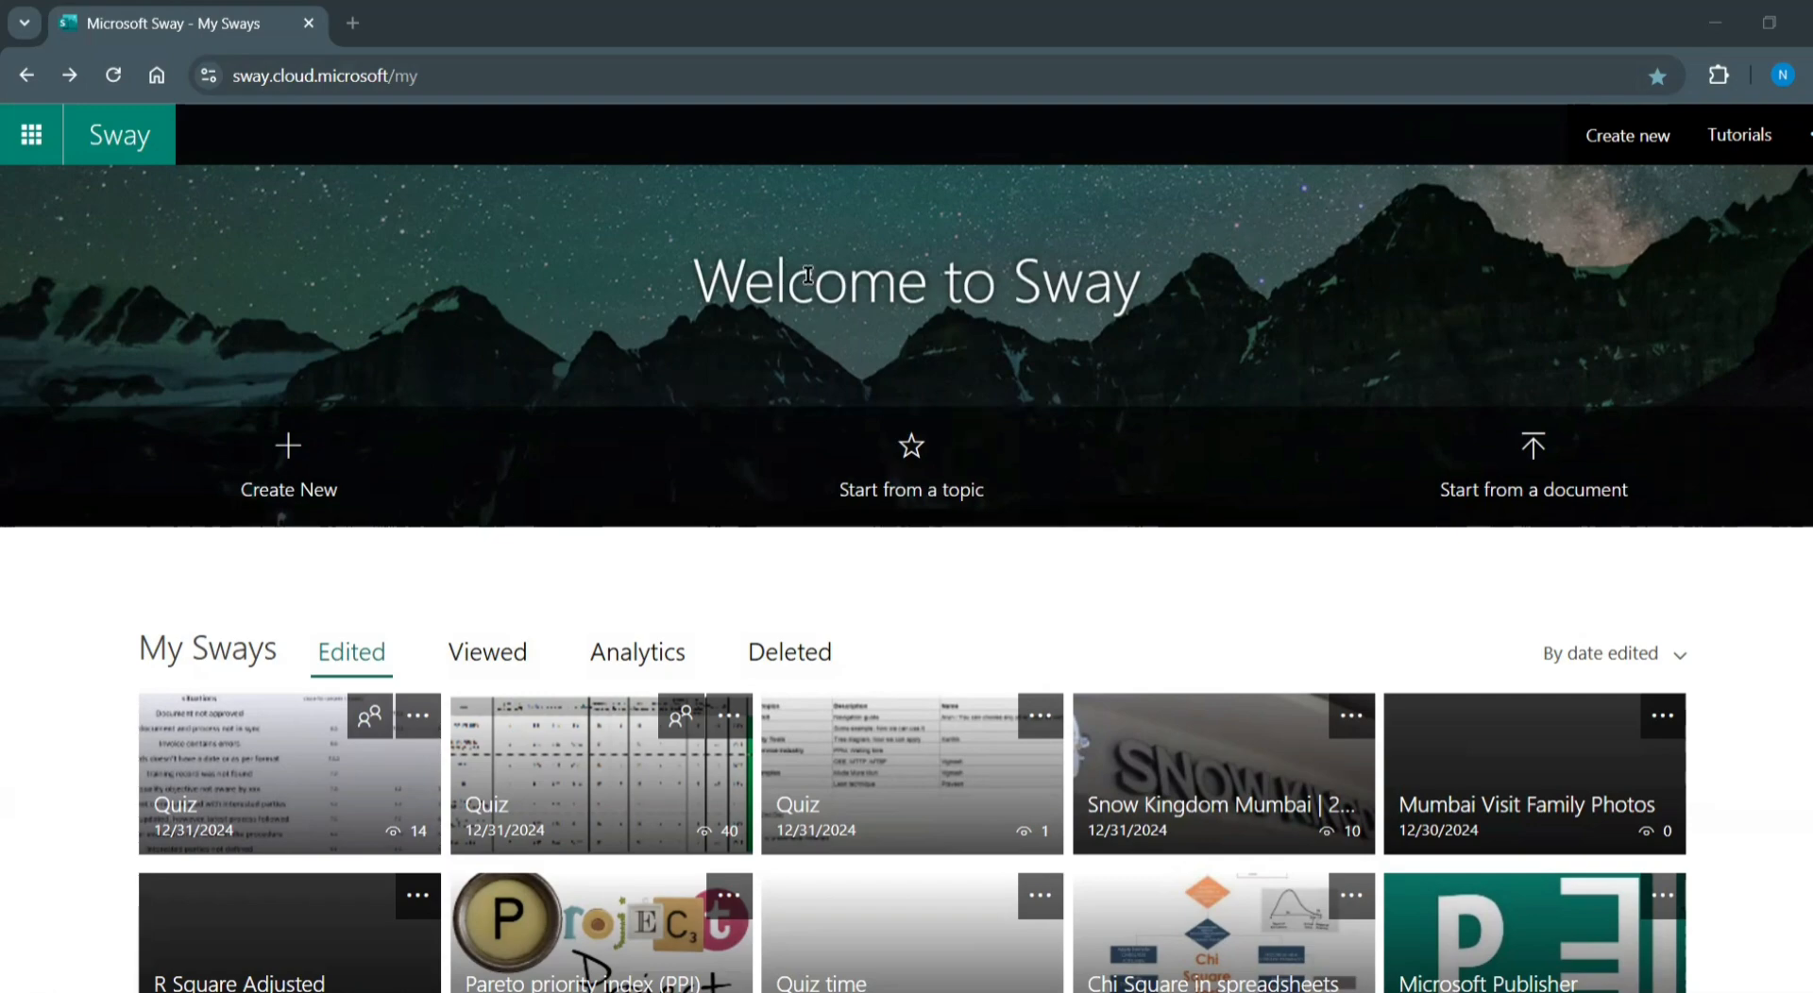
# Browse through all the available templates offered for starting a new Sway
pyautogui.scroll(-8, 809, 276)
pyautogui.scroll(-3, 806, 433)
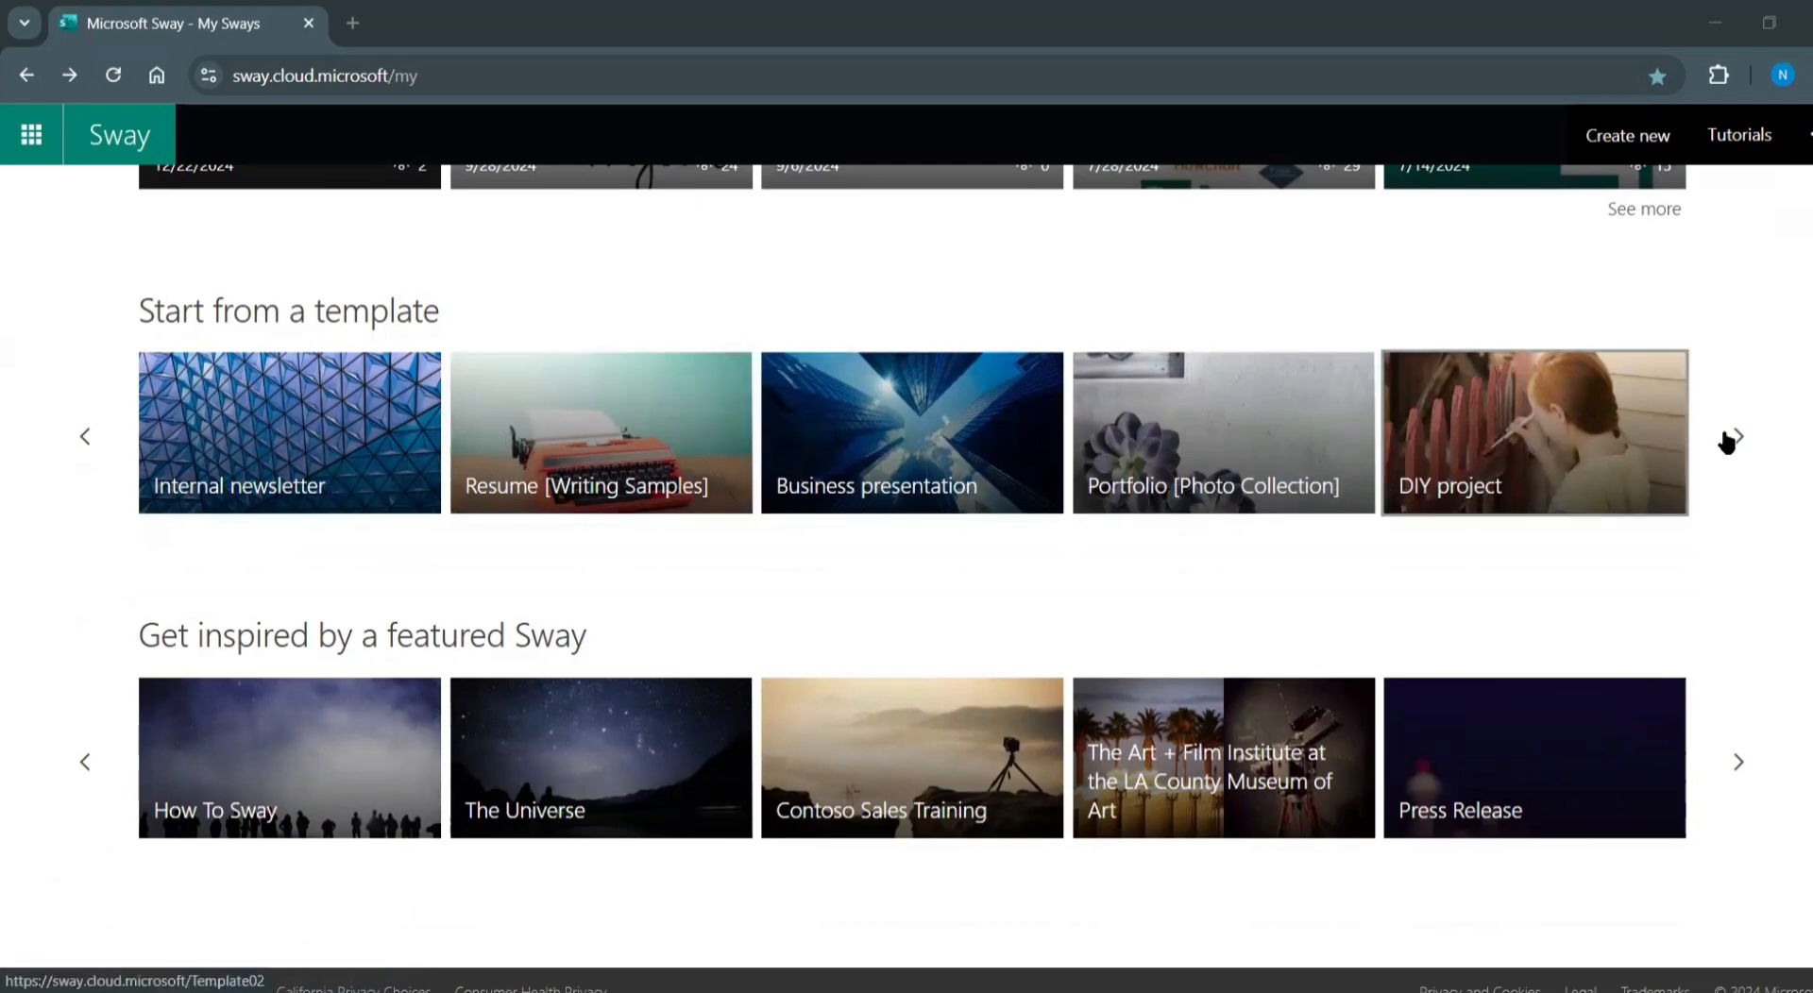
pyautogui.click(1736, 439)
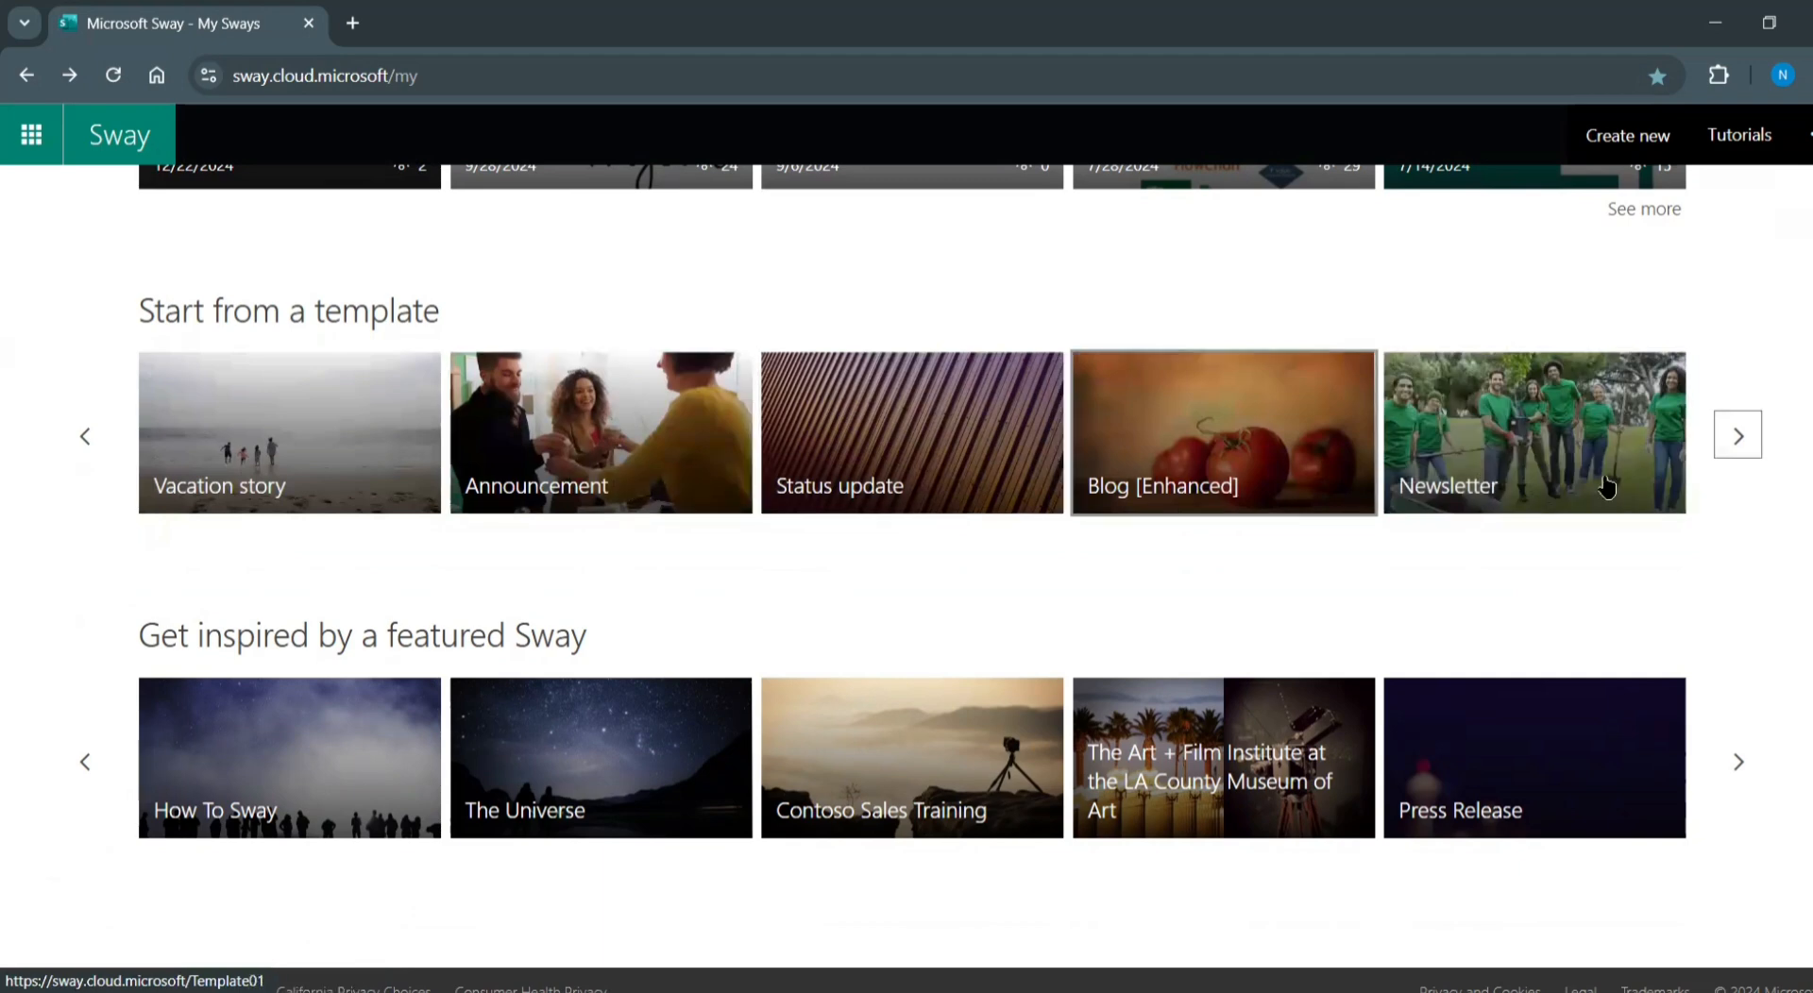
pyautogui.click(1718, 449)
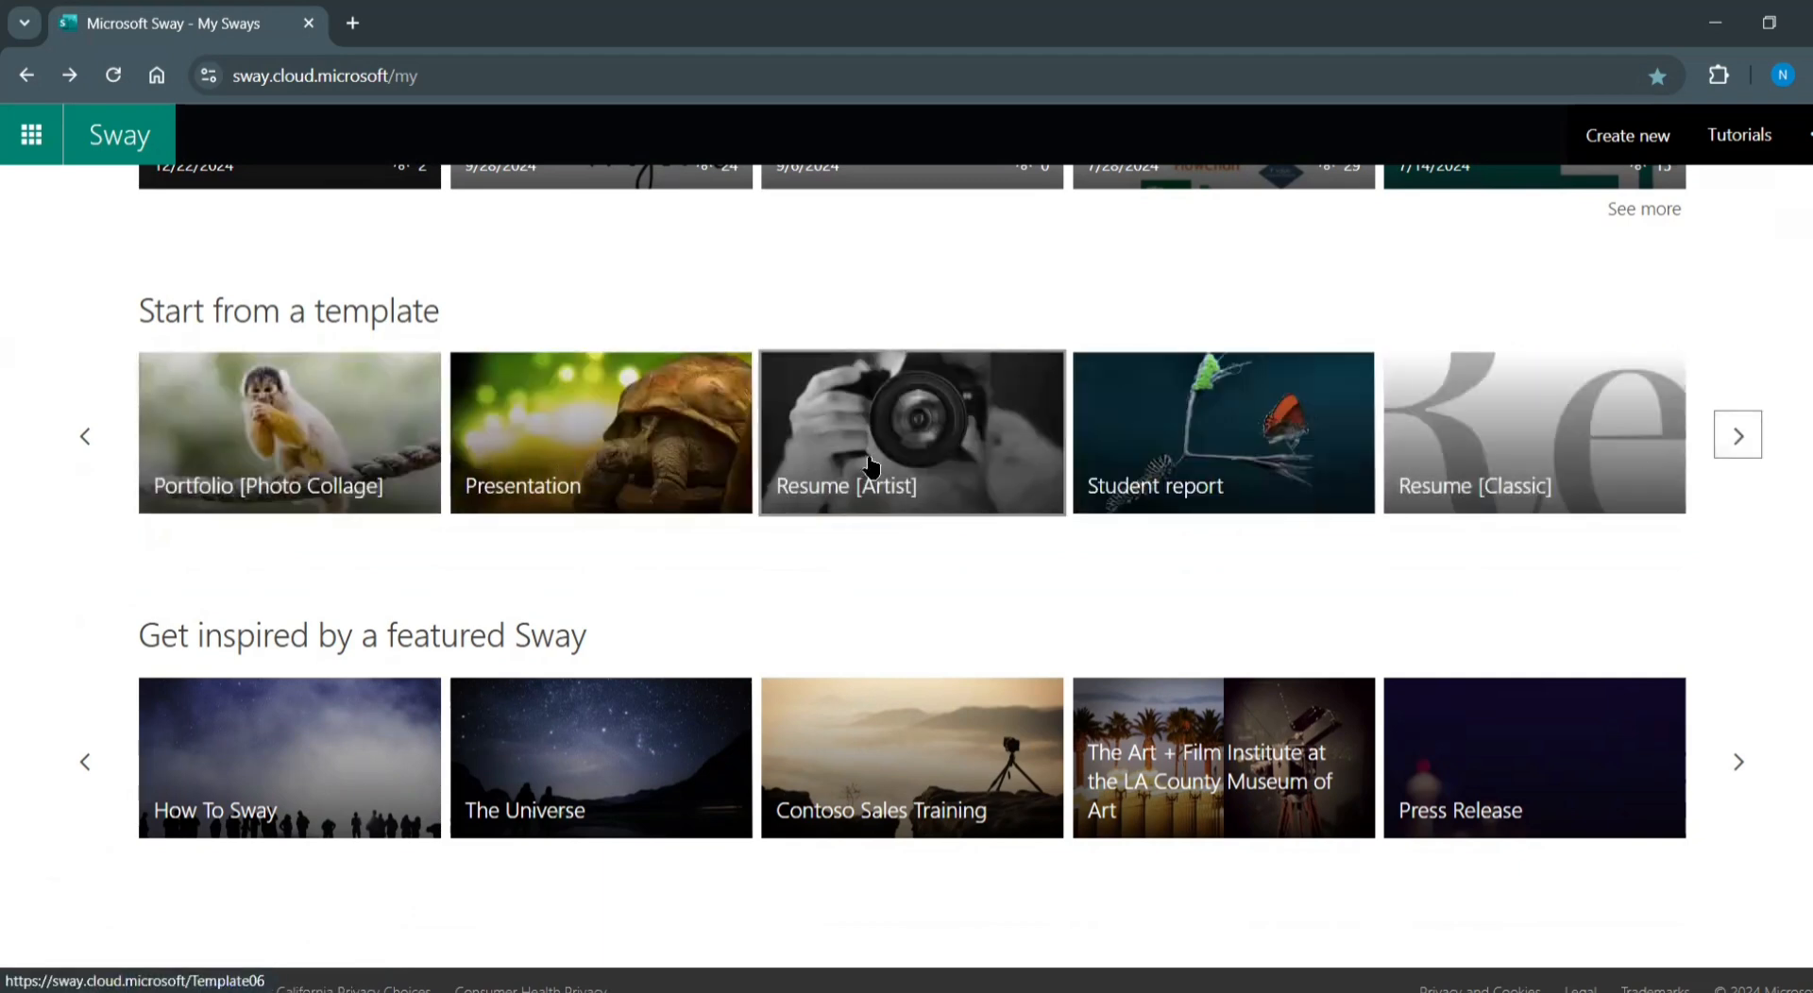
pyautogui.click(1735, 447)
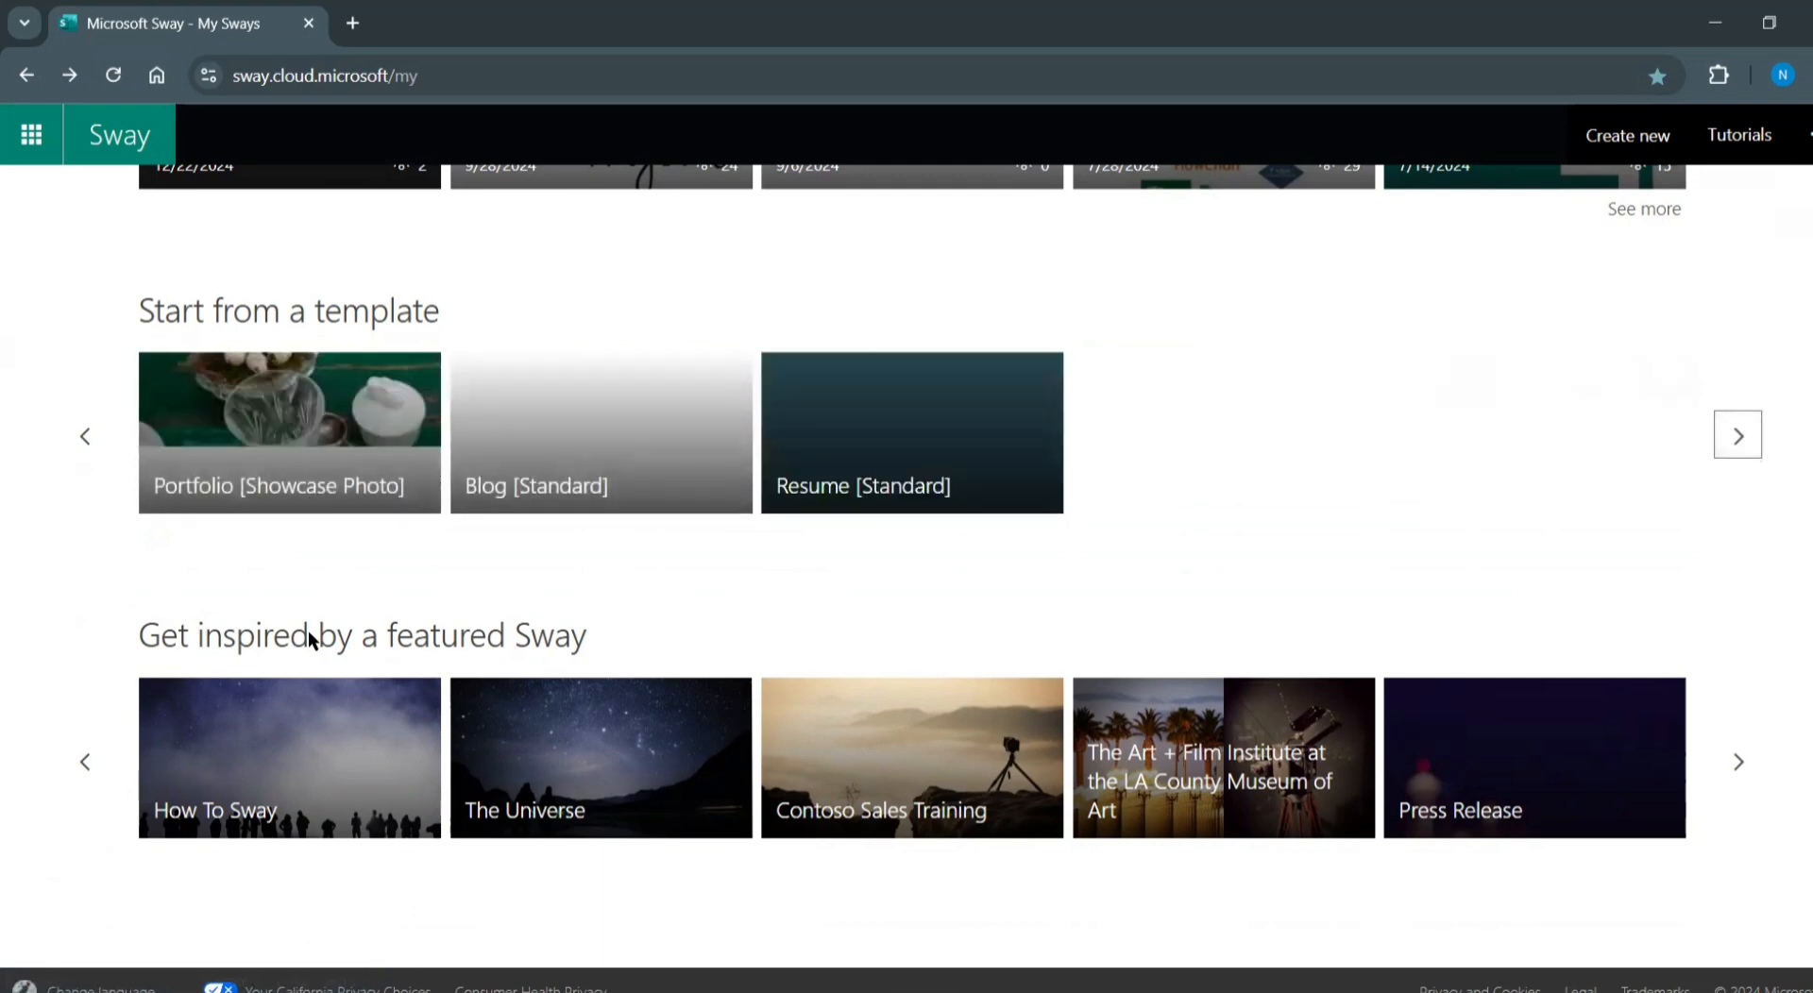
# Browse through the whole collection of featured Sways offered for inspiration
pyautogui.scroll(-1, 308, 633)
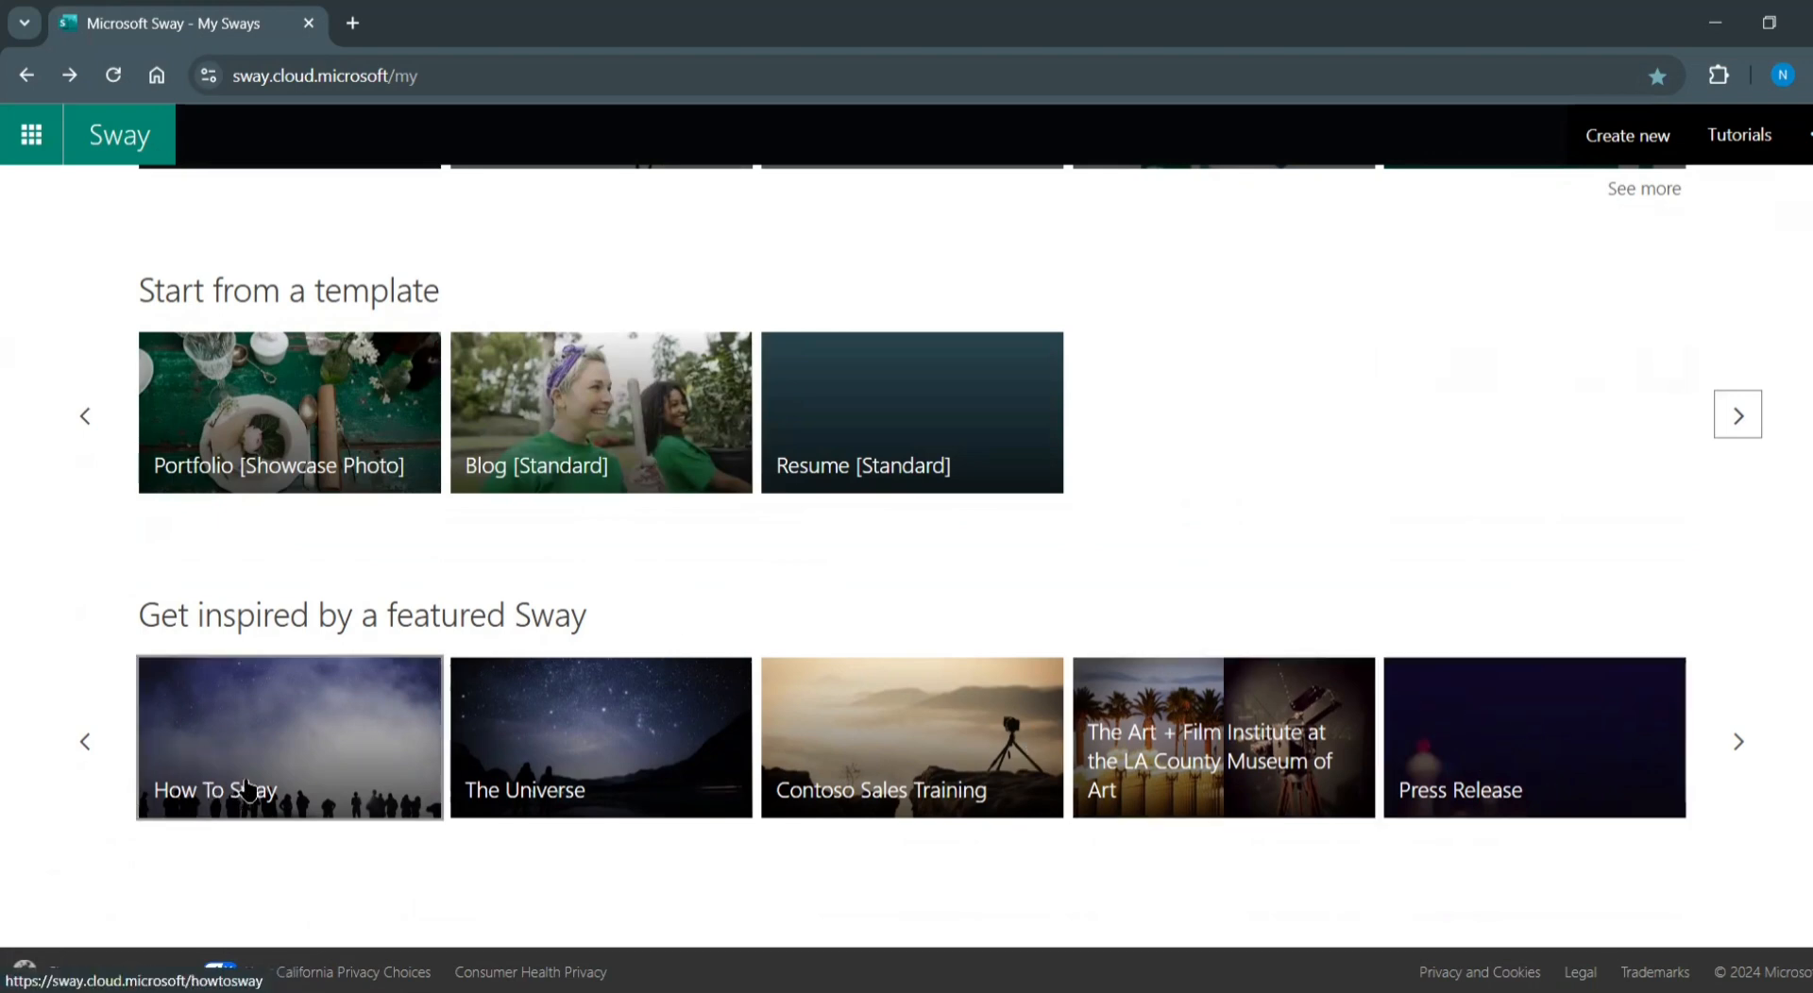
pyautogui.click(1737, 755)
pyautogui.click(1738, 746)
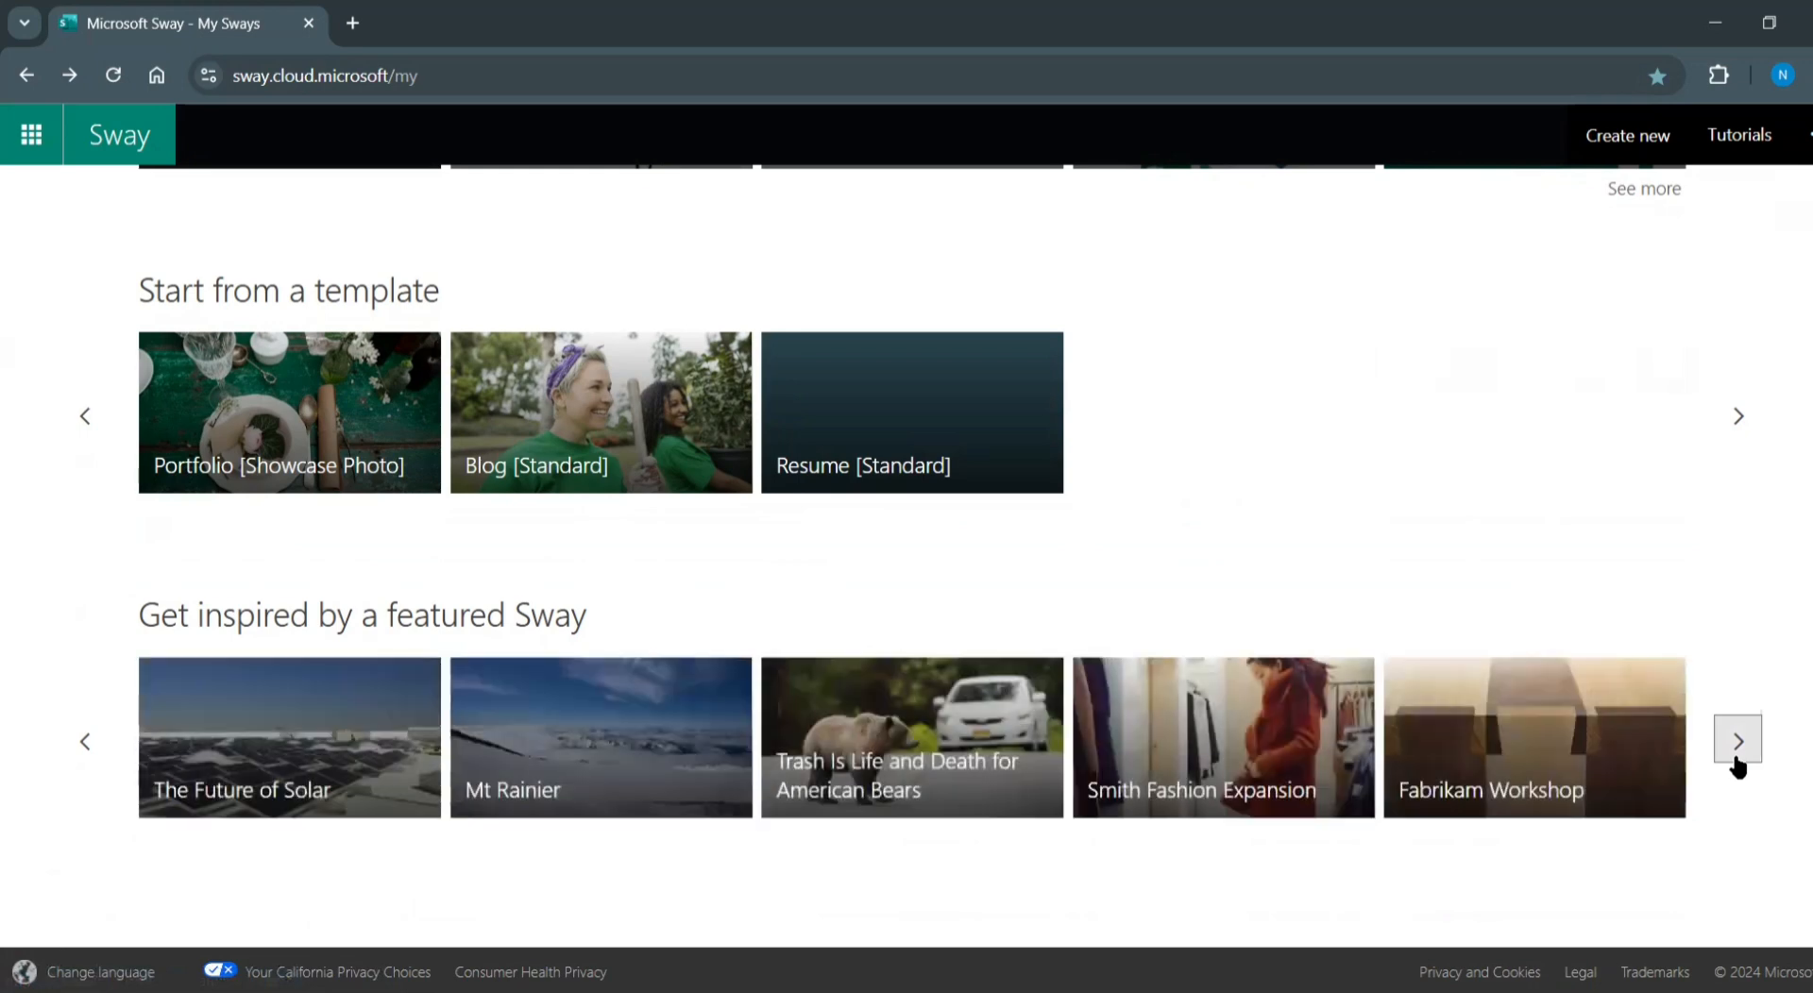
pyautogui.click(1737, 755)
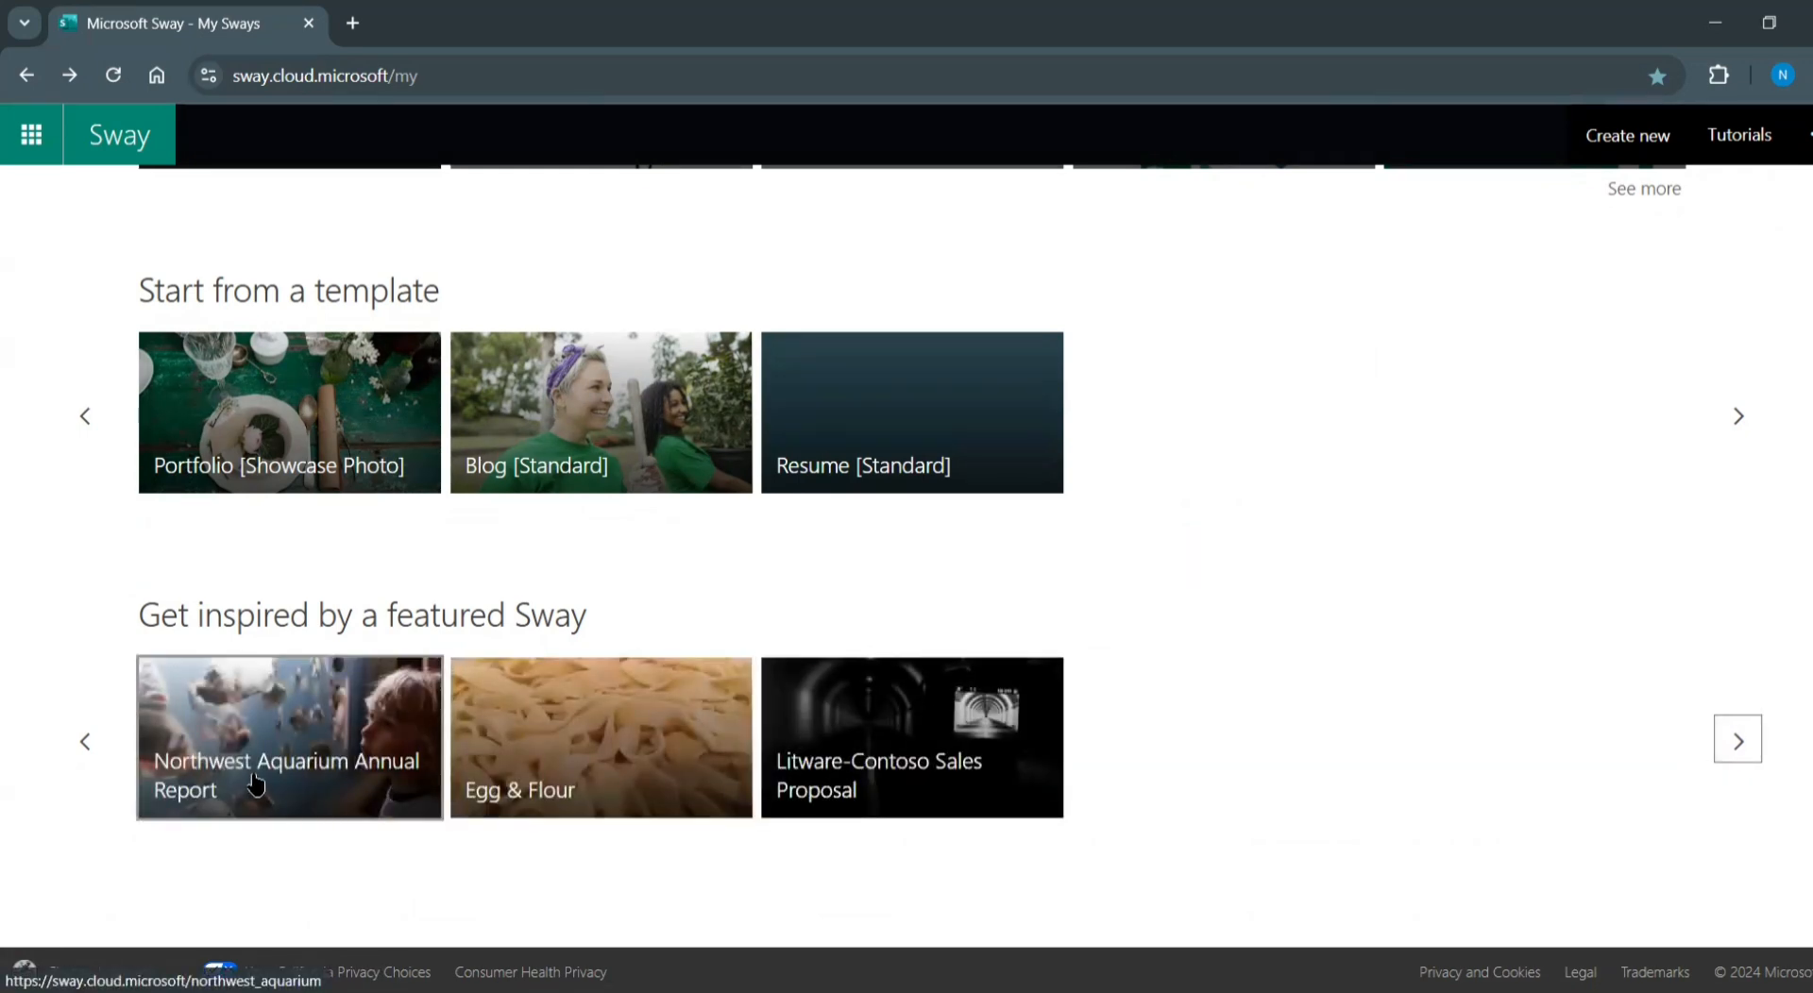
# Open the featured Northwest Aquarium Annual Report and look through its text and images down to the "A year in the life" section
pyautogui.click(288, 782)
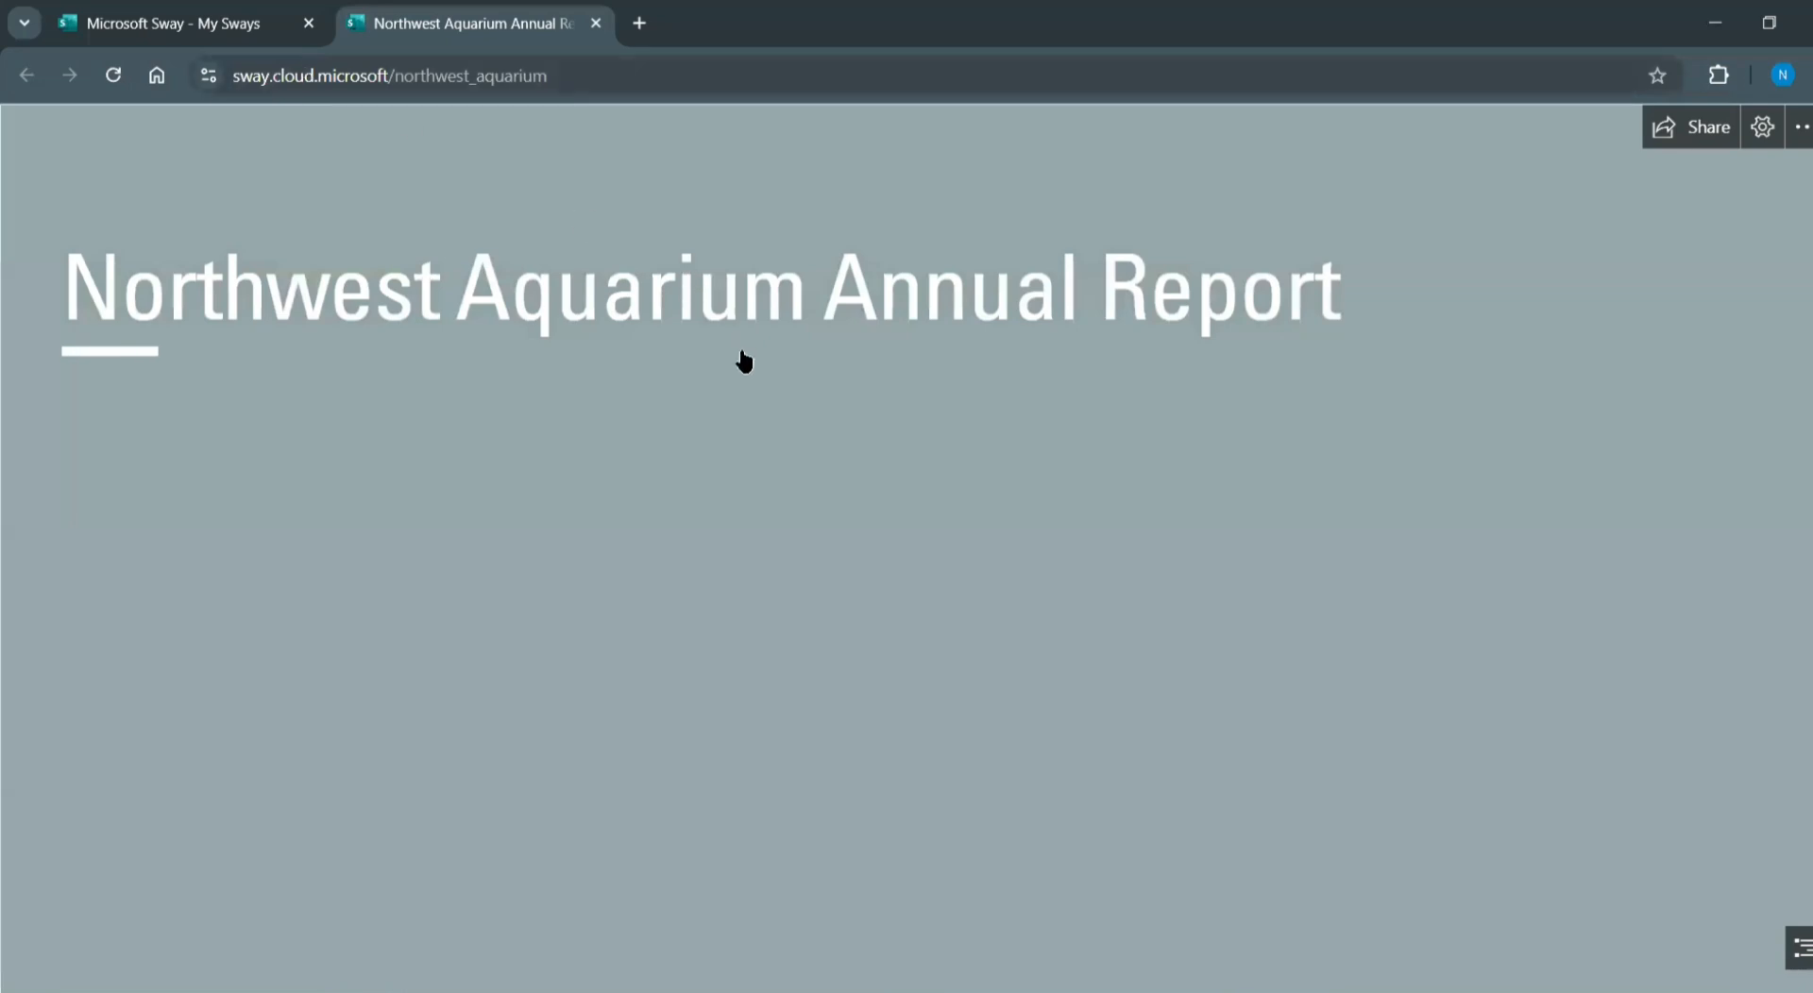
pyautogui.scroll(-2, 728, 378)
pyautogui.scroll(-5, 728, 381)
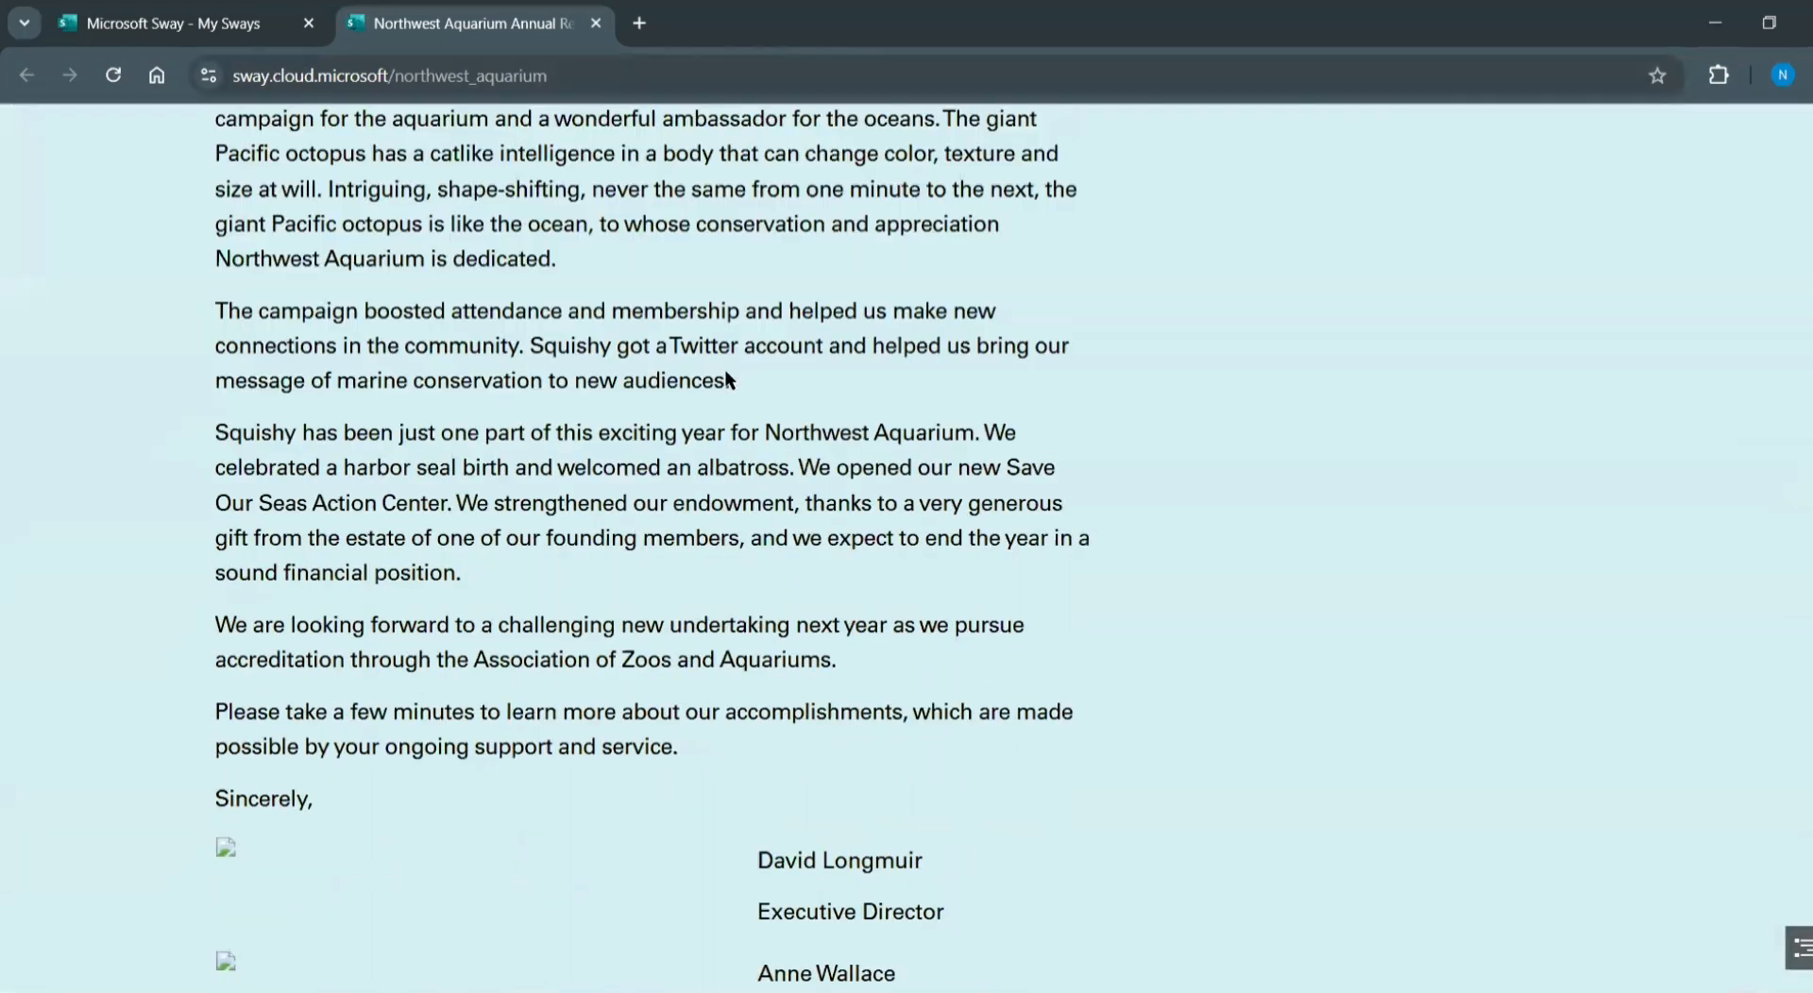
pyautogui.scroll(-10, 727, 377)
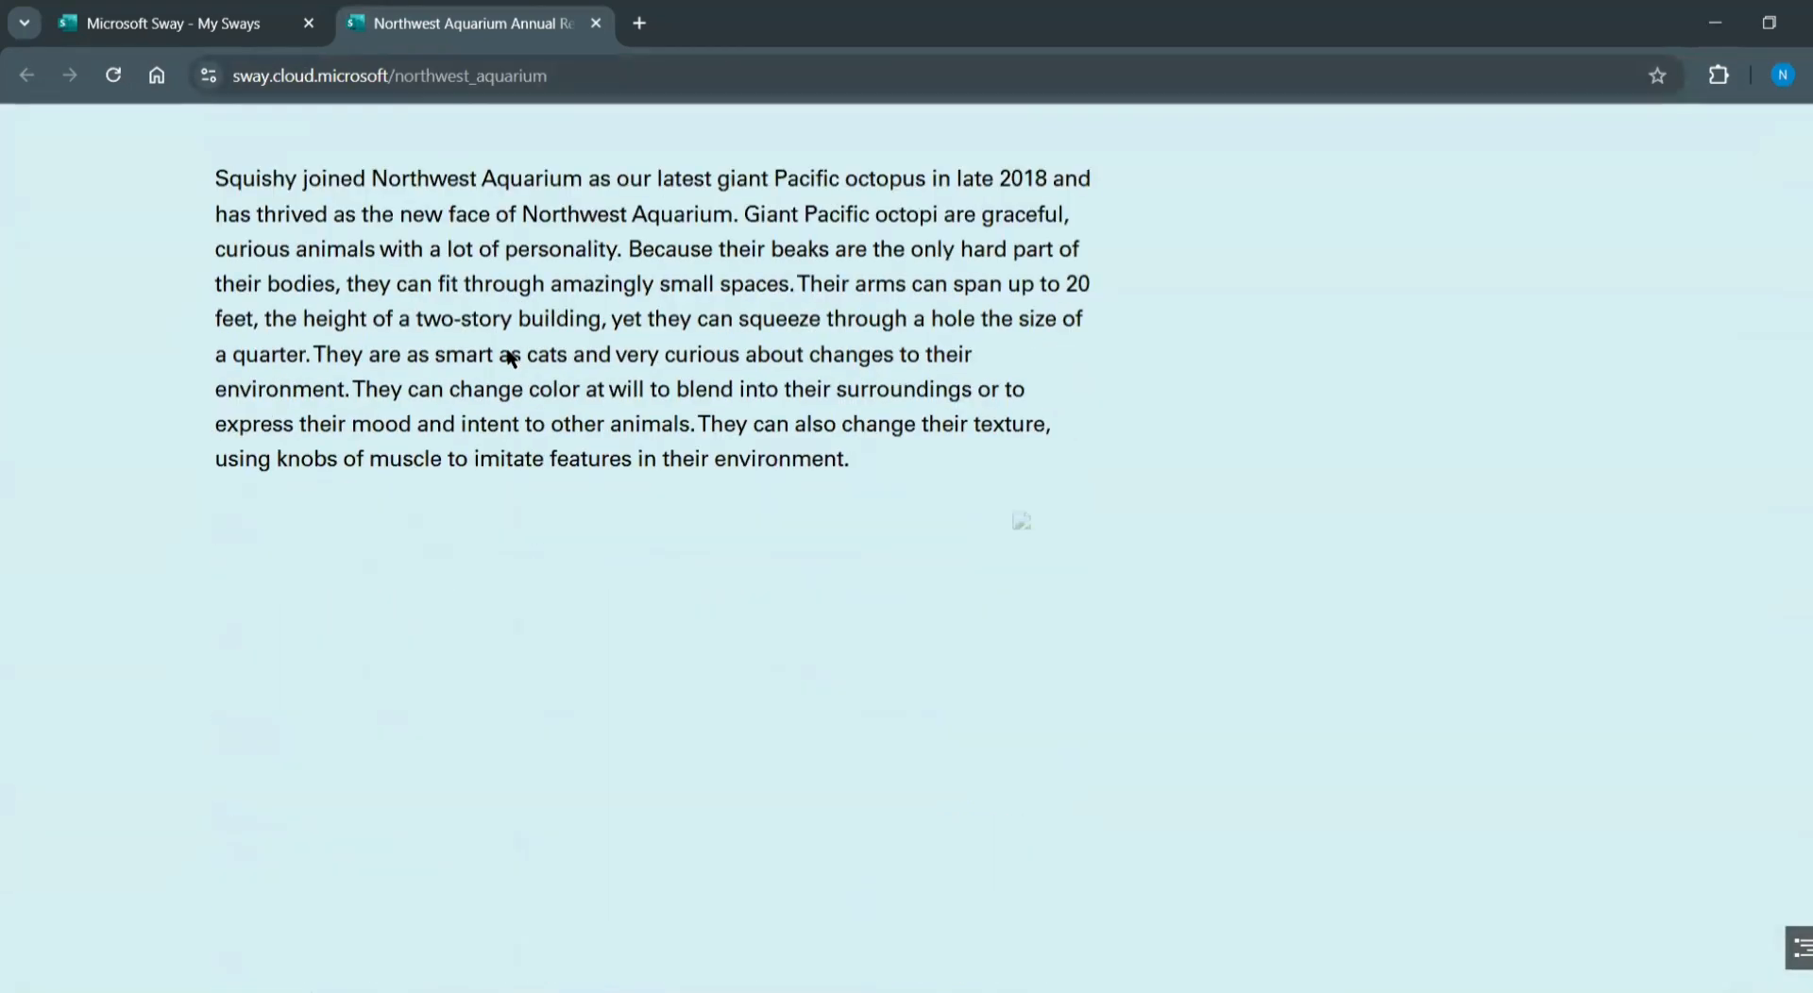
pyautogui.scroll(-12, 623, 407)
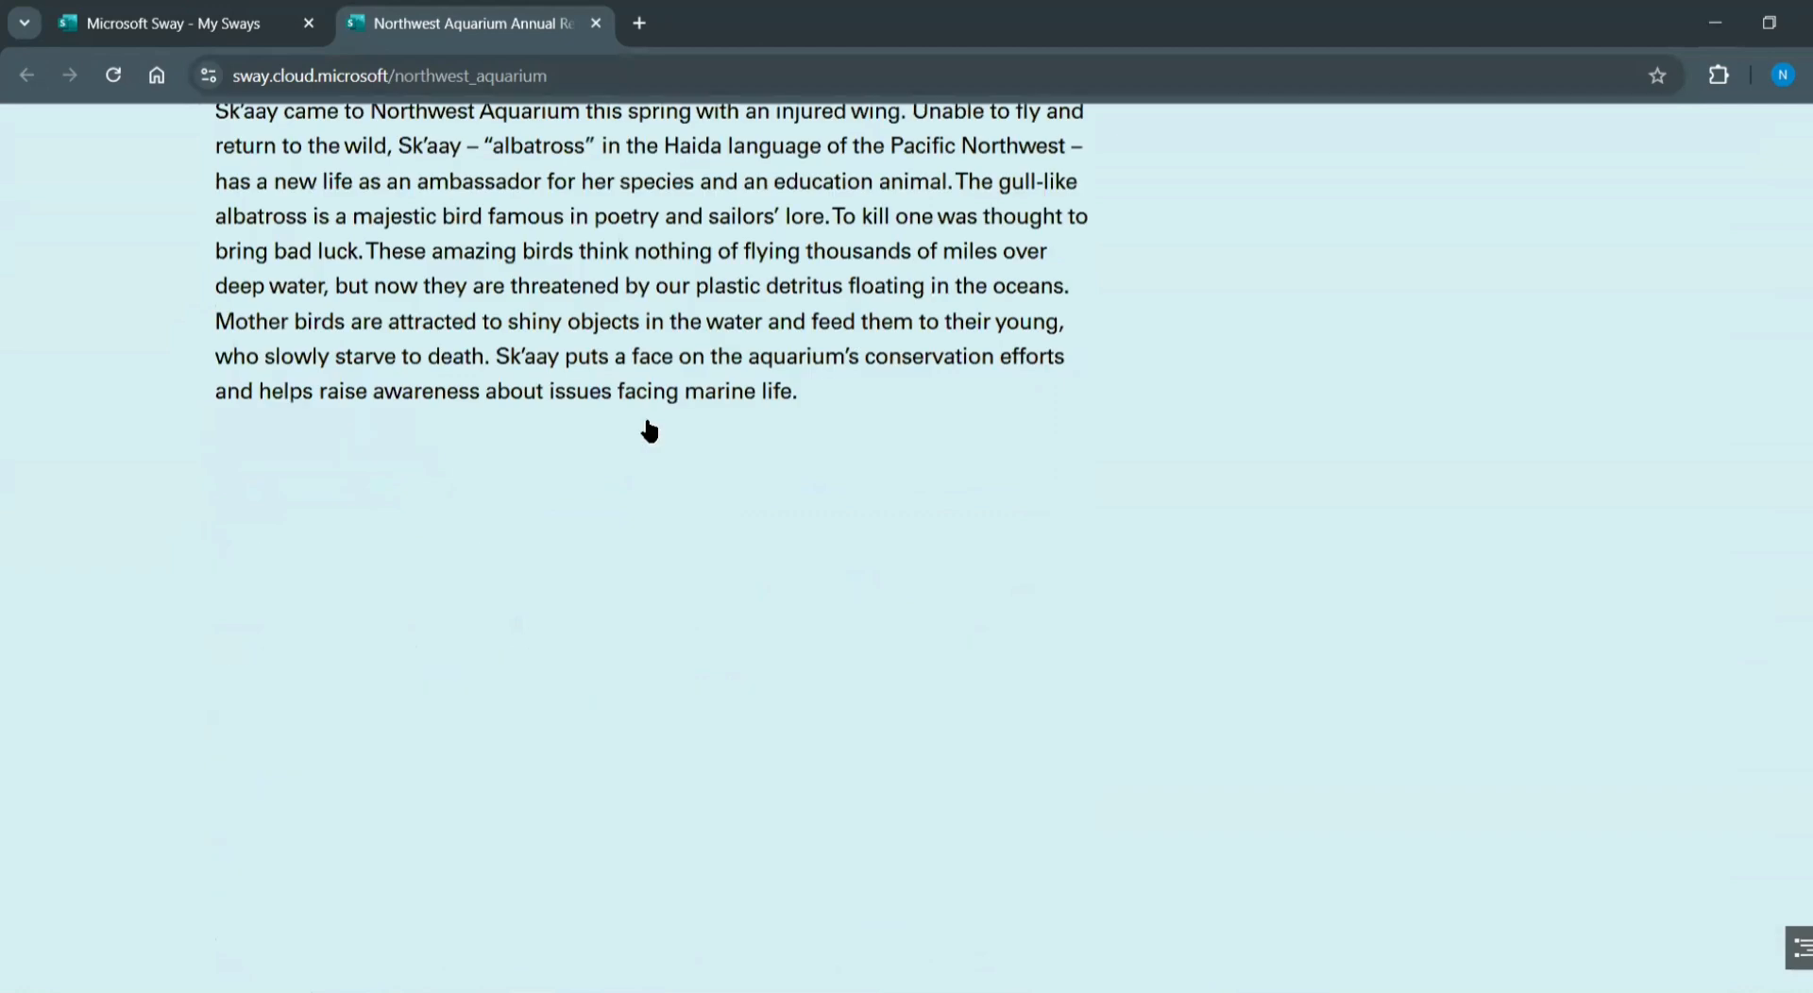
pyautogui.scroll(-5, 632, 416)
pyautogui.scroll(10, 633, 416)
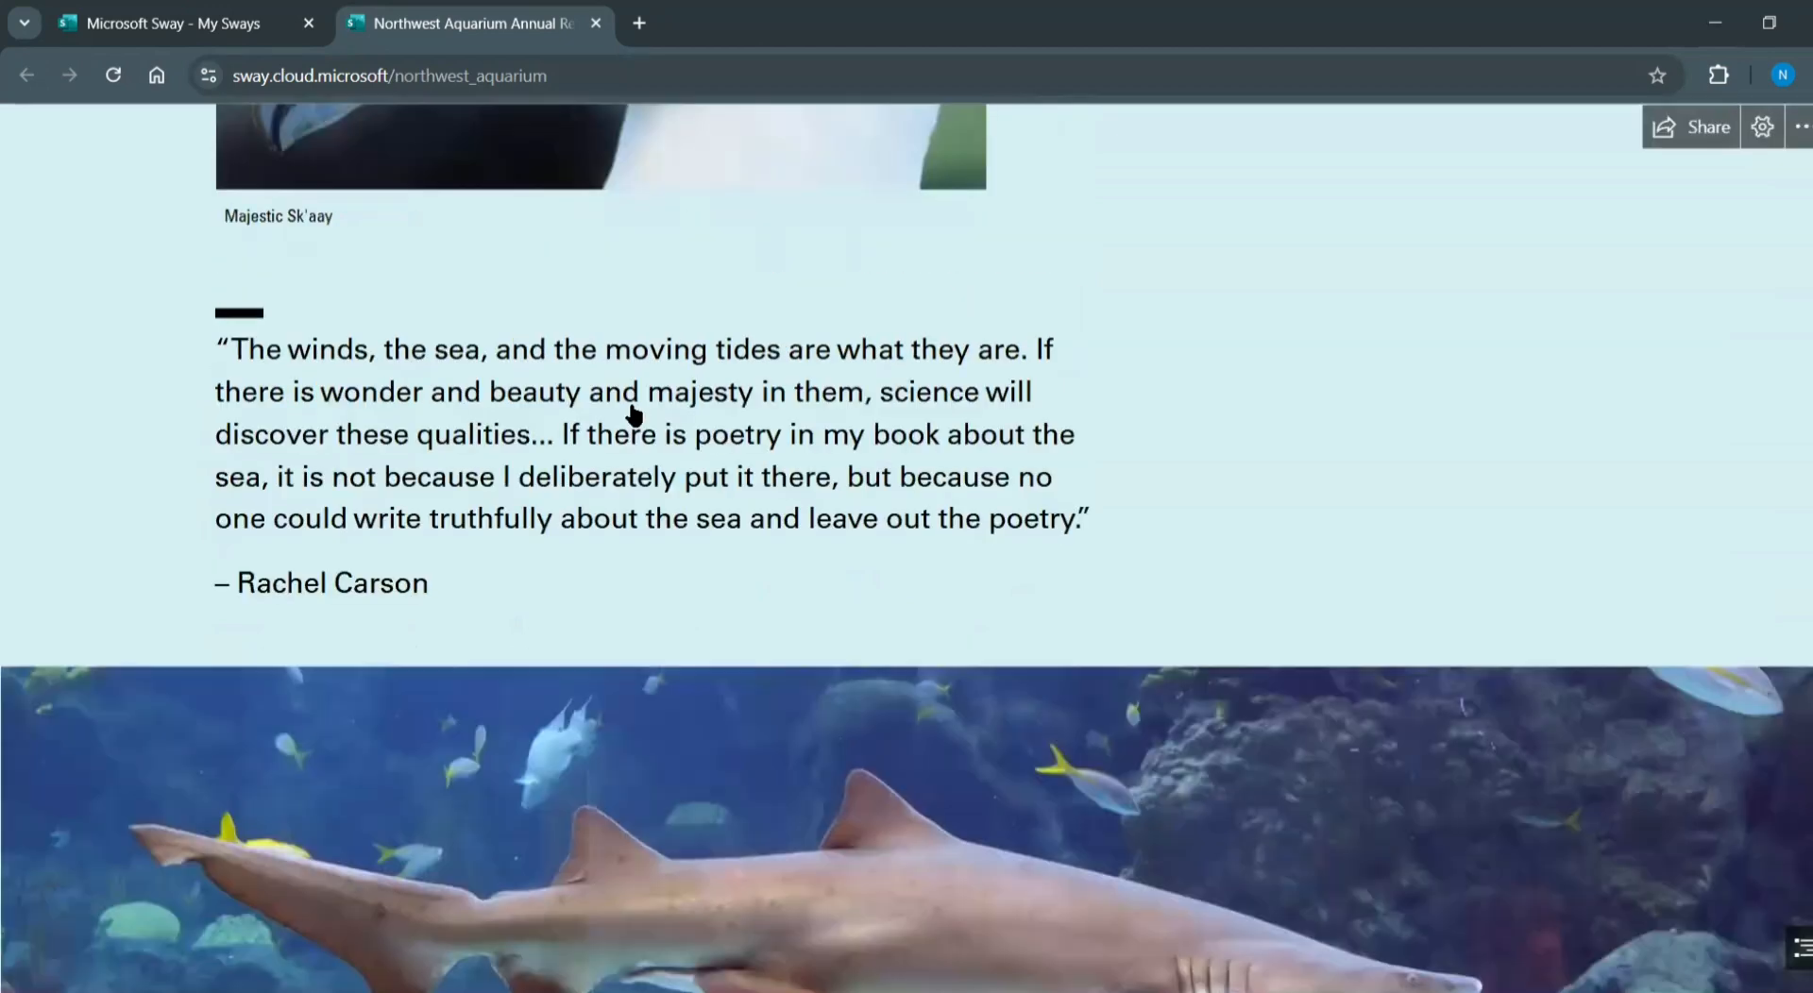
pyautogui.scroll(-10, 633, 416)
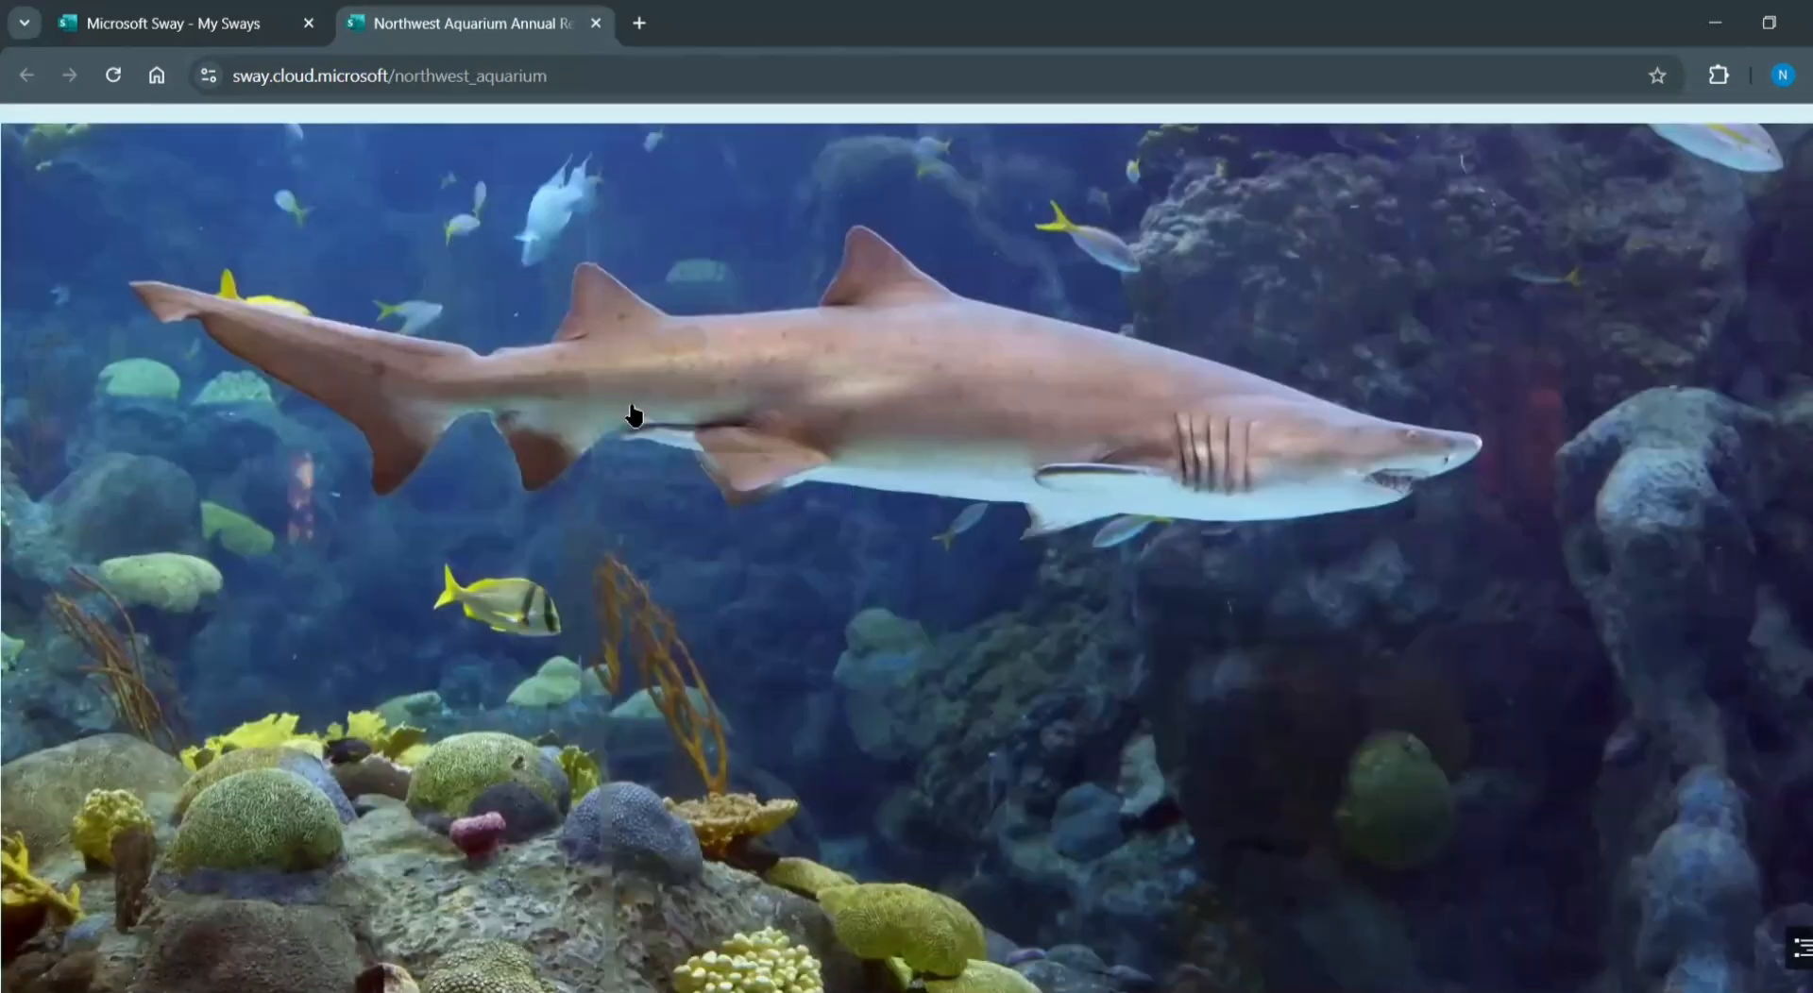
pyautogui.scroll(-10, 633, 416)
pyautogui.scroll(1, 627, 404)
pyautogui.scroll(-1, 627, 404)
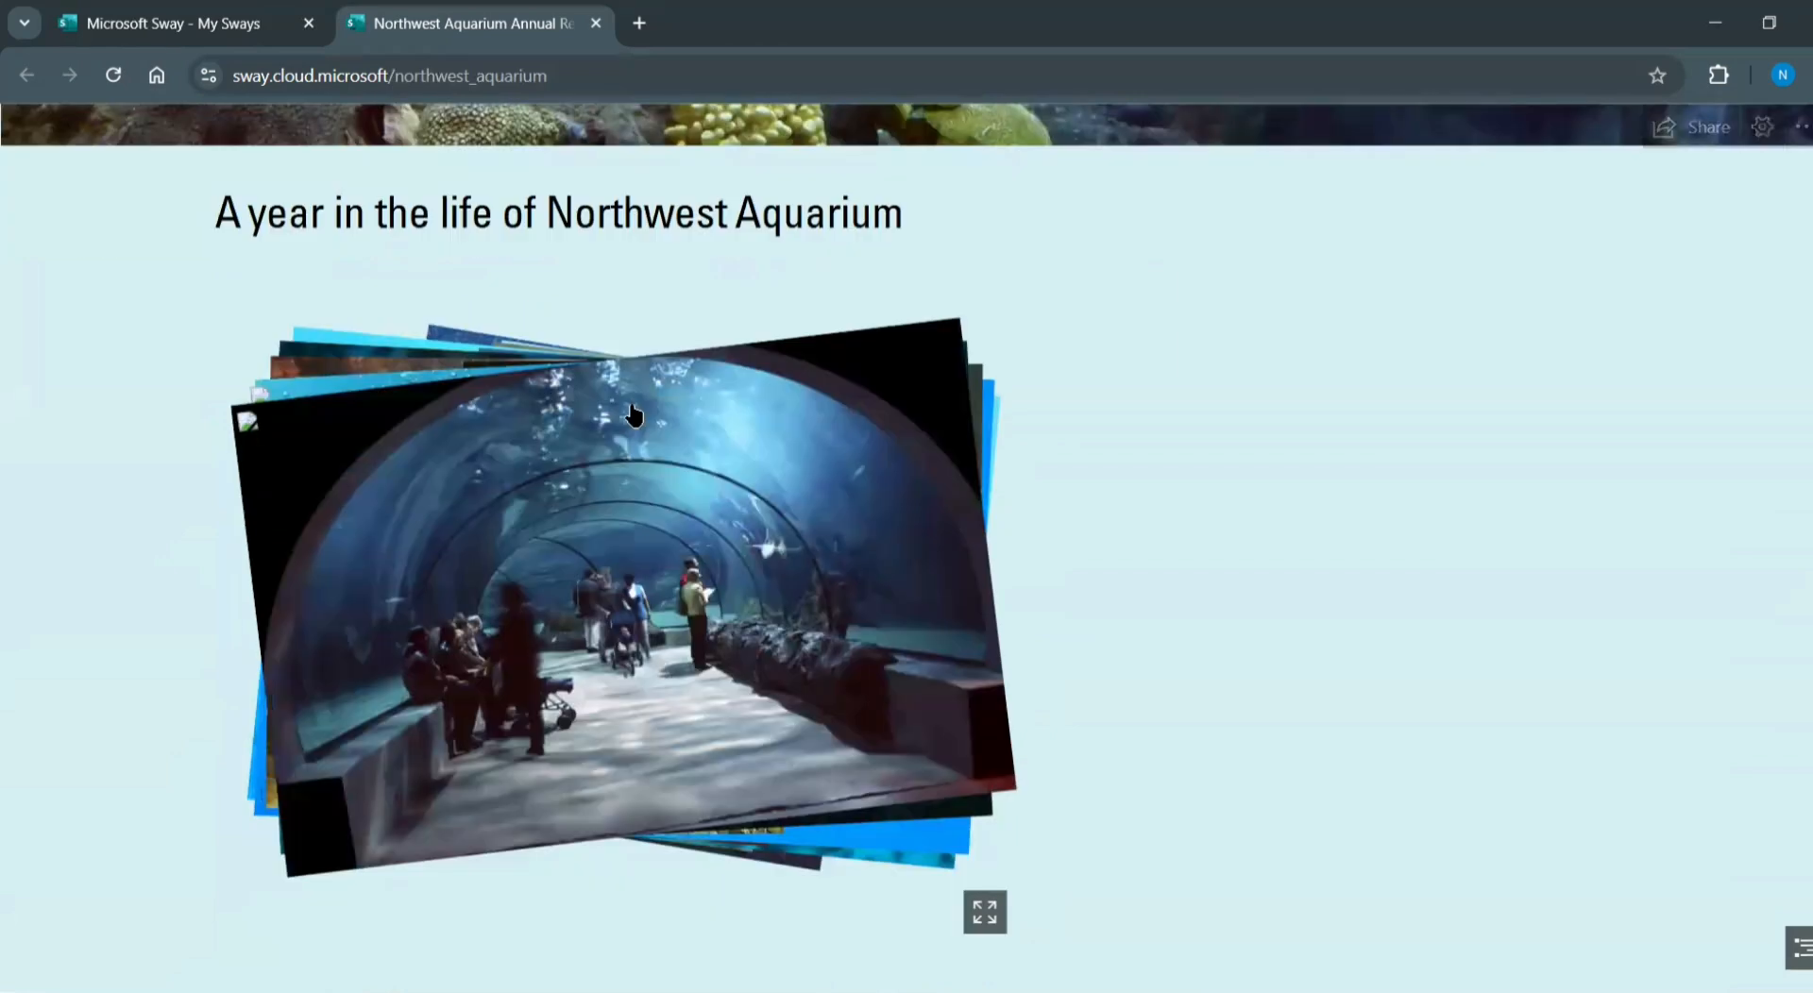
# Flip through the photos in the image stack under "A year in the life of Northwest Aquarium"
pyautogui.click(542, 514)
pyautogui.click(542, 515)
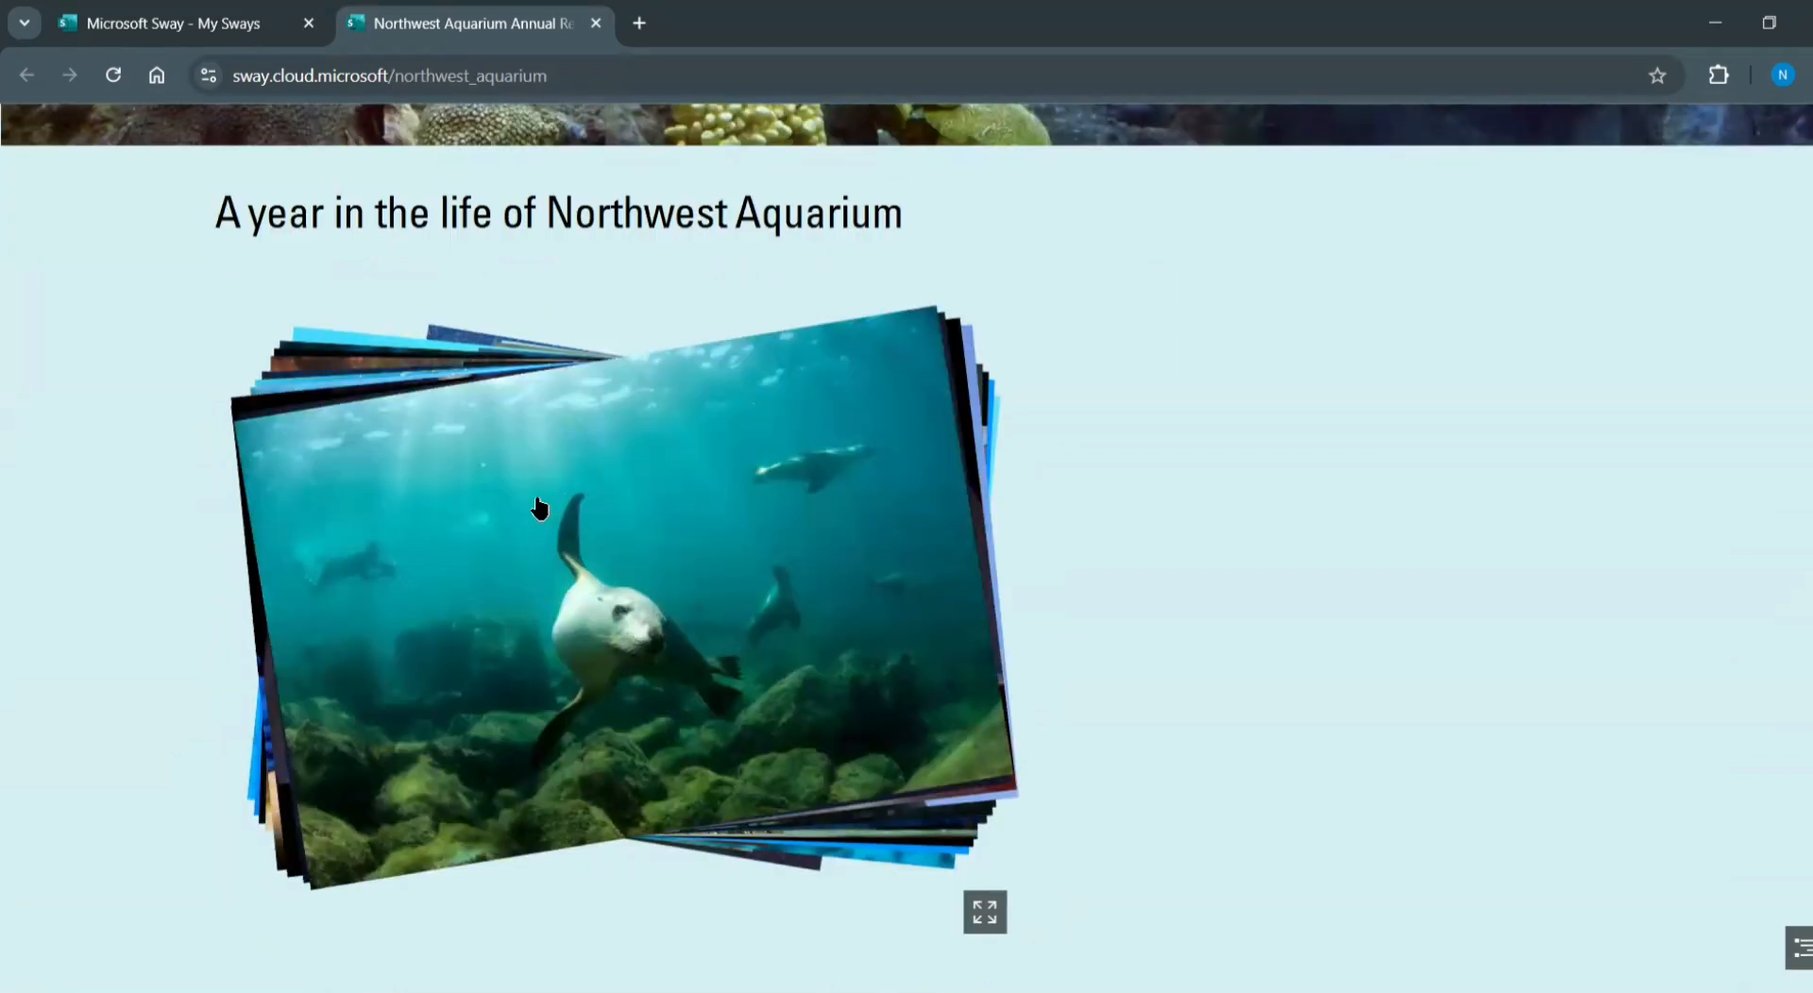
pyautogui.click(642, 508)
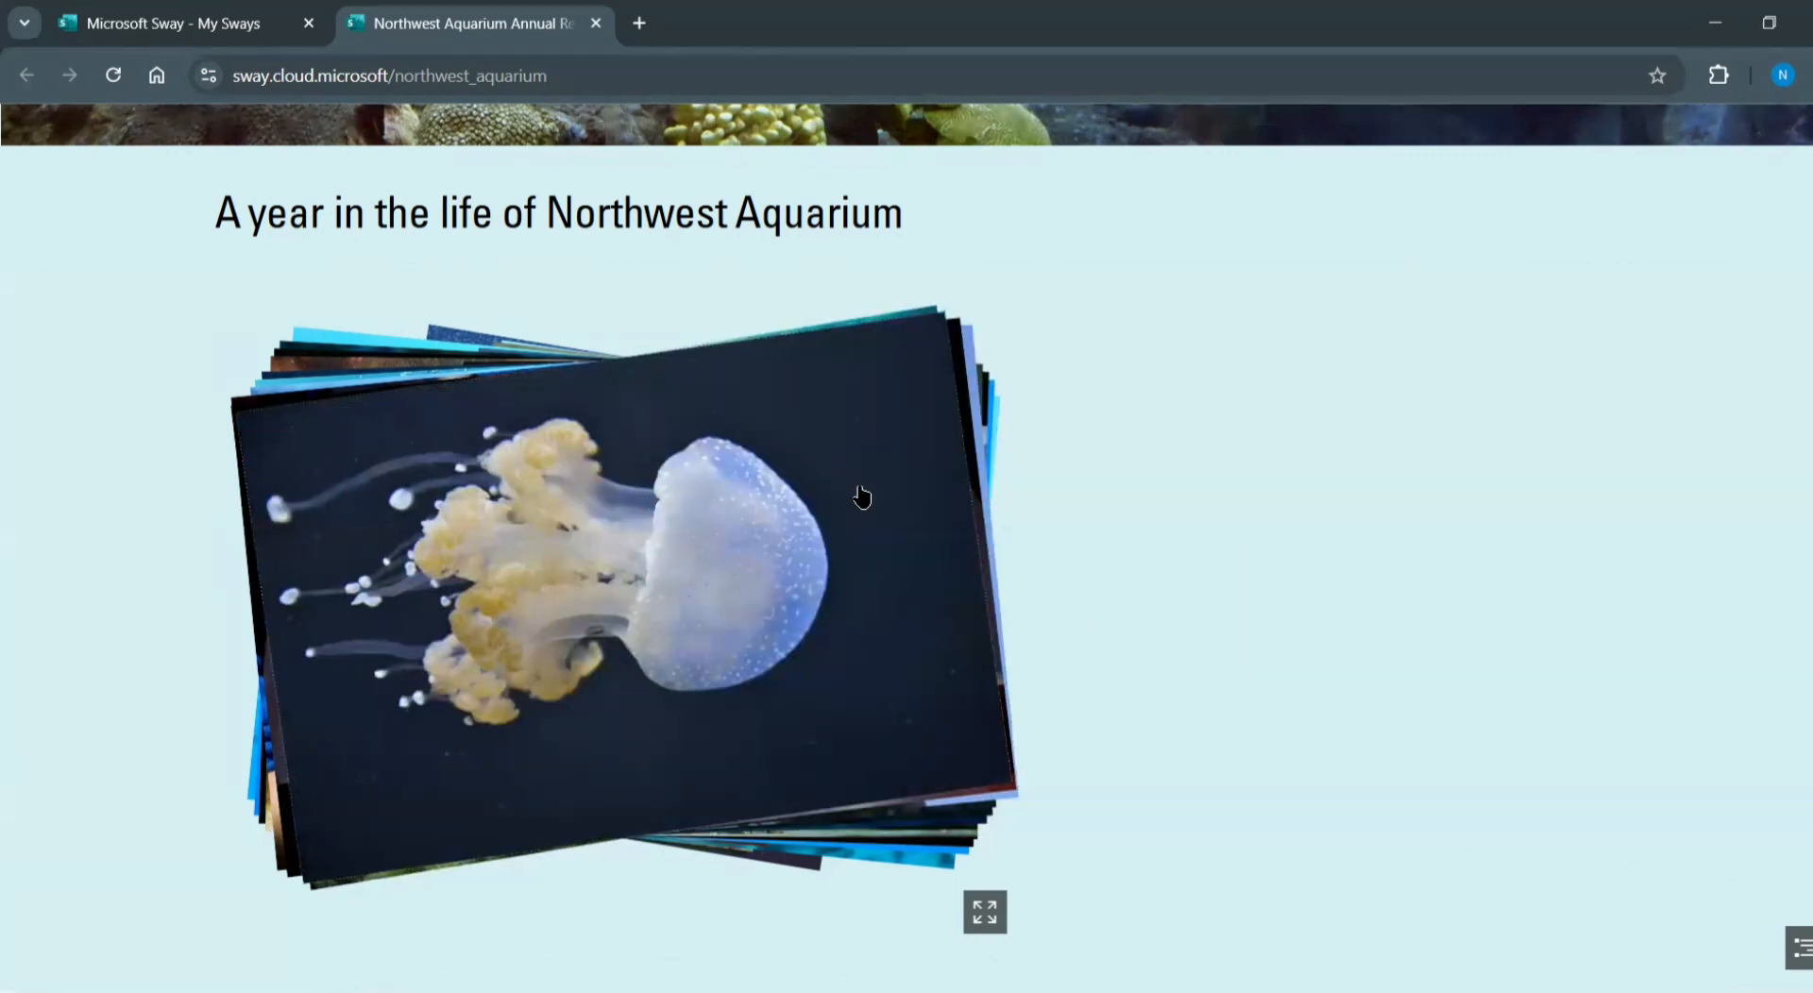
pyautogui.click(570, 488)
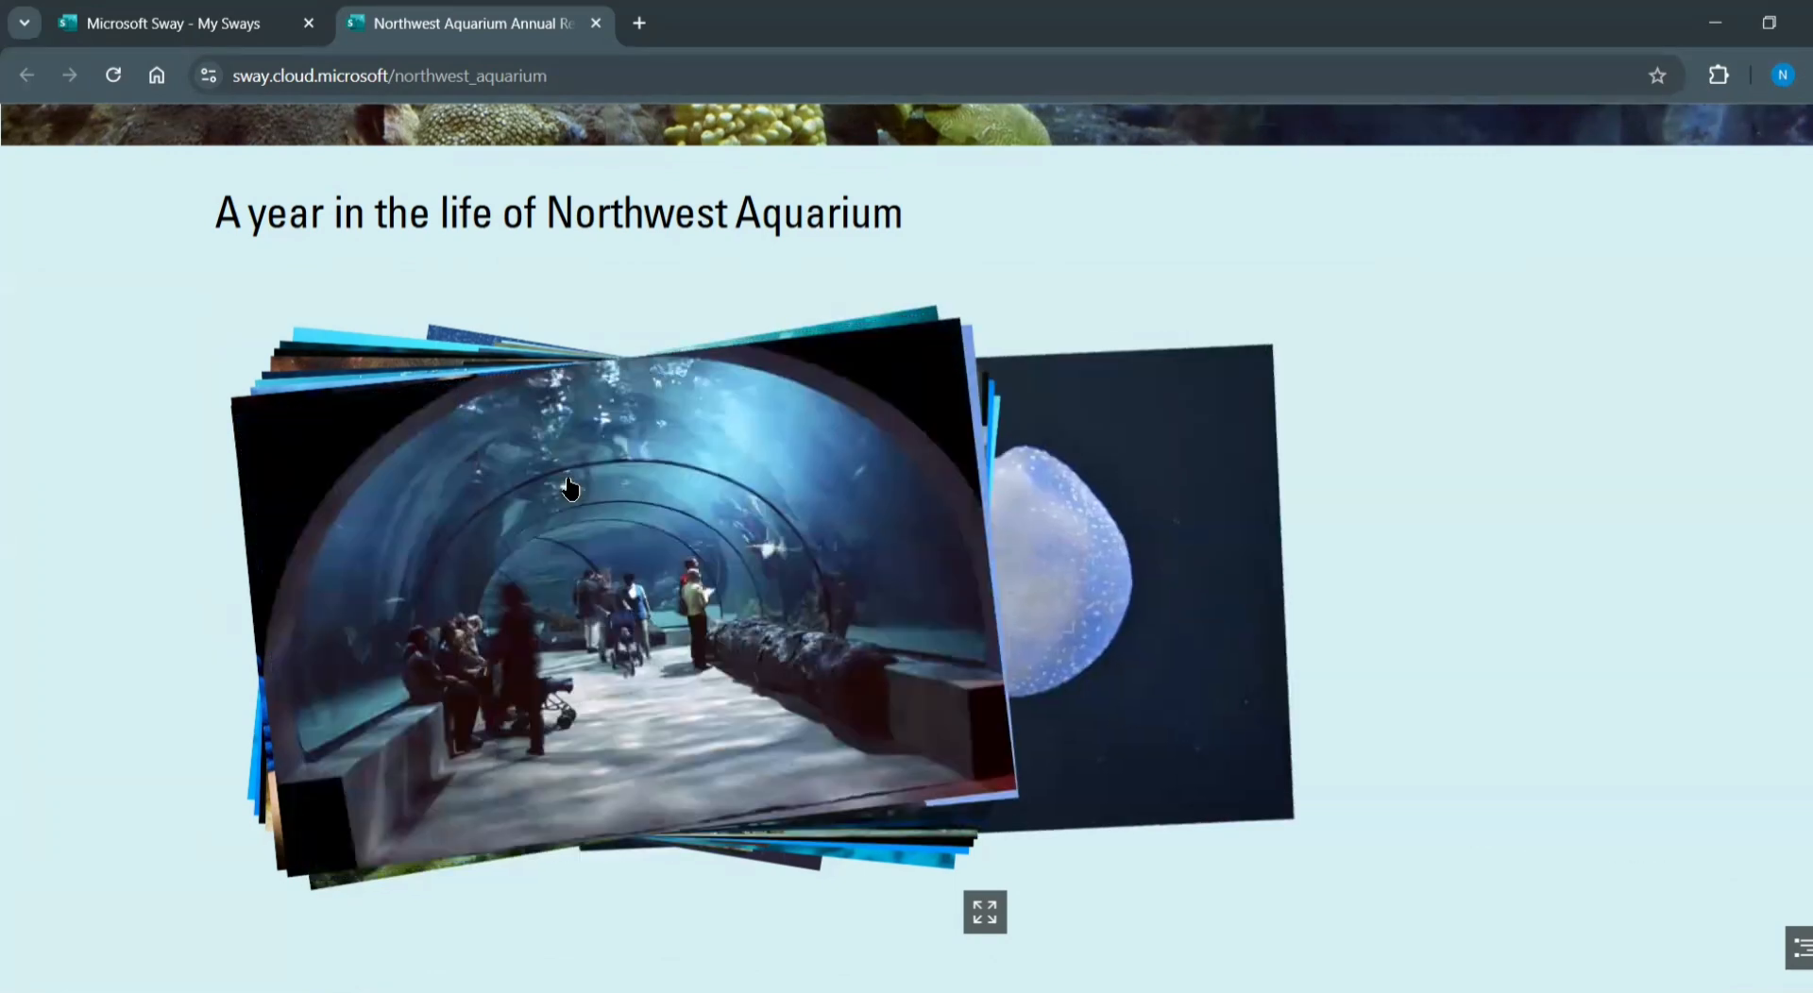
pyautogui.click(569, 488)
pyautogui.click(569, 488)
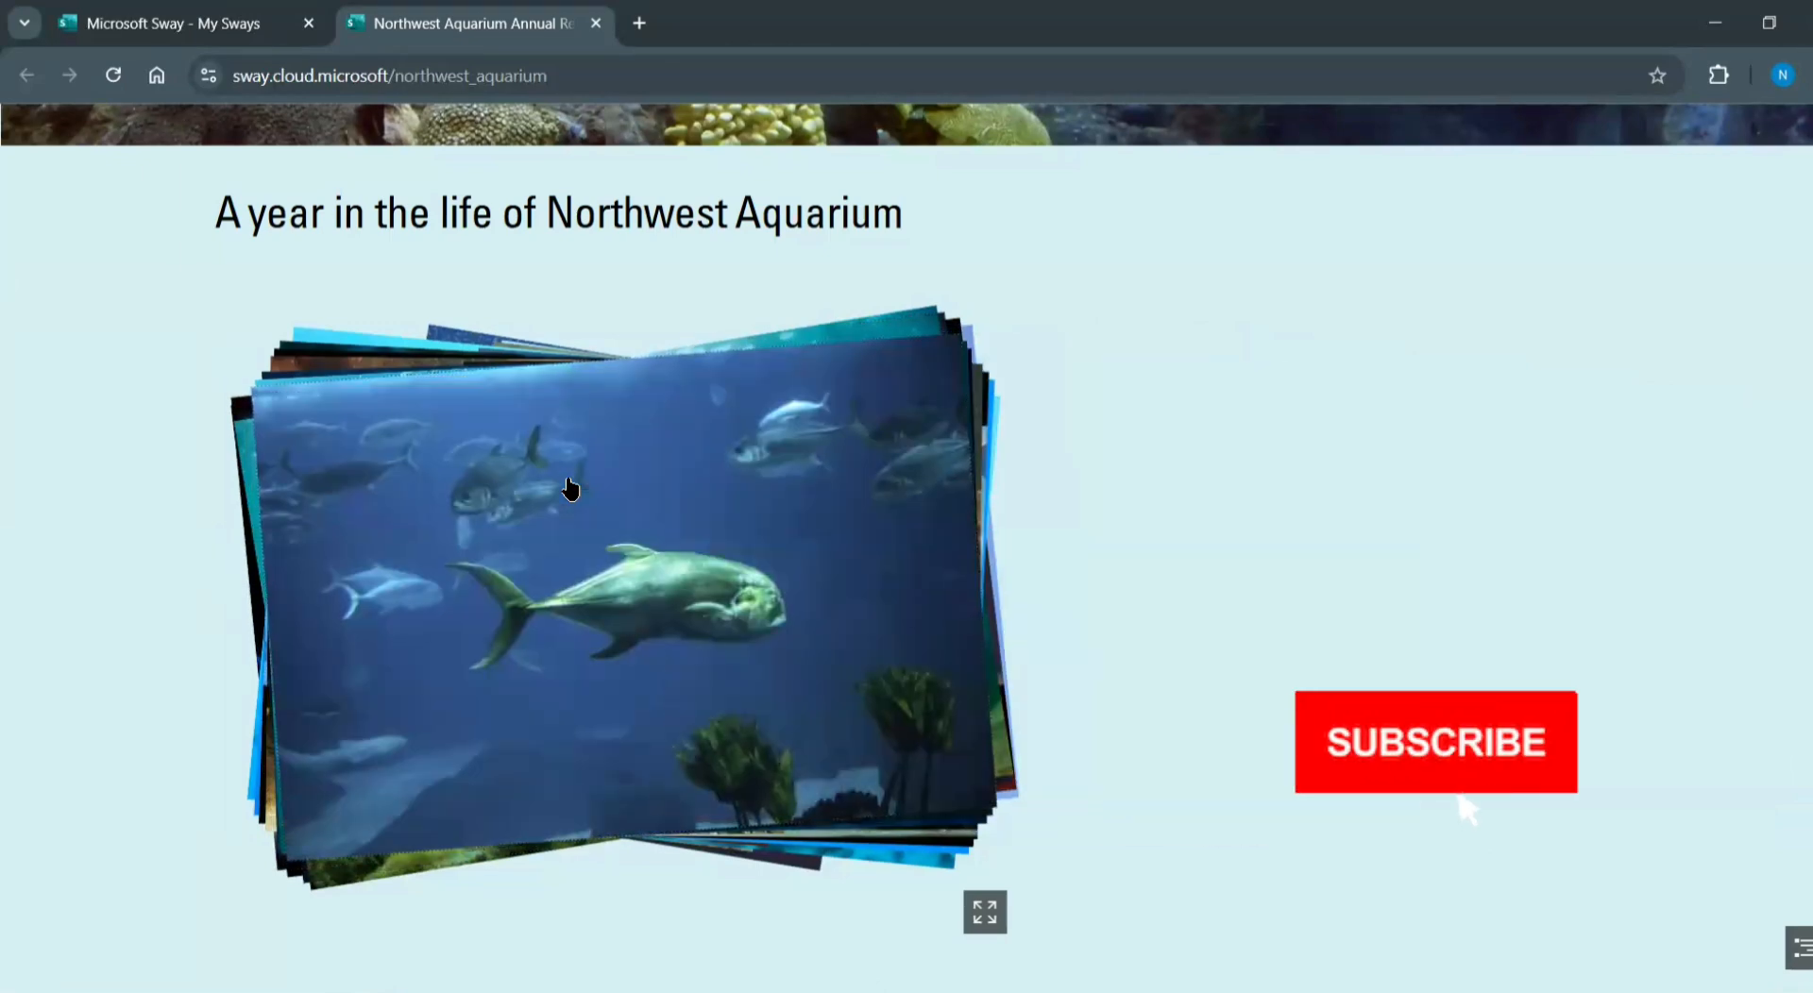
pyautogui.click(570, 488)
pyautogui.click(570, 488)
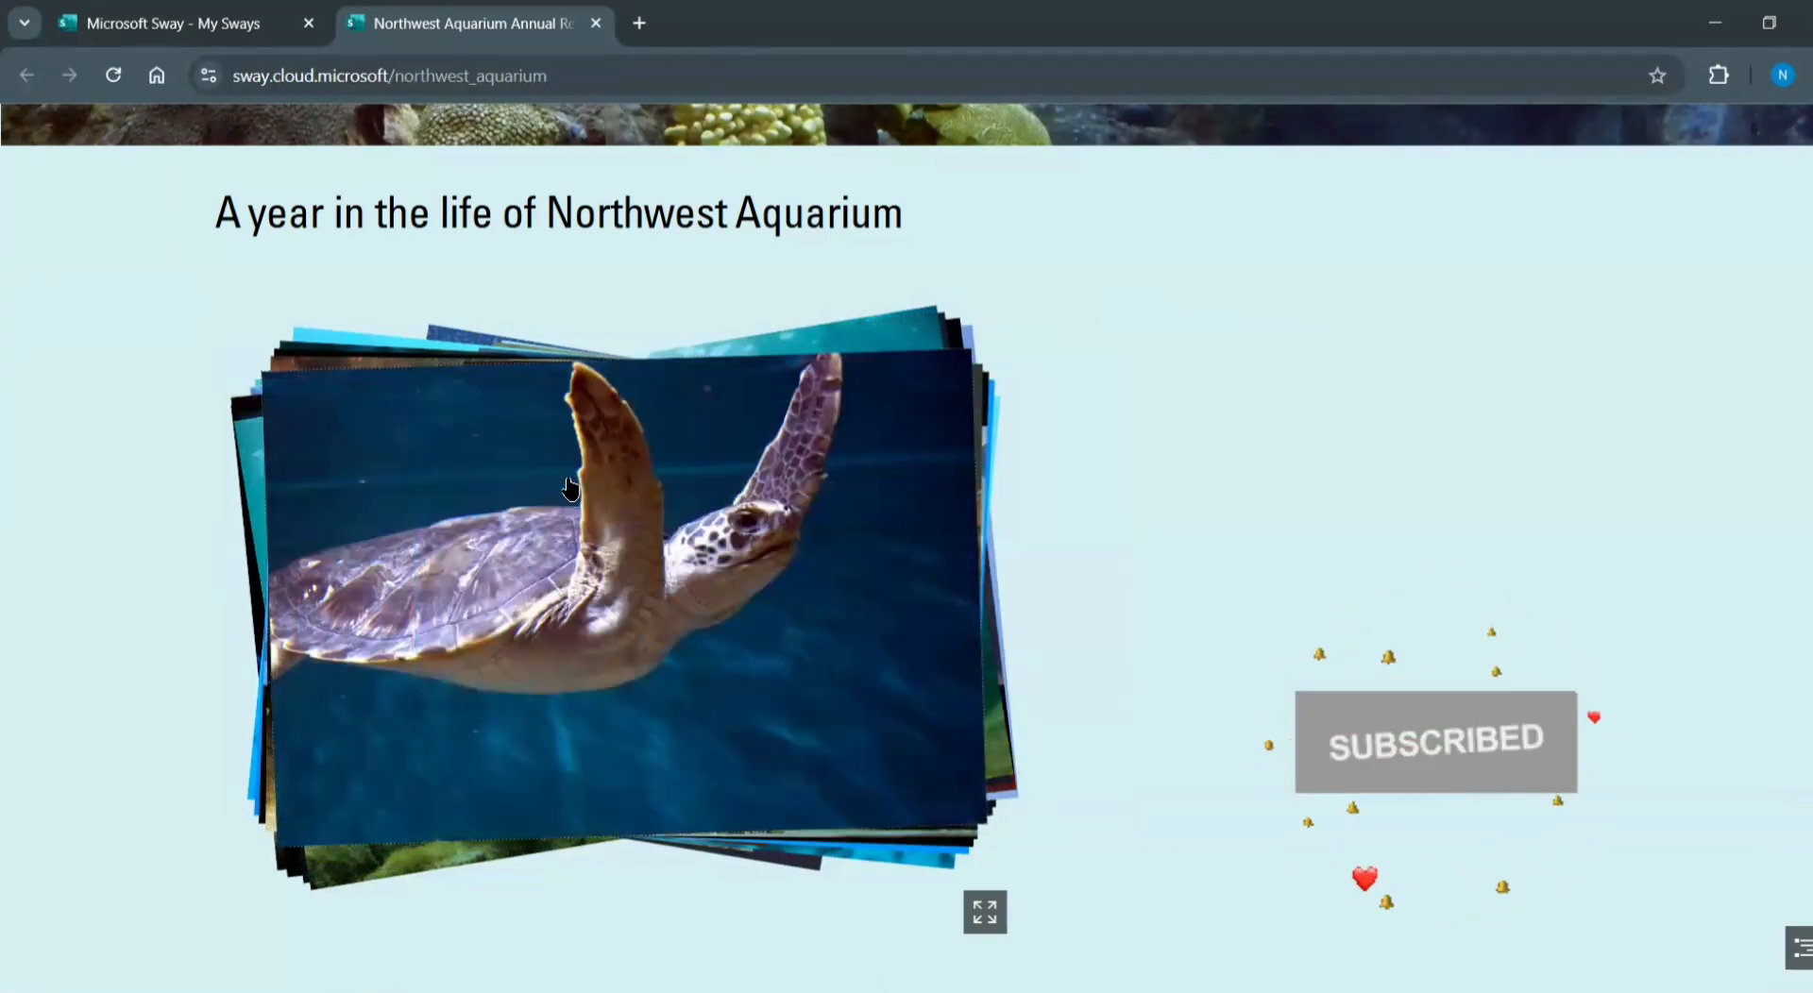
pyautogui.click(570, 488)
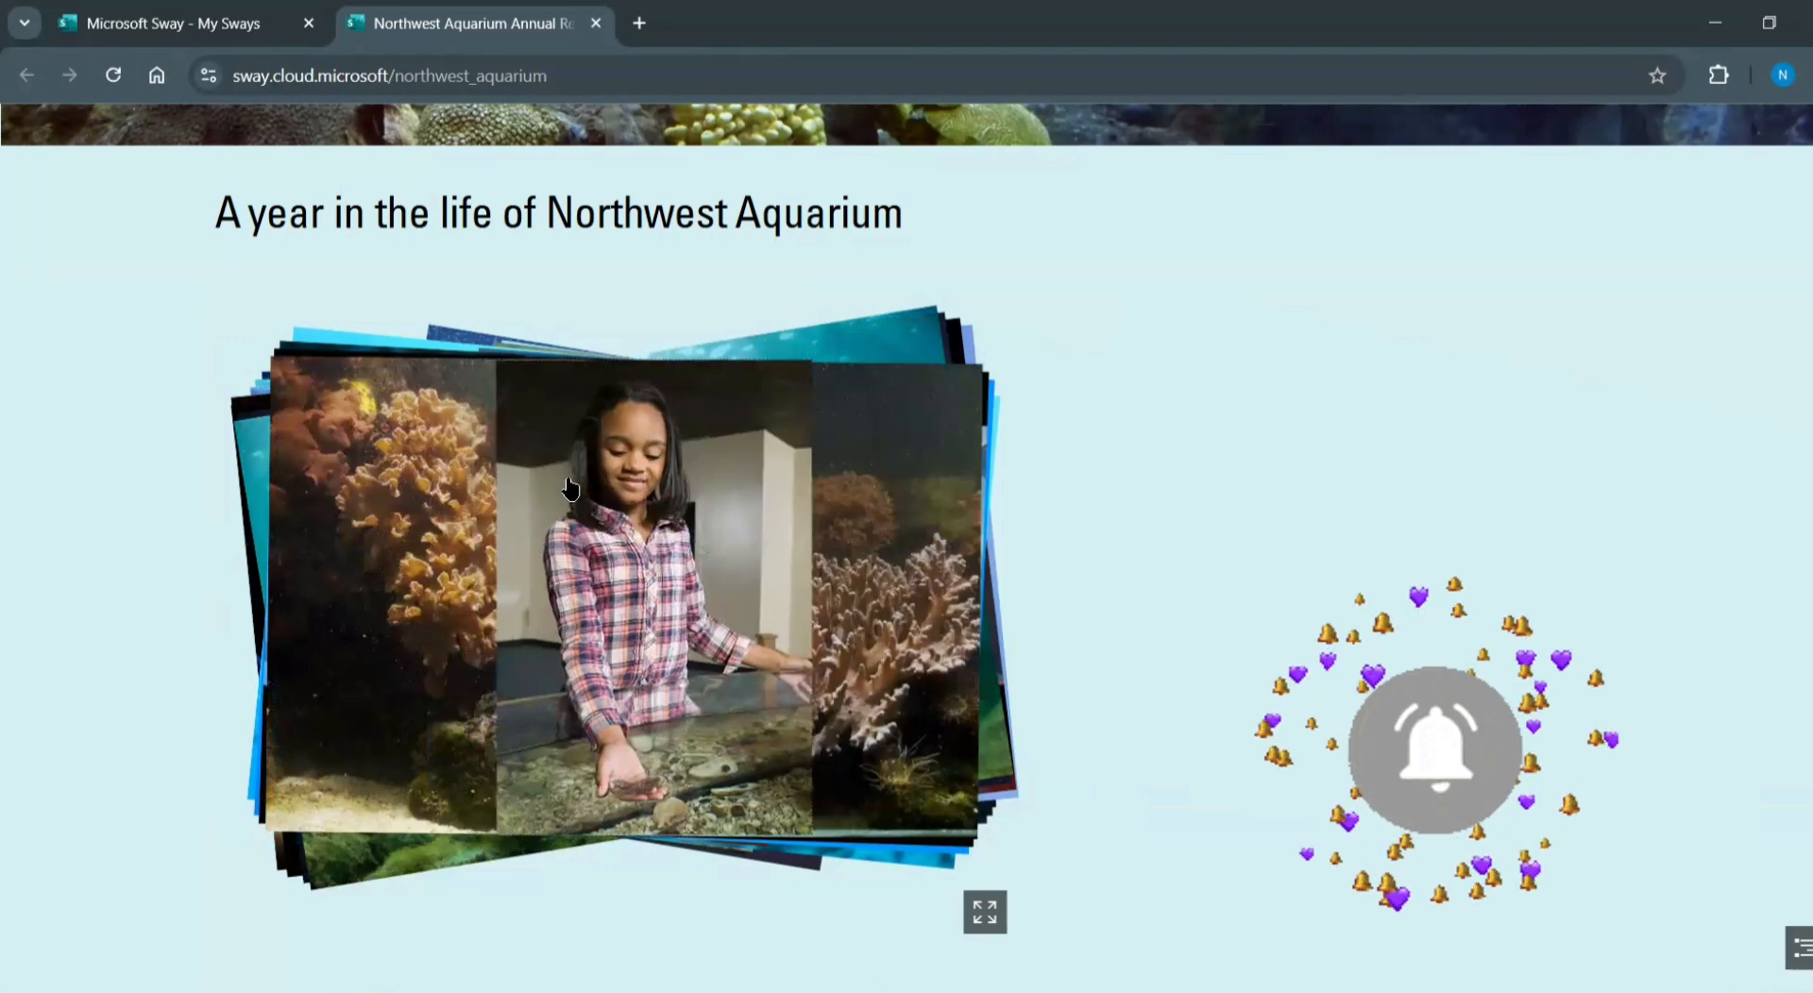
pyautogui.click(569, 489)
pyautogui.click(569, 488)
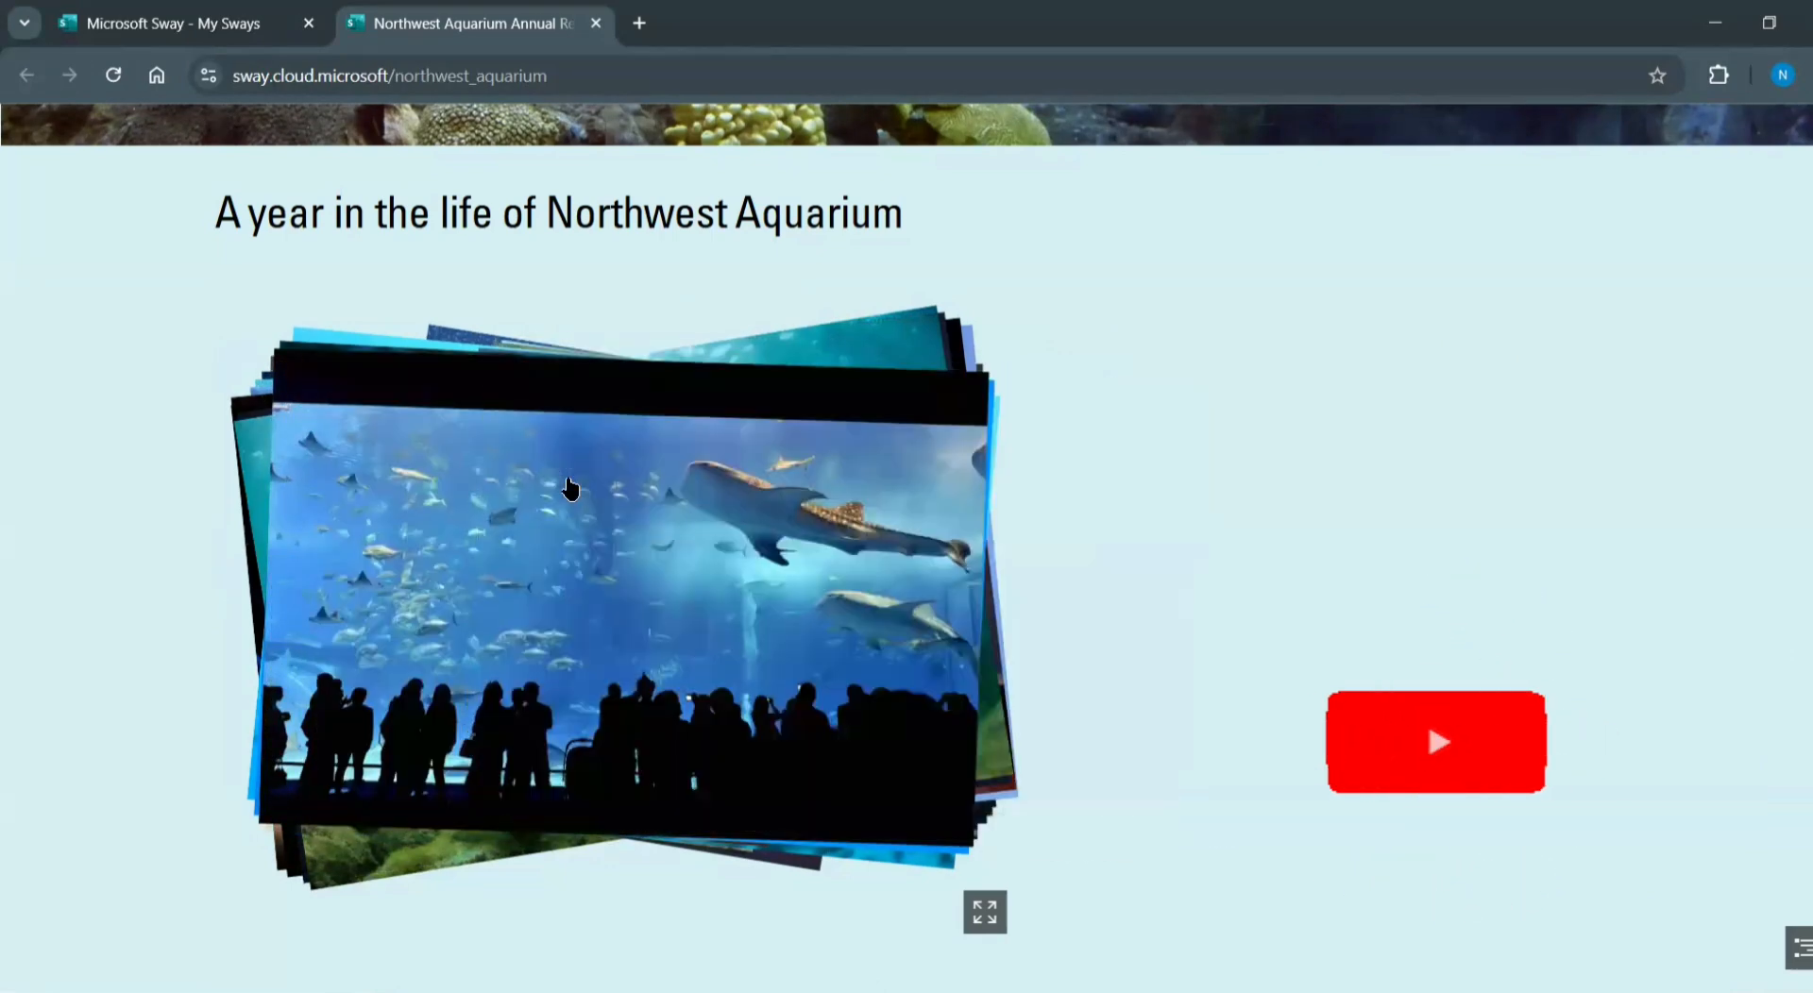
pyautogui.click(570, 488)
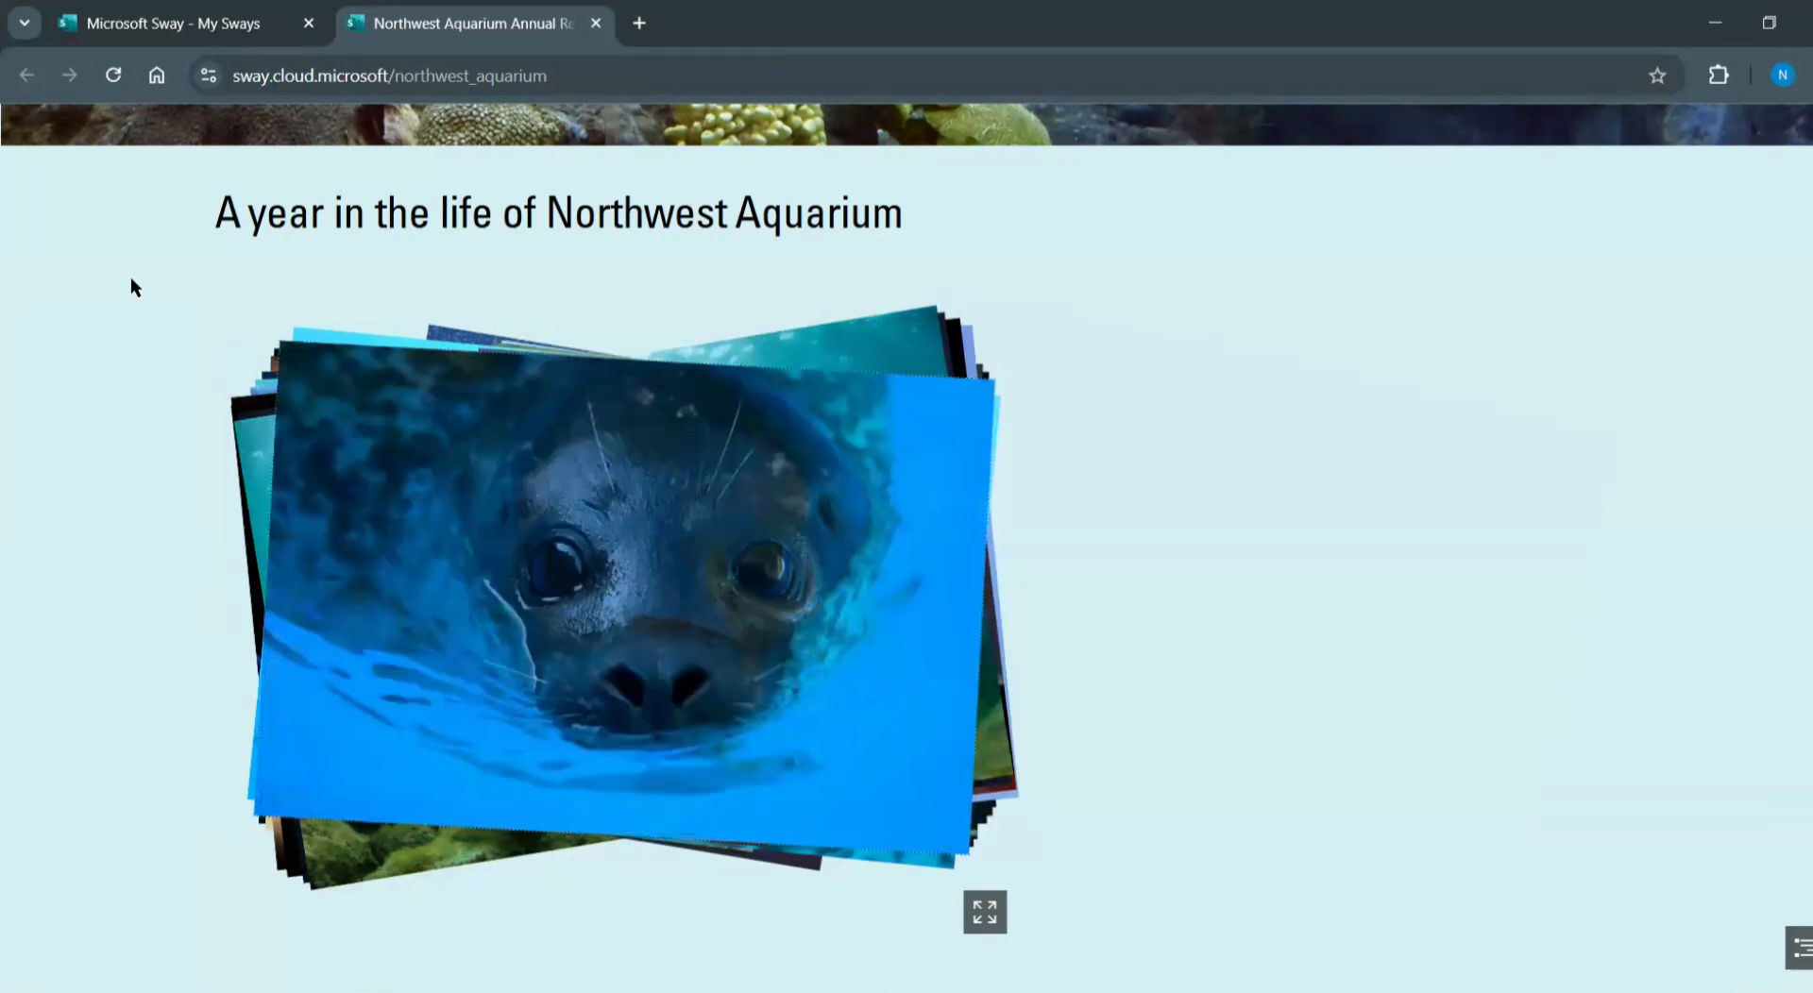
pyautogui.click(532, 558)
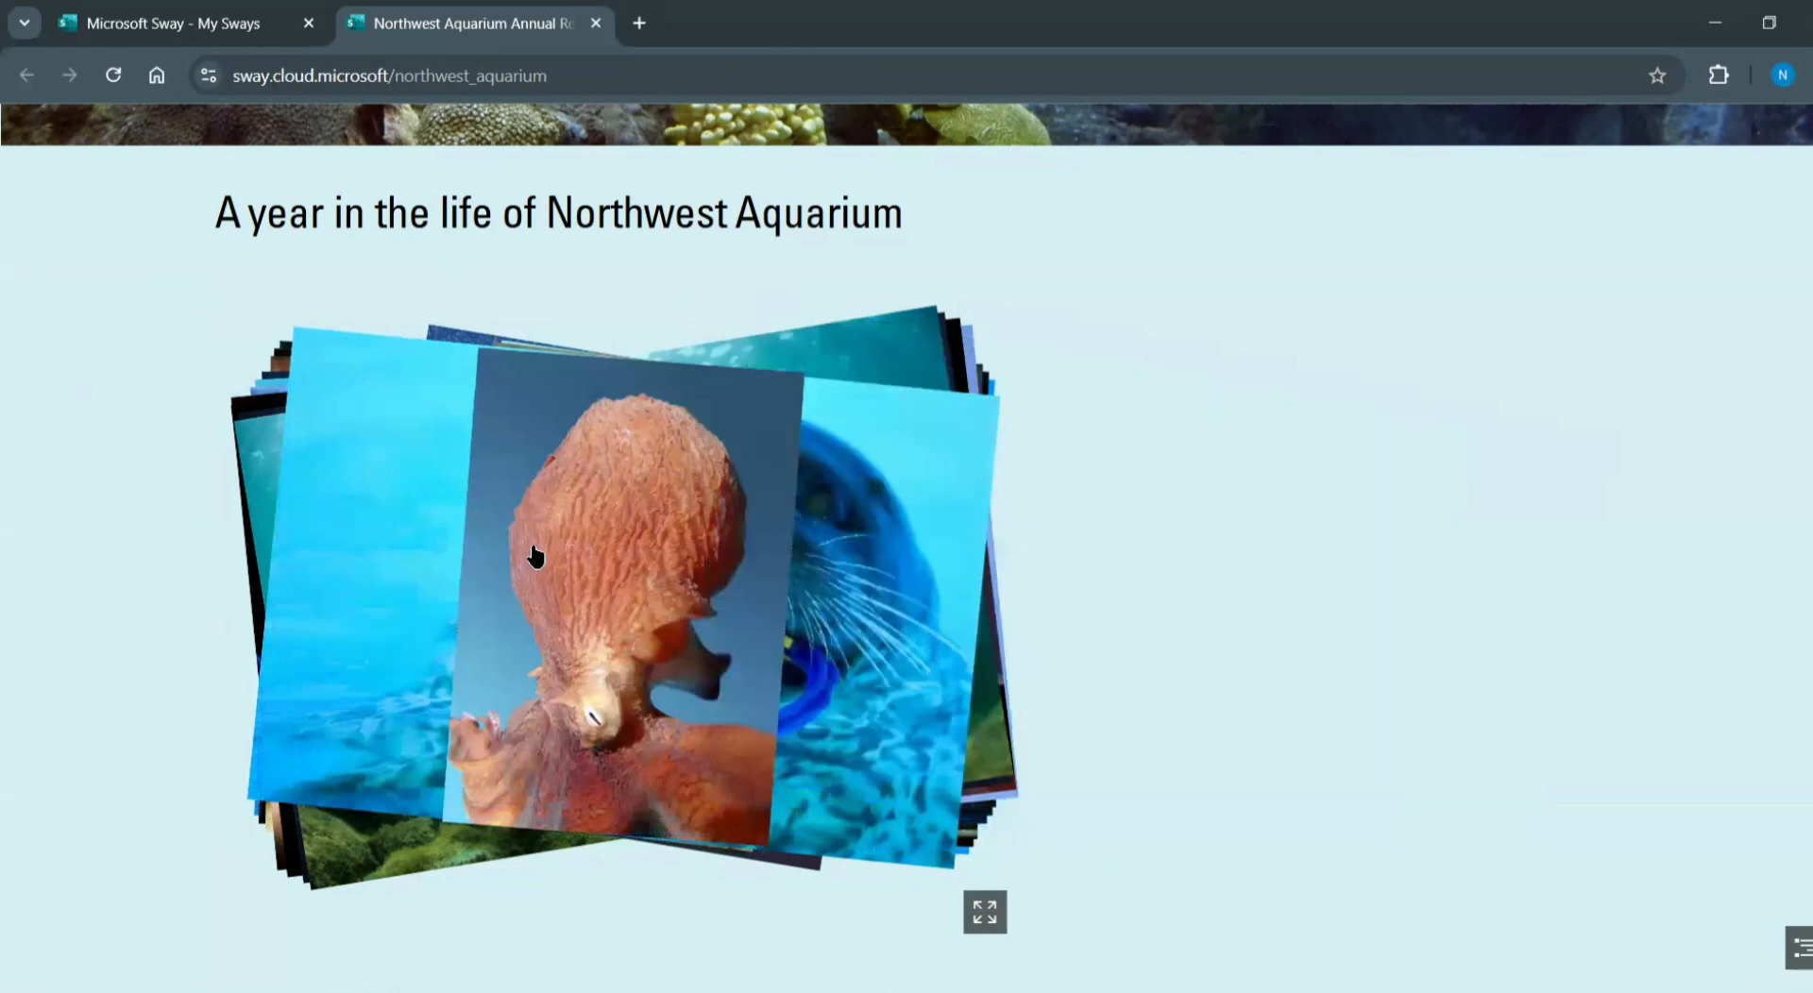
pyautogui.click(534, 555)
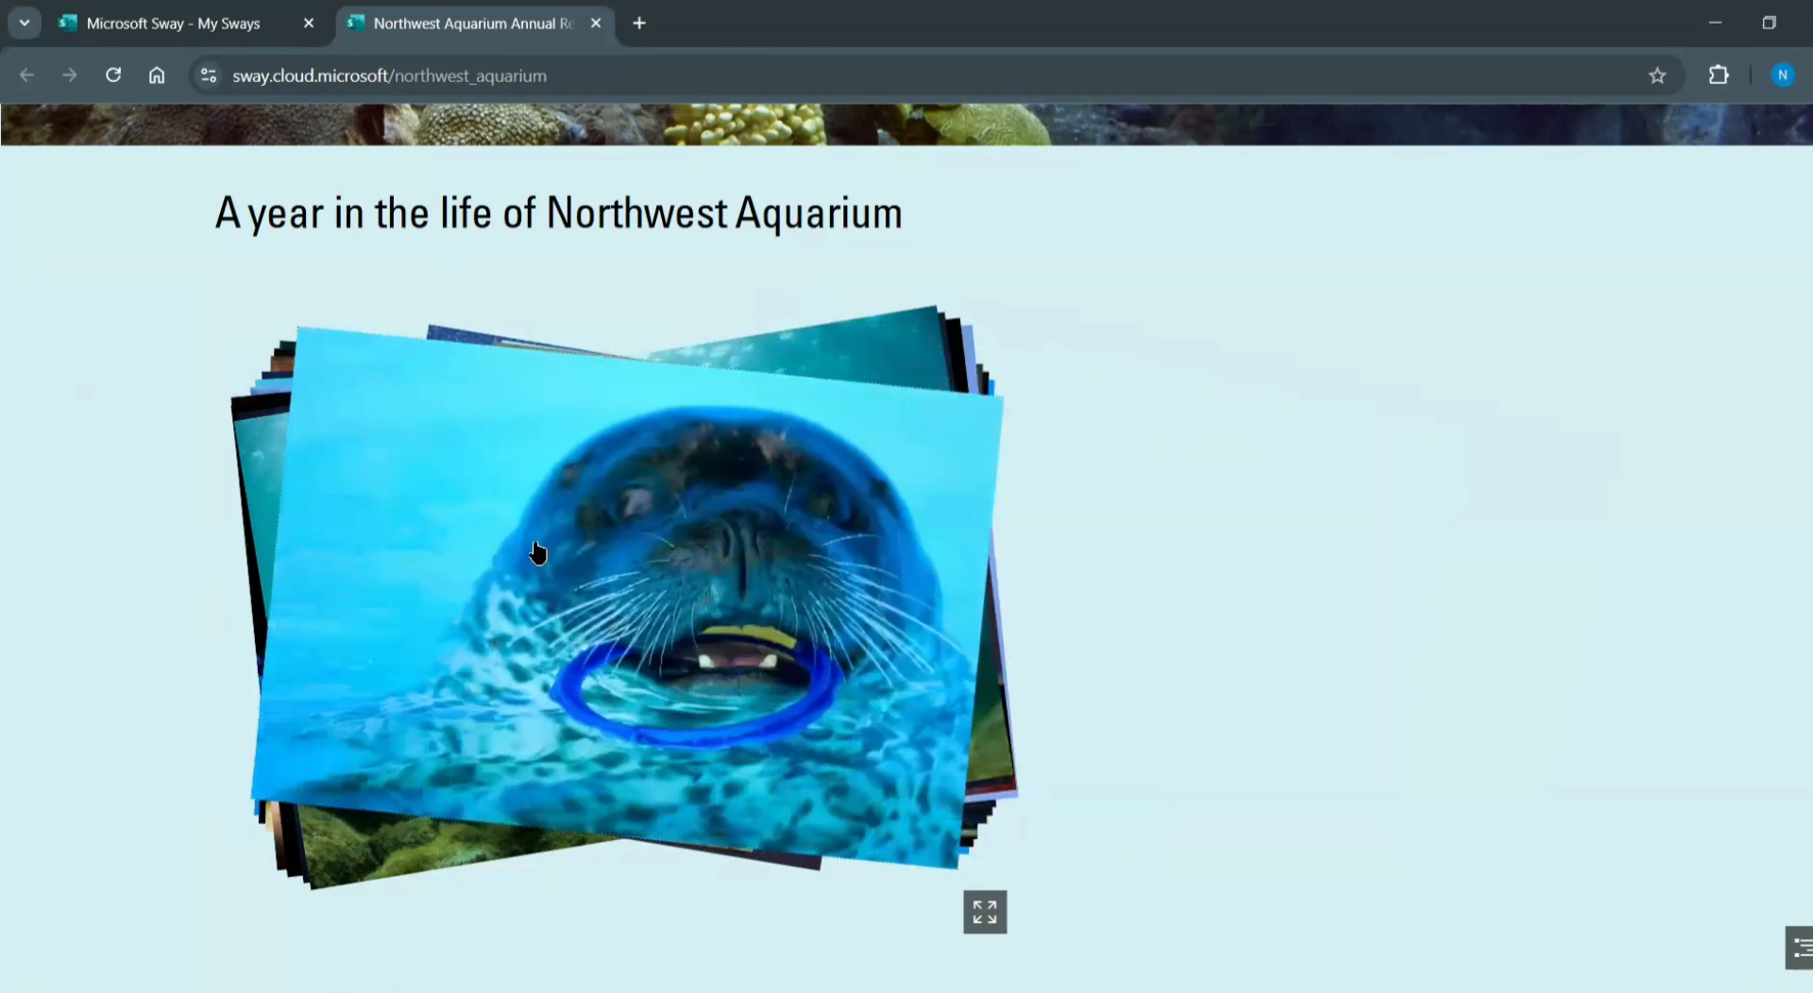
pyautogui.click(536, 553)
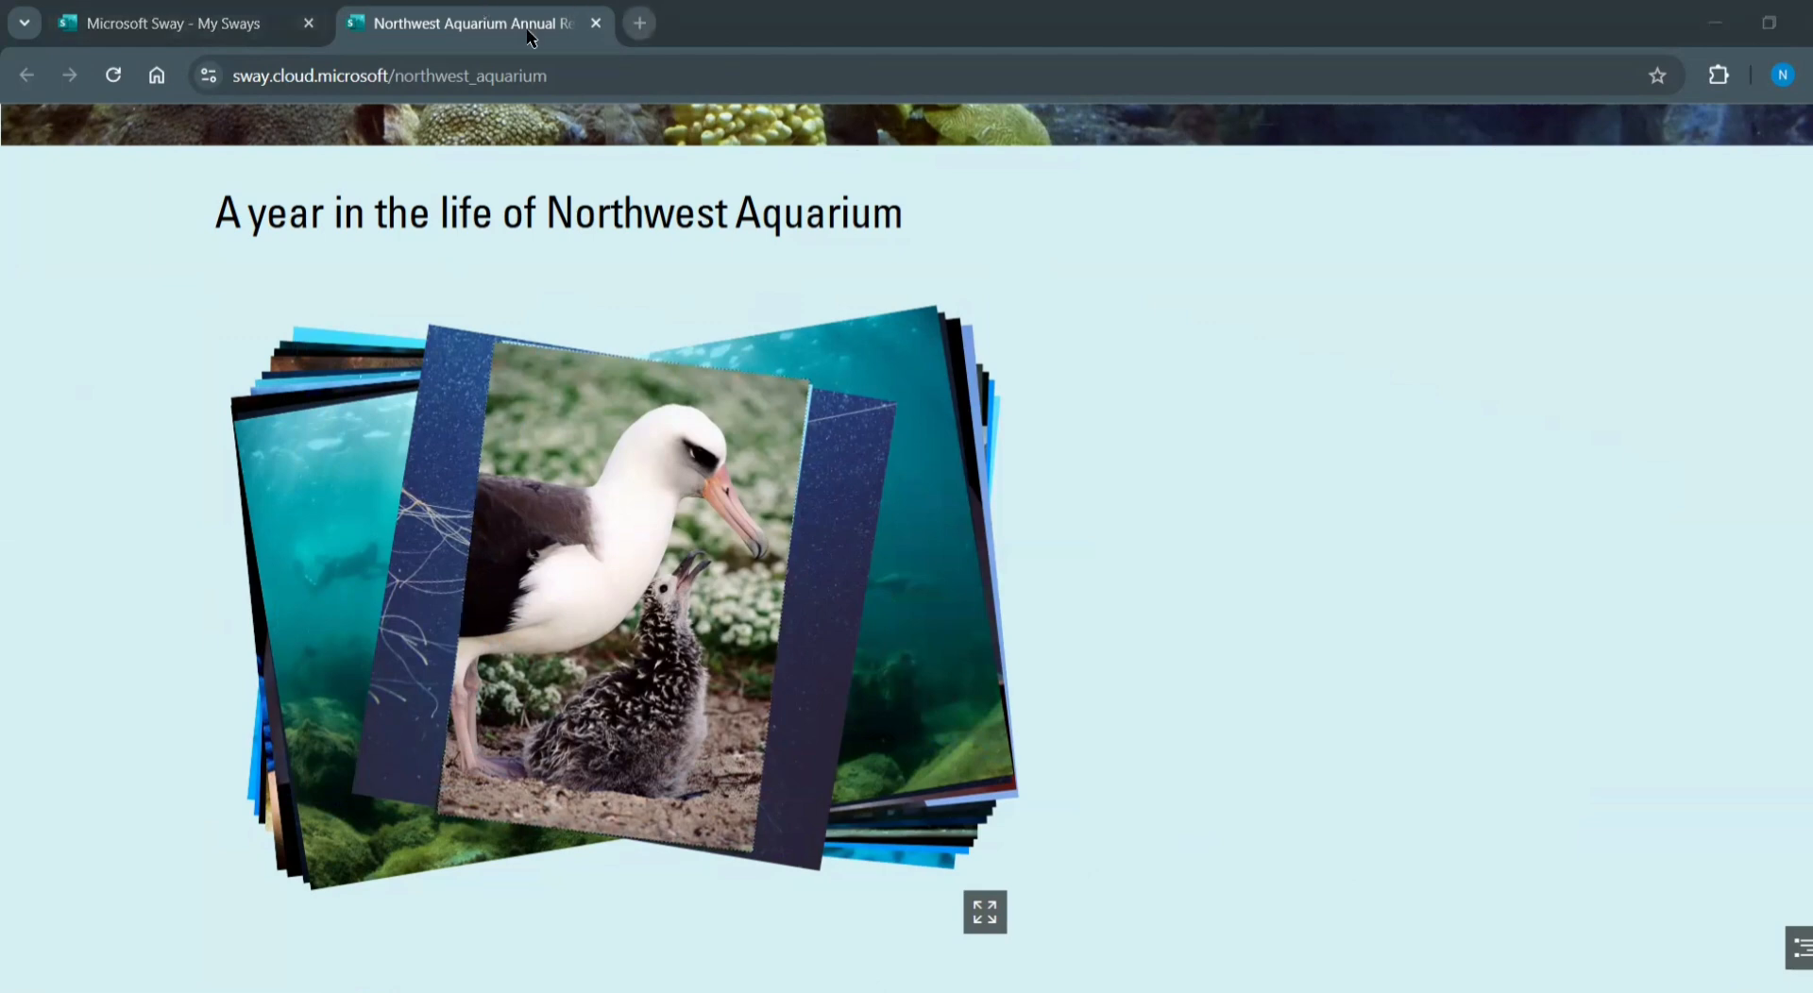
# Open the existing Snow Kingdom Mumbai Sway from My Sways, and create a new blank Sway in a separate browser tab
pyautogui.click(224, 17)
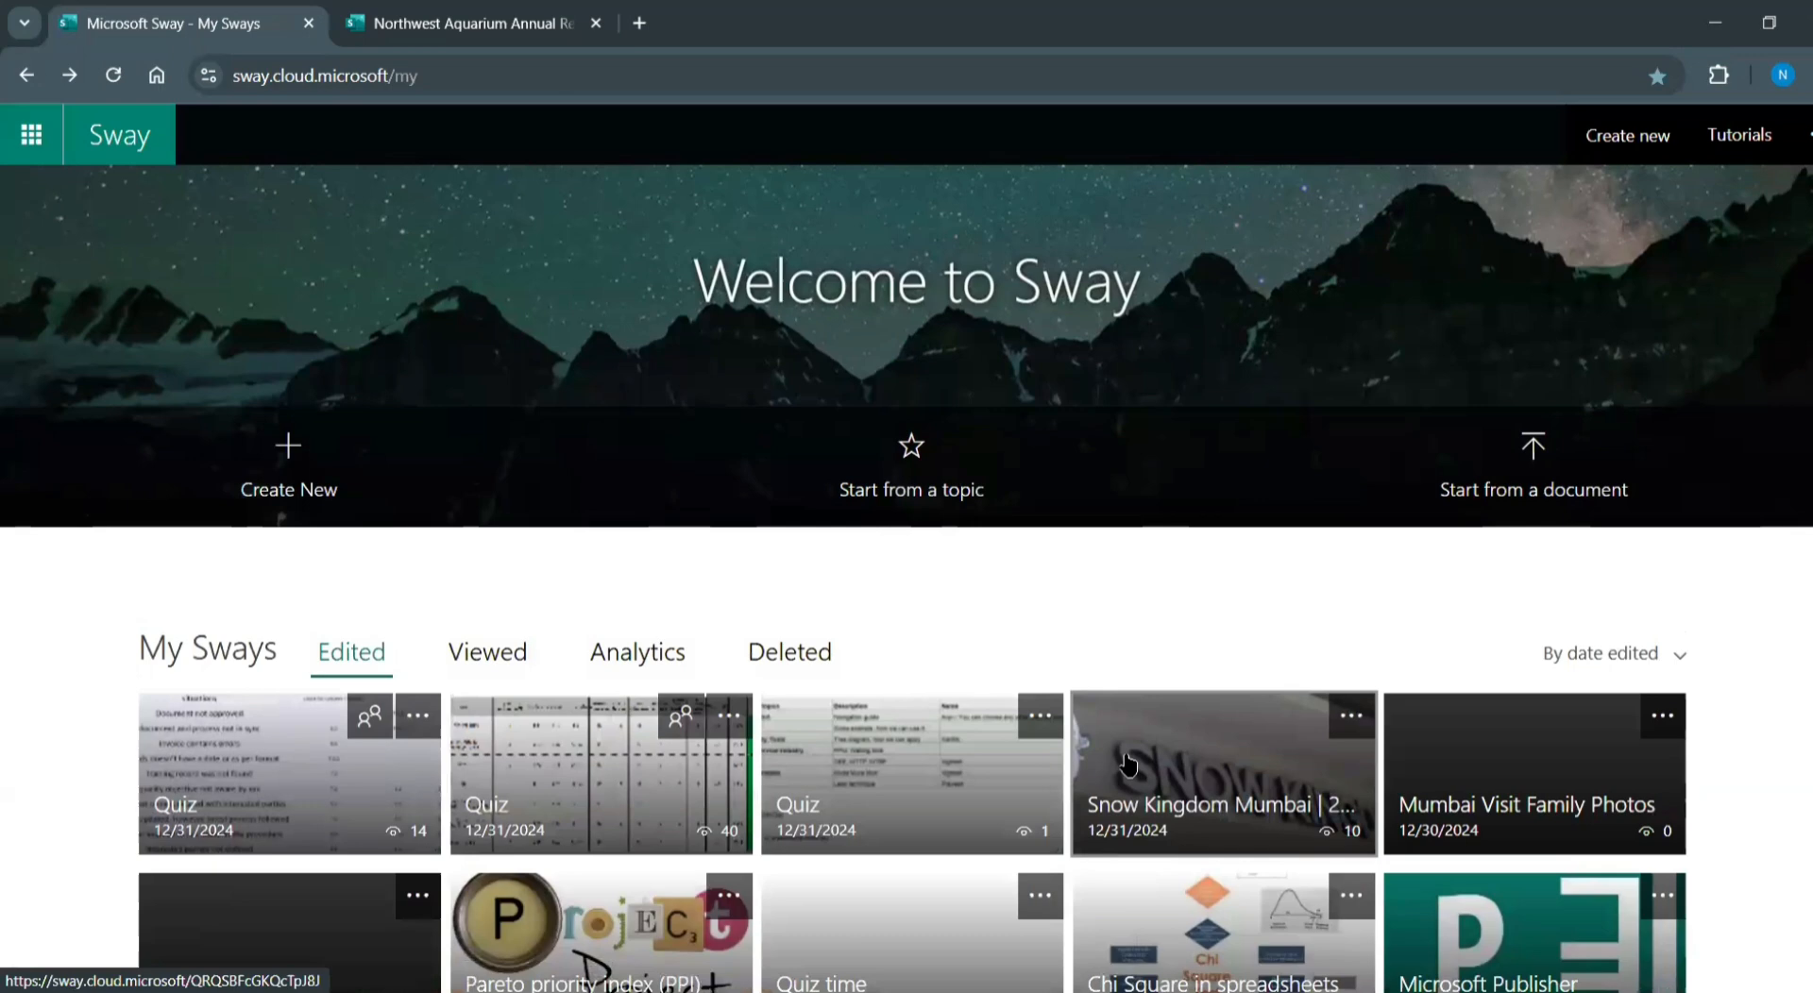
pyautogui.click(1145, 766)
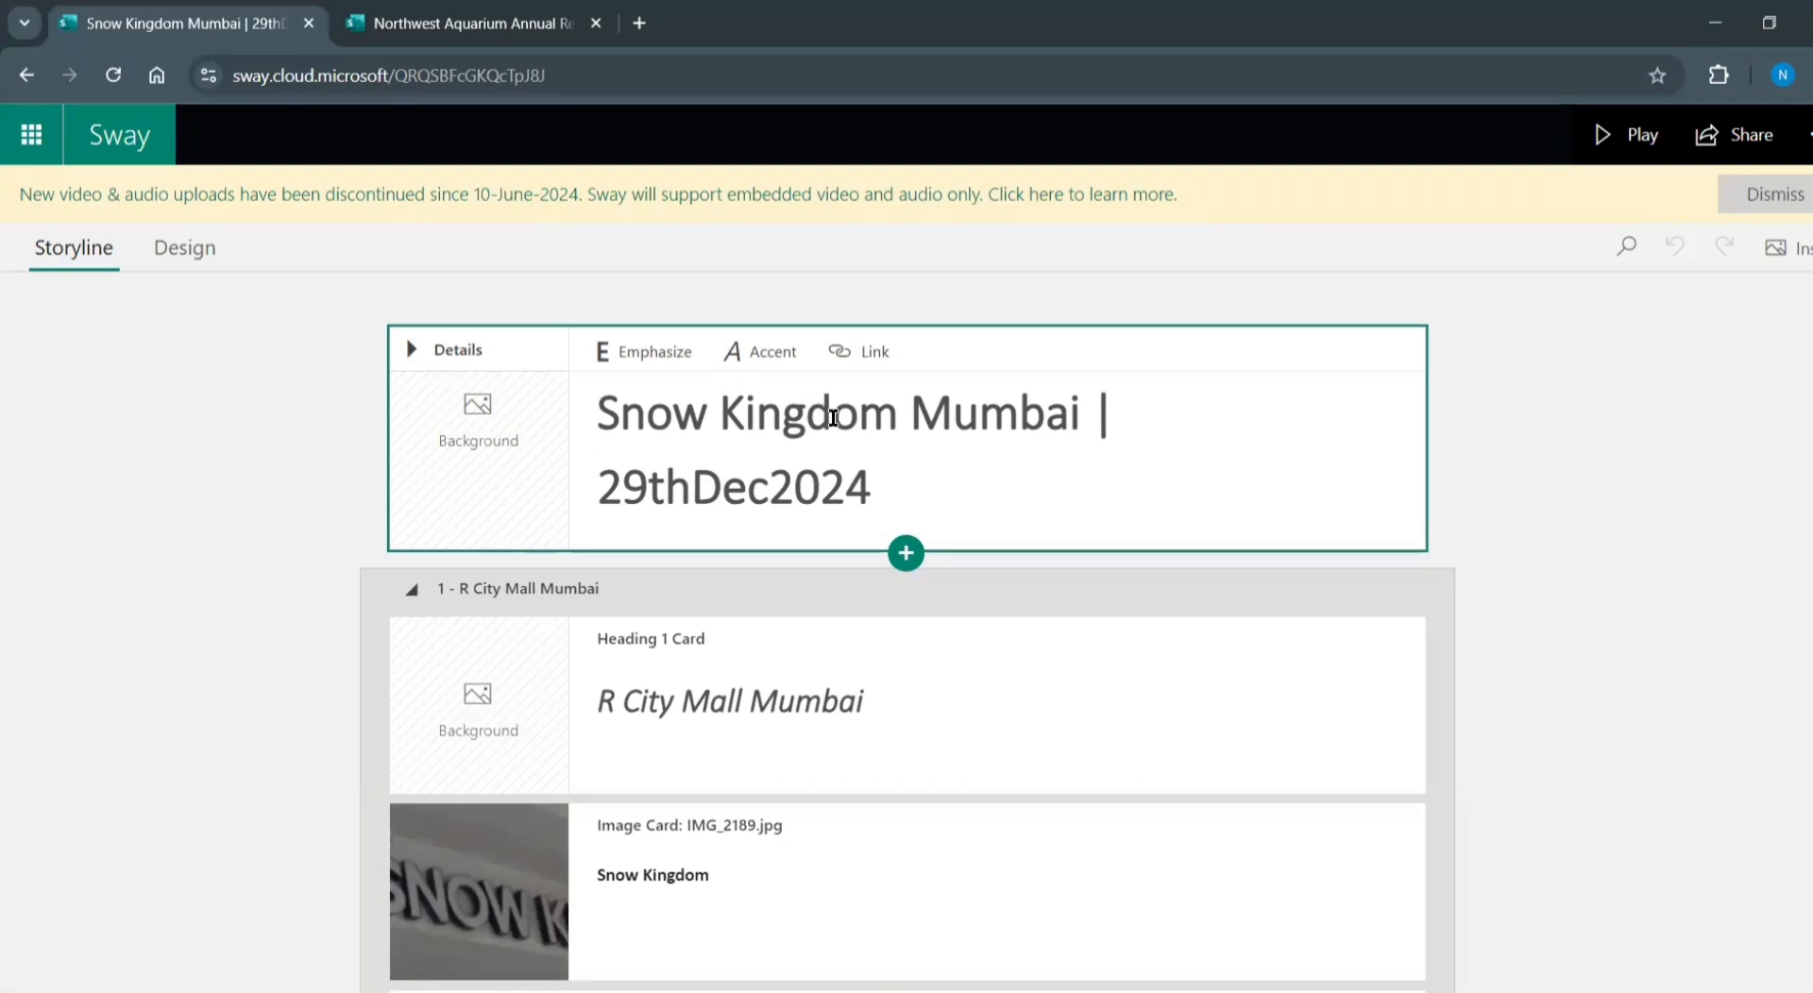
pyautogui.click(646, 21)
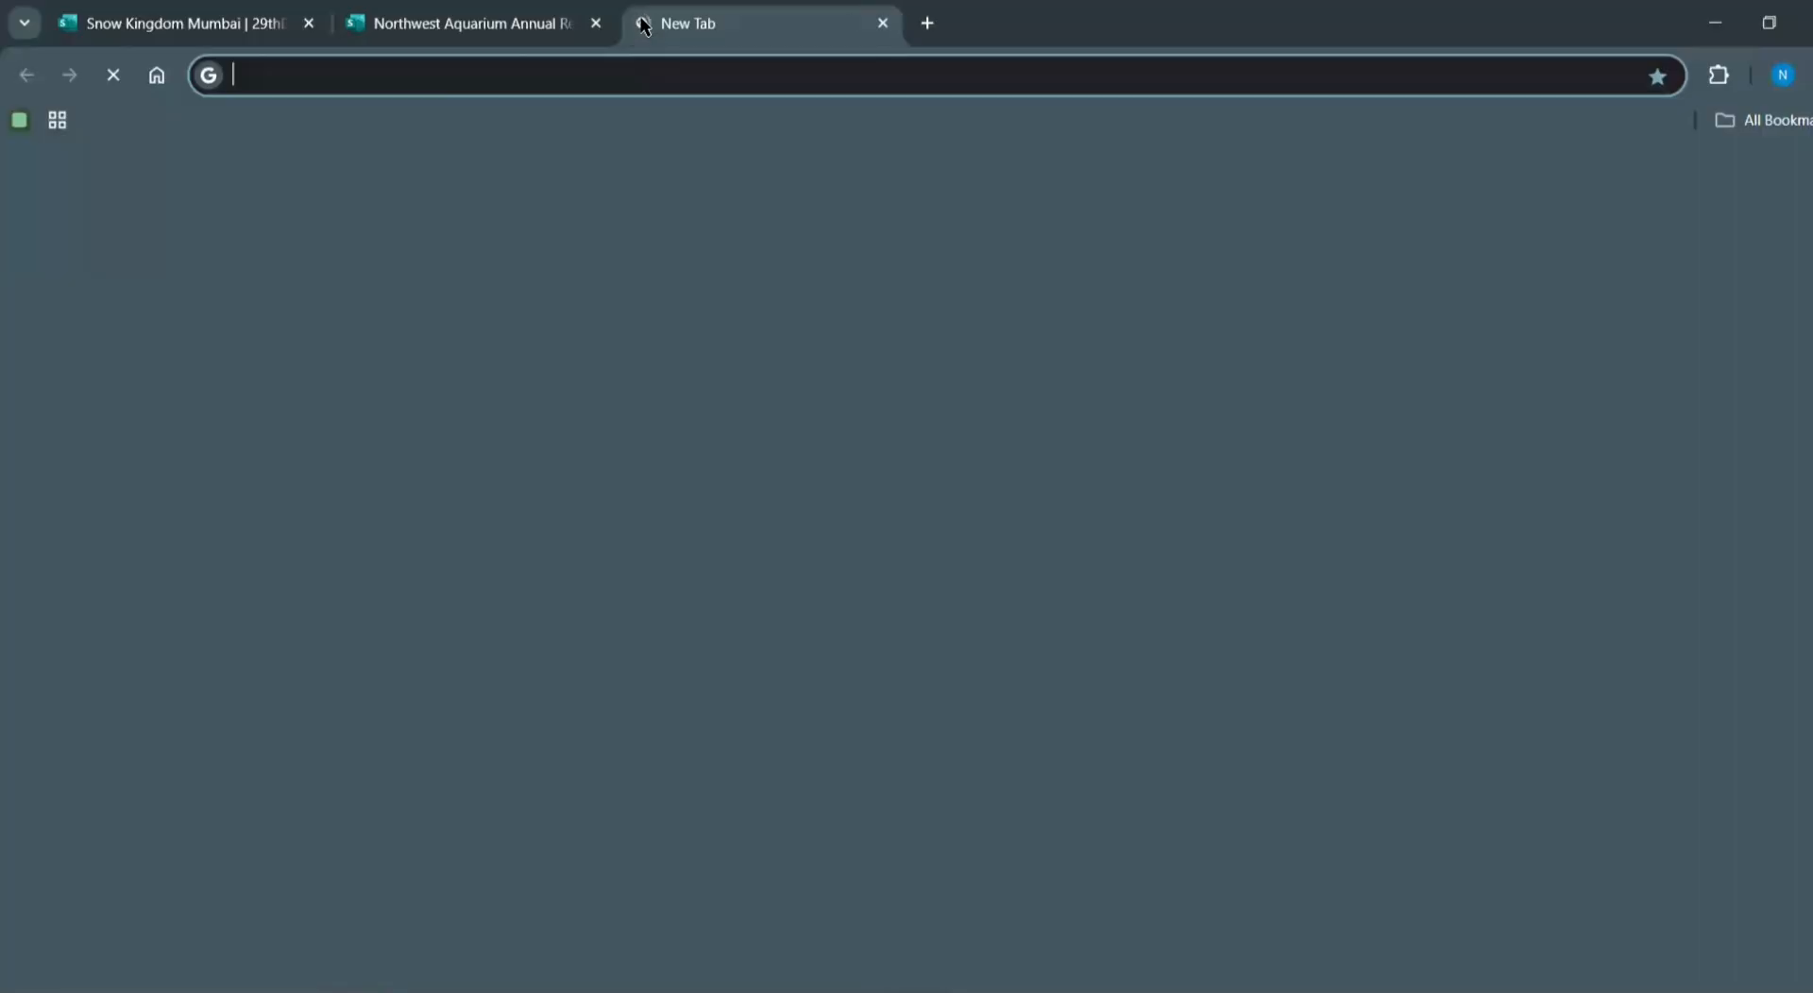
pyautogui.write('sw')
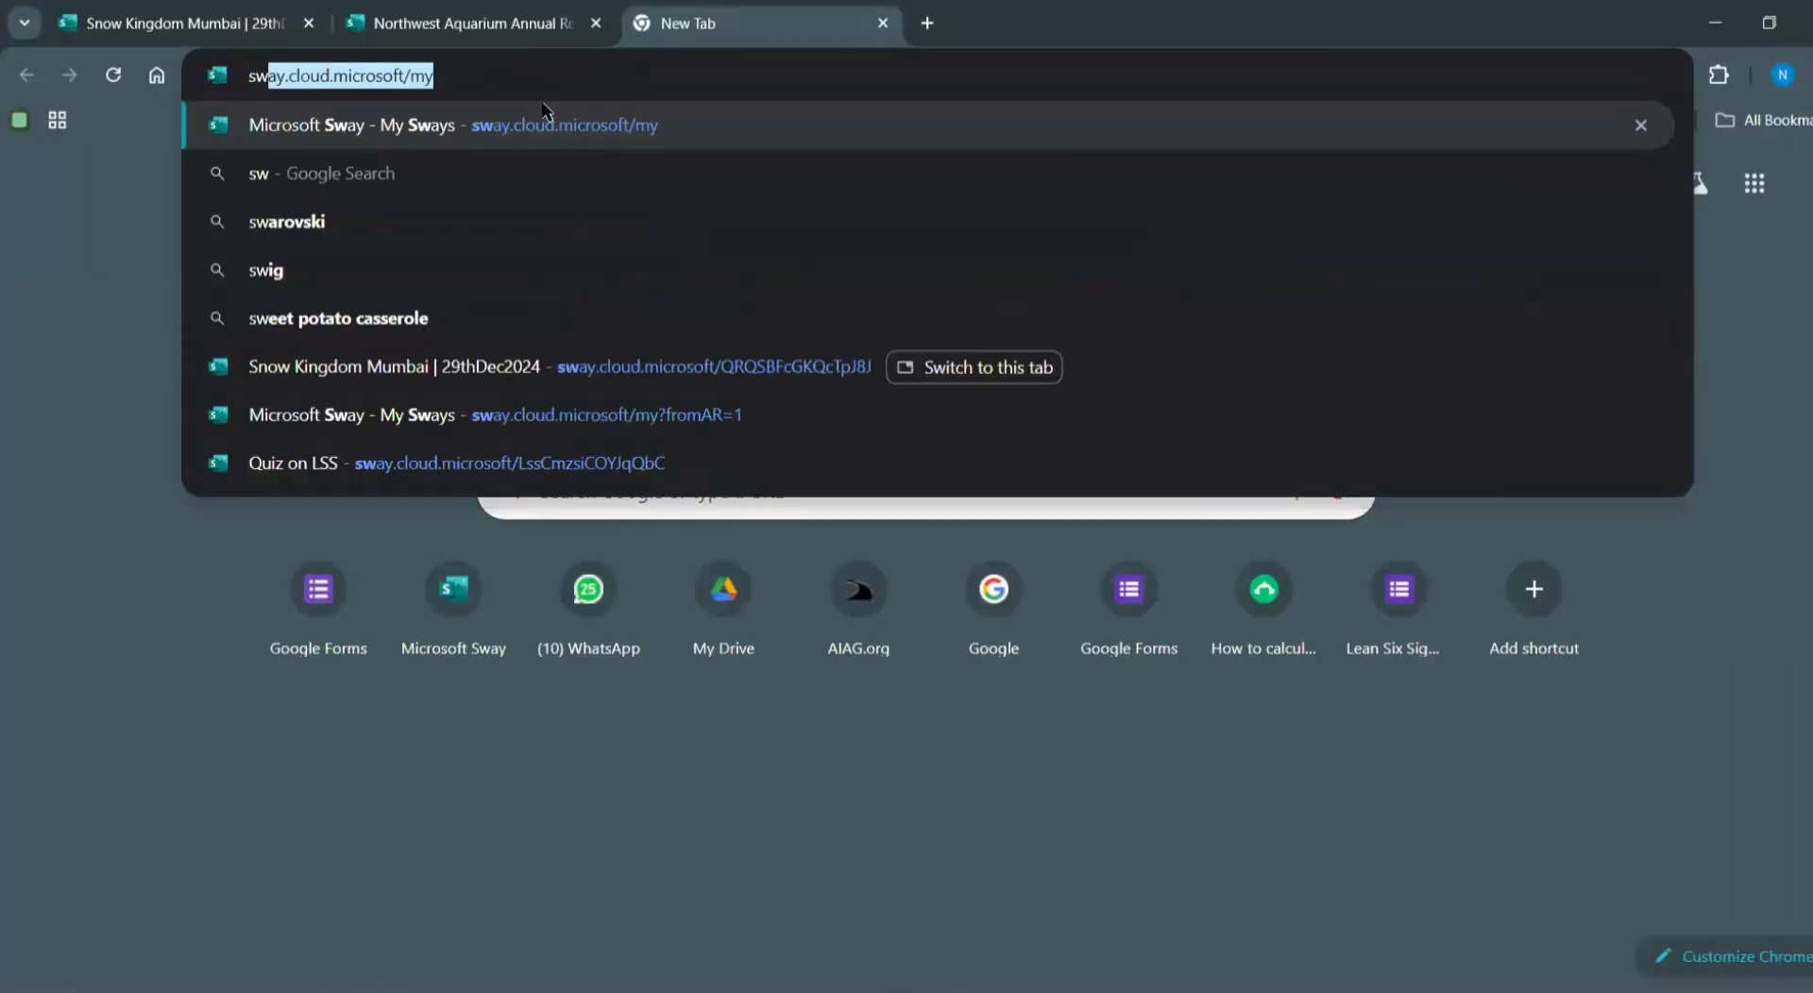
pyautogui.click(543, 114)
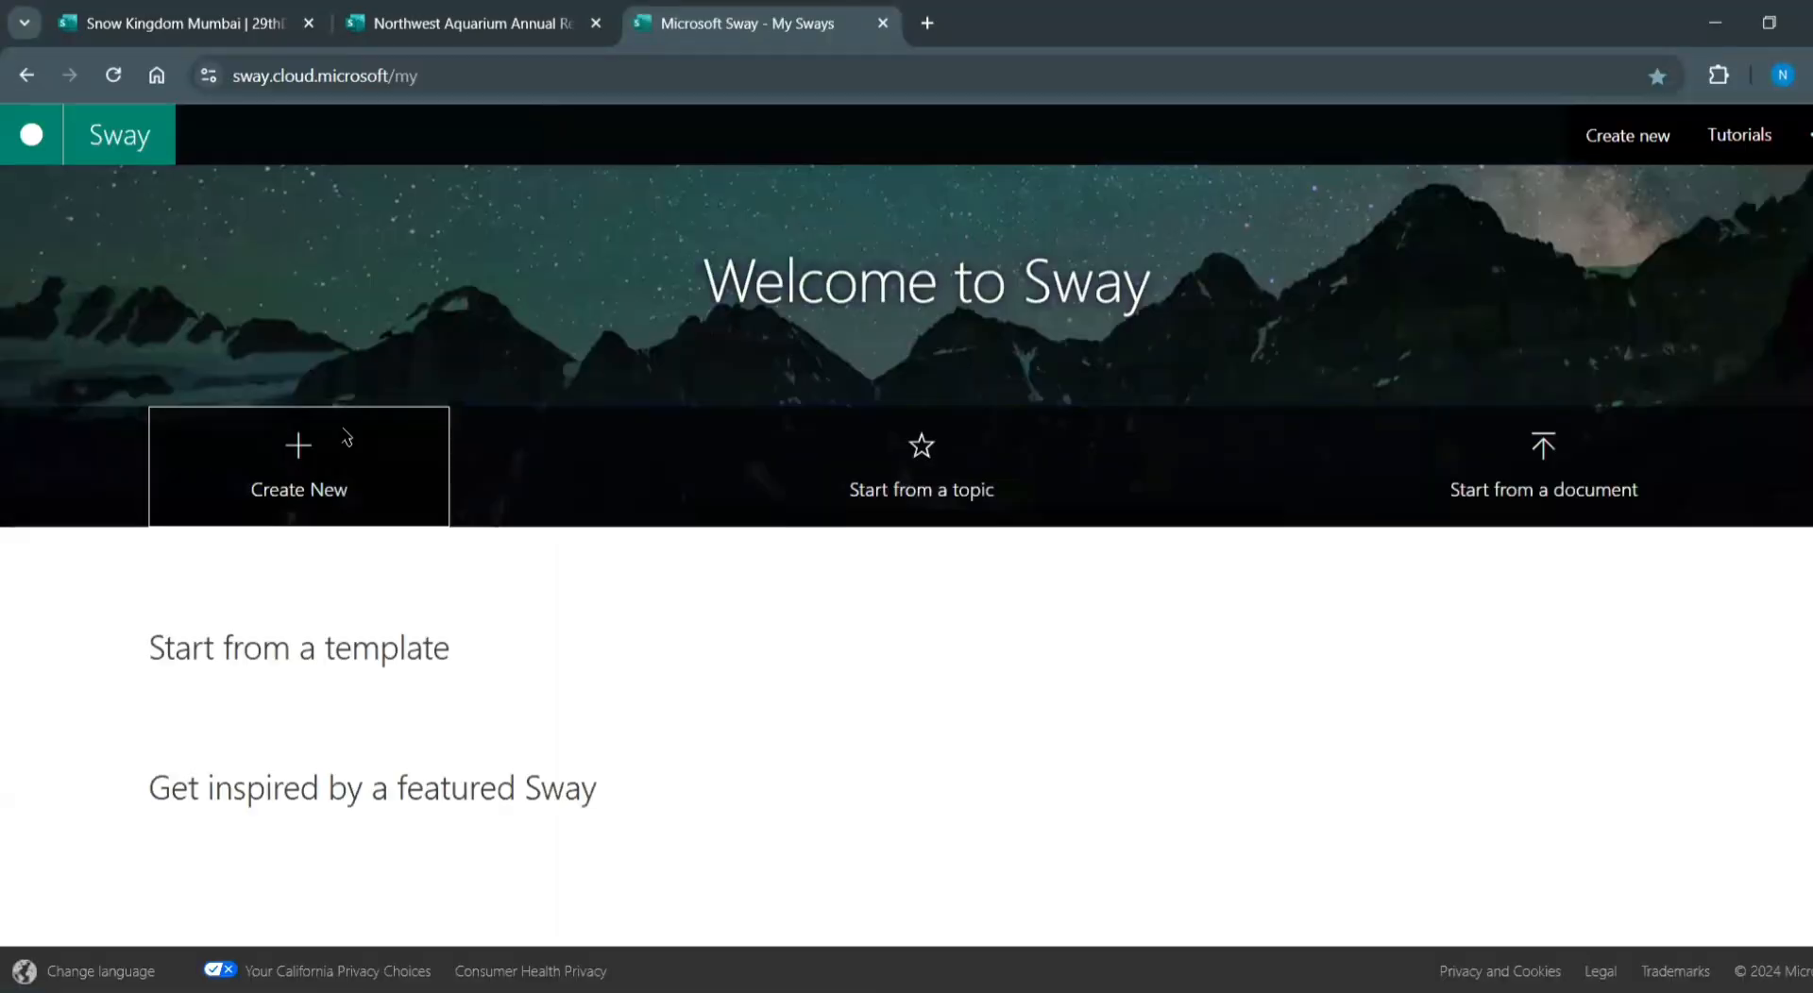
pyautogui.click(293, 455)
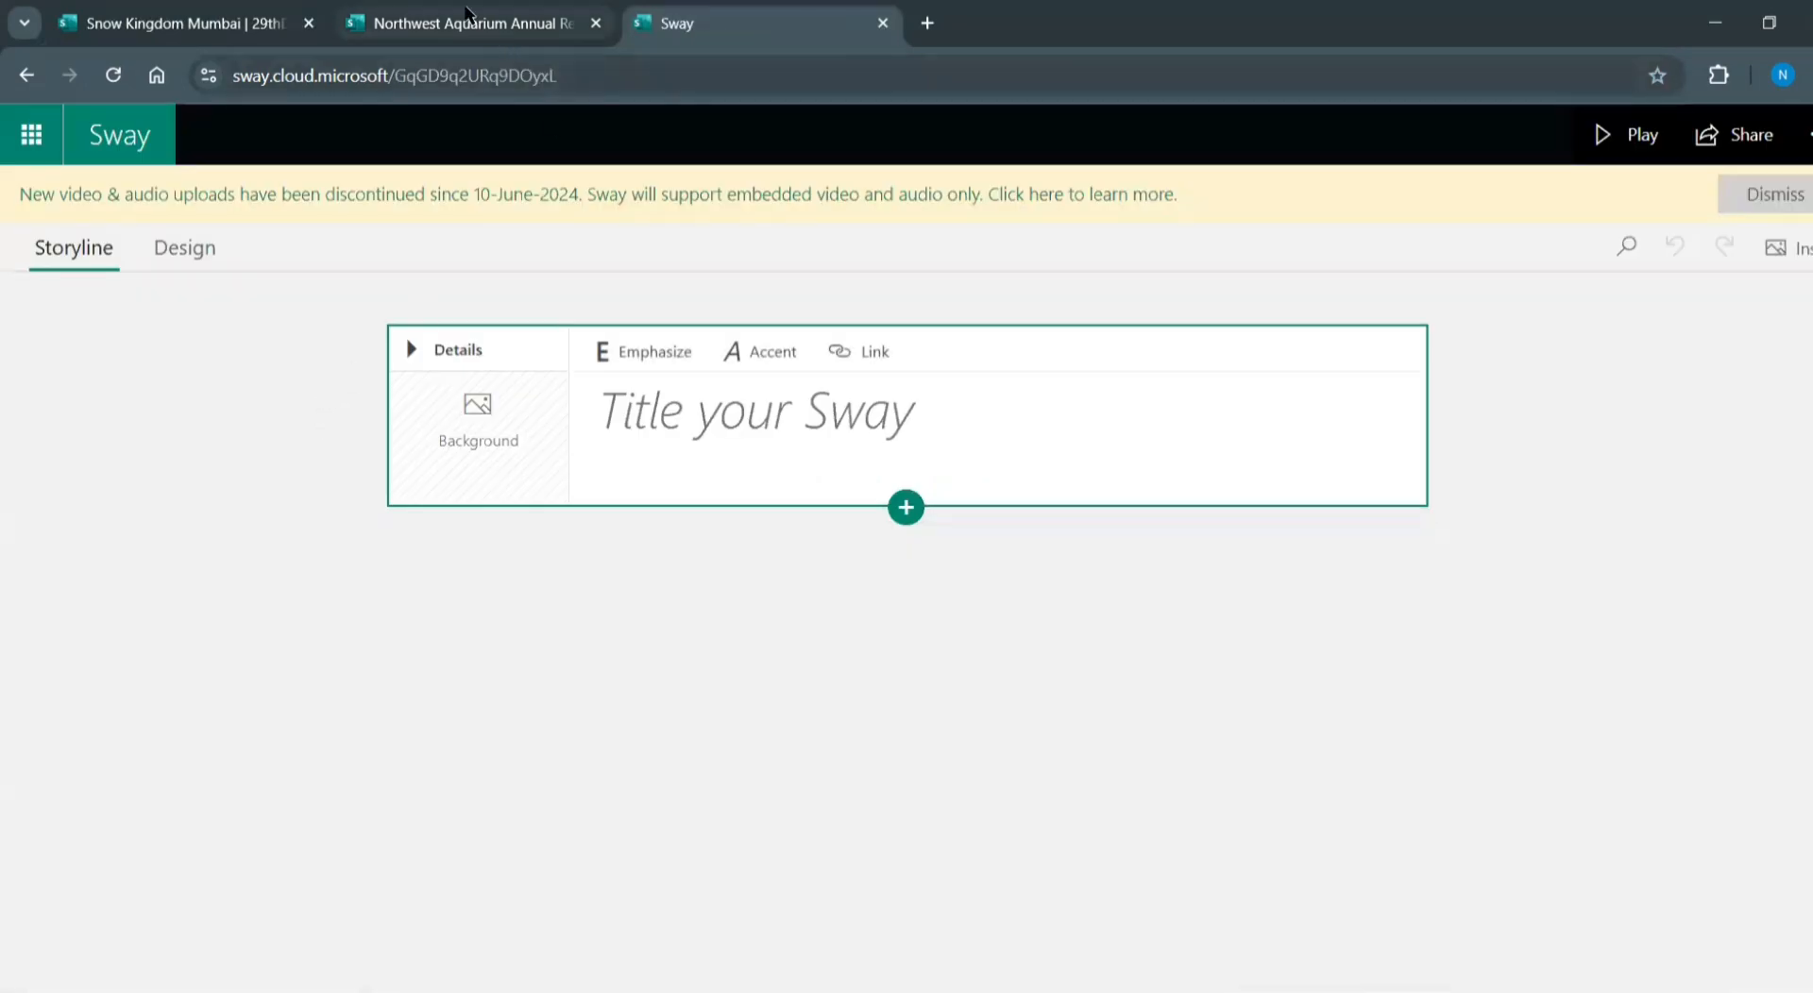
# Copy the words "Snow Kingdom" from the existing Snow Kingdom Mumbai Sway's title into the title card of the new Sway
pyautogui.click(255, 21)
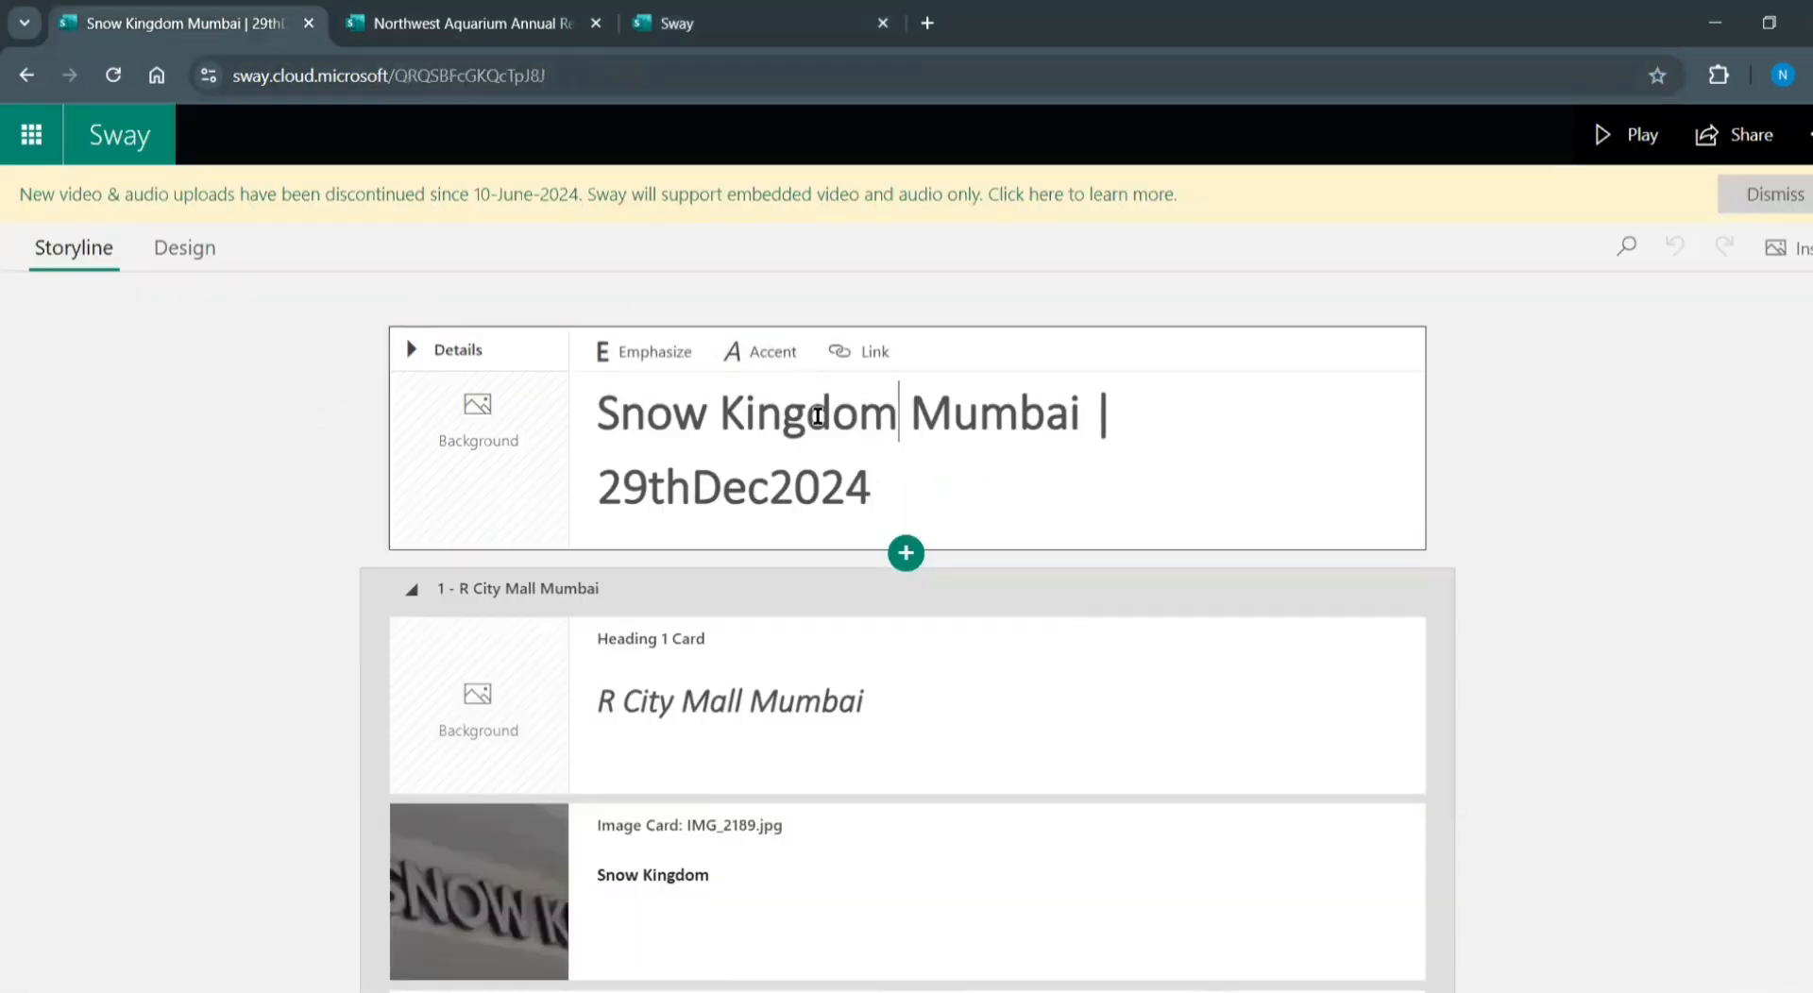
pyautogui.moveTo(818, 417); pyautogui.dragTo(567, 420)
pyautogui.hotkey('ctrl', 'c')
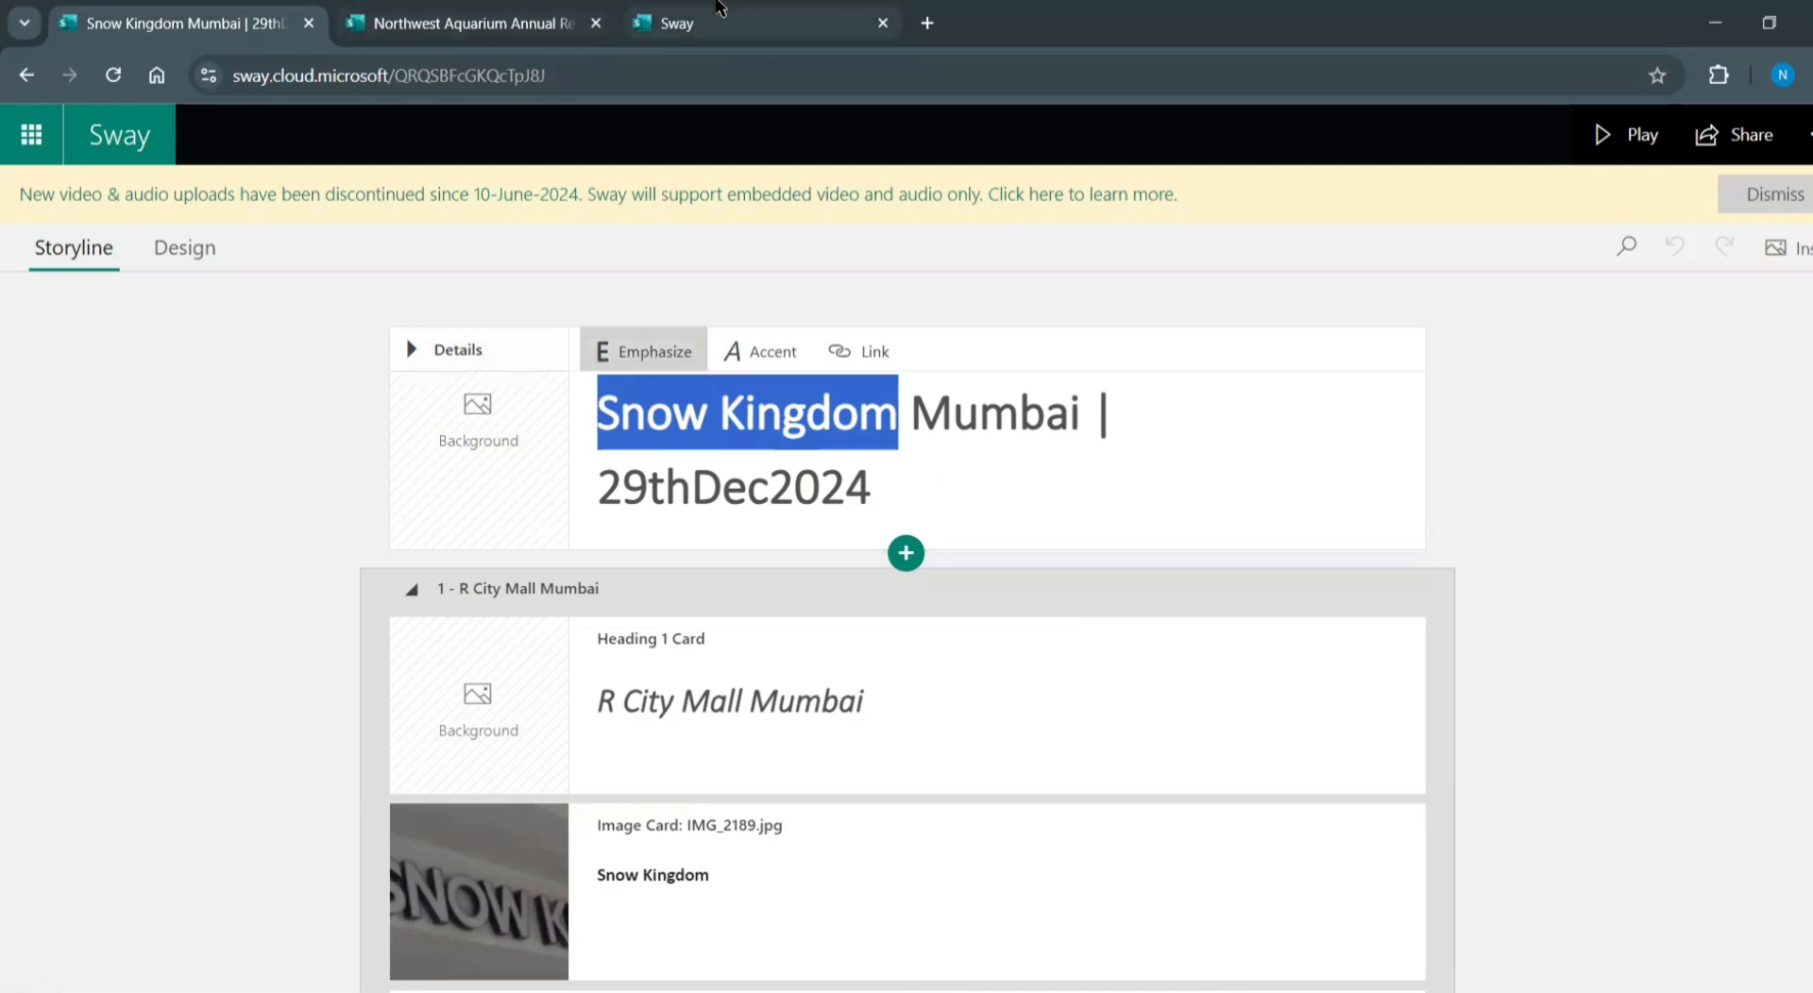
pyautogui.click(680, 23)
pyautogui.click(635, 438)
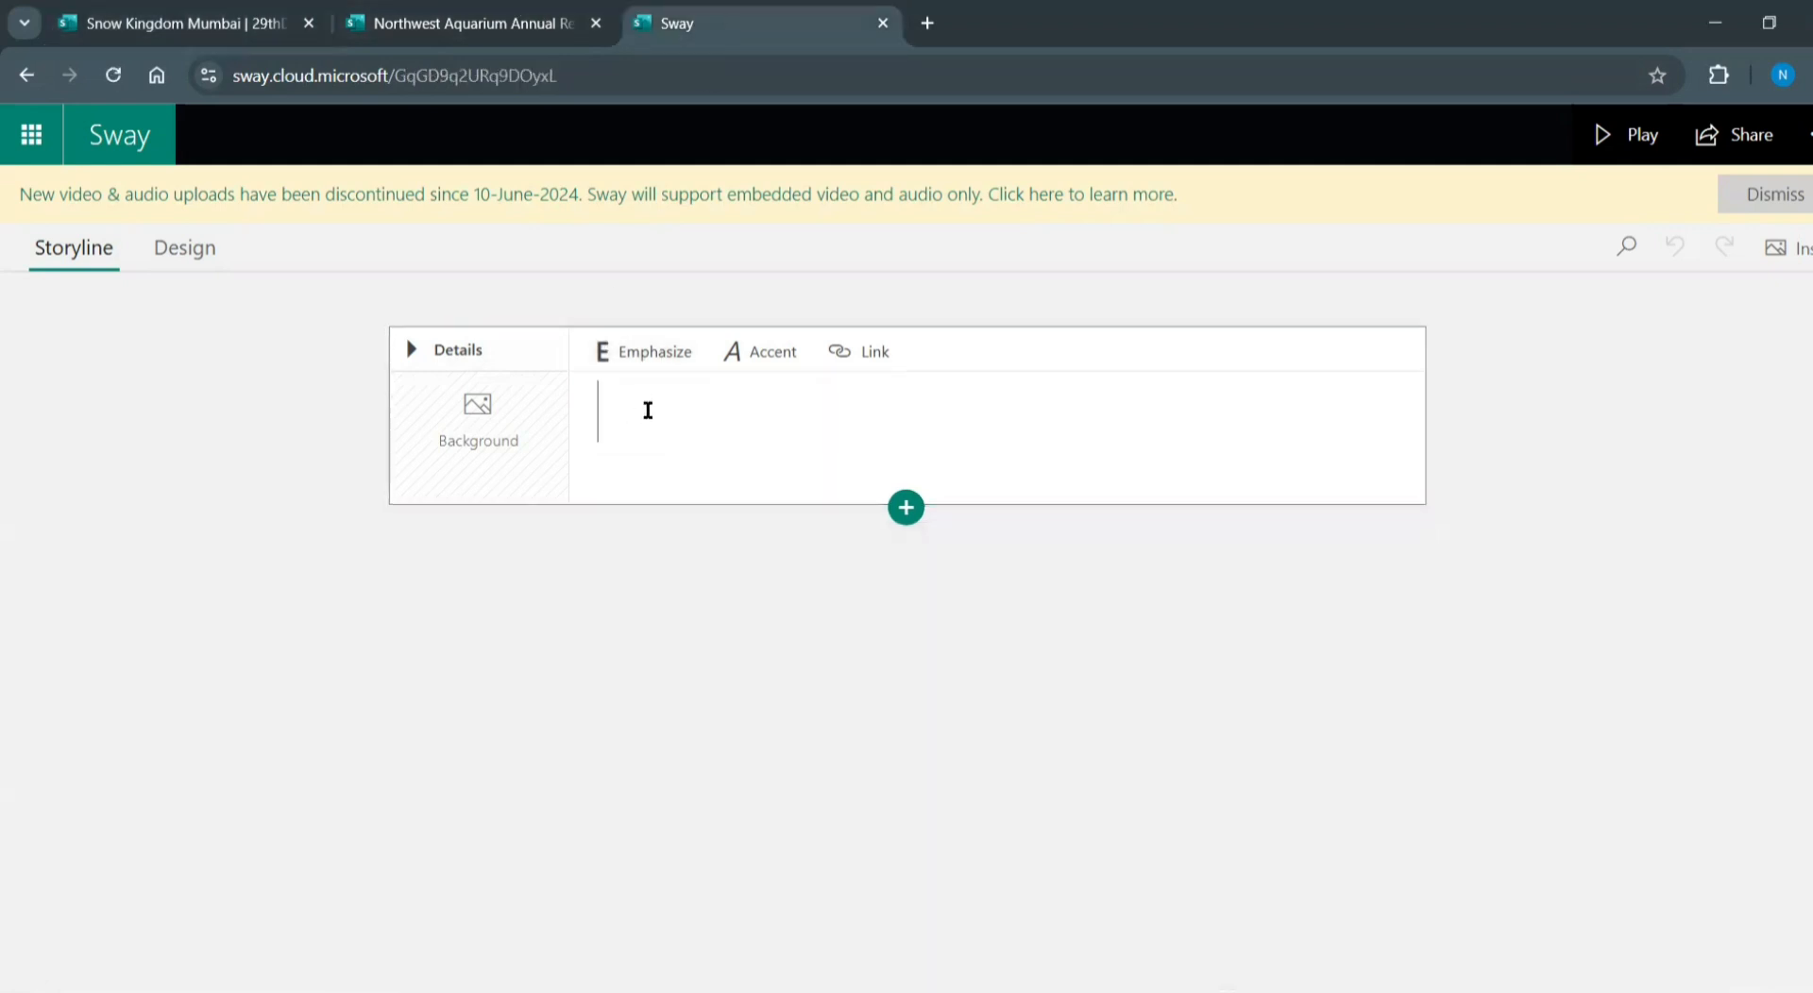
pyautogui.hotkey('ctrl', 'v')
# Extend the new Sway's title with "(Youtube)" so that it reads "Snow Kingdom (Youtube)"
pyautogui.write('(')
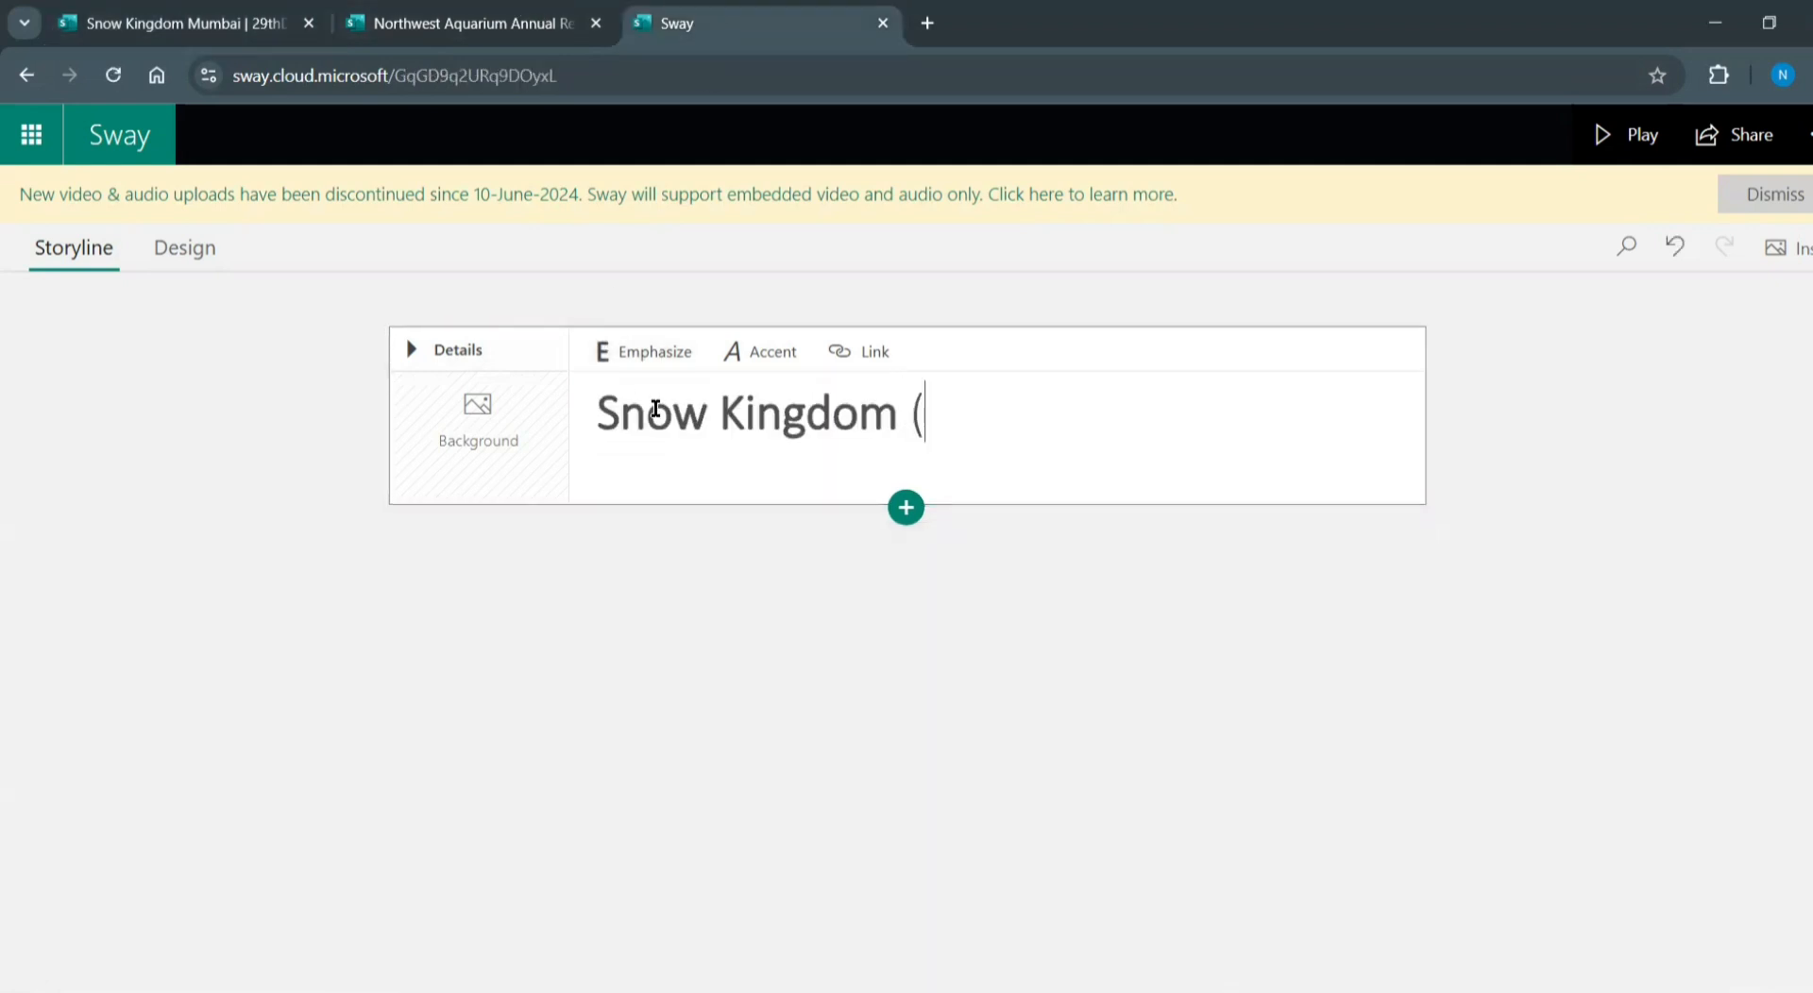
pyautogui.write('(')
pyautogui.press('BackSpace')
pyautogui.write('P')
pyautogui.press('BackSpace')
pyautogui.write('yOU')
pyautogui.press('BackSpace')
pyautogui.press('BackSpace')
pyautogui.press('BackSpace')
pyautogui.write('Youtube)')
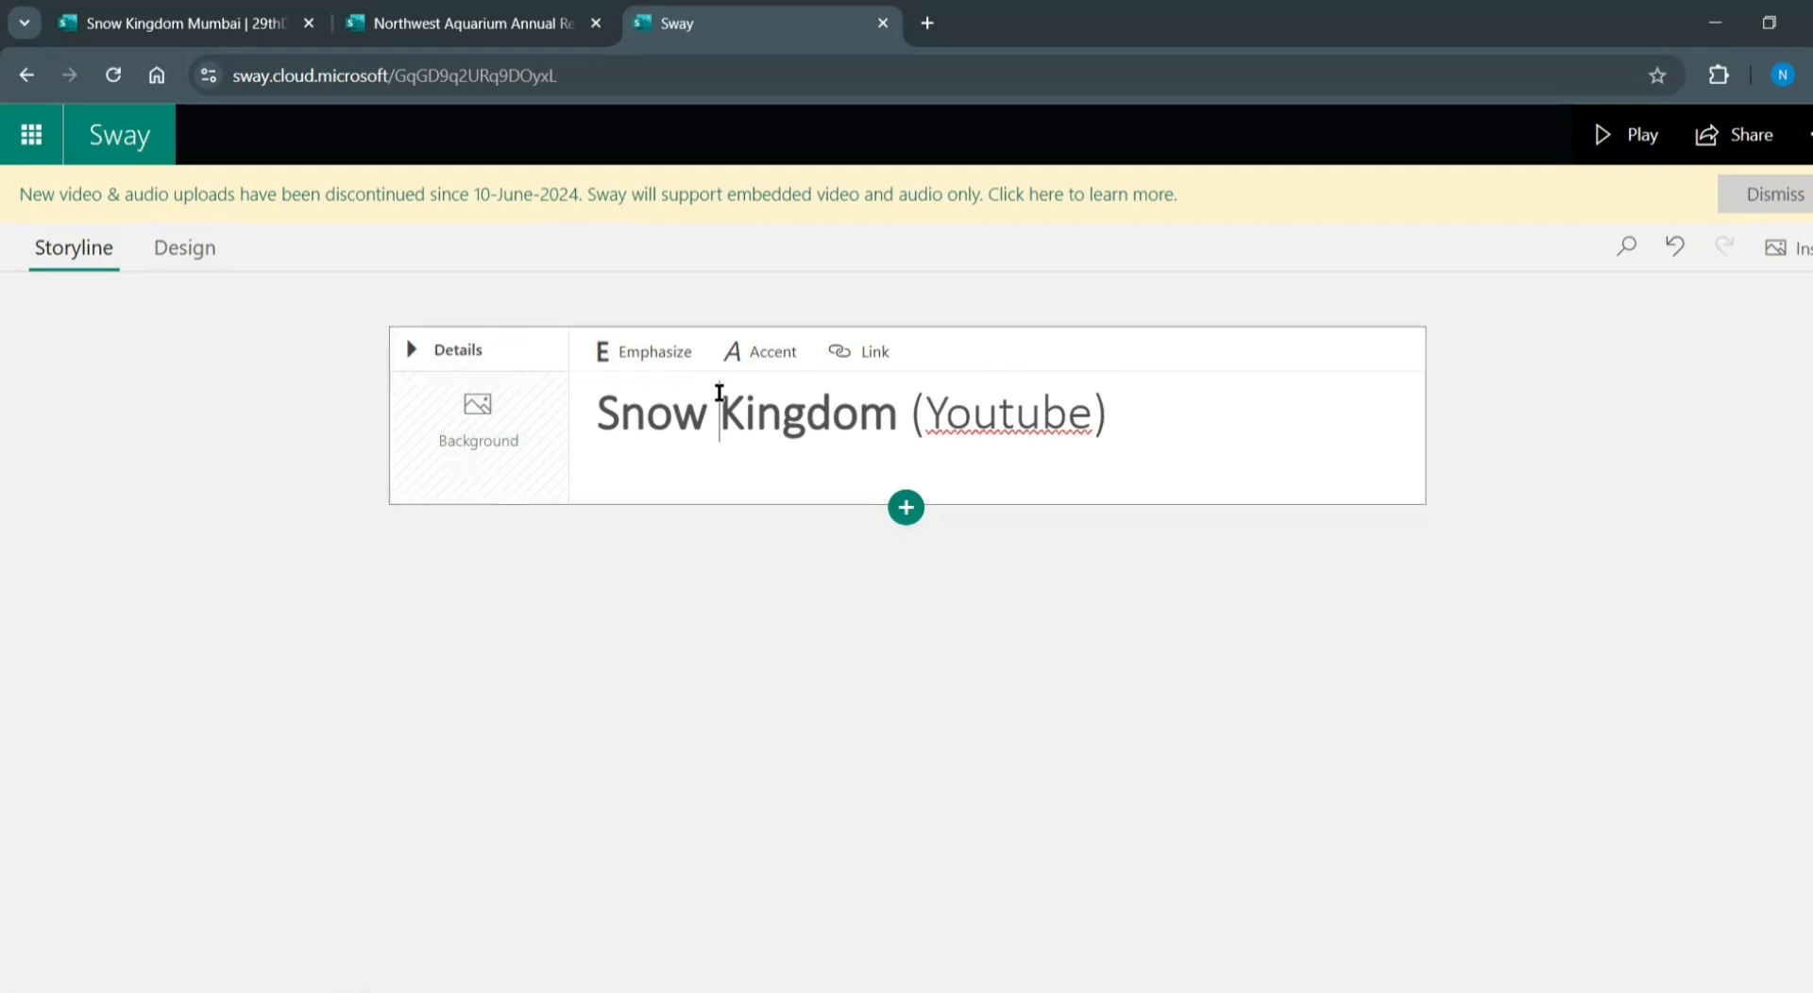
# Apply Emphasize to the whole title "Snow Kingdom (Youtube)"
pyautogui.tripleClick(716, 405)
pyautogui.click(660, 363)
pyautogui.moveTo(1109, 414); pyautogui.dragTo(601, 406)
pyautogui.click(676, 357)
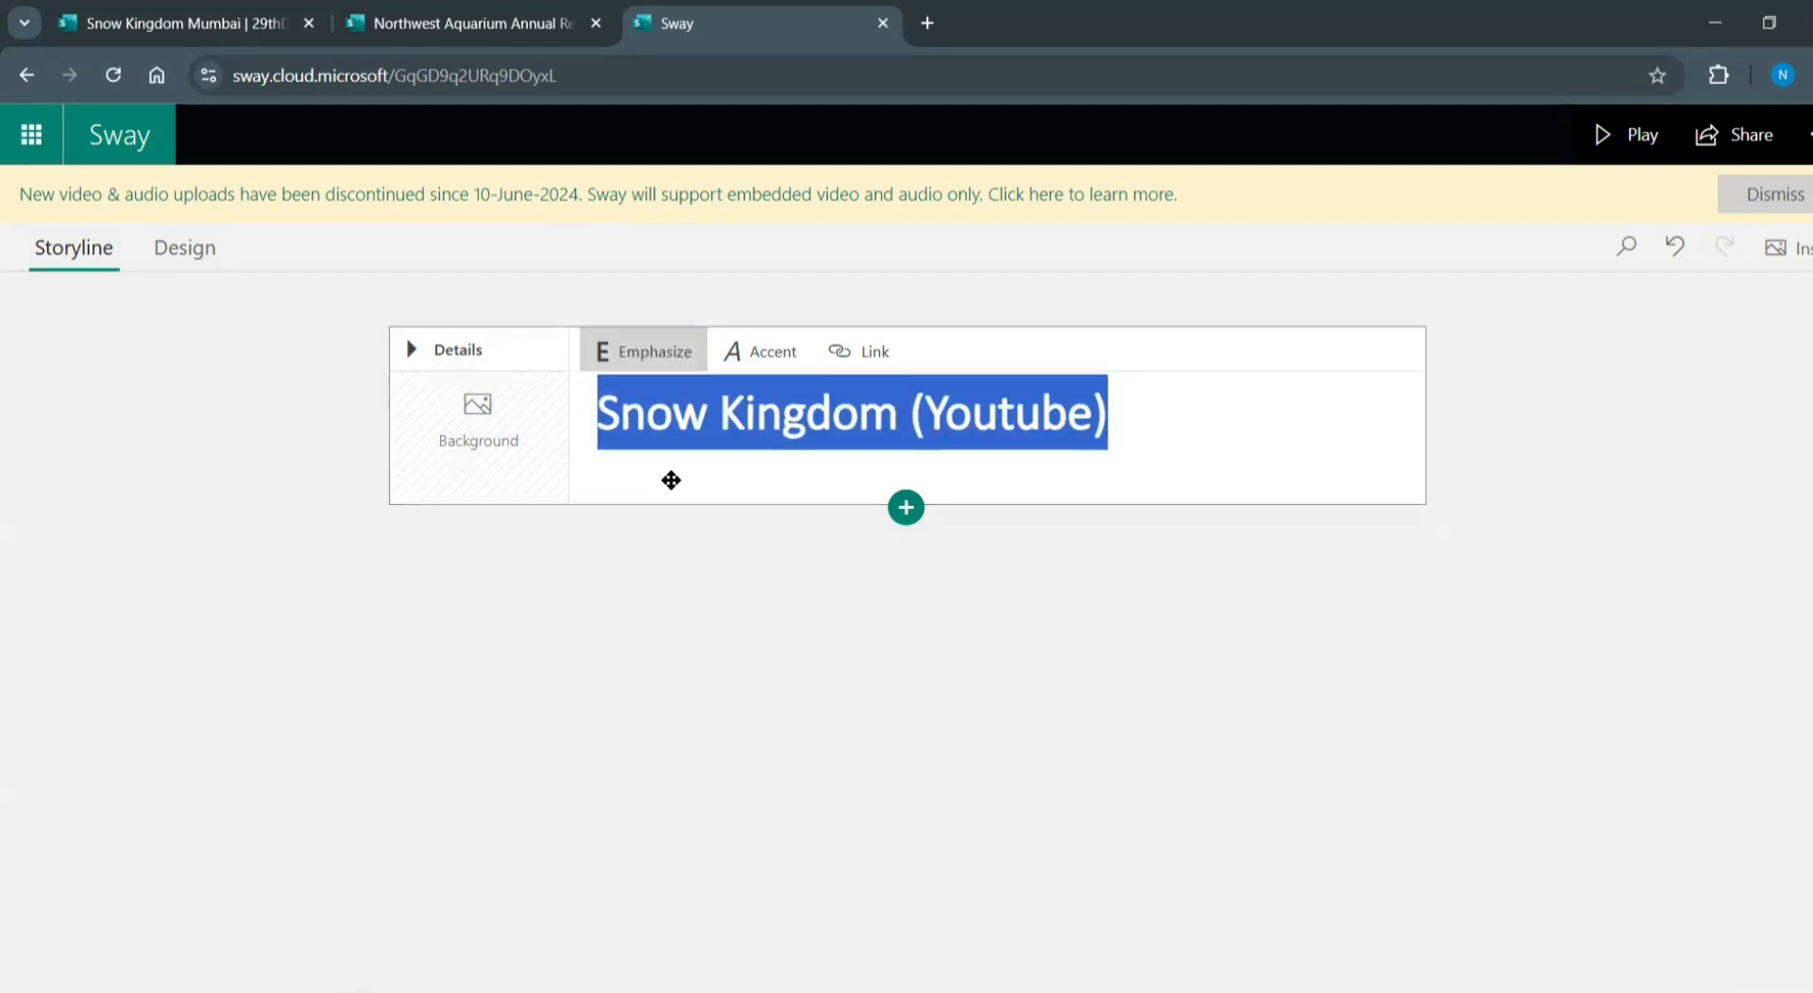
pyautogui.click(672, 480)
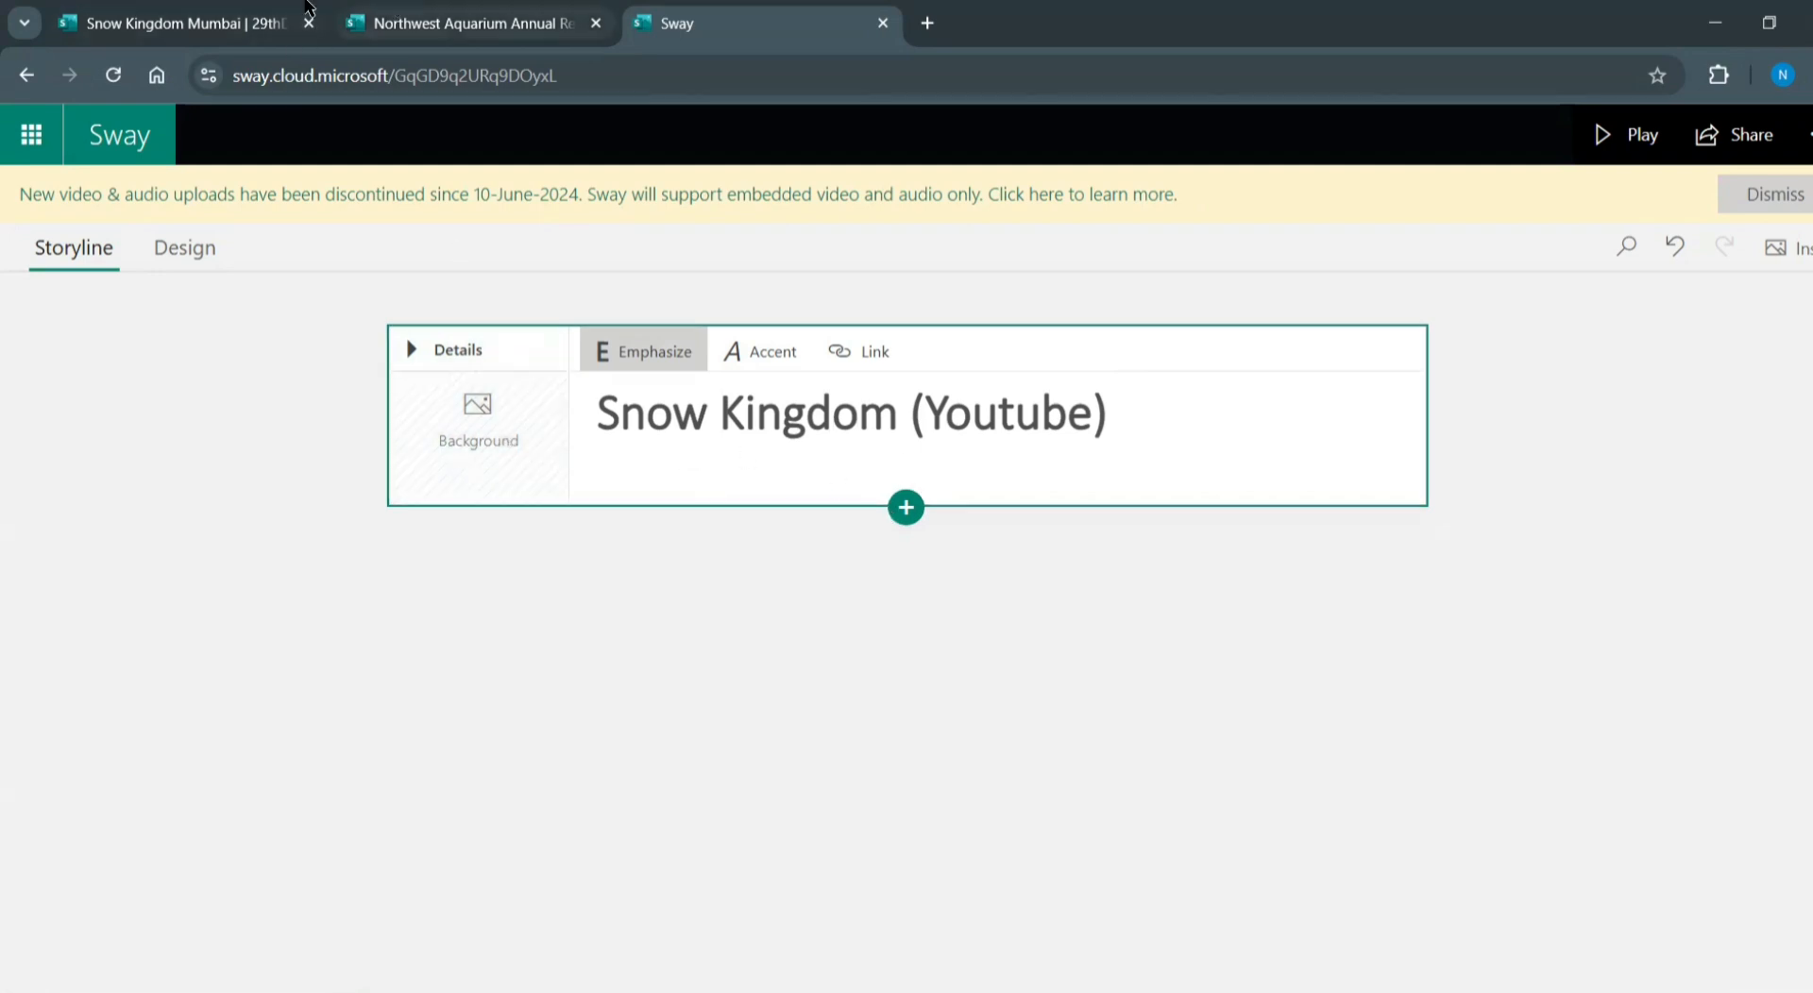
# Copy the bulleted venue details, from Place to Temperature, out of the existing Sway into a new text card below the new Sway's title
pyautogui.click(127, 21)
pyautogui.scroll(-6, 768, 638)
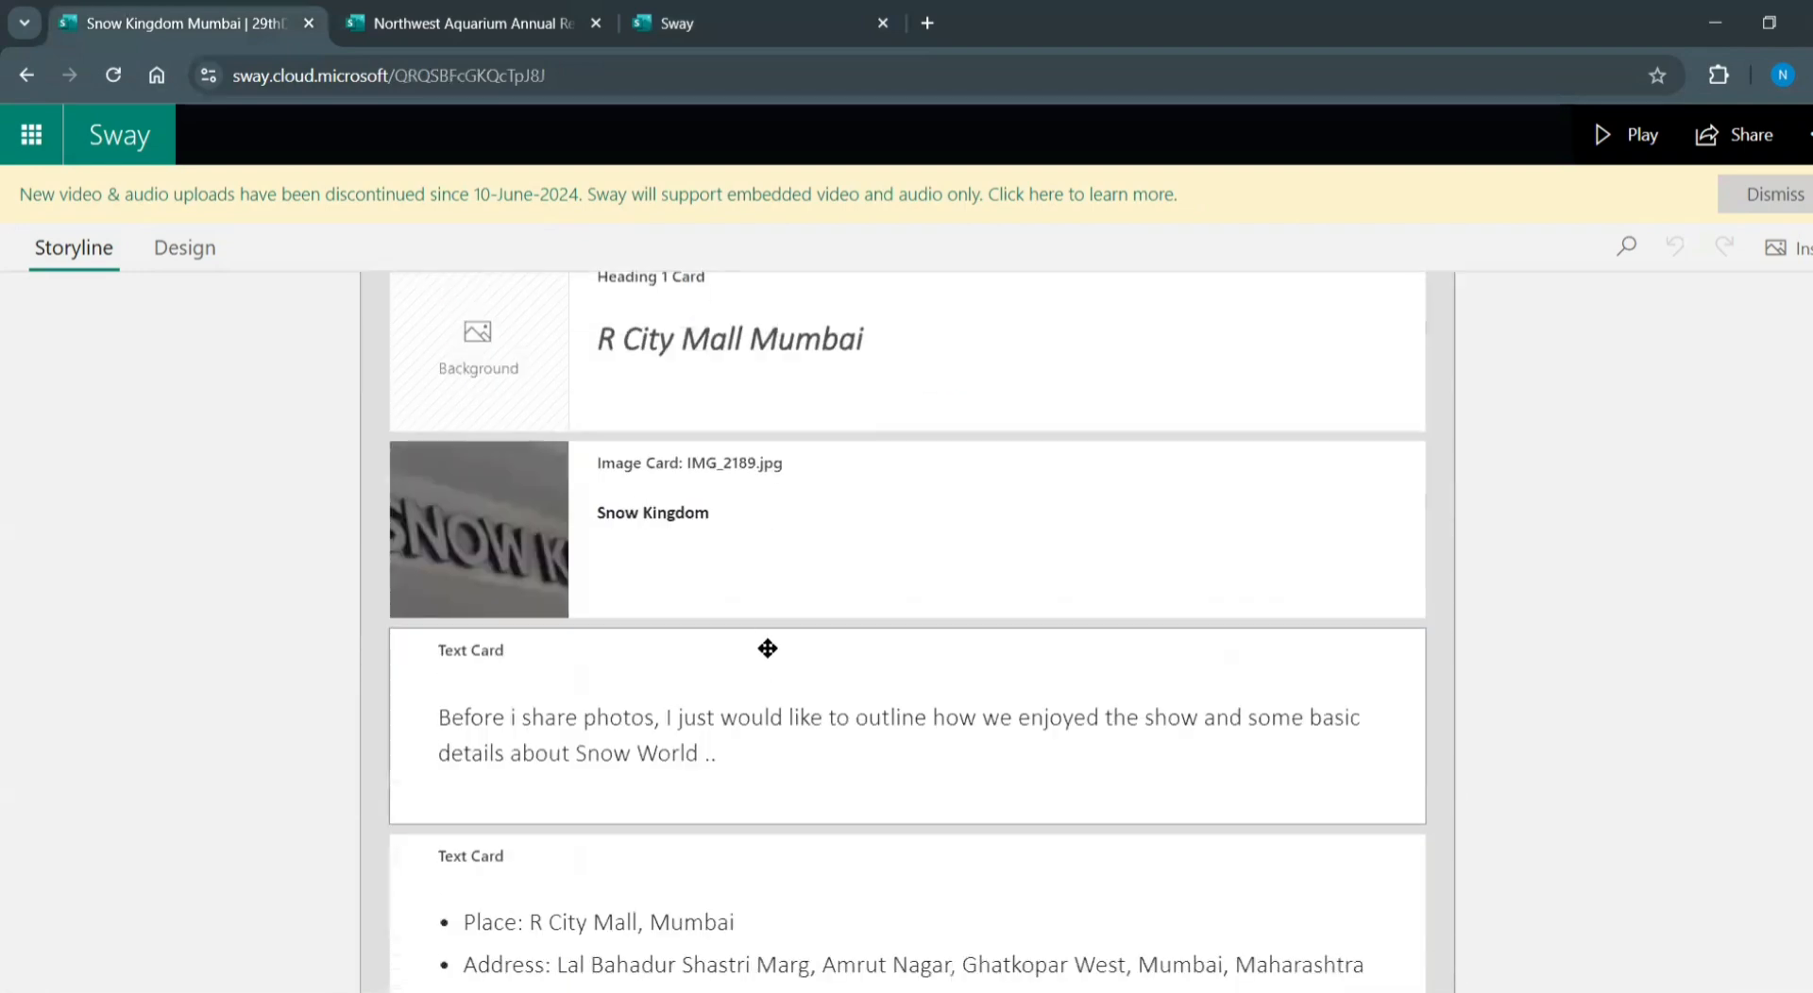
pyautogui.click(581, 729)
pyautogui.hotkey('ctrl', 'a')
pyautogui.hotkey('ctrl', 'c')
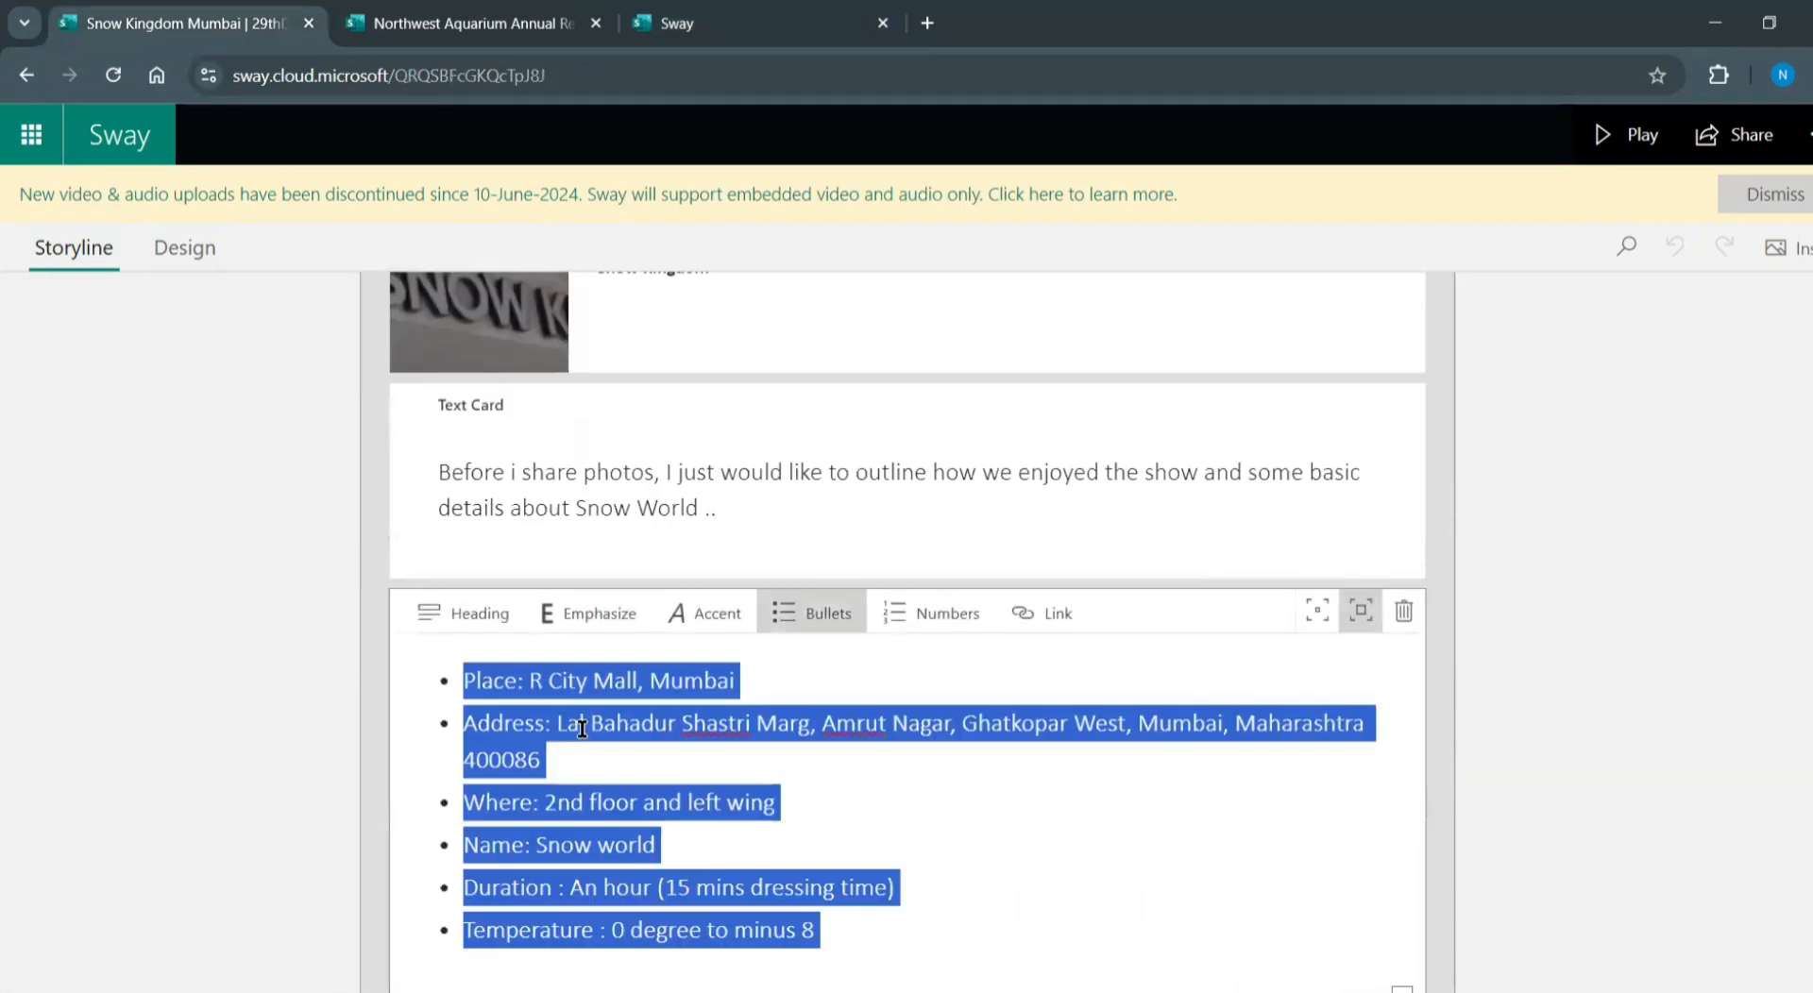
pyautogui.click(736, 7)
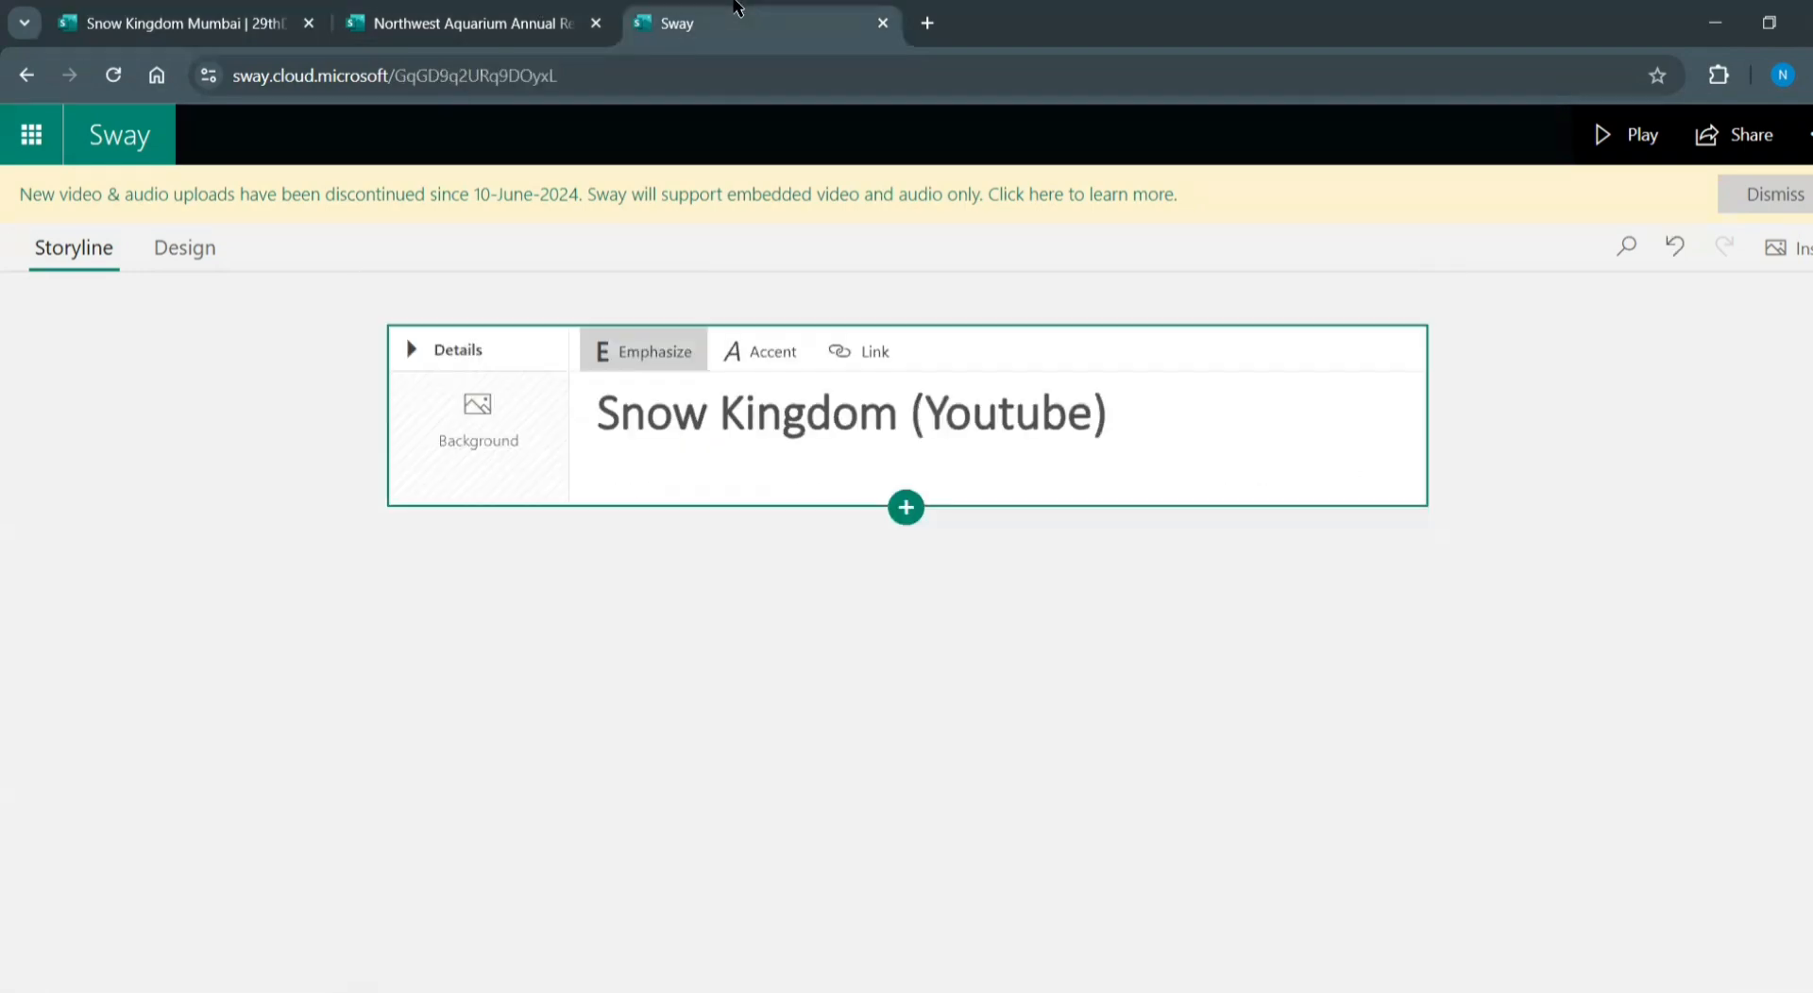
pyautogui.click(906, 508)
pyautogui.click(806, 642)
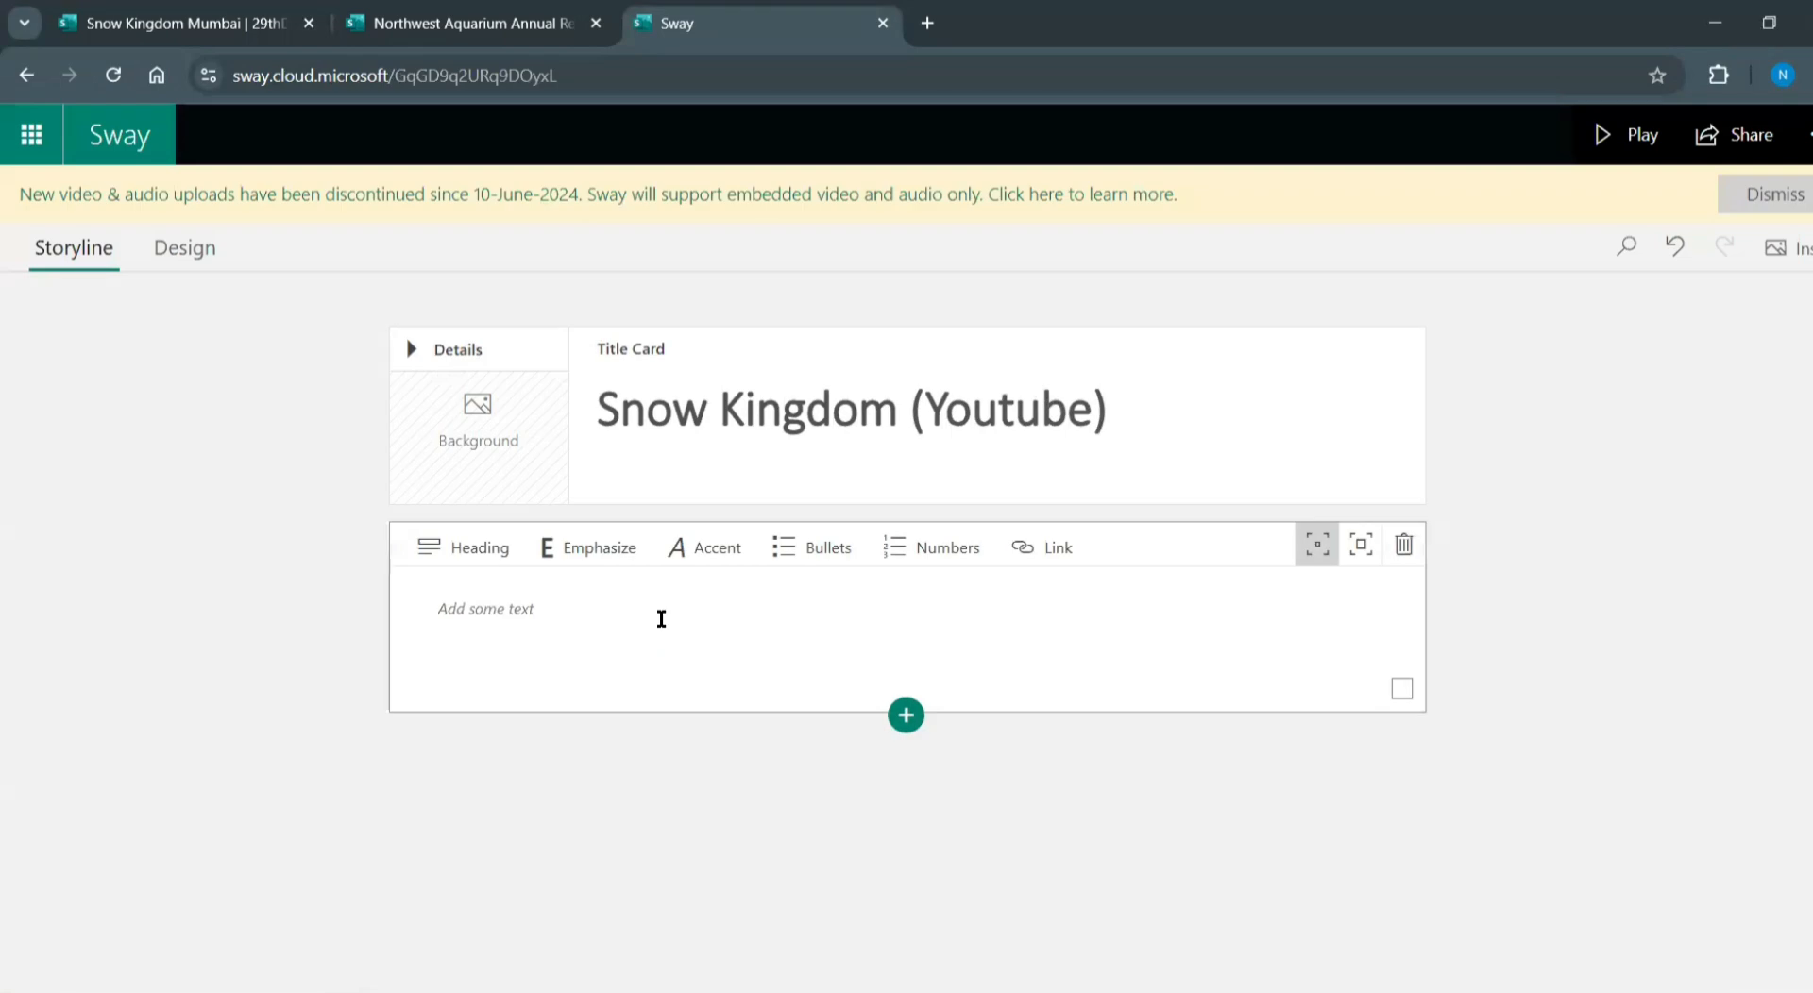
pyautogui.click(661, 619)
pyautogui.hotkey('ctrl', 'v')
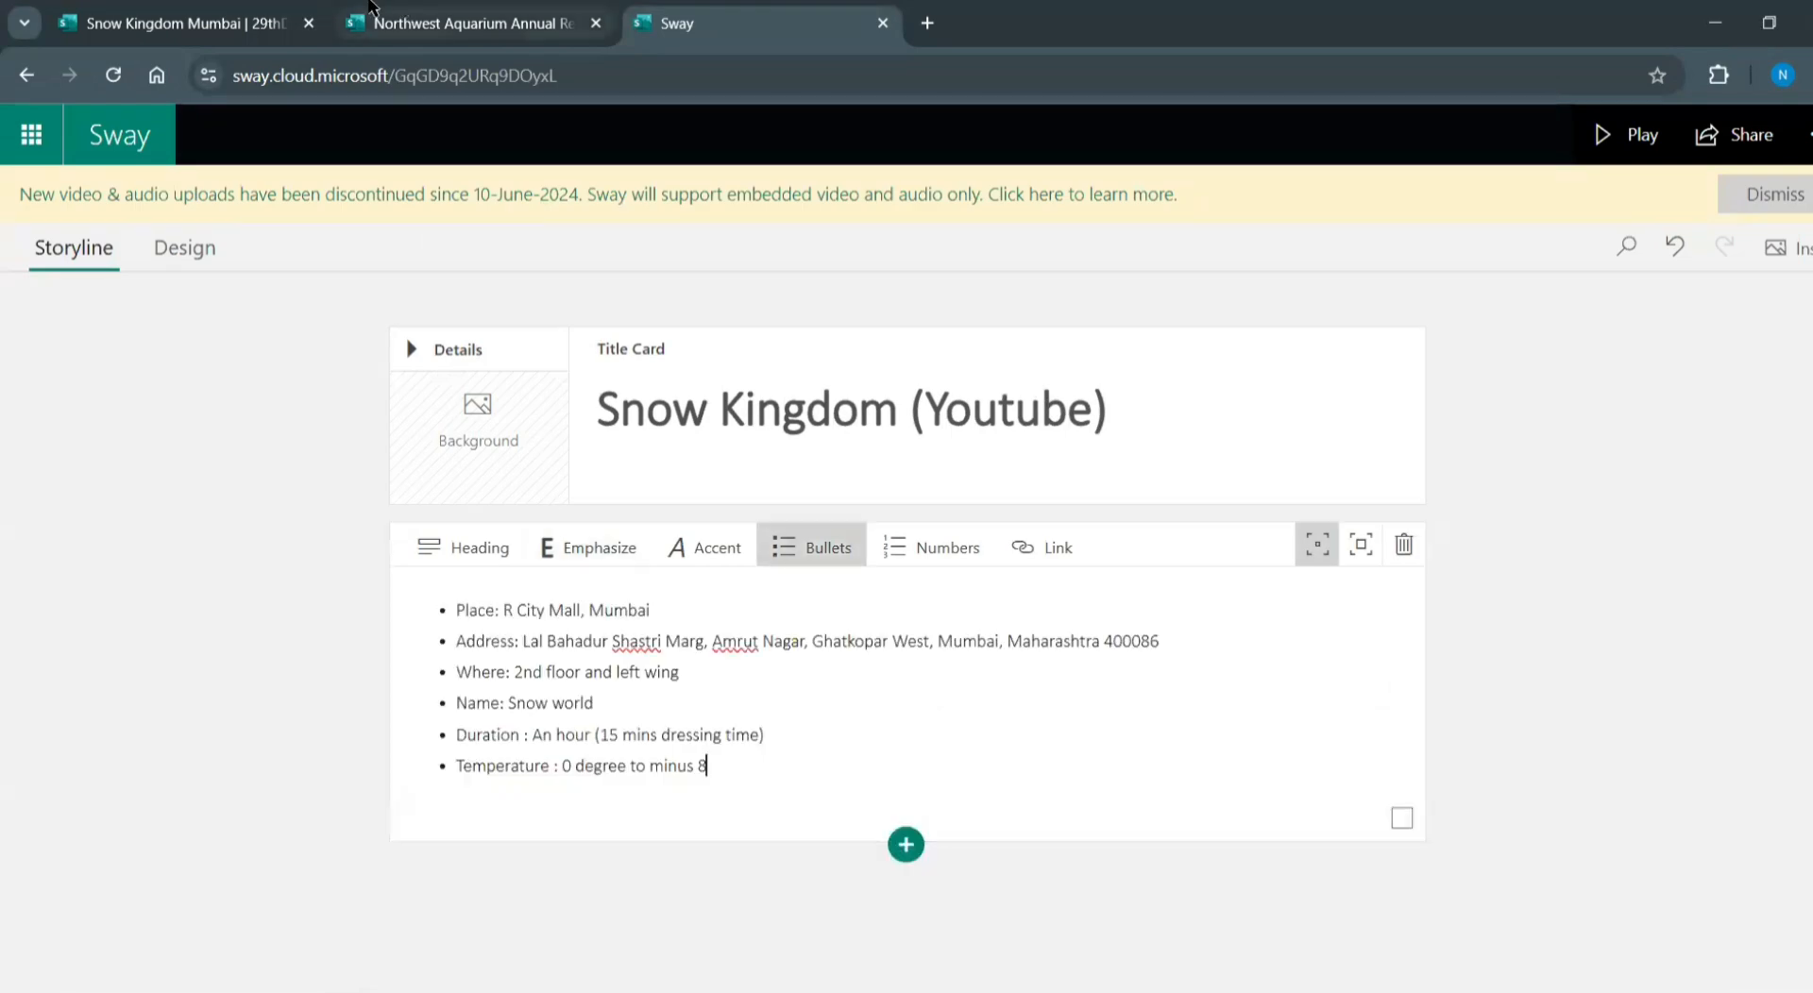
# Copy the Activity list from the existing Sway into a second new text card below the venue details
pyautogui.click(177, 14)
pyautogui.scroll(-4, 818, 654)
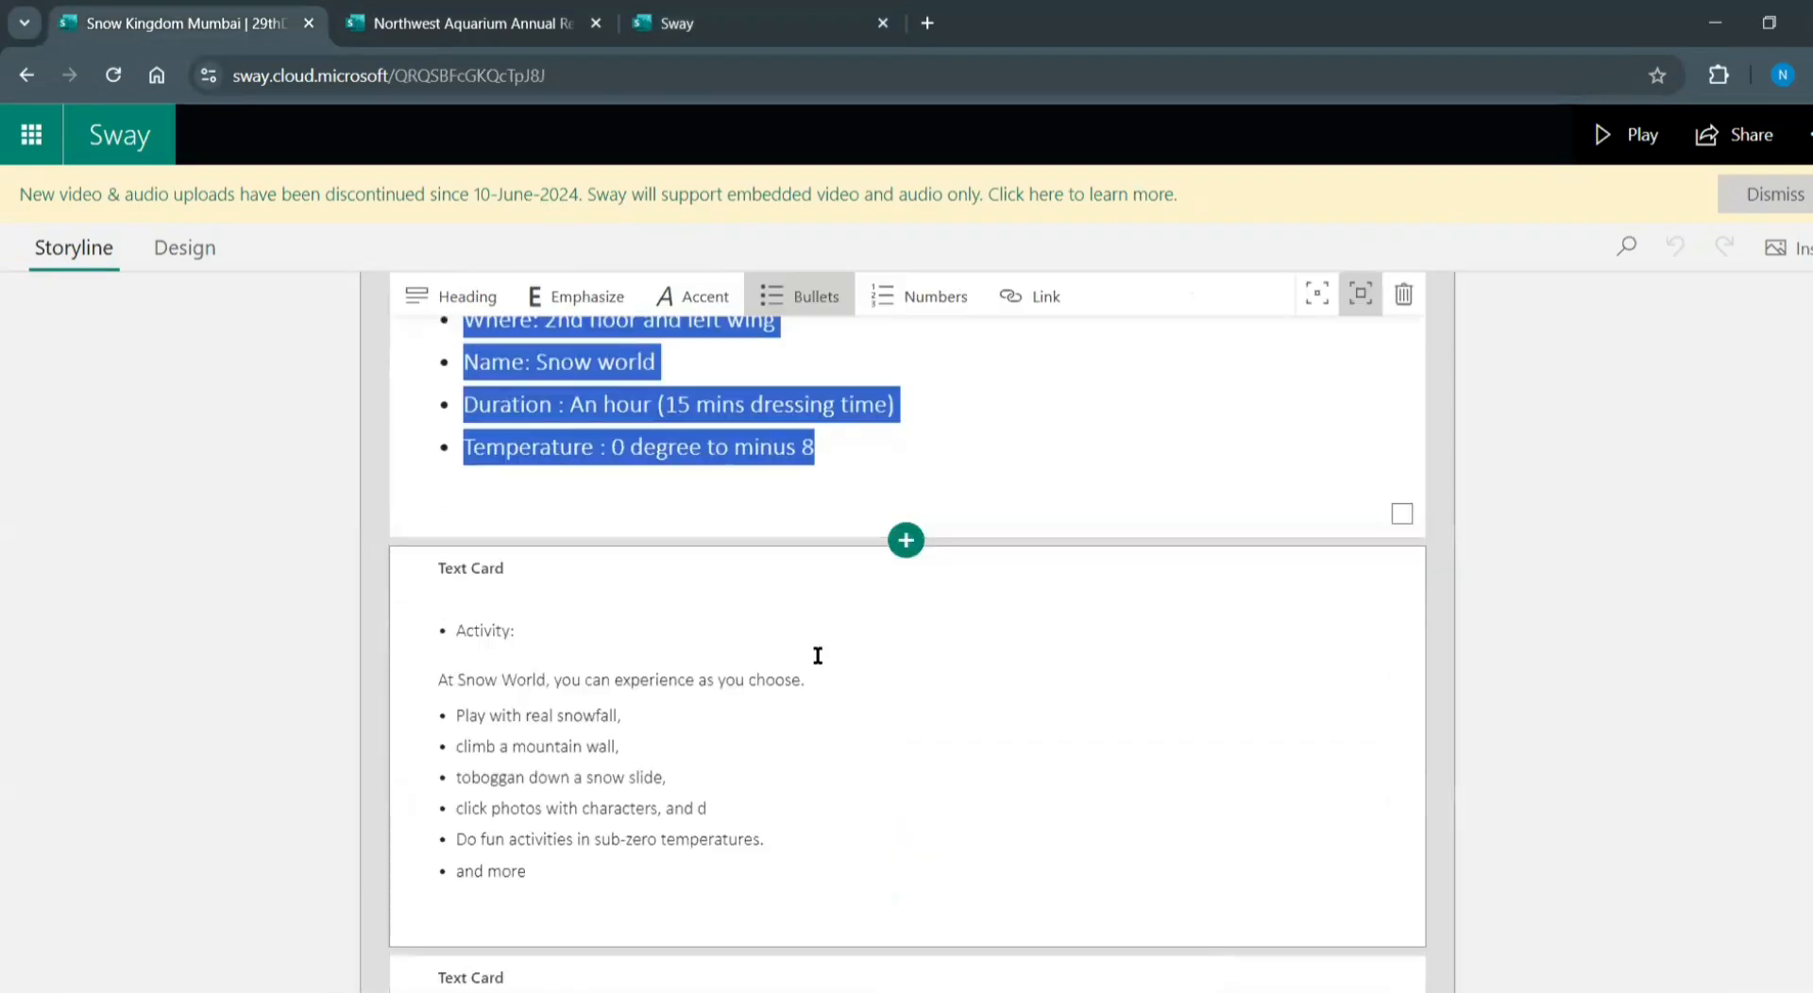
pyautogui.click(643, 715)
pyautogui.hotkey('ctrl', 'a')
pyautogui.hotkey('ctrl', 'c')
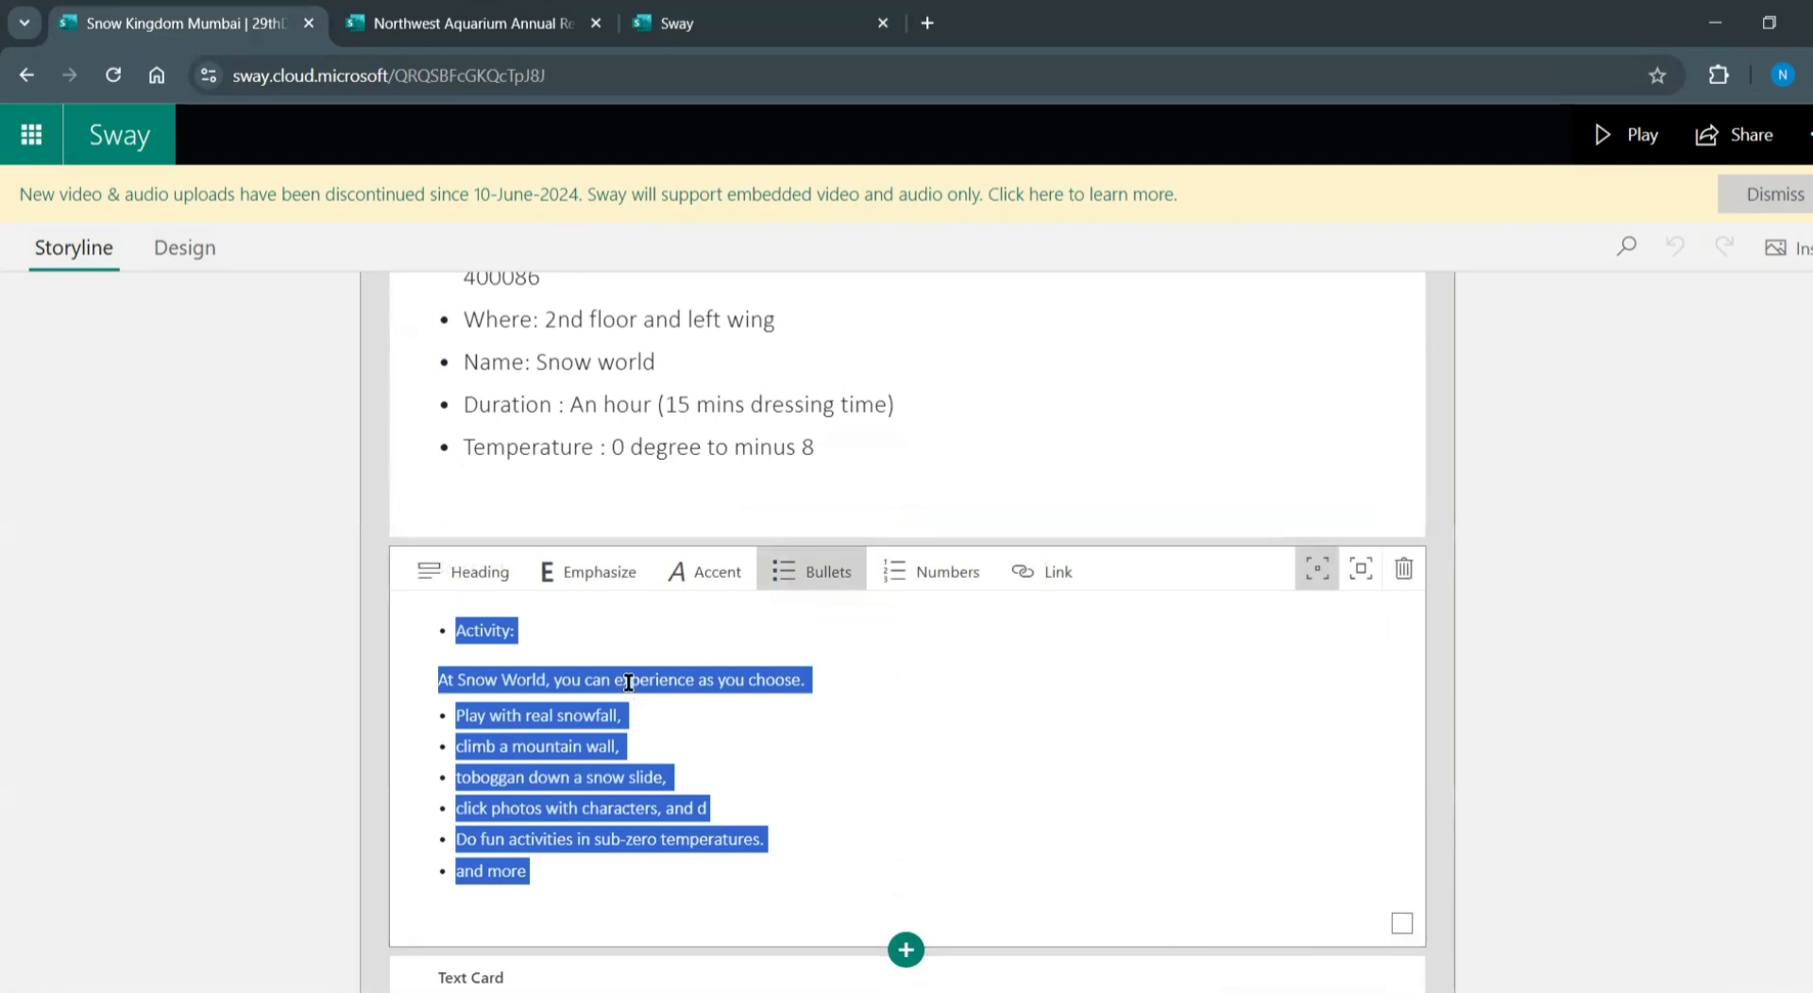
pyautogui.click(676, 23)
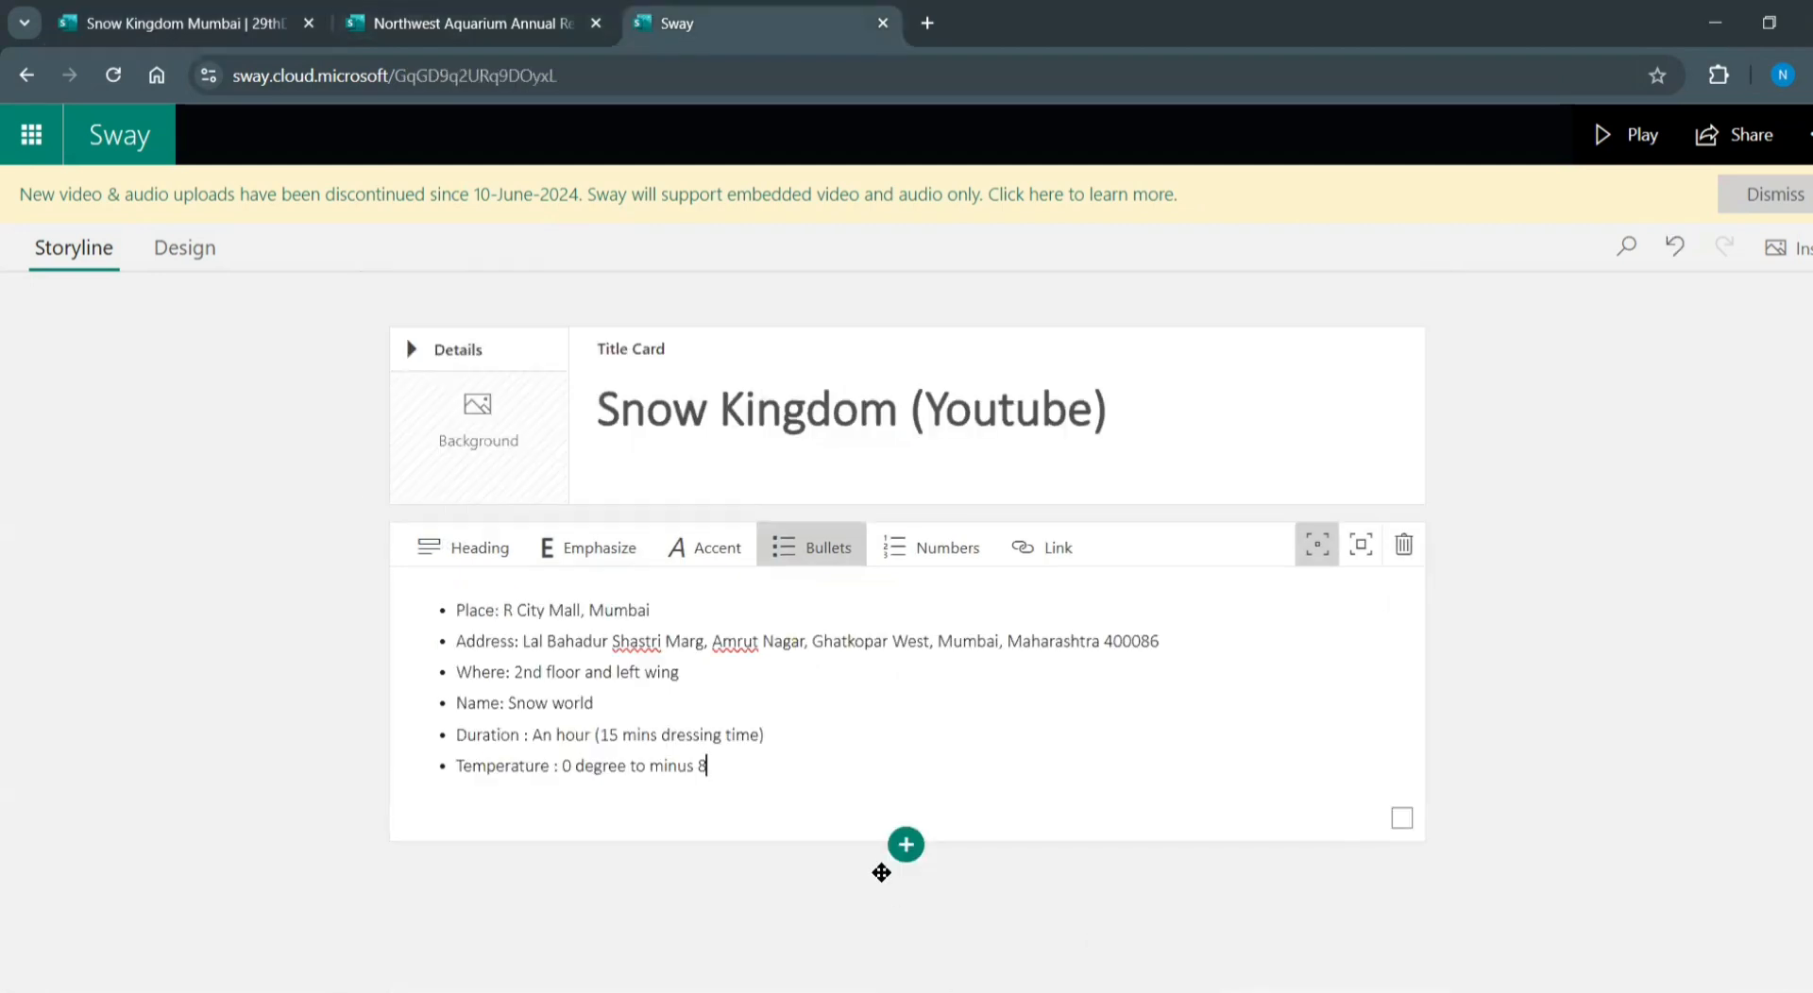
pyautogui.click(905, 845)
pyautogui.click(808, 944)
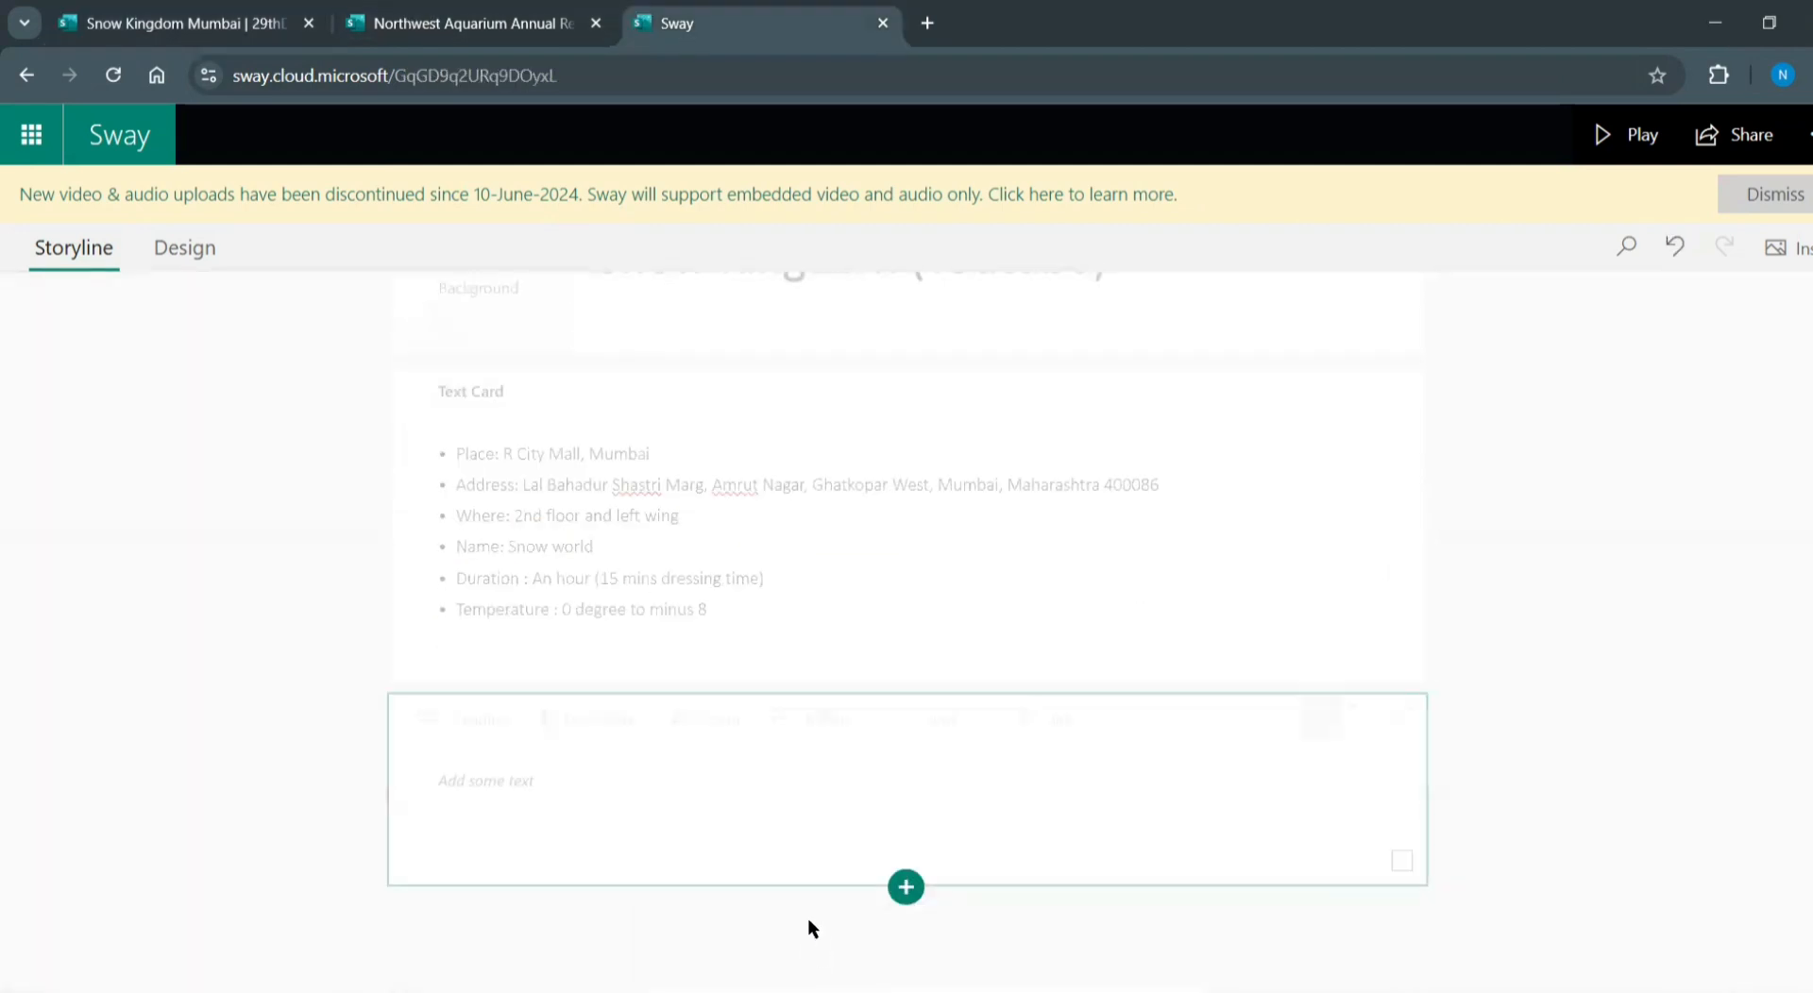
pyautogui.click(672, 810)
pyautogui.hotkey('ctrl', 'v')
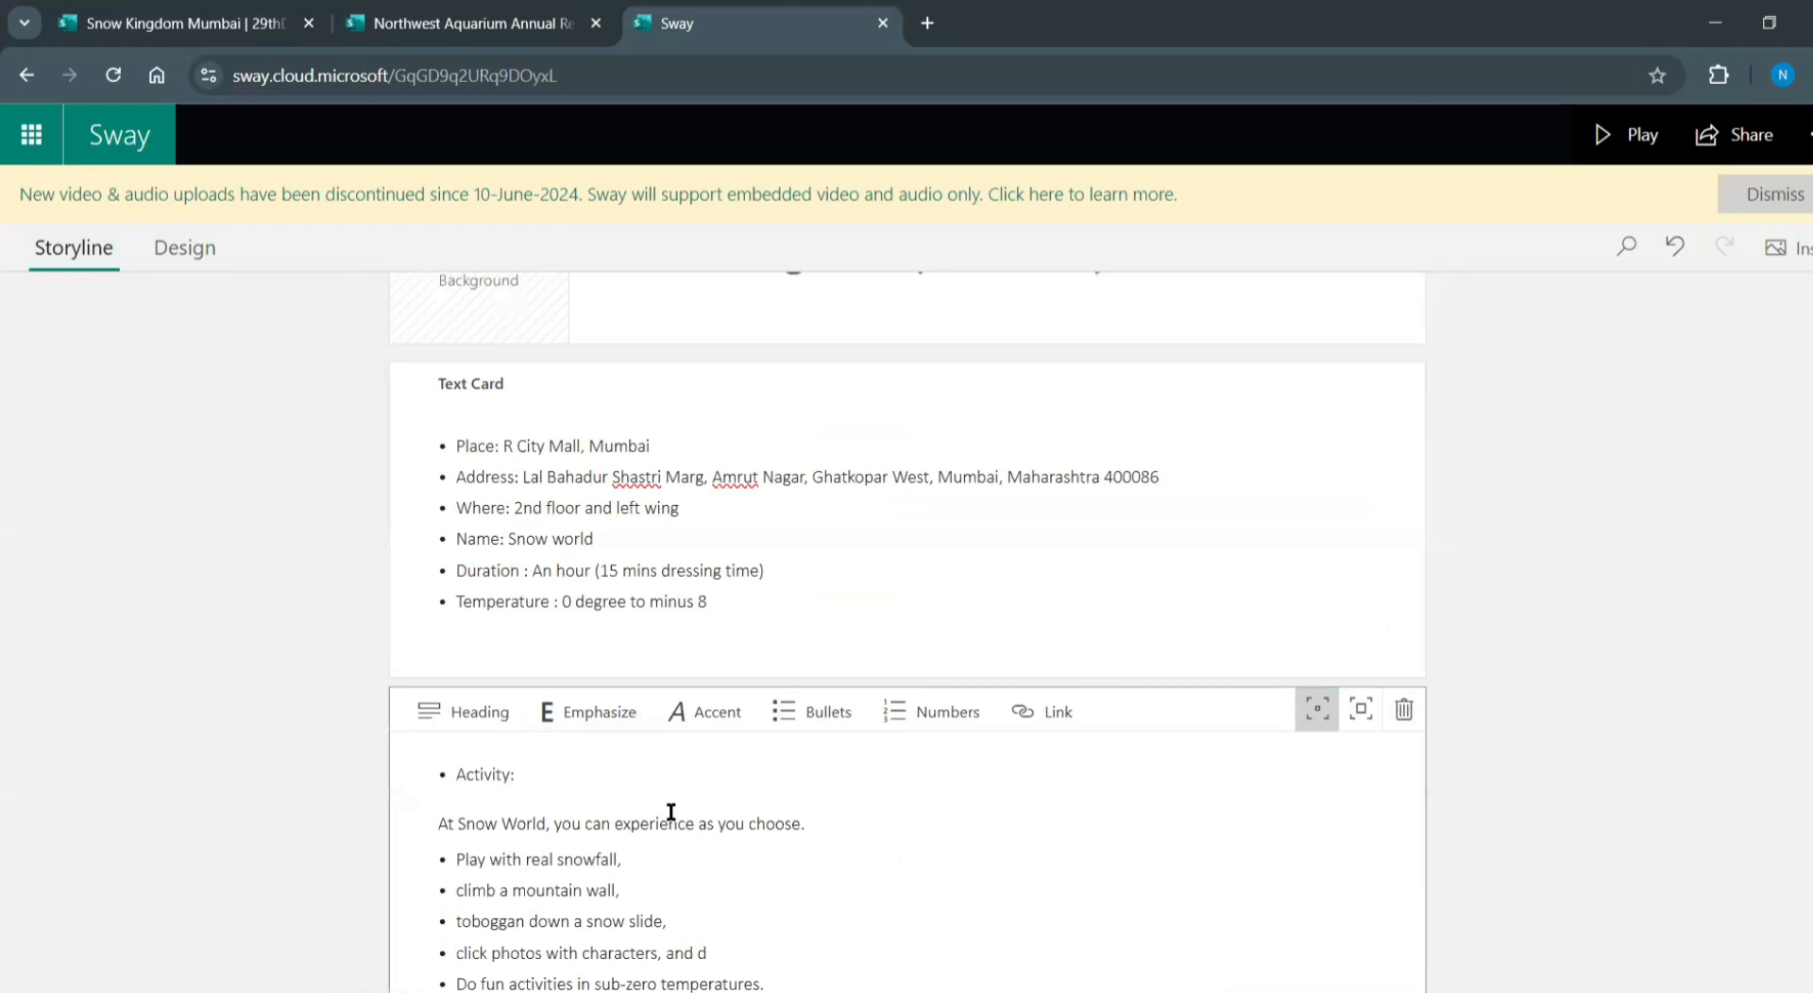
pyautogui.moveTo(525, 773); pyautogui.dragTo(332, 762)
pyautogui.click(332, 762)
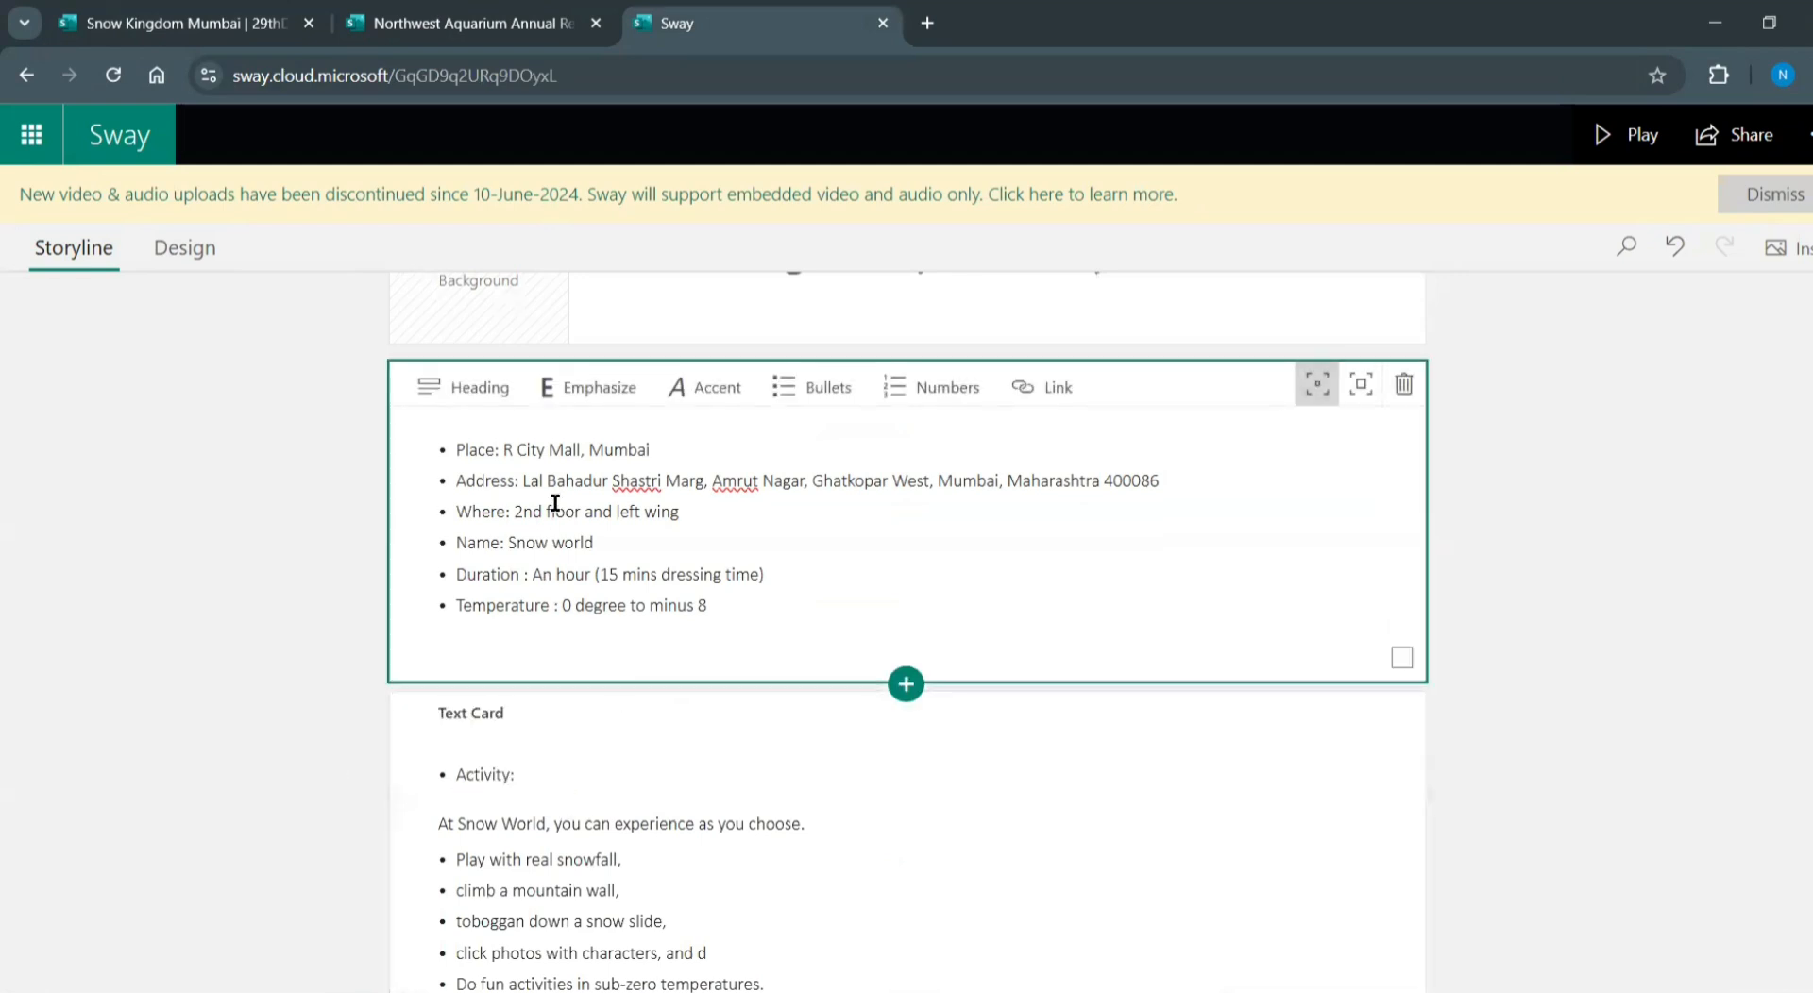
# Insert a Stack group below the Activity text card and give it the strongest emphasis level
pyautogui.scroll(-2, 1018, 569)
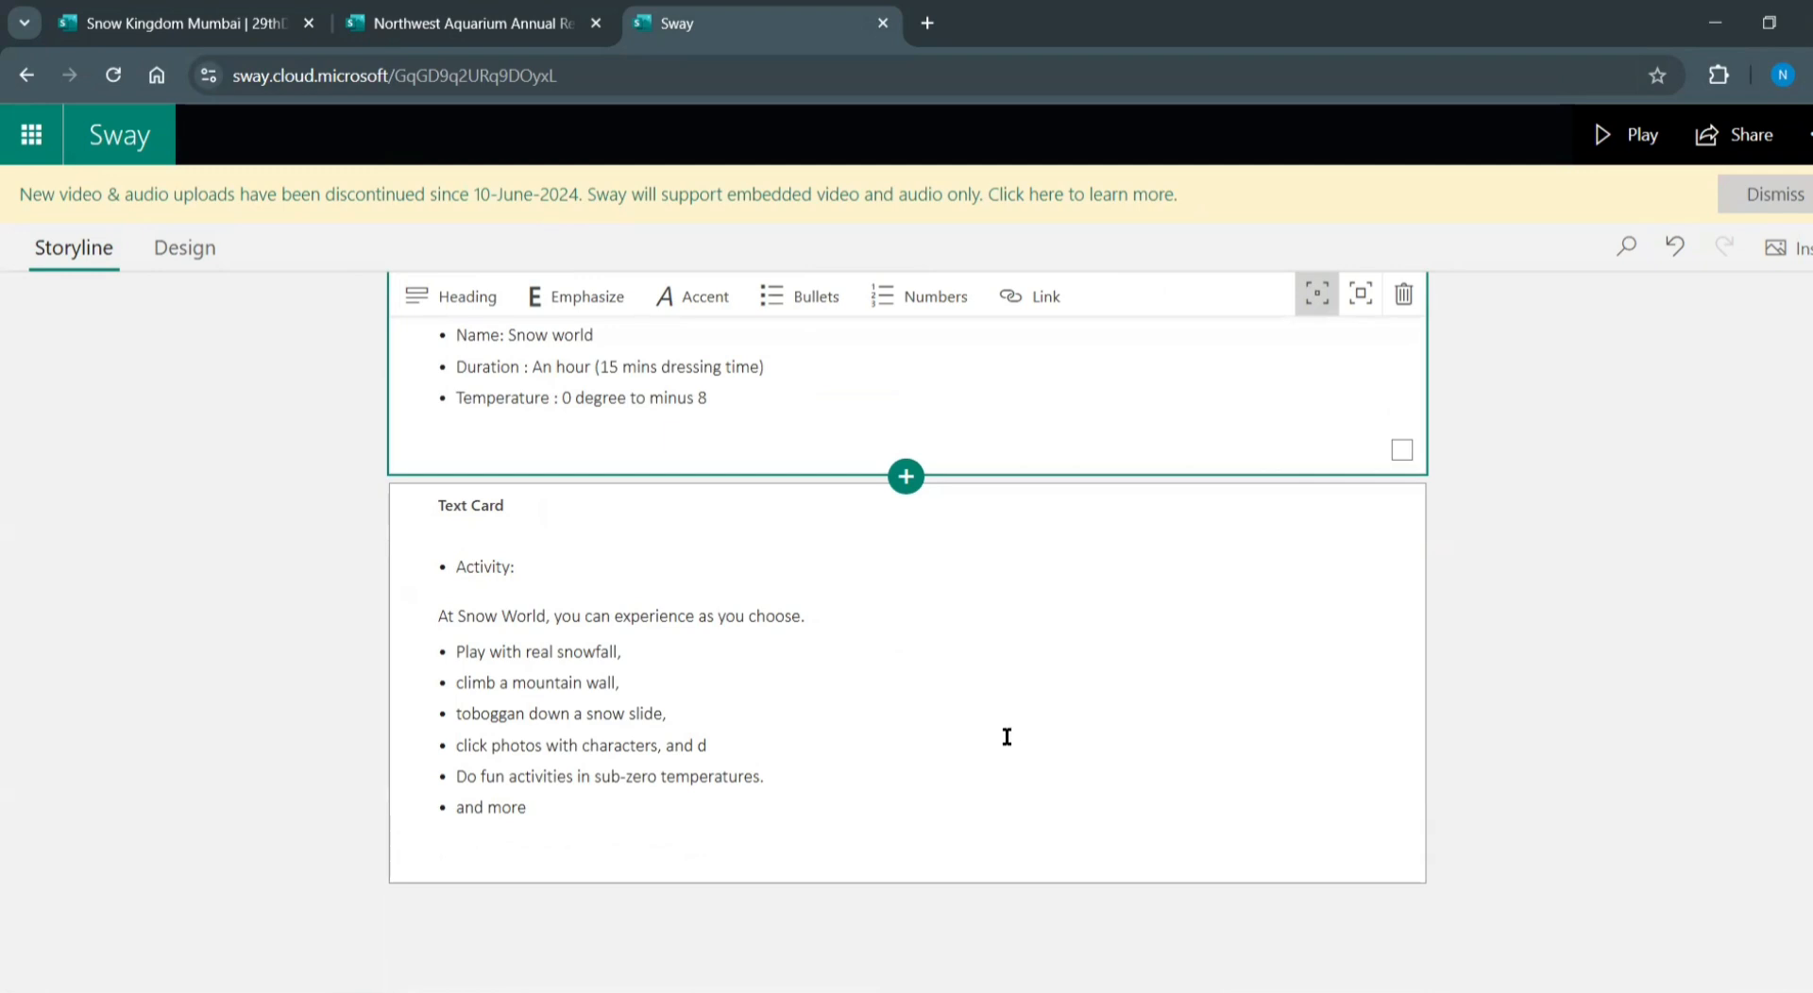
pyautogui.click(891, 887)
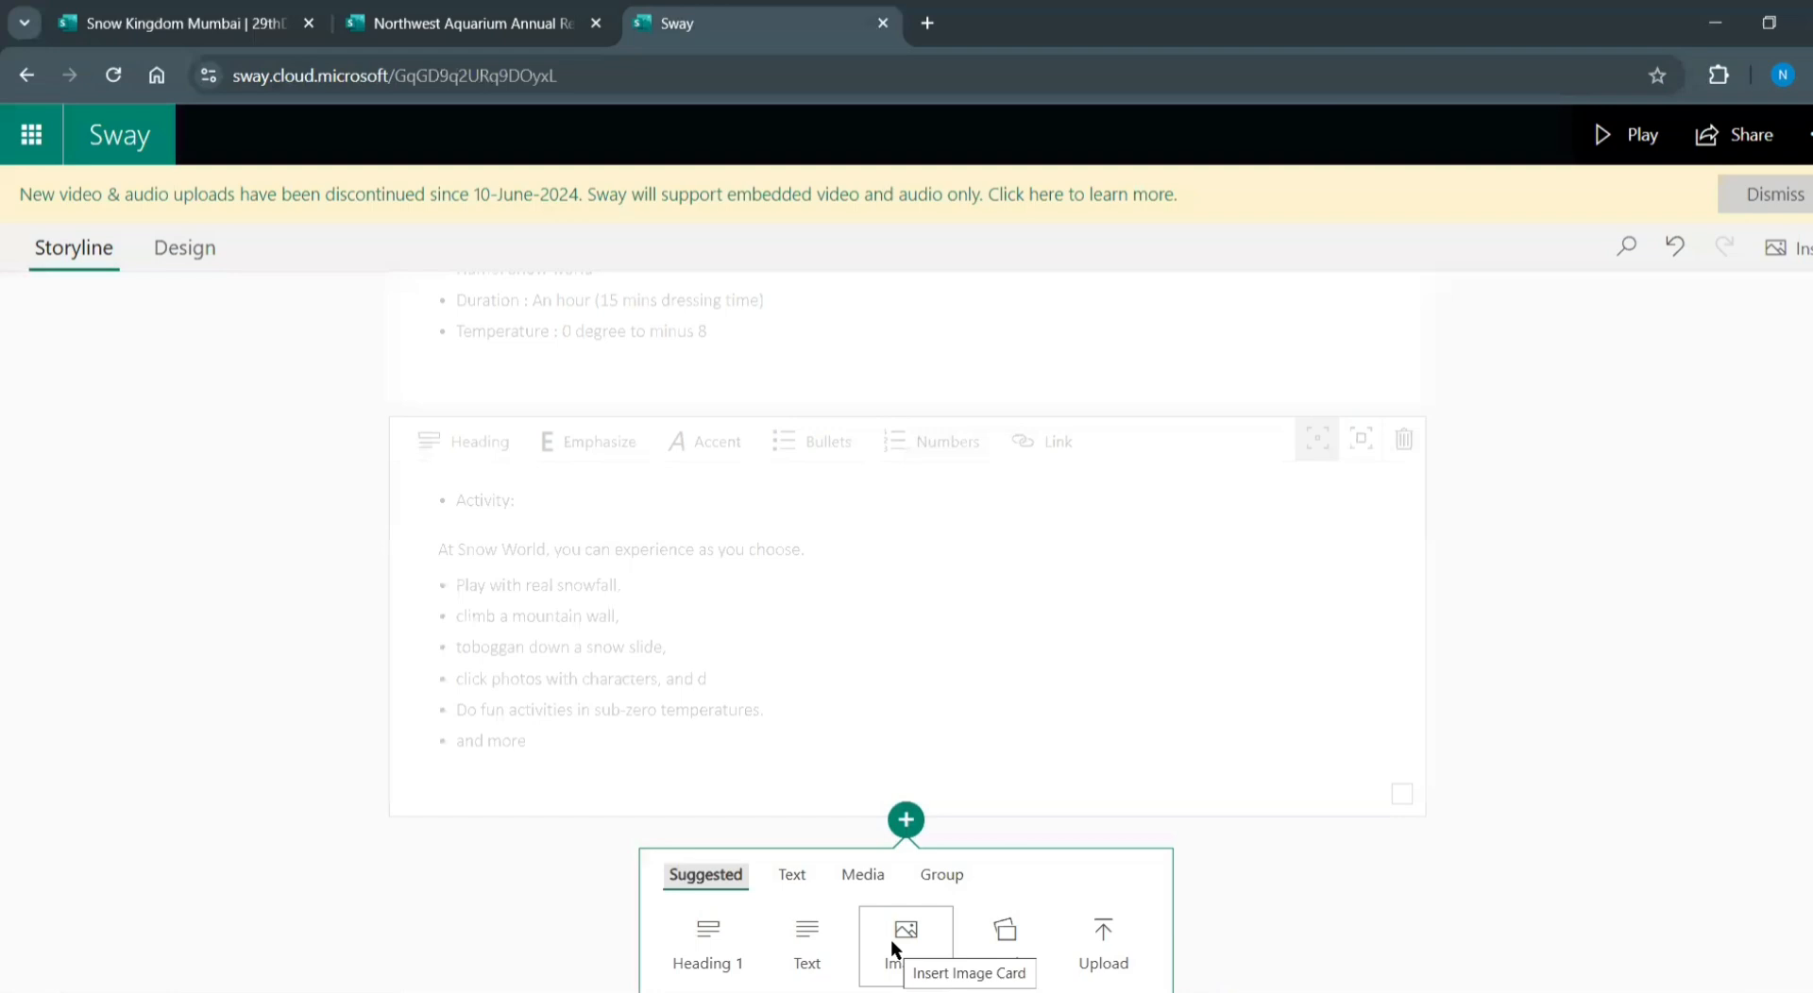
pyautogui.click(1003, 963)
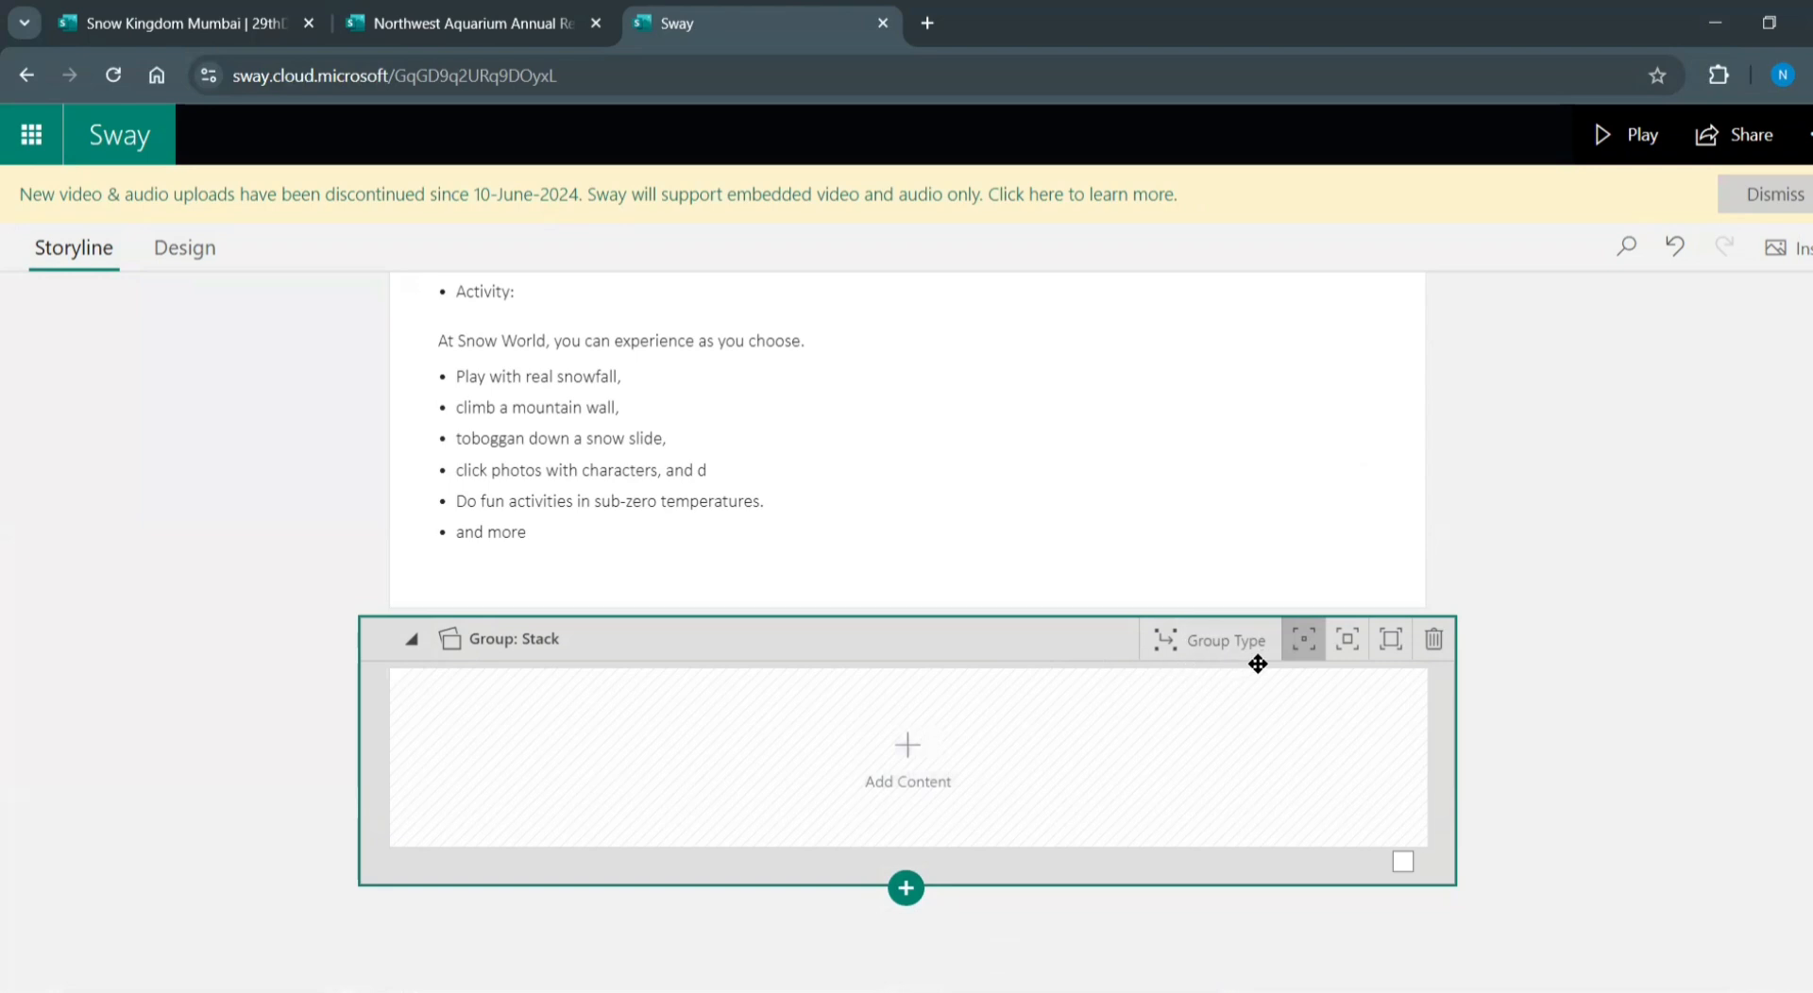
pyautogui.click(1346, 642)
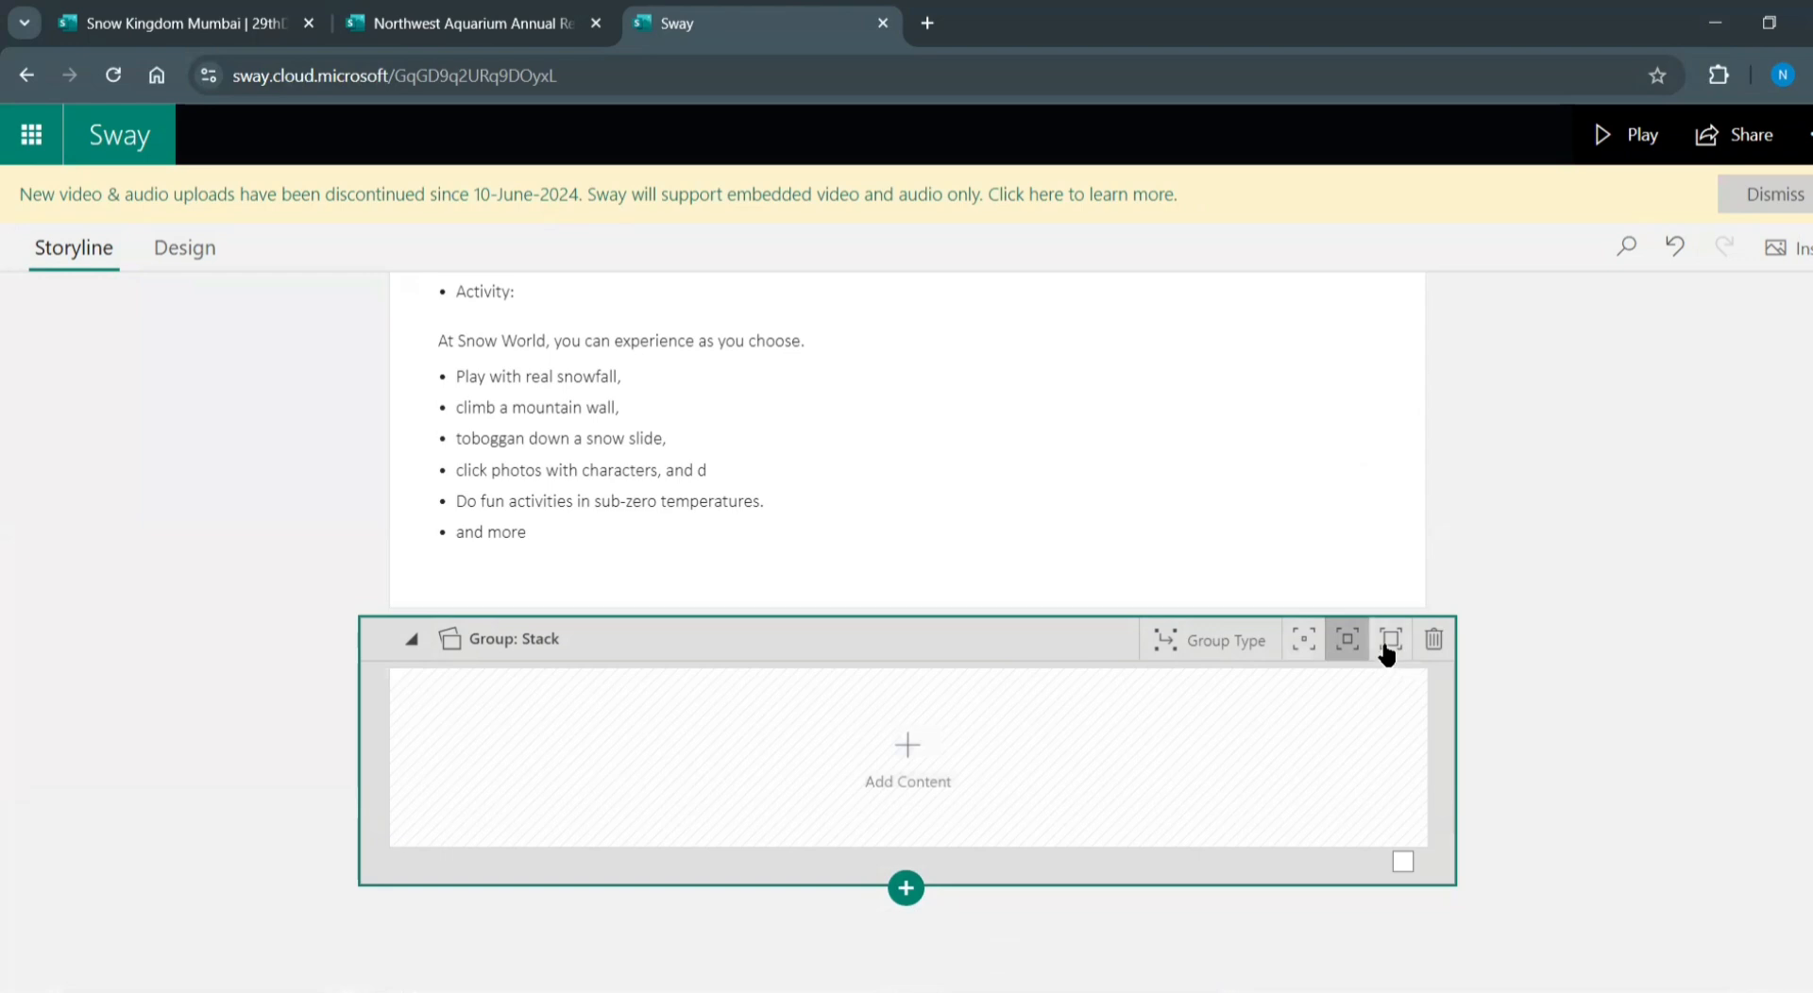
pyautogui.click(1387, 650)
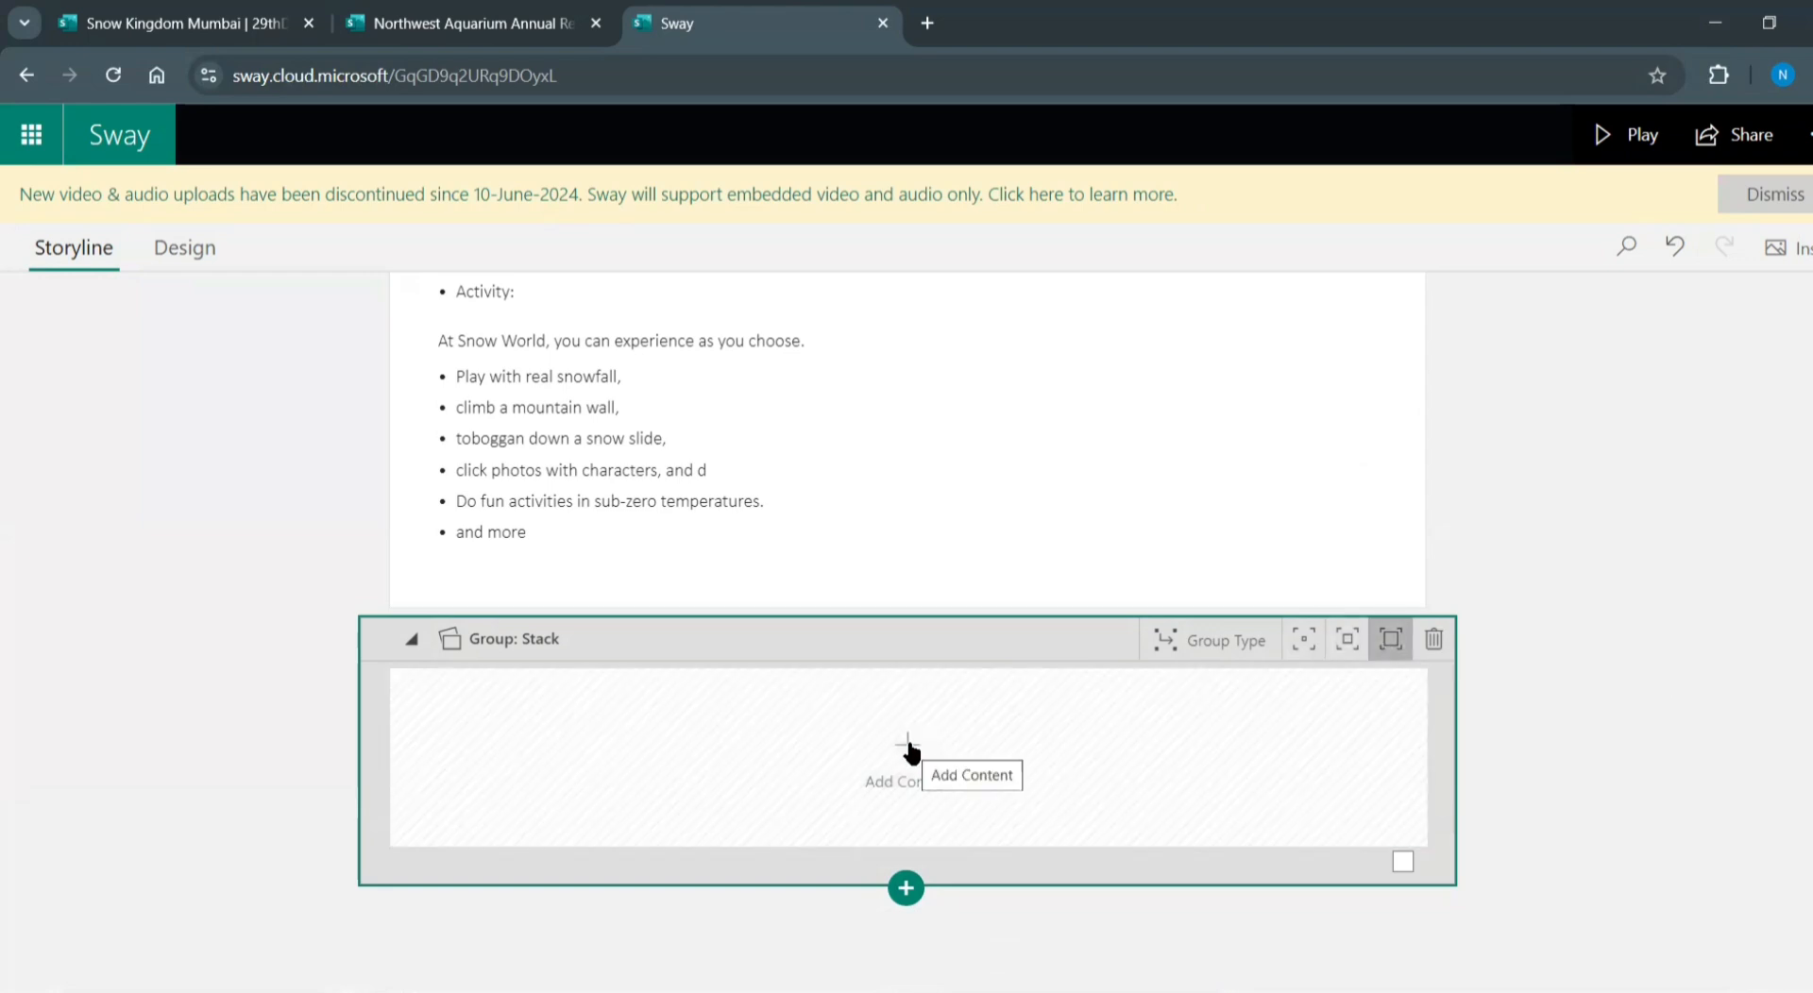
# Add an empty image card to the Stack group and look over the suggested image searches
pyautogui.click(909, 746)
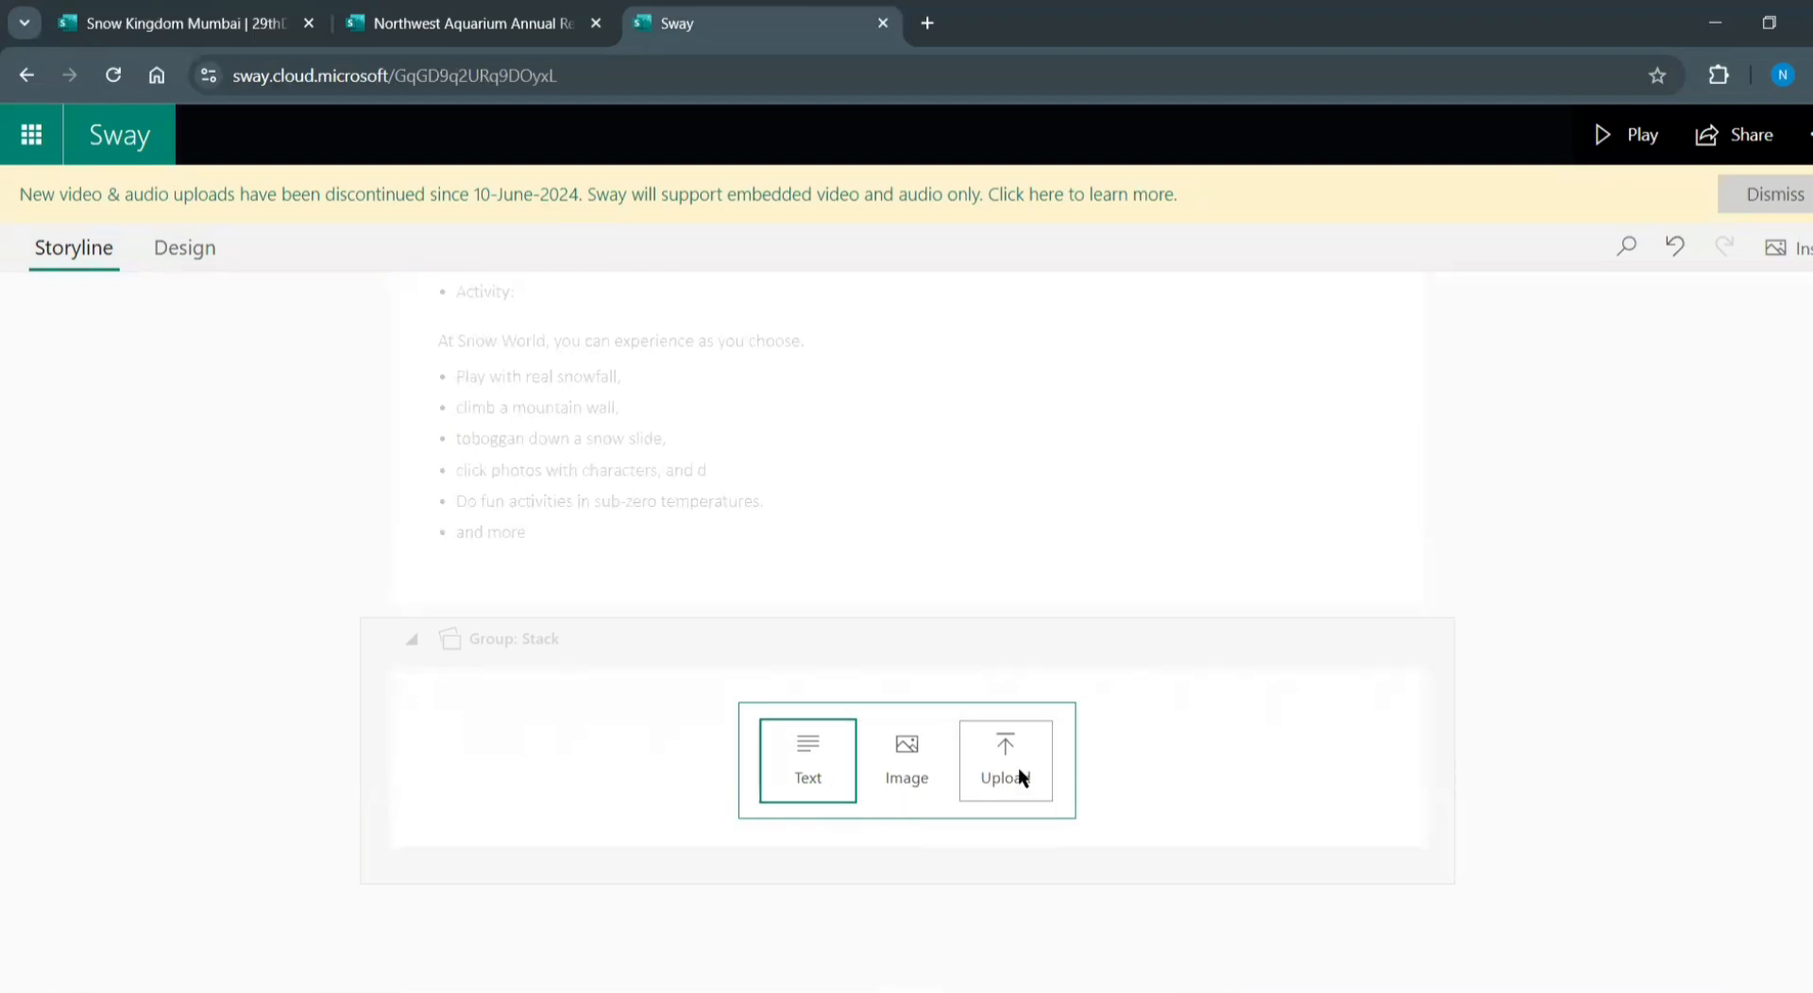
pyautogui.click(903, 778)
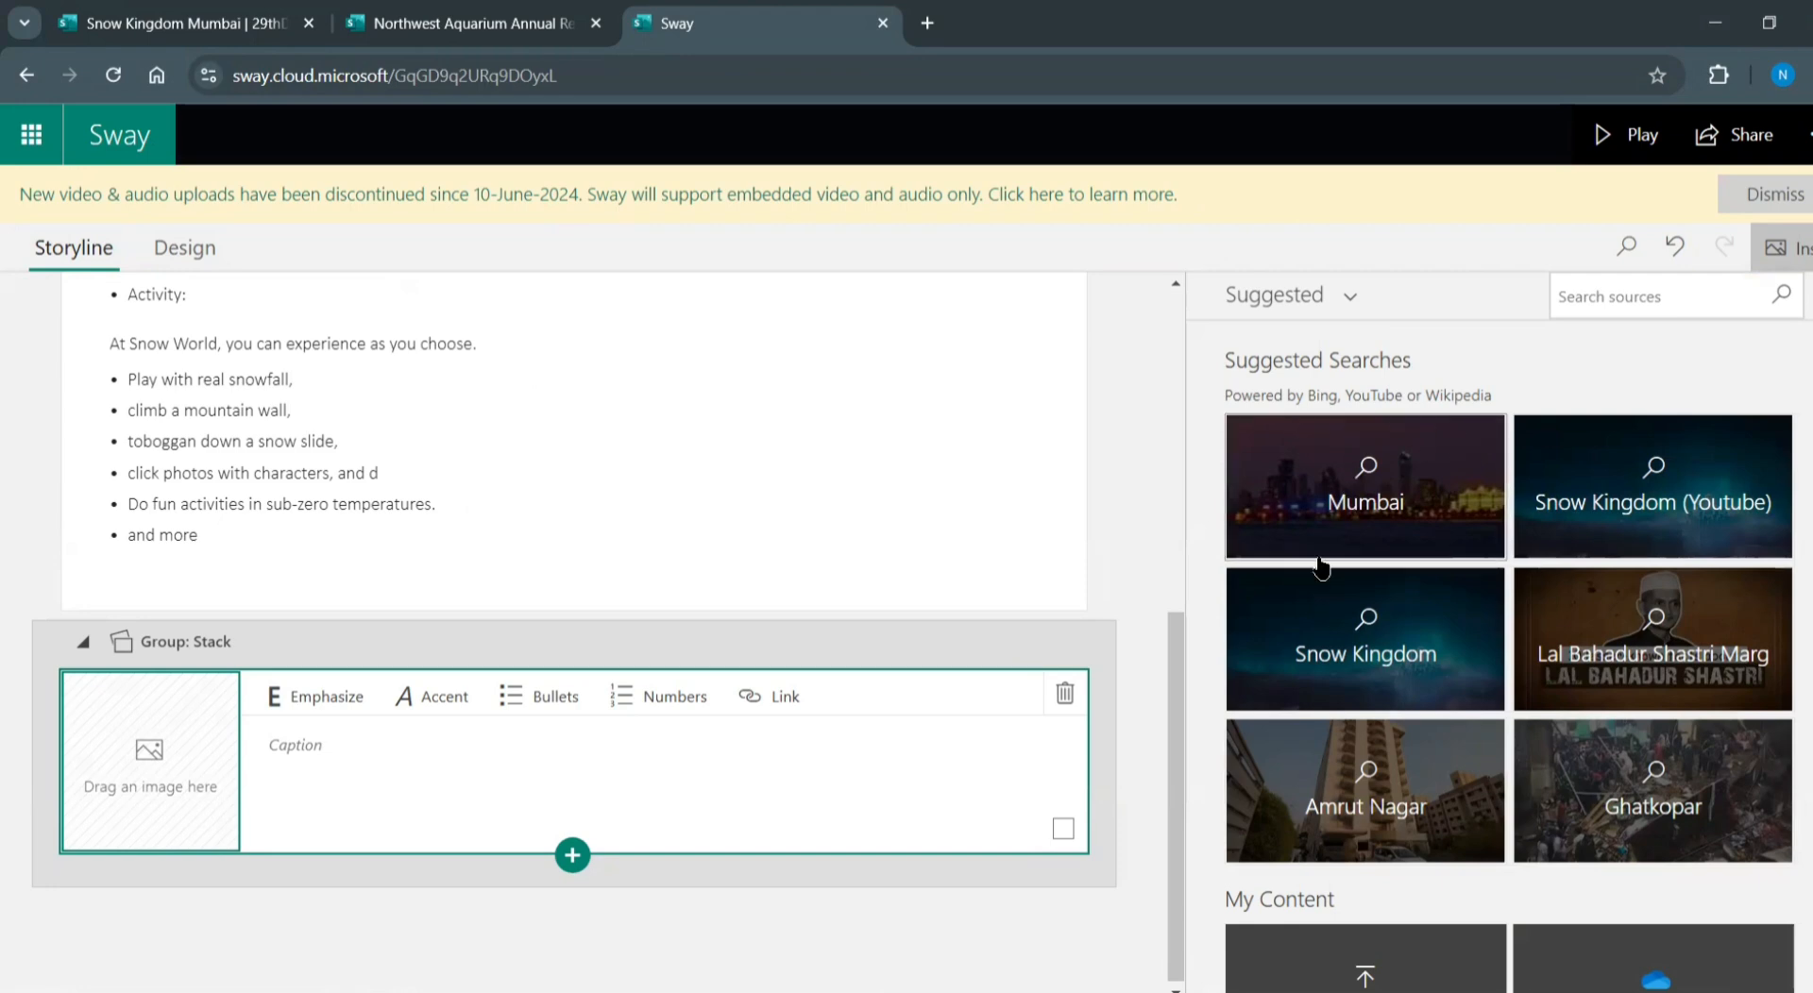
pyautogui.scroll(-1, 1386, 717)
pyautogui.scroll(1, 1387, 718)
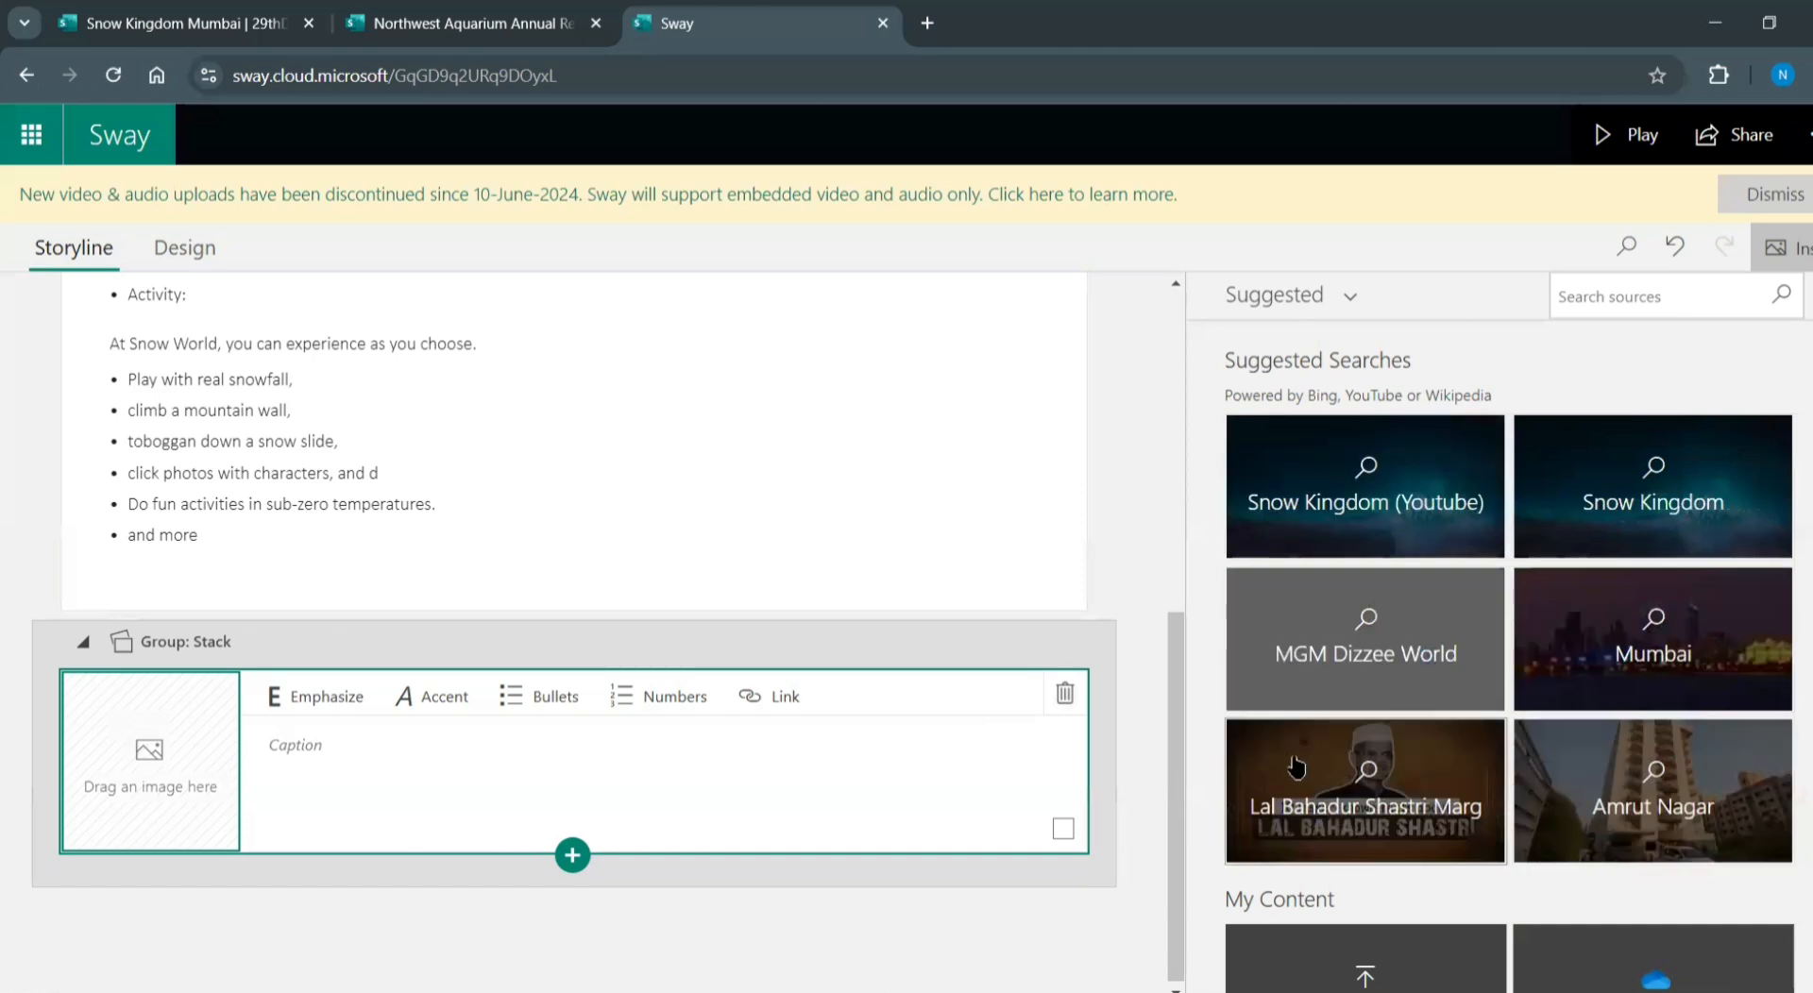
pyautogui.scroll(3, 858, 526)
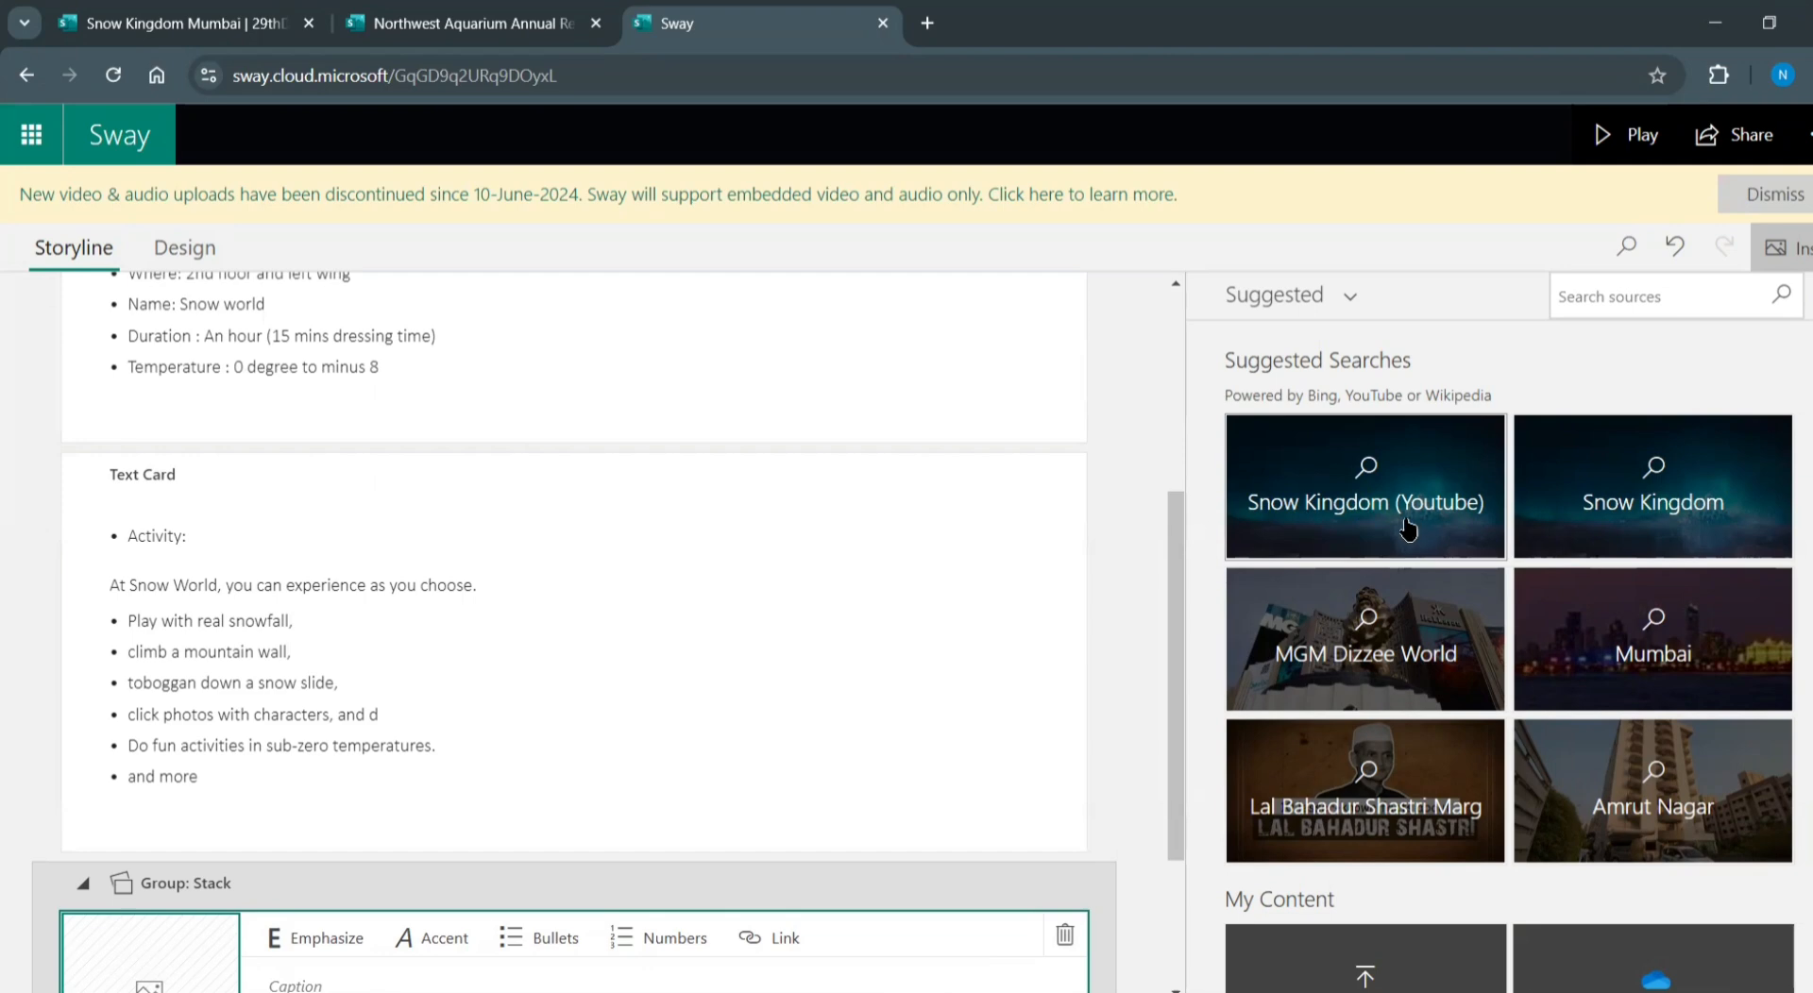
pyautogui.scroll(-3, 908, 633)
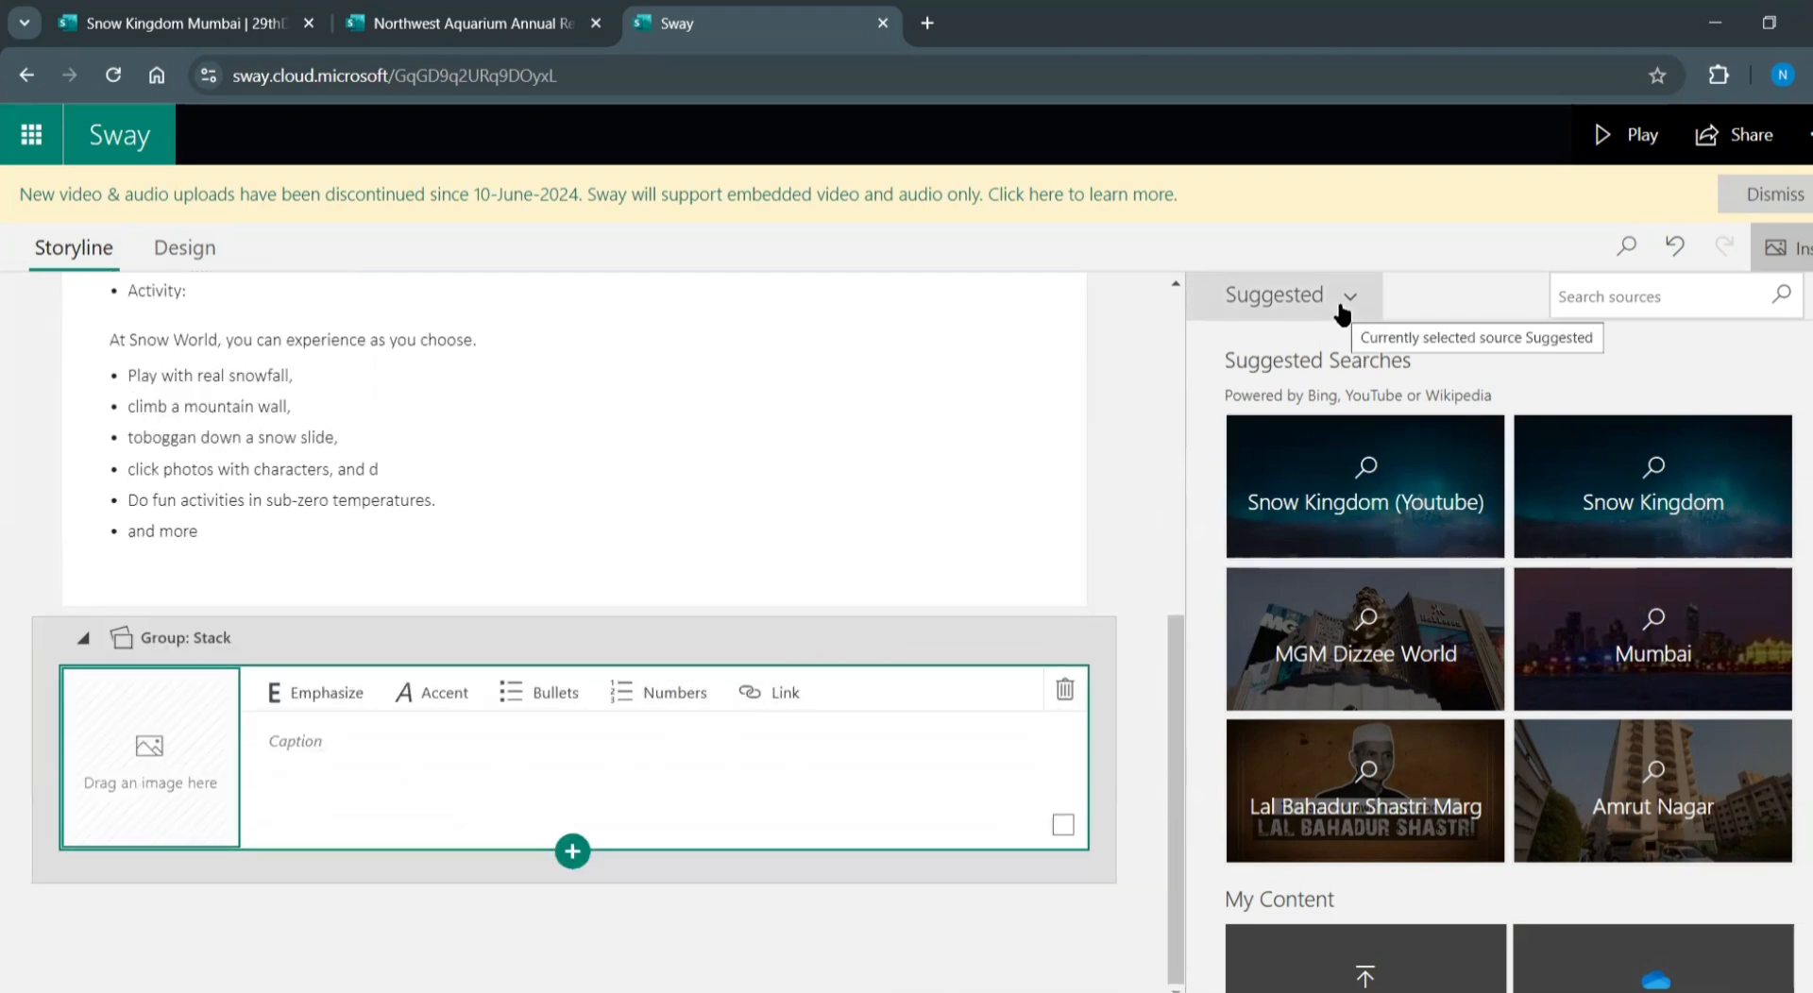
# Switch to File Explorer to view the photos in the Snow folder under Mumbai Dec24, and return to Sway
pyautogui.click(618, 992)
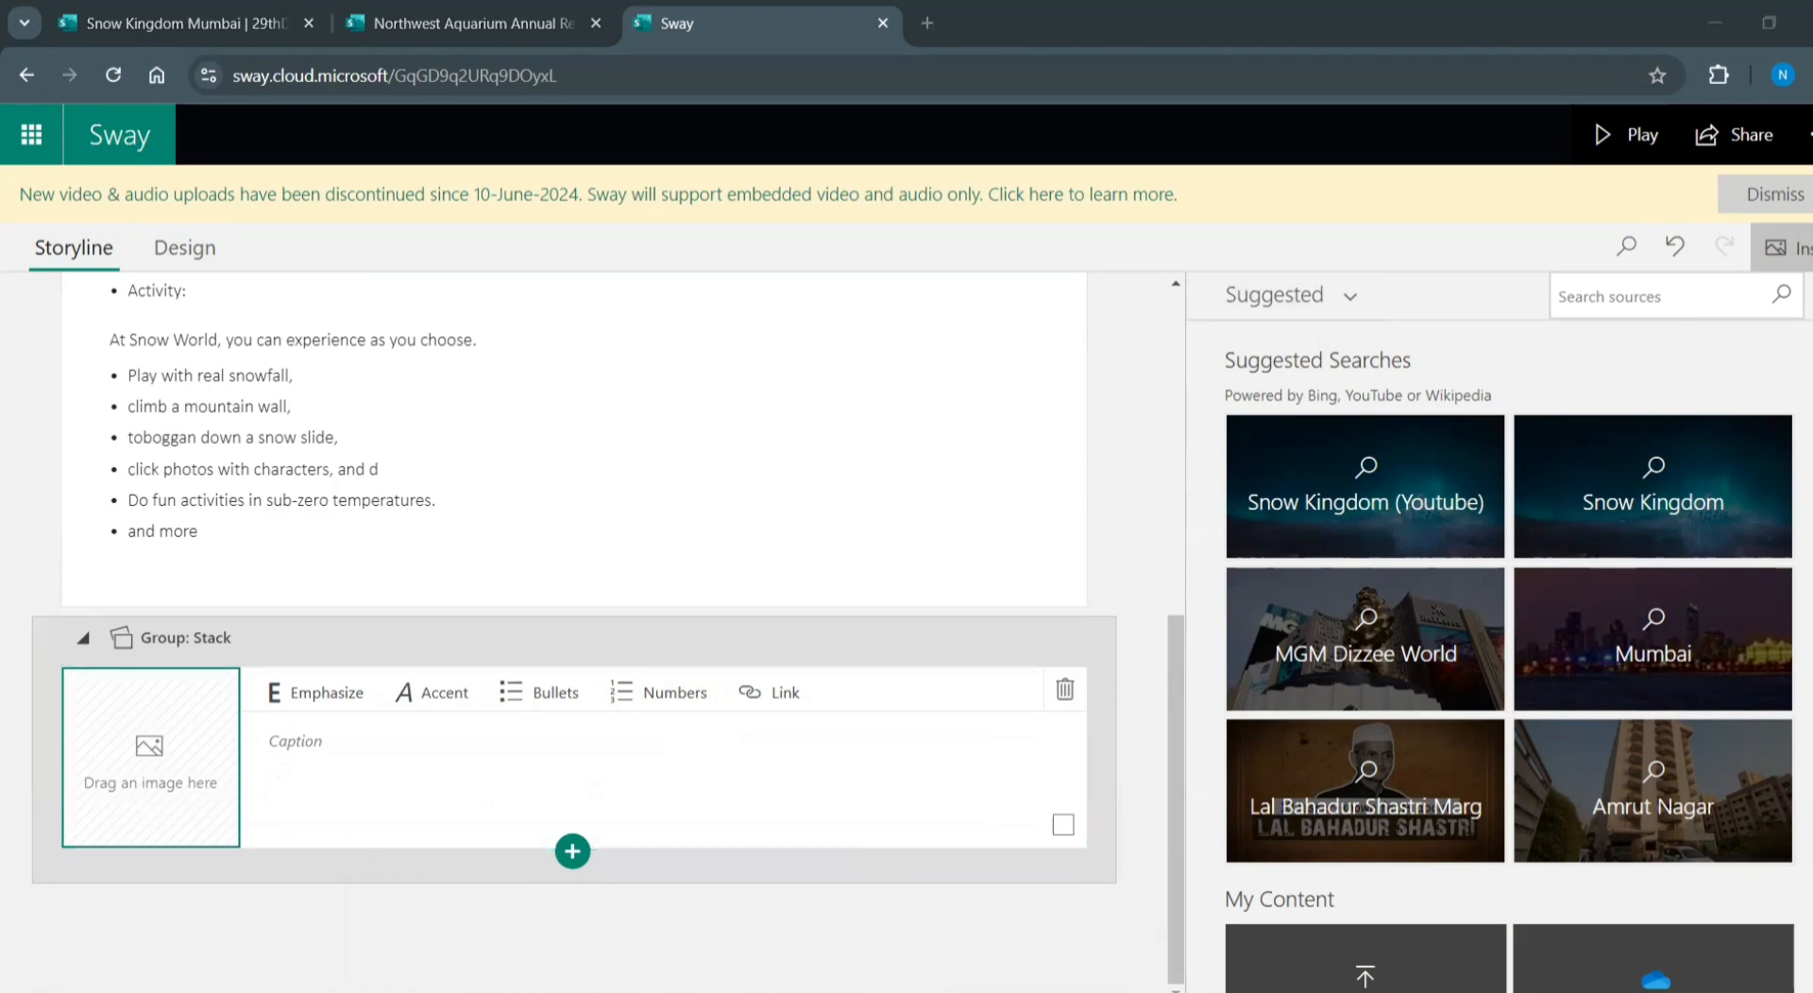
pyautogui.rightClick(595, 992)
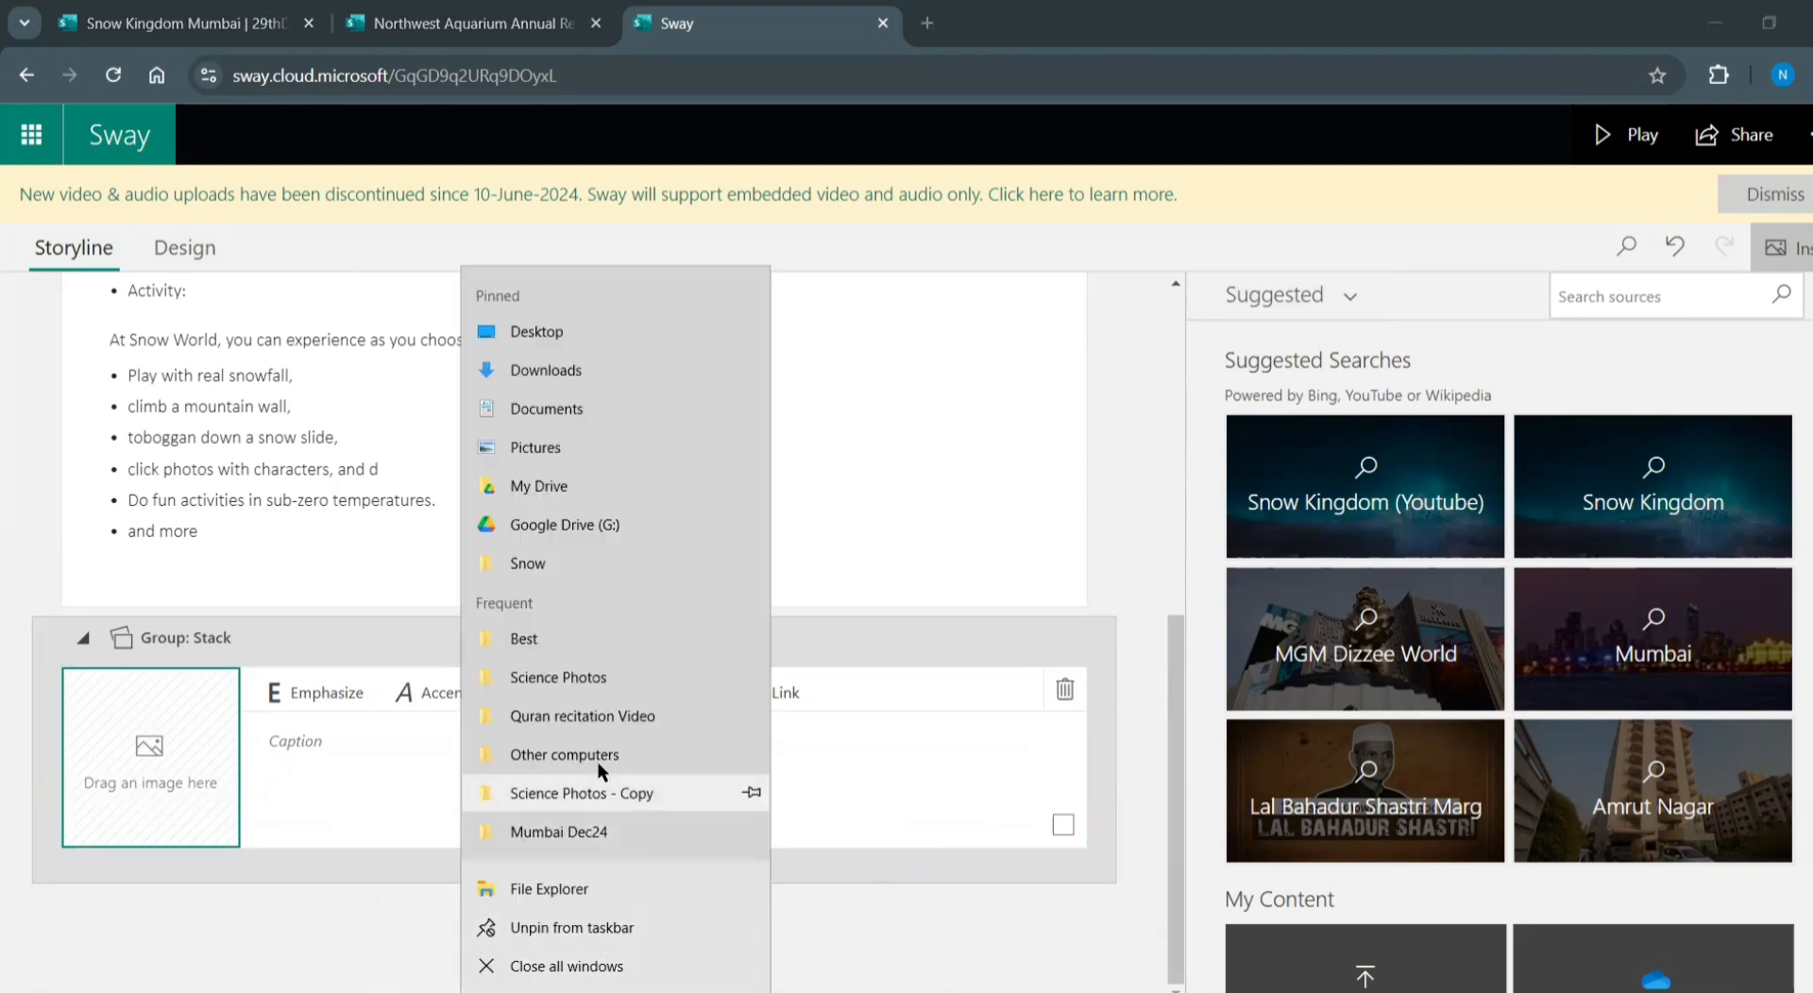
pyautogui.click(568, 639)
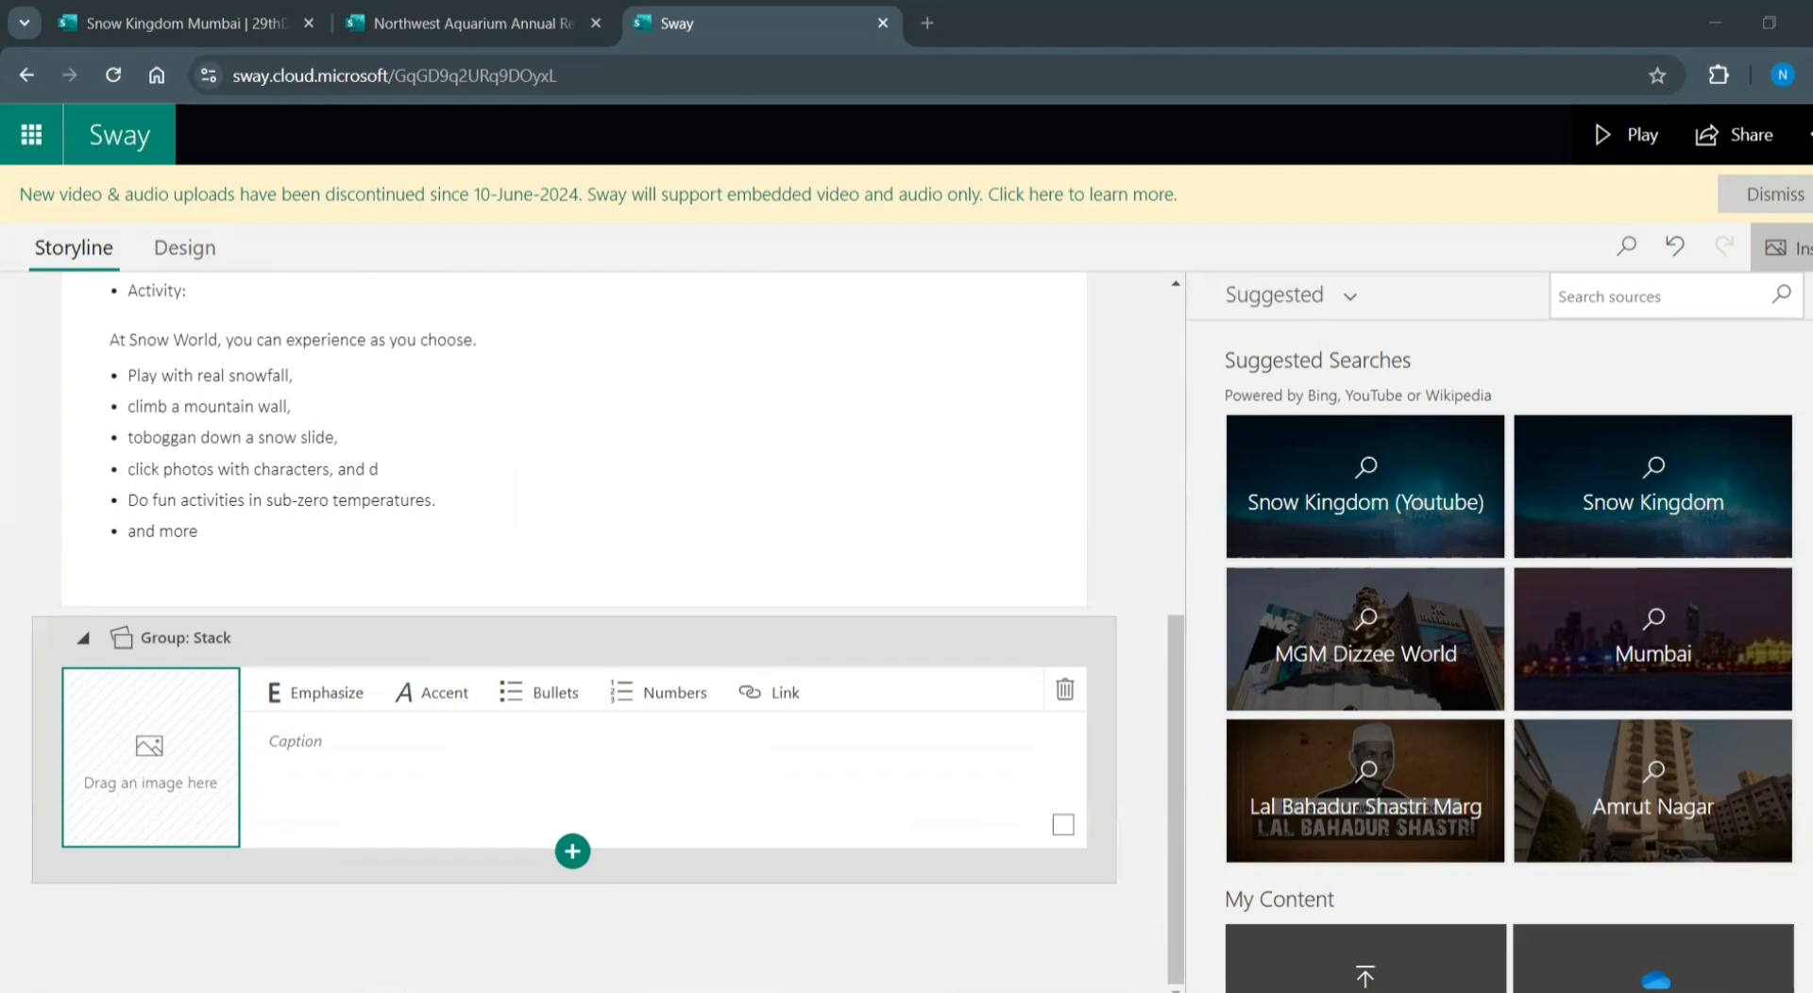
pyautogui.moveTo(618, 986)
pyautogui.click(737, 892)
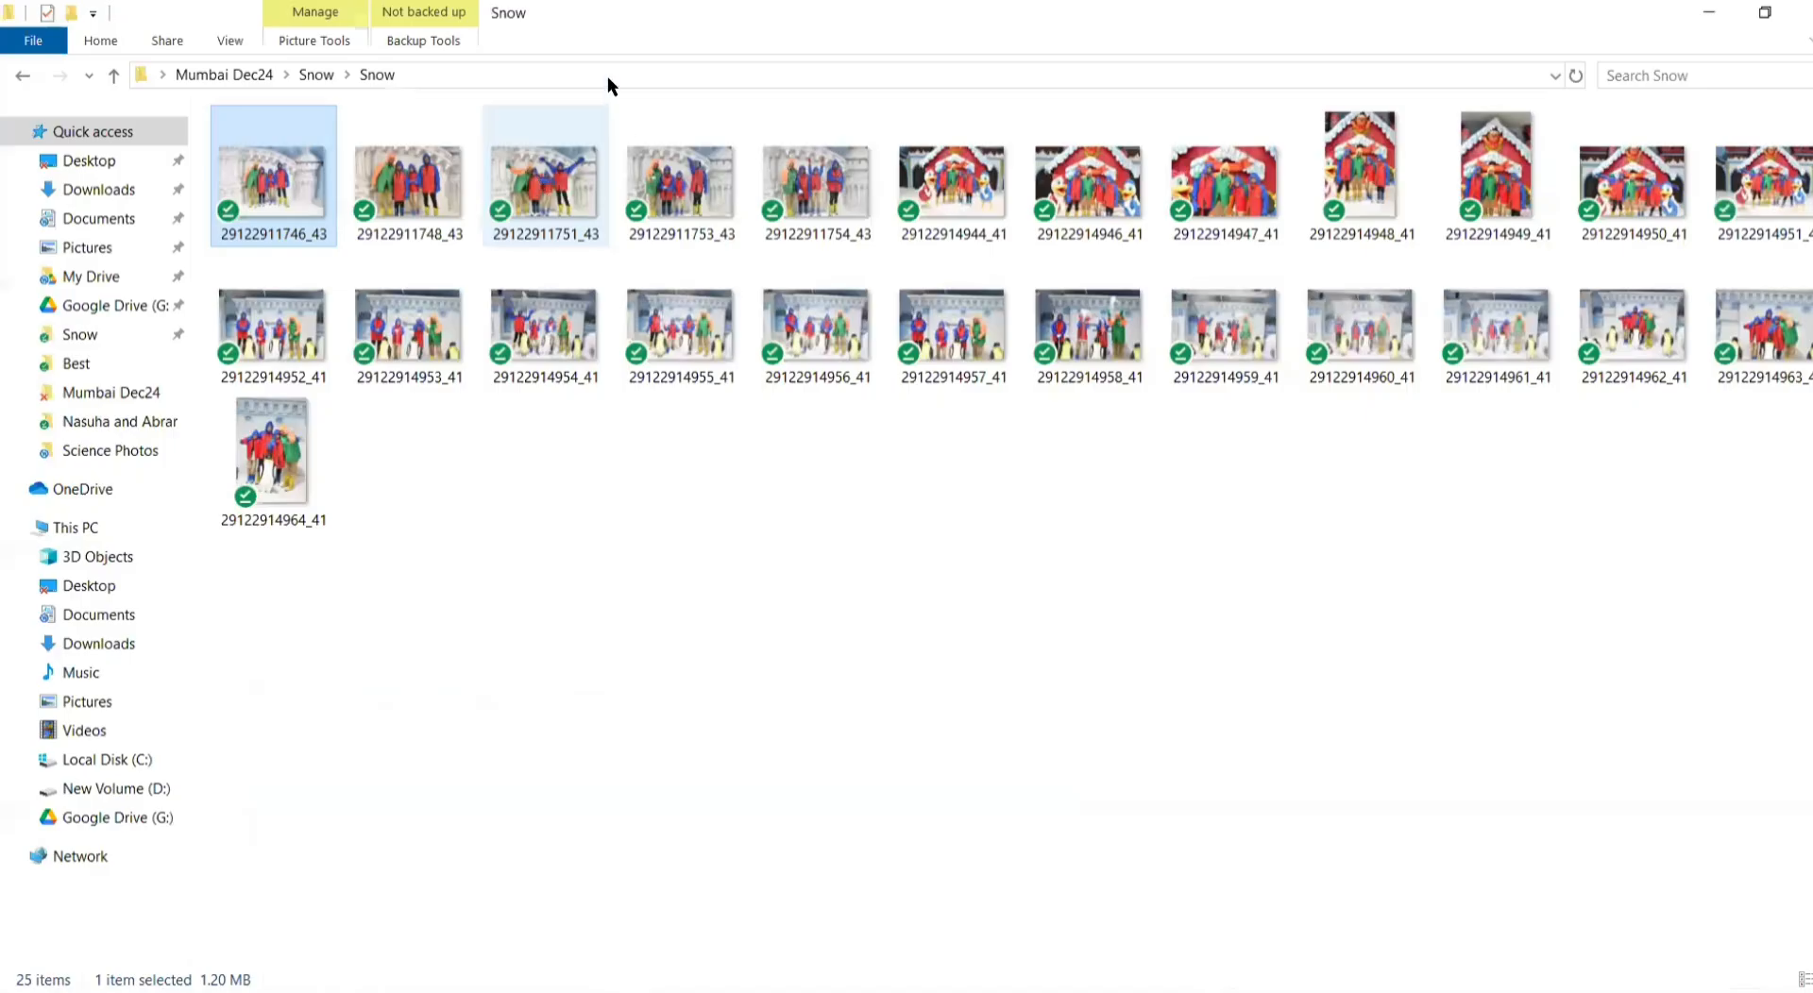
pyautogui.click(609, 77)
pyautogui.hotkey('alt', 'Tab')
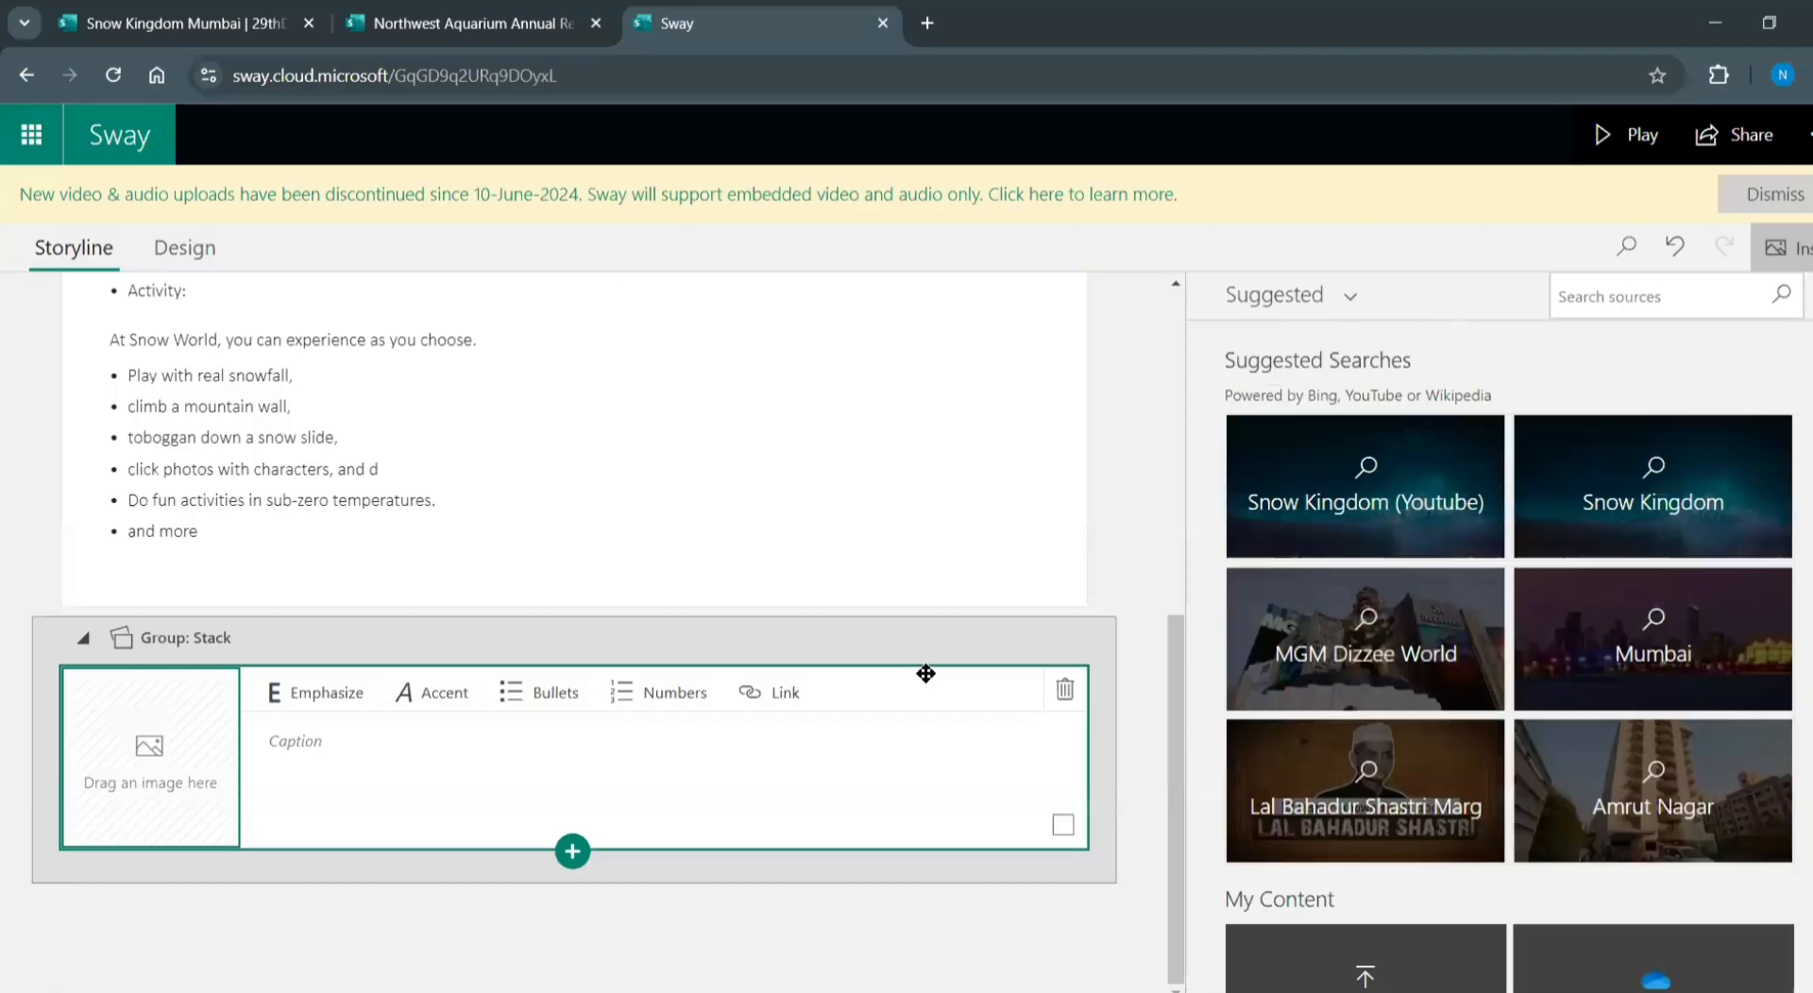
# Choose My device as the image source and browse to the Mumbai Dec24\Snow\Snow folder on the Desktop
pyautogui.click(1322, 295)
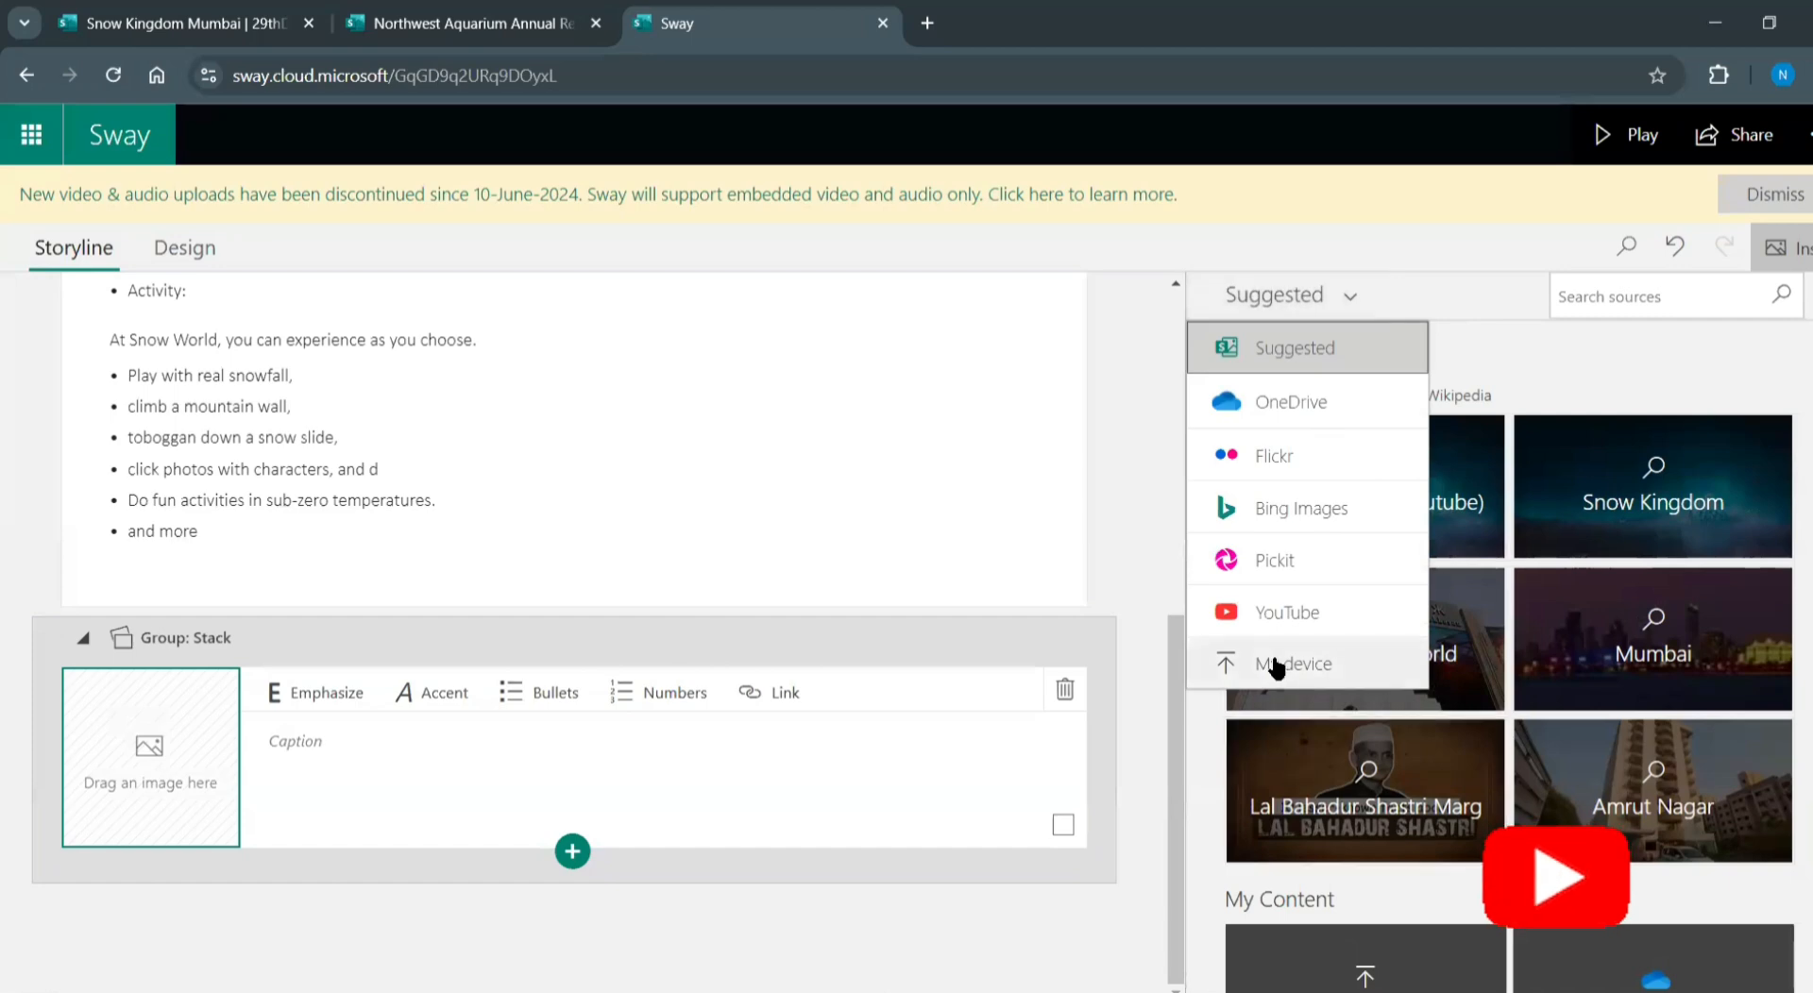
pyautogui.click(1285, 664)
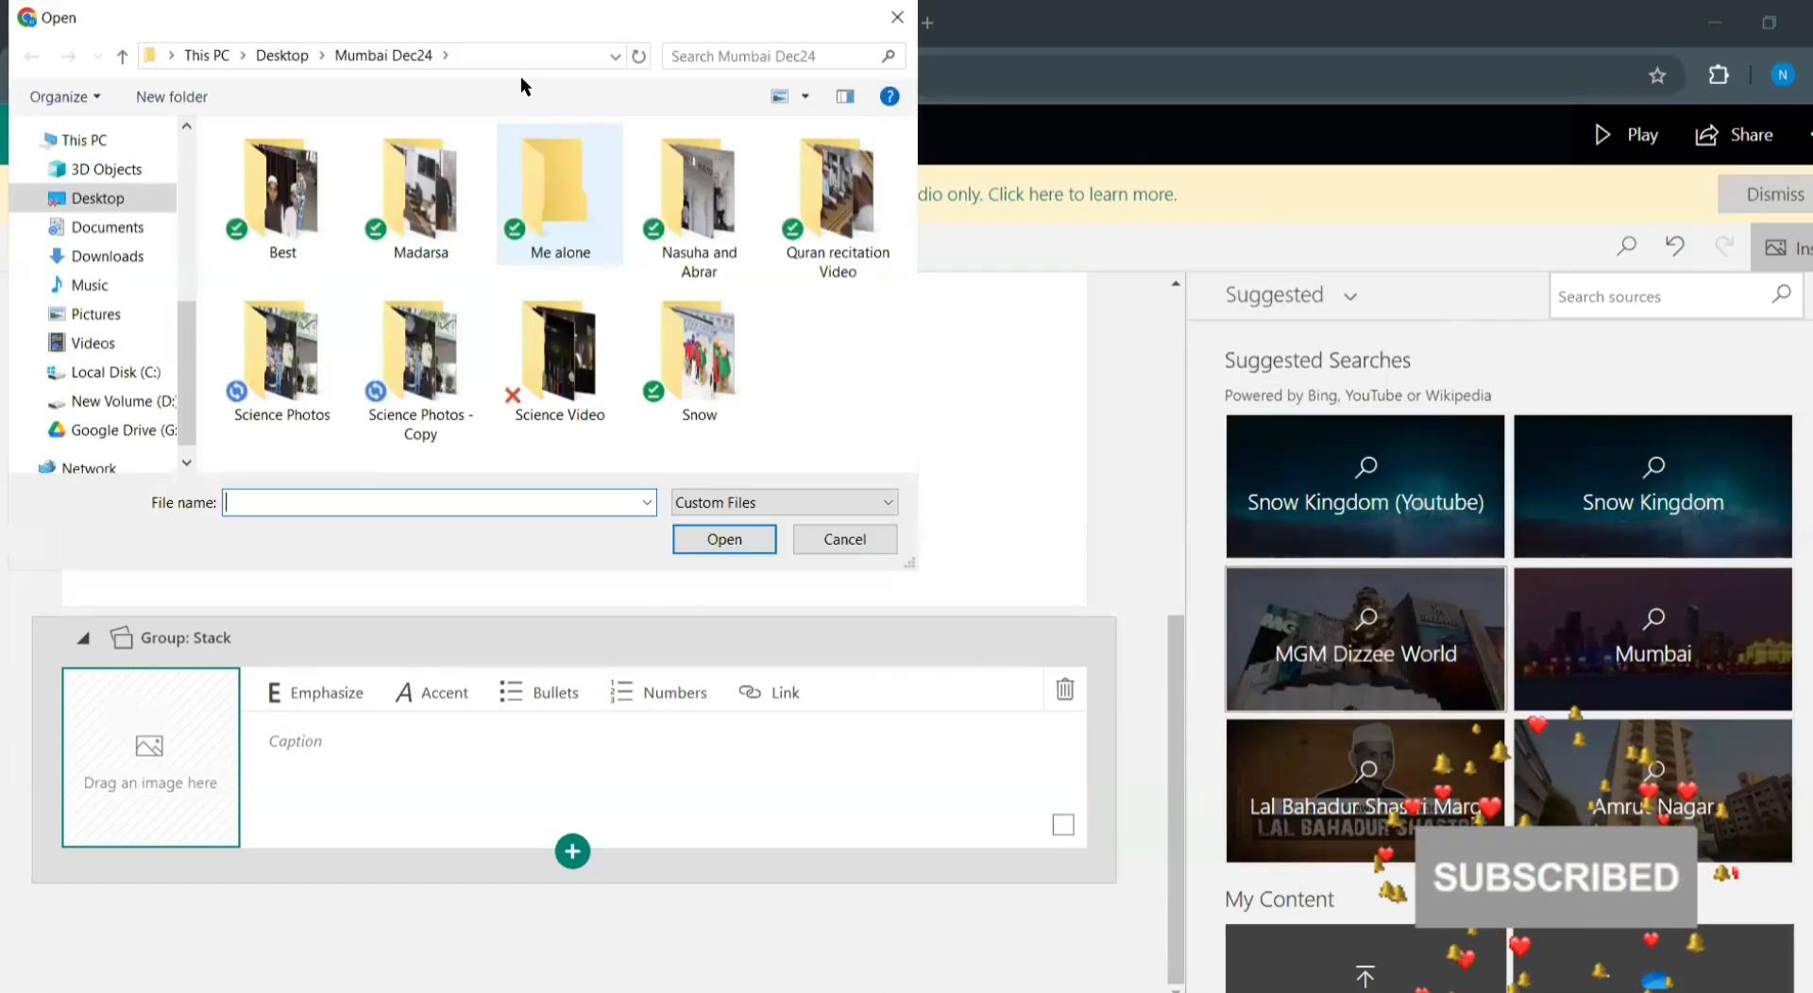
pyautogui.click(520, 60)
pyautogui.press('BackSpace')
pyautogui.hotkey('ctrl', 'v')
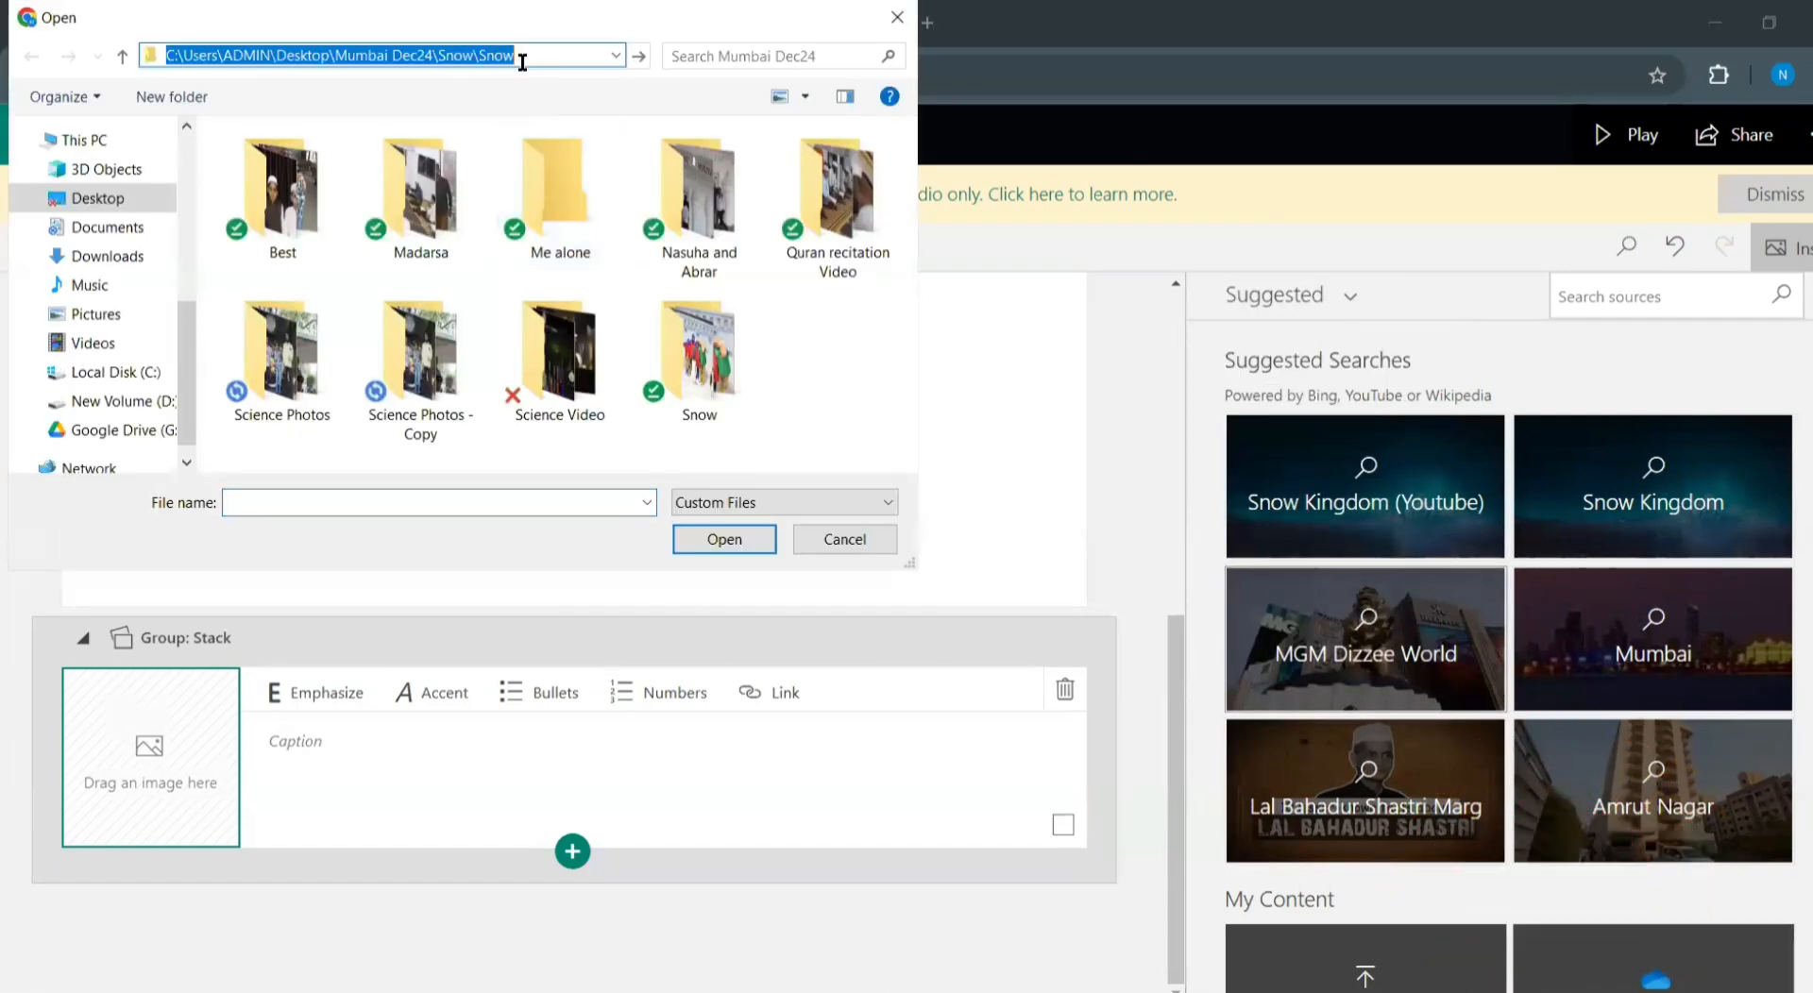
pyautogui.press('Return')
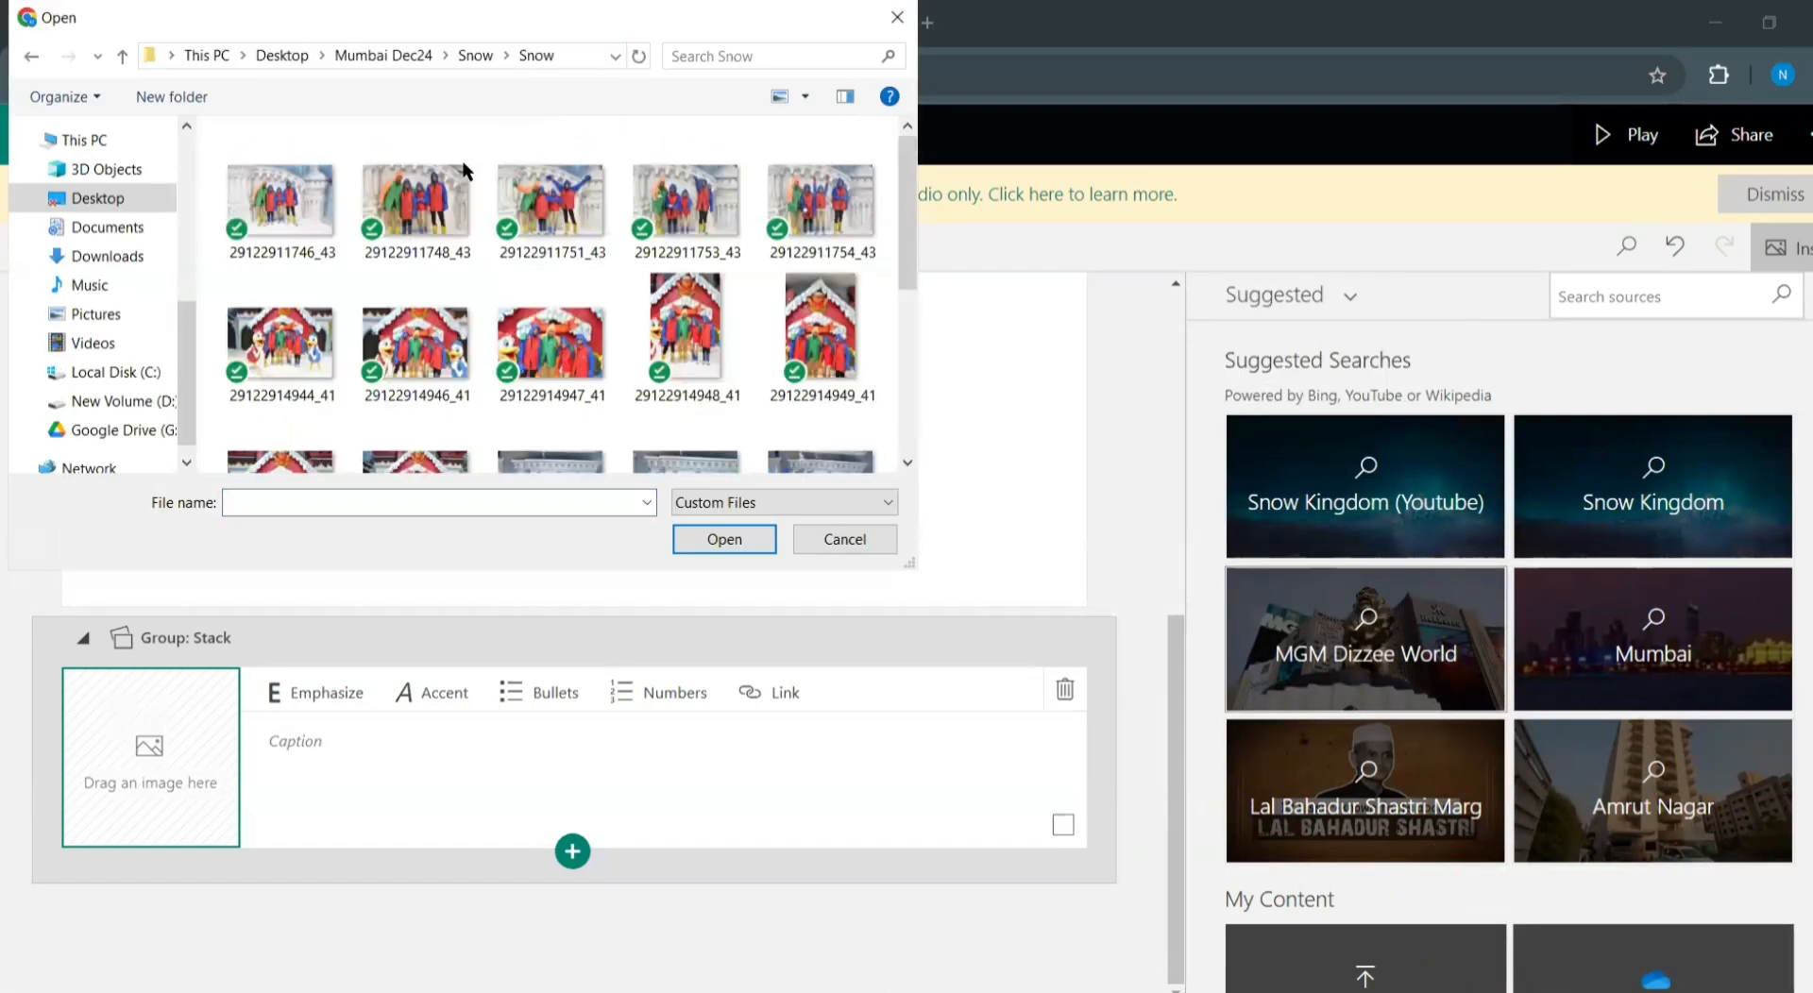
pyautogui.click(270, 230)
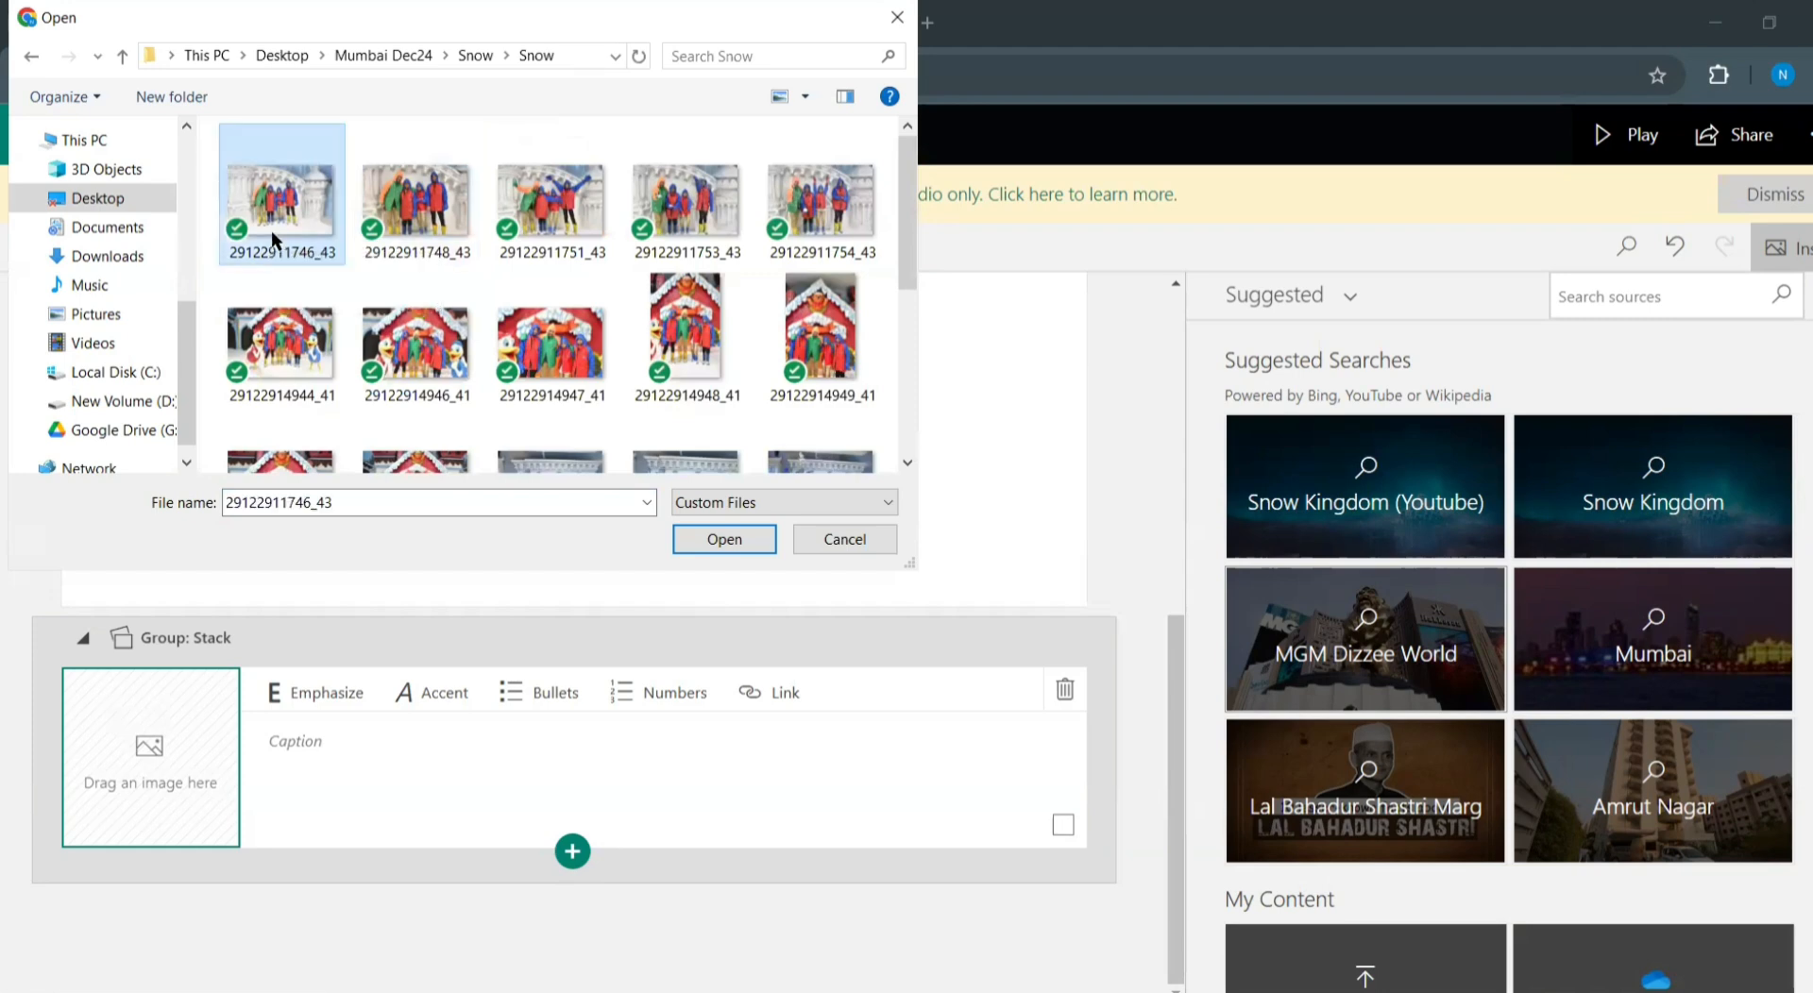
pyautogui.hotkey('shift', 'Right')
pyautogui.hotkey('shift', 'Right')
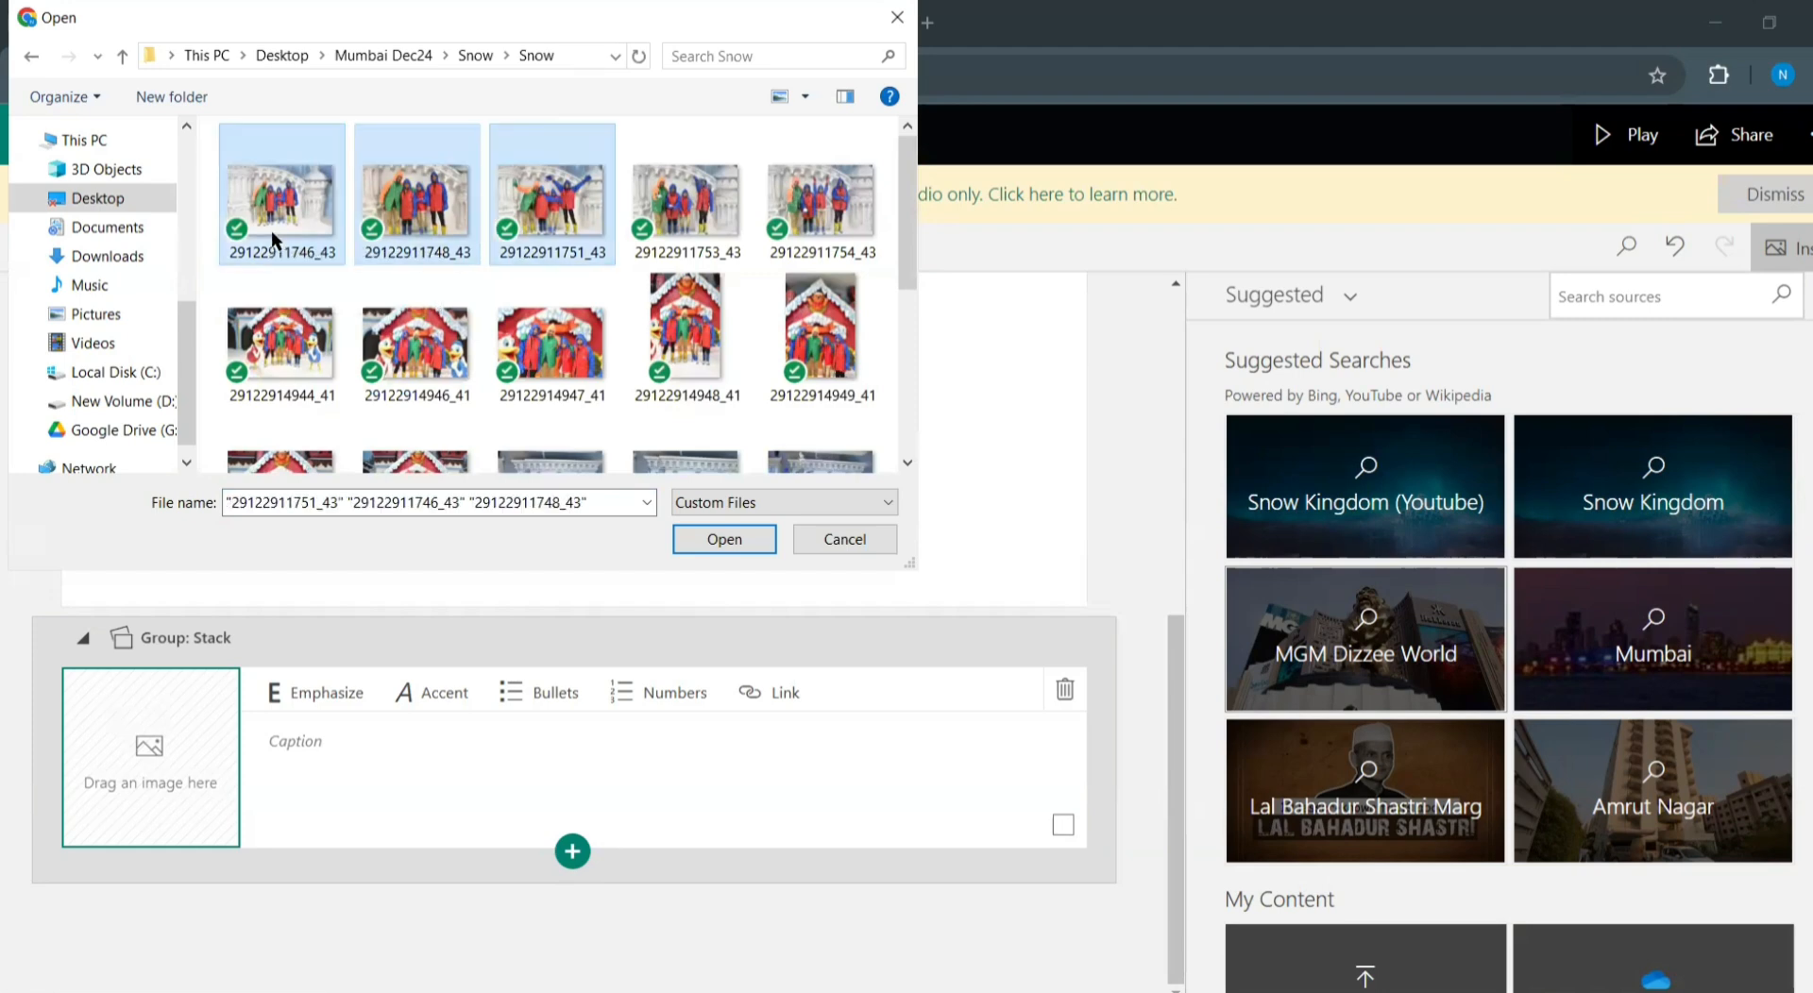
pyautogui.hotkey('shift', 'Right')
pyautogui.hotkey('shift', 'Right')
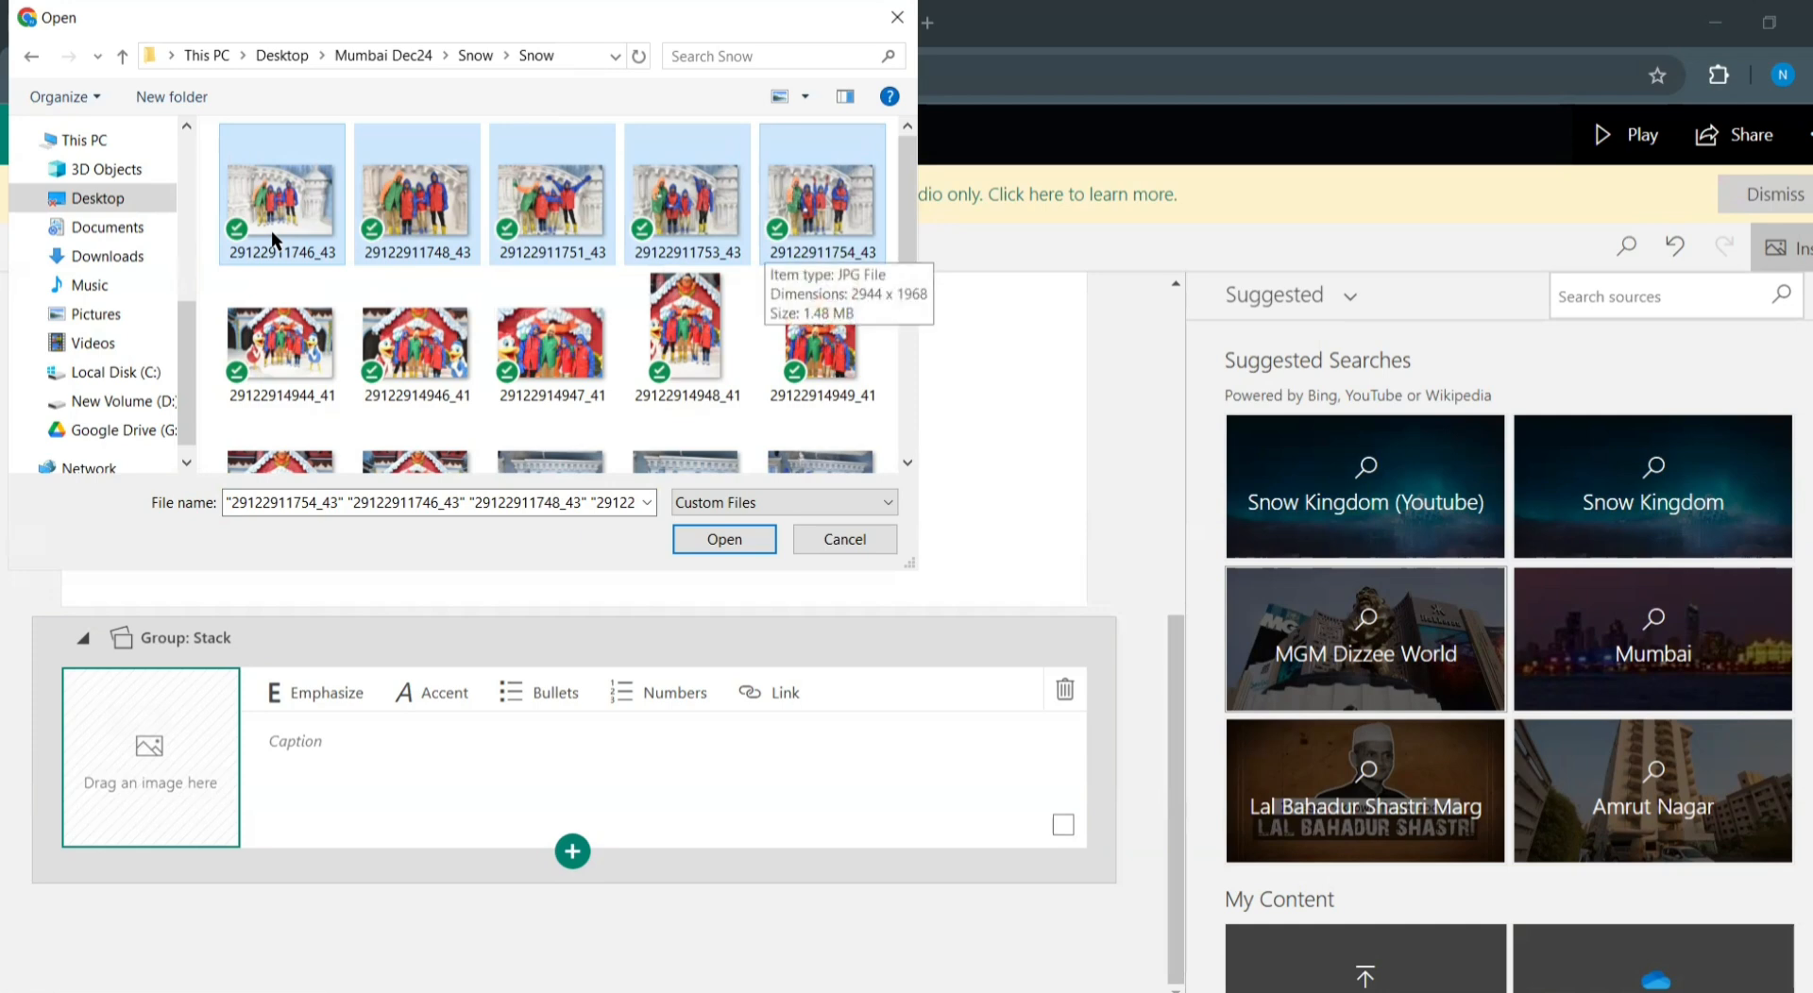
pyautogui.hotkey('shift', 'Right')
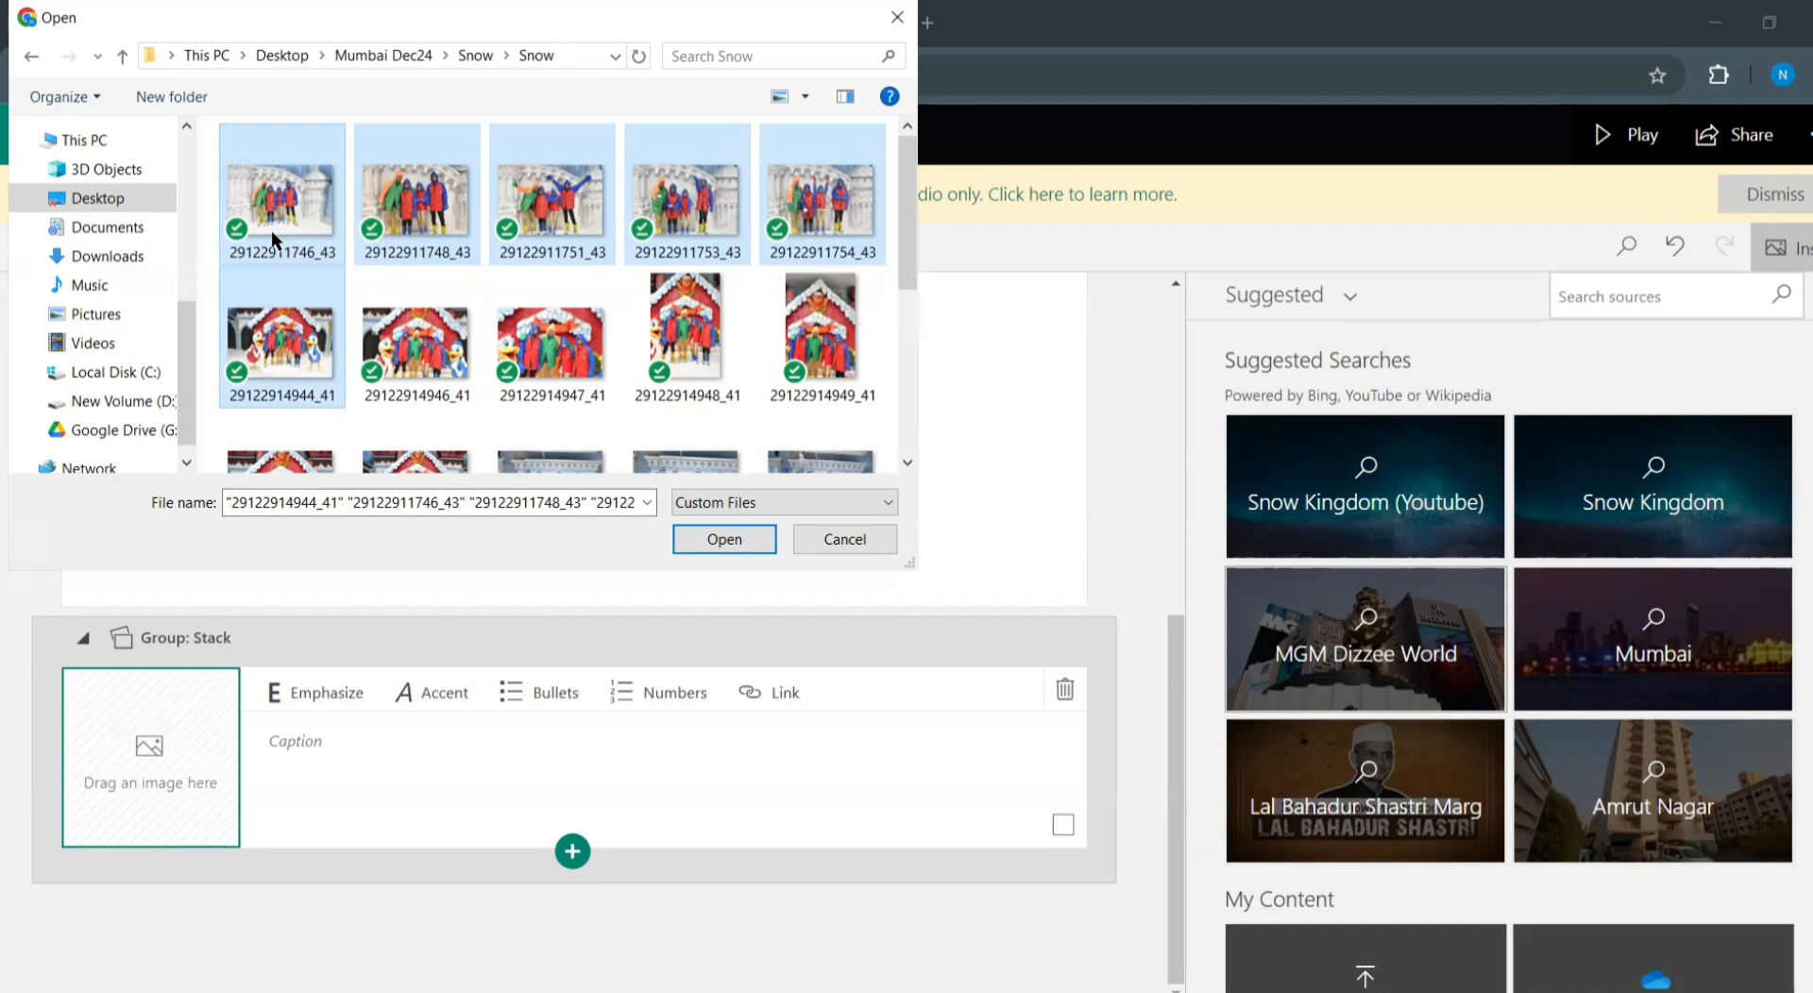
pyautogui.click(720, 540)
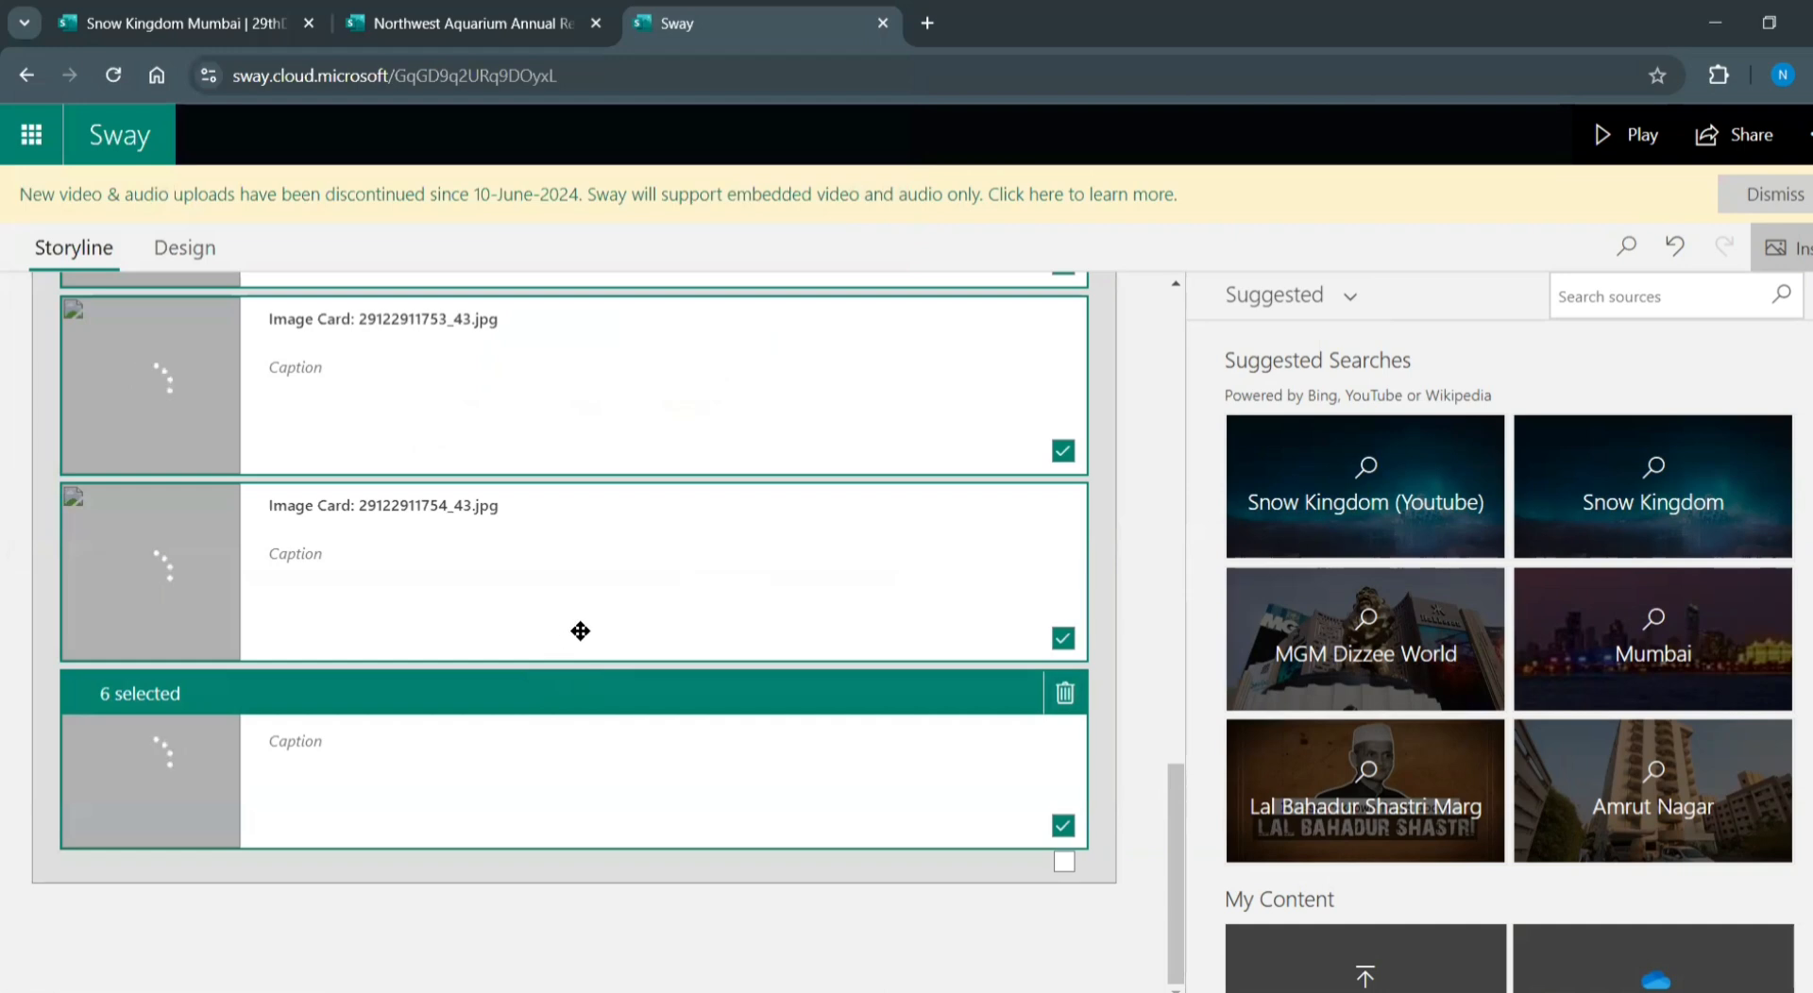
# Look through the new image cards in the Stack group to check the upload progress of each photo
pyautogui.scroll(5, 591, 623)
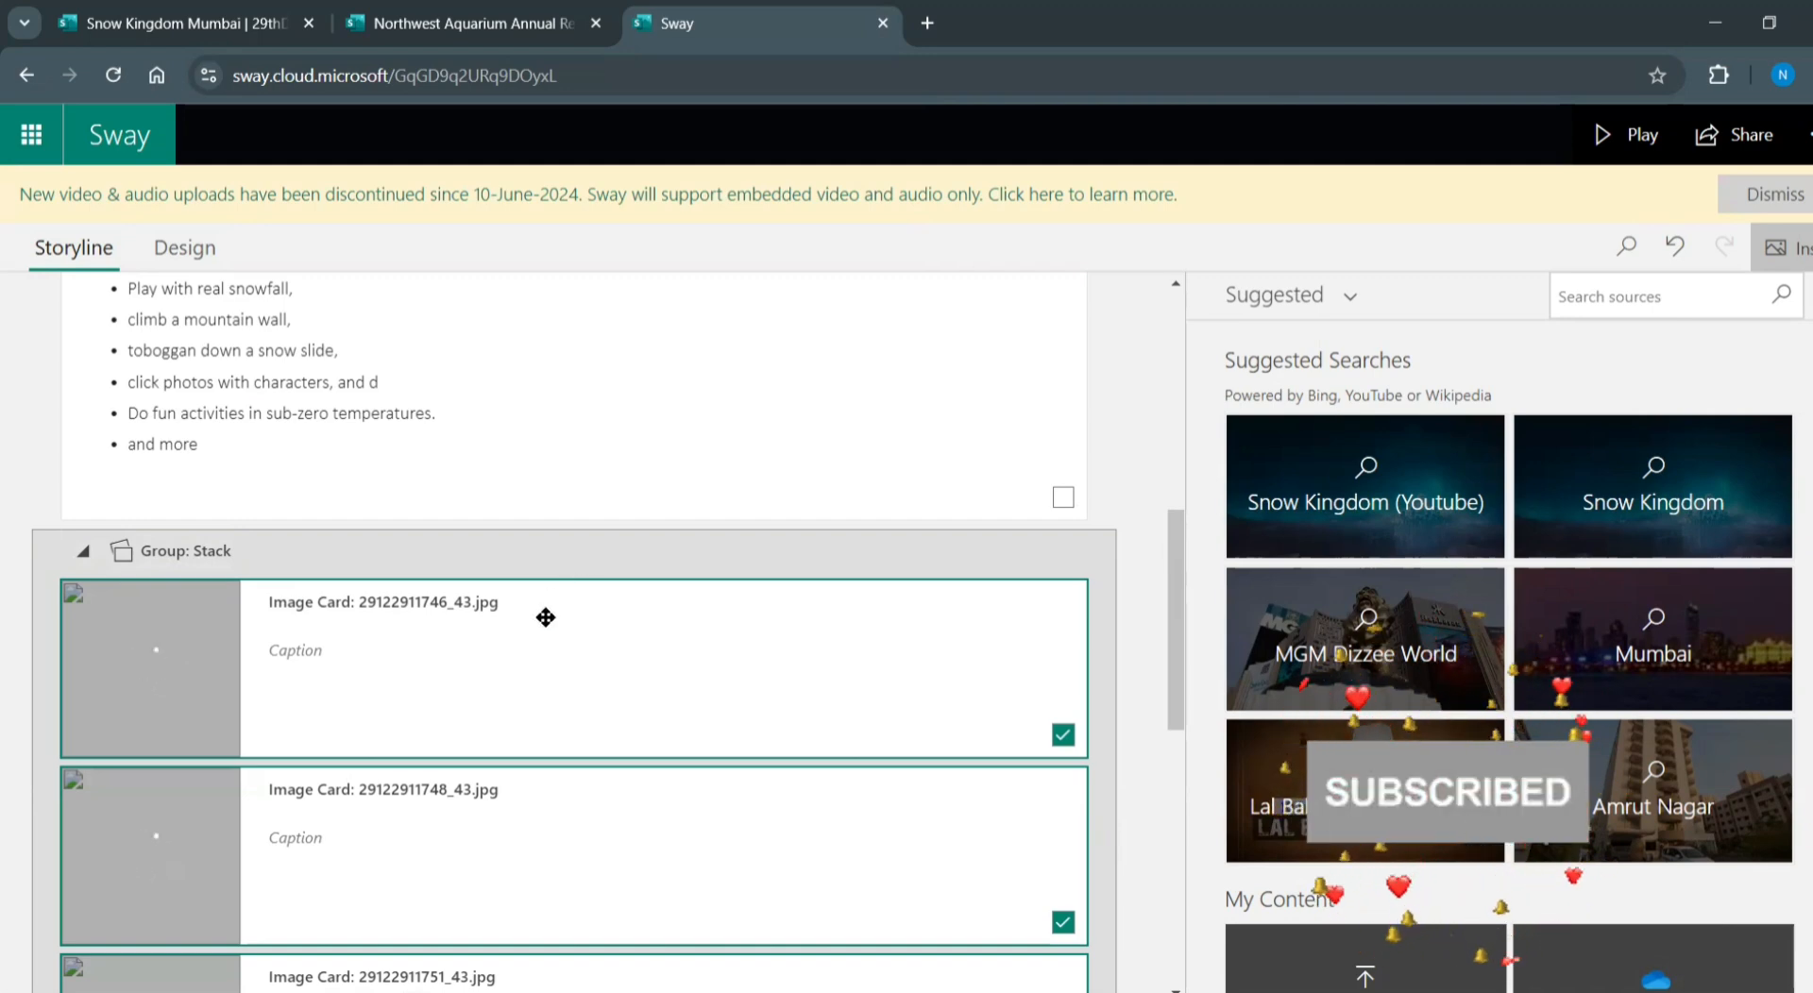
pyautogui.scroll(-1, 544, 615)
pyautogui.scroll(-3, 594, 586)
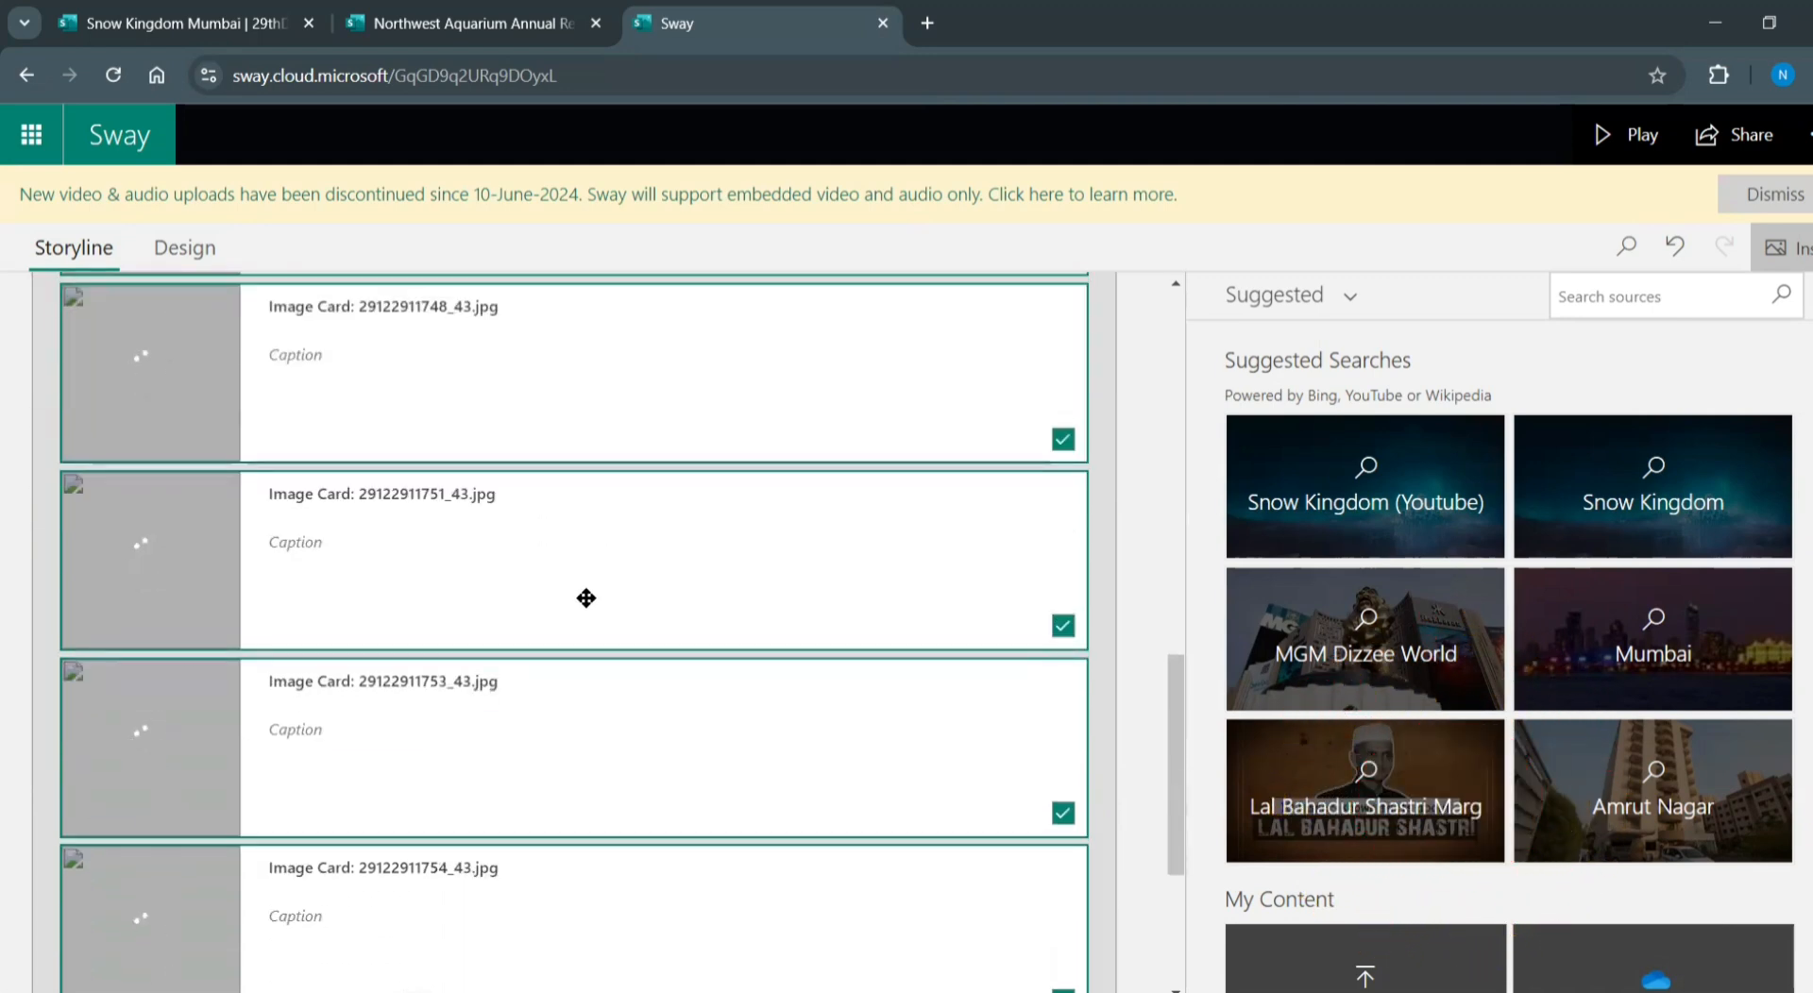
pyautogui.scroll(-3, 582, 601)
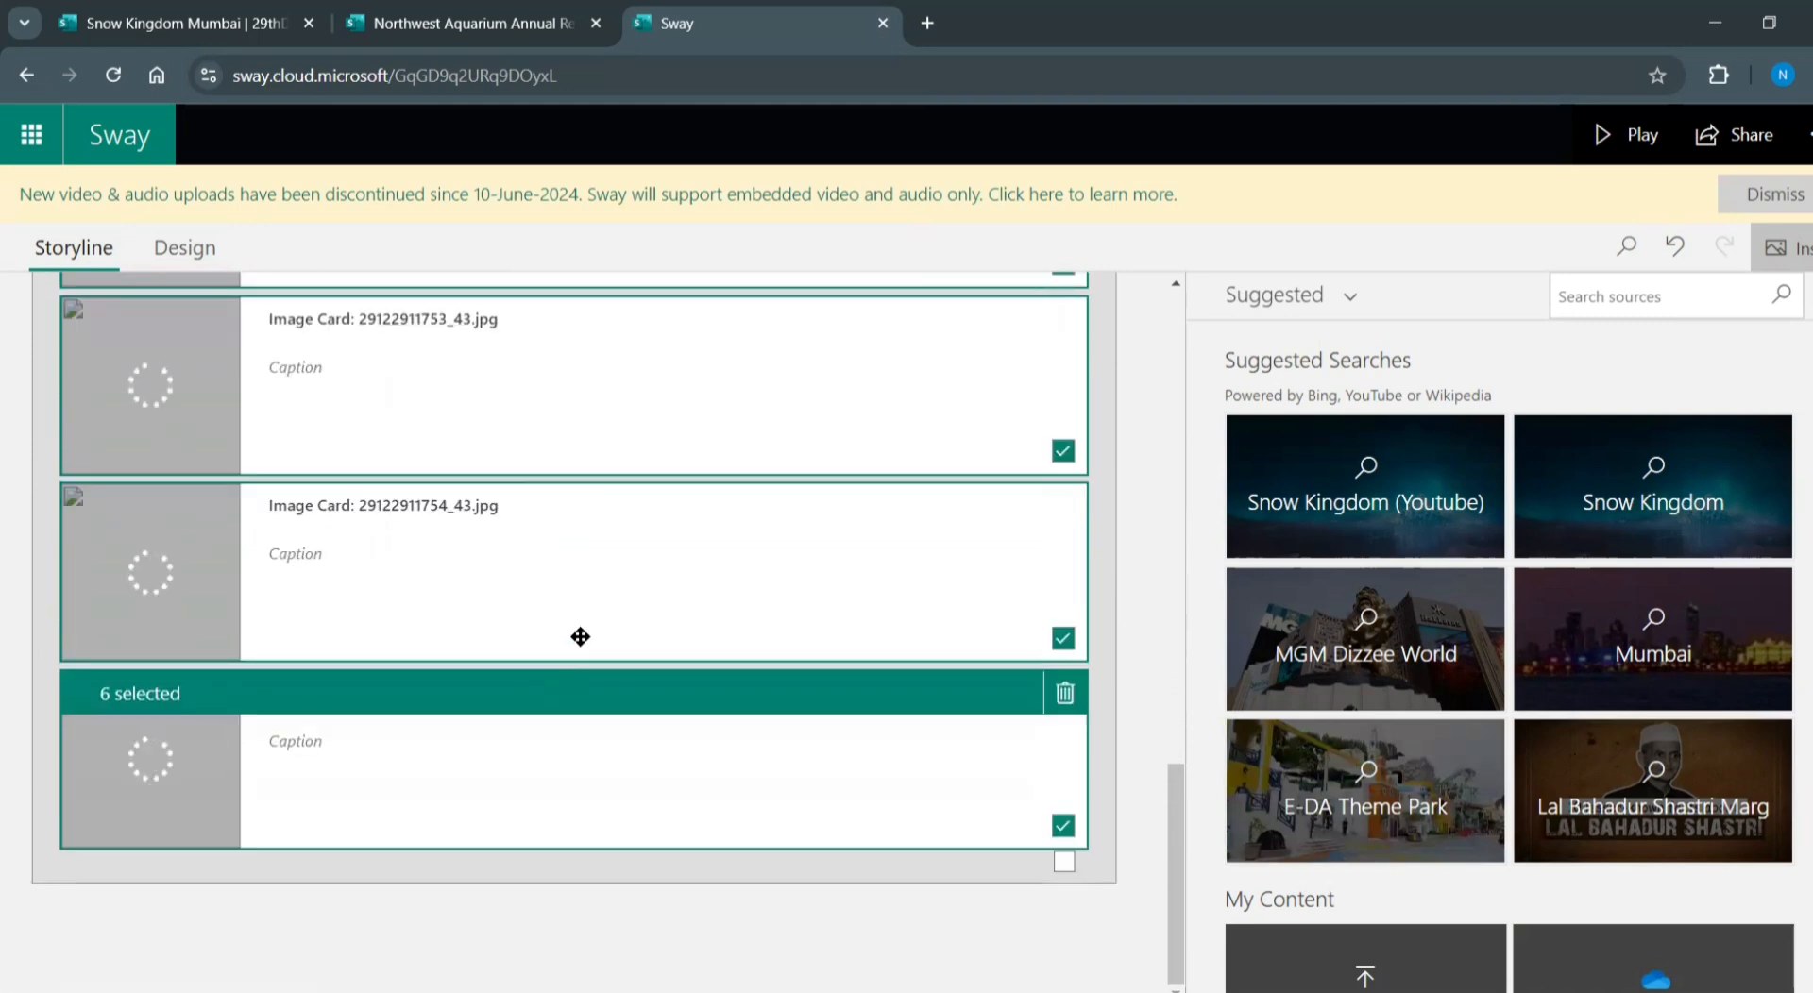
pyautogui.scroll(10, 581, 623)
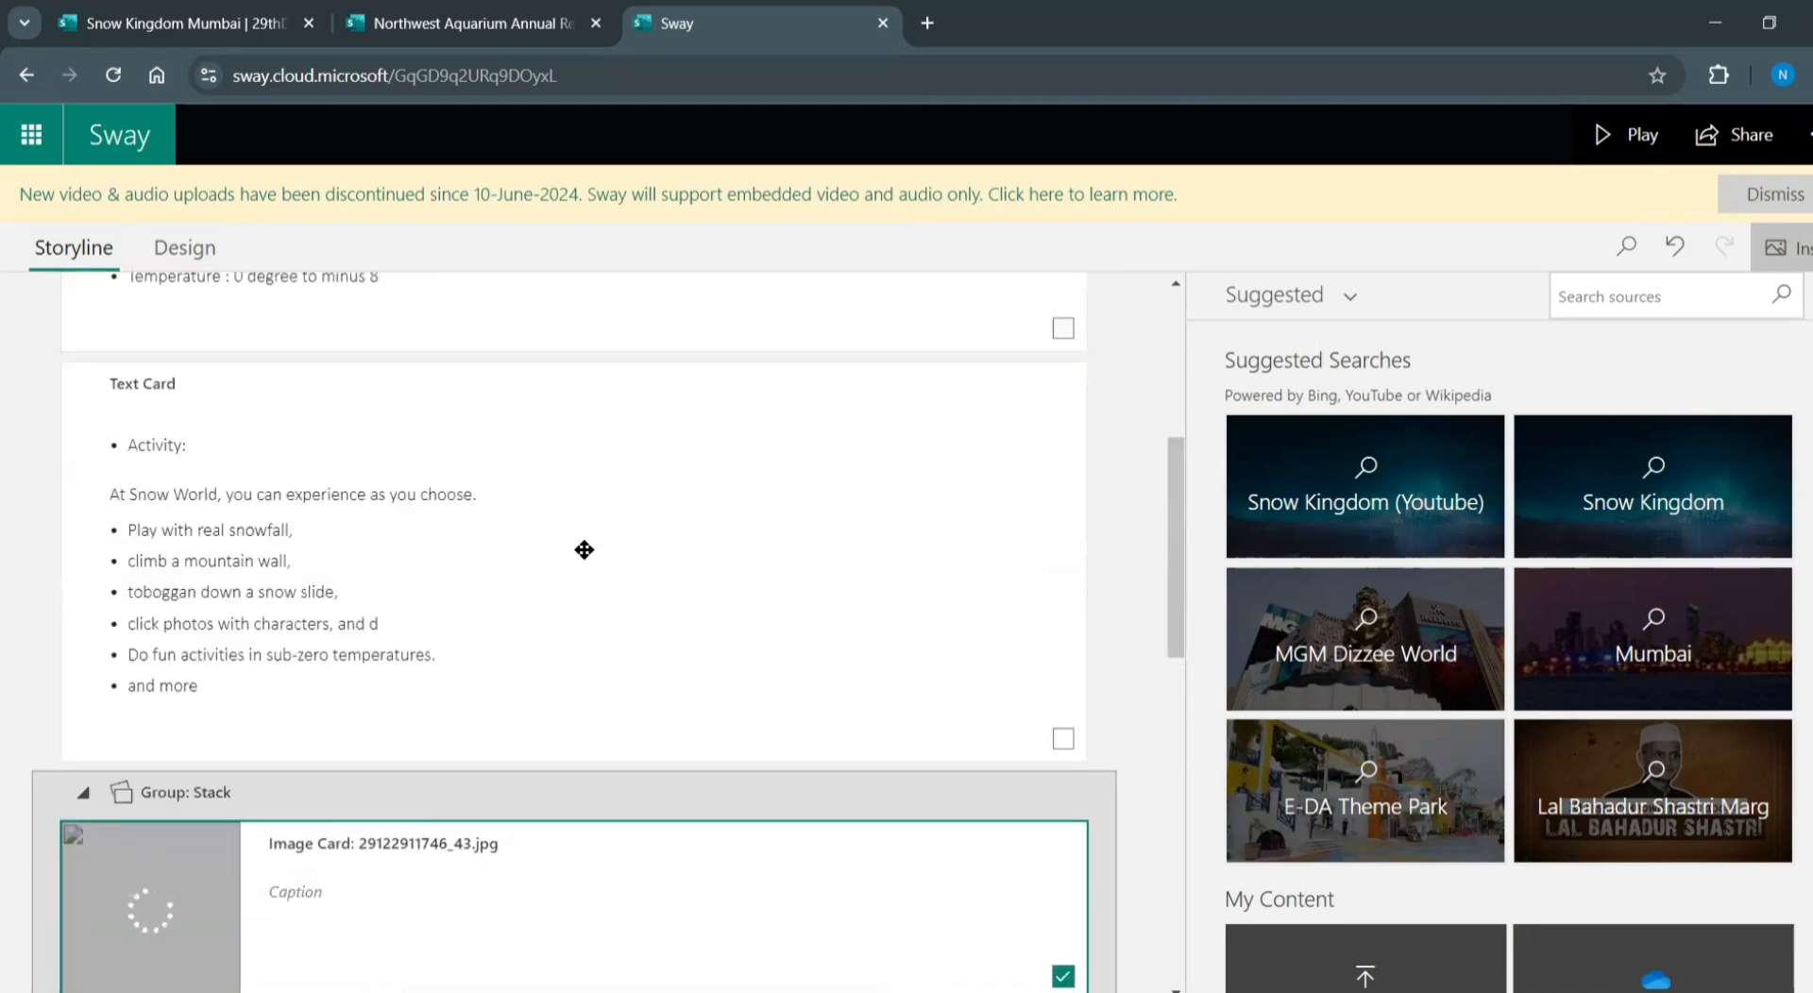
pyautogui.click(553, 680)
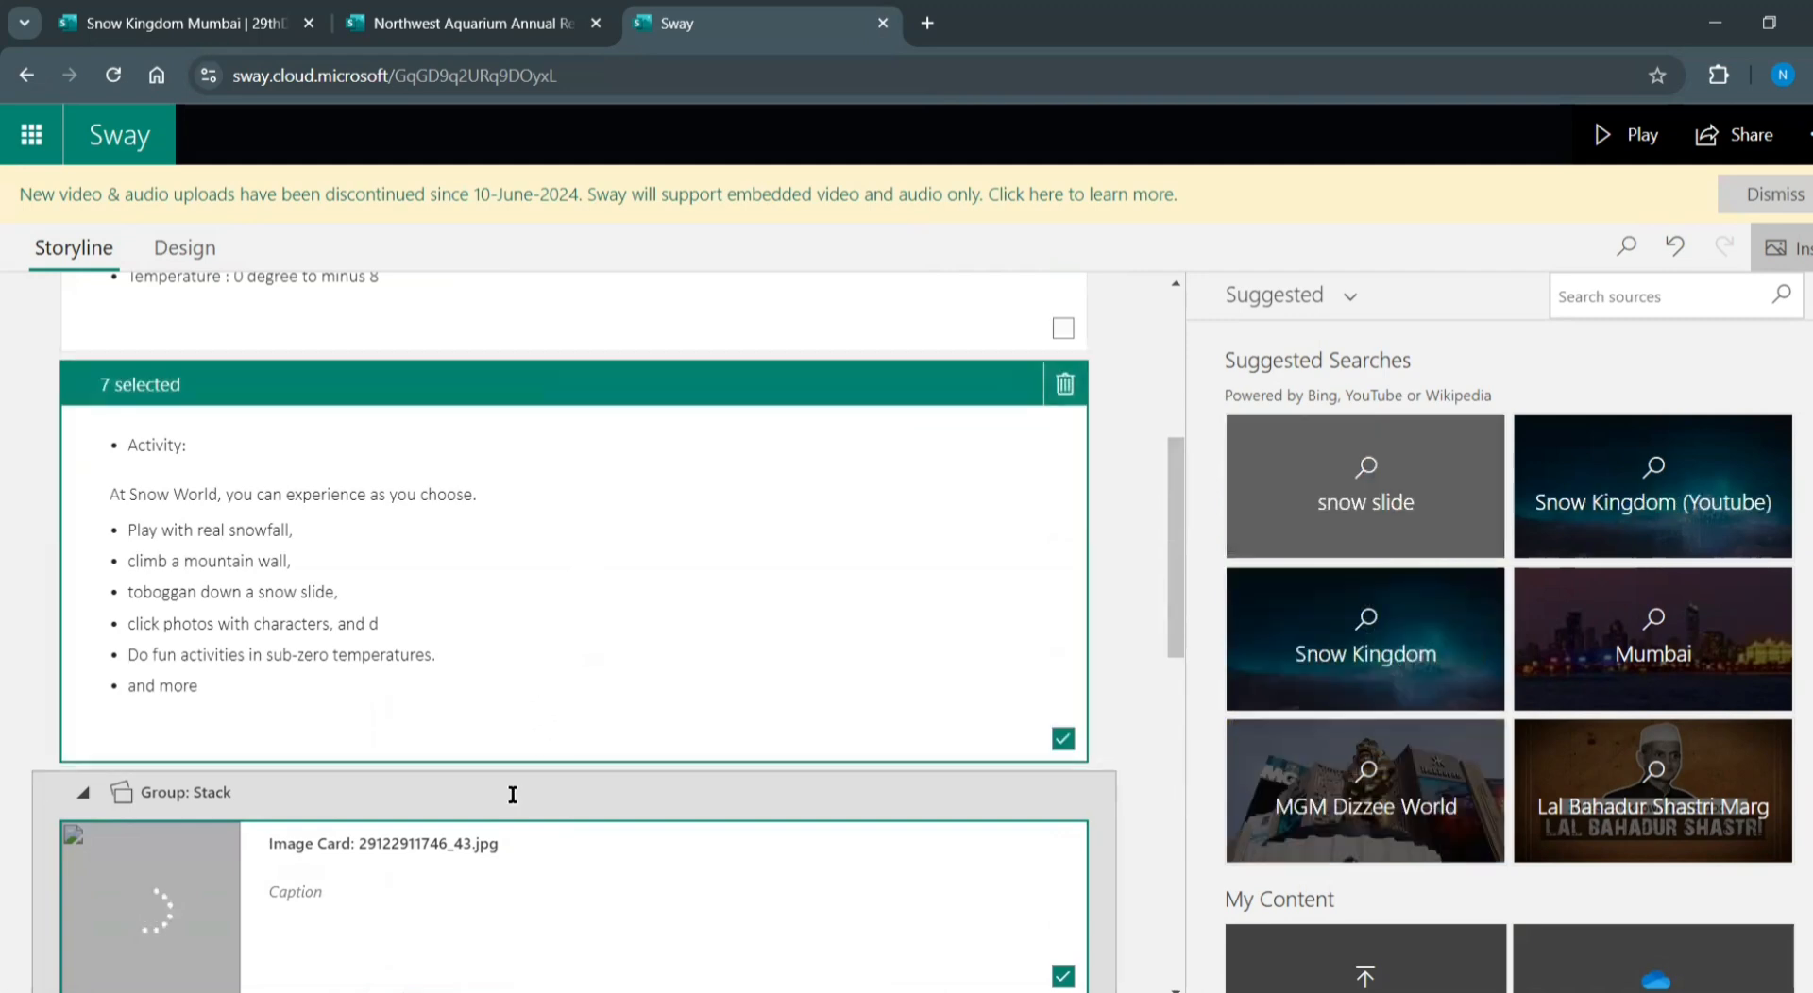
pyautogui.click(513, 795)
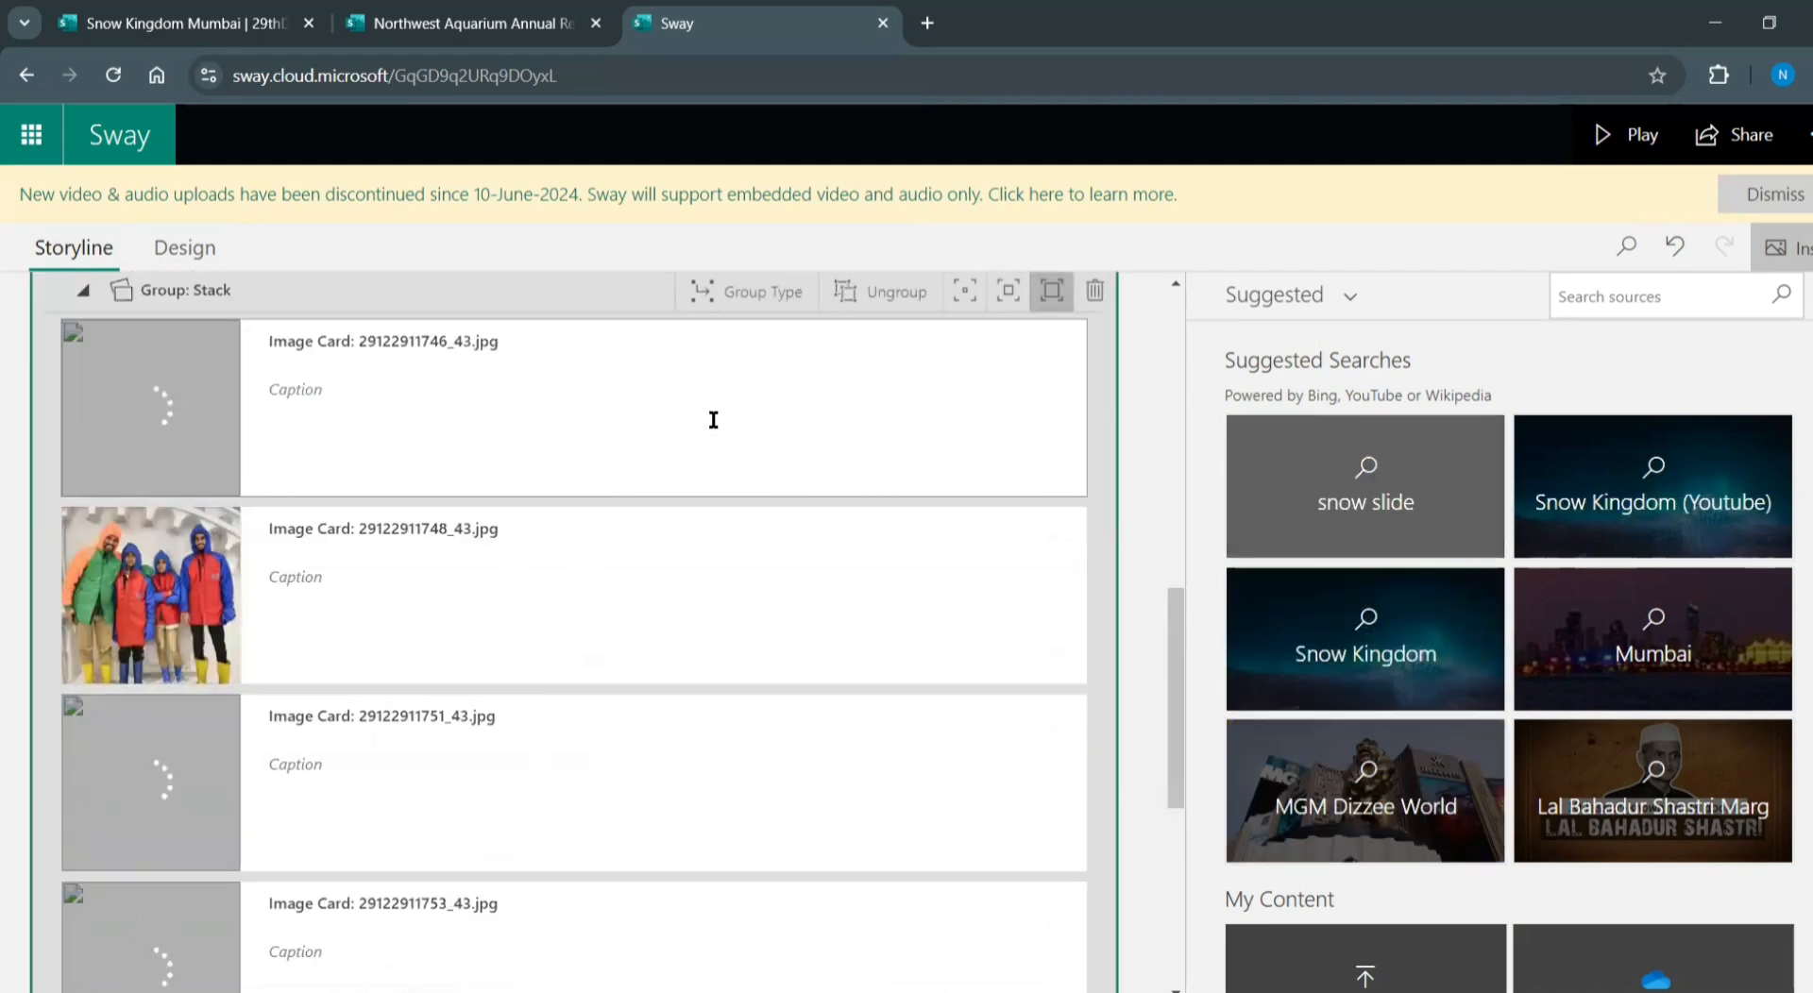
pyautogui.scroll(3, 710, 415)
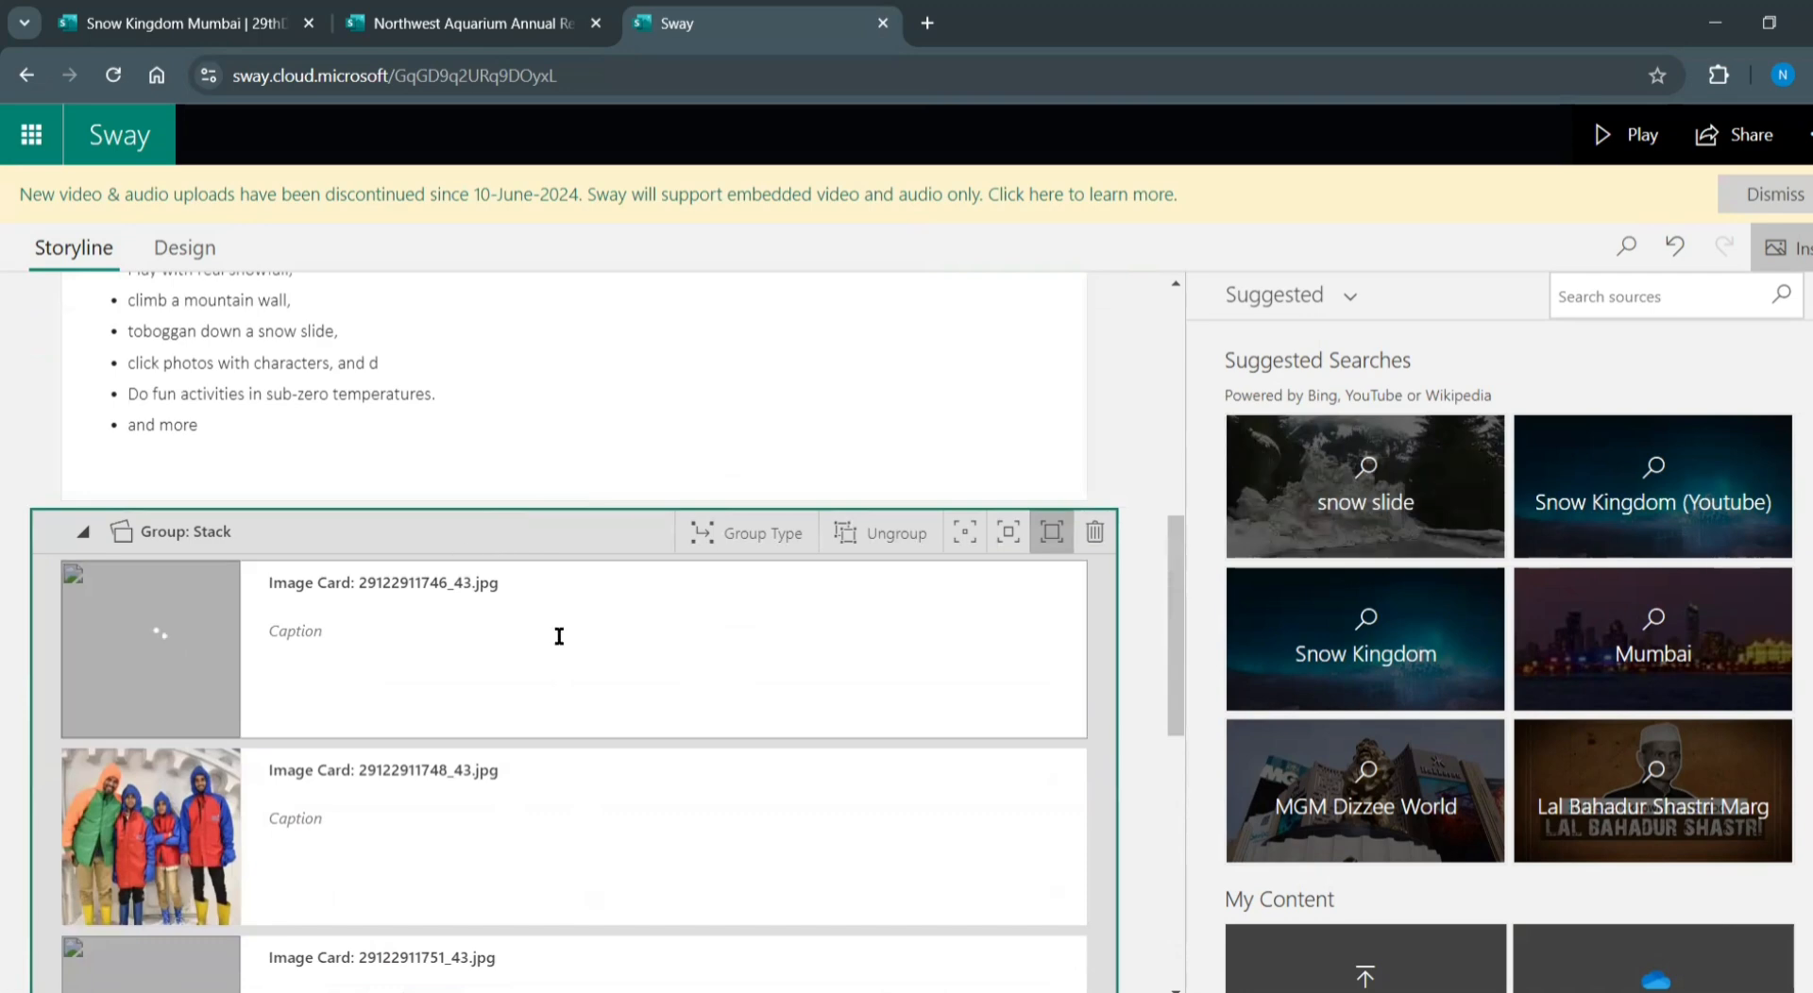
pyautogui.scroll(-3, 563, 652)
pyautogui.scroll(4, 570, 694)
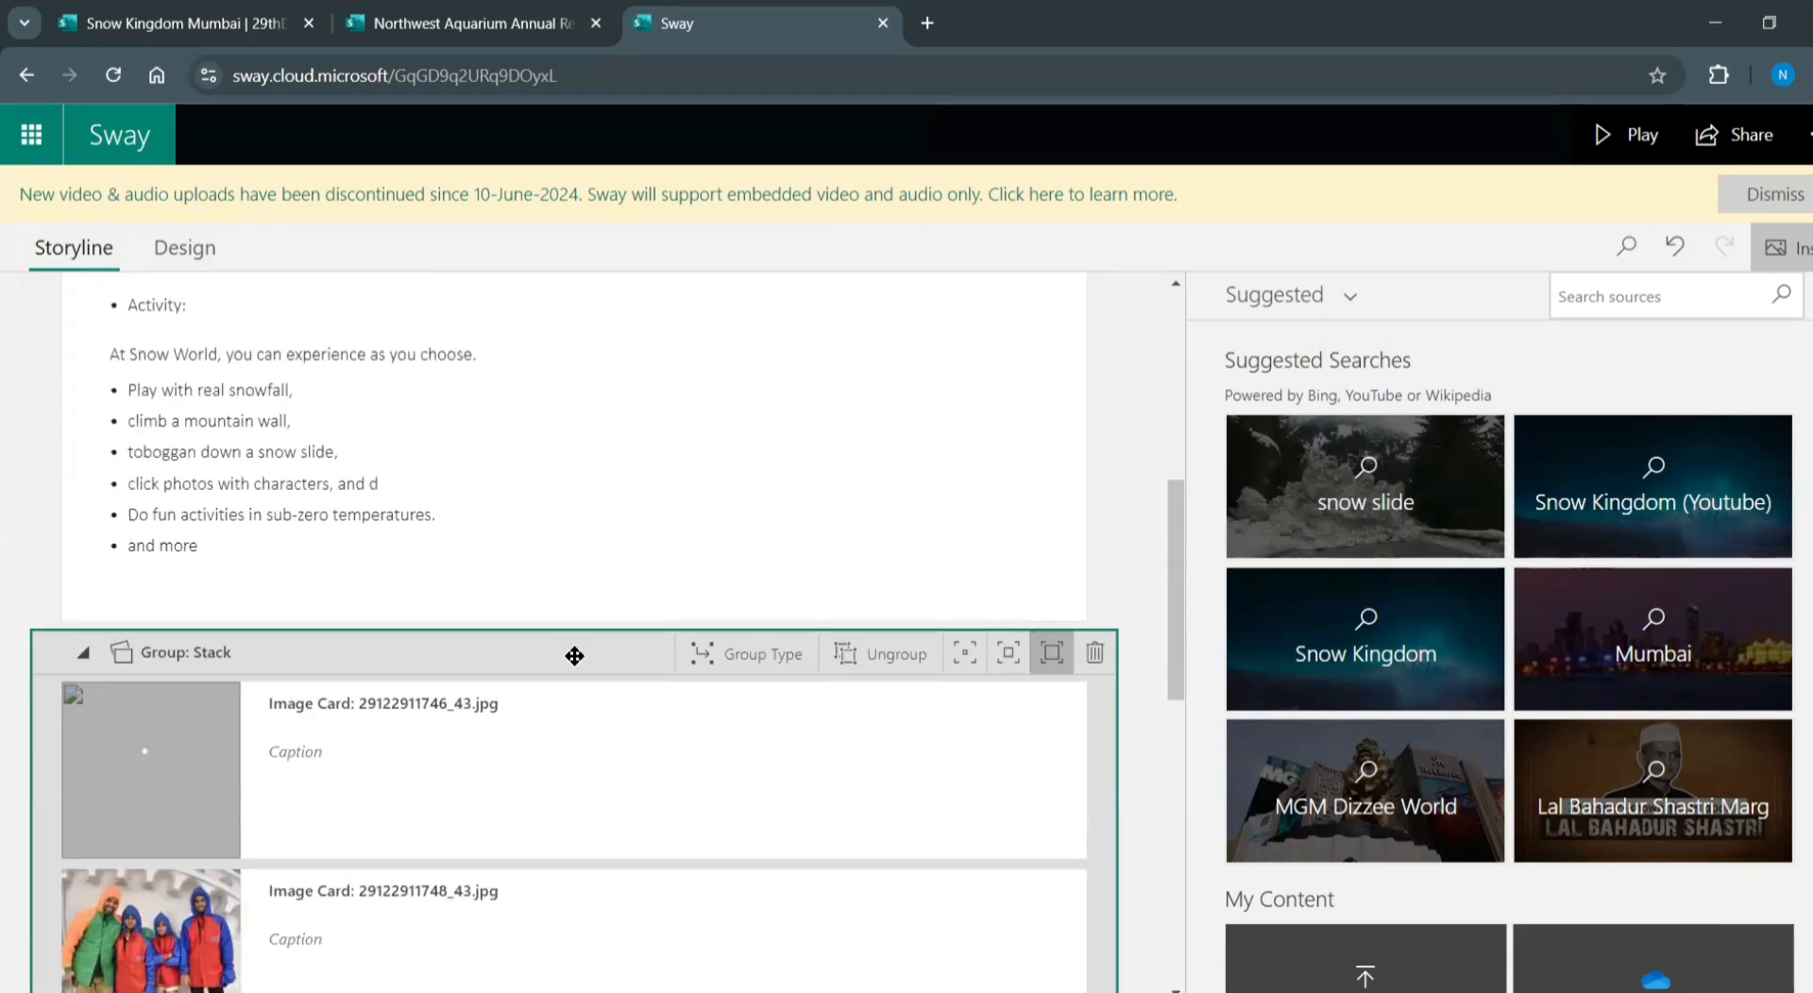
# Collapse and re-expand the Stack group, and check whether the remaining photos have finished loading
pyautogui.click(188, 663)
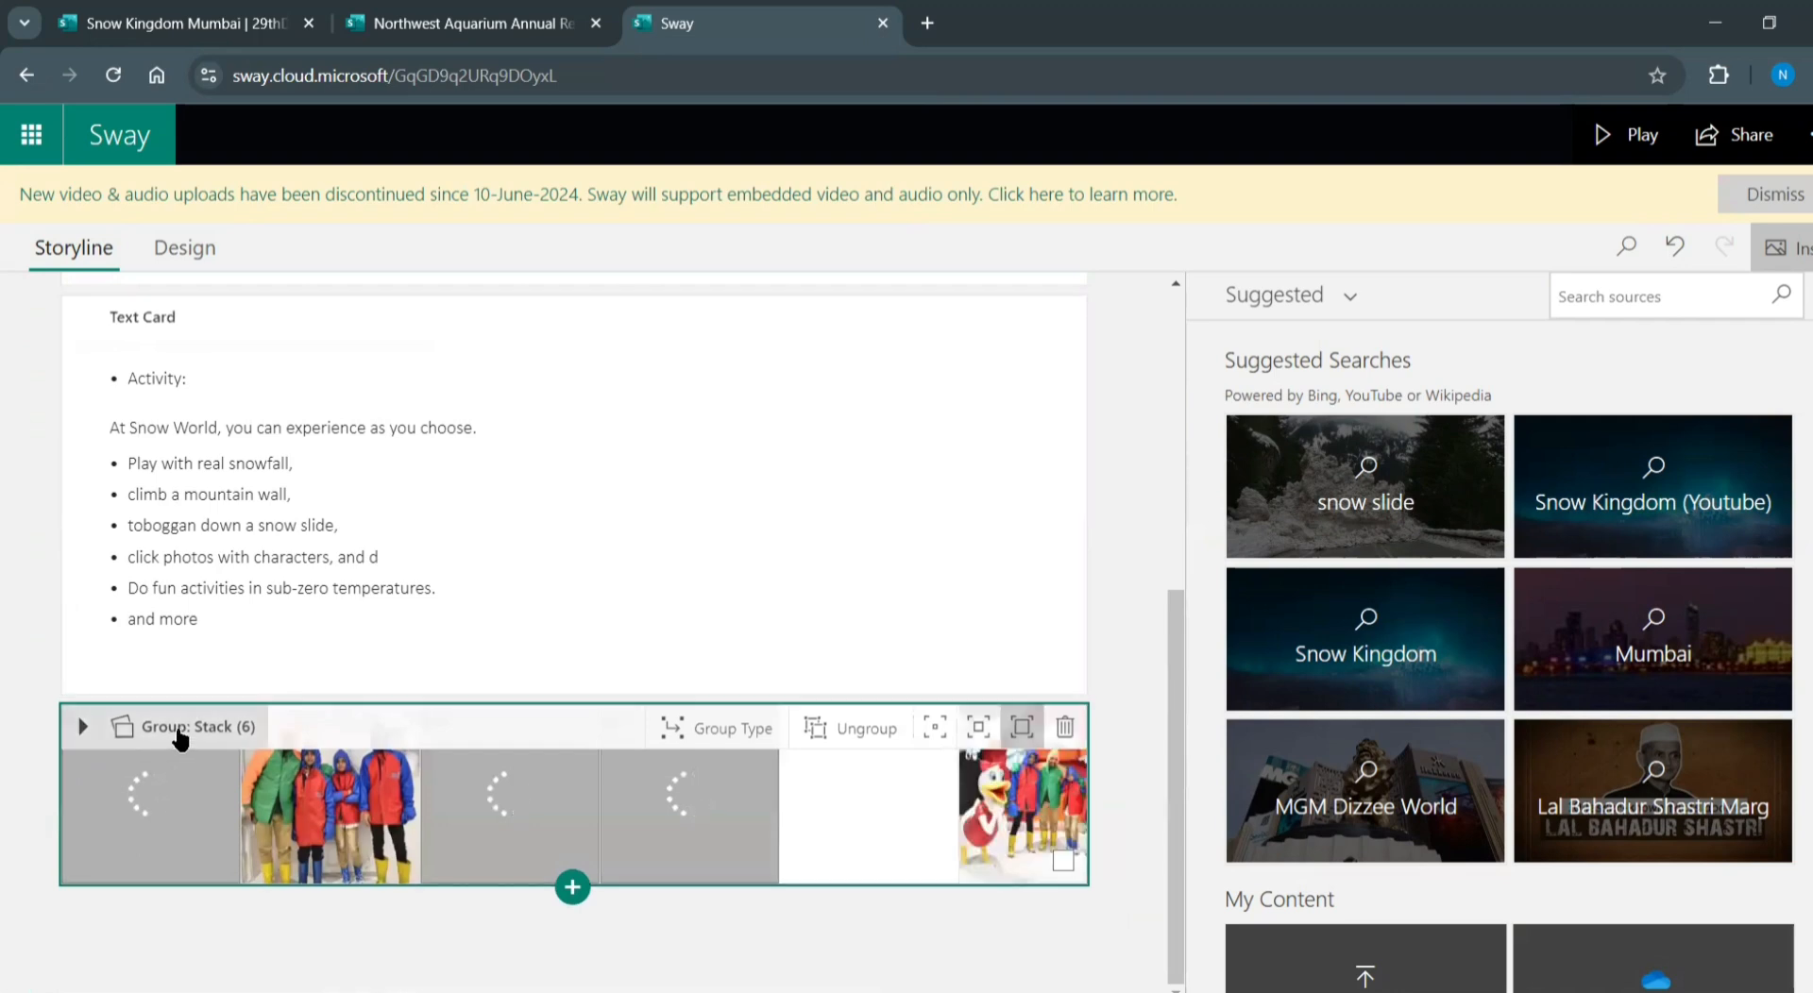
pyautogui.click(194, 738)
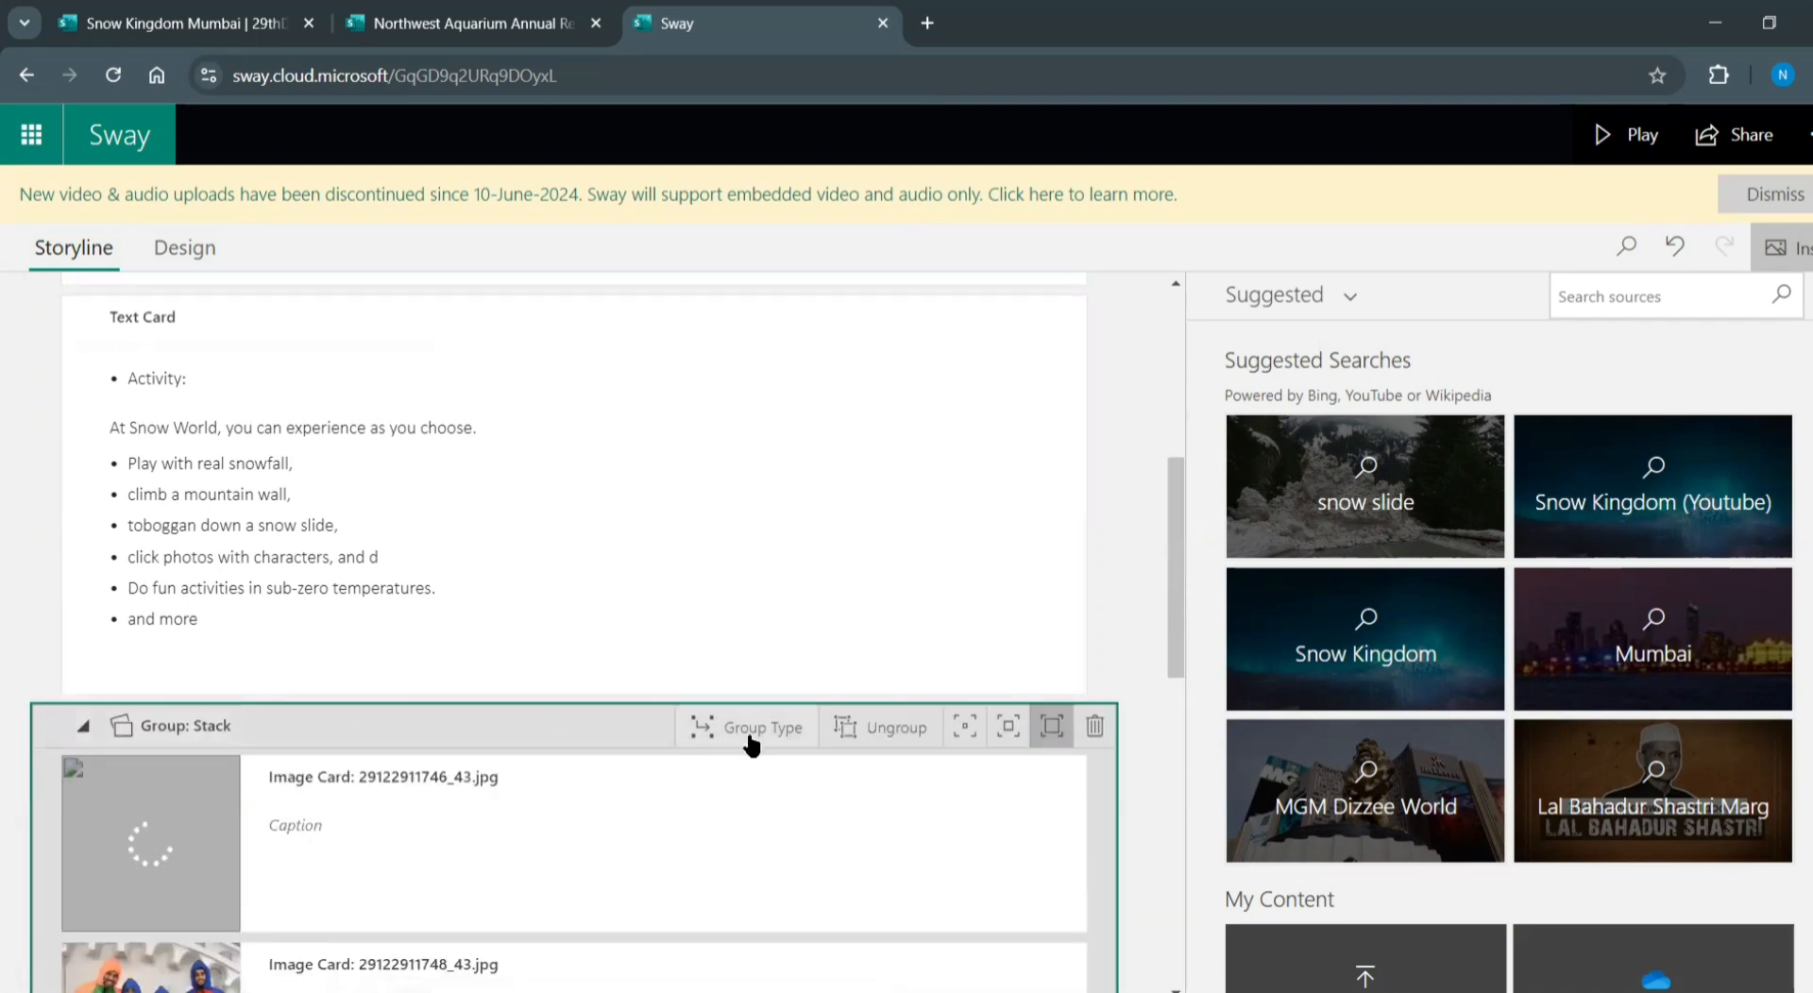
pyautogui.scroll(-6, 563, 753)
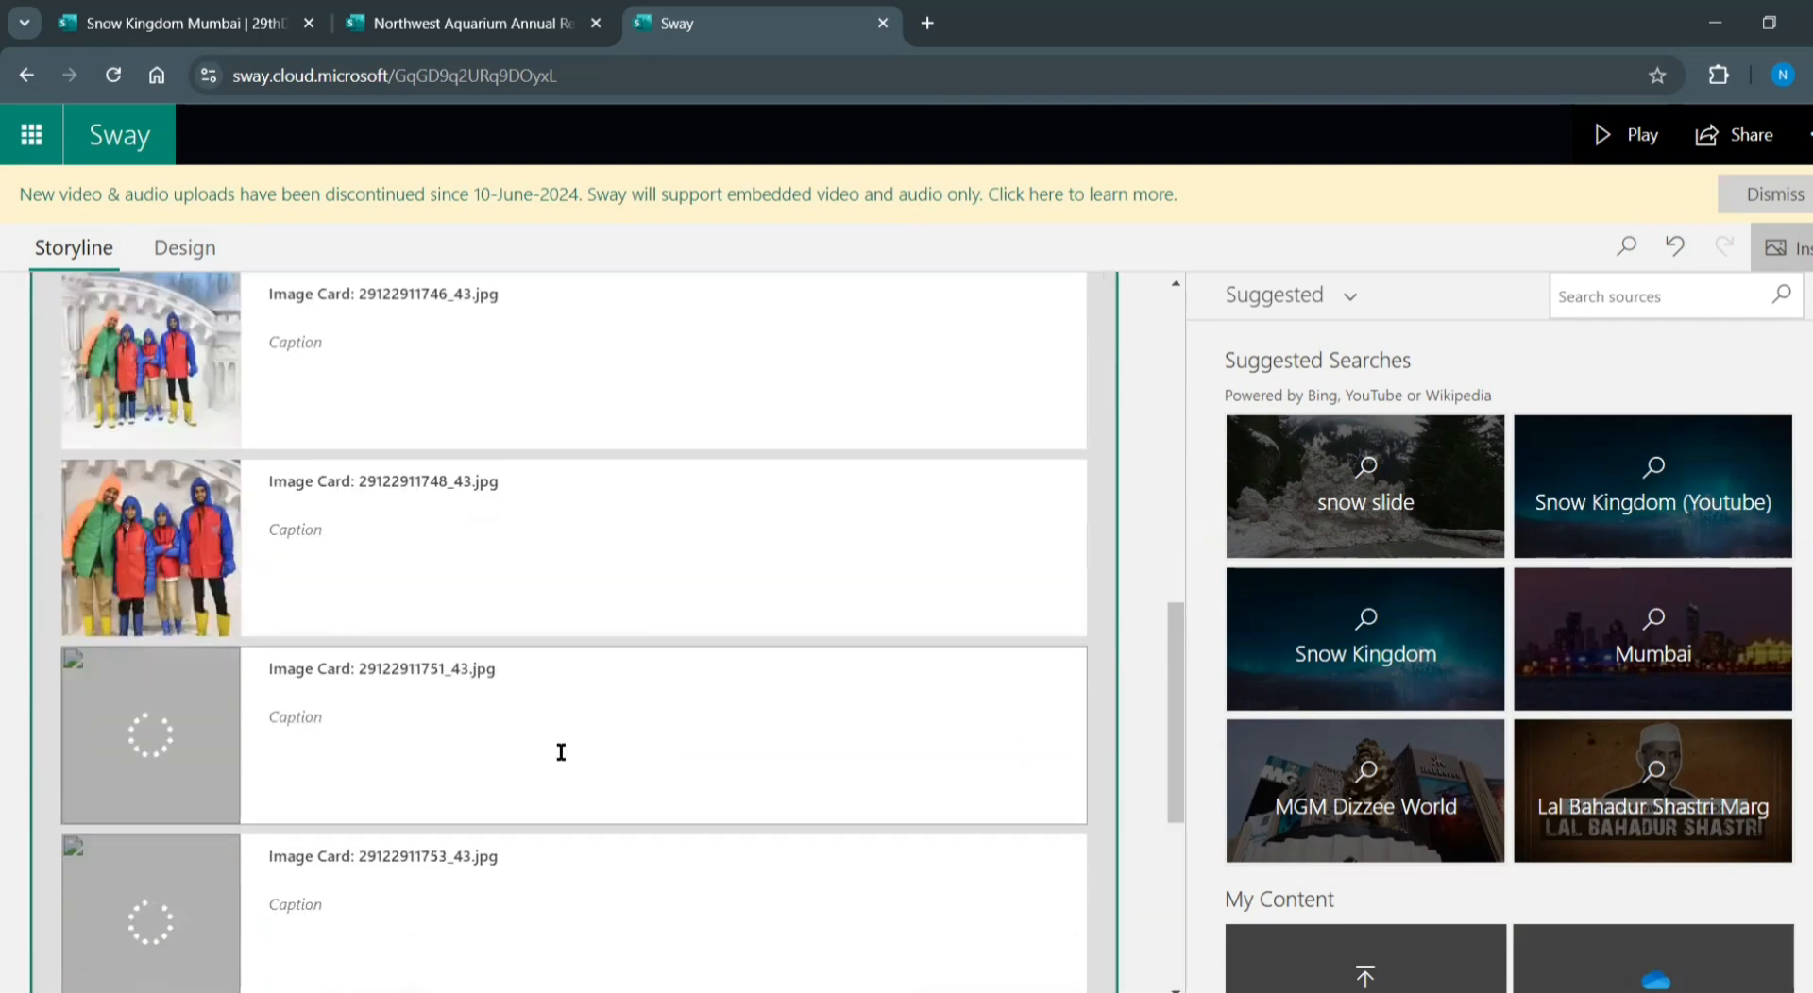
pyautogui.scroll(-3, 561, 753)
pyautogui.scroll(4, 561, 753)
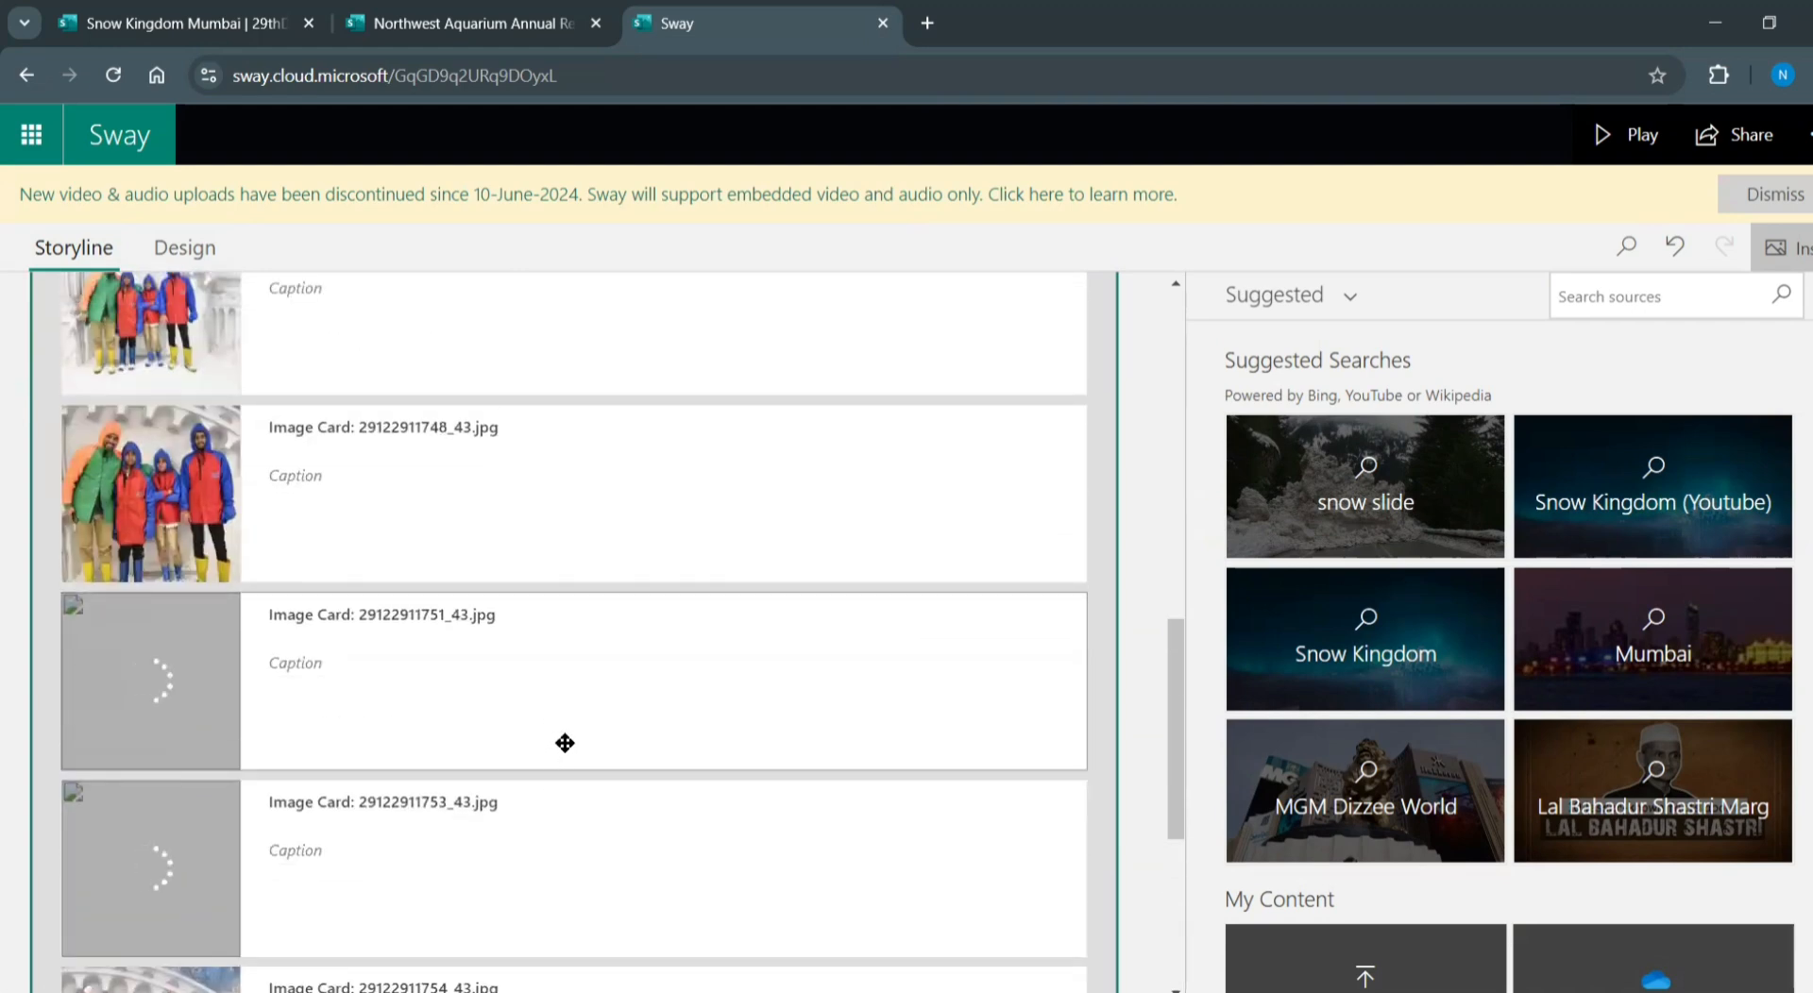
pyautogui.scroll(-4, 579, 740)
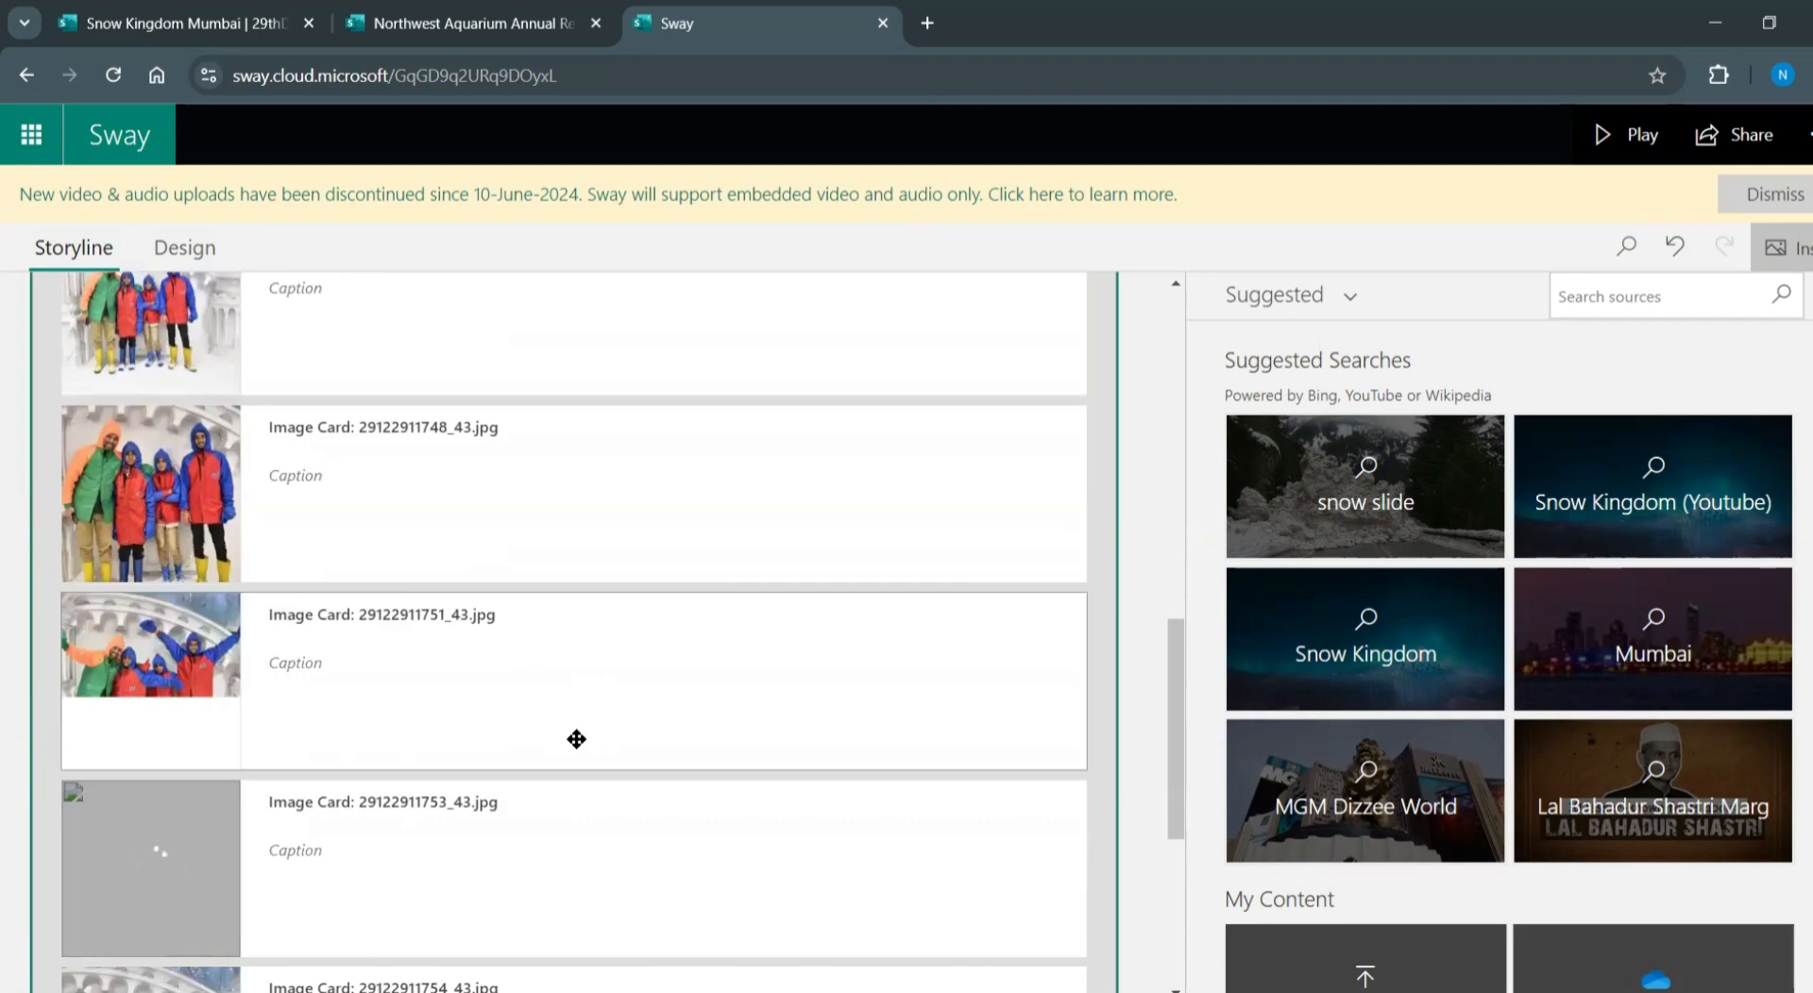
pyautogui.scroll(5, 590, 725)
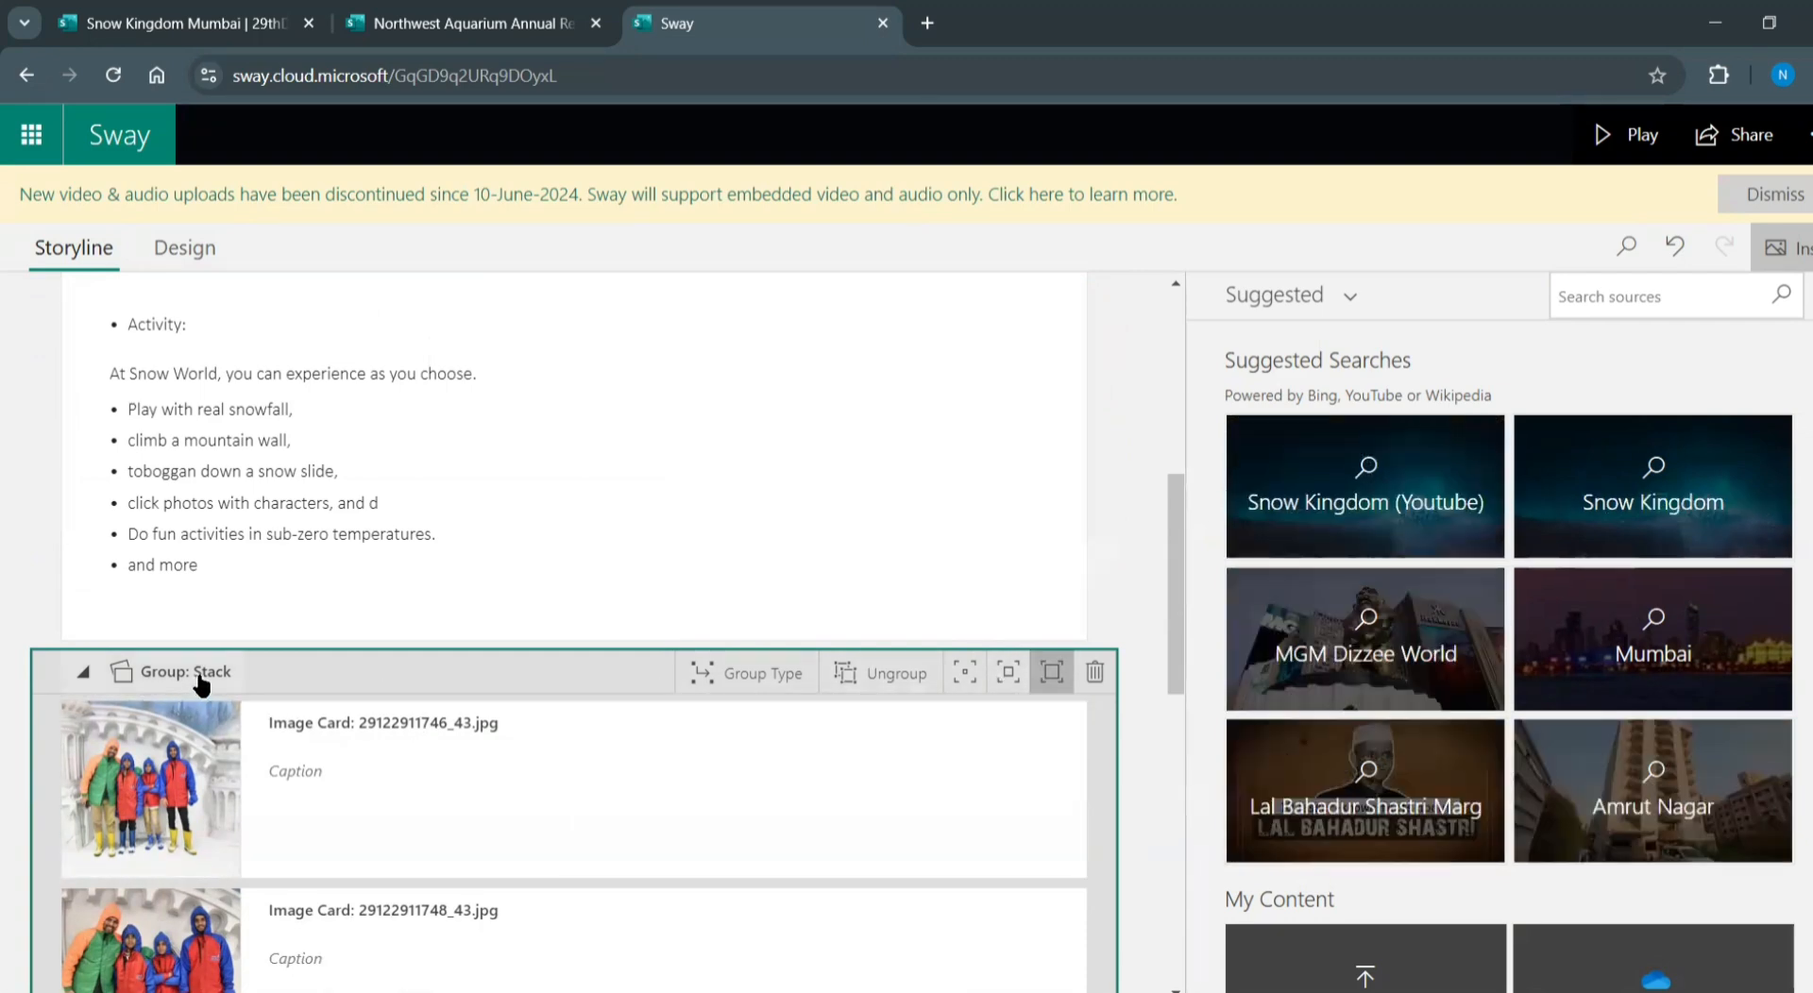
# Try the Automatic group type on the photo group, look over the other layouts, and set it back to Stack
pyautogui.click(698, 674)
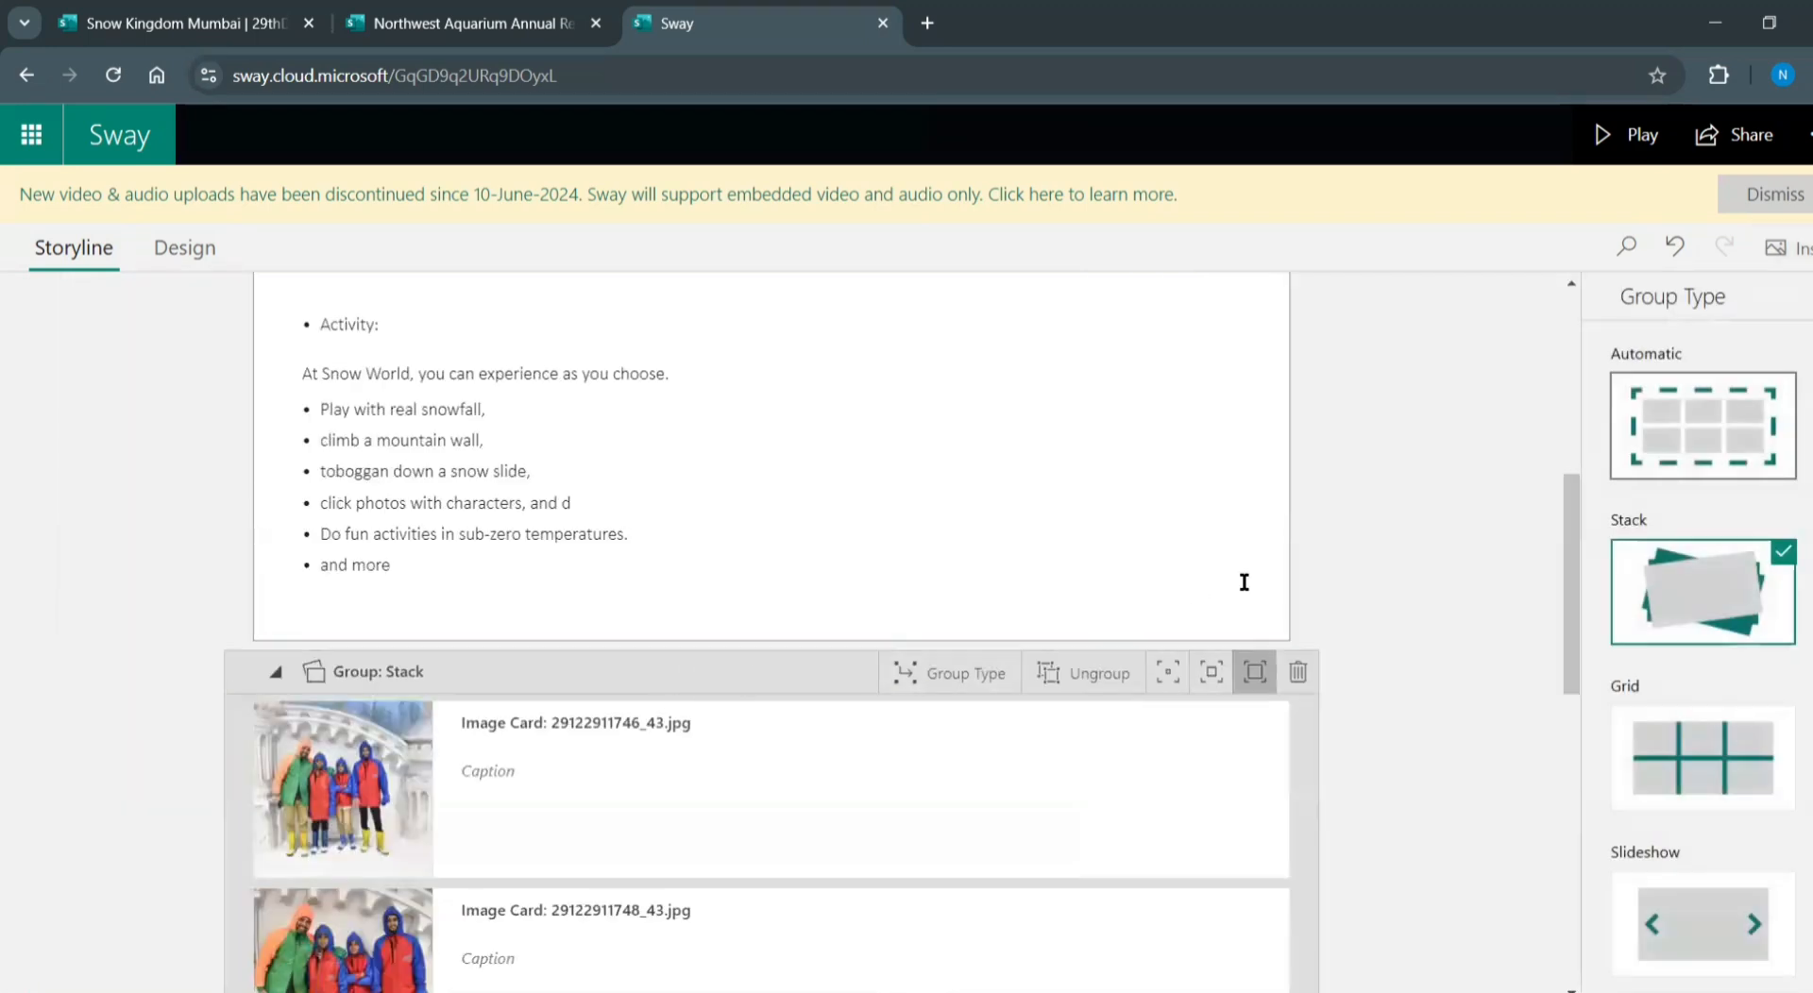
pyautogui.click(1649, 447)
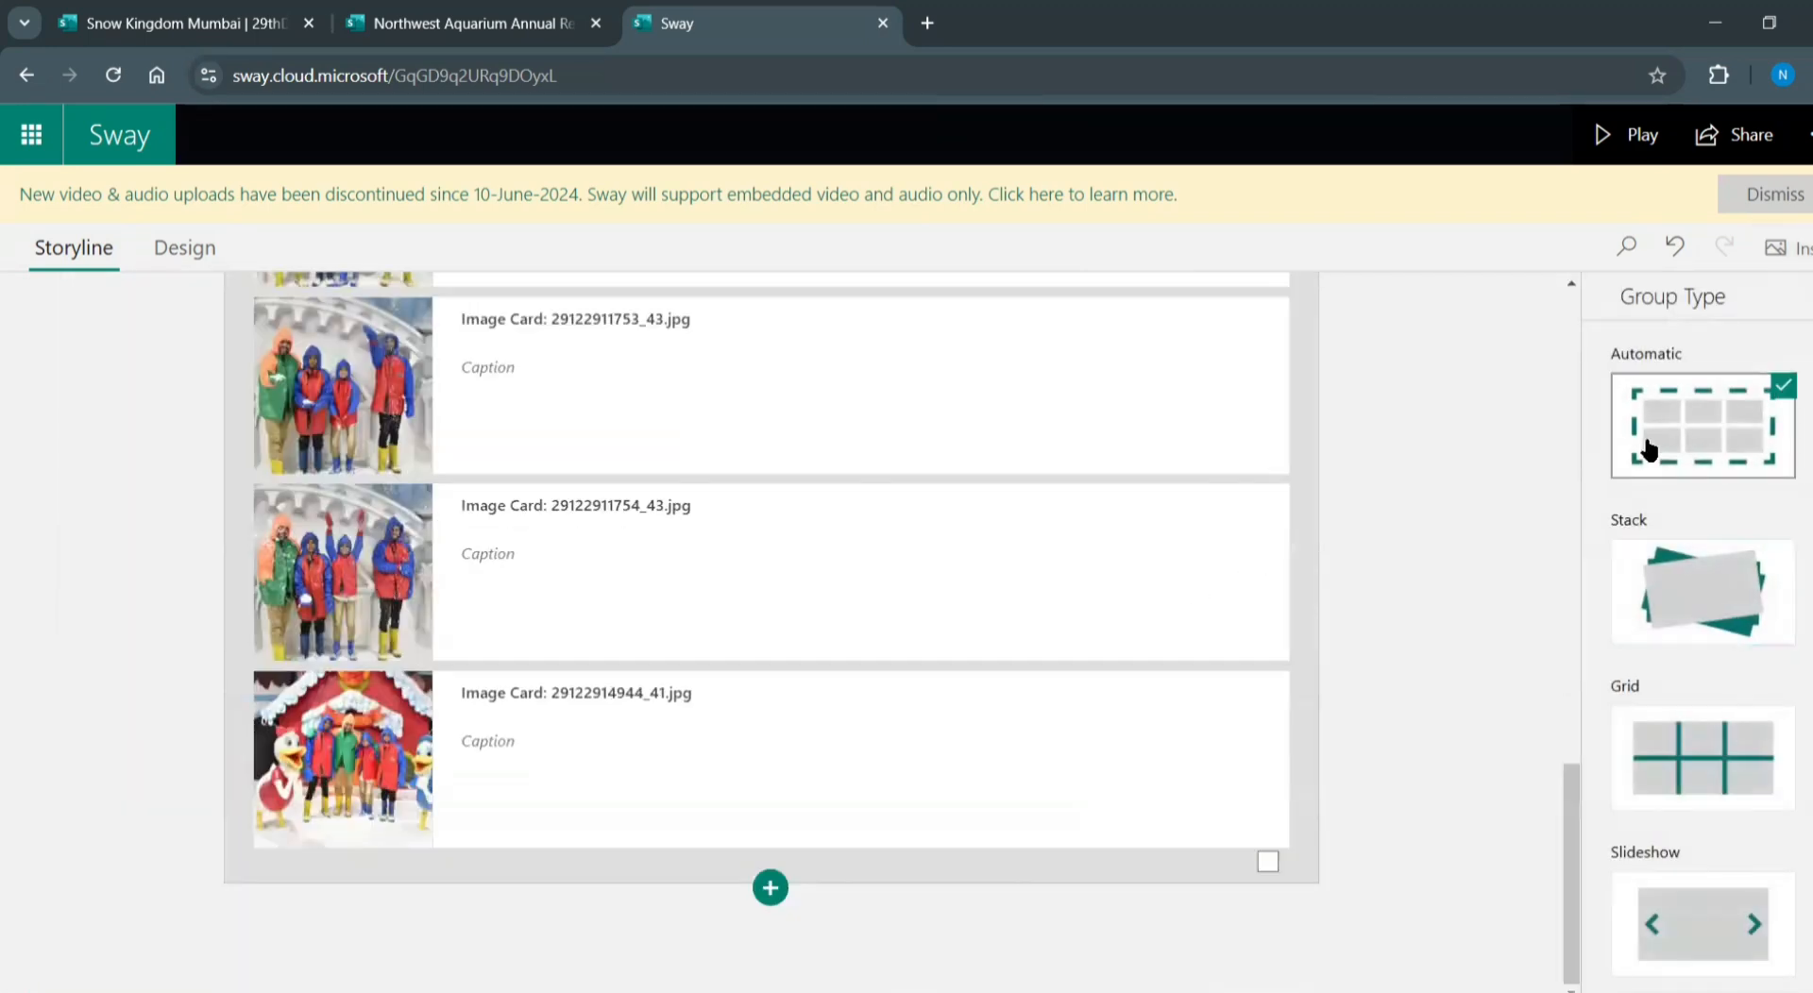
pyautogui.scroll(-3, 1716, 789)
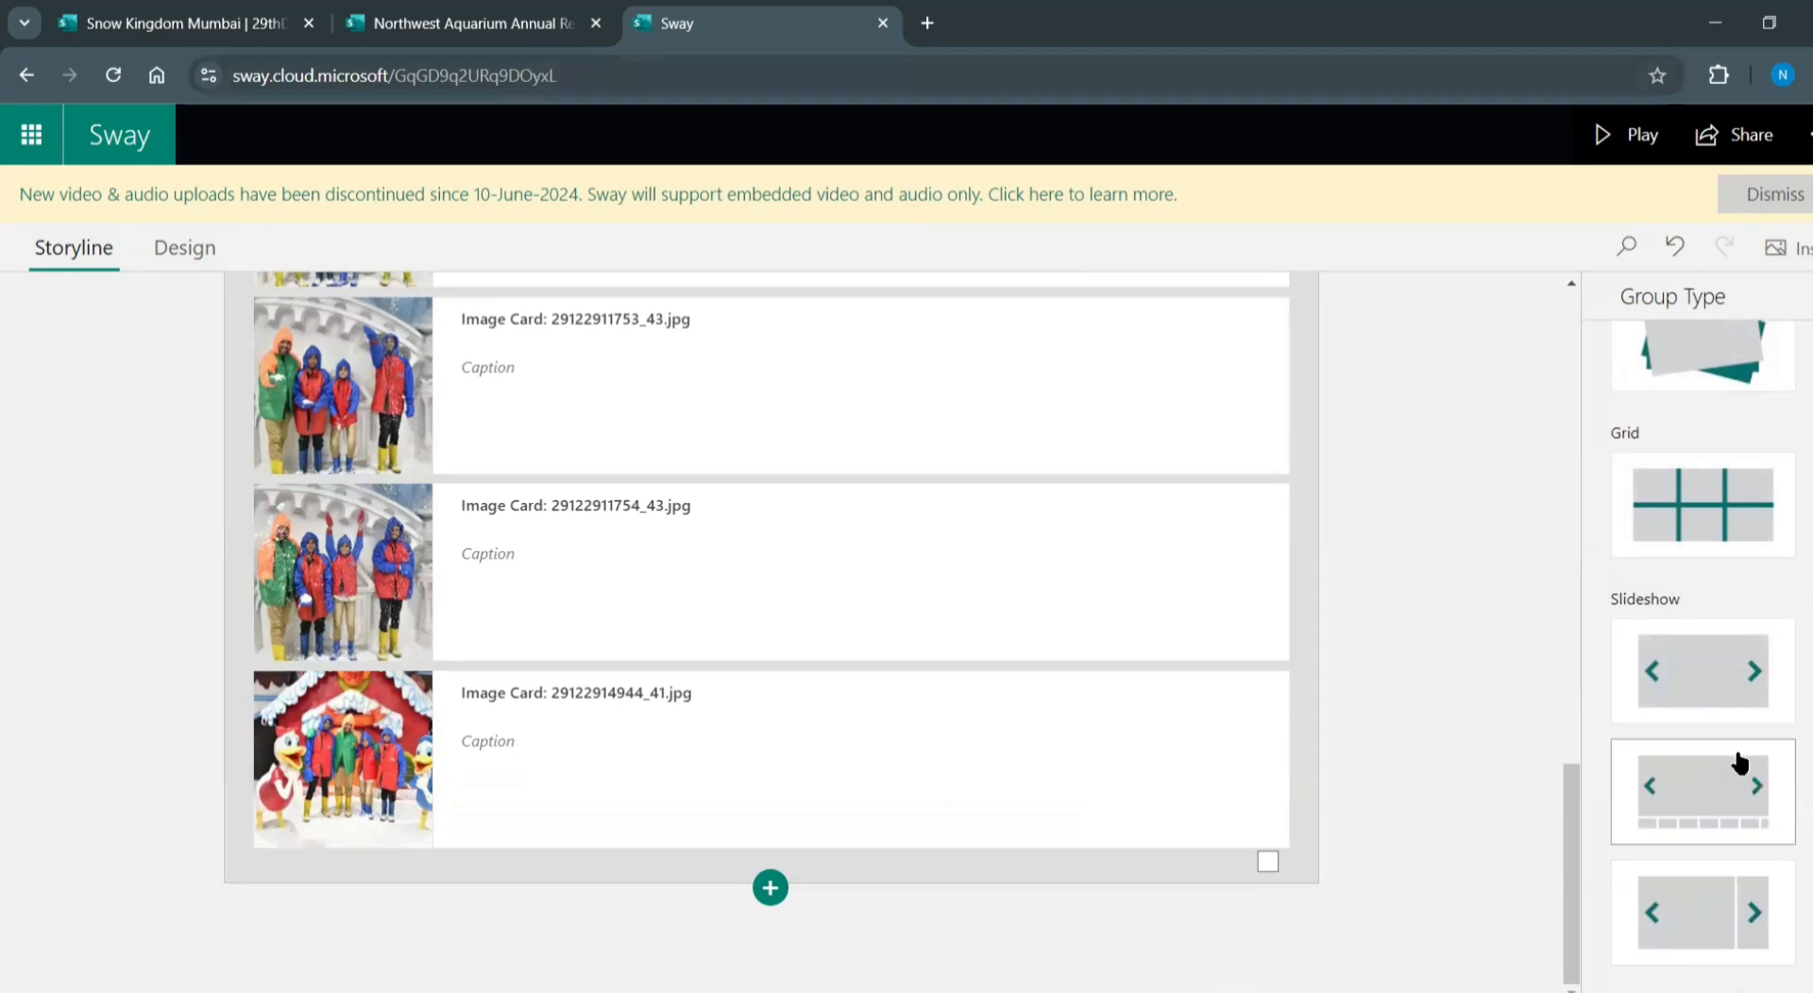
pyautogui.scroll(3, 1741, 763)
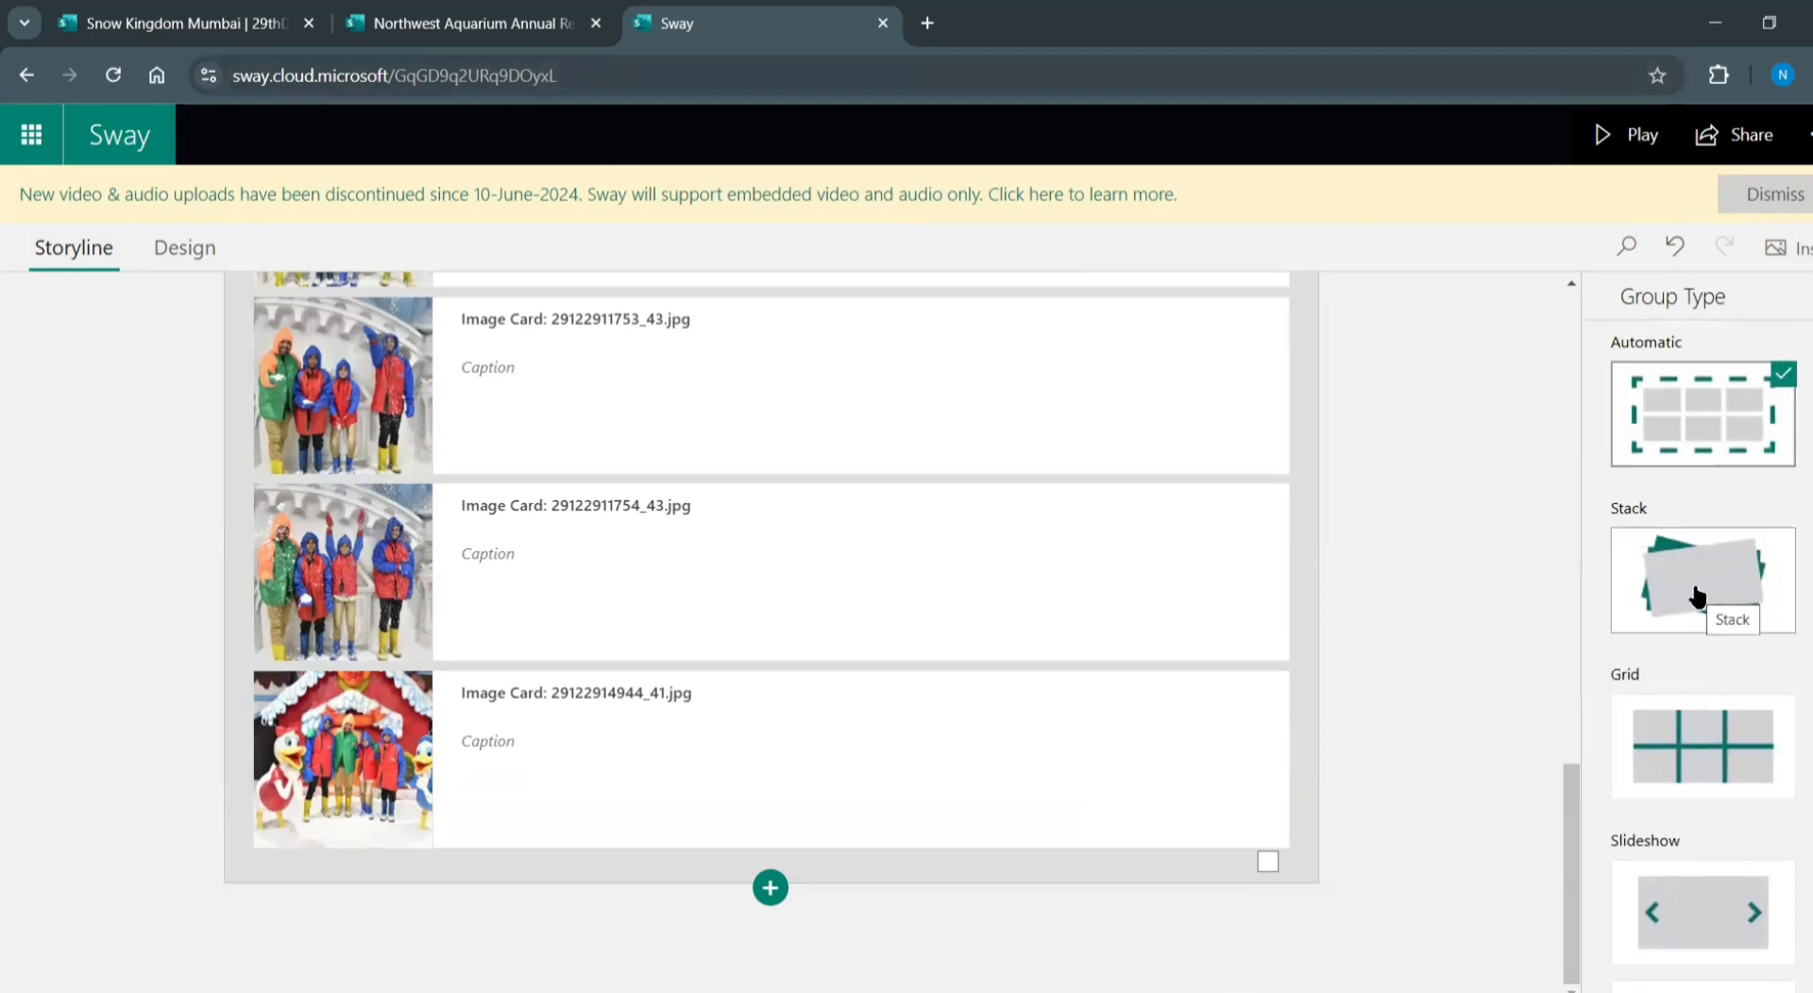
pyautogui.scroll(1, 1672, 472)
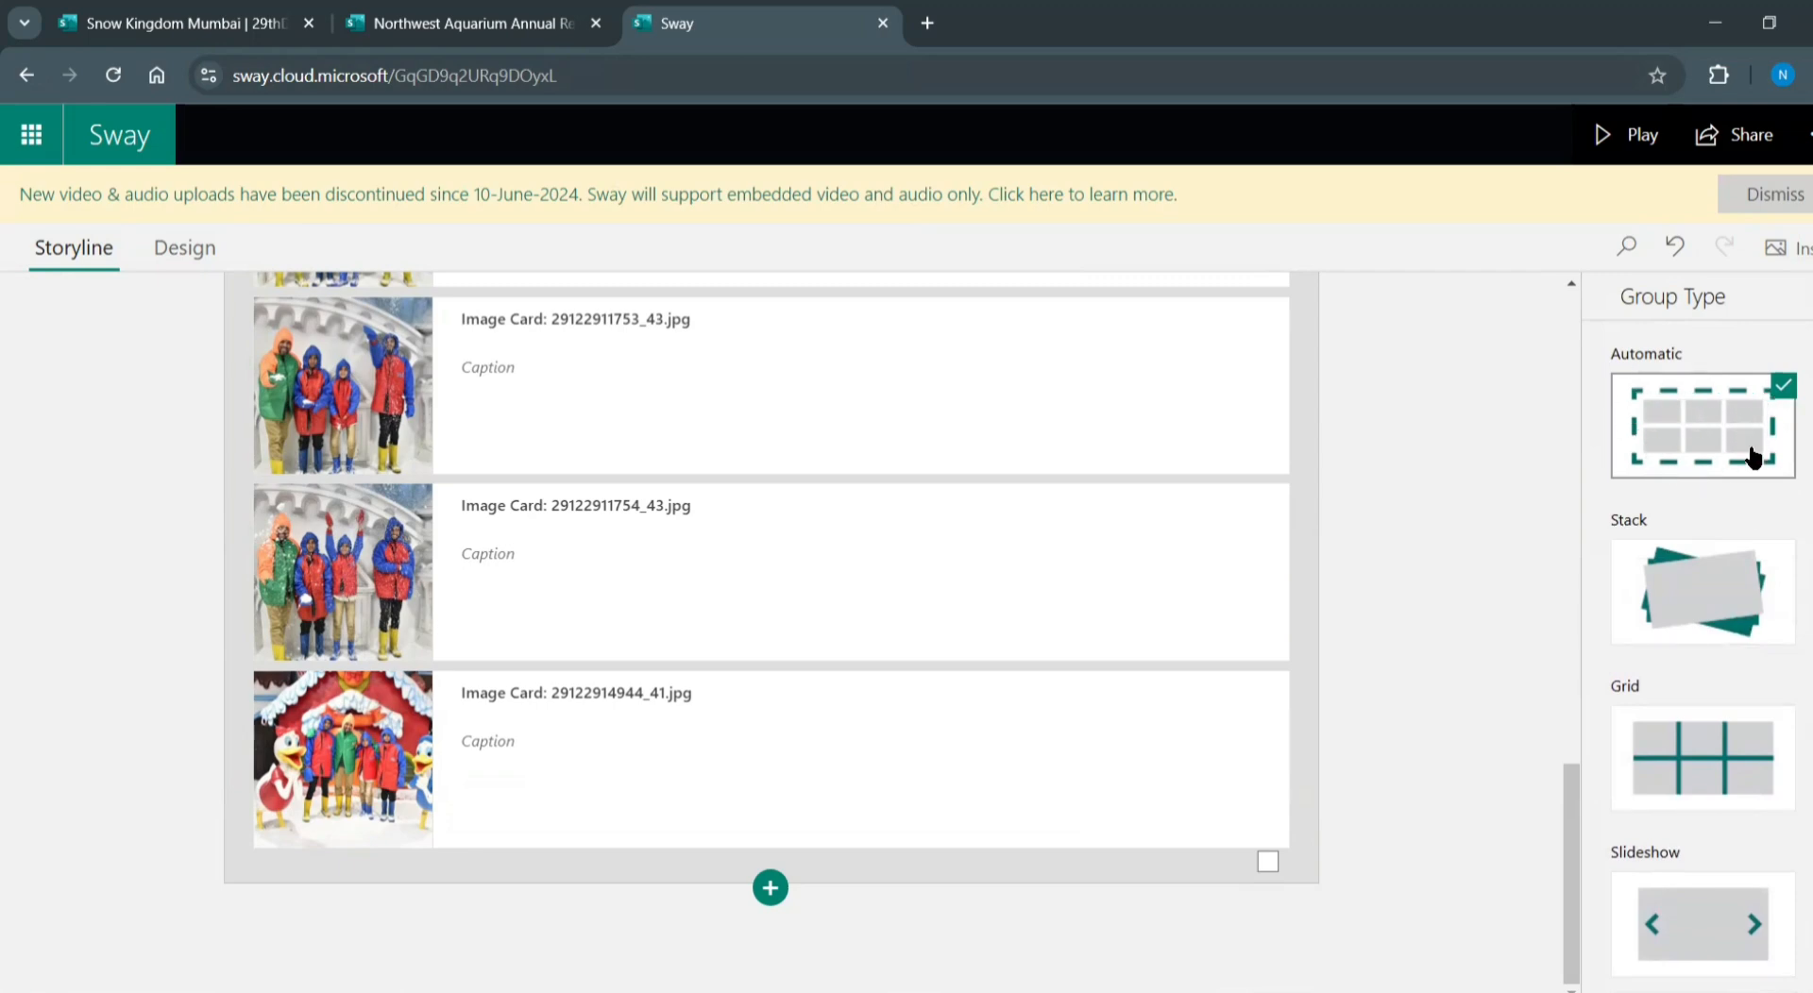
pyautogui.click(1667, 601)
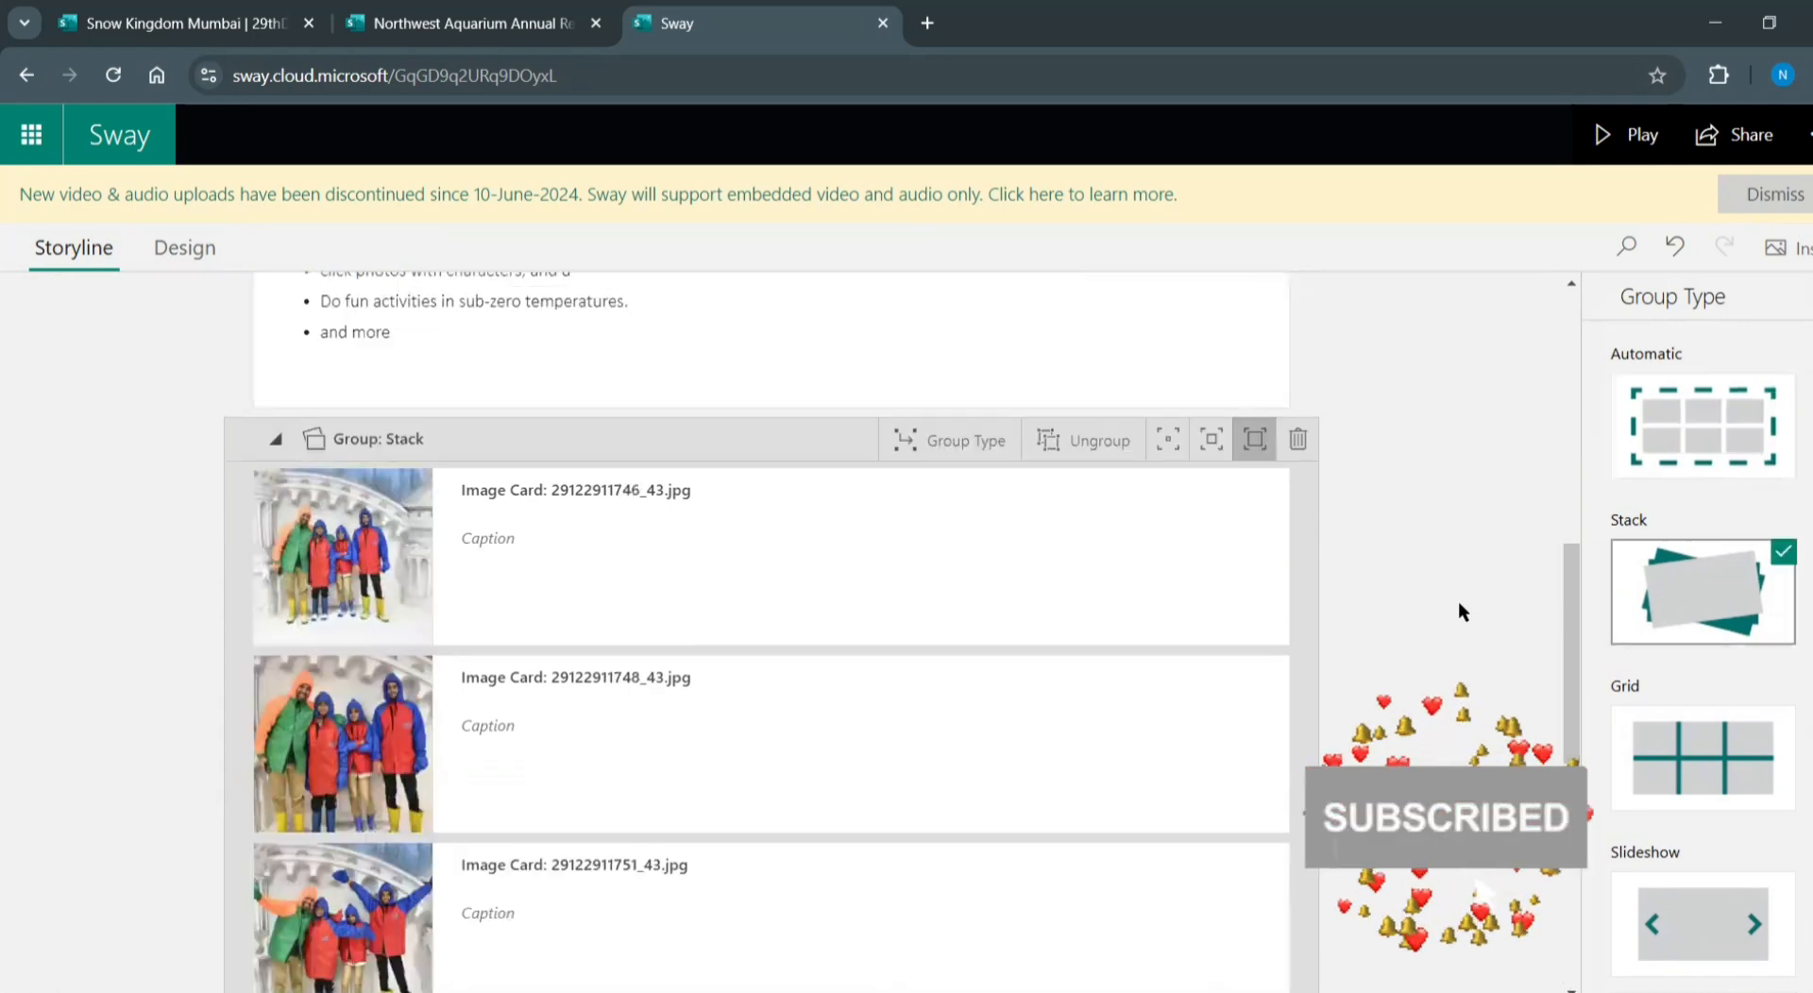
# Insert a text card between the Activity text card and the photo Stack group, containing the text "Part 1"
pyautogui.scroll(-10, 1360, 612)
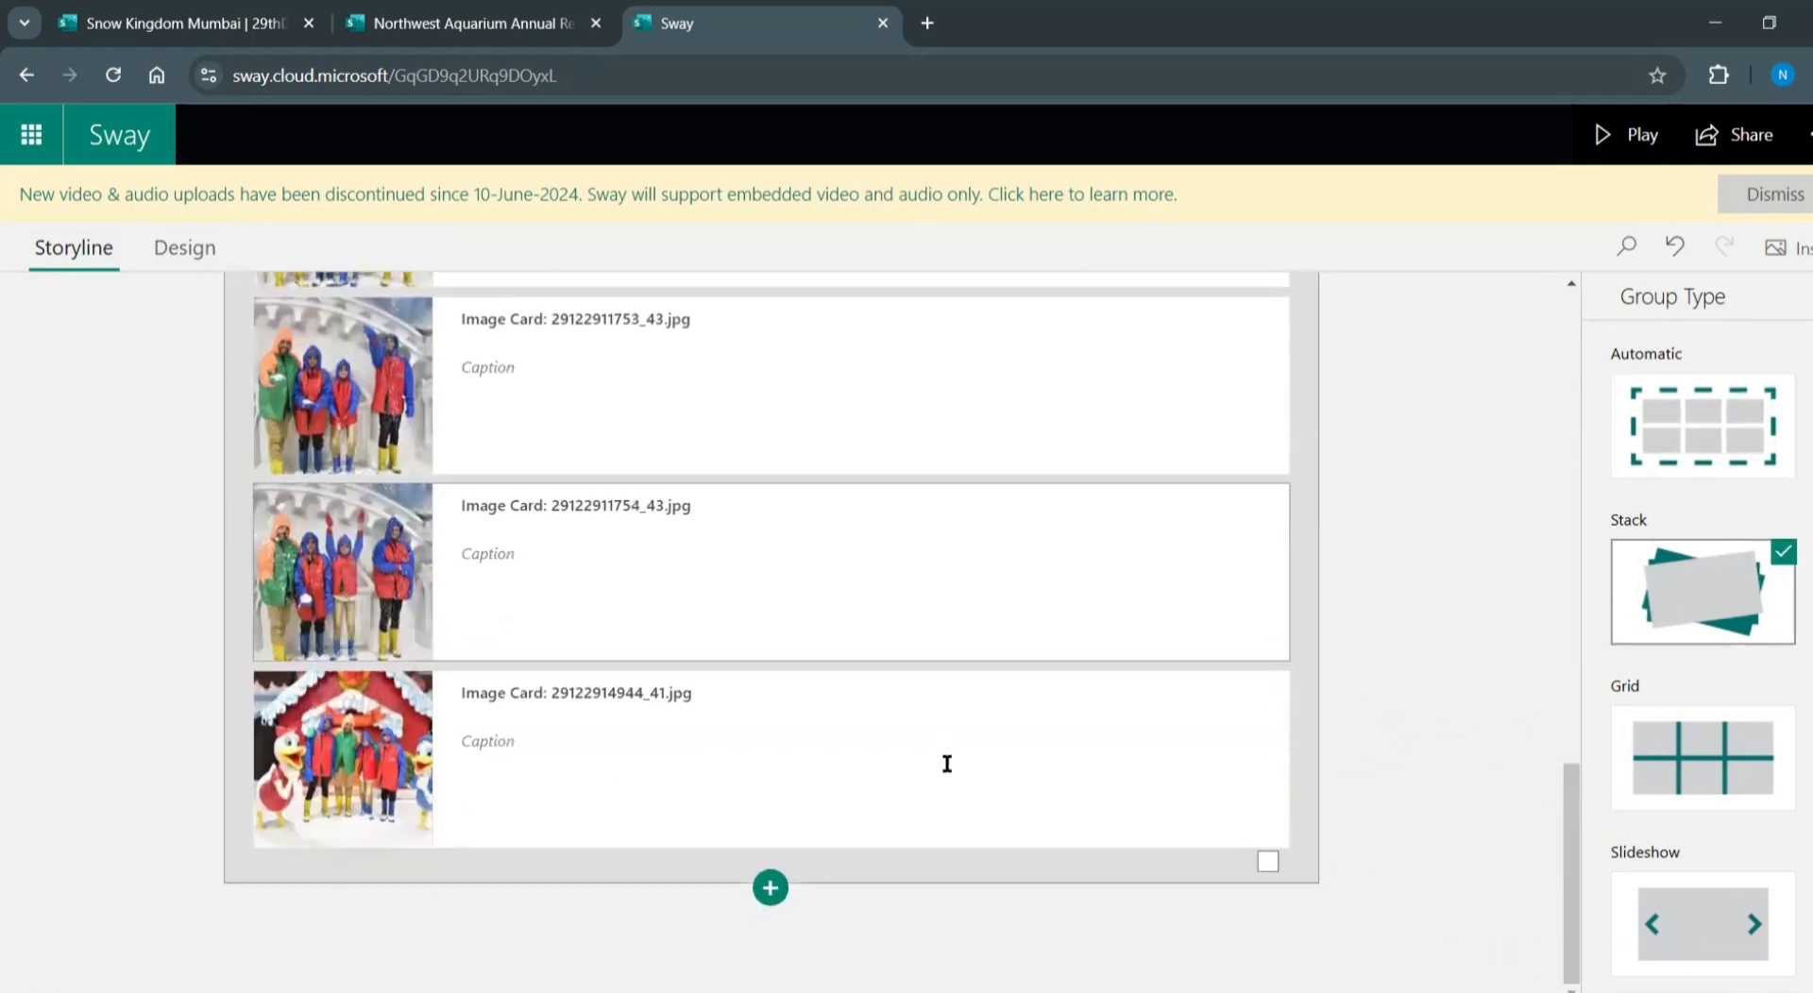
pyautogui.scroll(8, 798, 680)
pyautogui.scroll(-8, 796, 680)
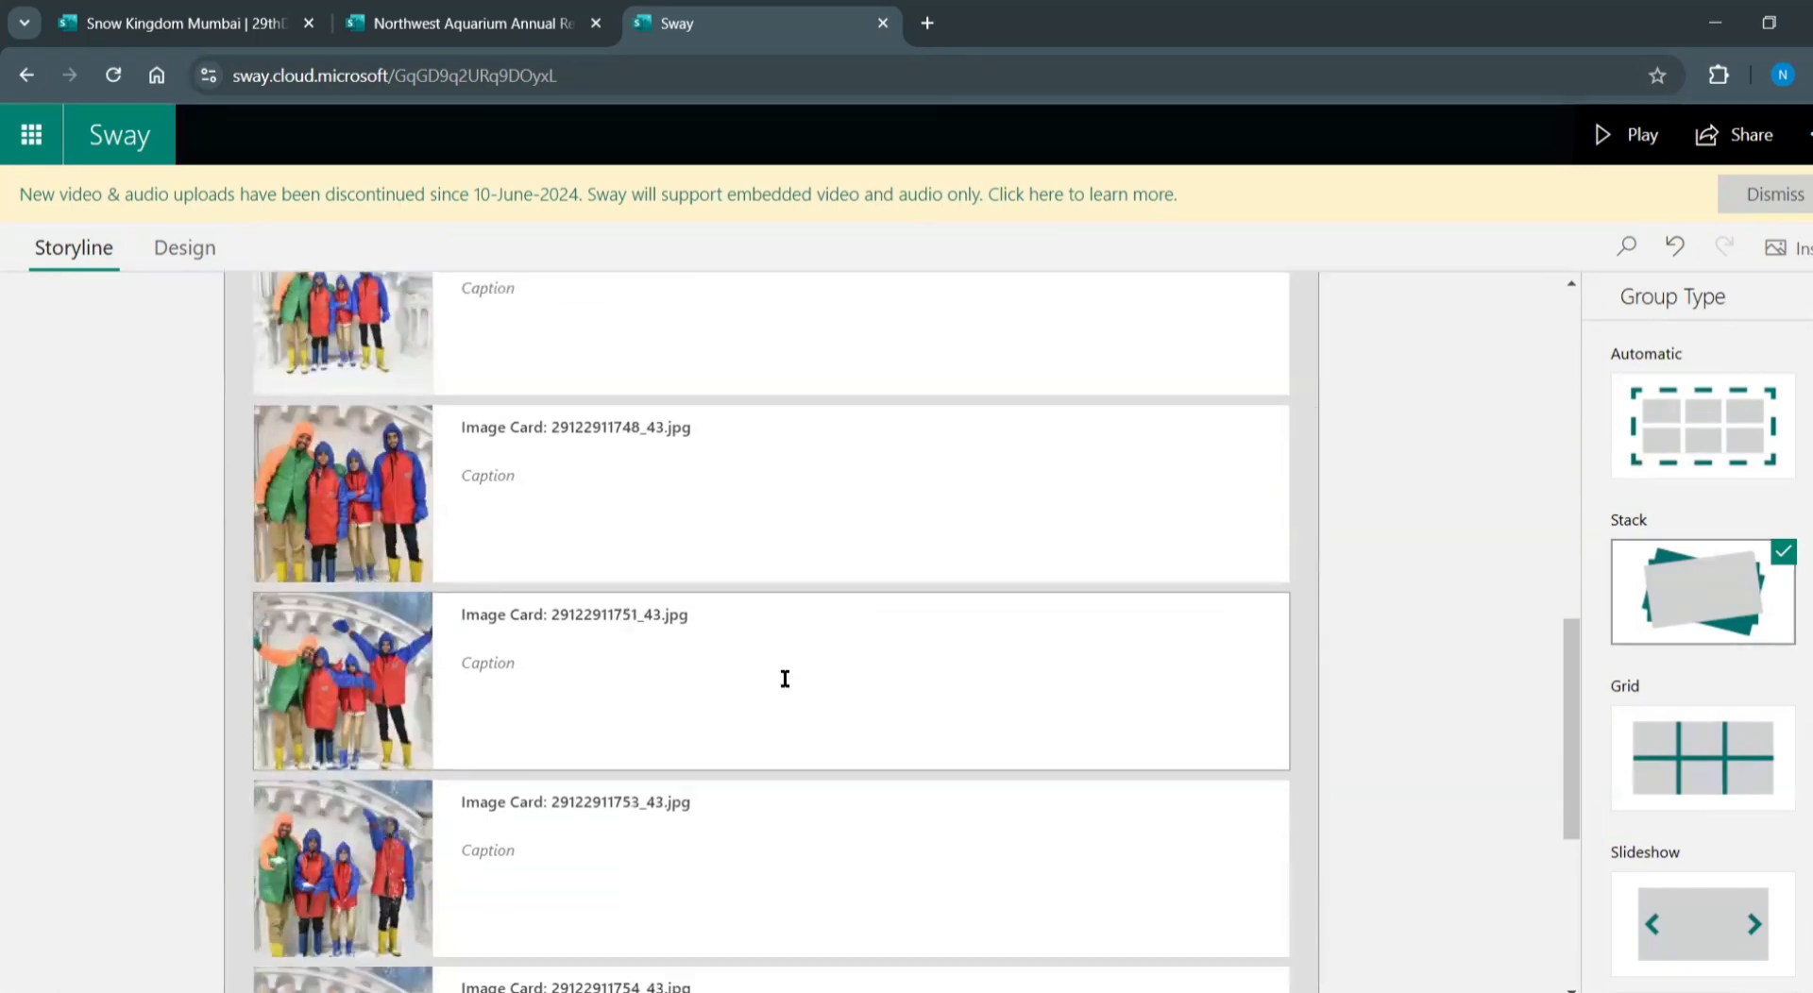
pyautogui.scroll(8, 893, 745)
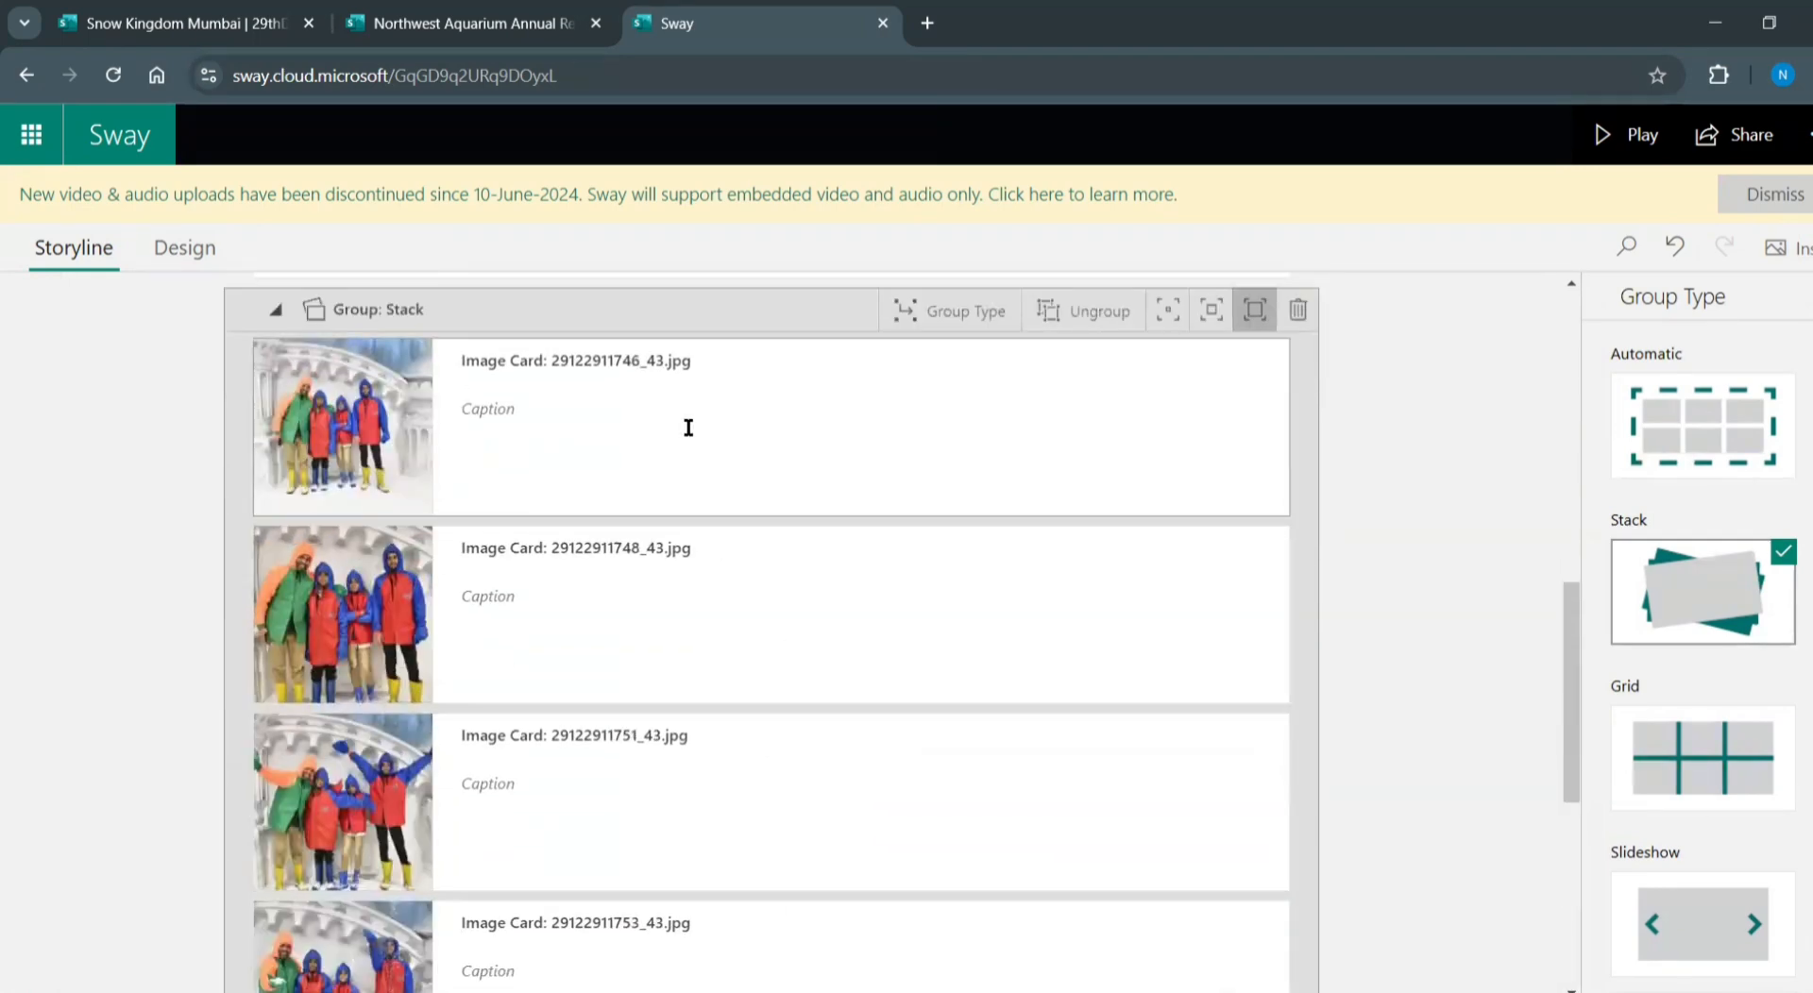
pyautogui.scroll(4, 689, 426)
pyautogui.click(776, 606)
pyautogui.click(905, 644)
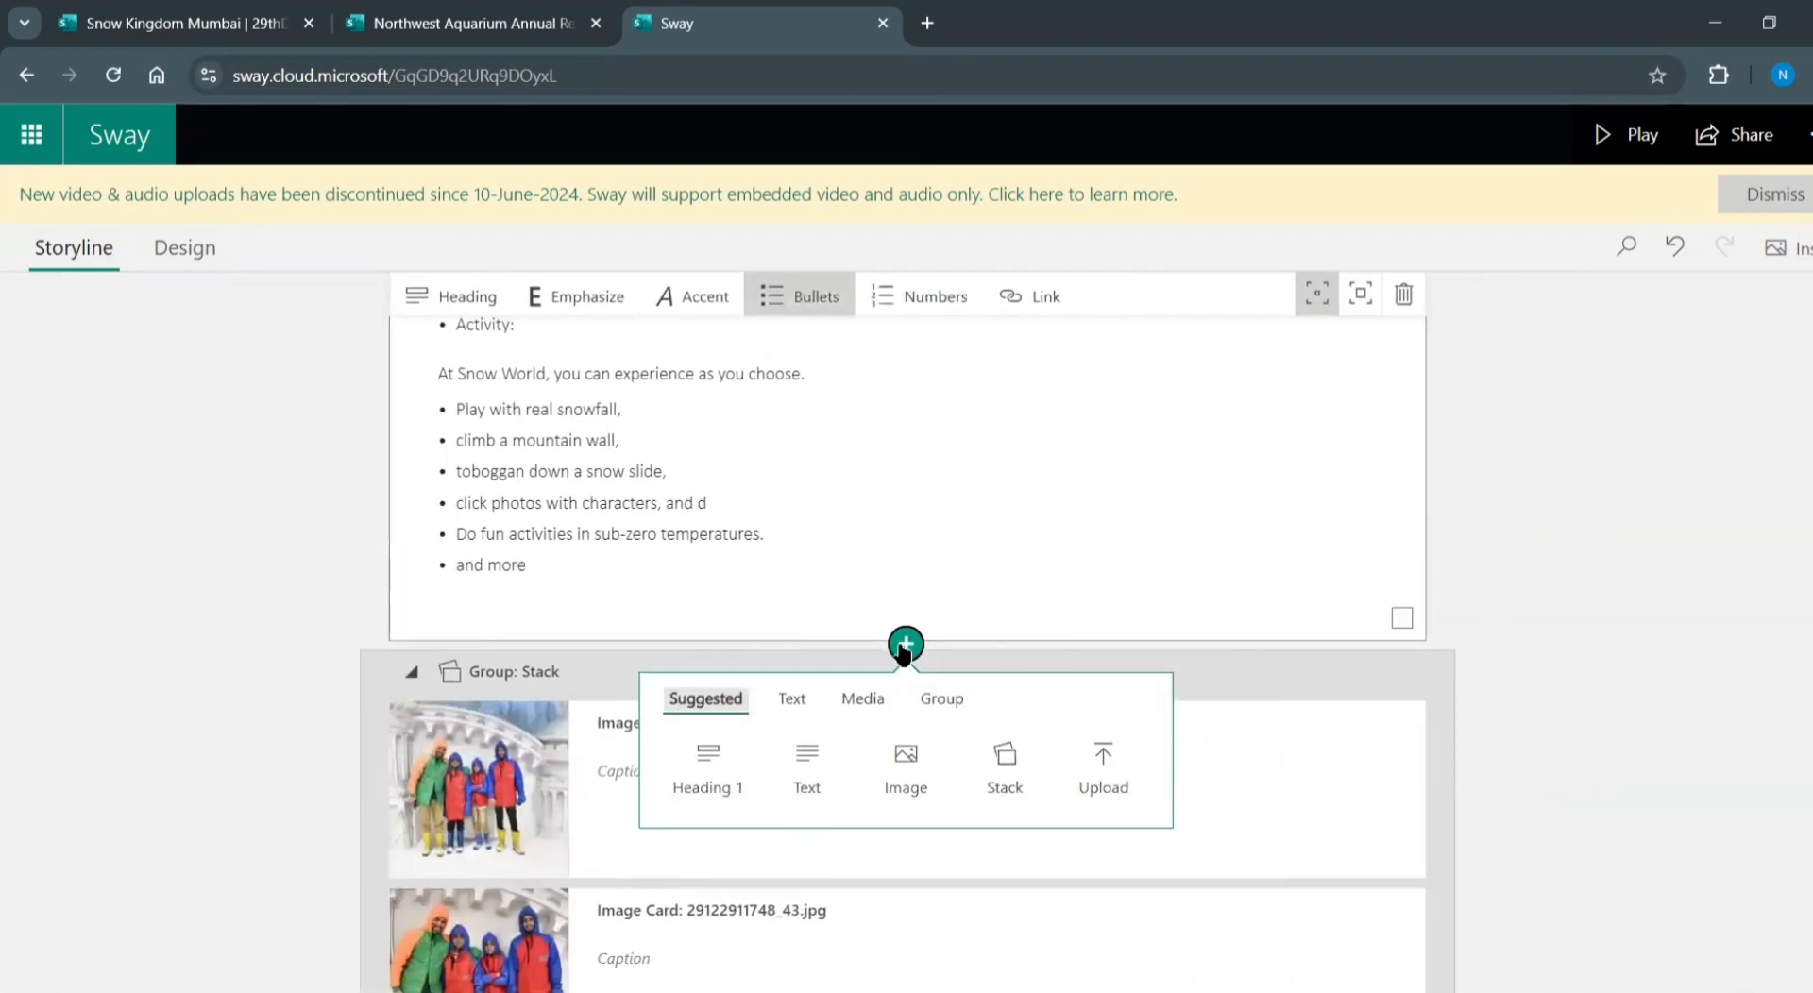
pyautogui.click(777, 772)
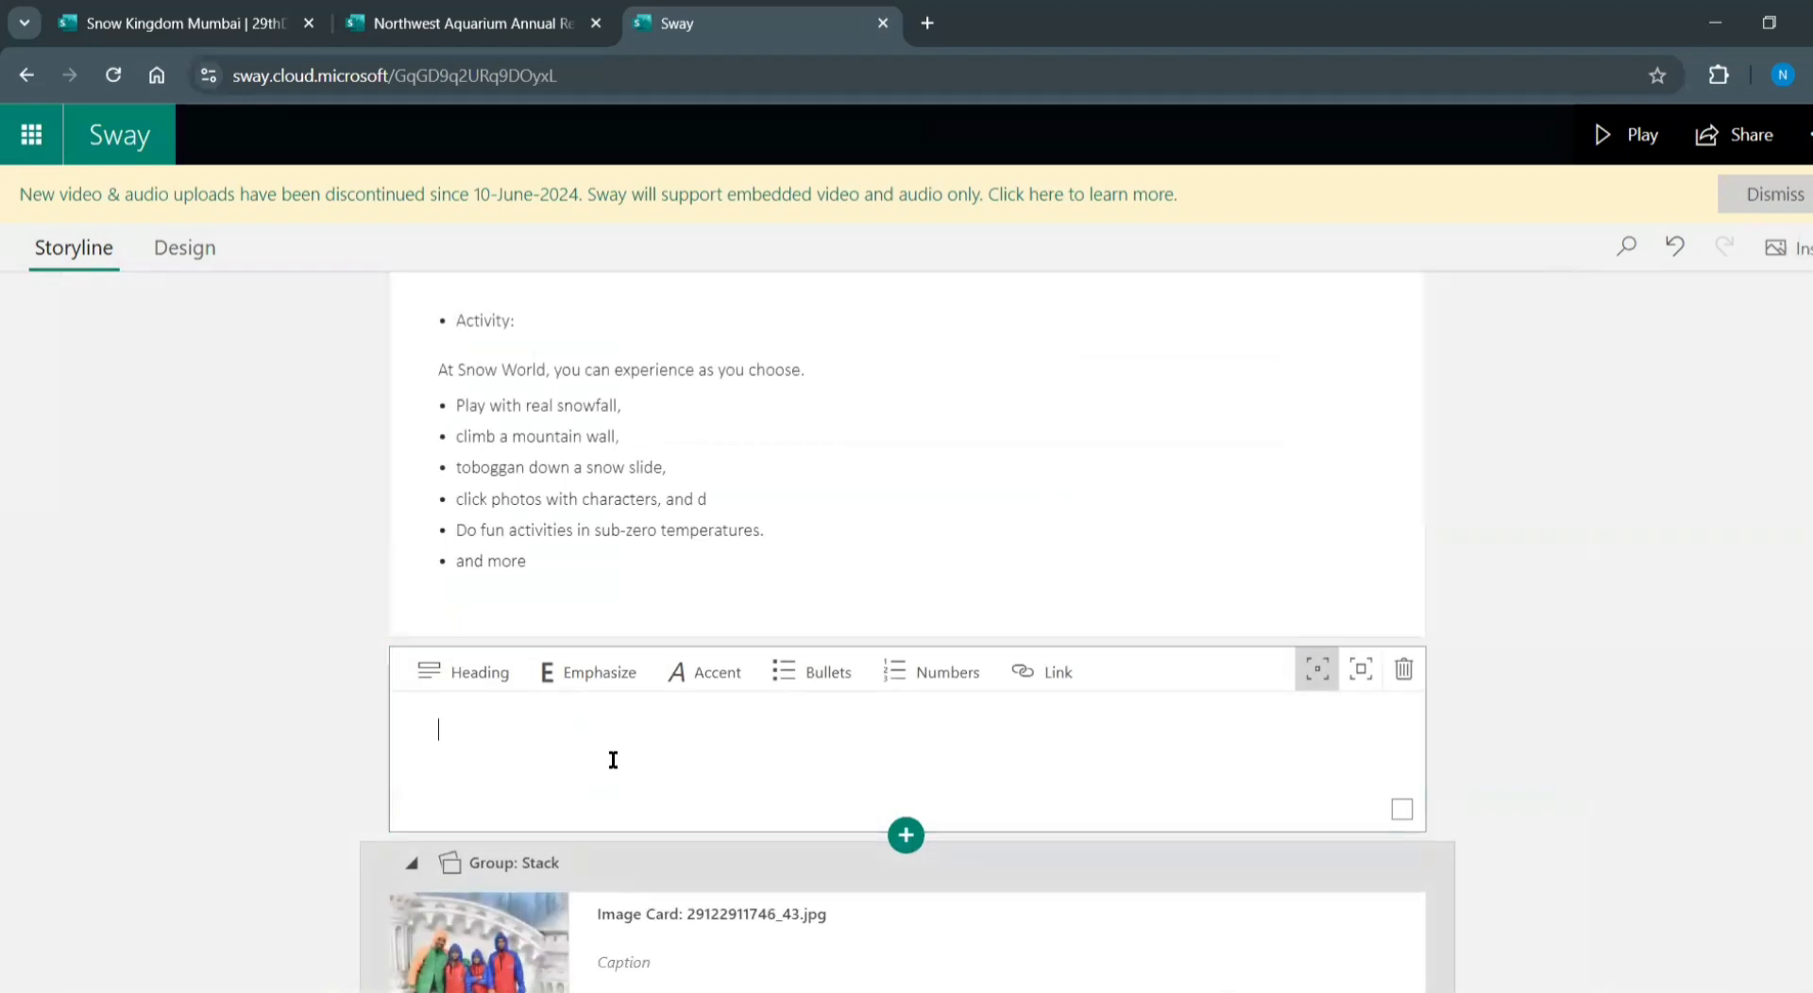
pyautogui.write('Part 1 (6 Photos')
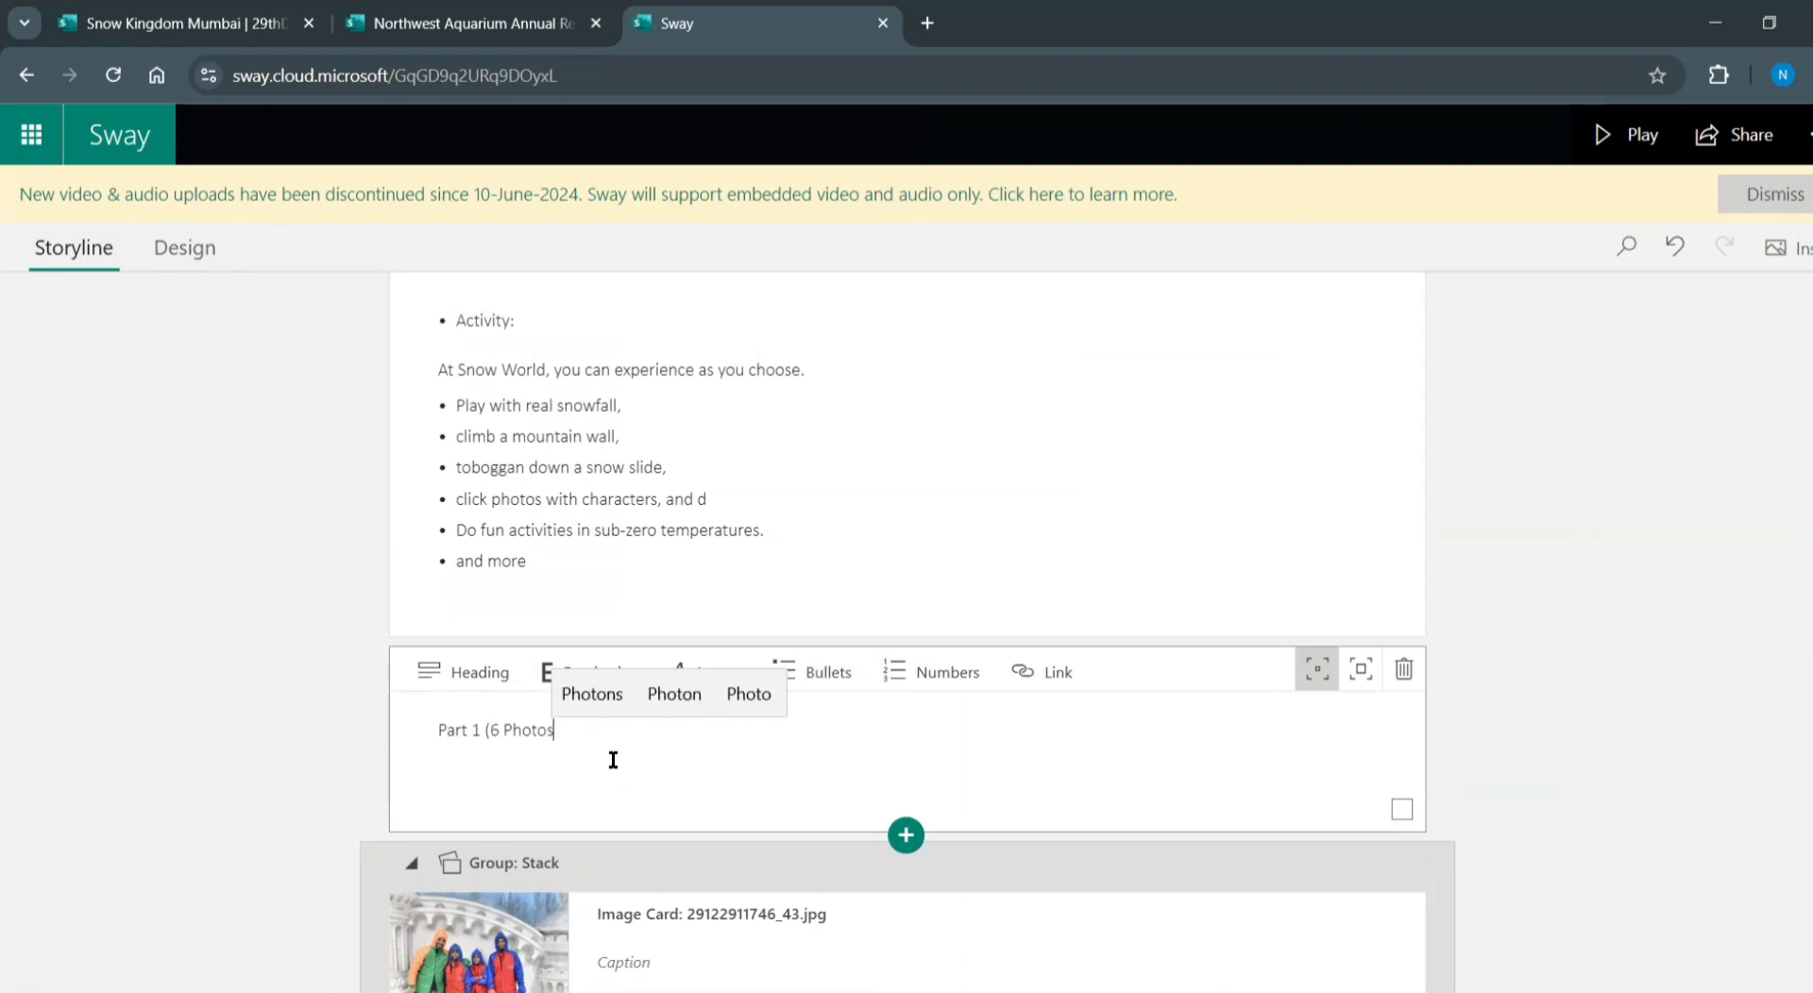
pyautogui.press('BackSpace')
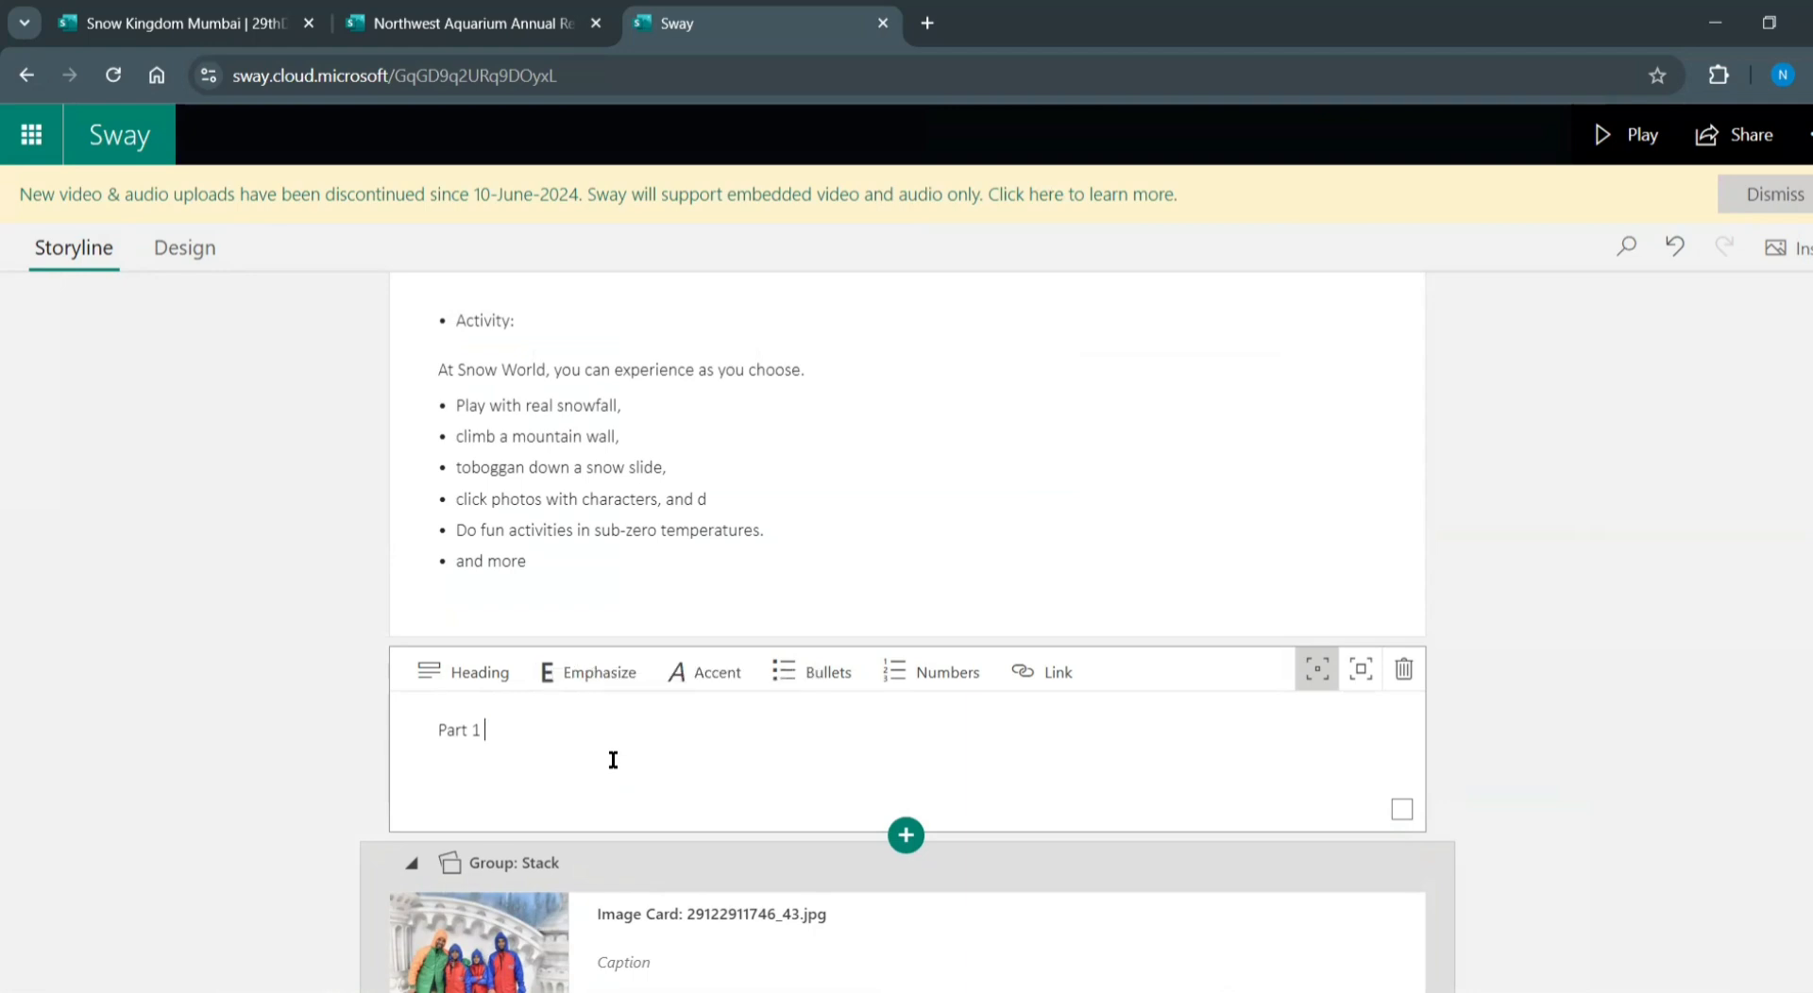
# Move the "Part 1" text card into the Stack group, above the first photo card
pyautogui.scroll(-4, 1662, 651)
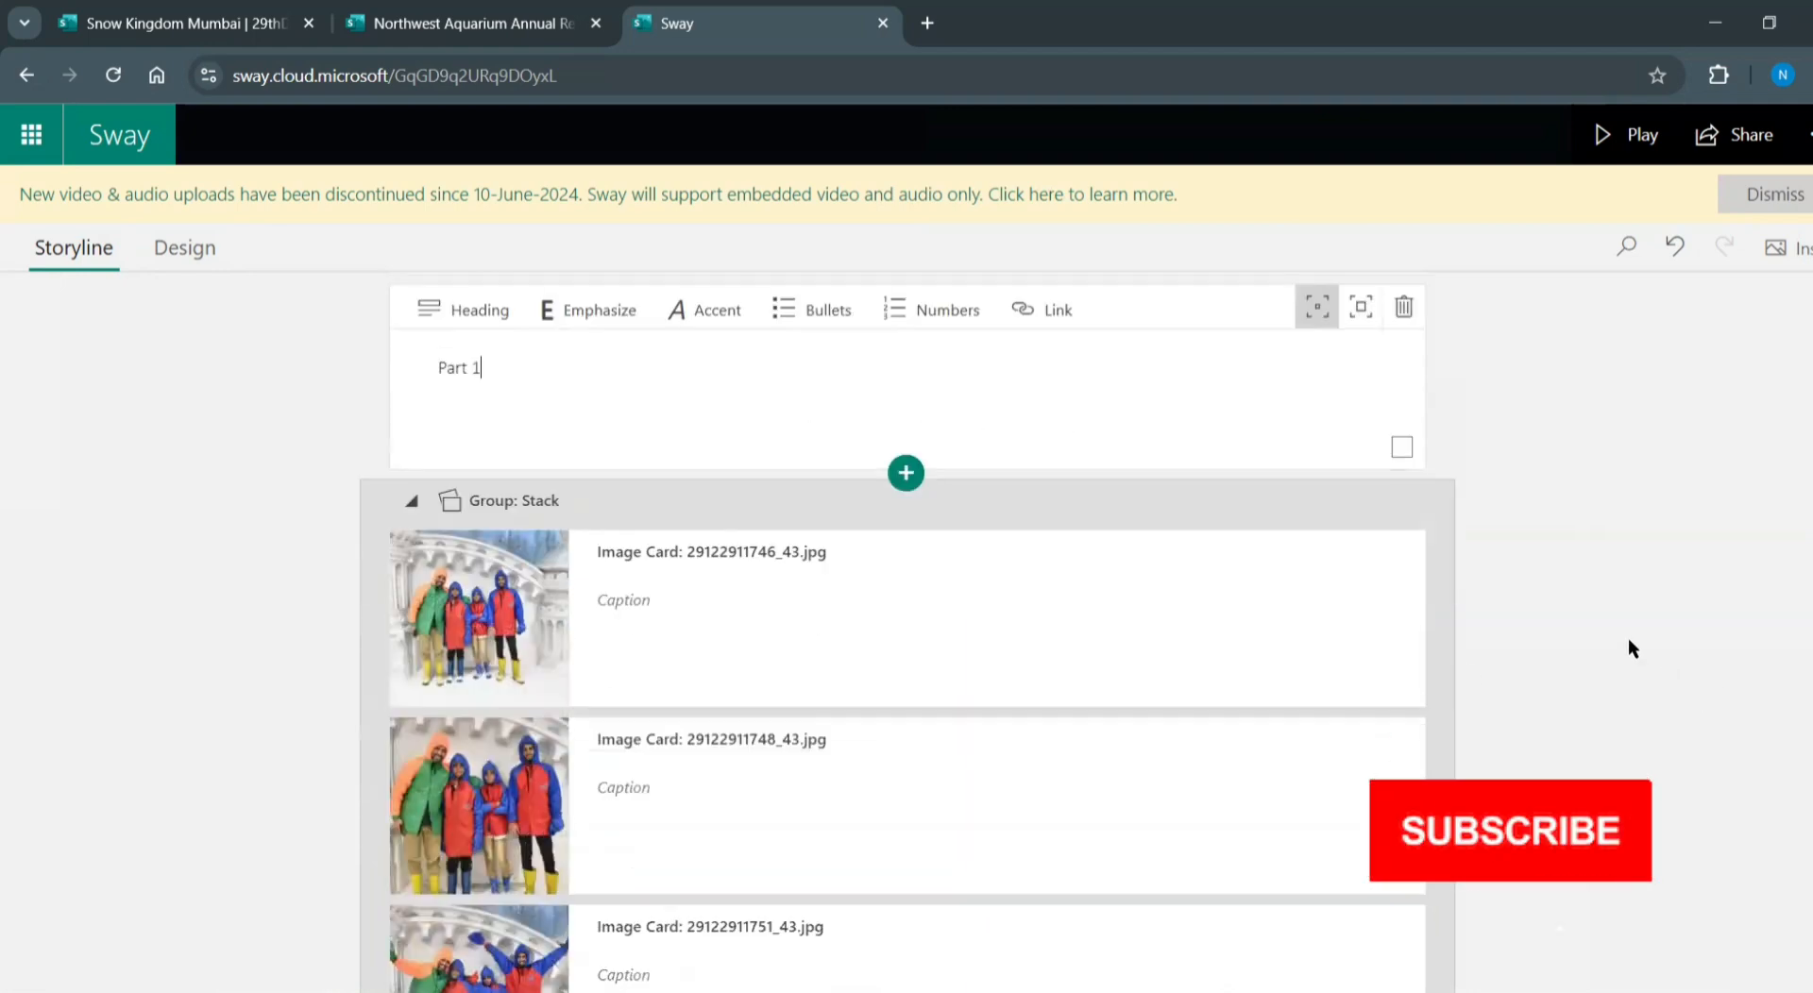
pyautogui.scroll(1, 1613, 608)
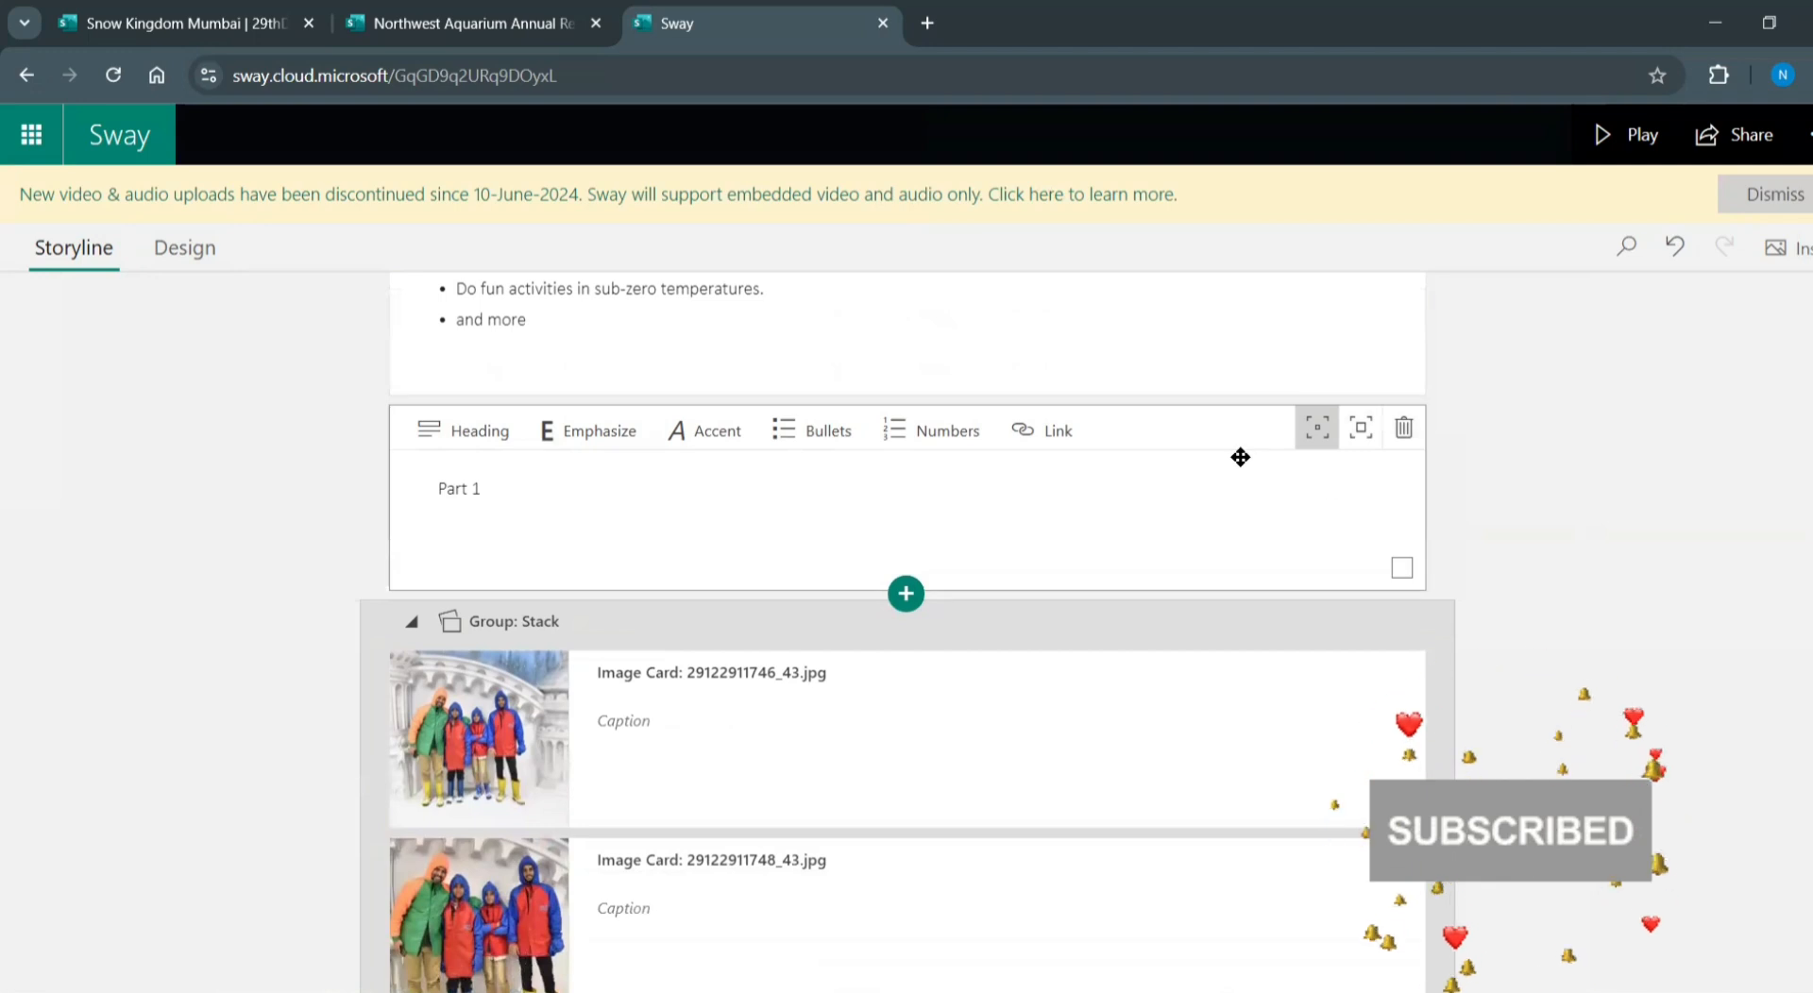
pyautogui.moveTo(1161, 498); pyautogui.dragTo(1150, 702)
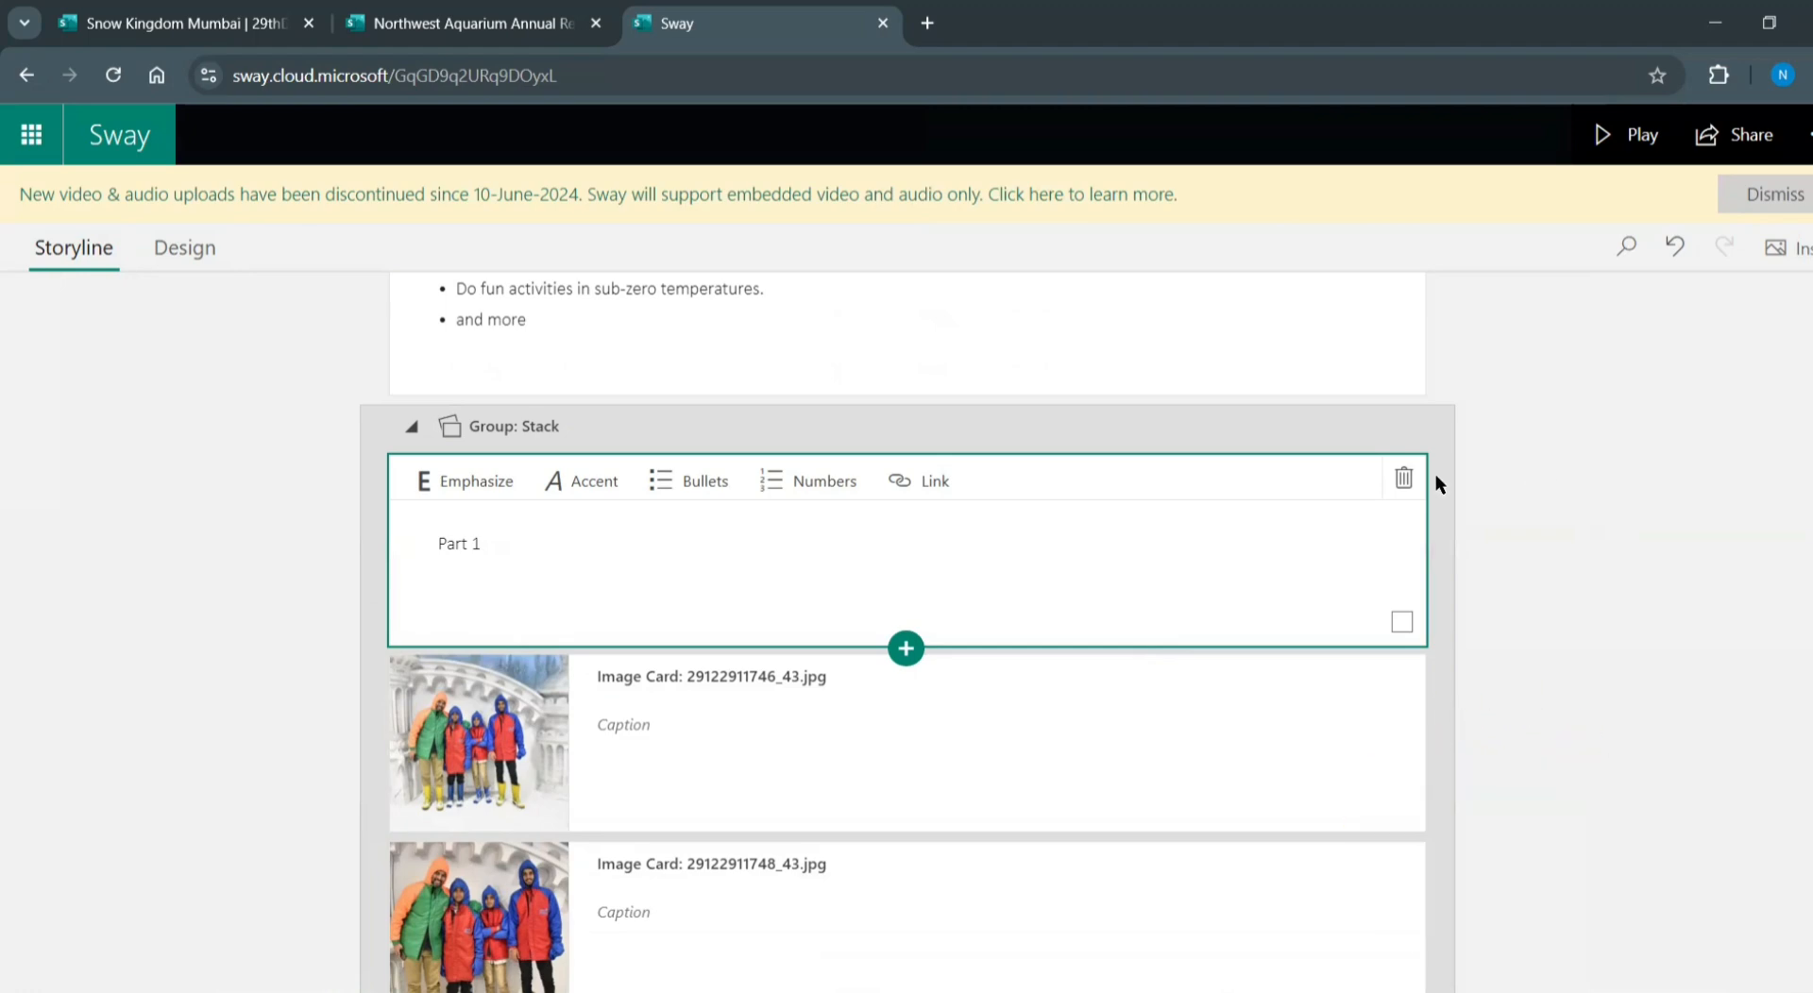
# Add a second Stack group at the end of the storyline and insert an empty image card in it
pyautogui.scroll(-10, 1435, 477)
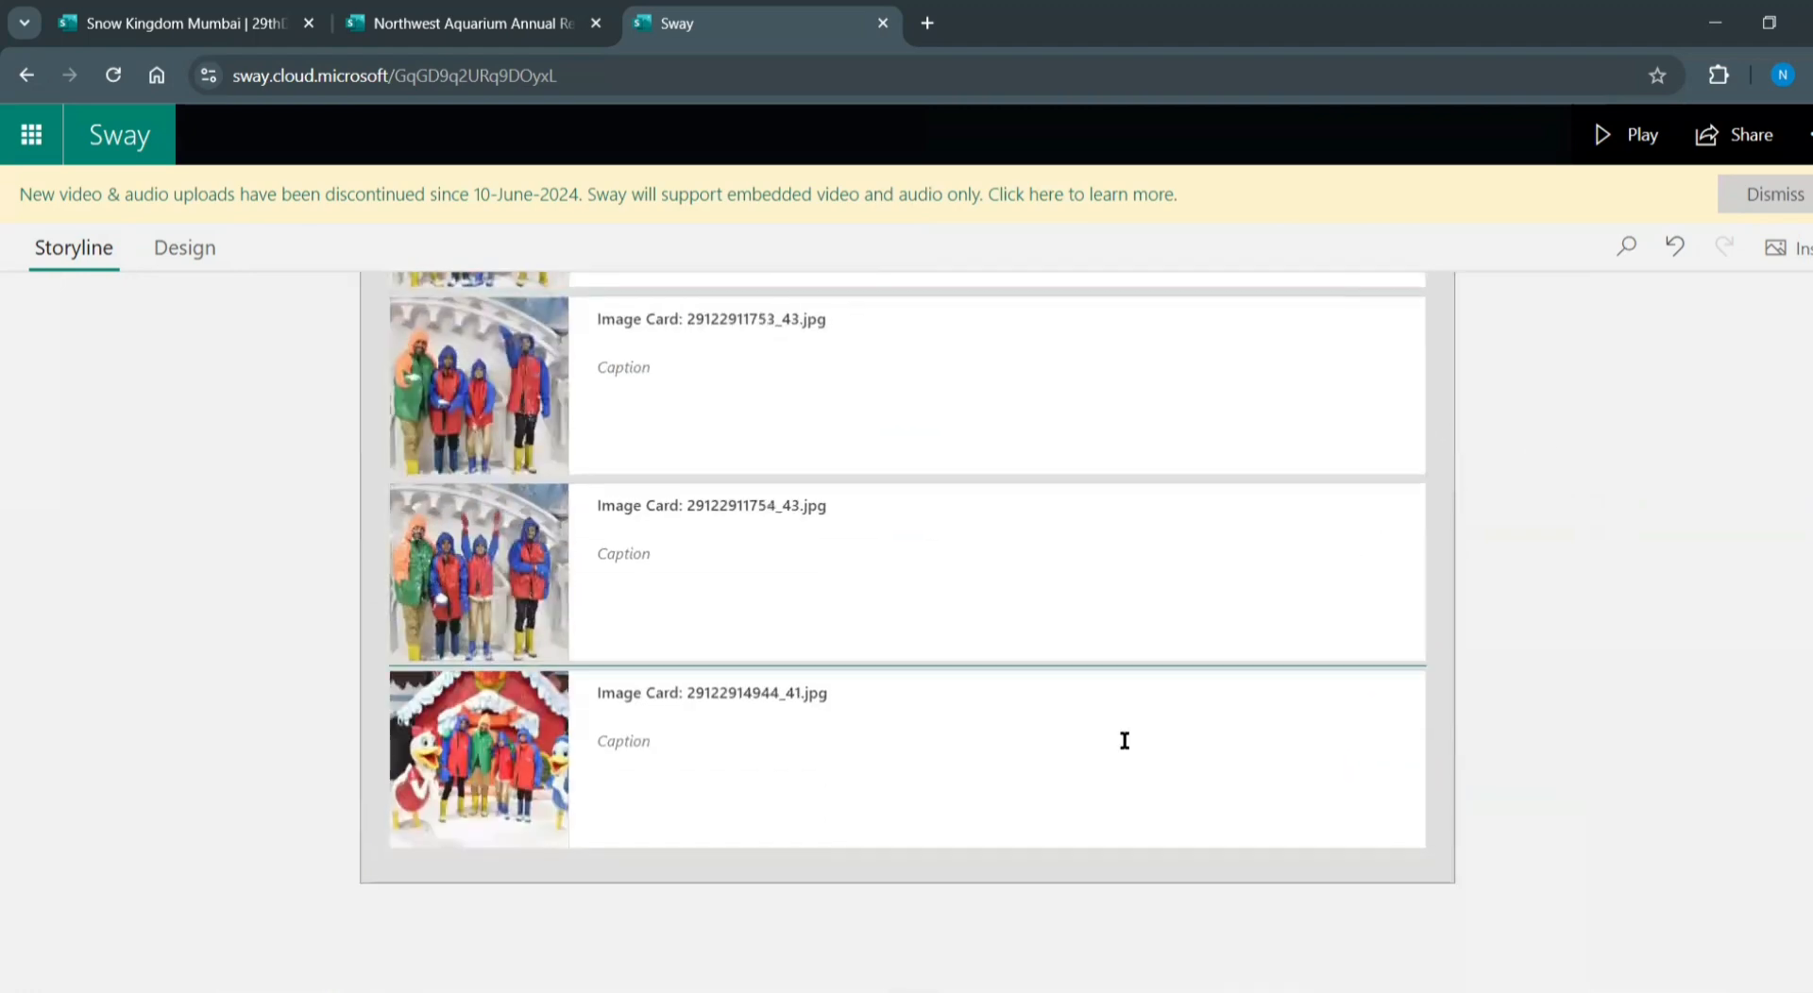
pyautogui.click(883, 878)
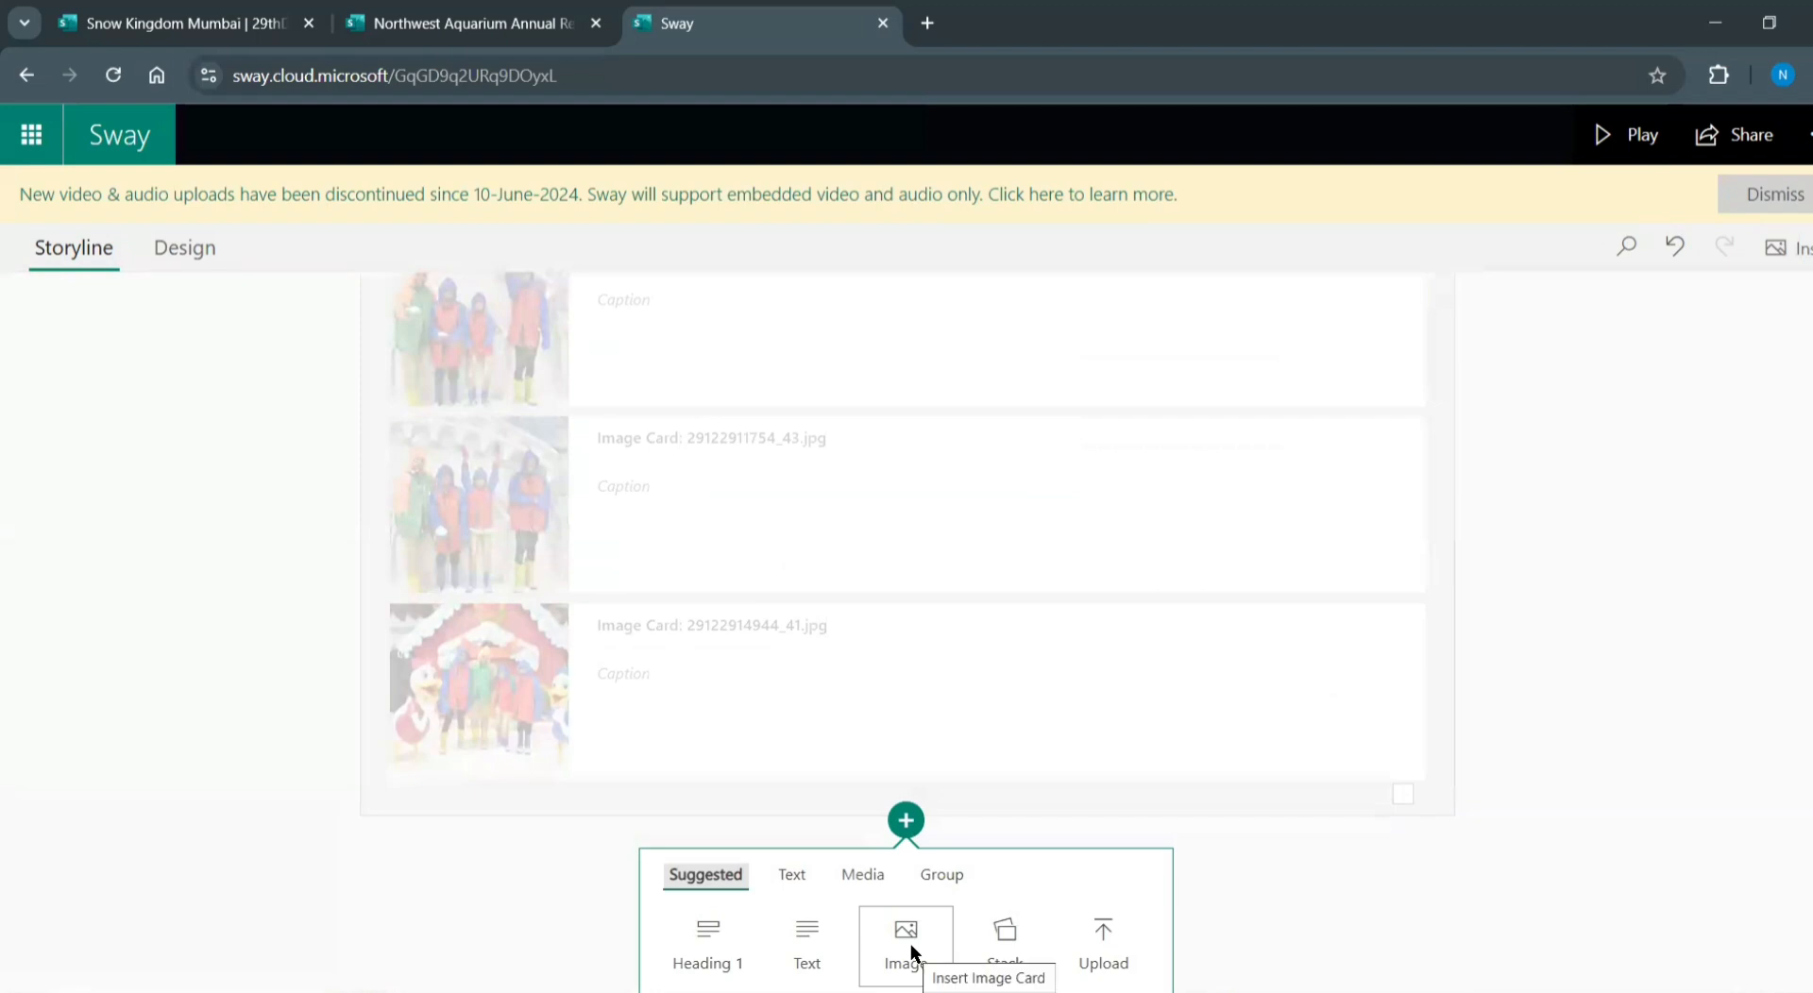
pyautogui.click(1004, 935)
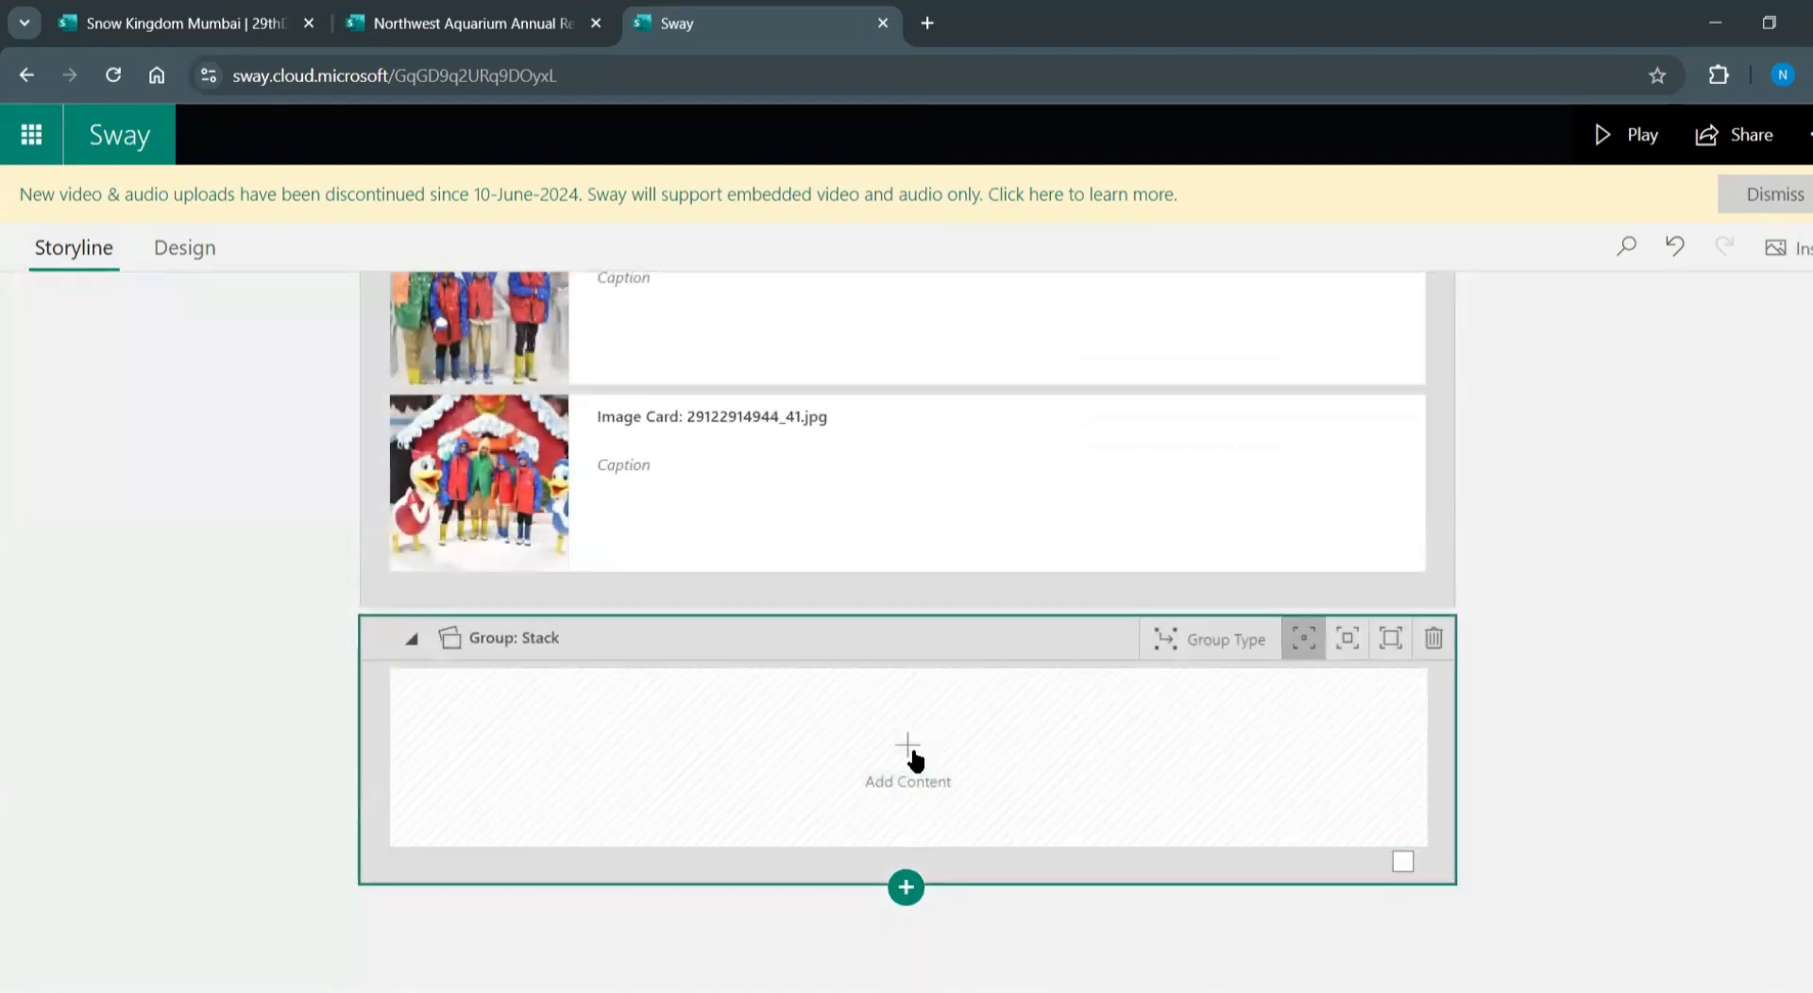
pyautogui.click(912, 755)
pyautogui.click(913, 753)
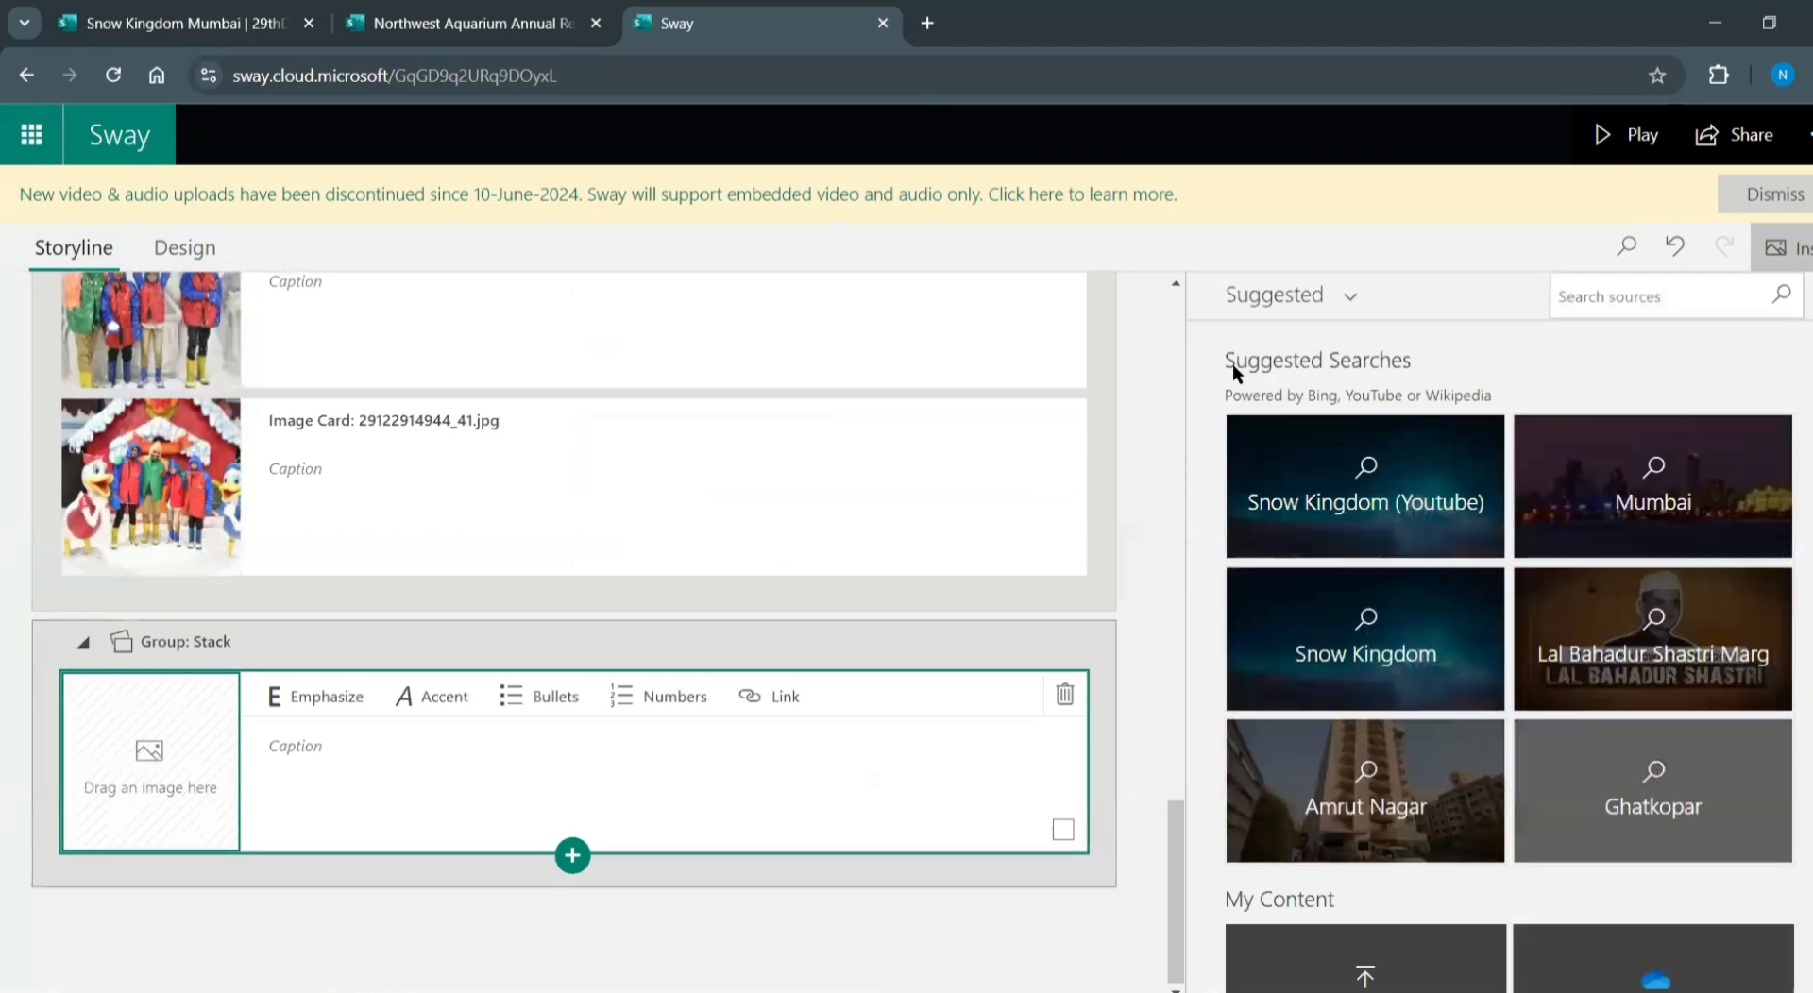
pyautogui.click(1294, 293)
pyautogui.click(1266, 663)
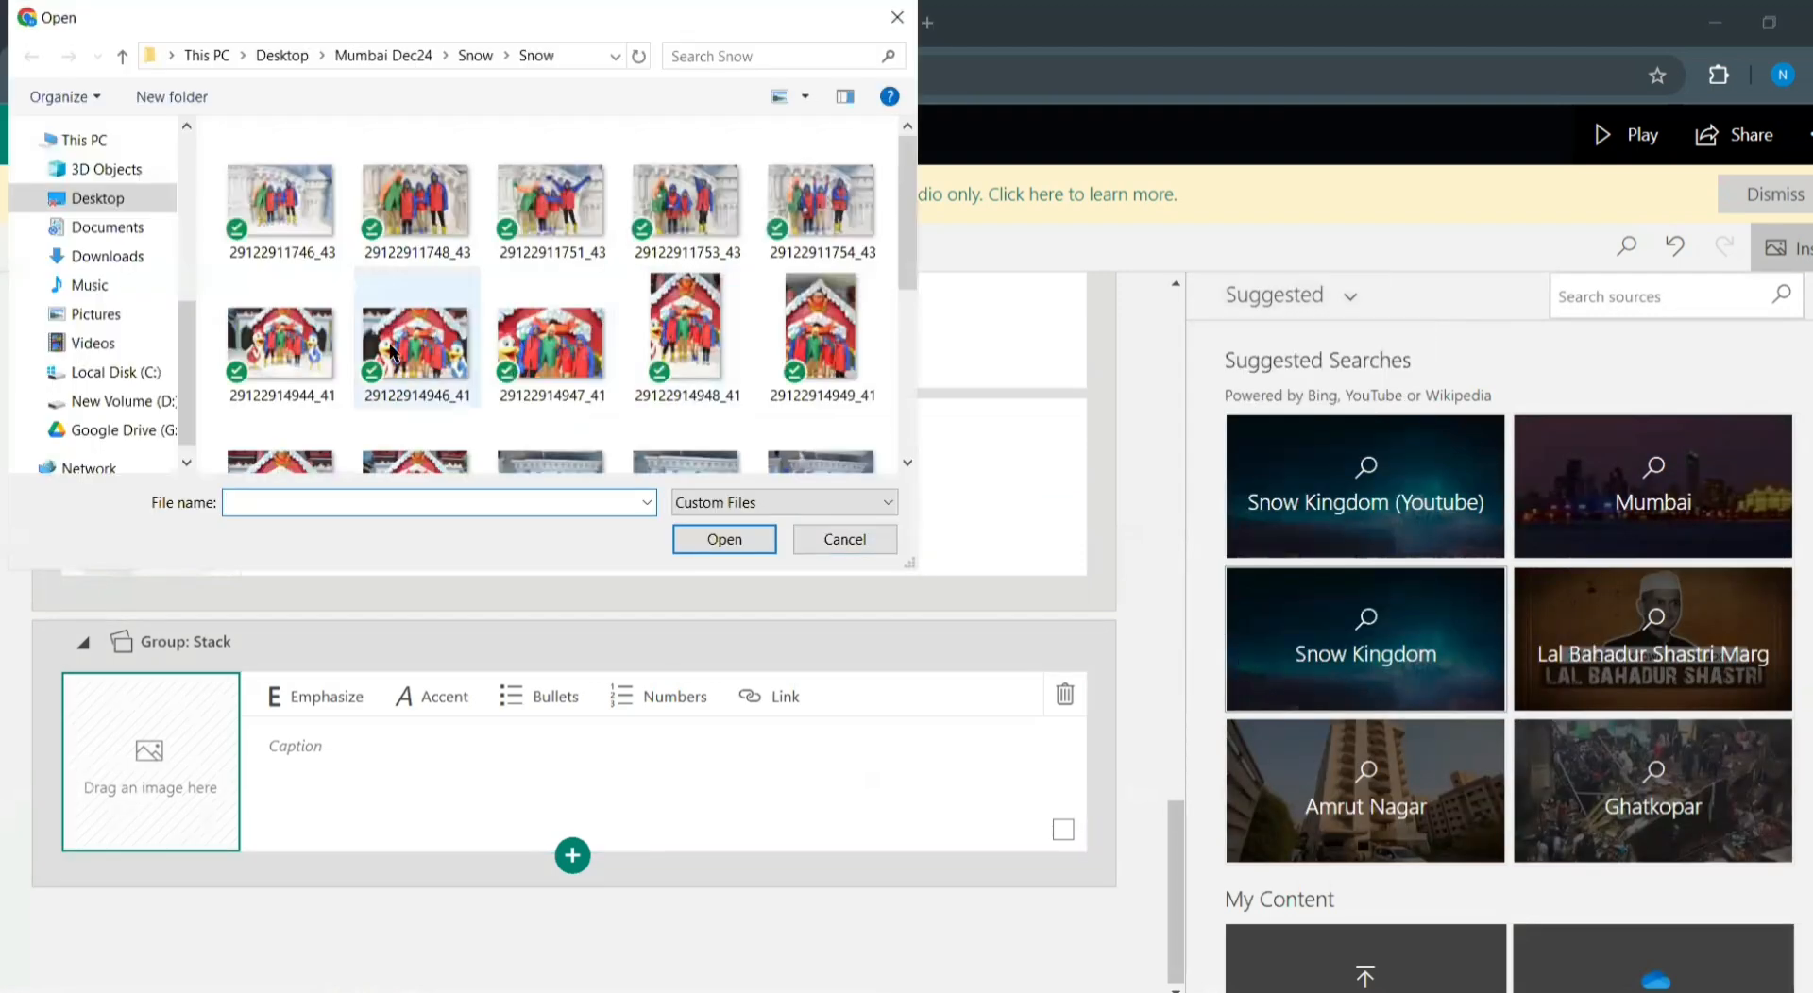
pyautogui.click(395, 351)
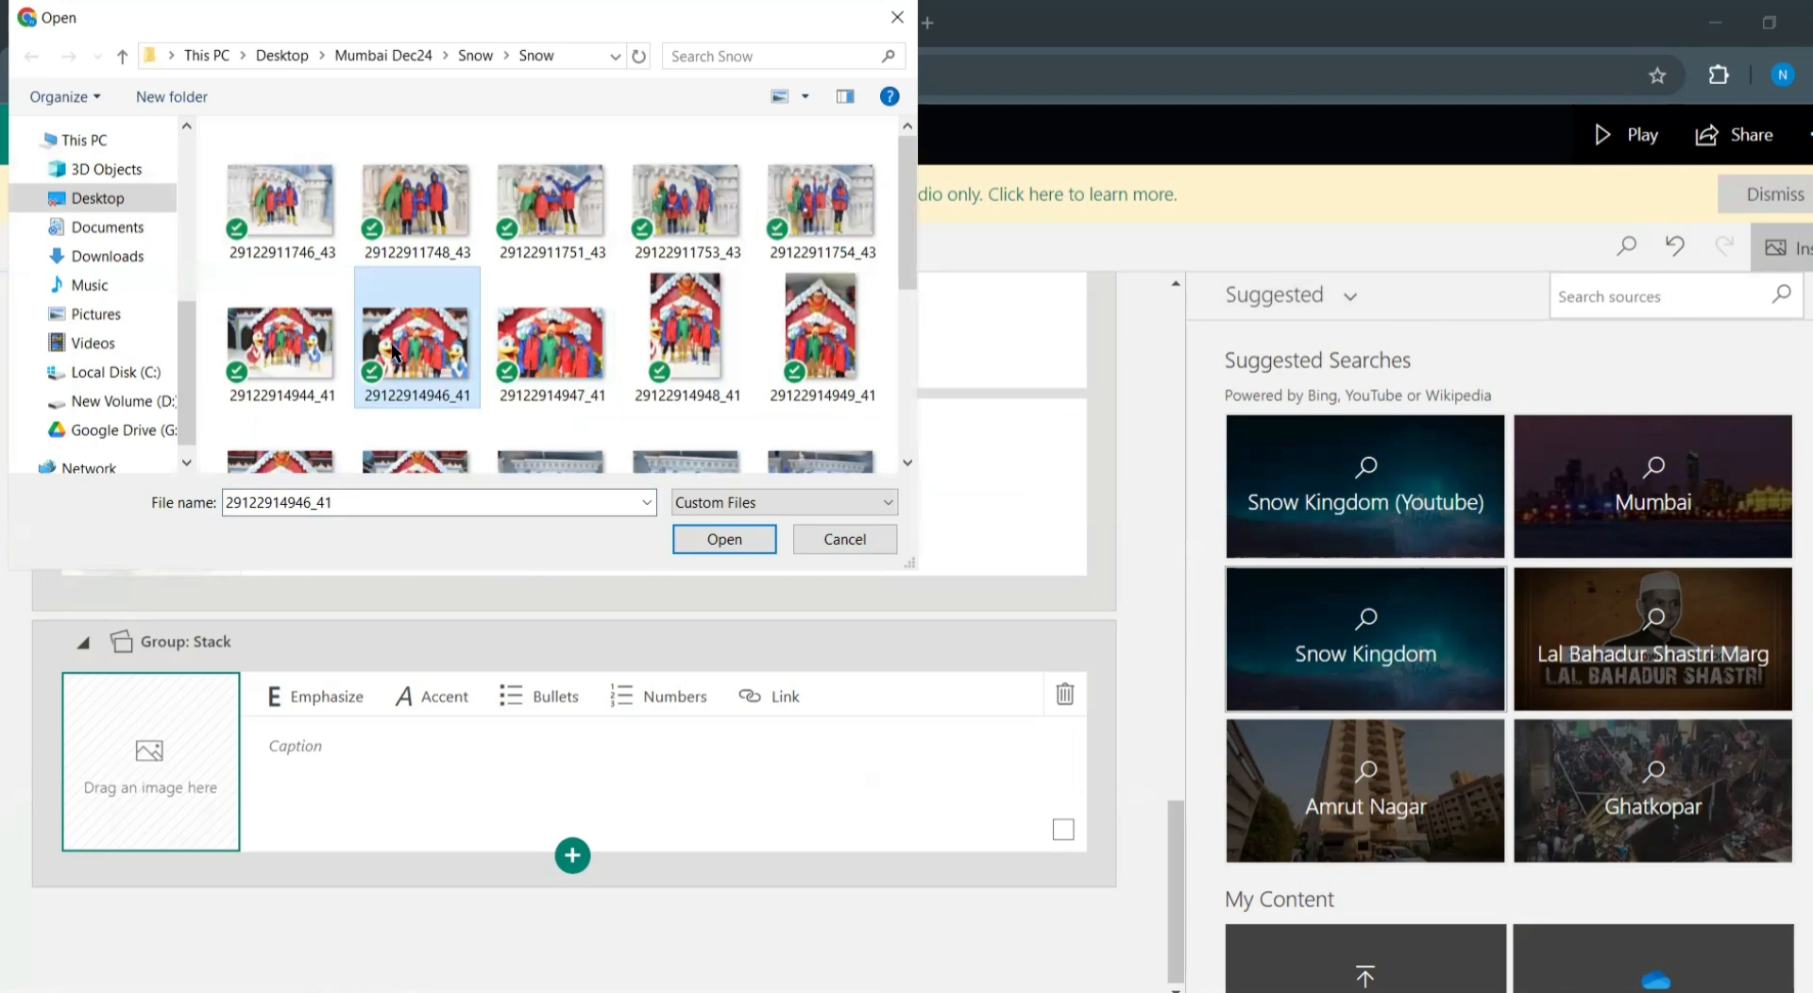
pyautogui.hotkey('shift', 'Right')
pyautogui.hotkey('shift', 'Right')
pyautogui.hotkey('shift', 'Right')
pyautogui.hotkey('shift', 'Right')
pyautogui.hotkey('shift', 'Right')
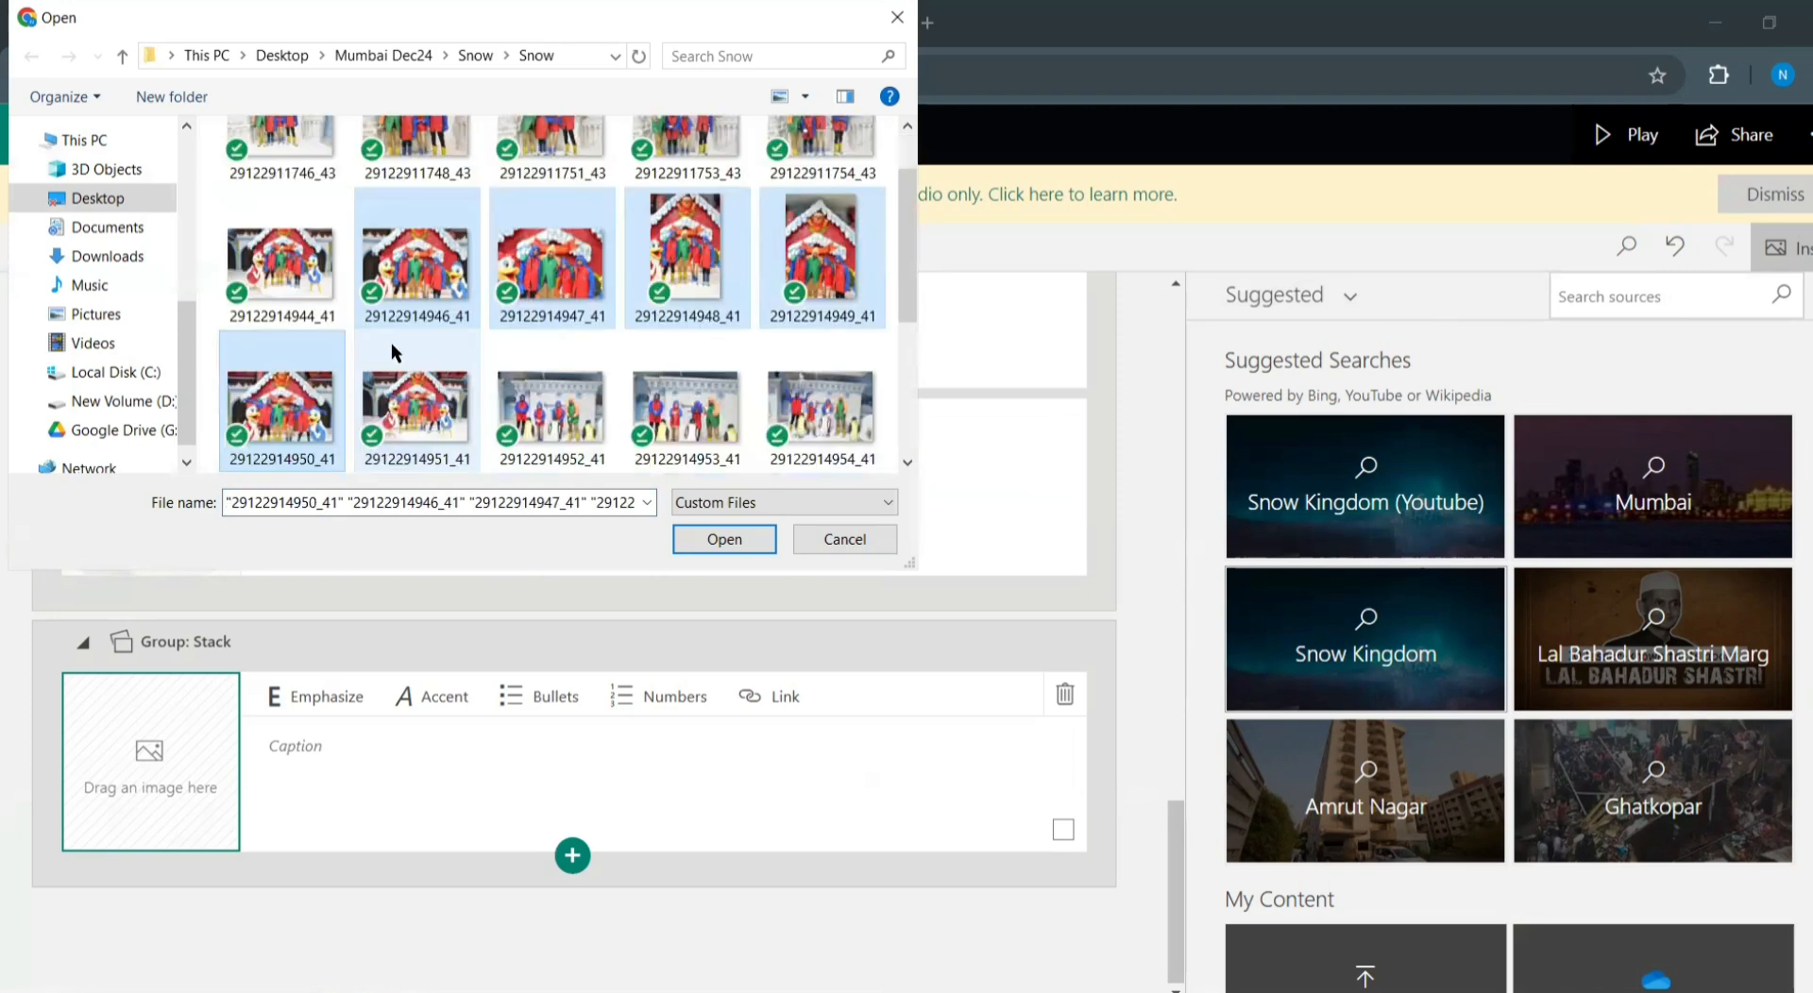
pyautogui.click(735, 535)
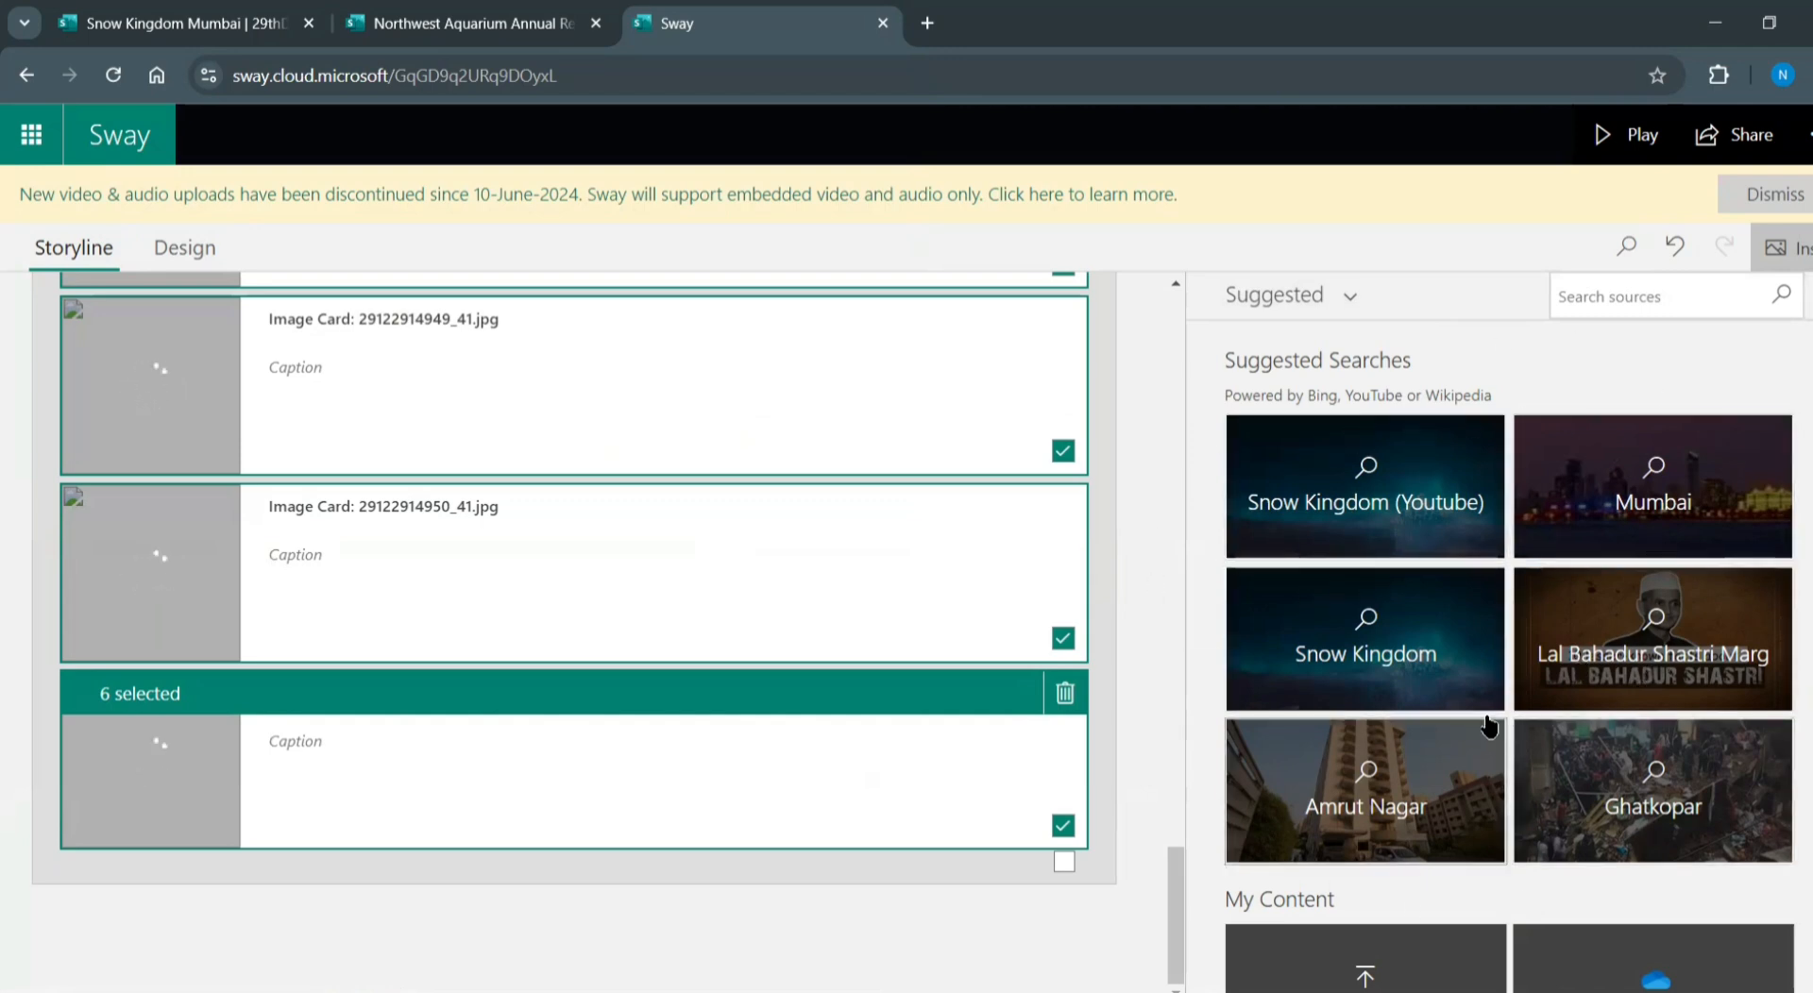
# Add a third Stack group below the second one
pyautogui.scroll(-1, 1580, 678)
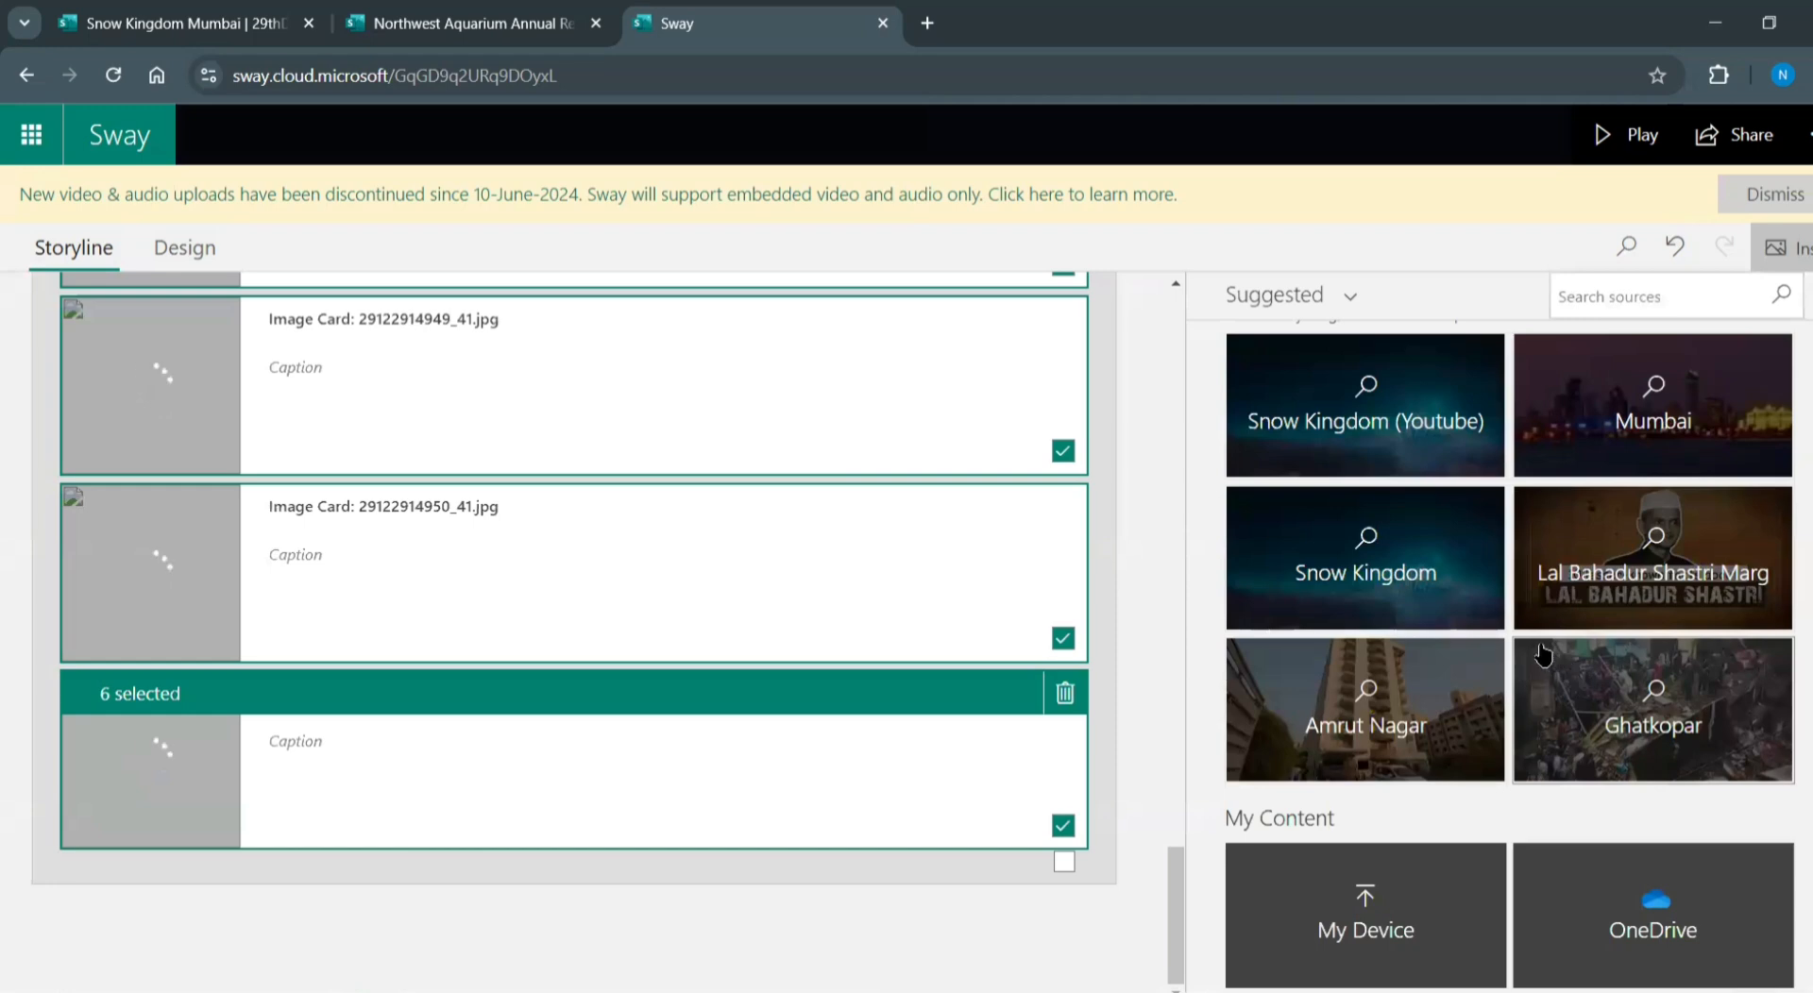
pyautogui.scroll(1, 1548, 658)
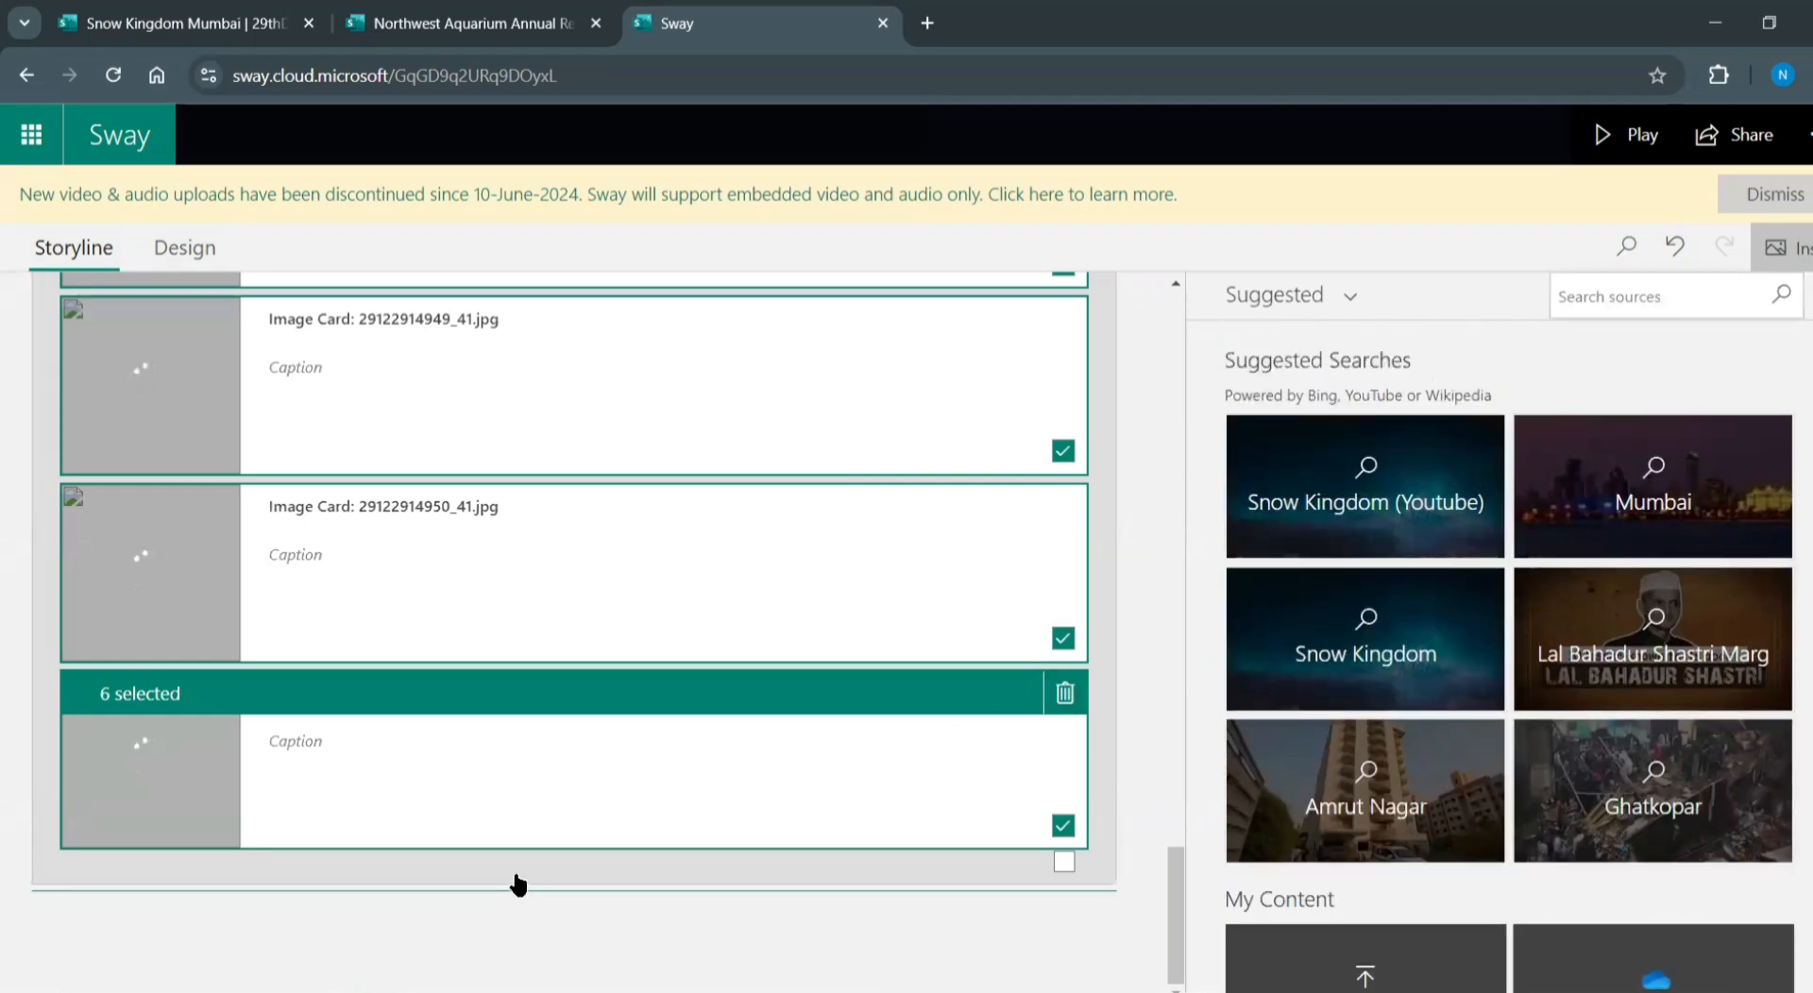
pyautogui.click(522, 888)
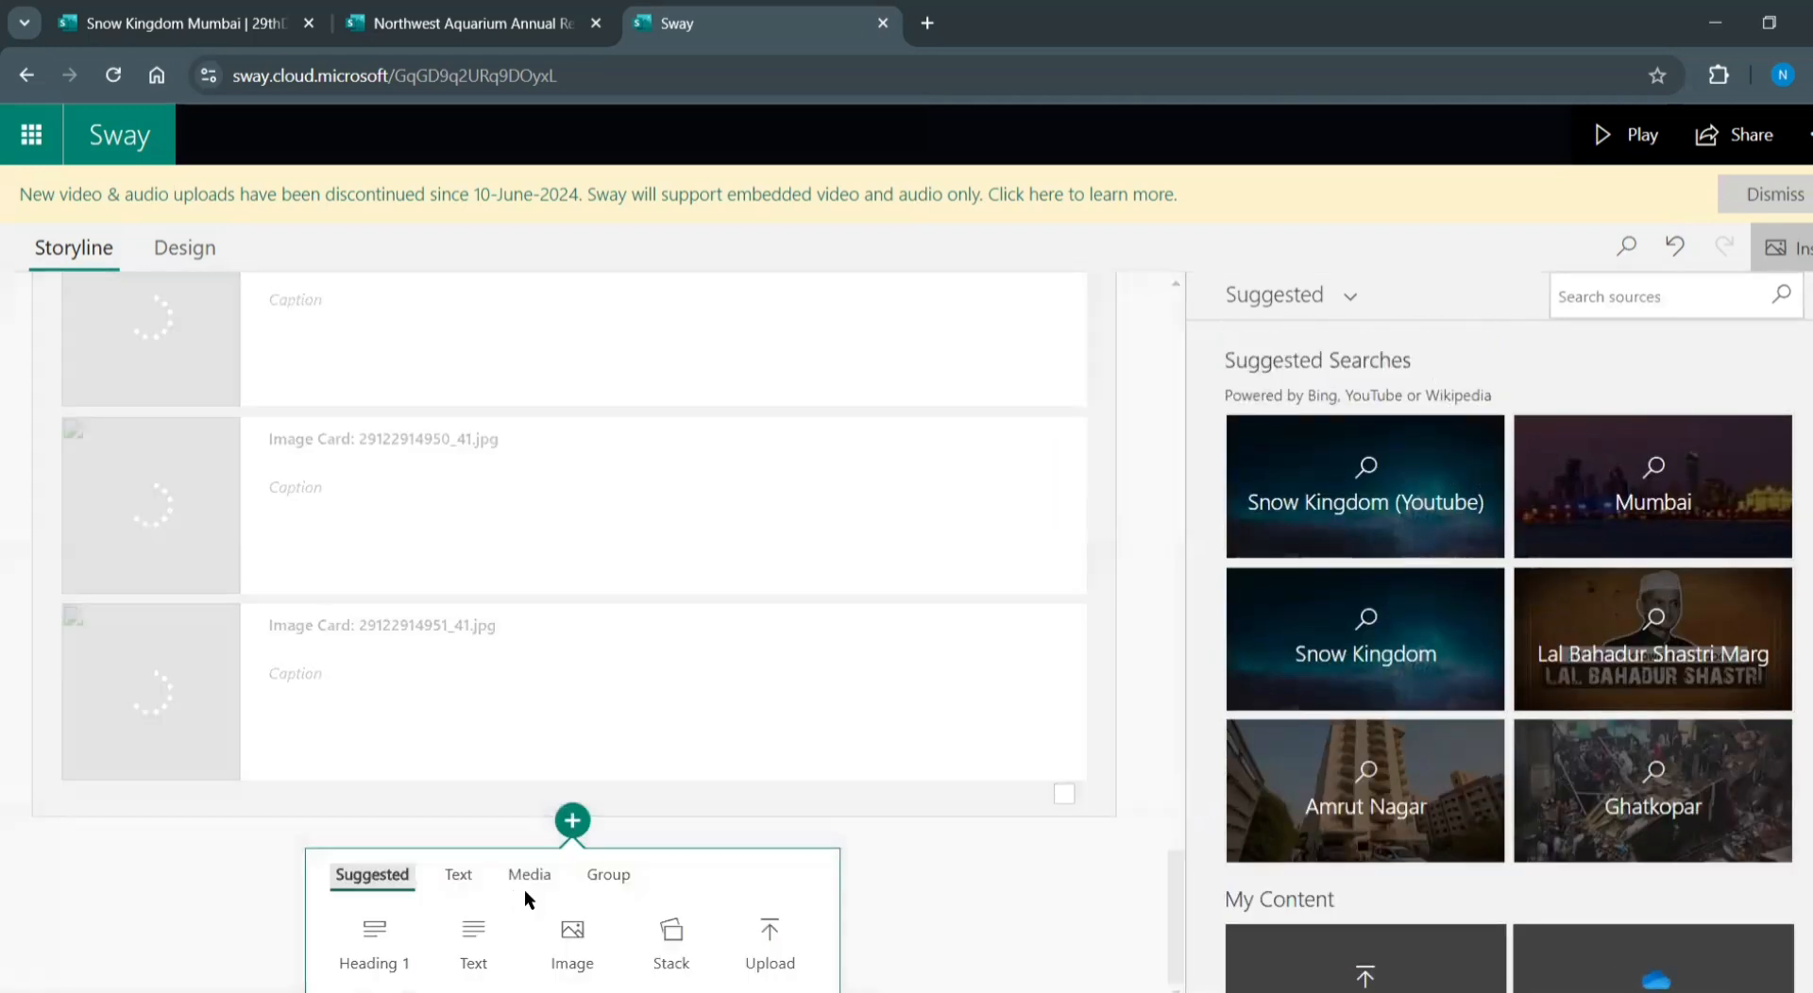
pyautogui.click(666, 958)
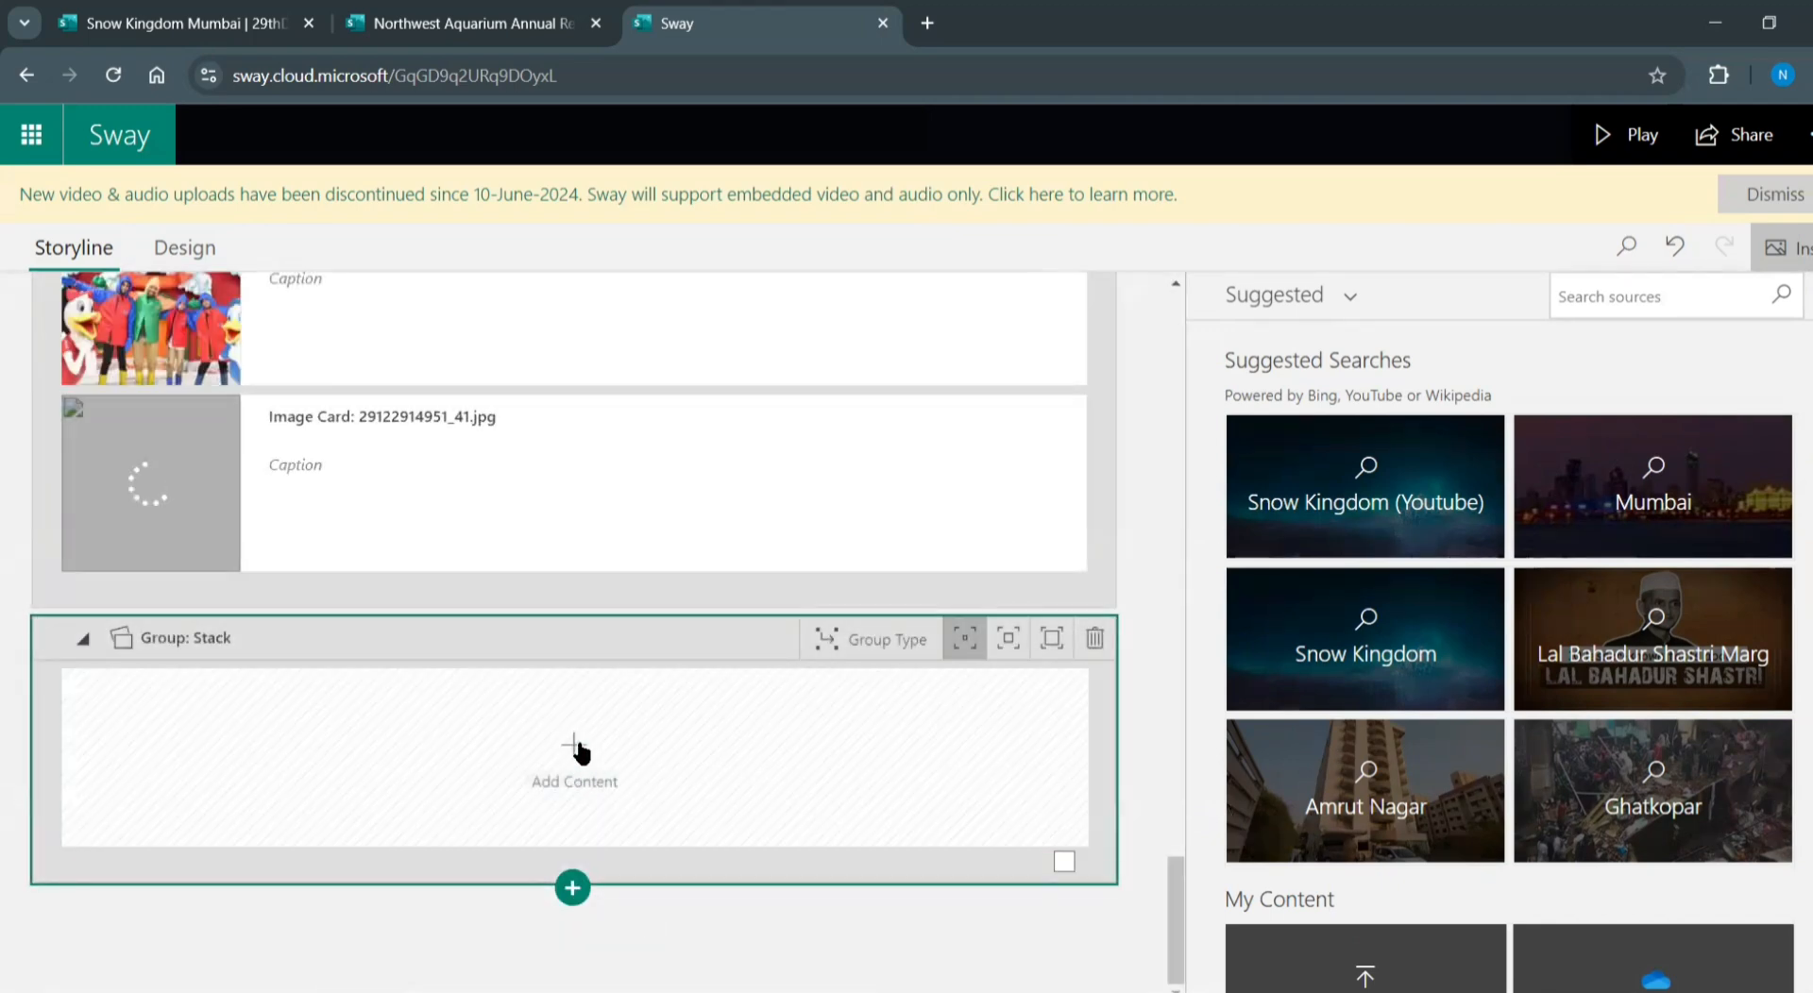
pyautogui.click(576, 746)
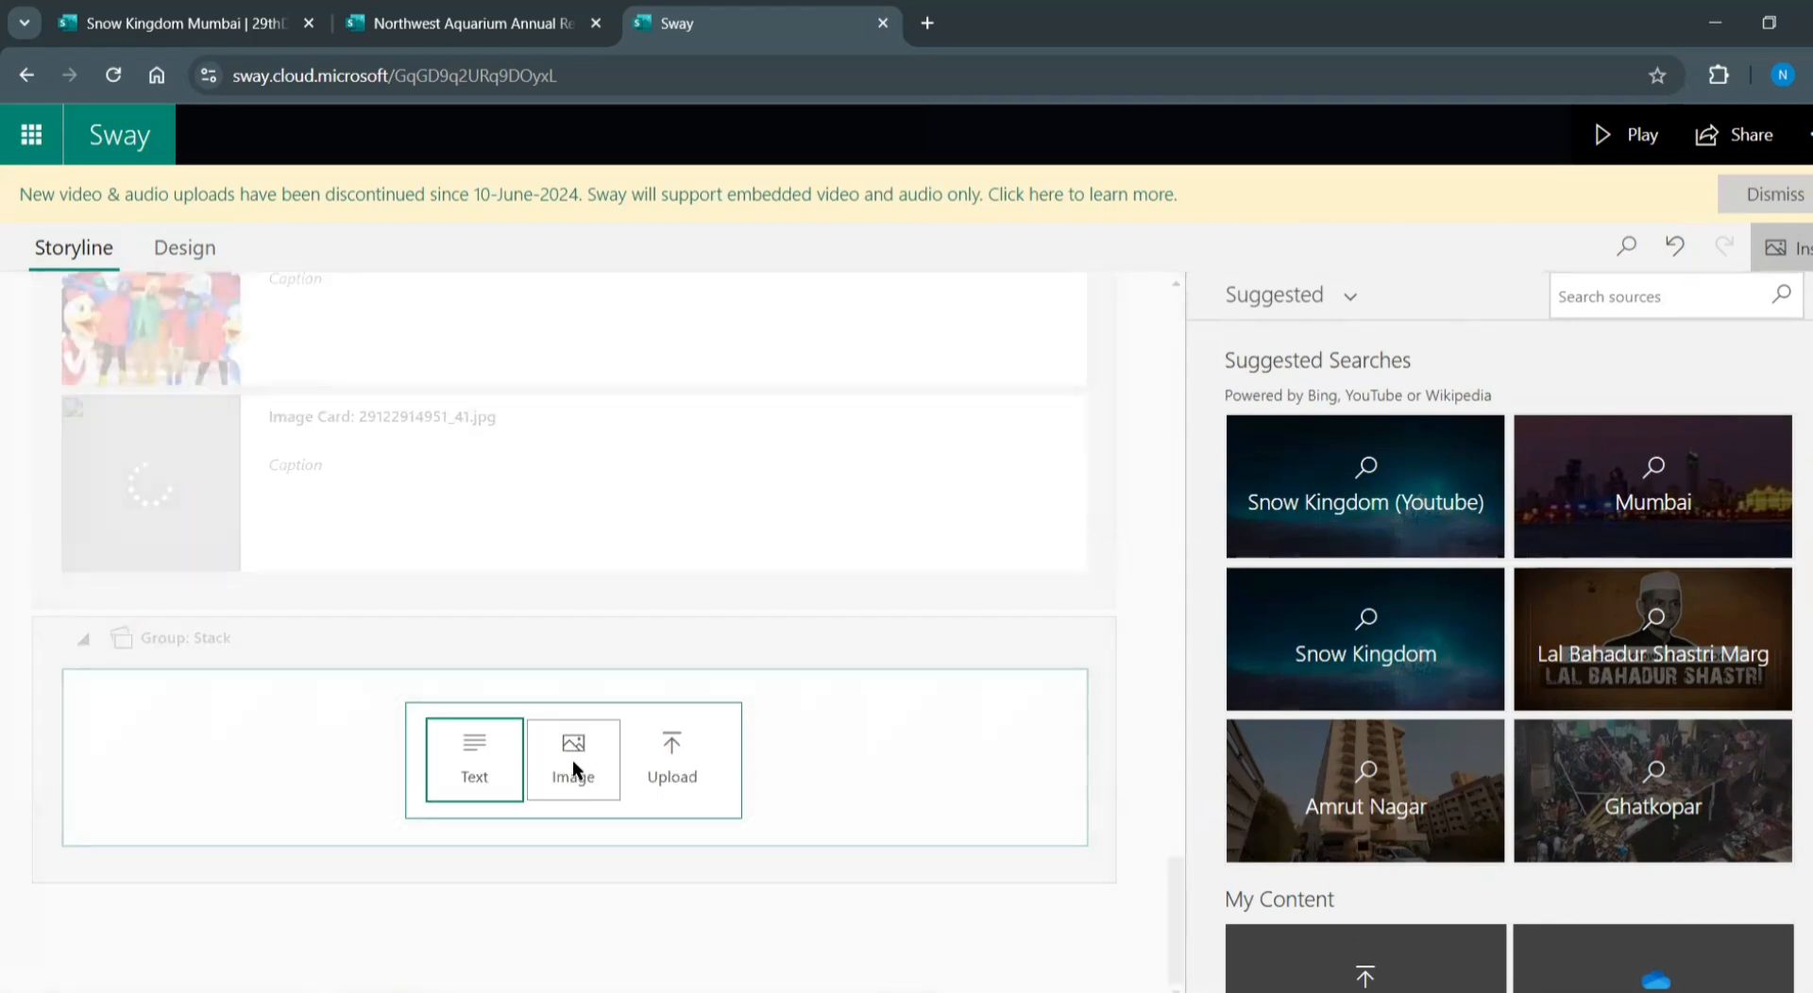
pyautogui.click(578, 752)
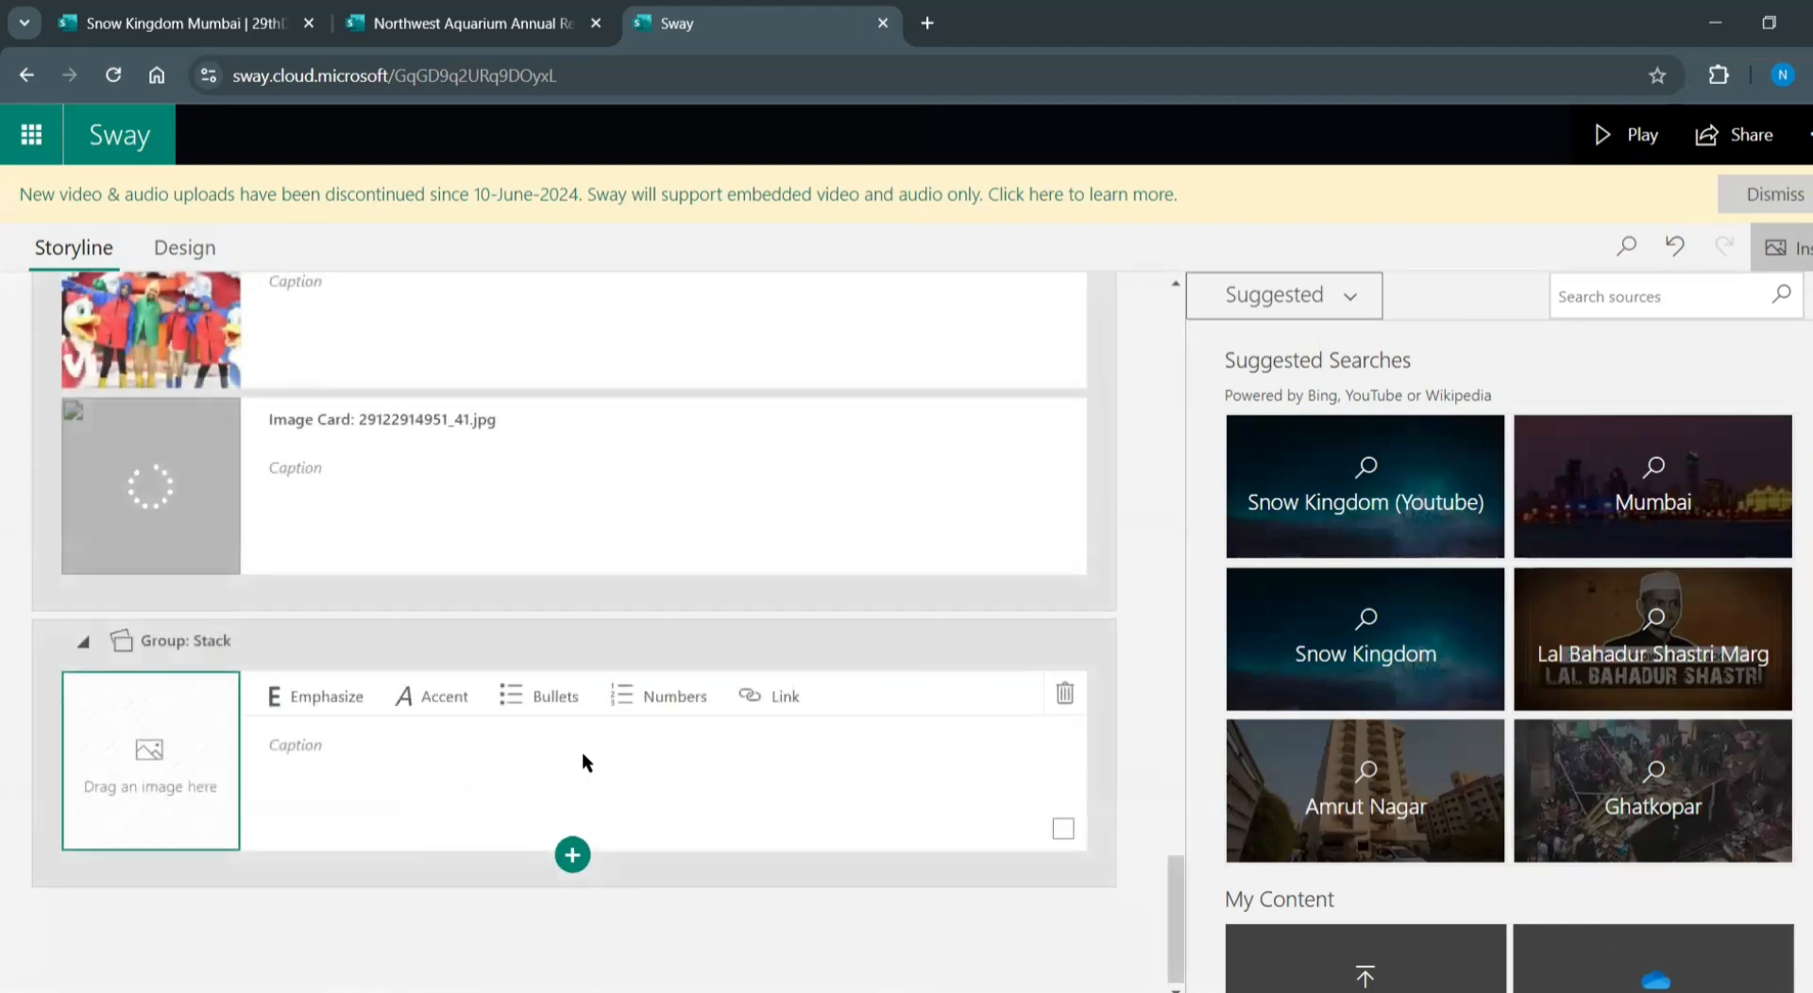
pyautogui.click(1064, 703)
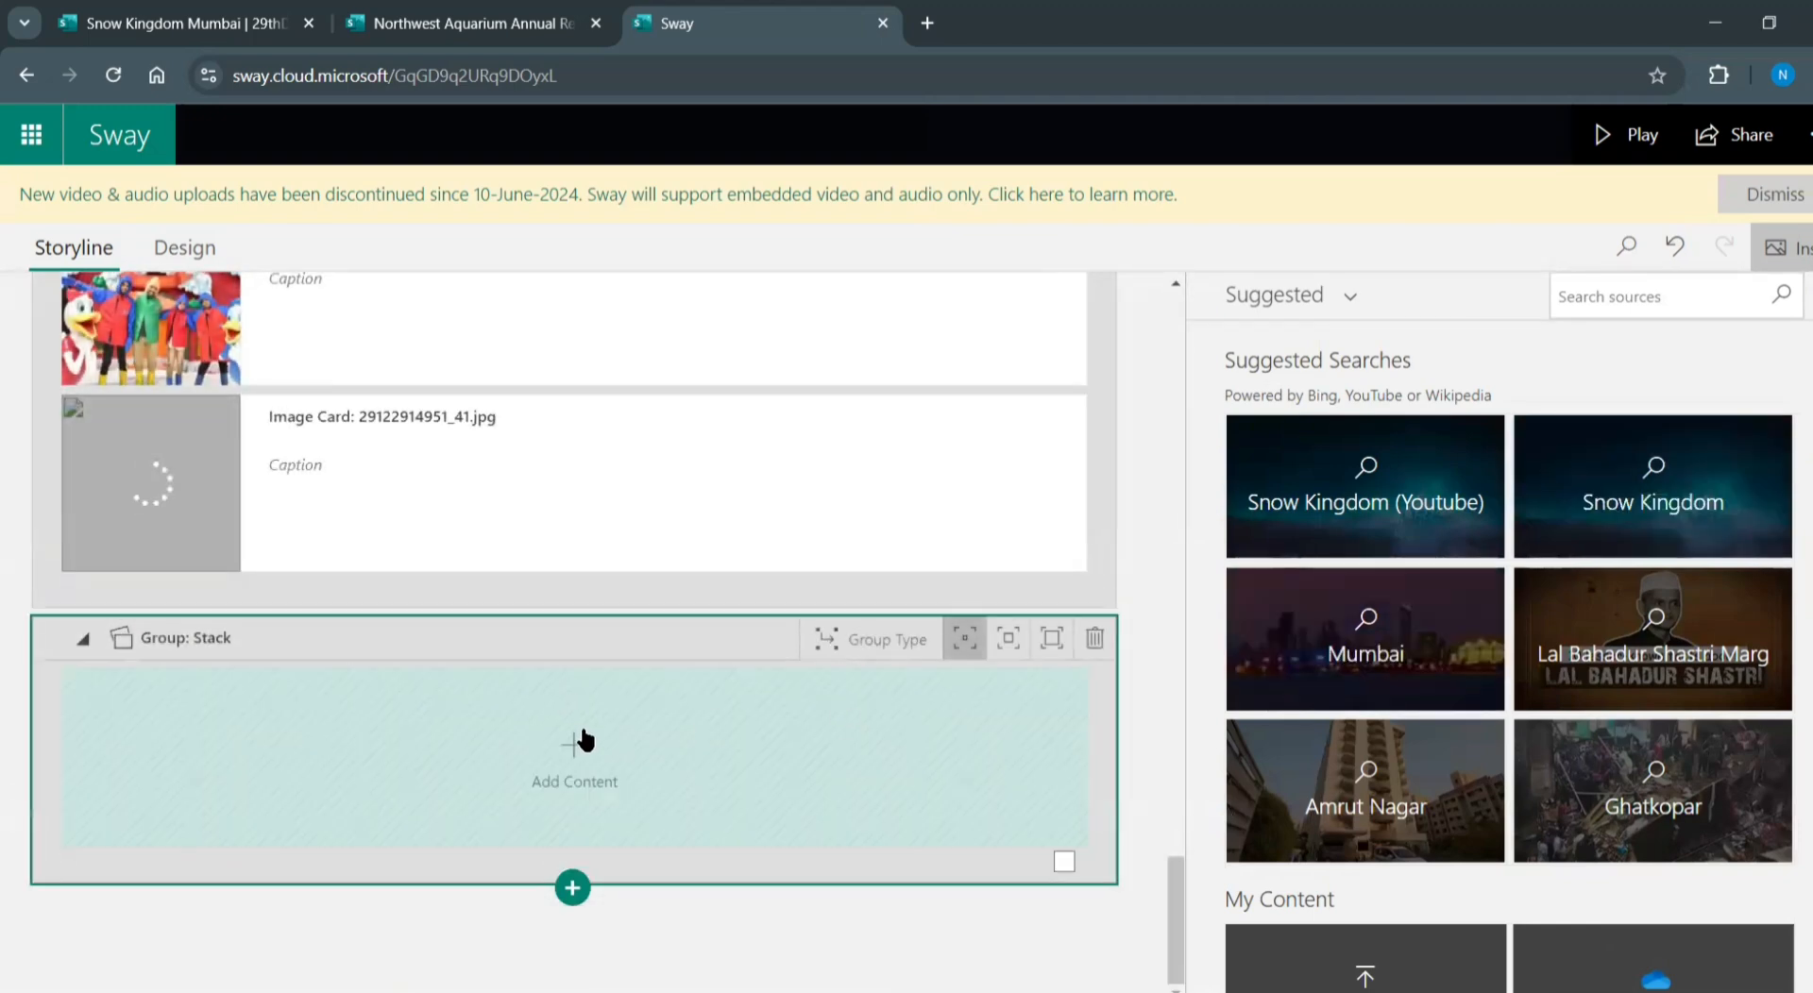
pyautogui.click(573, 776)
pyautogui.click(598, 763)
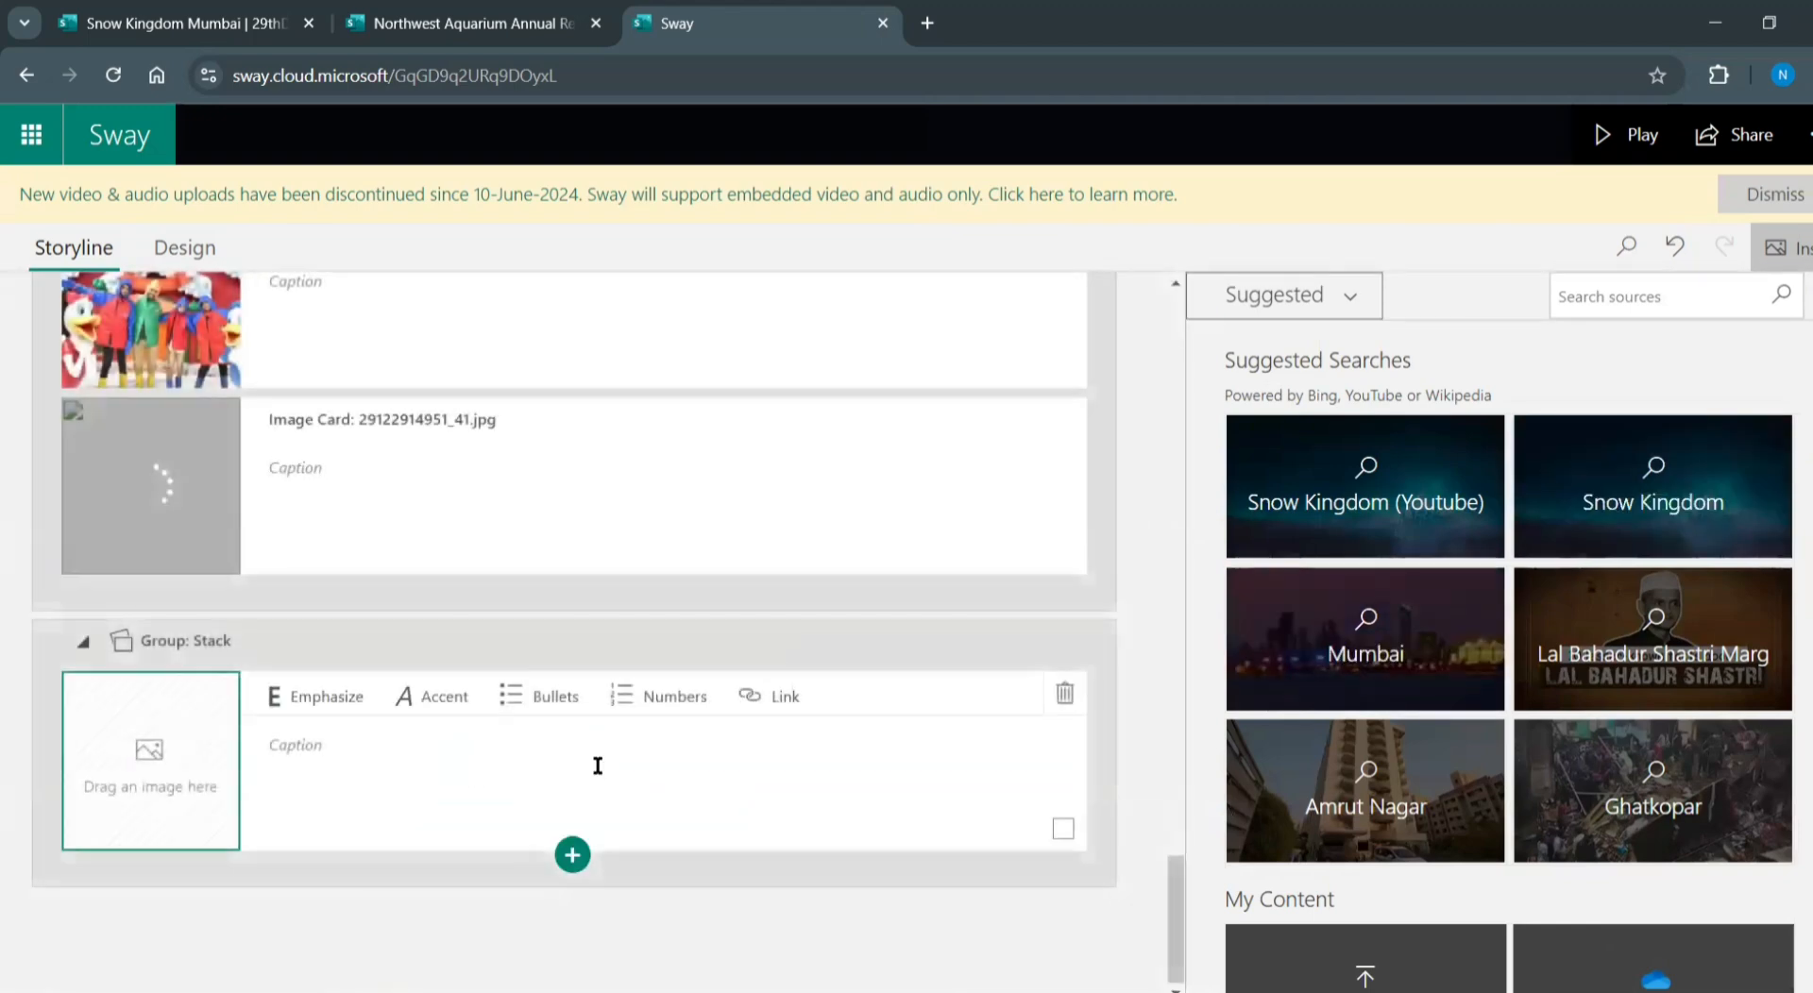
pyautogui.click(1381, 294)
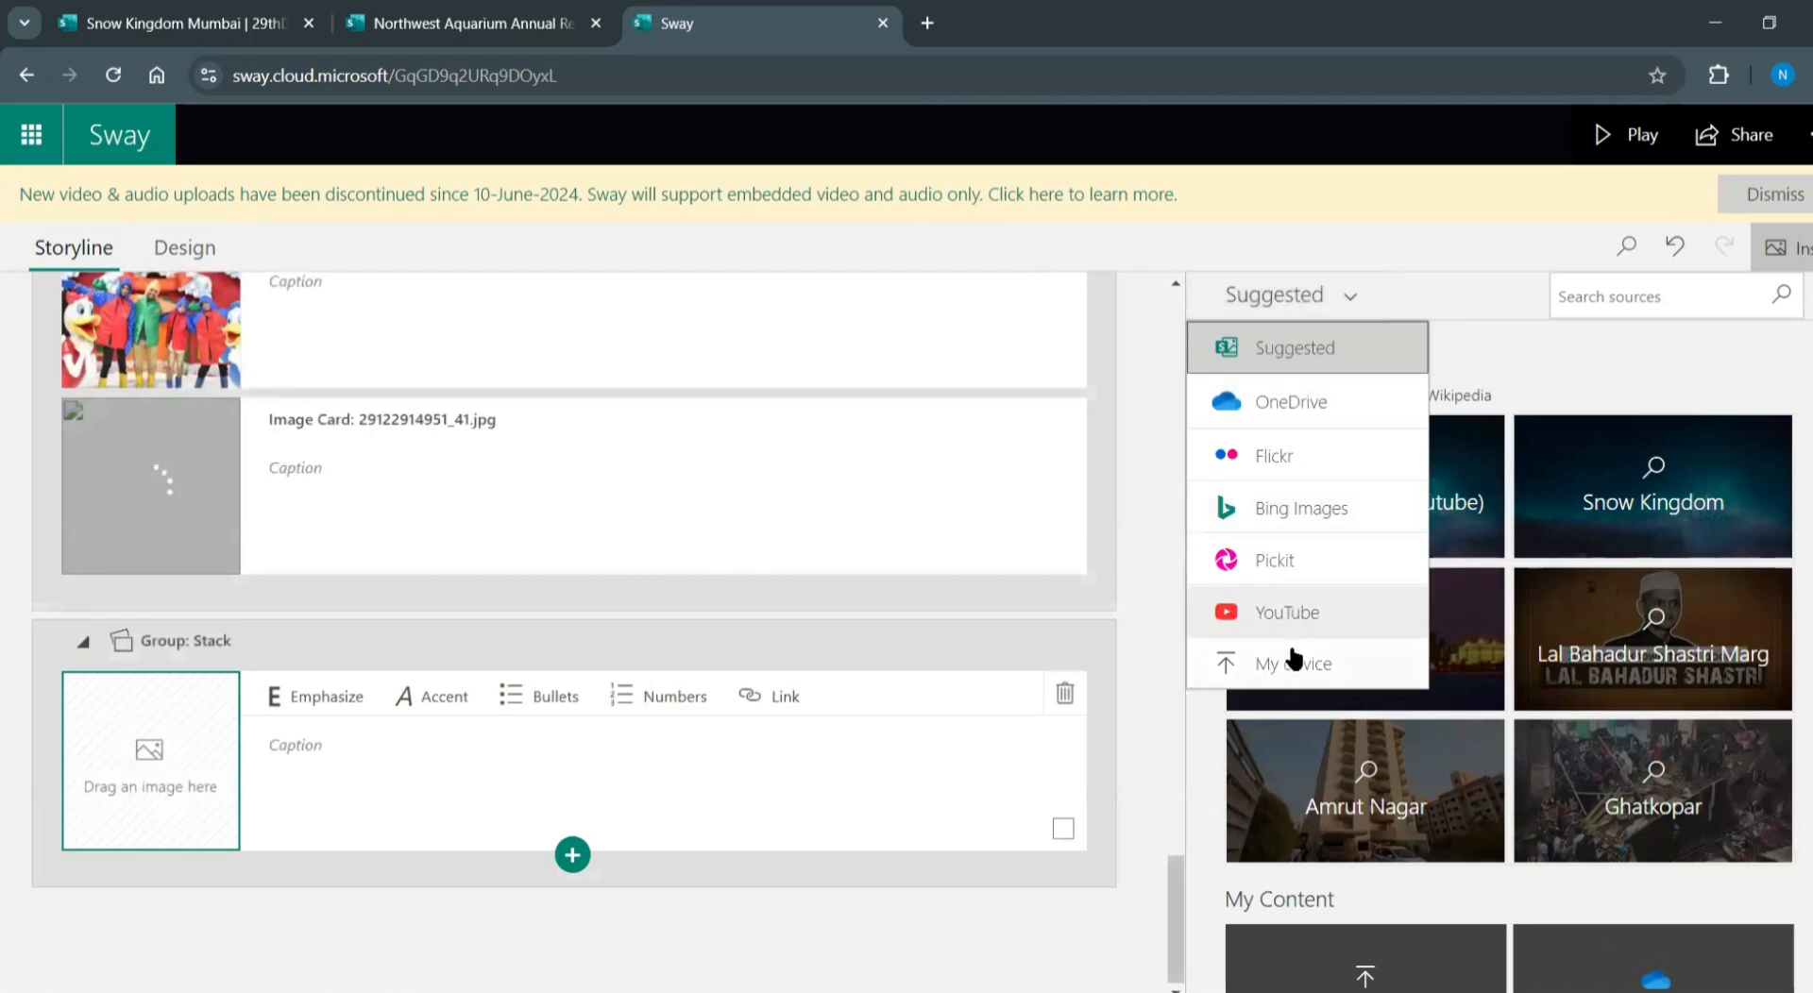
pyautogui.click(1294, 664)
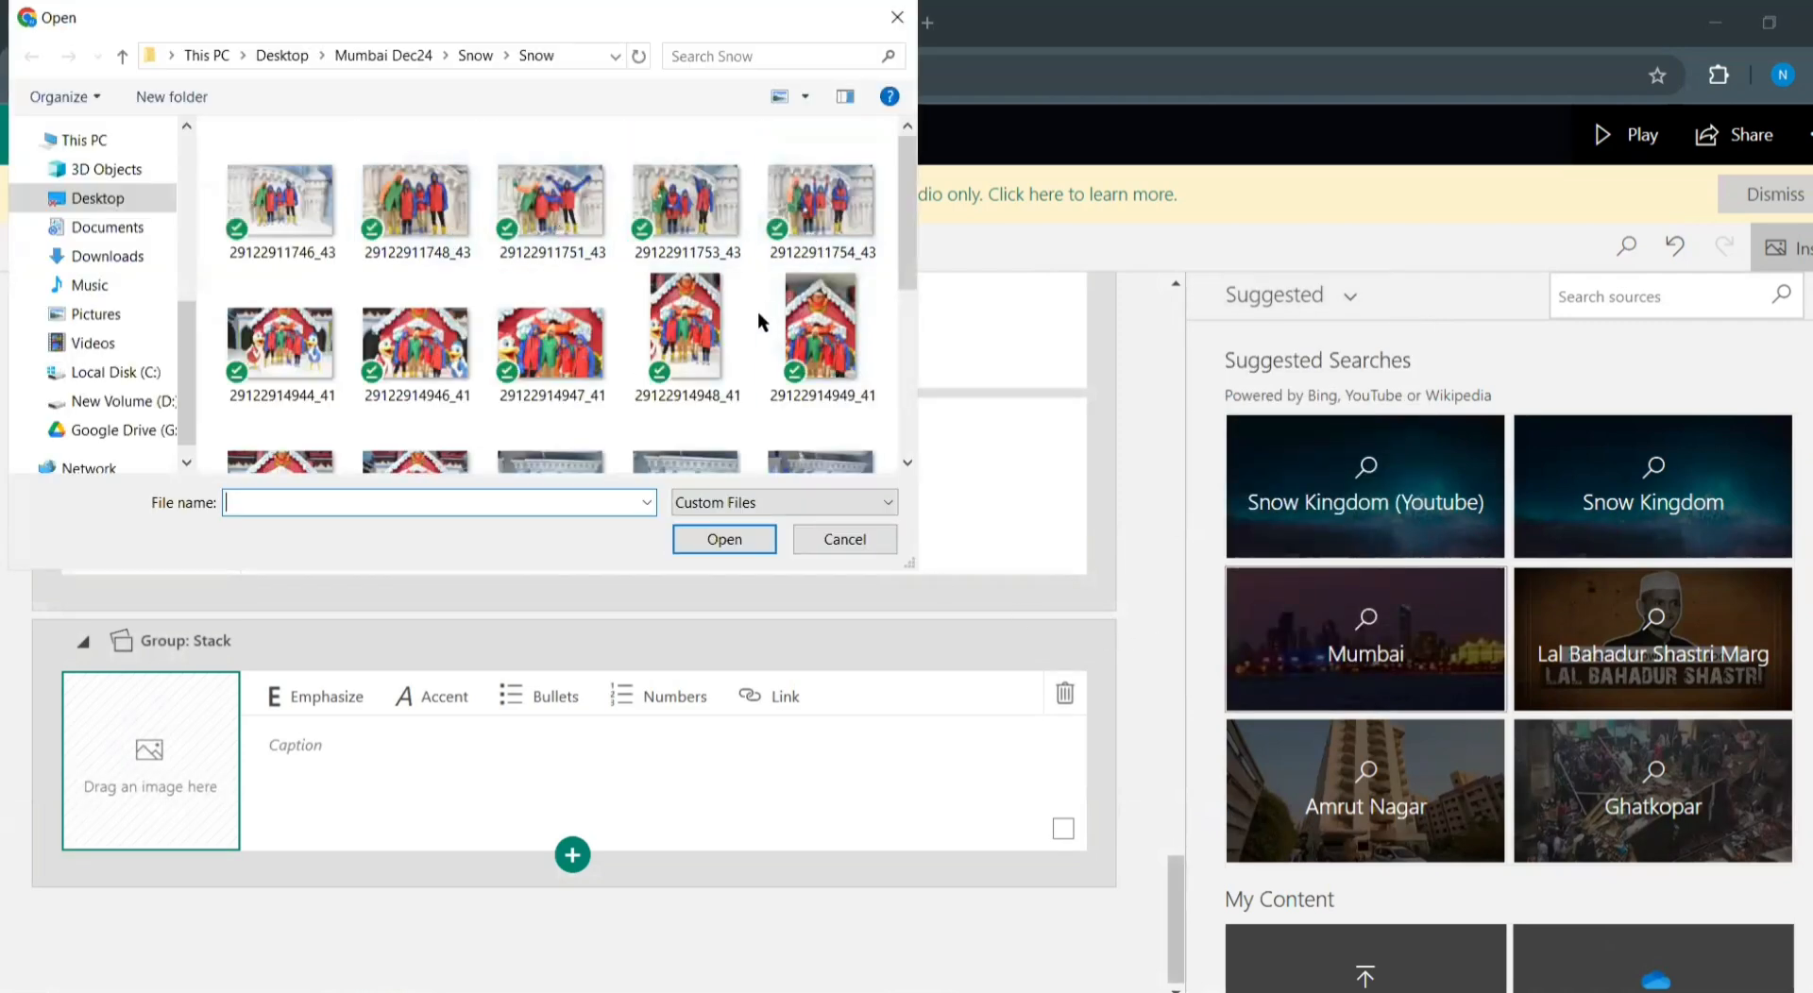
pyautogui.scroll(-1, 738, 317)
pyautogui.click(568, 428)
pyautogui.hotkey('shift', 'Right')
pyautogui.hotkey('shift', 'Right')
pyautogui.hotkey('shift', 'Right')
pyautogui.hotkey('shift', 'Right')
pyautogui.hotkey('shift', 'Right')
pyautogui.hotkey('shift', 'Right')
pyautogui.hotkey('shift', 'Right')
pyautogui.hotkey('shift', 'Right')
pyautogui.hotkey('shift', 'Right')
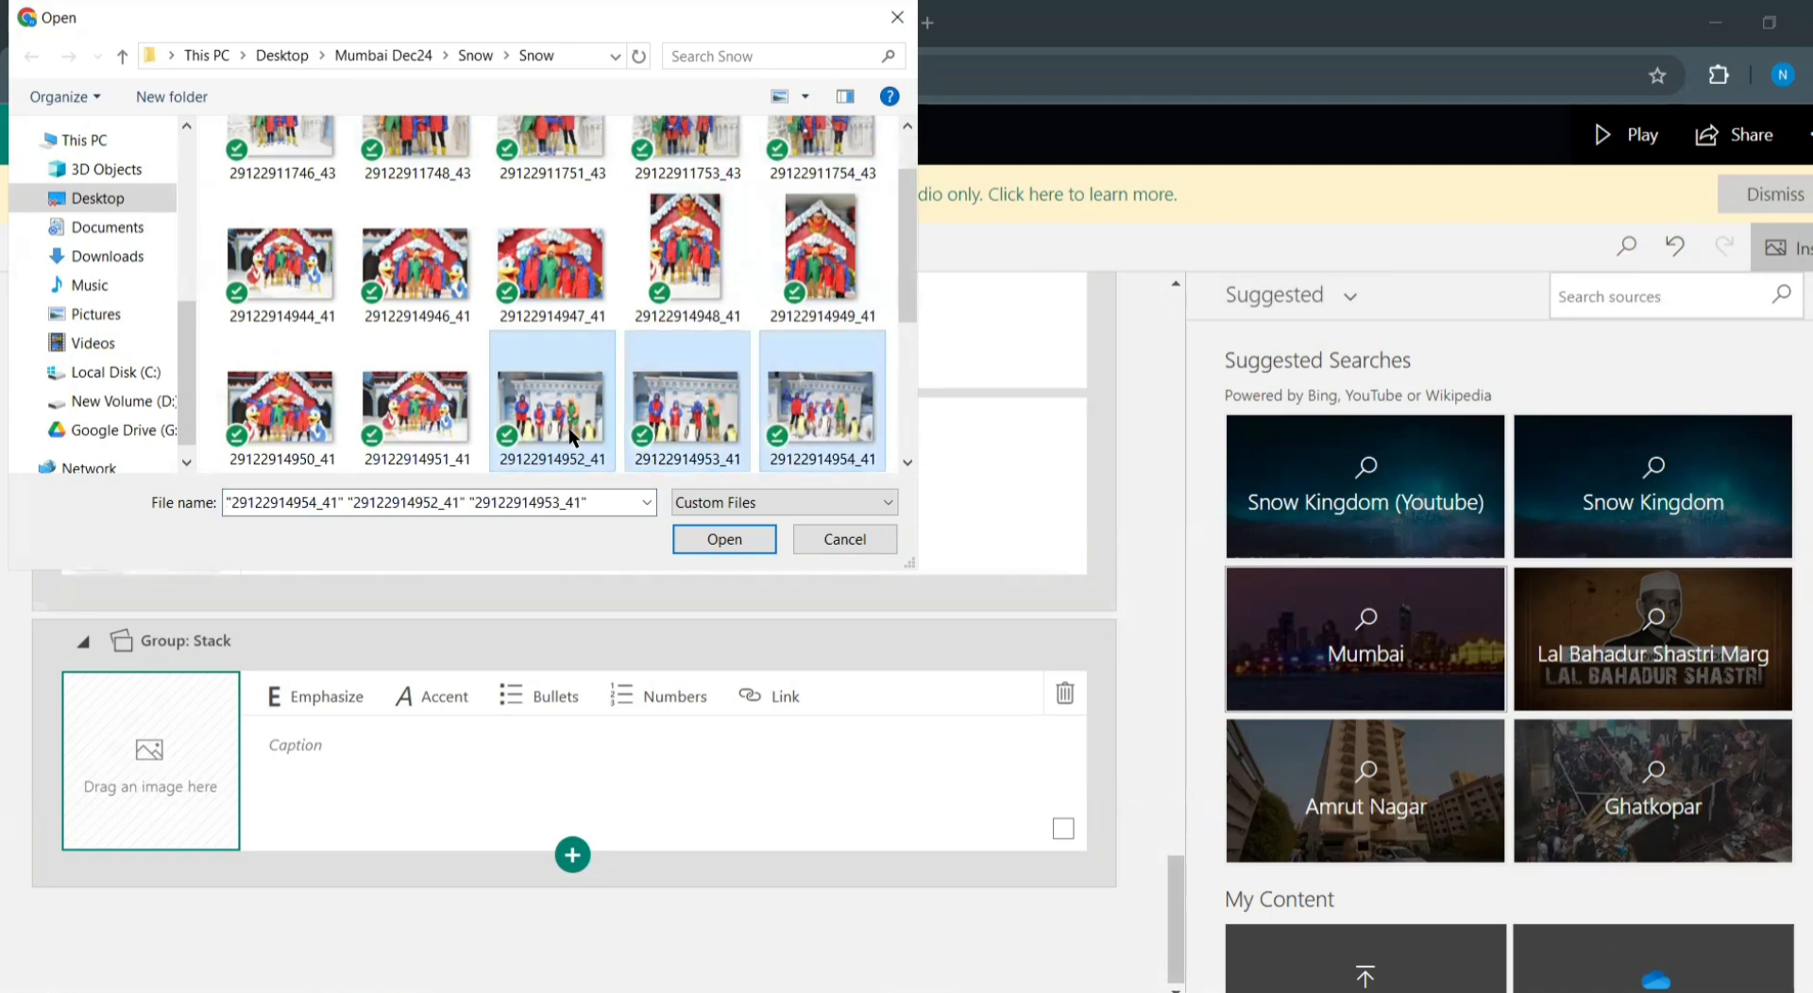
pyautogui.hotkey('shift', 'Right')
pyautogui.hotkey('shift', 'Right')
pyautogui.hotkey('shift', 'Right')
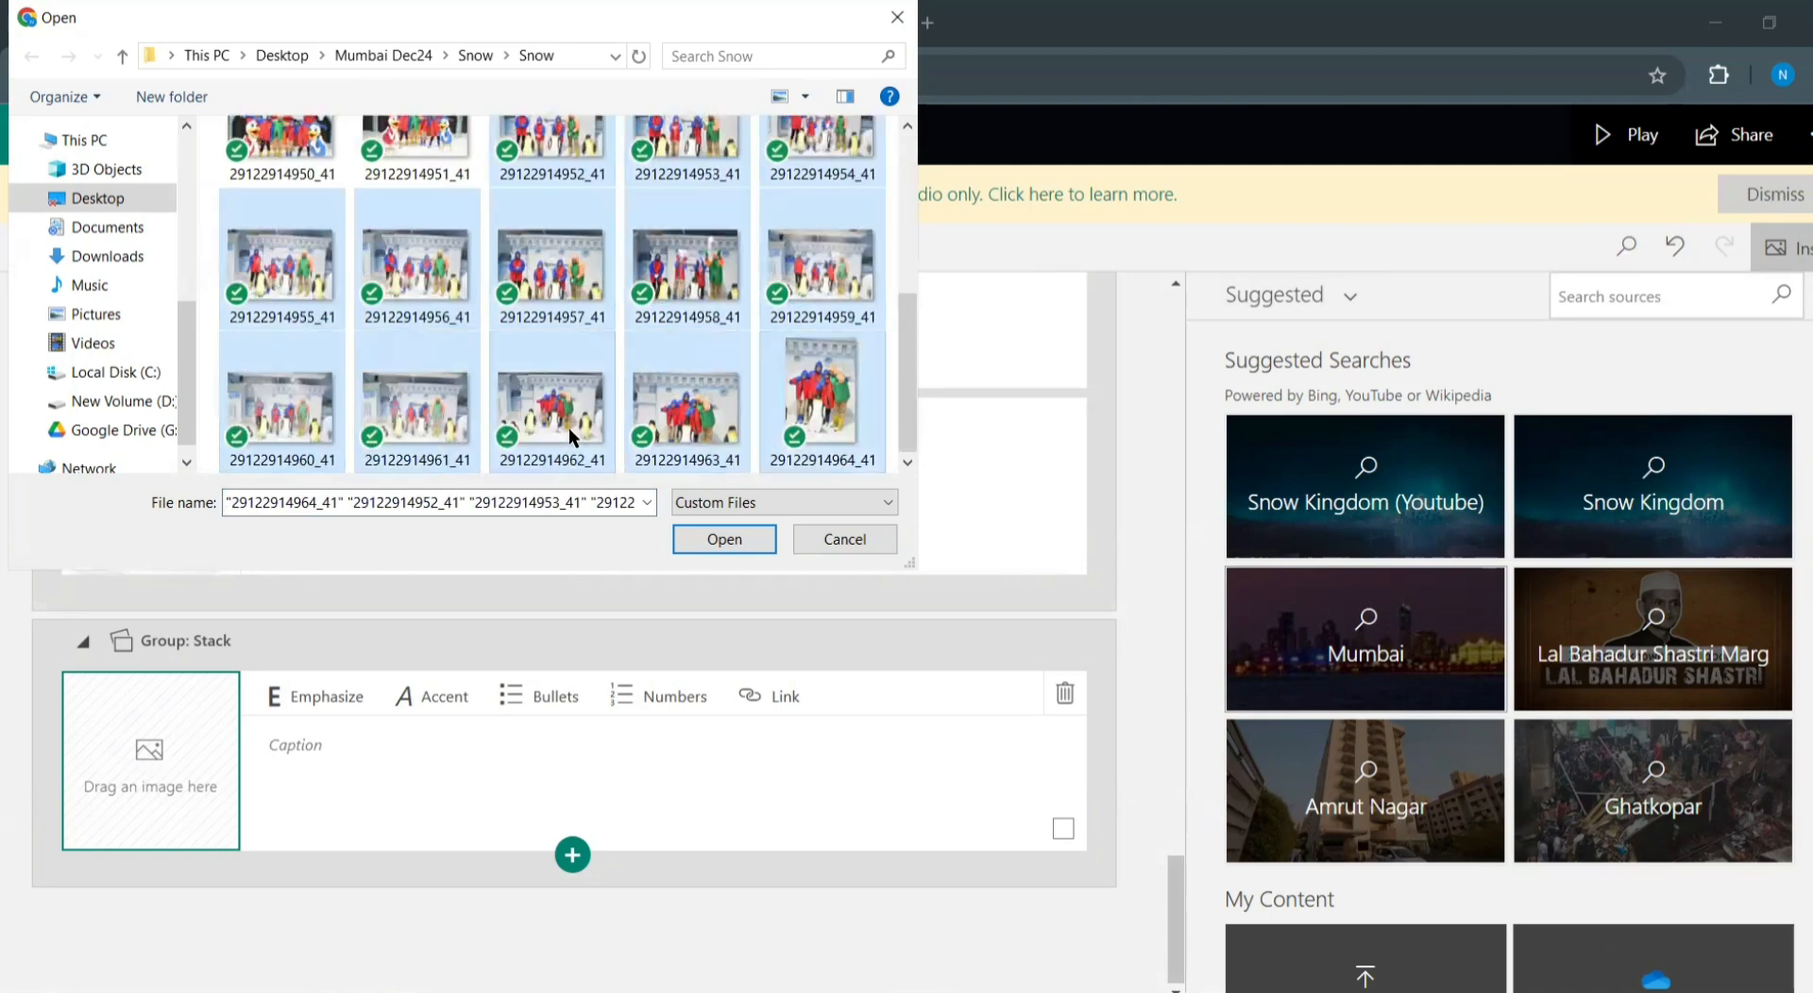
pyautogui.click(734, 532)
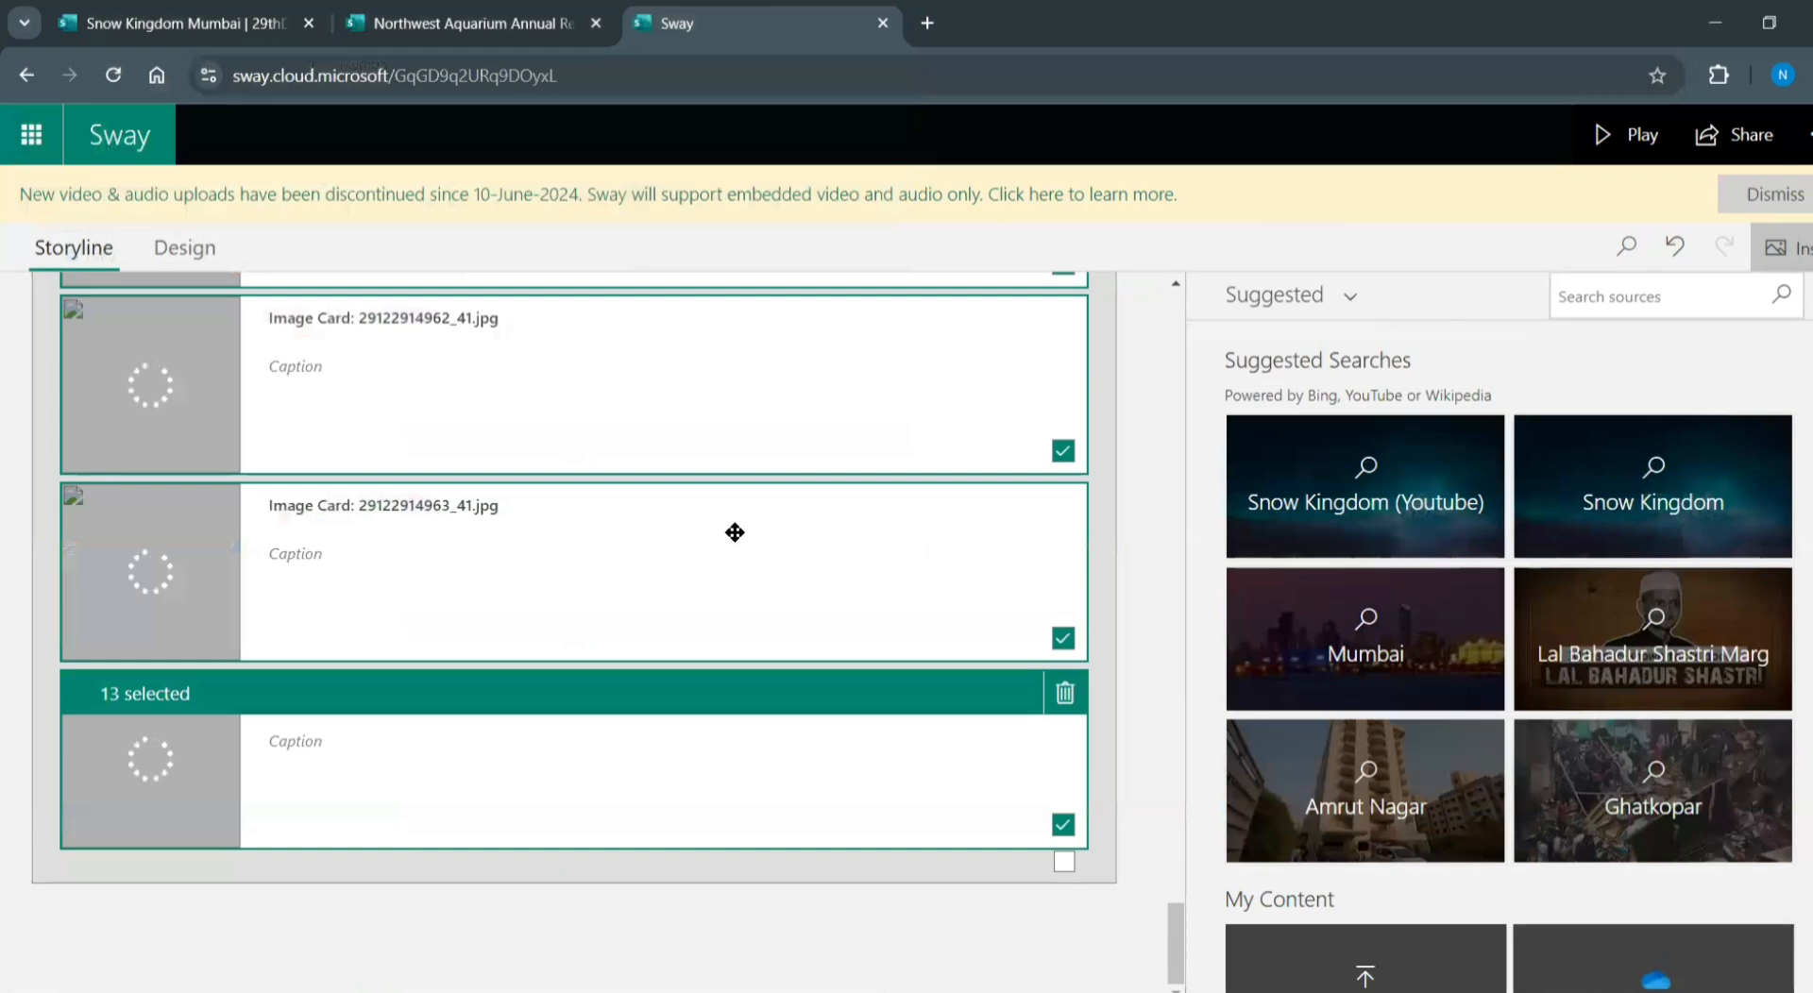
# Look back through the three Stack groups up to the title card to review the uploaded photos
pyautogui.scroll(5, 599, 643)
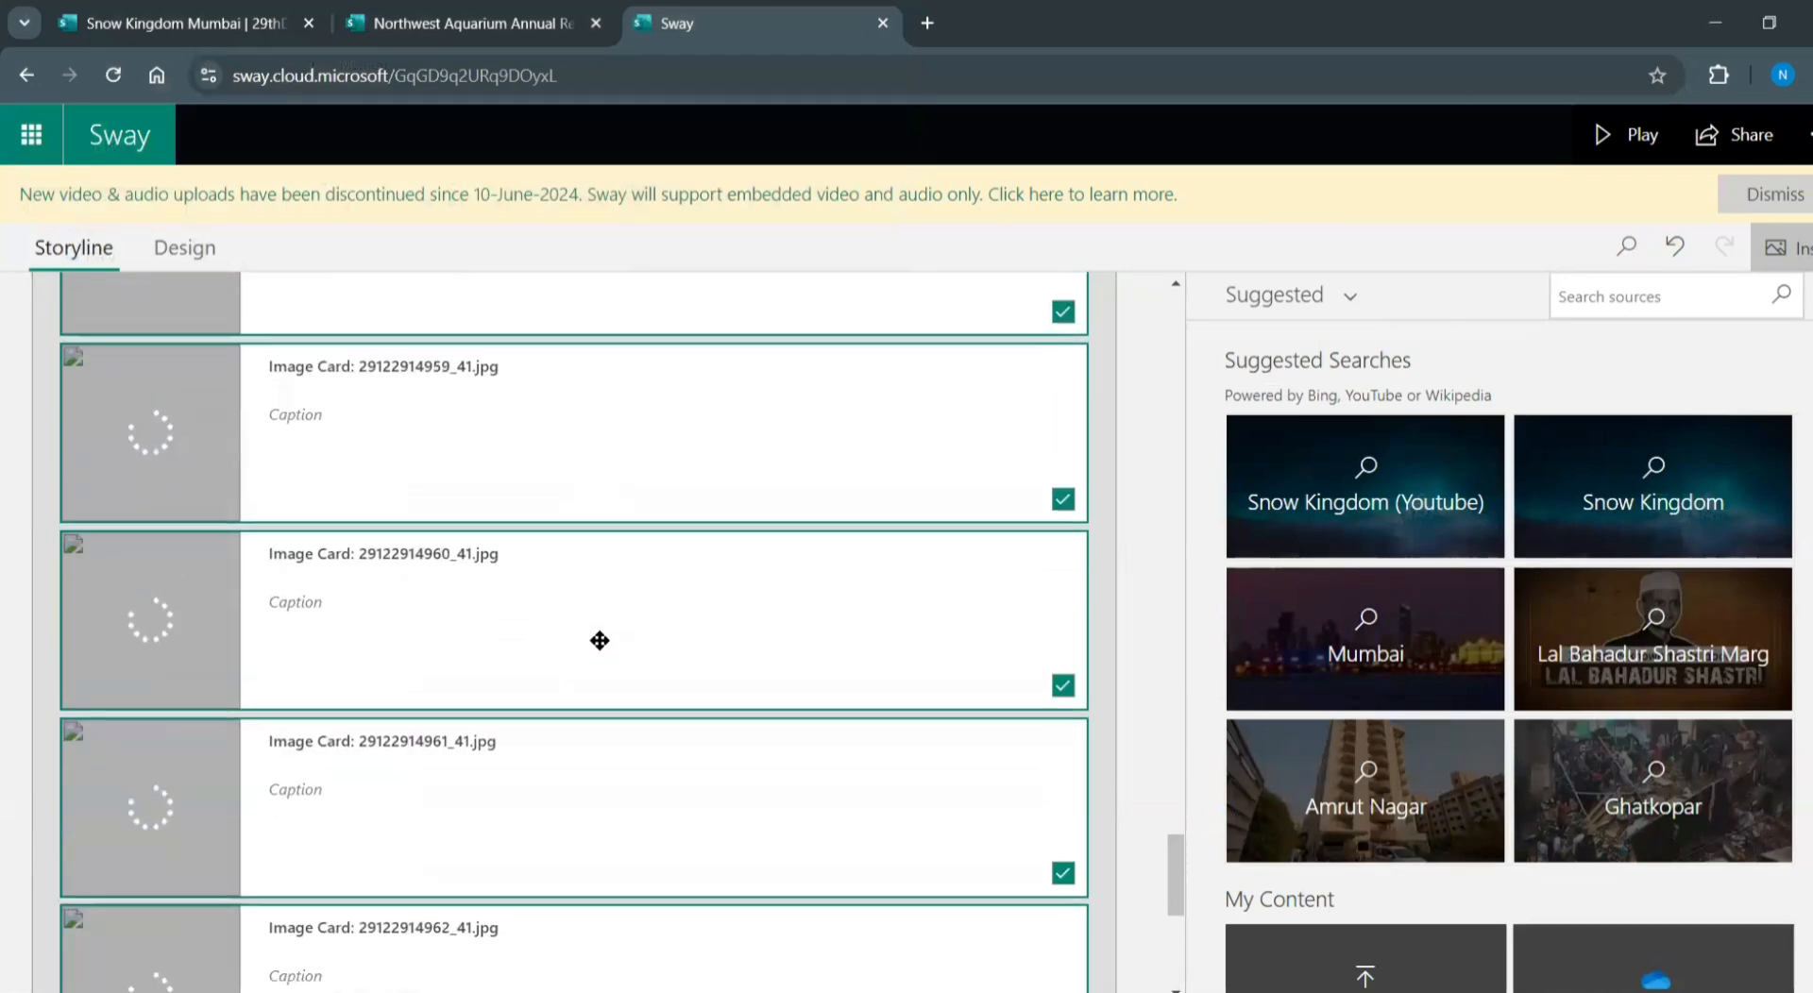
pyautogui.scroll(10, 599, 641)
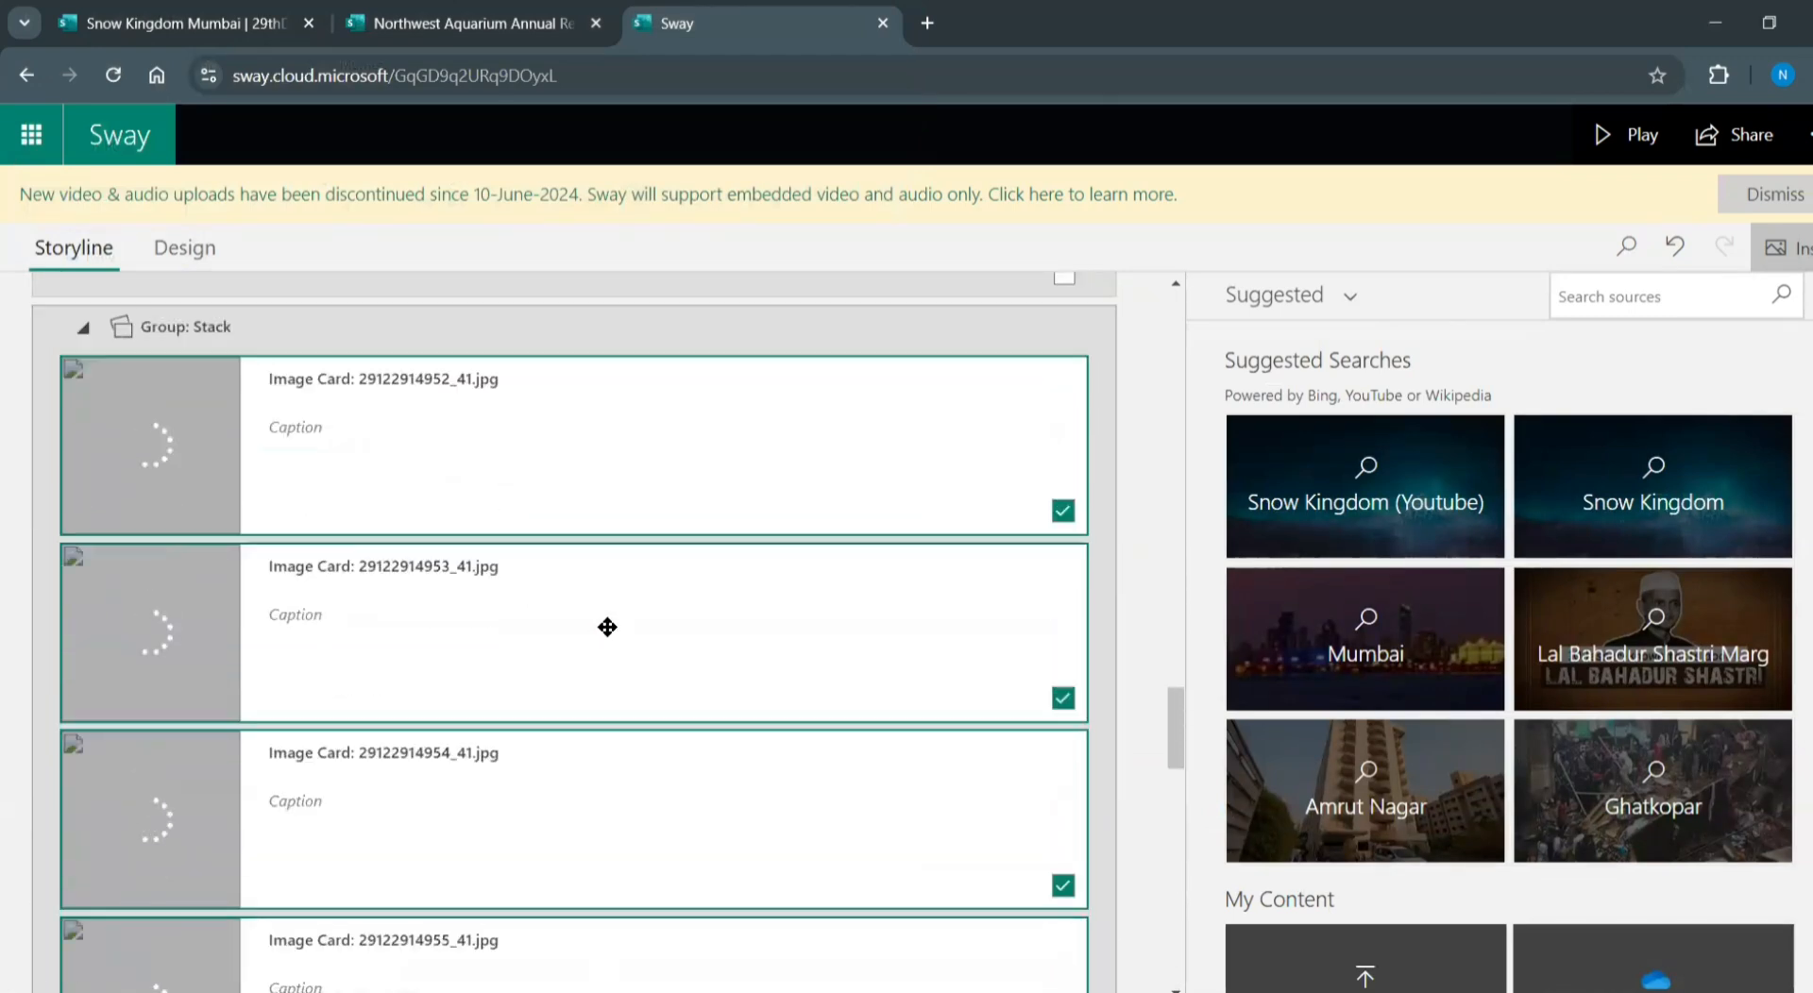
pyautogui.scroll(10, 607, 627)
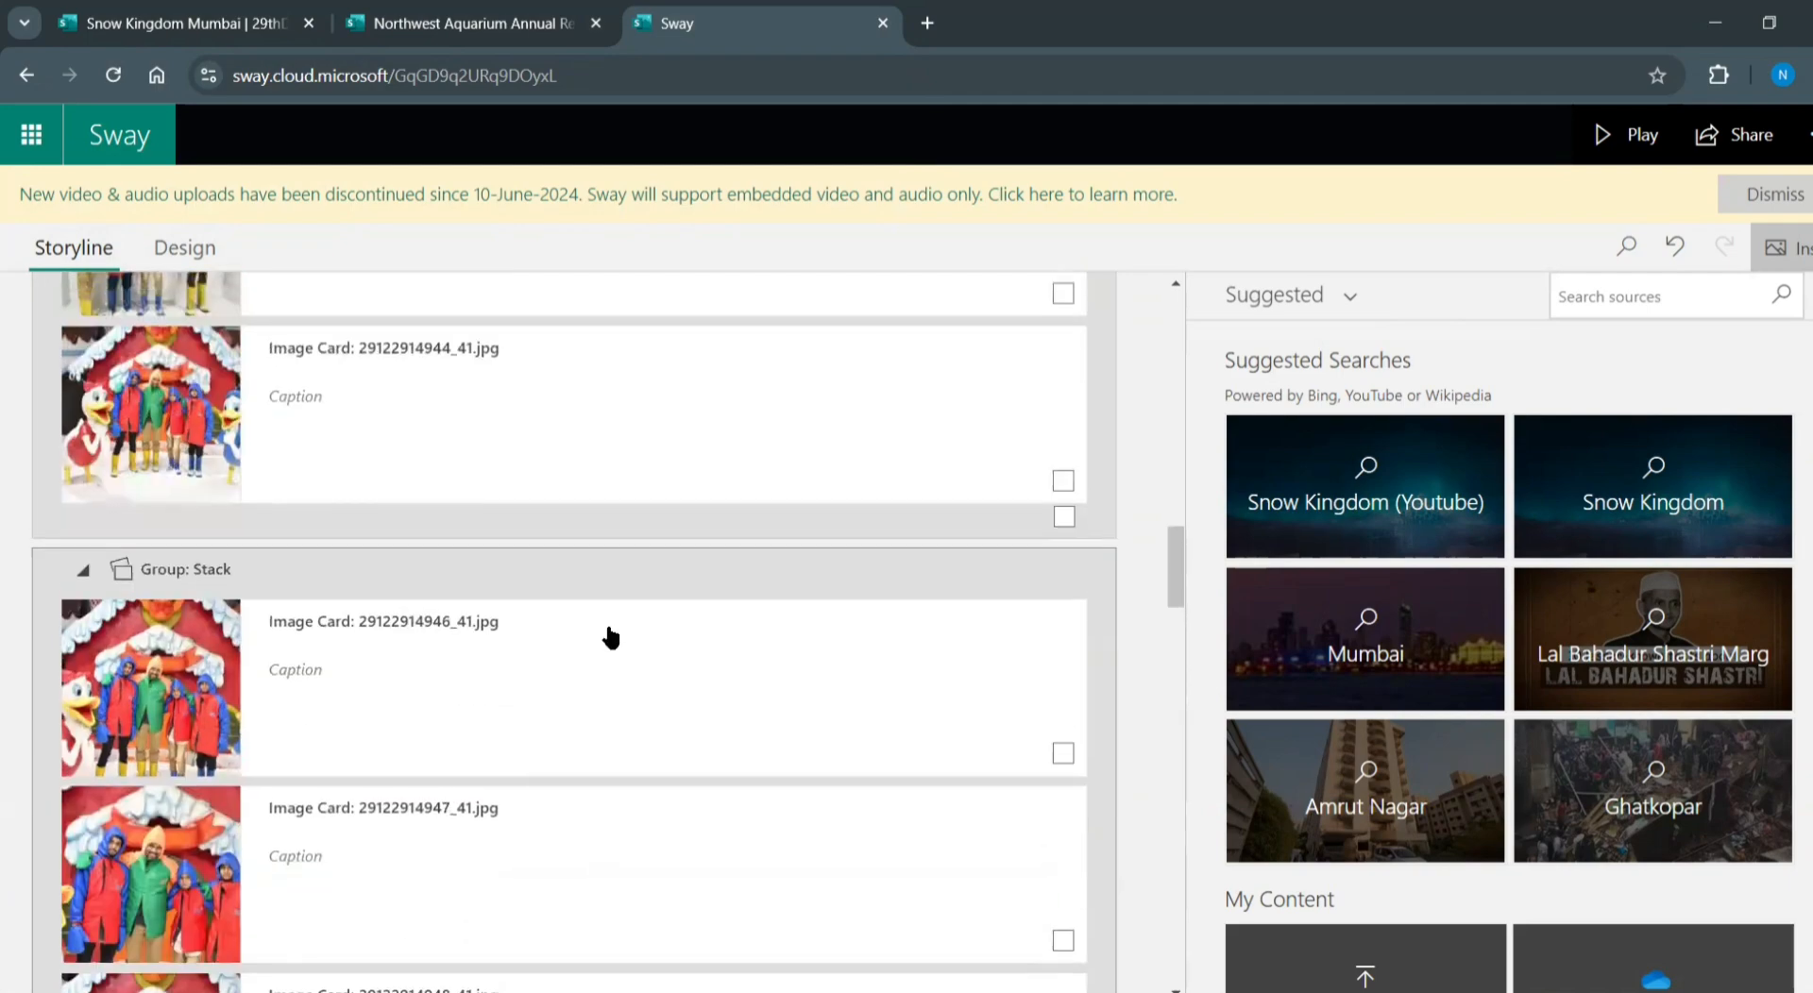
pyautogui.scroll(15, 609, 623)
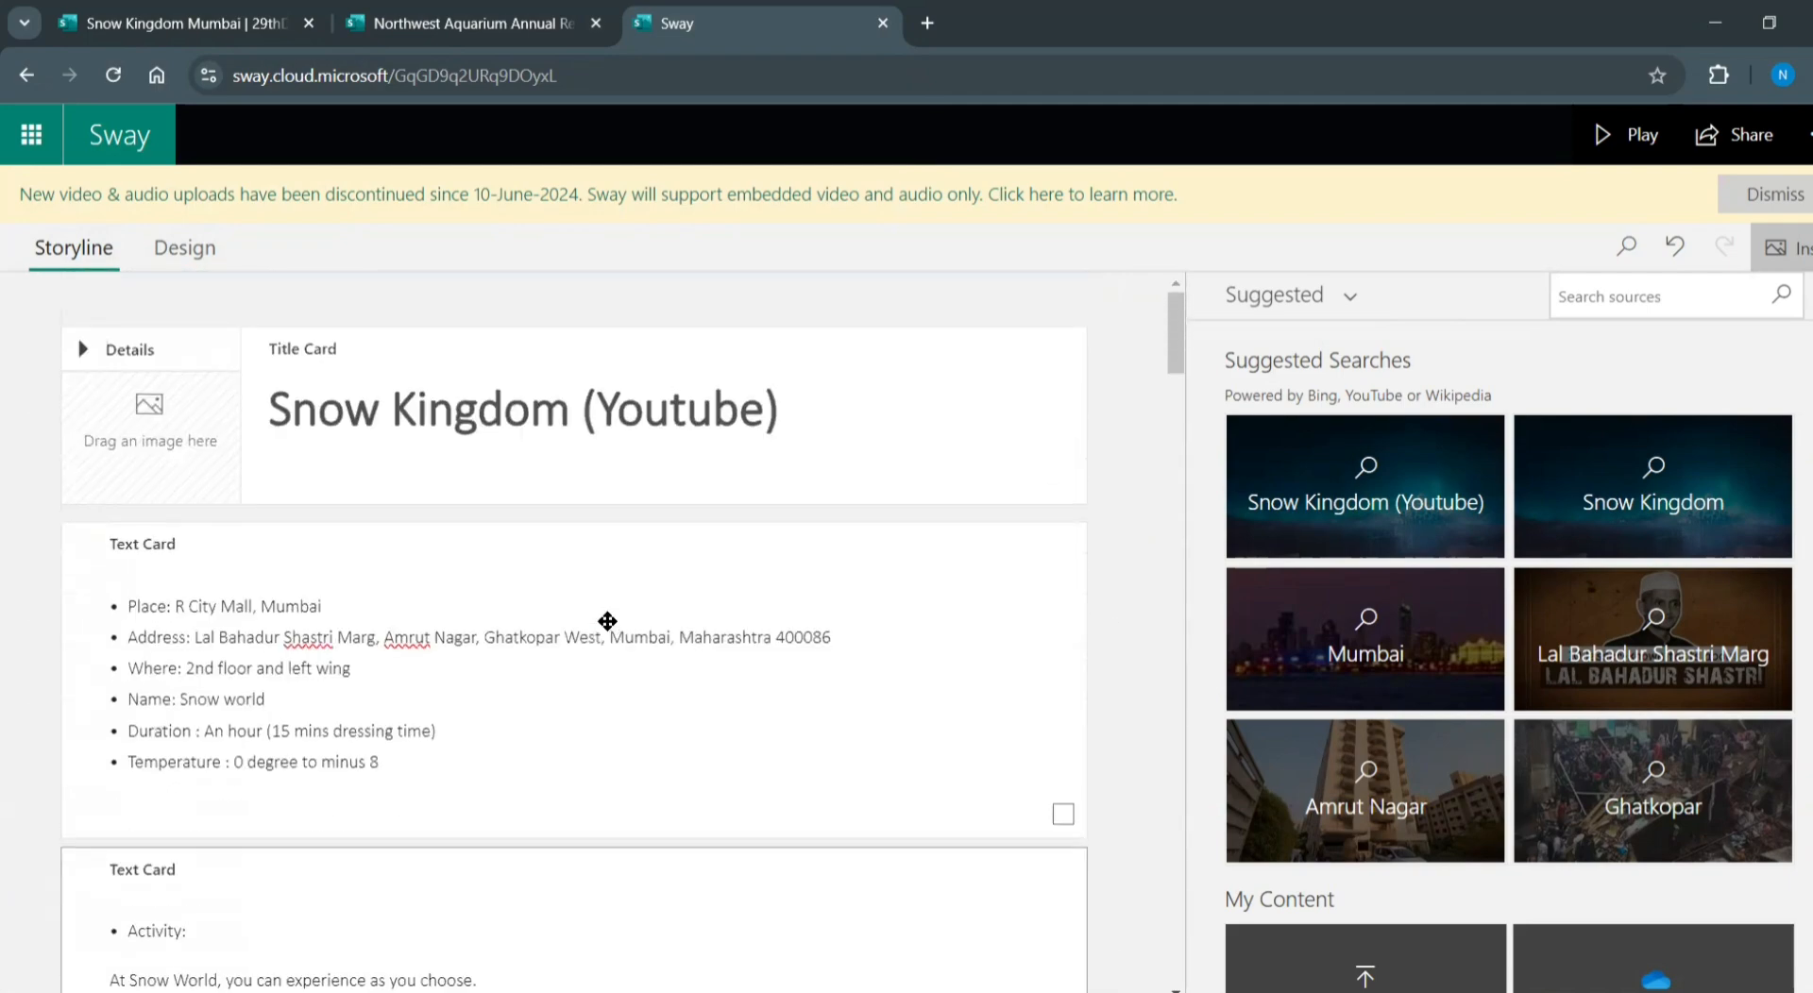
# Examine the image cards across the three Stack groups, checking how far the thirteen photos in the third group have loaded
pyautogui.scroll(-15, 607, 621)
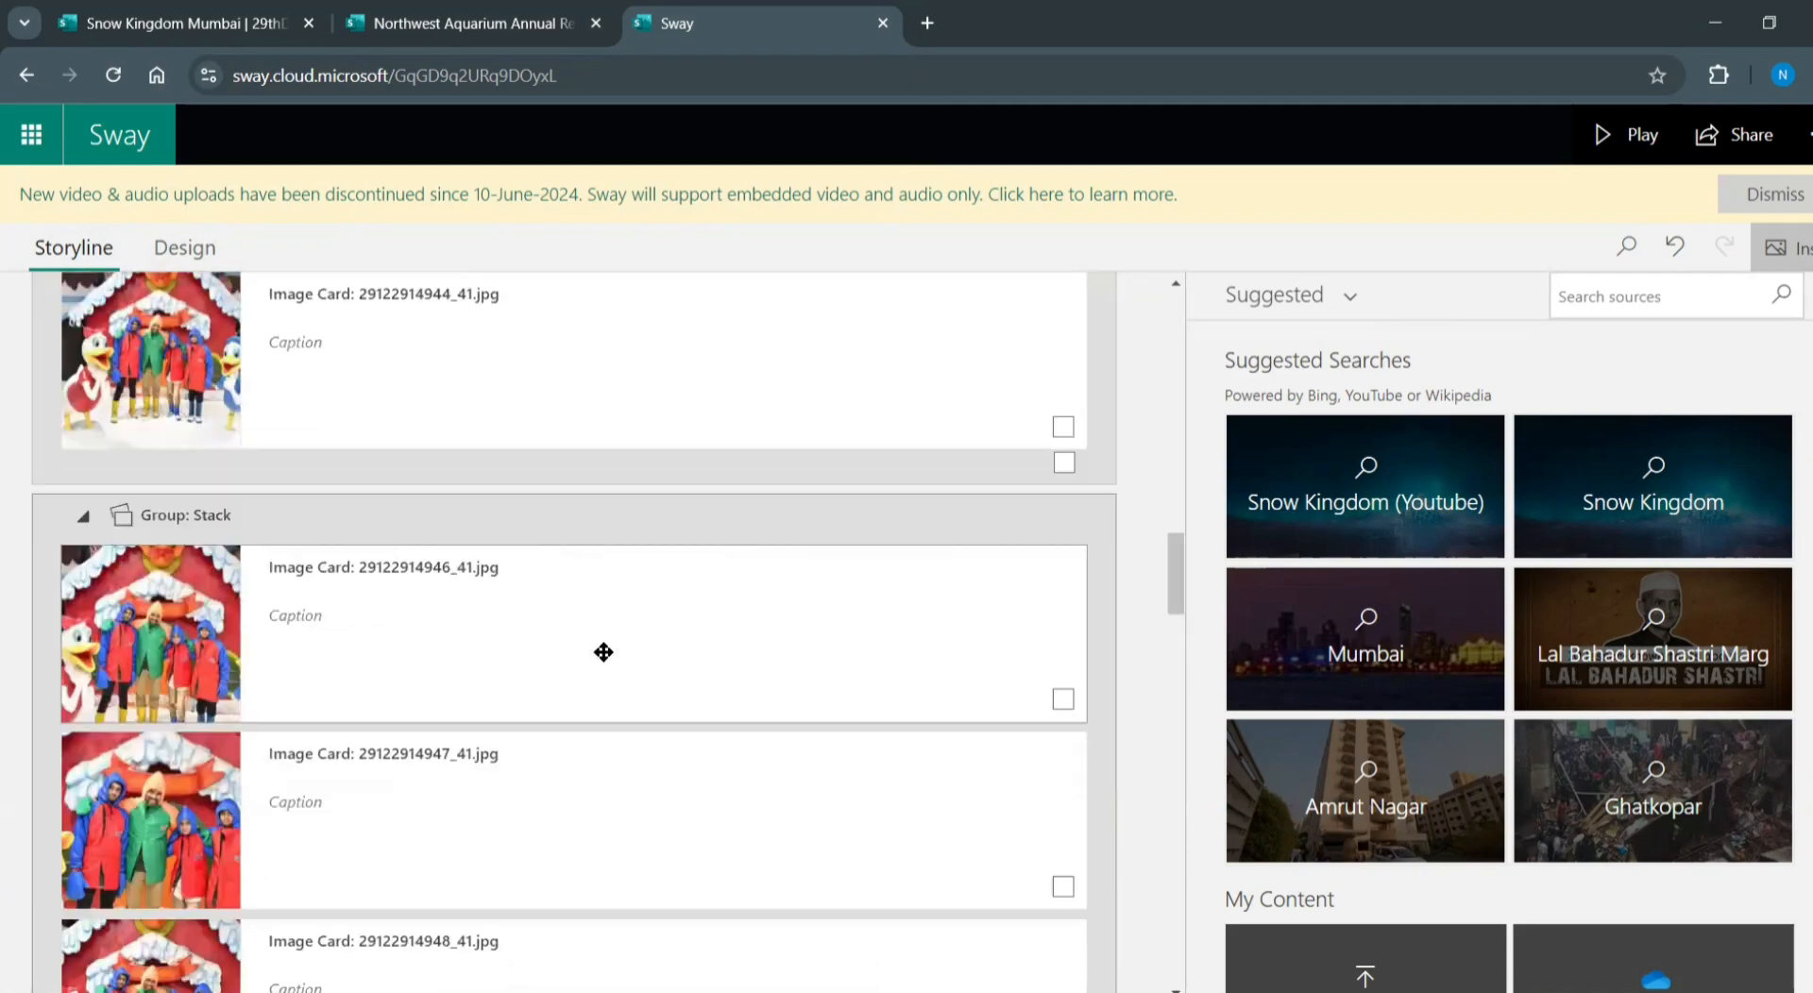
pyautogui.scroll(-3, 604, 652)
pyautogui.scroll(15, 571, 555)
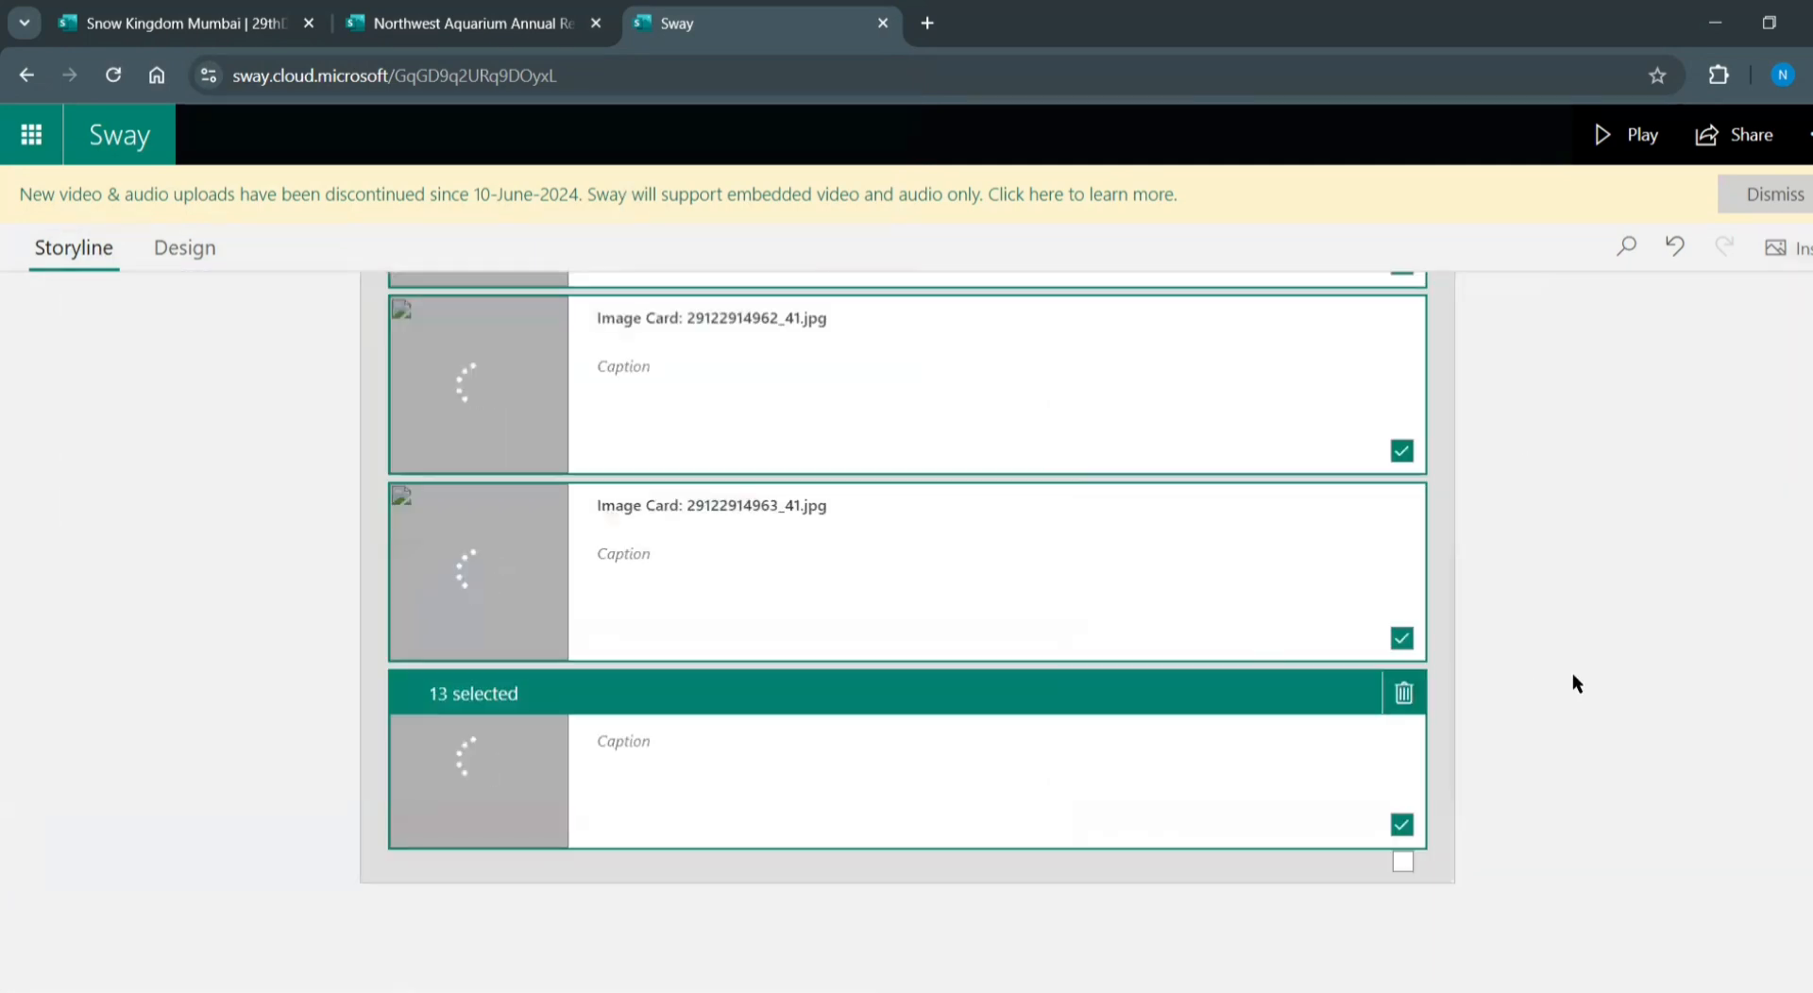
pyautogui.scroll(10, 1573, 672)
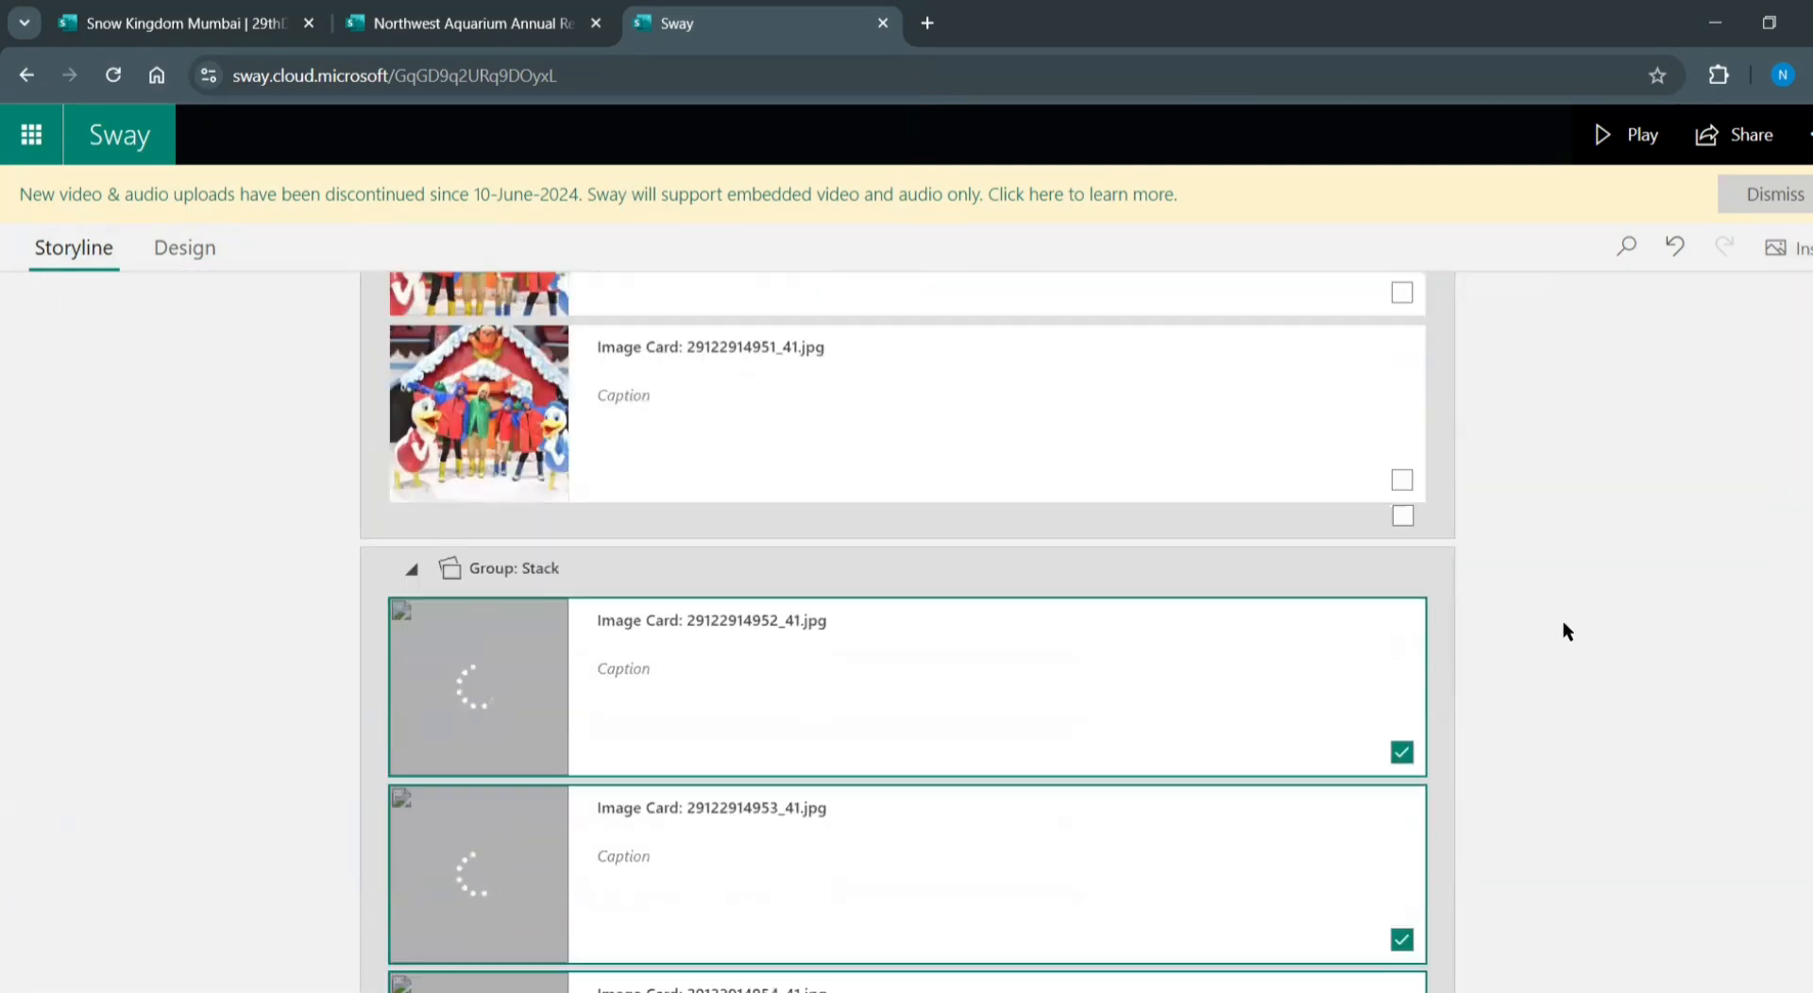
pyautogui.scroll(10, 1558, 631)
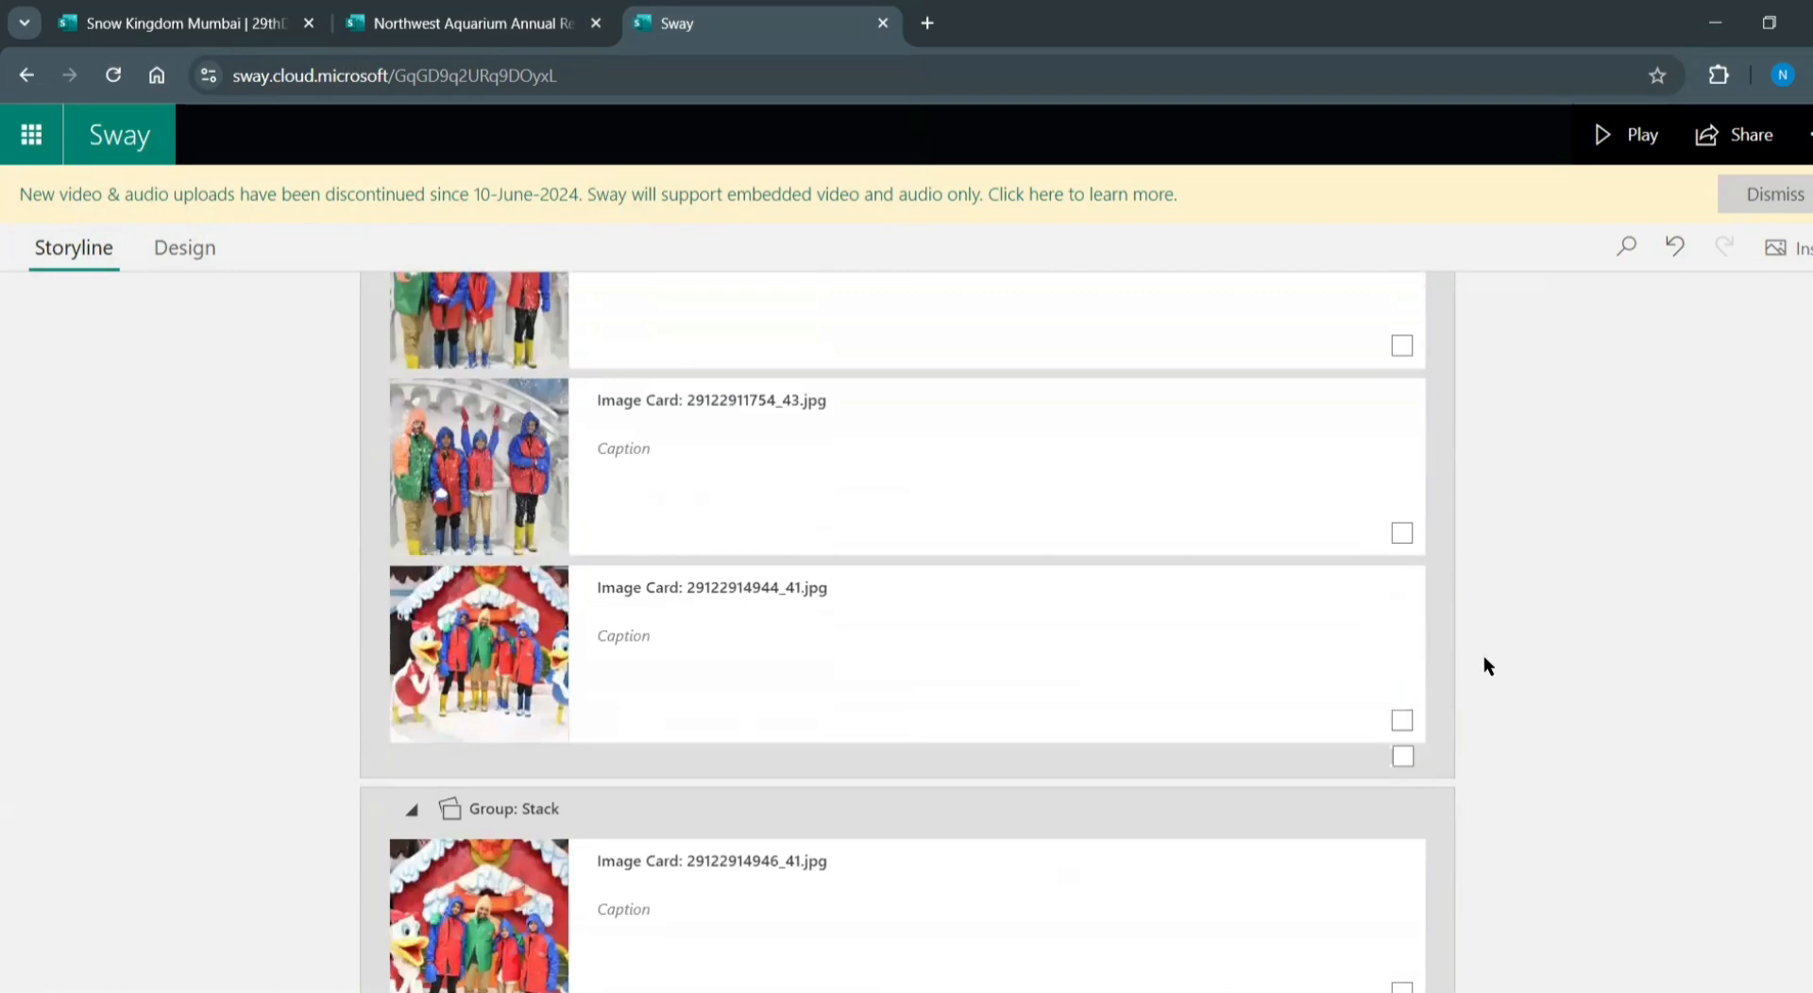
pyautogui.scroll(-3, 1485, 666)
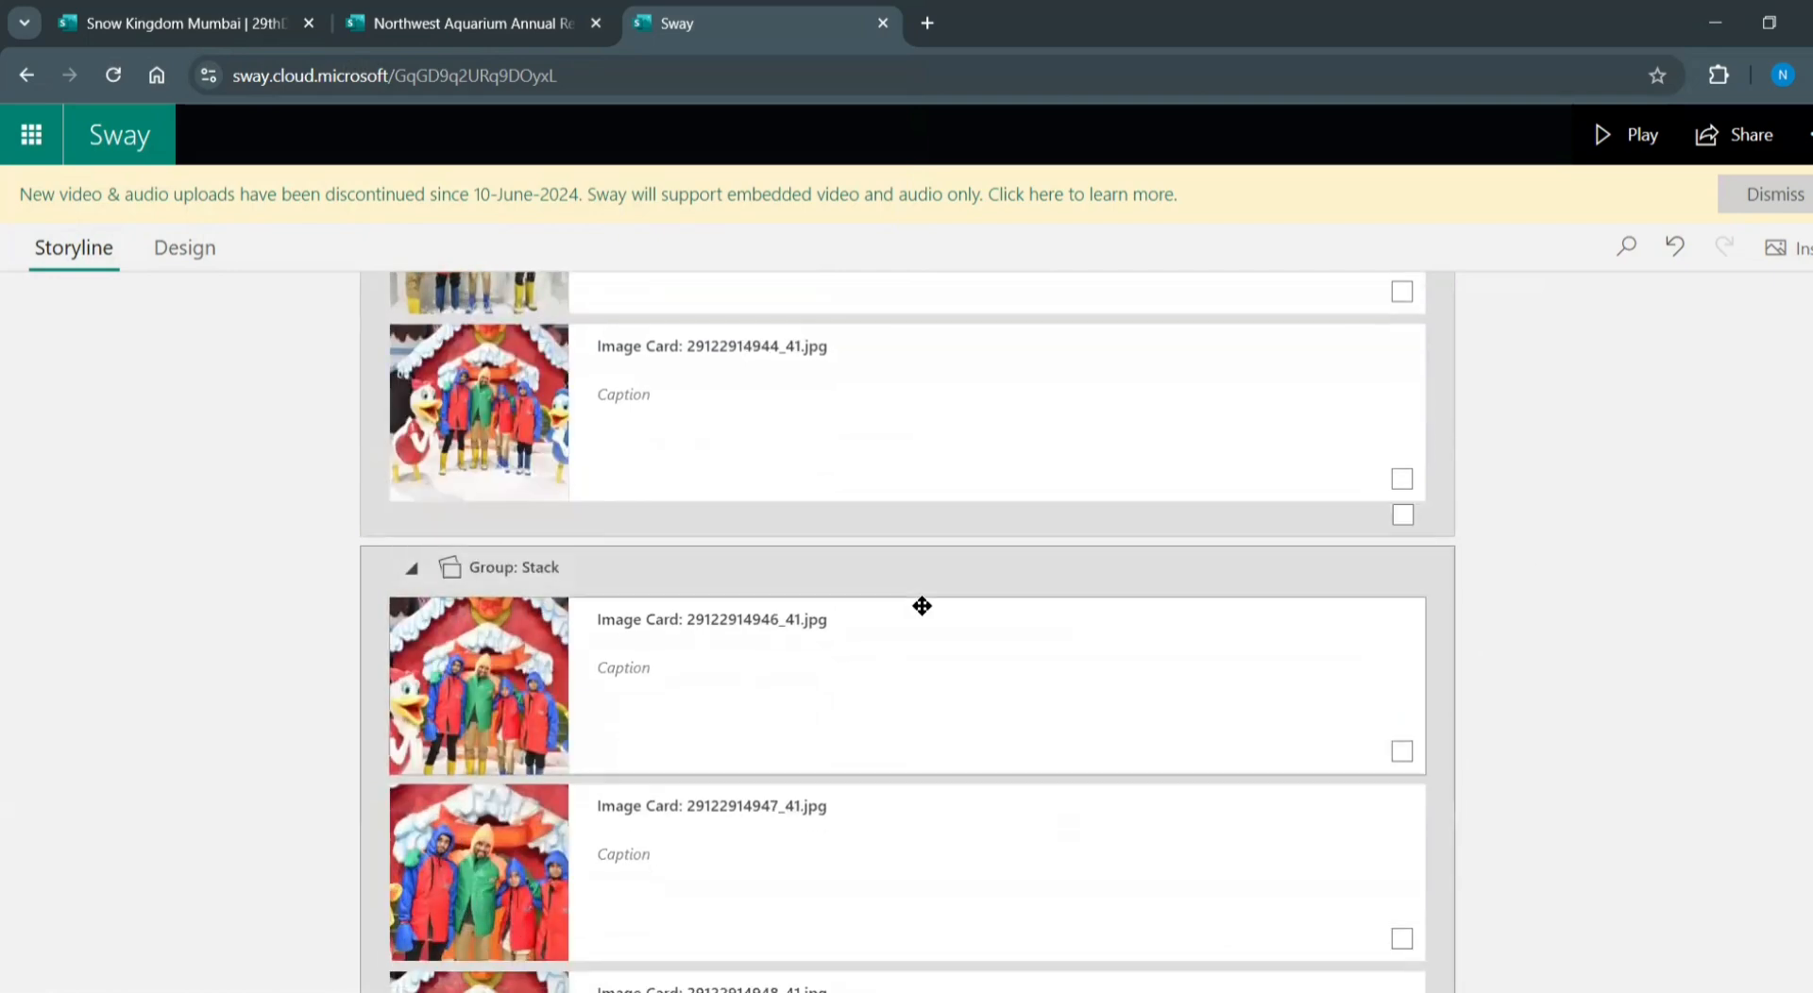
pyautogui.scroll(-15, 921, 605)
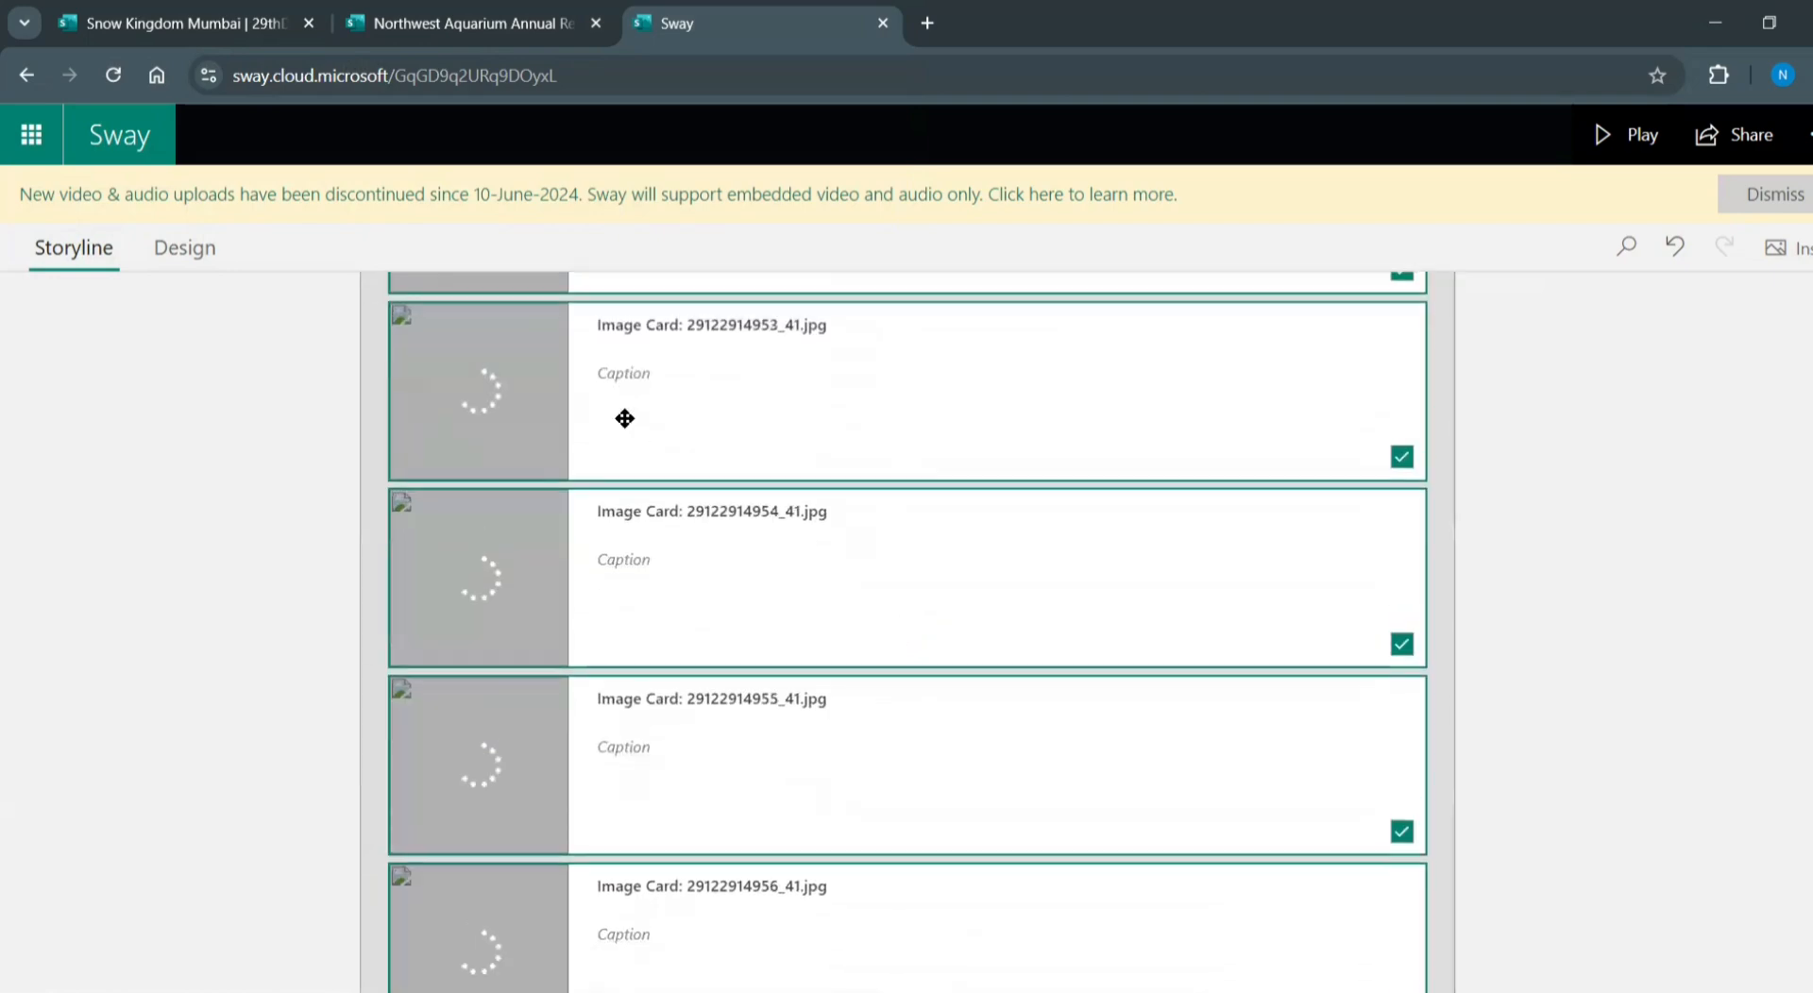
pyautogui.scroll(5, 625, 418)
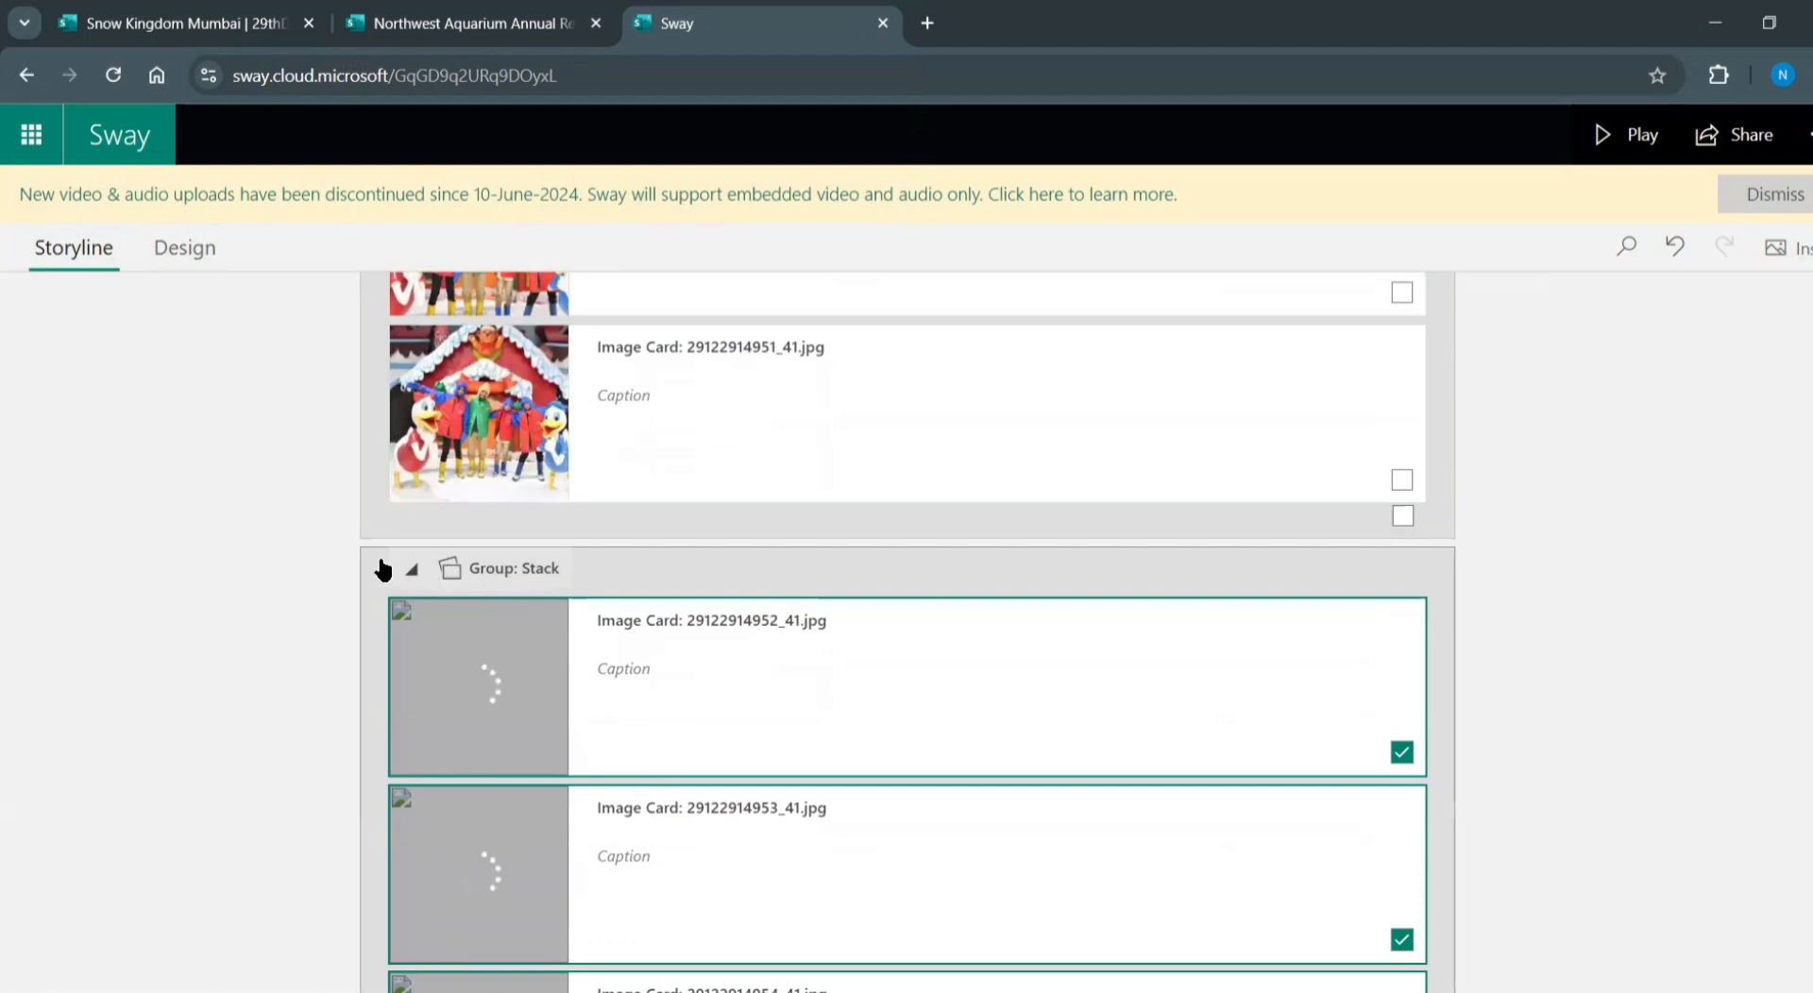
# Collapse the third Stack group to its thumbnail strip and expand it again
pyautogui.click(411, 570)
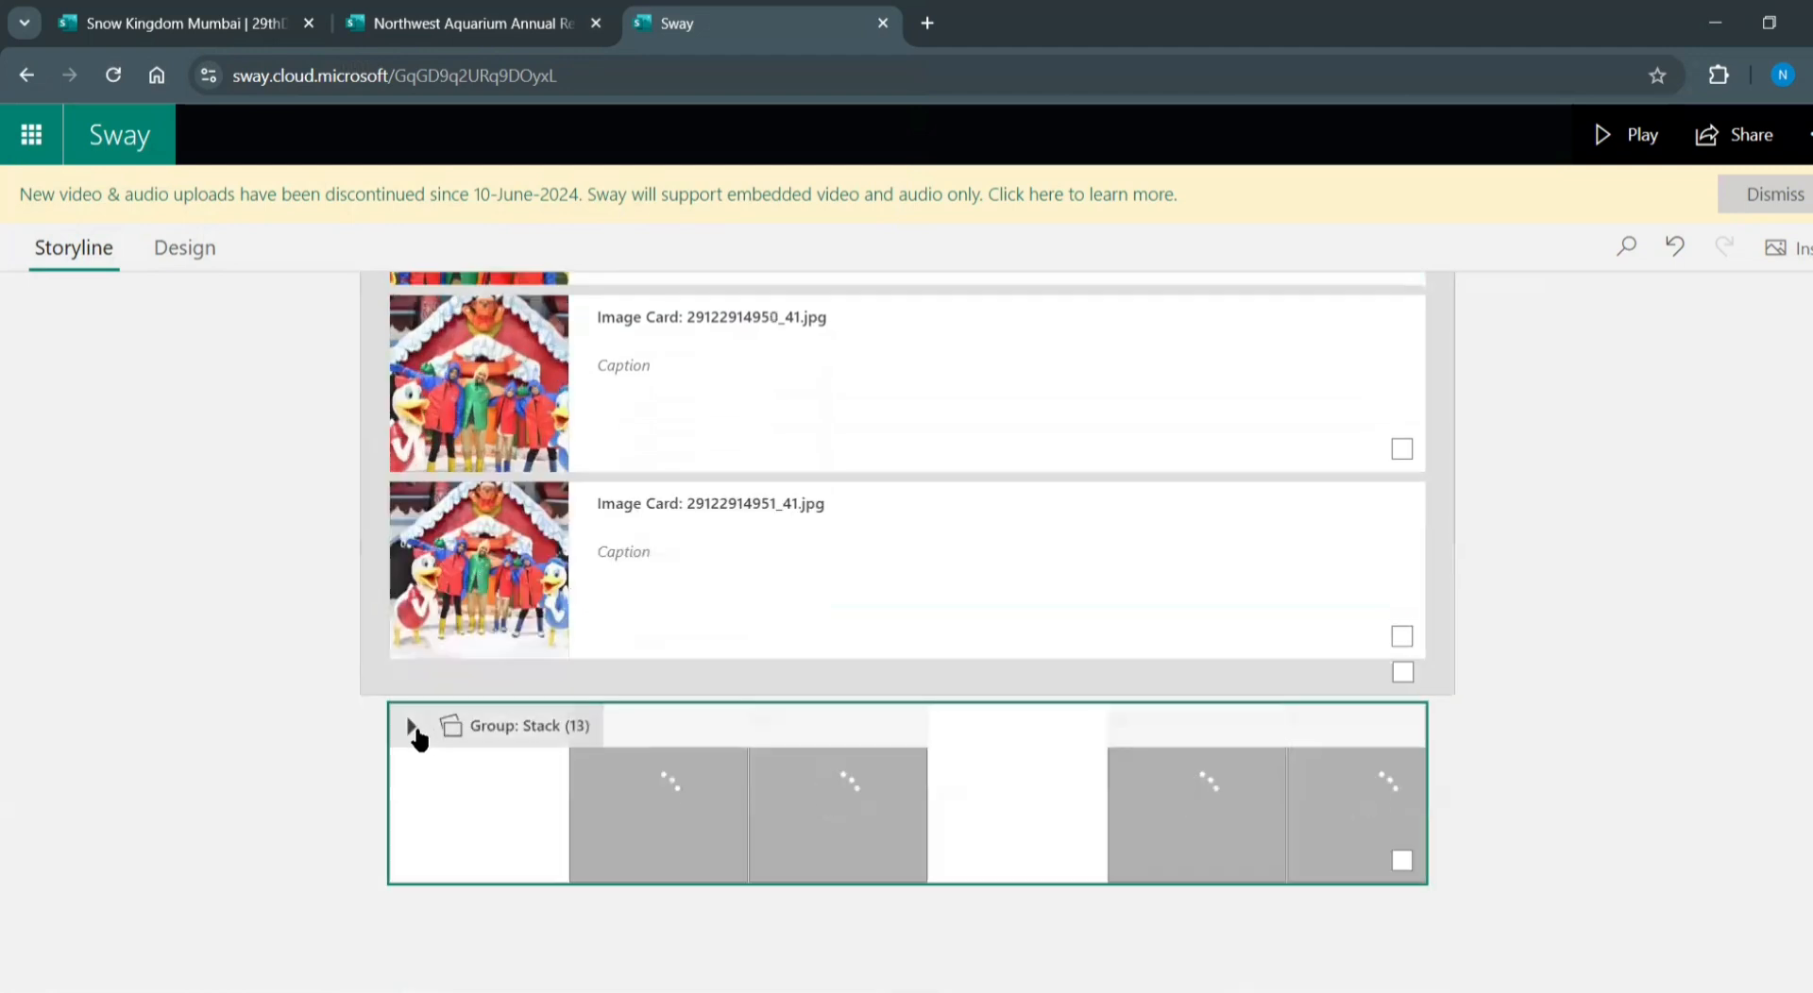
pyautogui.click(413, 727)
pyautogui.click(543, 735)
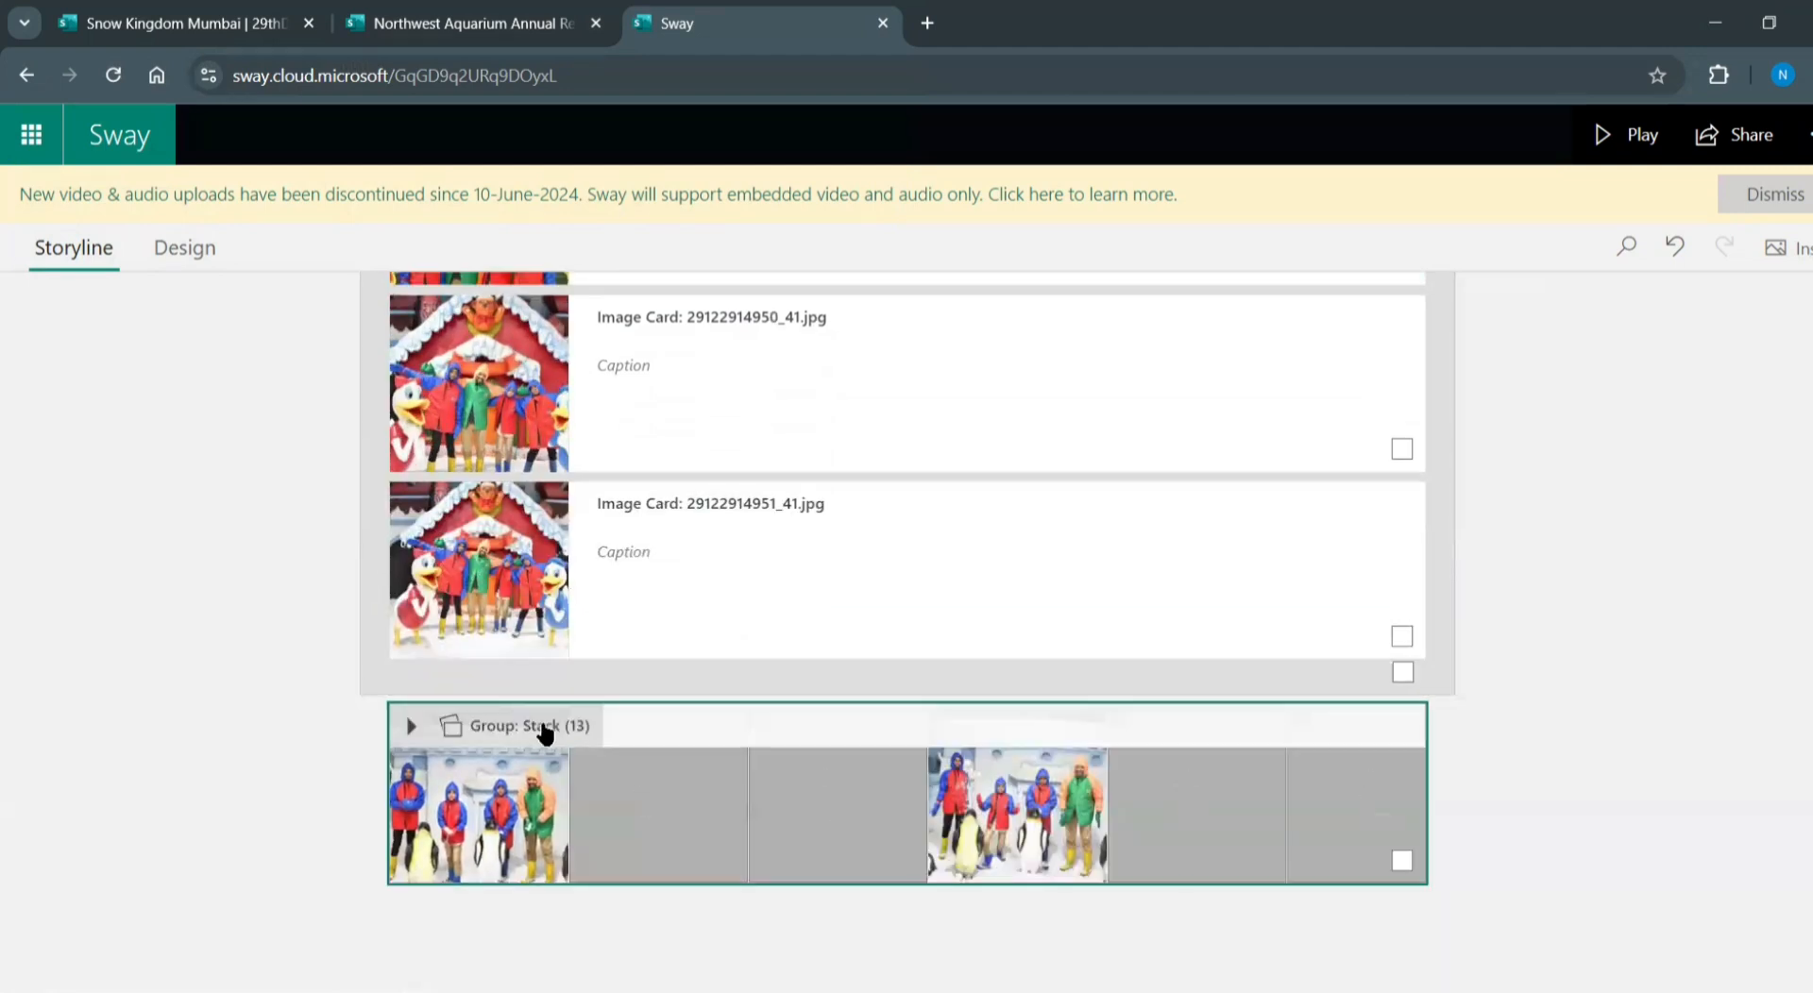
pyautogui.click(545, 734)
pyautogui.click(413, 727)
pyautogui.click(413, 729)
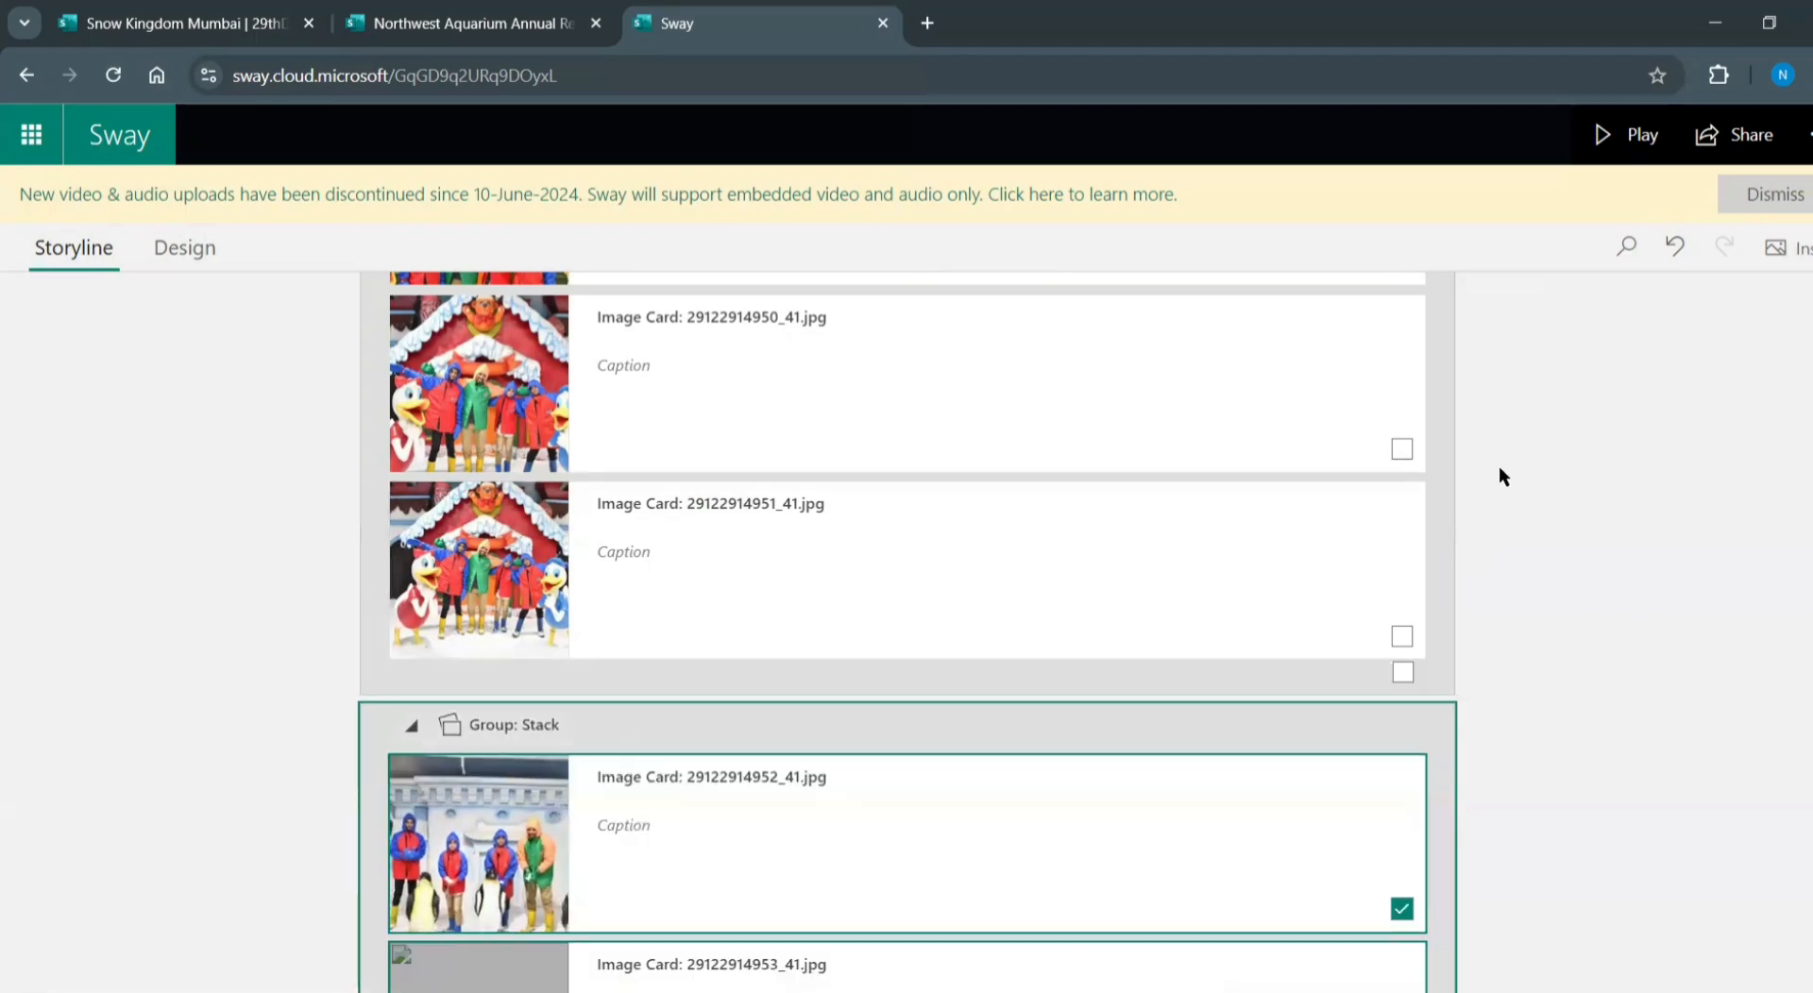
# Add a Heading 1 card below the third Stack group reading "Thank you for creating an amazing memories!!!" and emphasize its text
pyautogui.scroll(-15, 1443, 519)
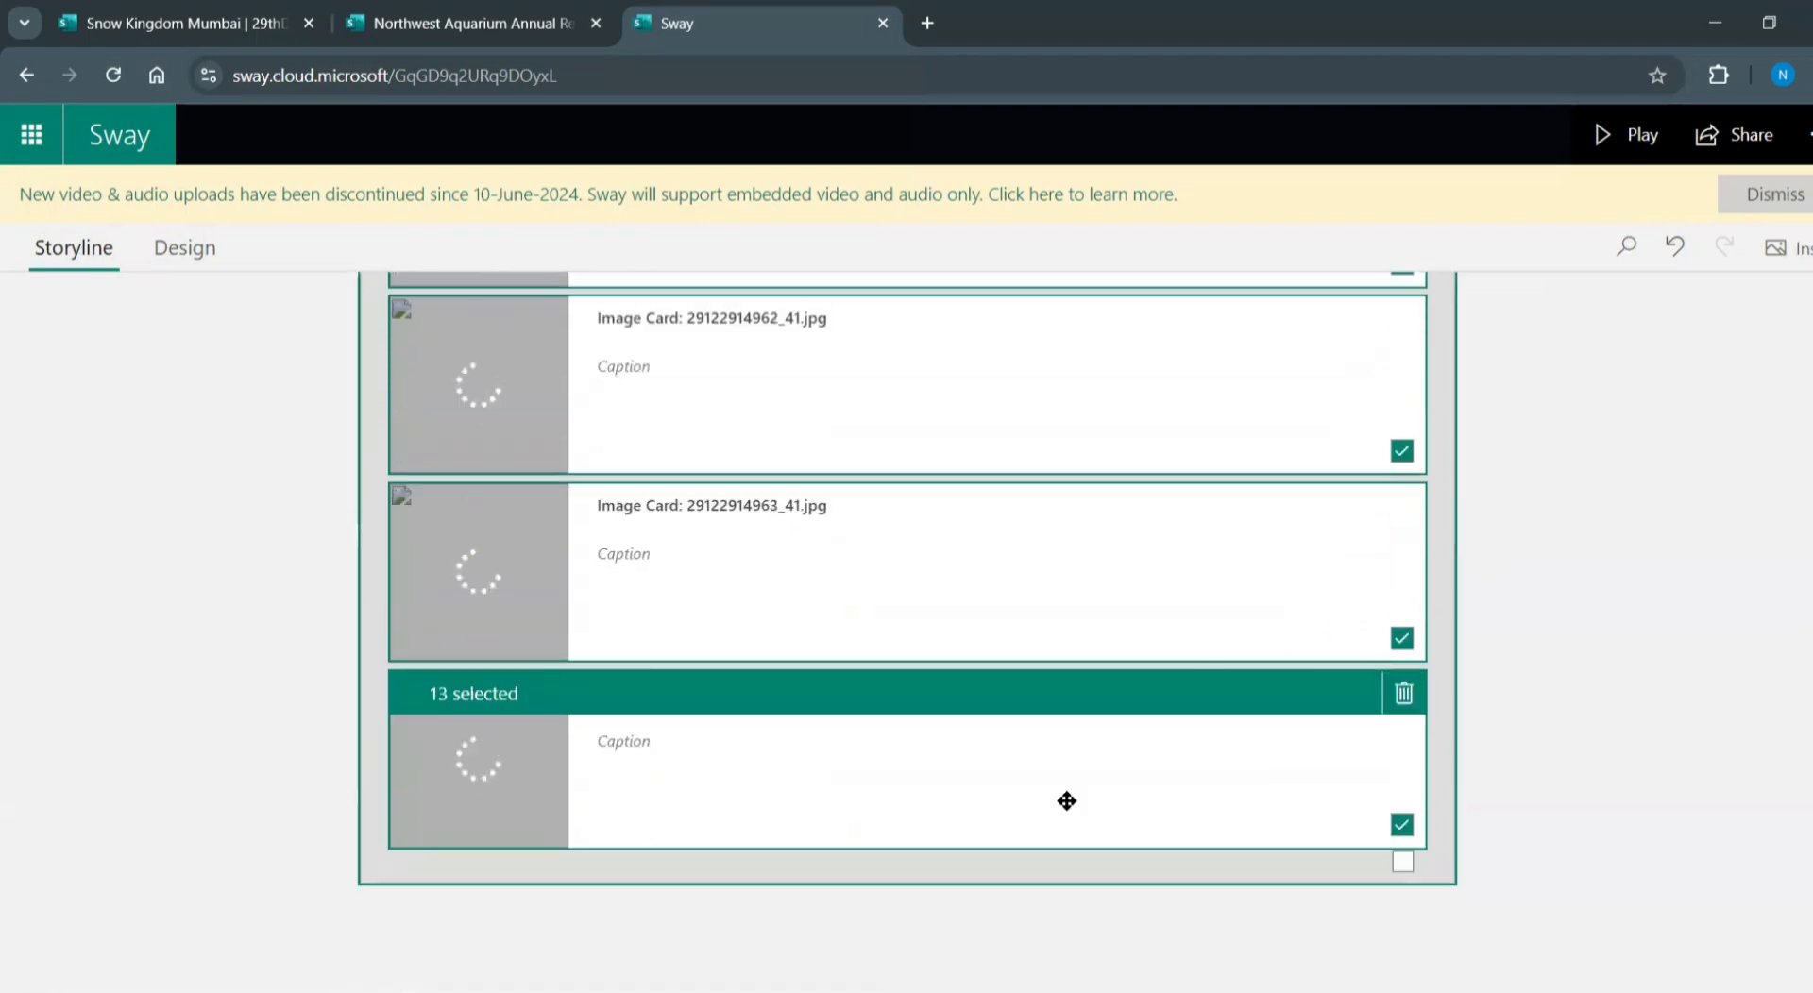
pyautogui.click(859, 883)
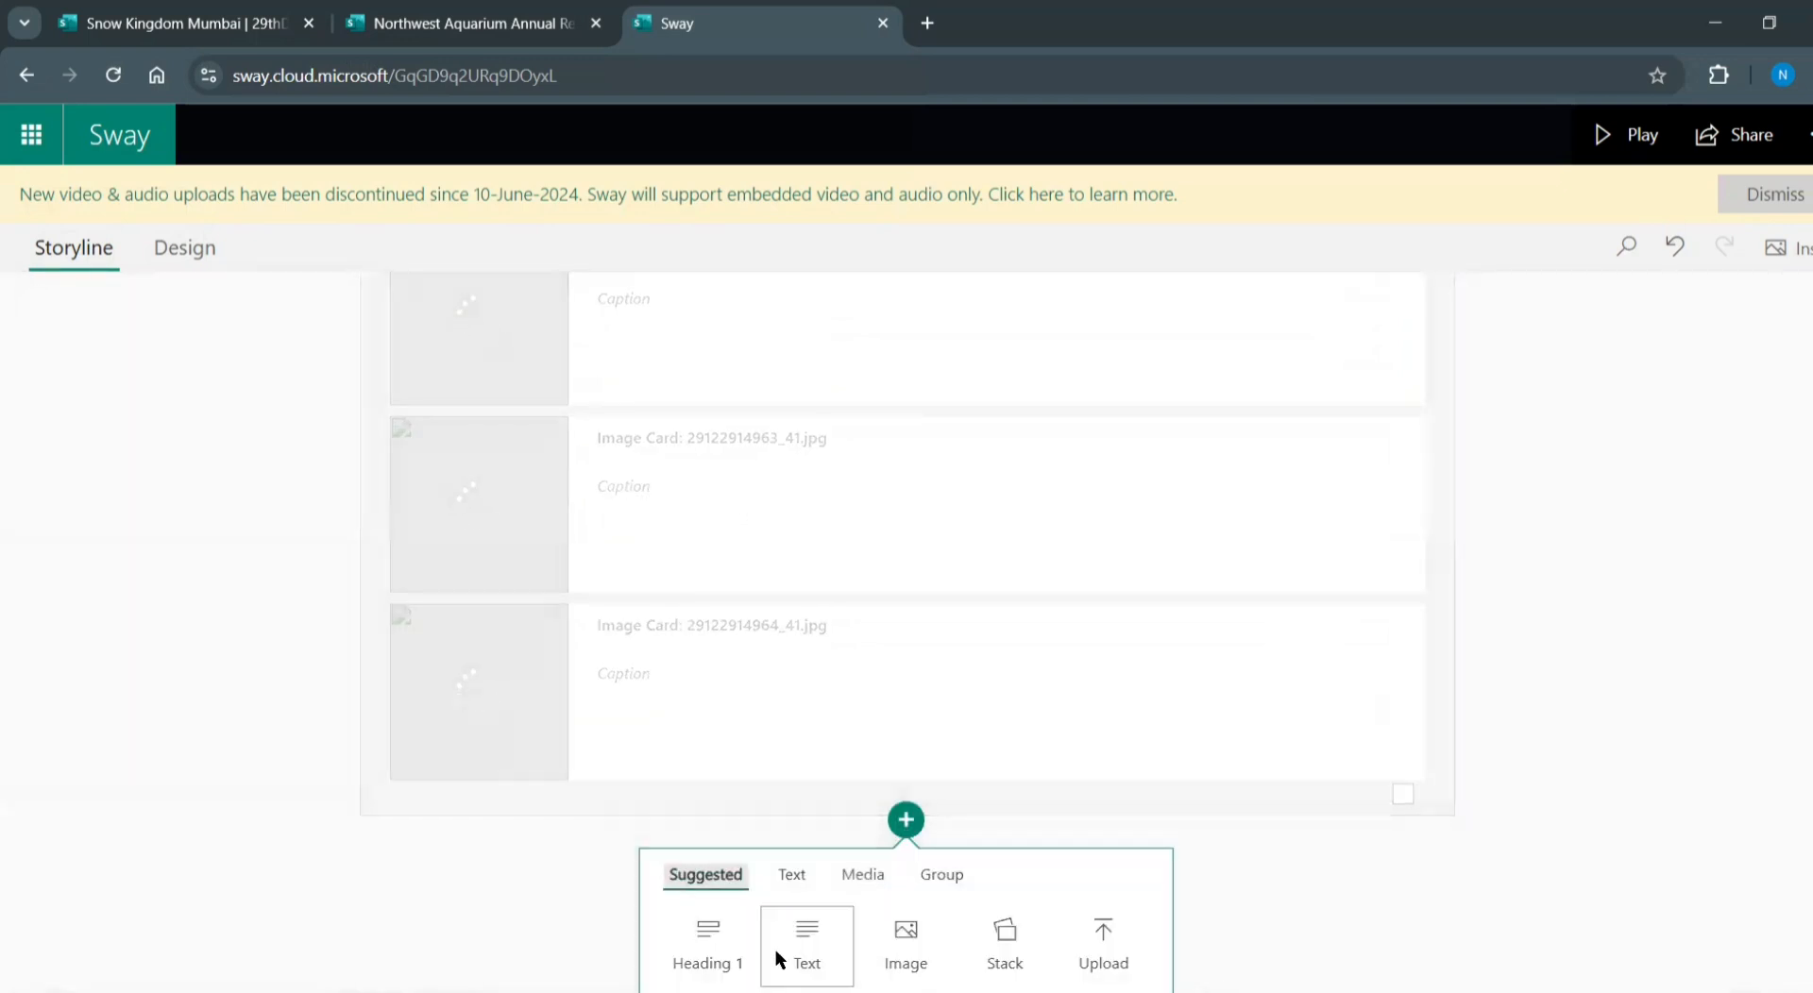
pyautogui.click(736, 908)
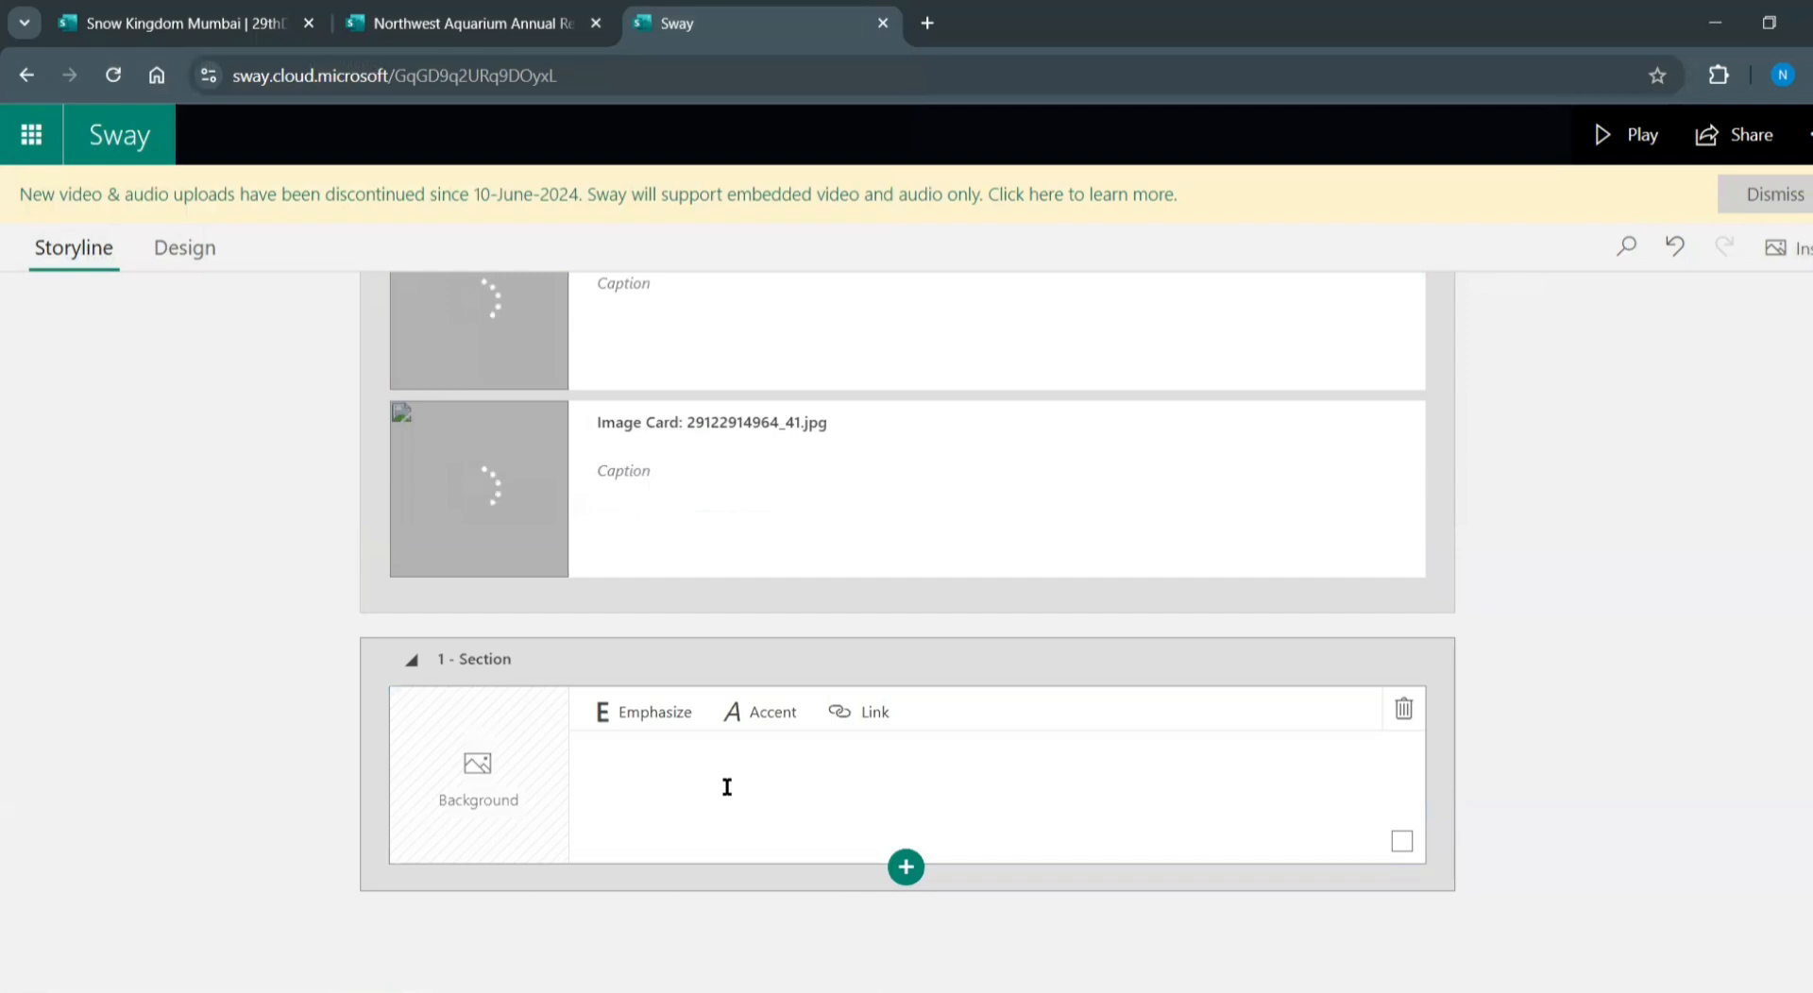
pyautogui.write('Than')
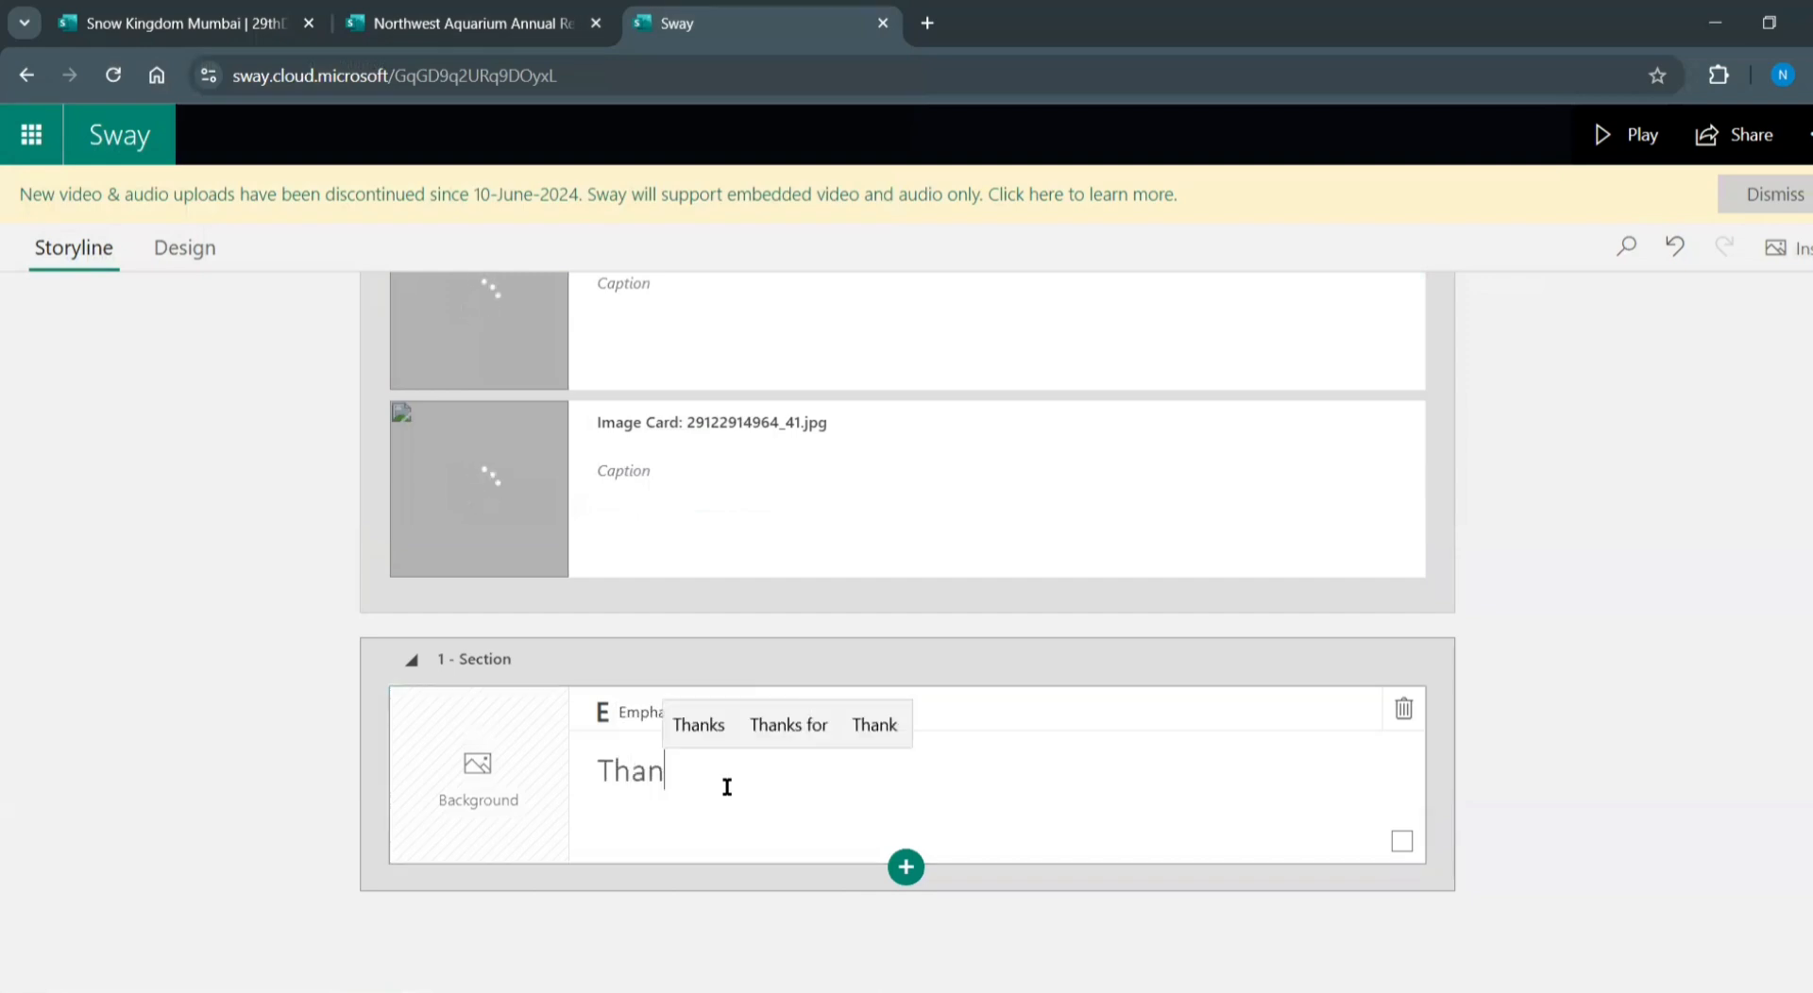
pyautogui.write('k yo')
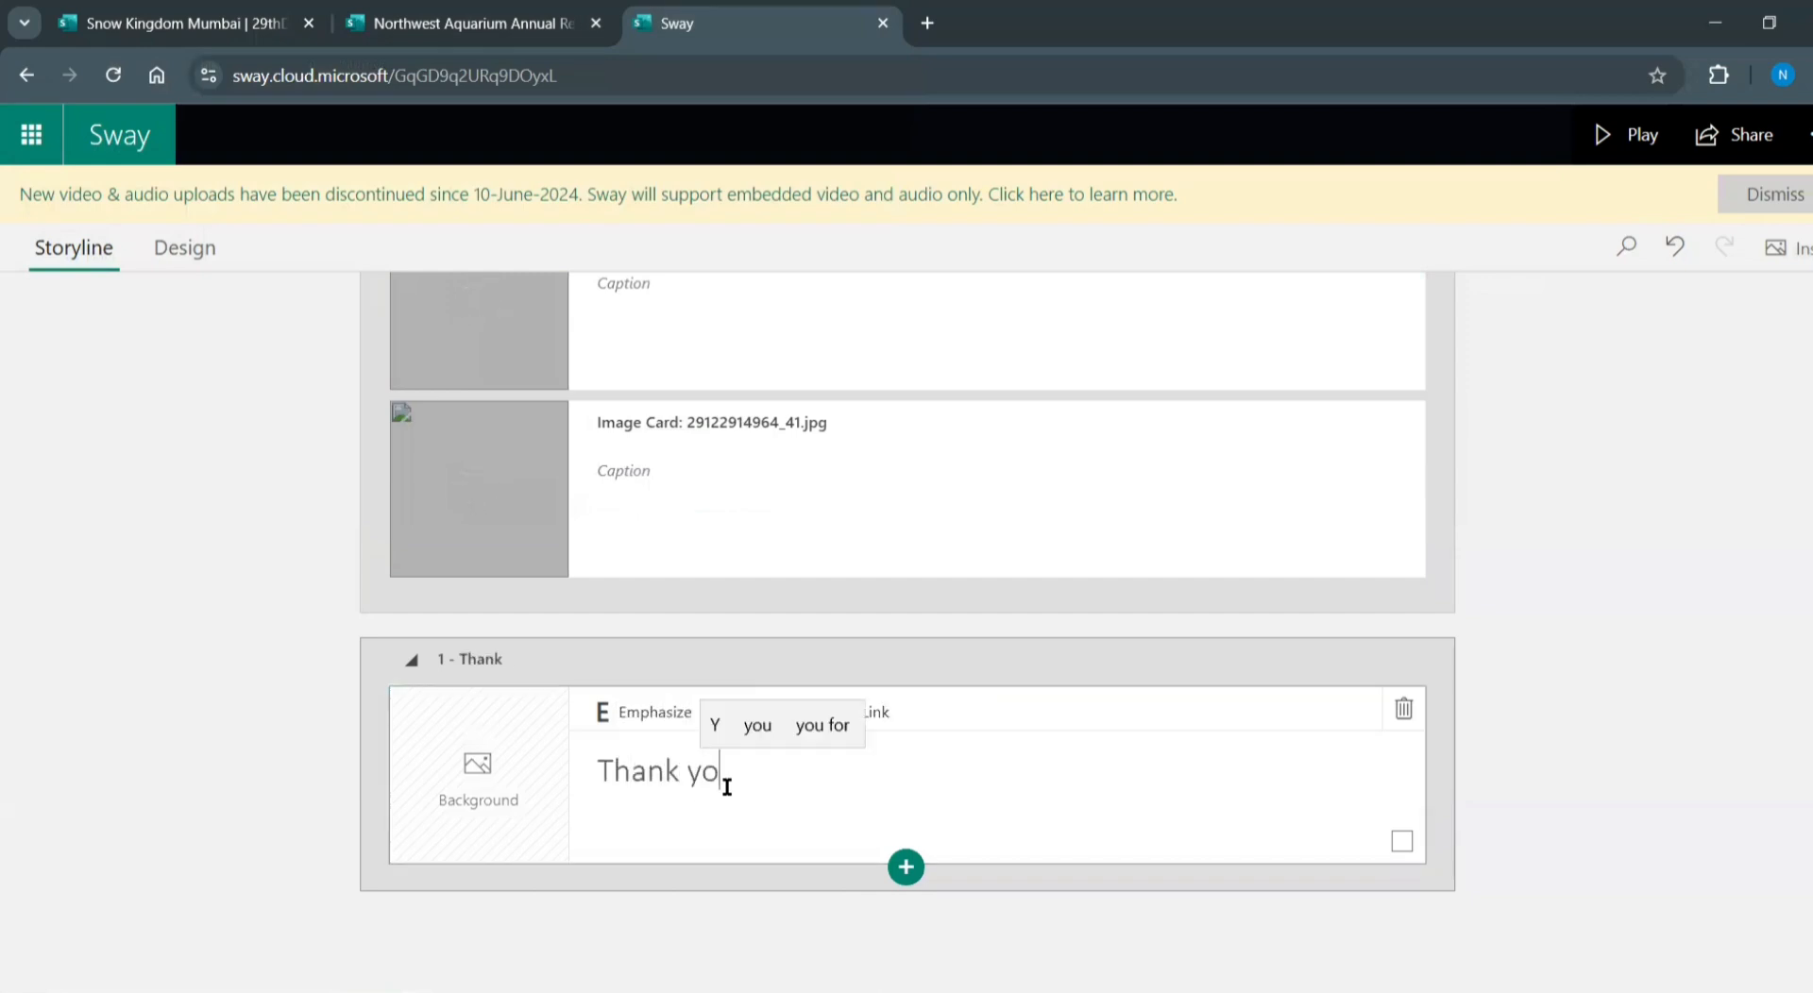
pyautogui.write('u for ')
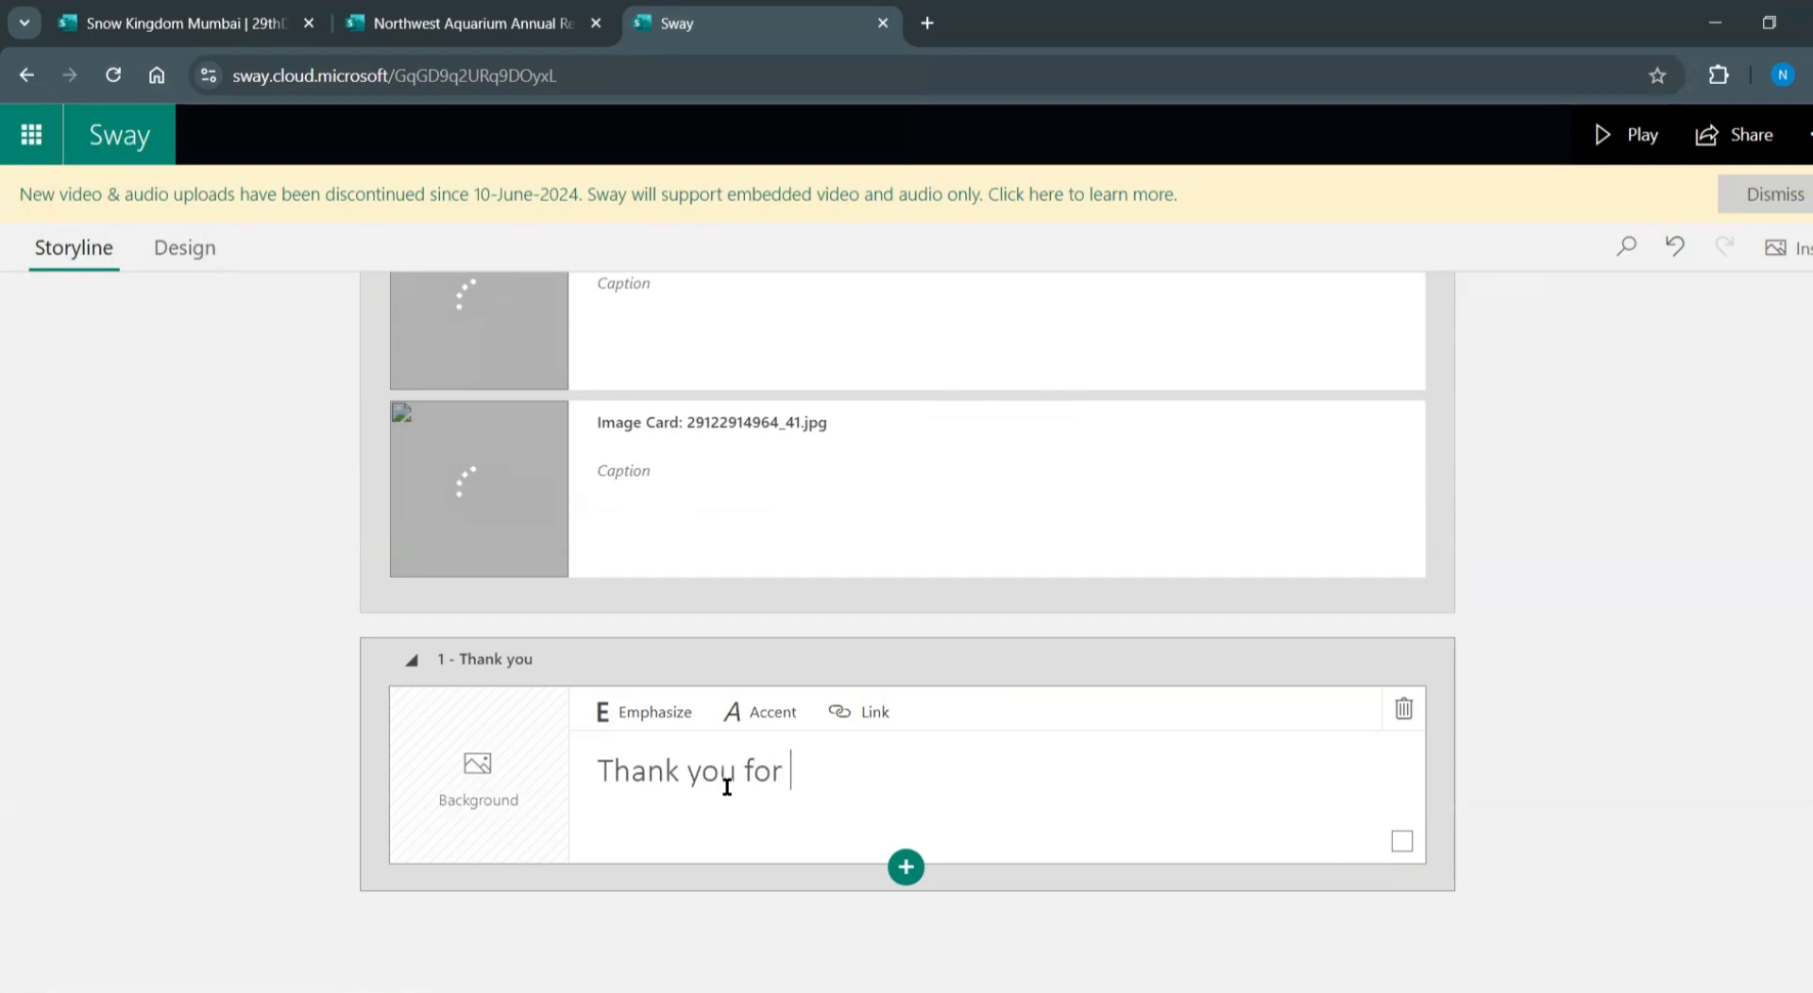
pyautogui.write('creating an amzin')
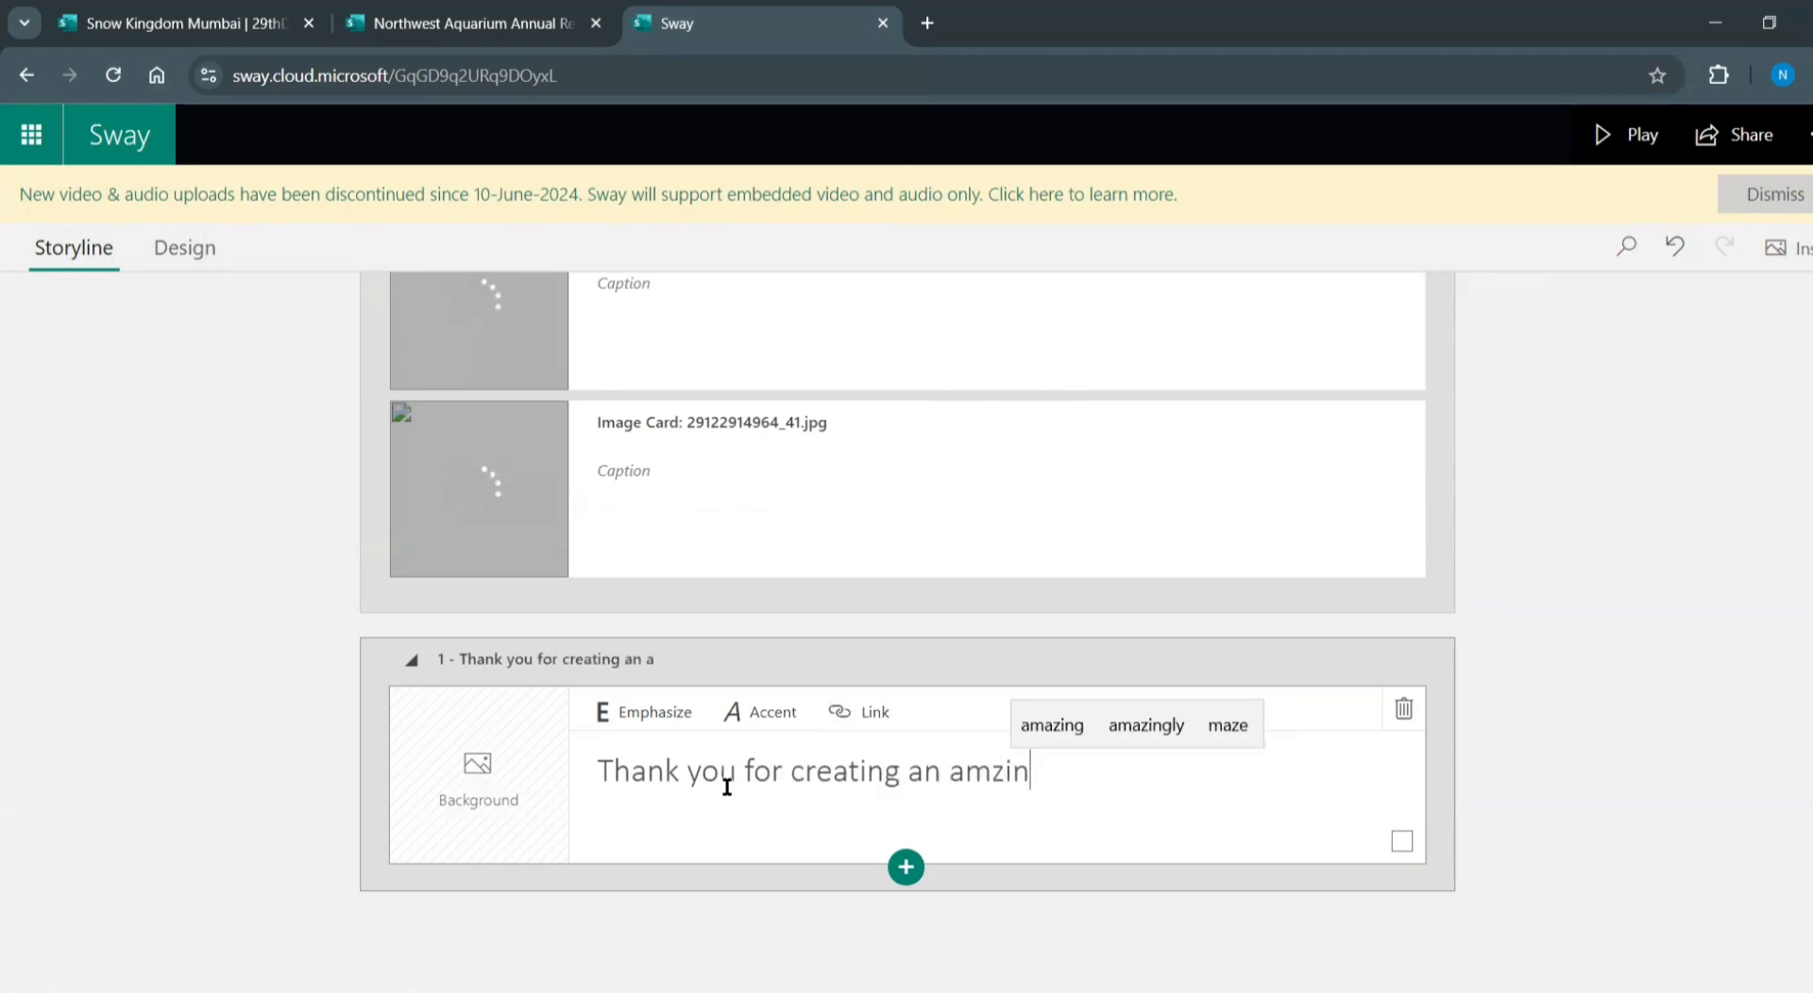
pyautogui.press('BackSpace')
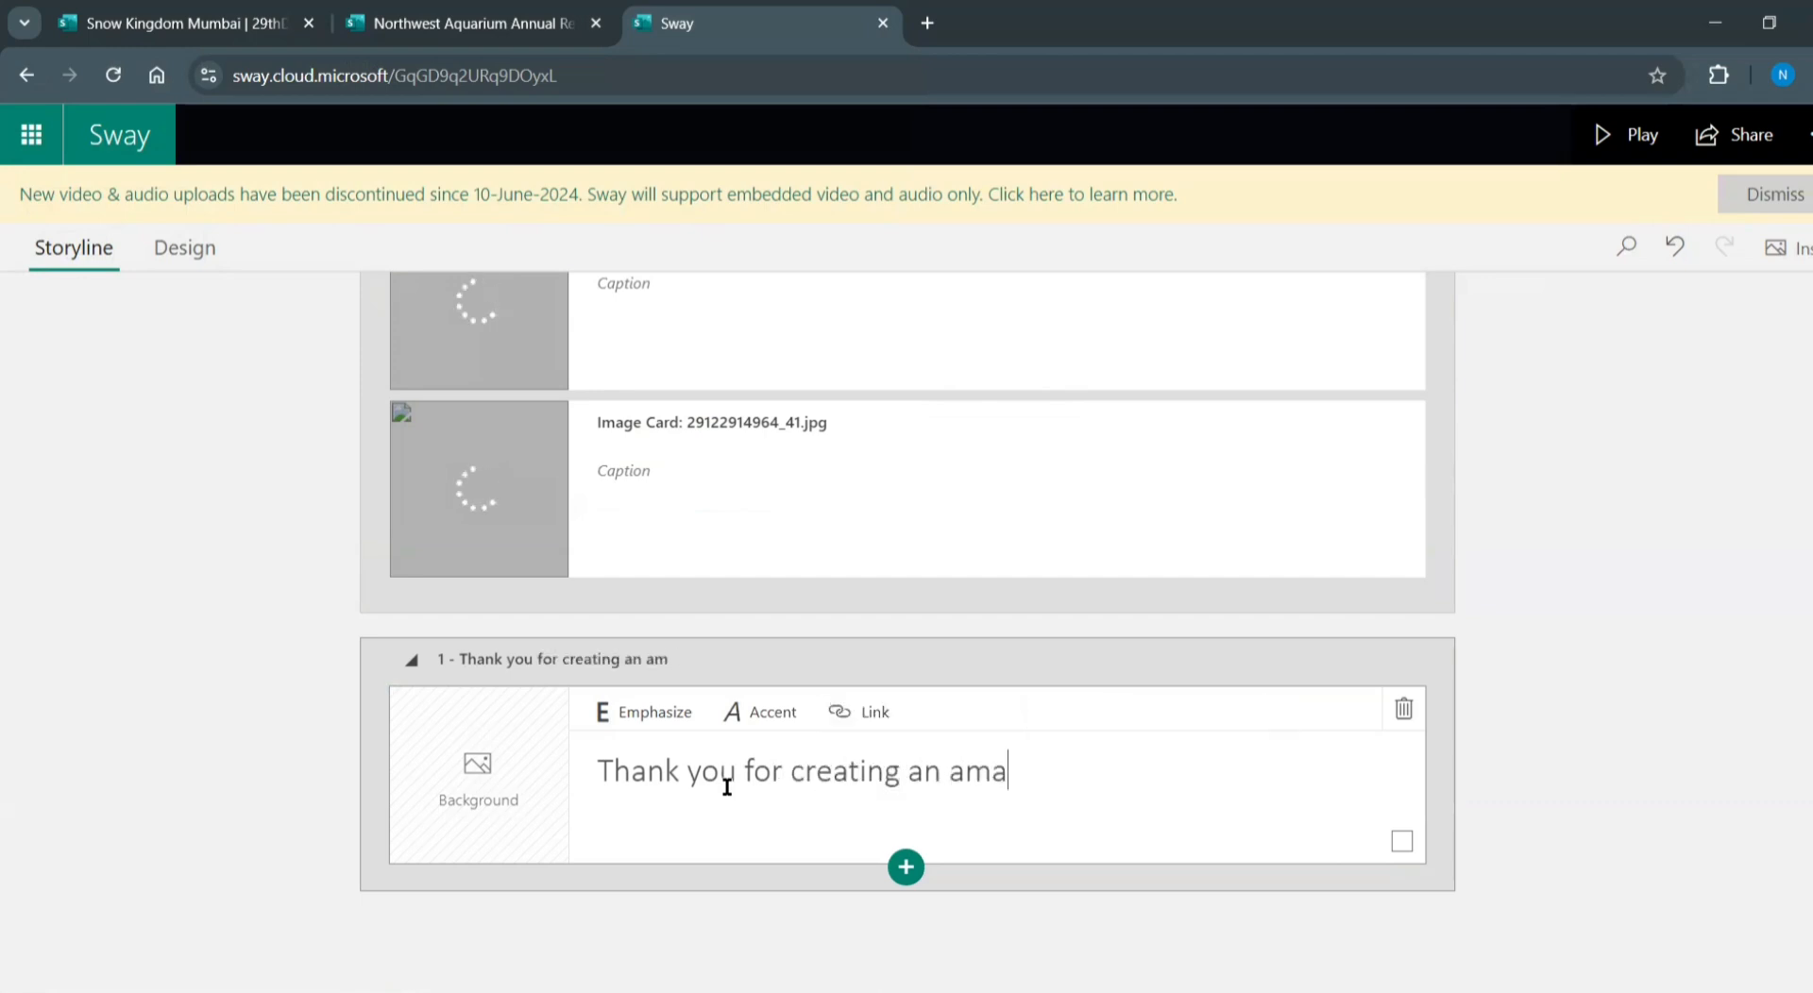
pyautogui.write('zing memo')
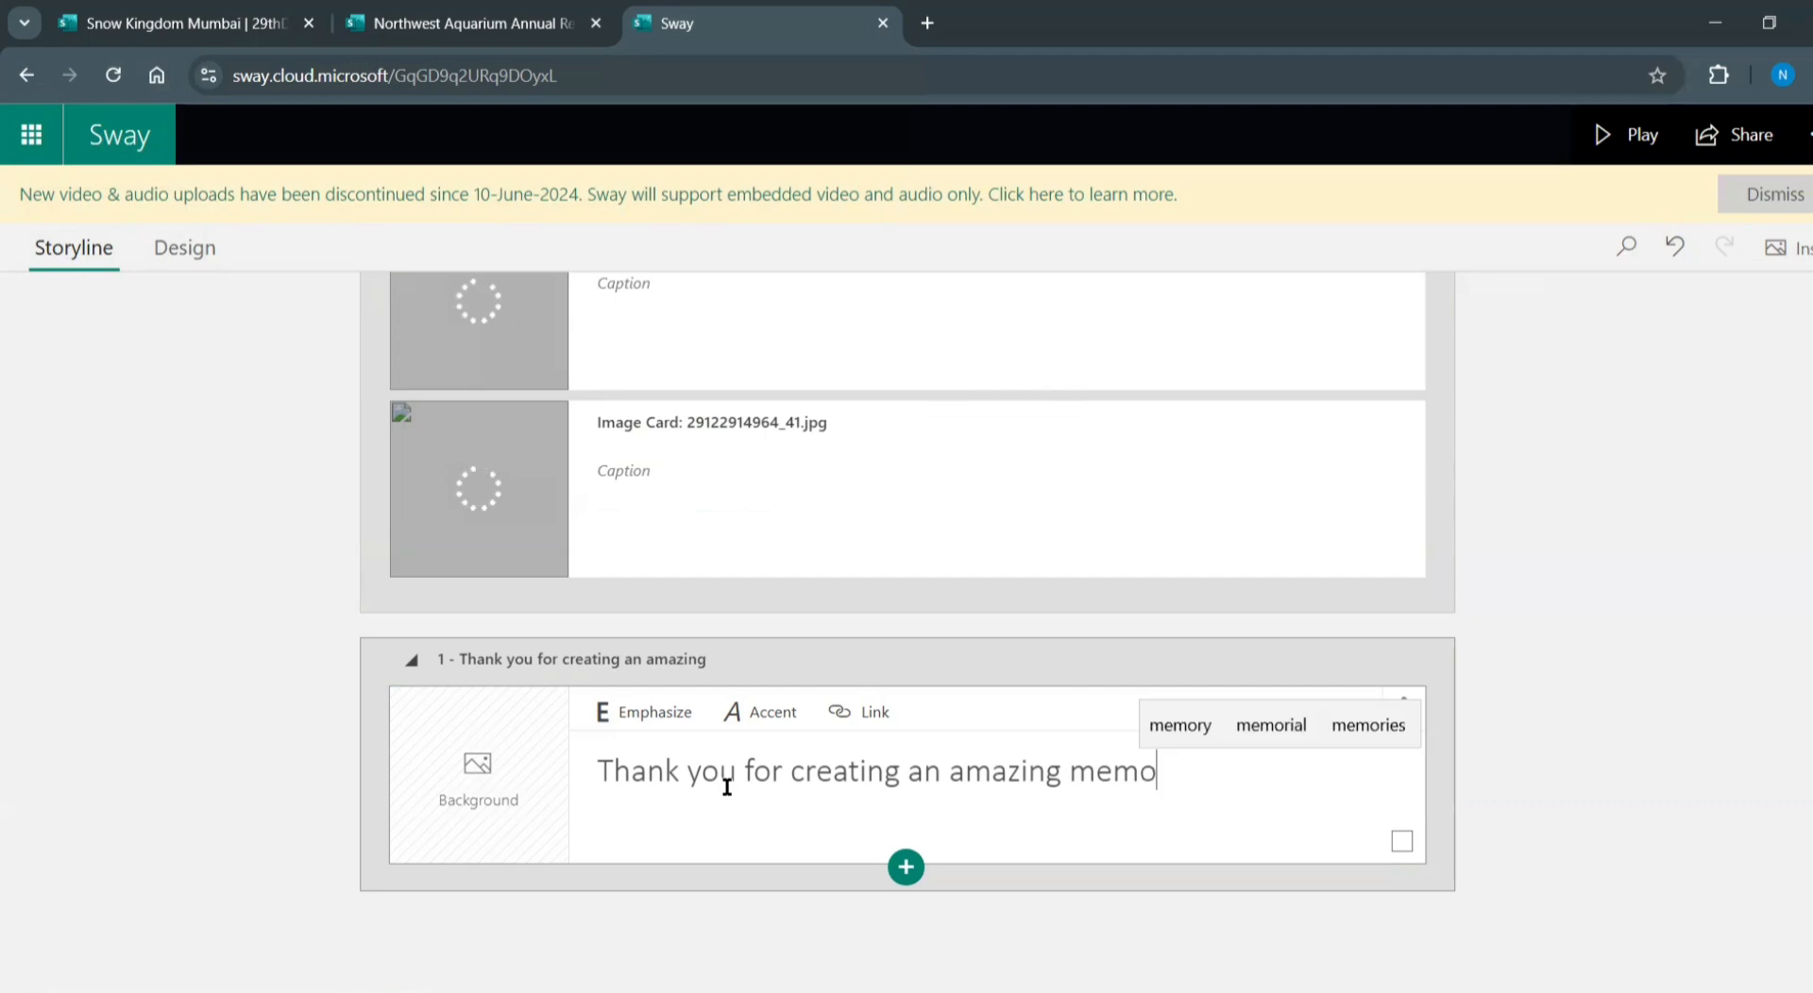
pyautogui.write('ries!')
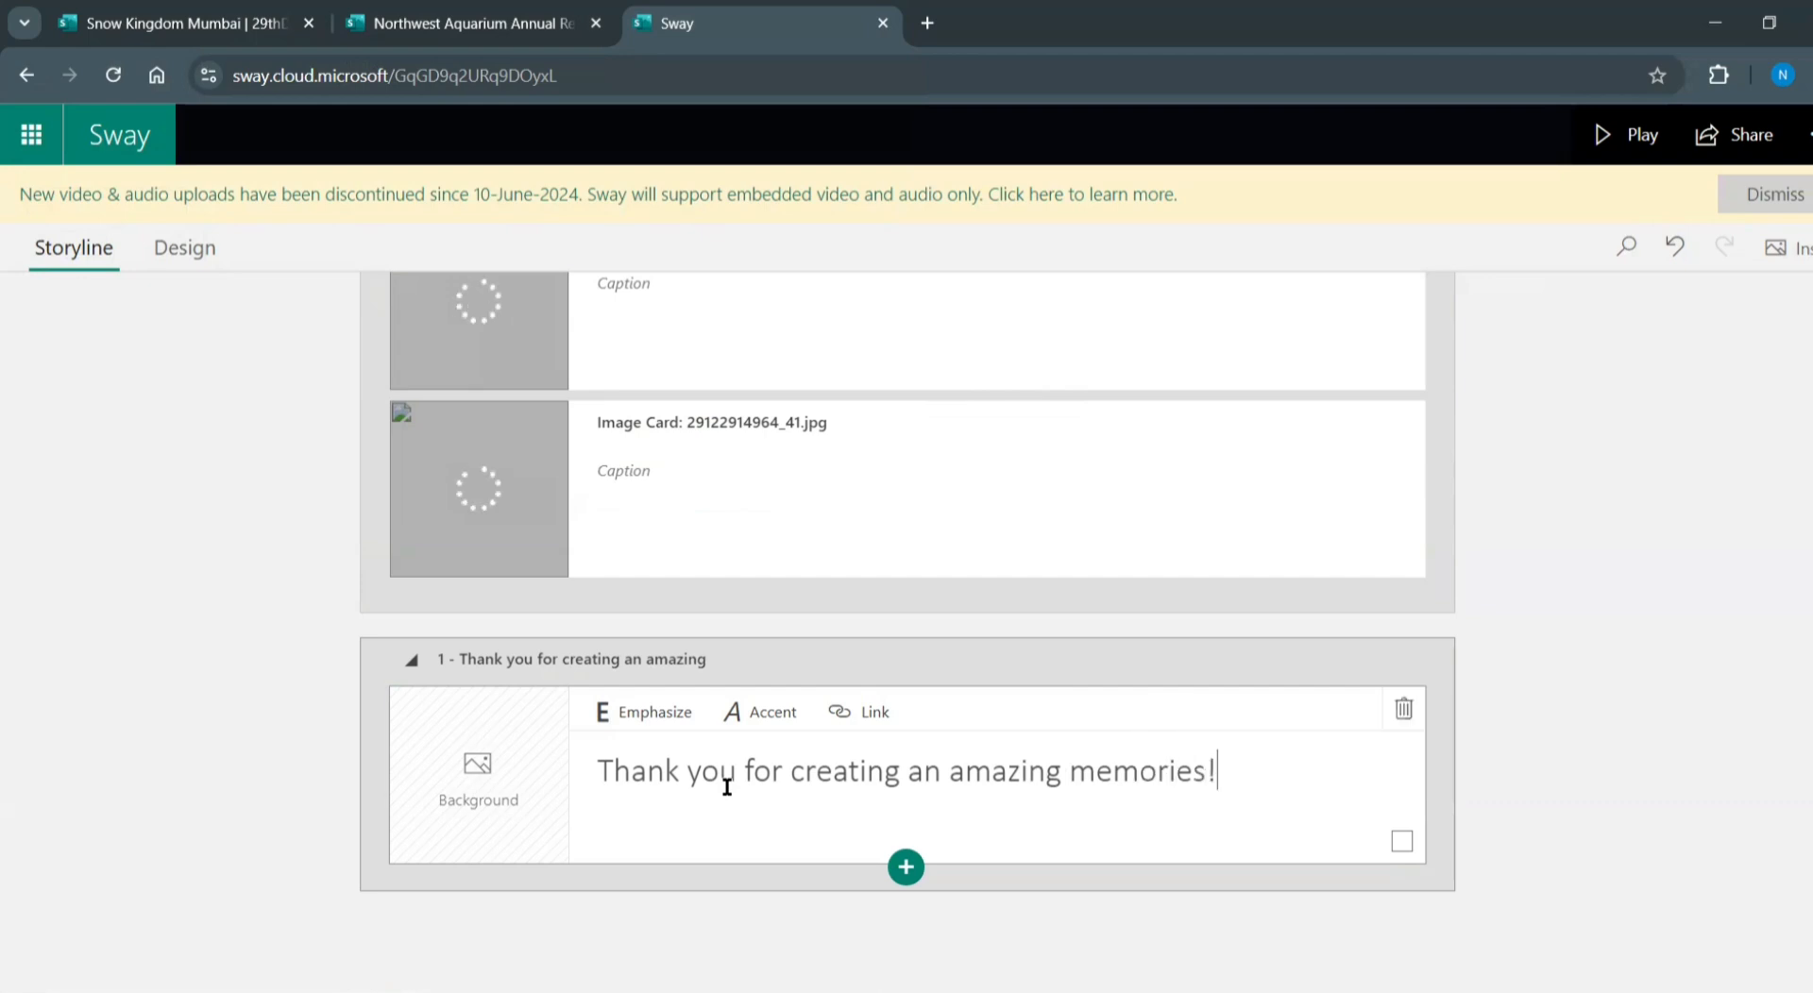
pyautogui.write('!!')
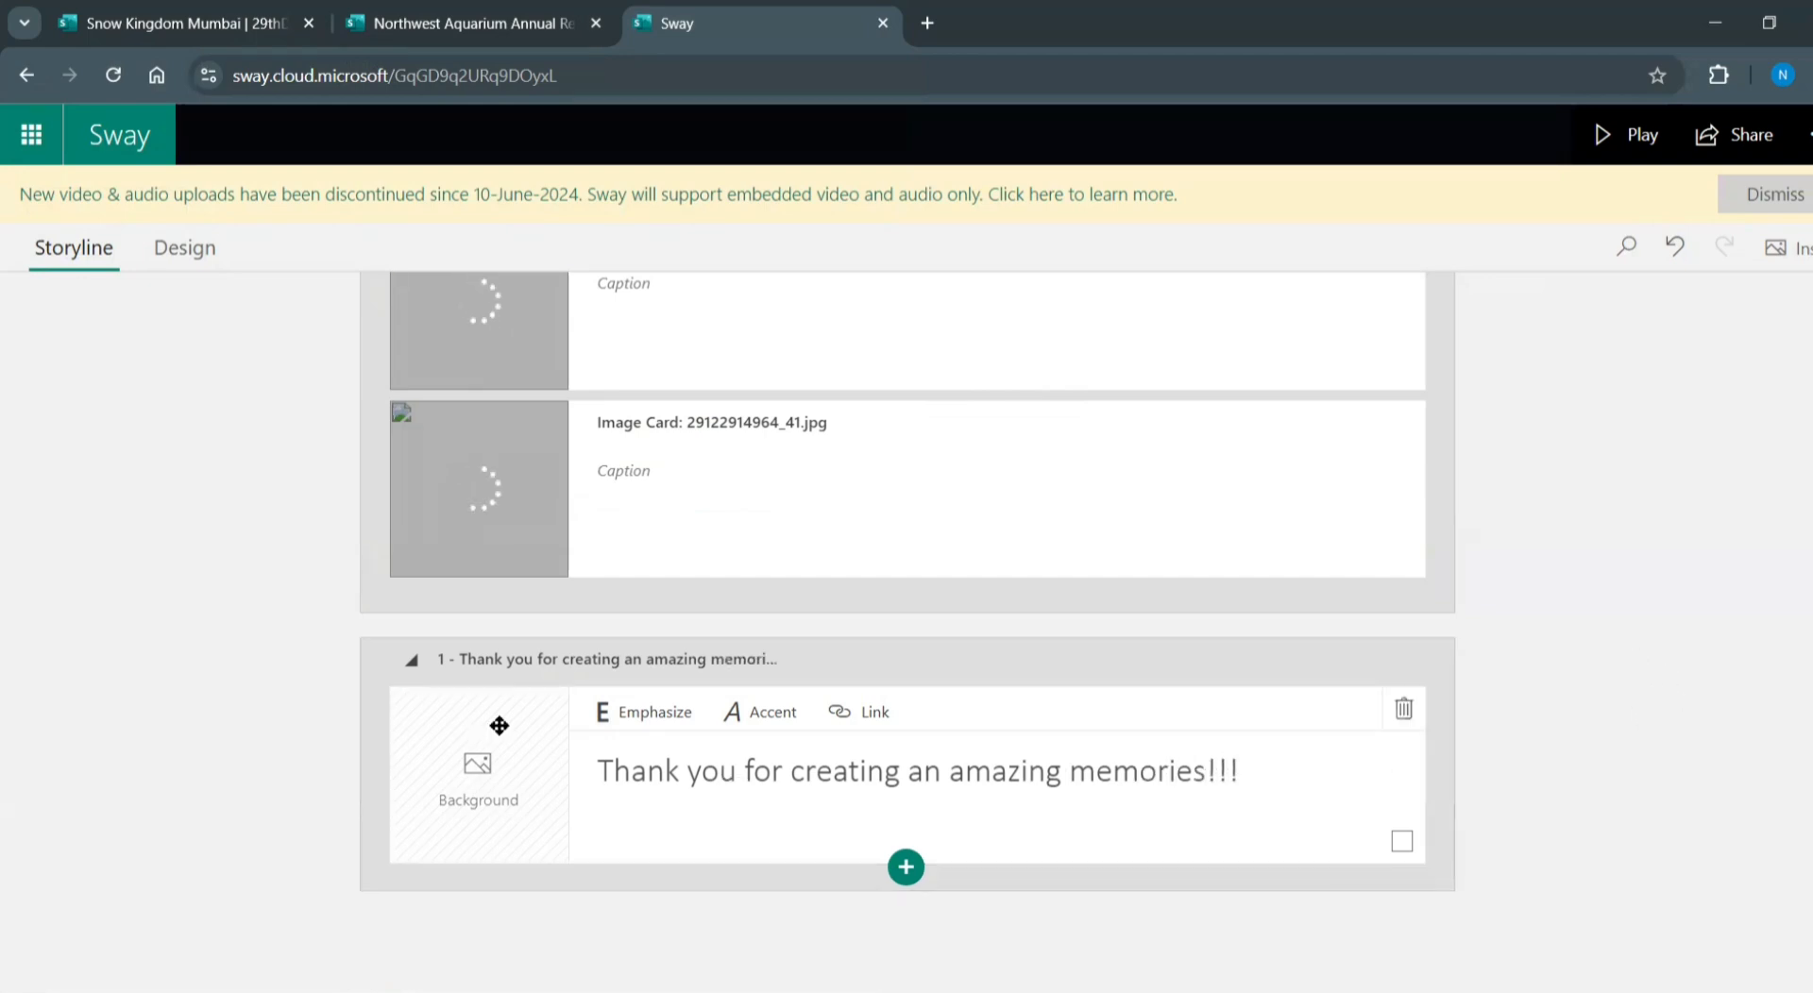
pyautogui.tripleClick(740, 779)
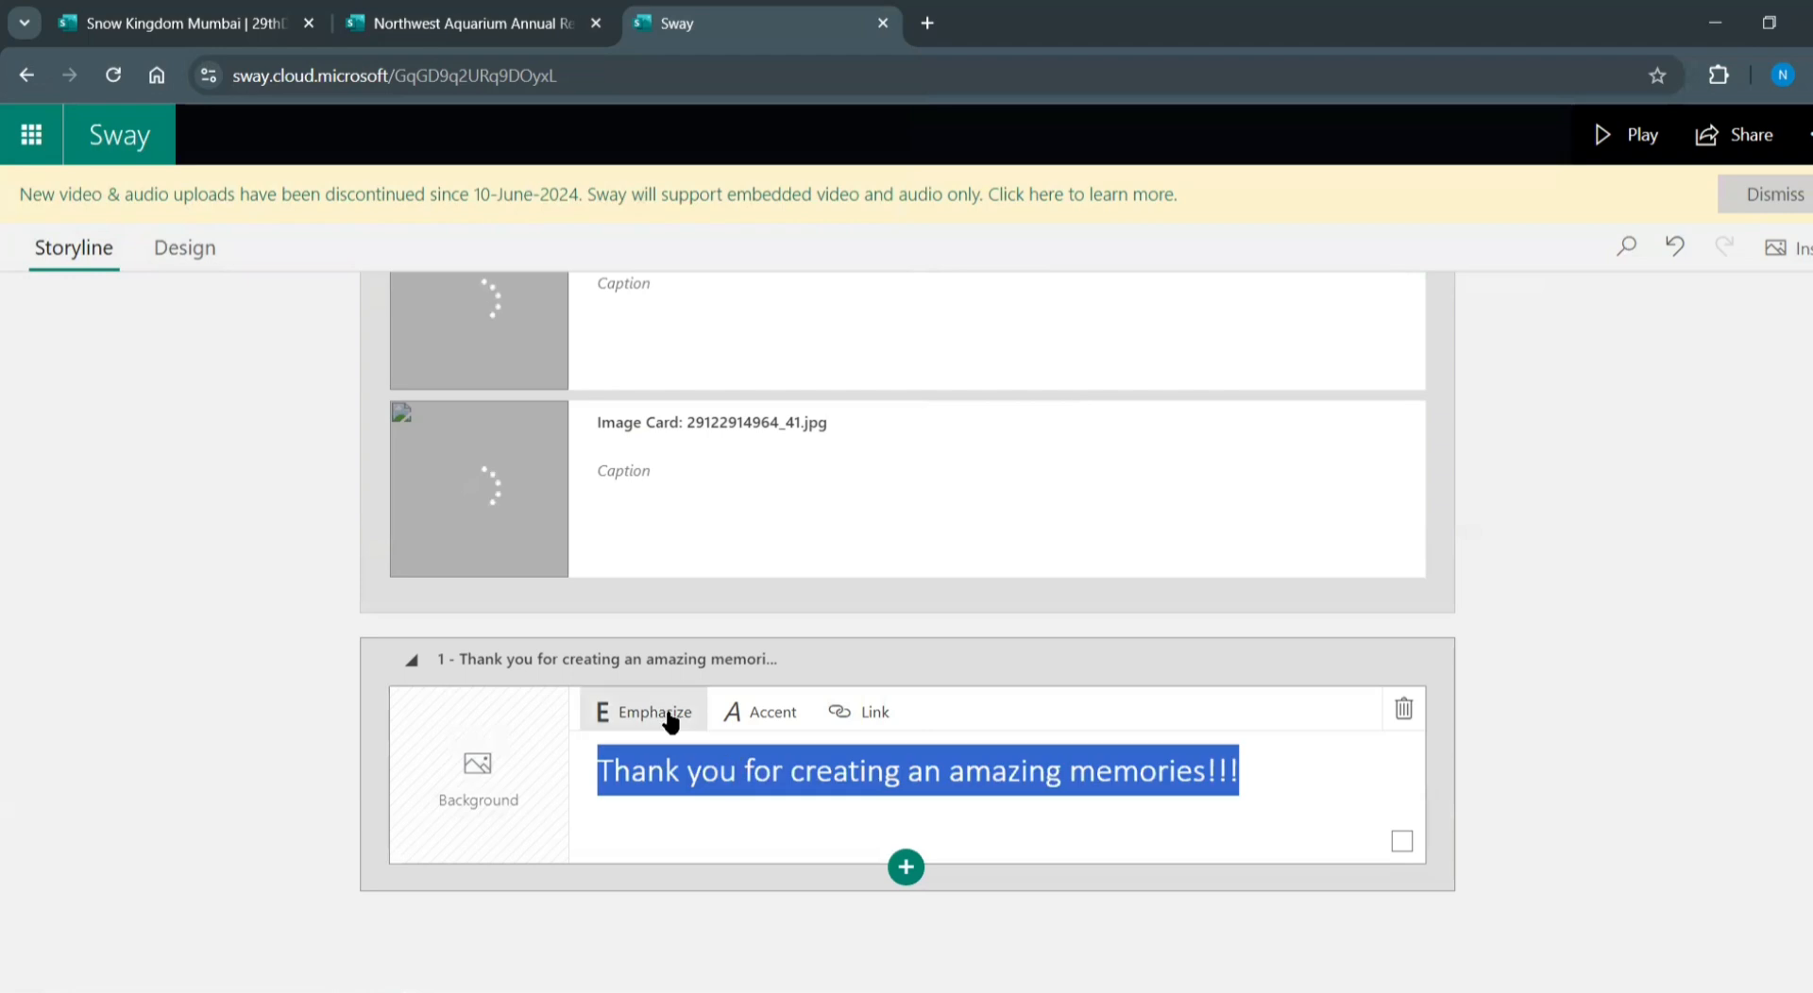
pyautogui.click(618, 715)
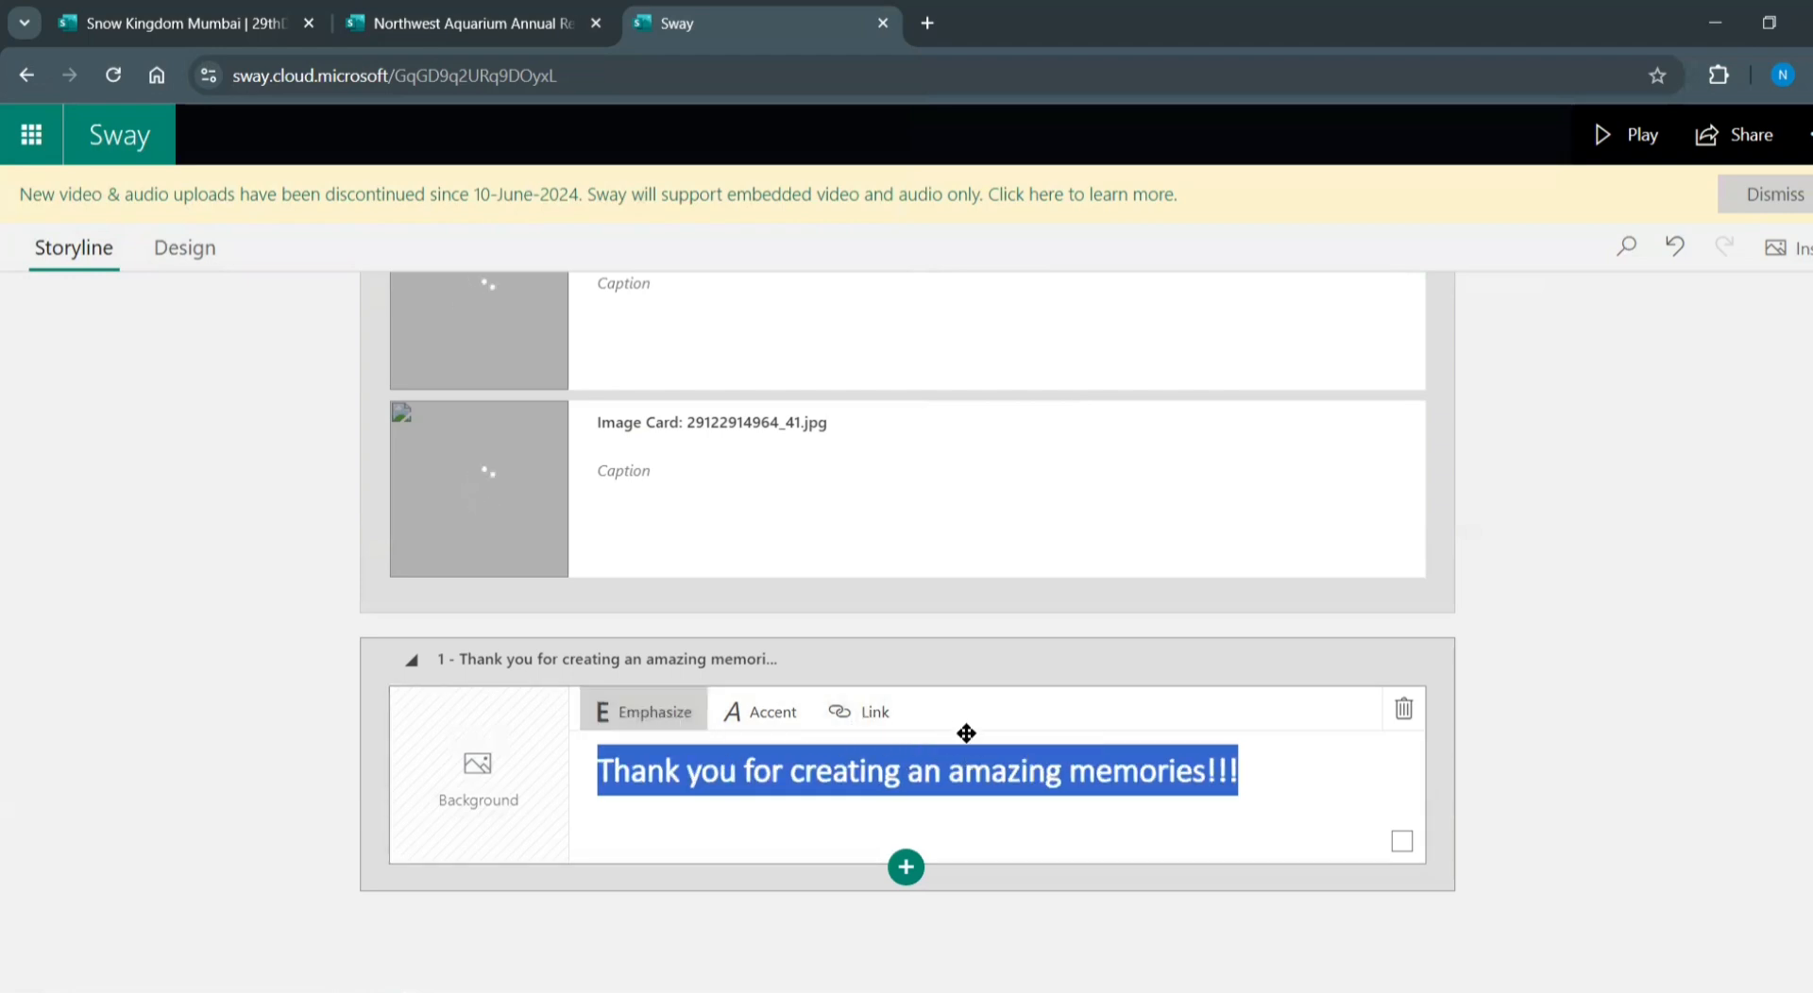
# Review the storyline cards and preview the Sway's design from the closing heading up to the title
pyautogui.scroll(10, 1285, 566)
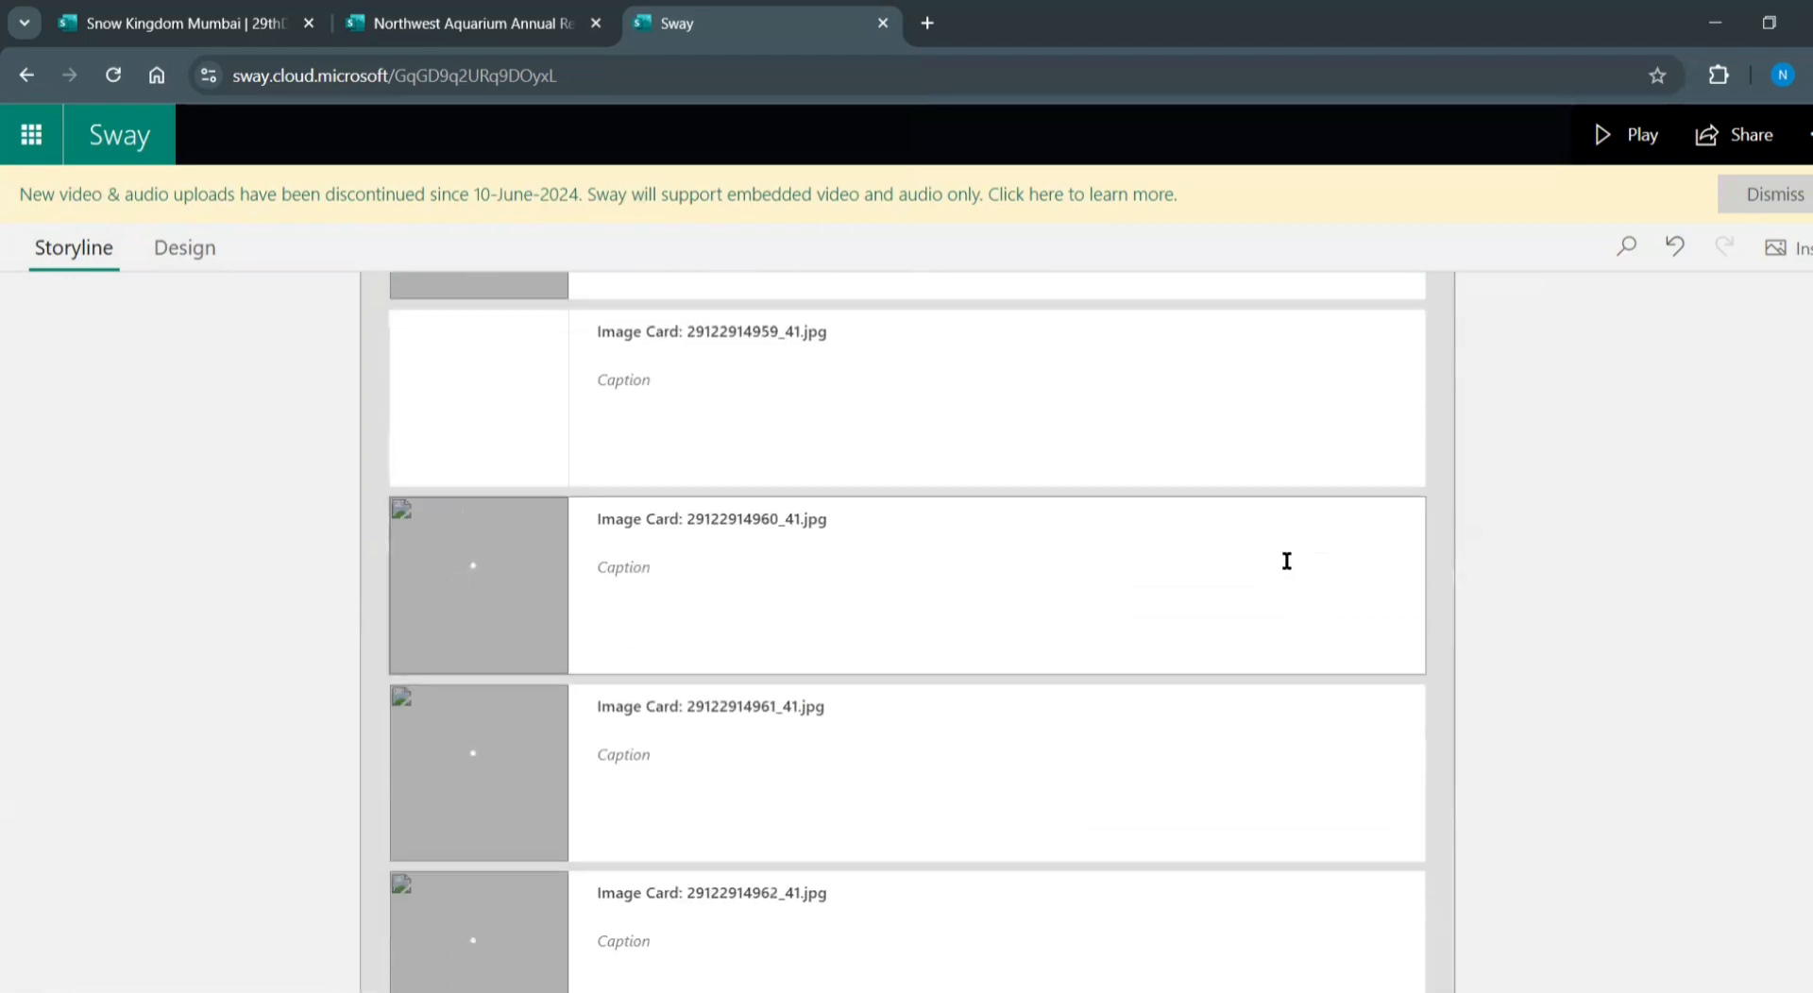
pyautogui.scroll(20, 906, 633)
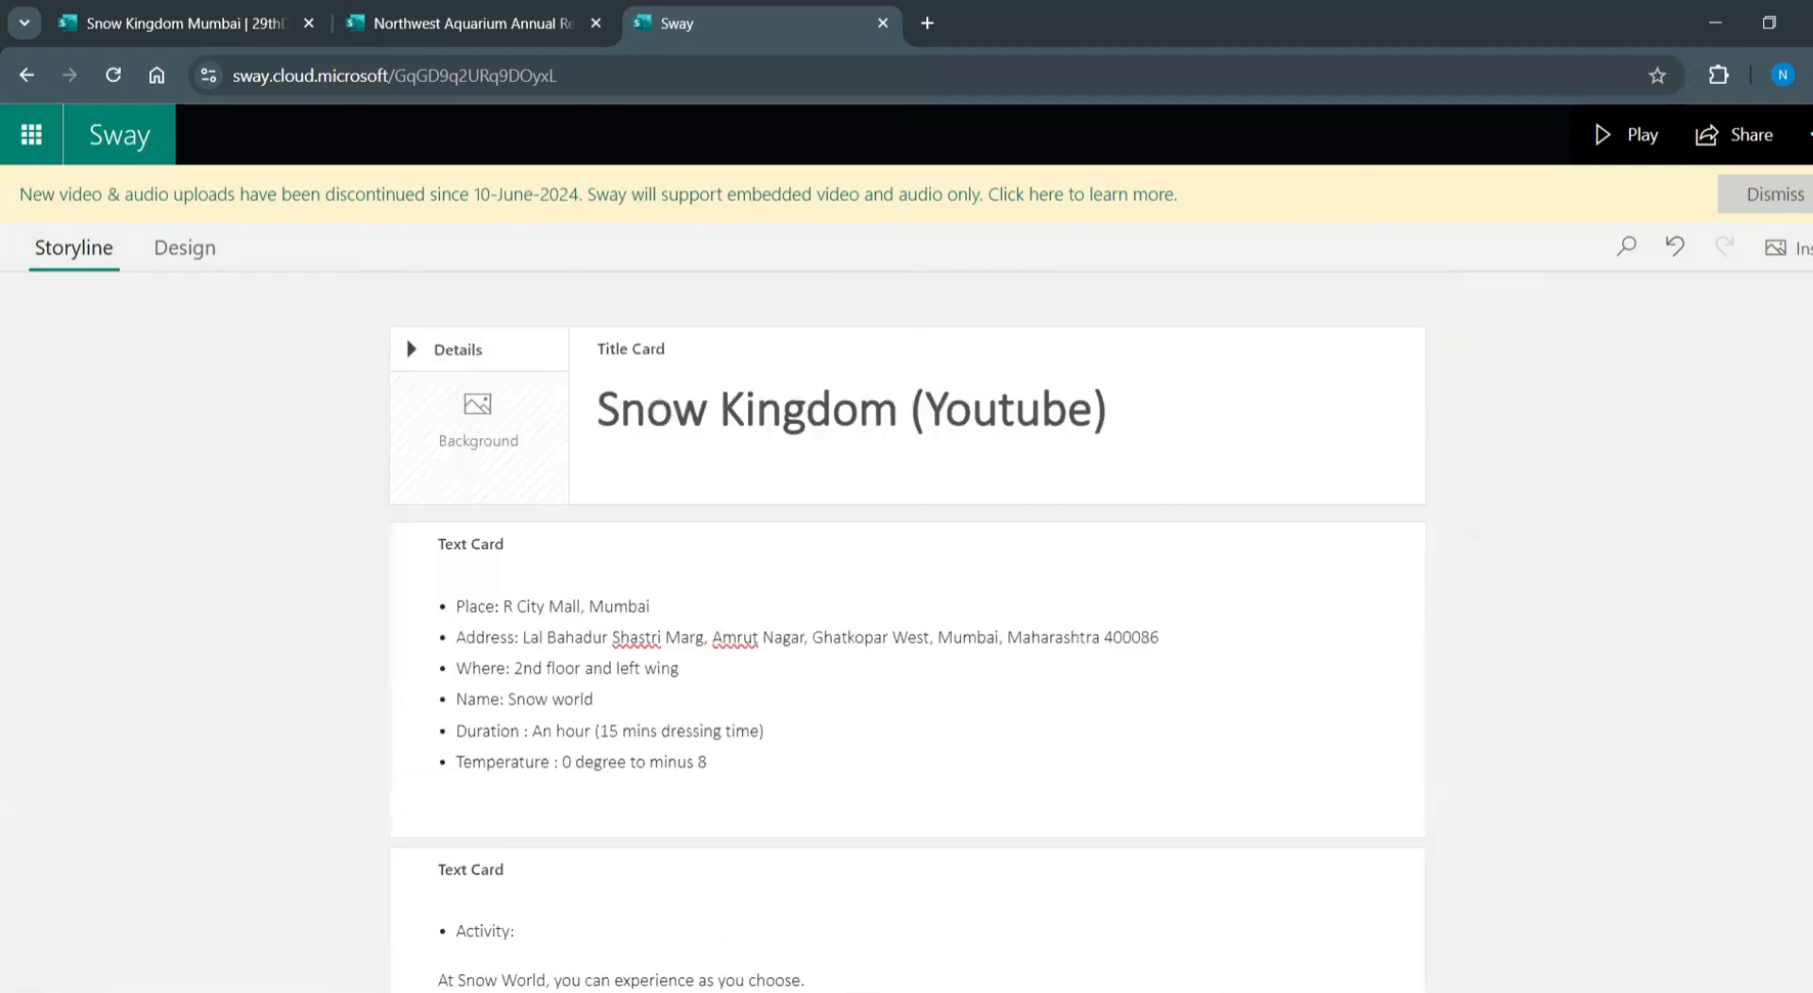
pyautogui.scroll(-6, 877, 743)
pyautogui.scroll(-20, 877, 743)
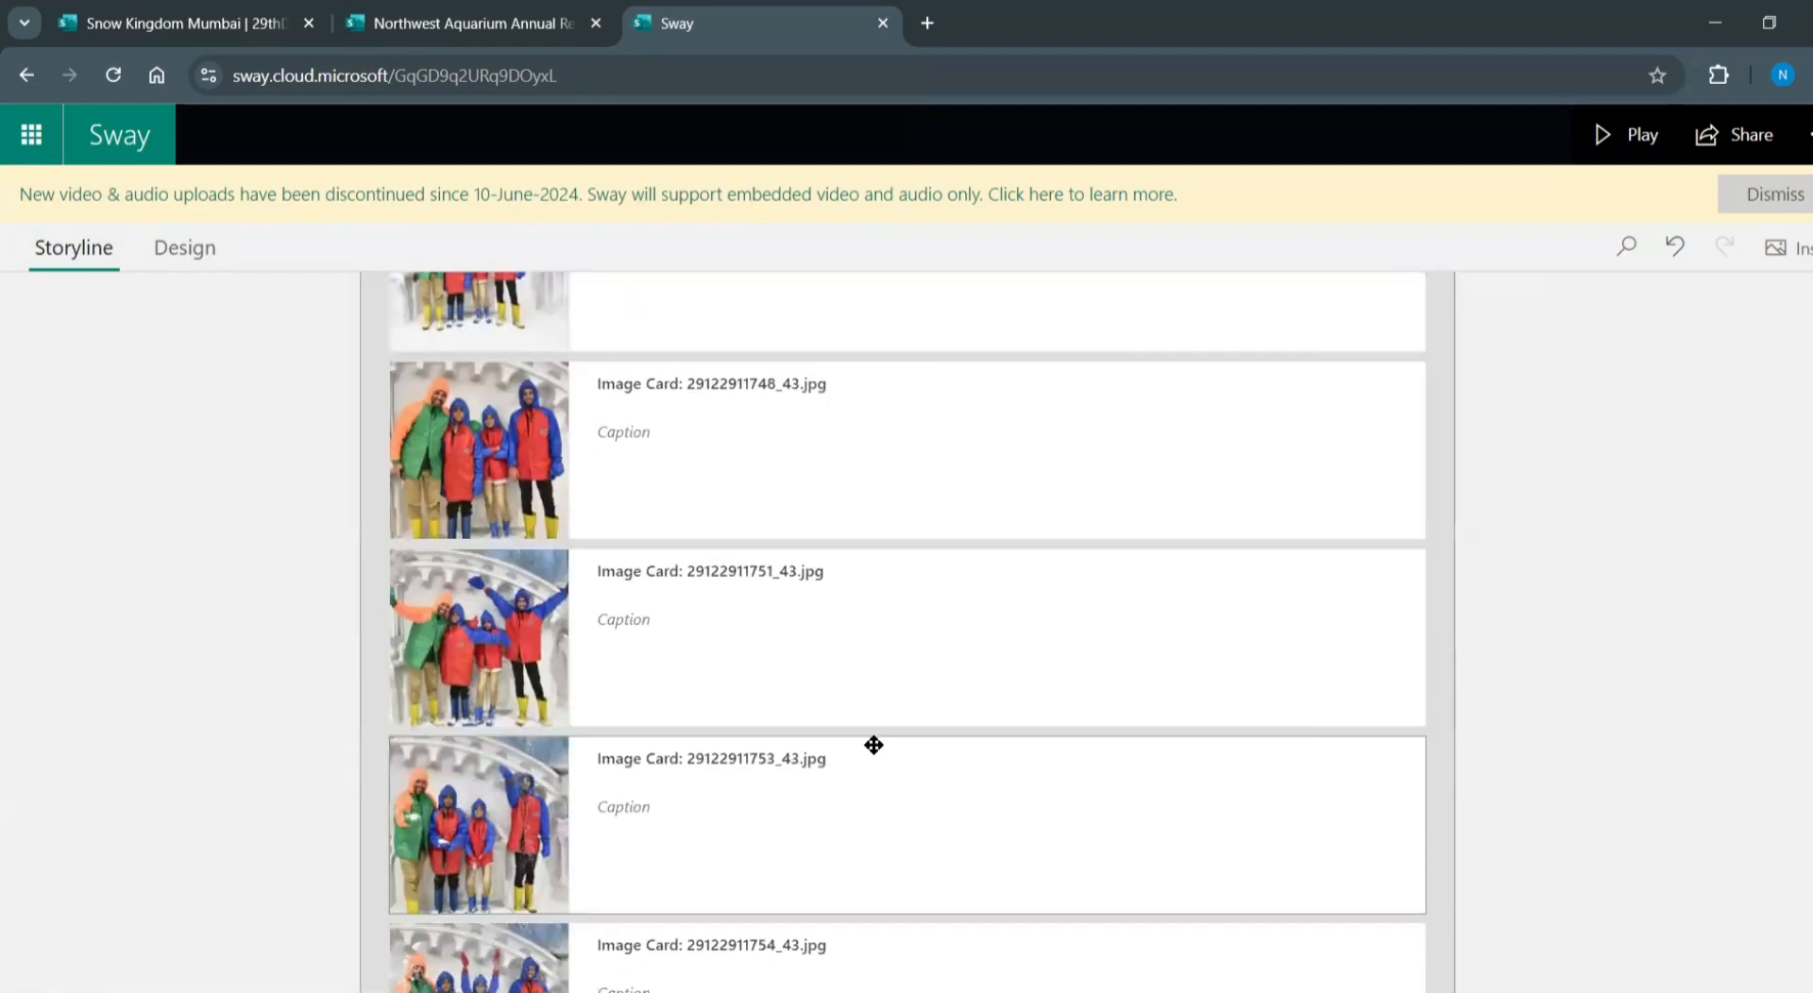
pyautogui.scroll(2, 766, 640)
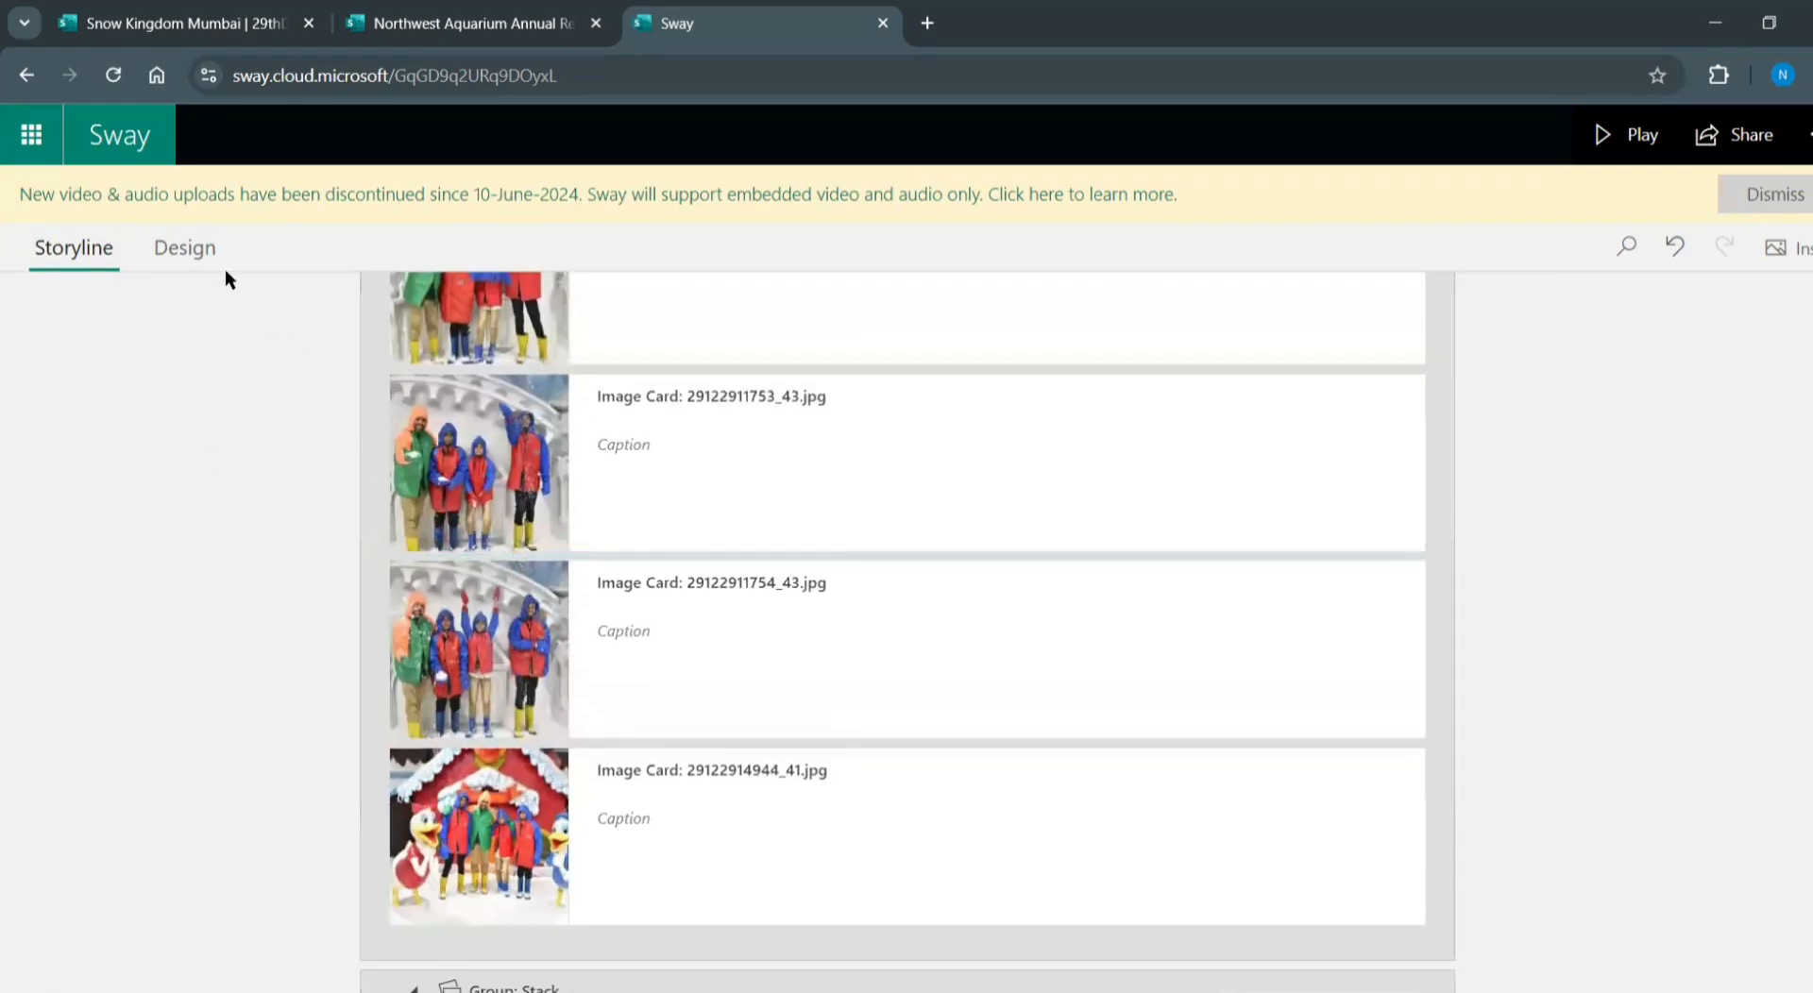
pyautogui.click(196, 250)
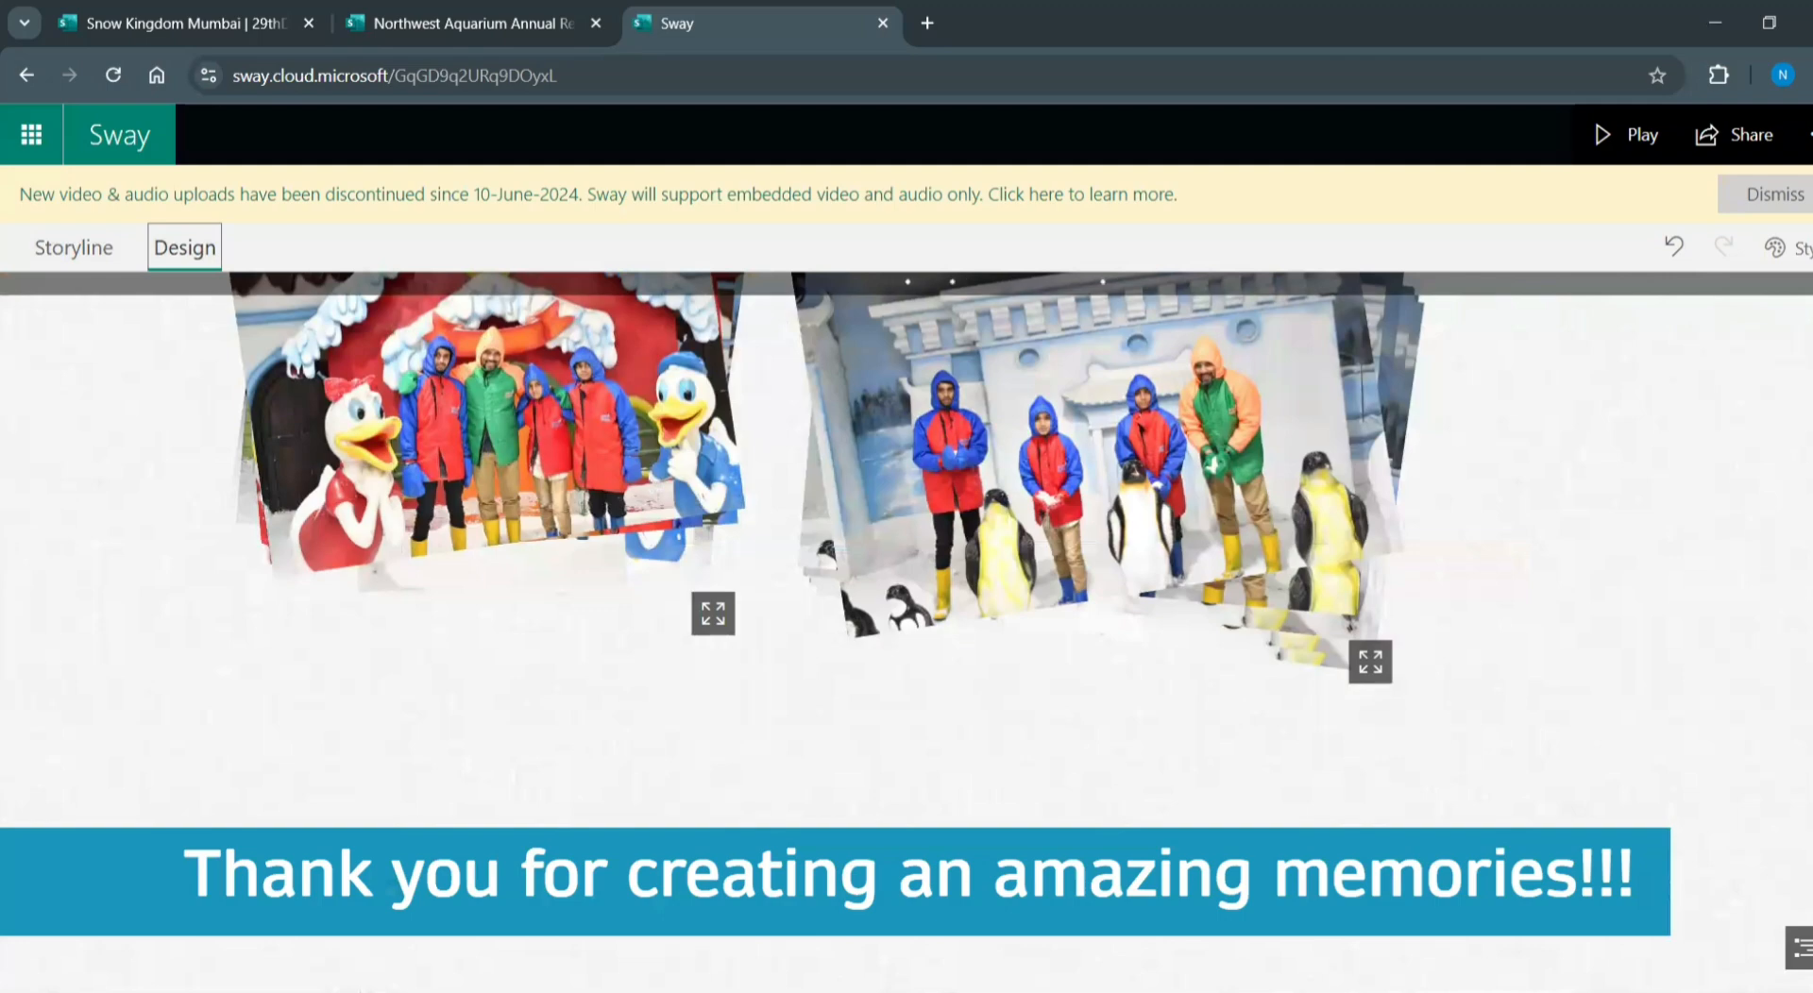
pyautogui.scroll(10, 906, 632)
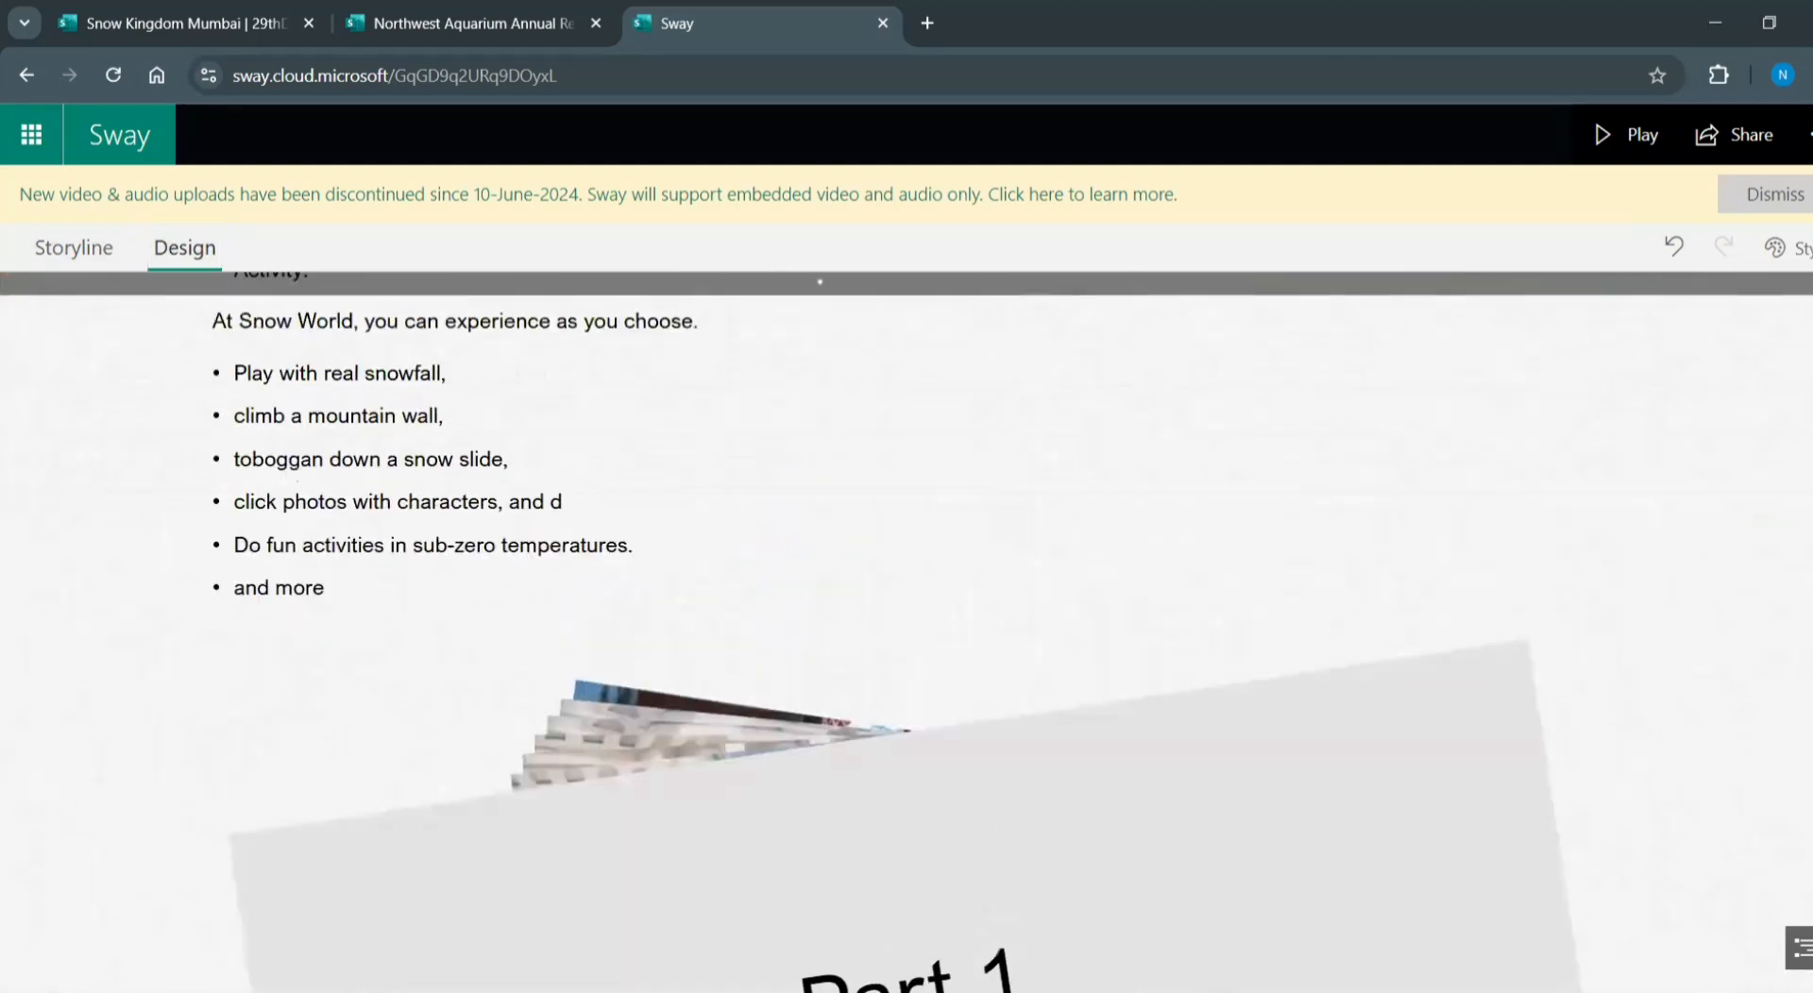
pyautogui.scroll(3, 907, 633)
pyautogui.scroll(-10, 907, 632)
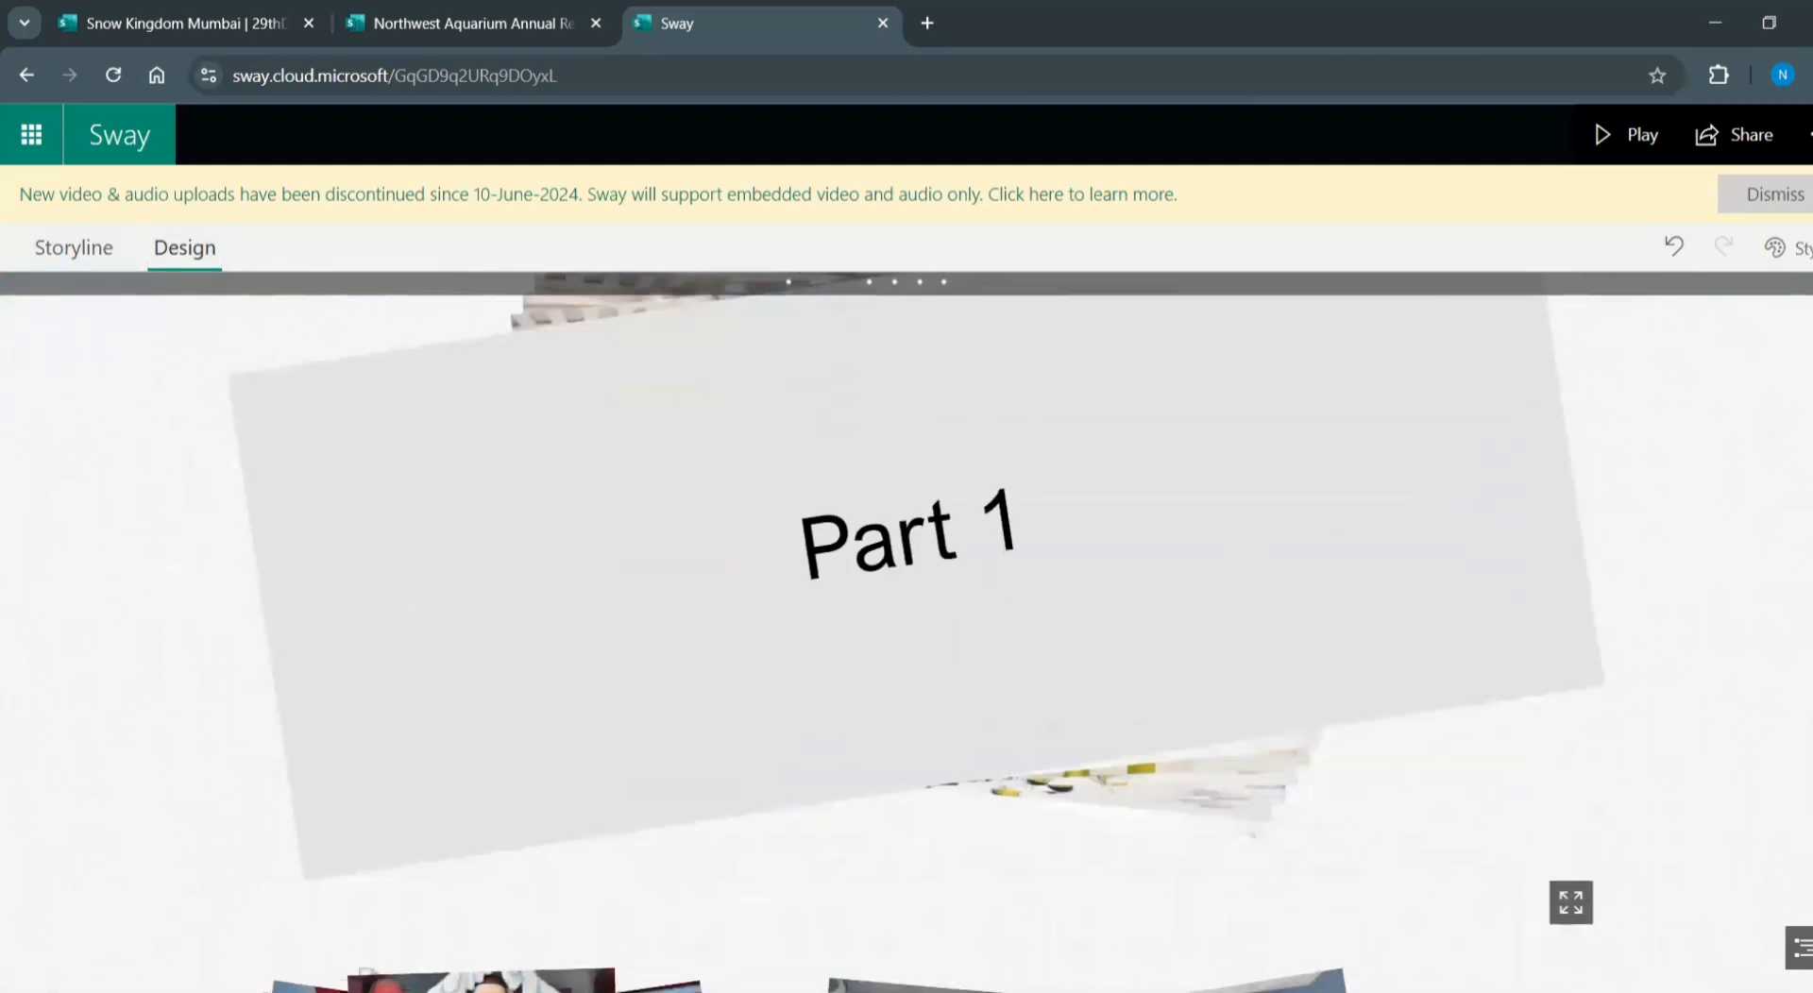
pyautogui.scroll(11, 907, 632)
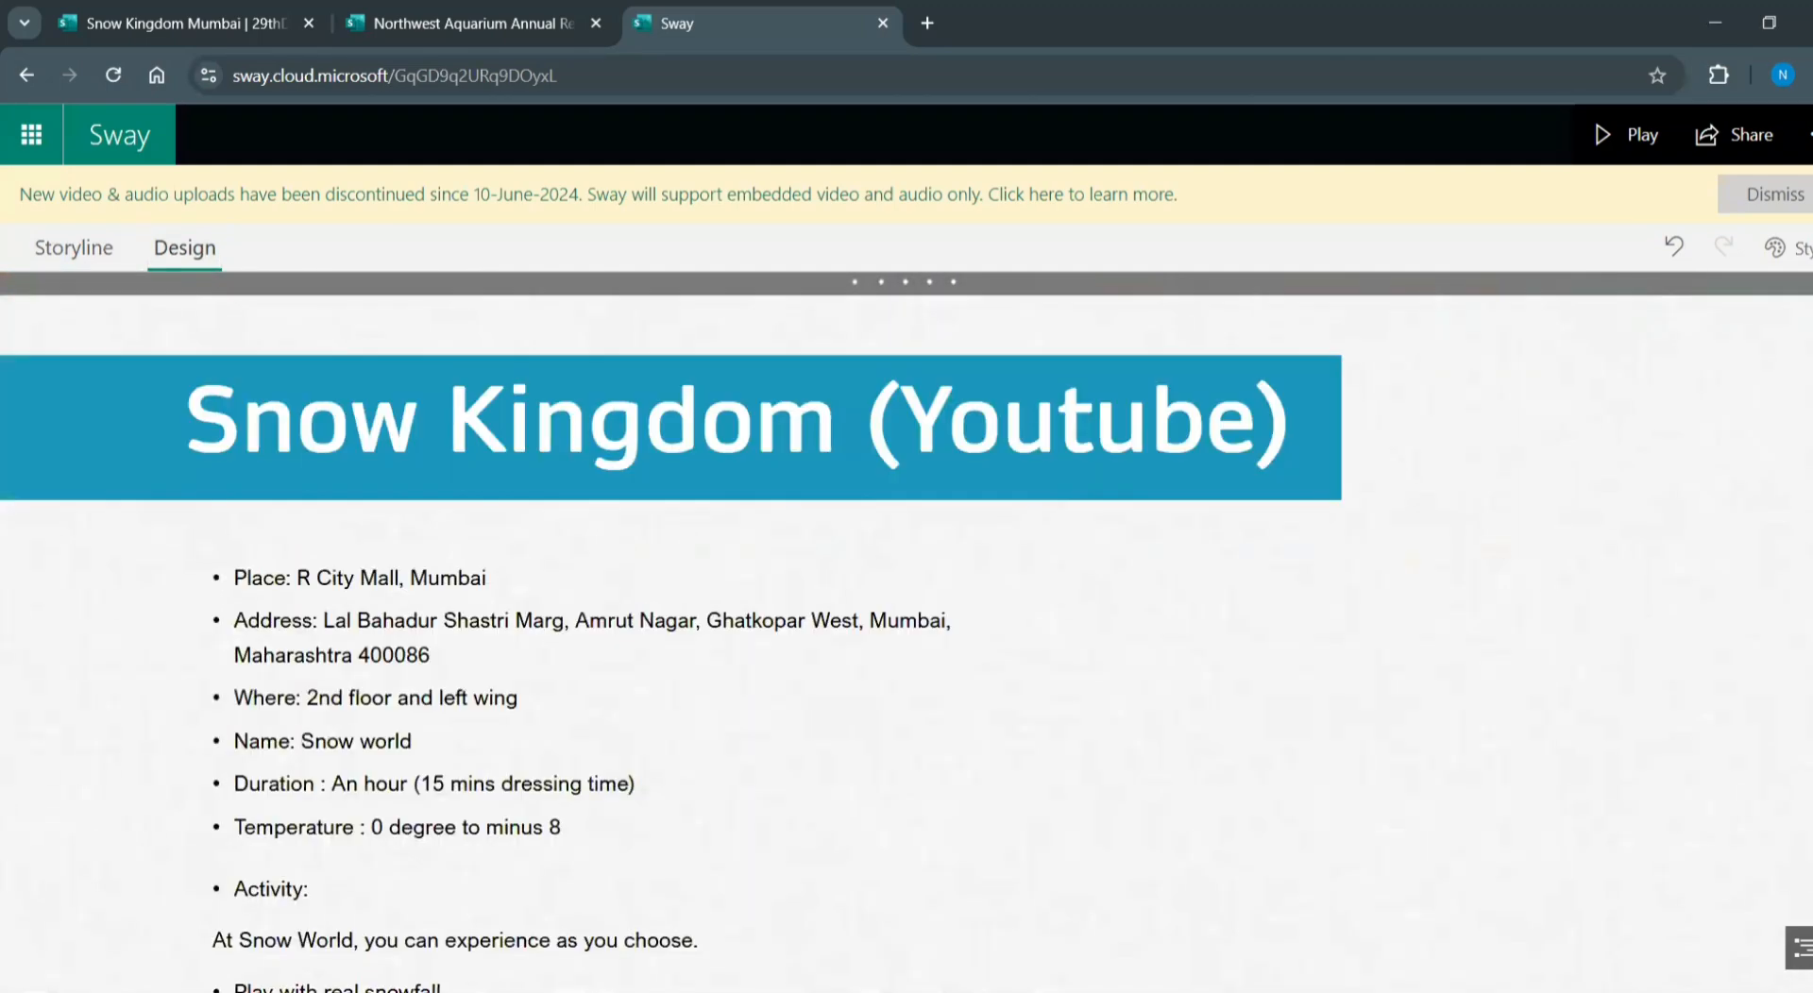
# Remix the Sway's style and check the restyled text, photo stacks and closing heading
pyautogui.click(1798, 253)
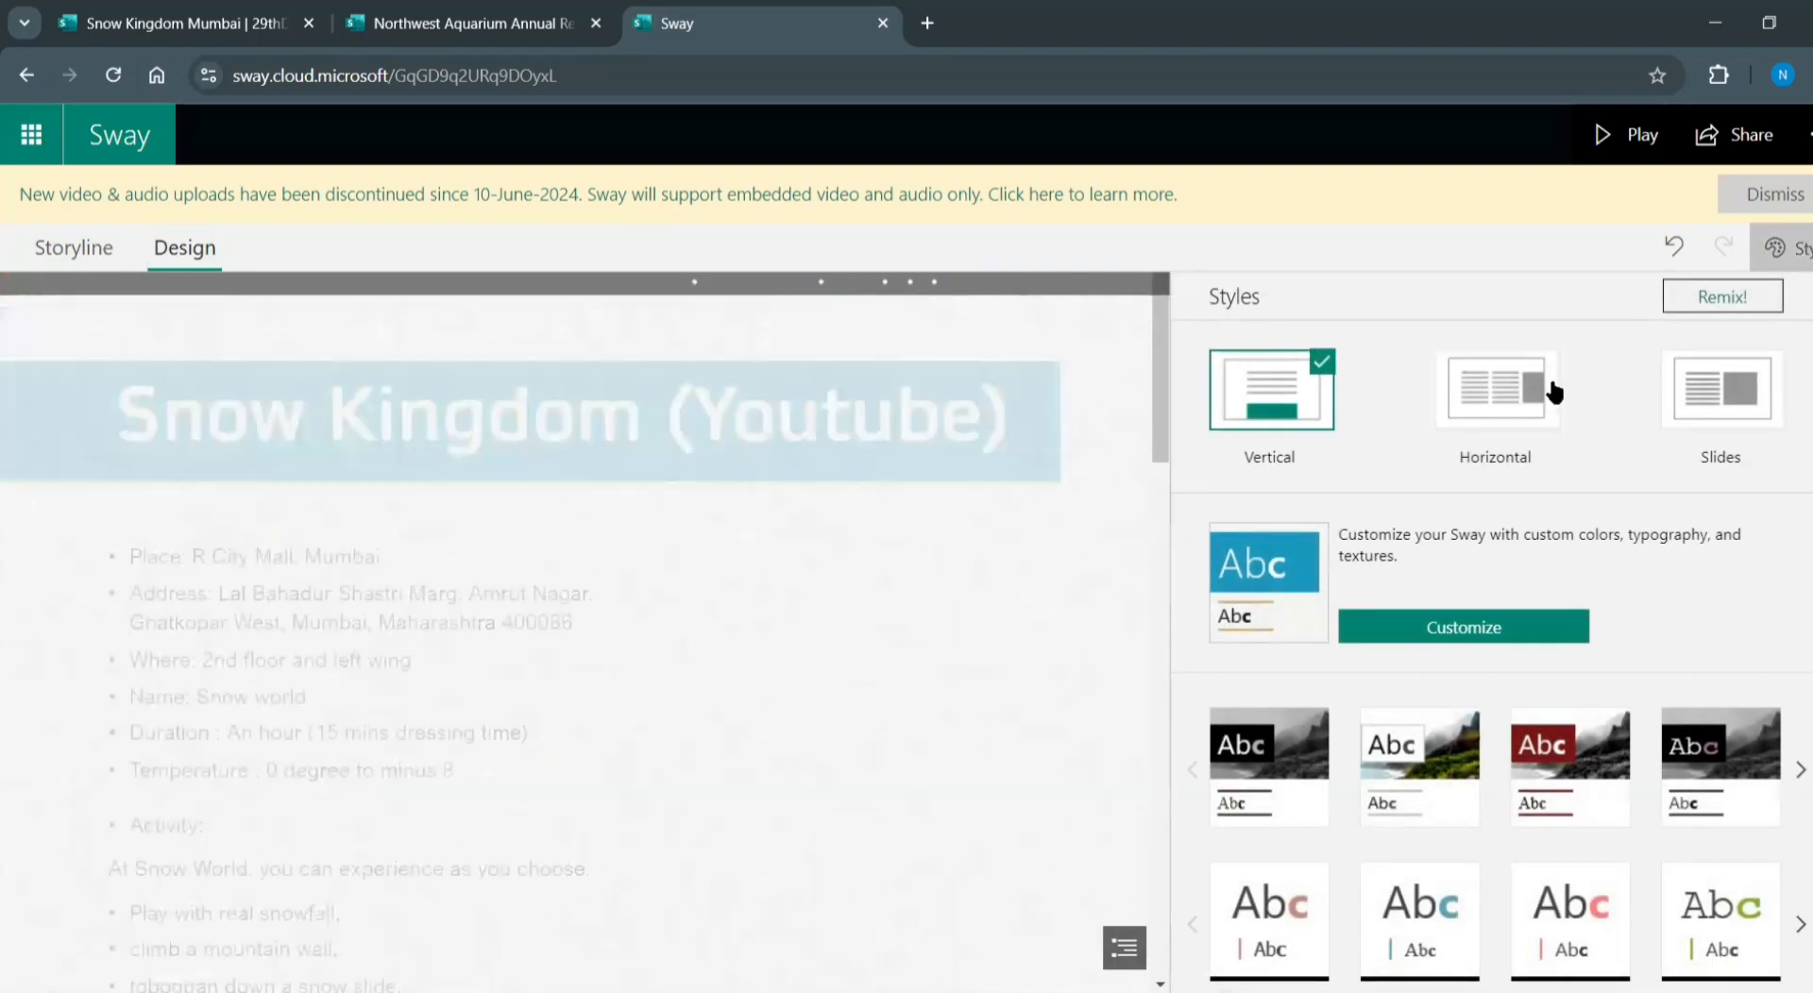
pyautogui.click(1724, 300)
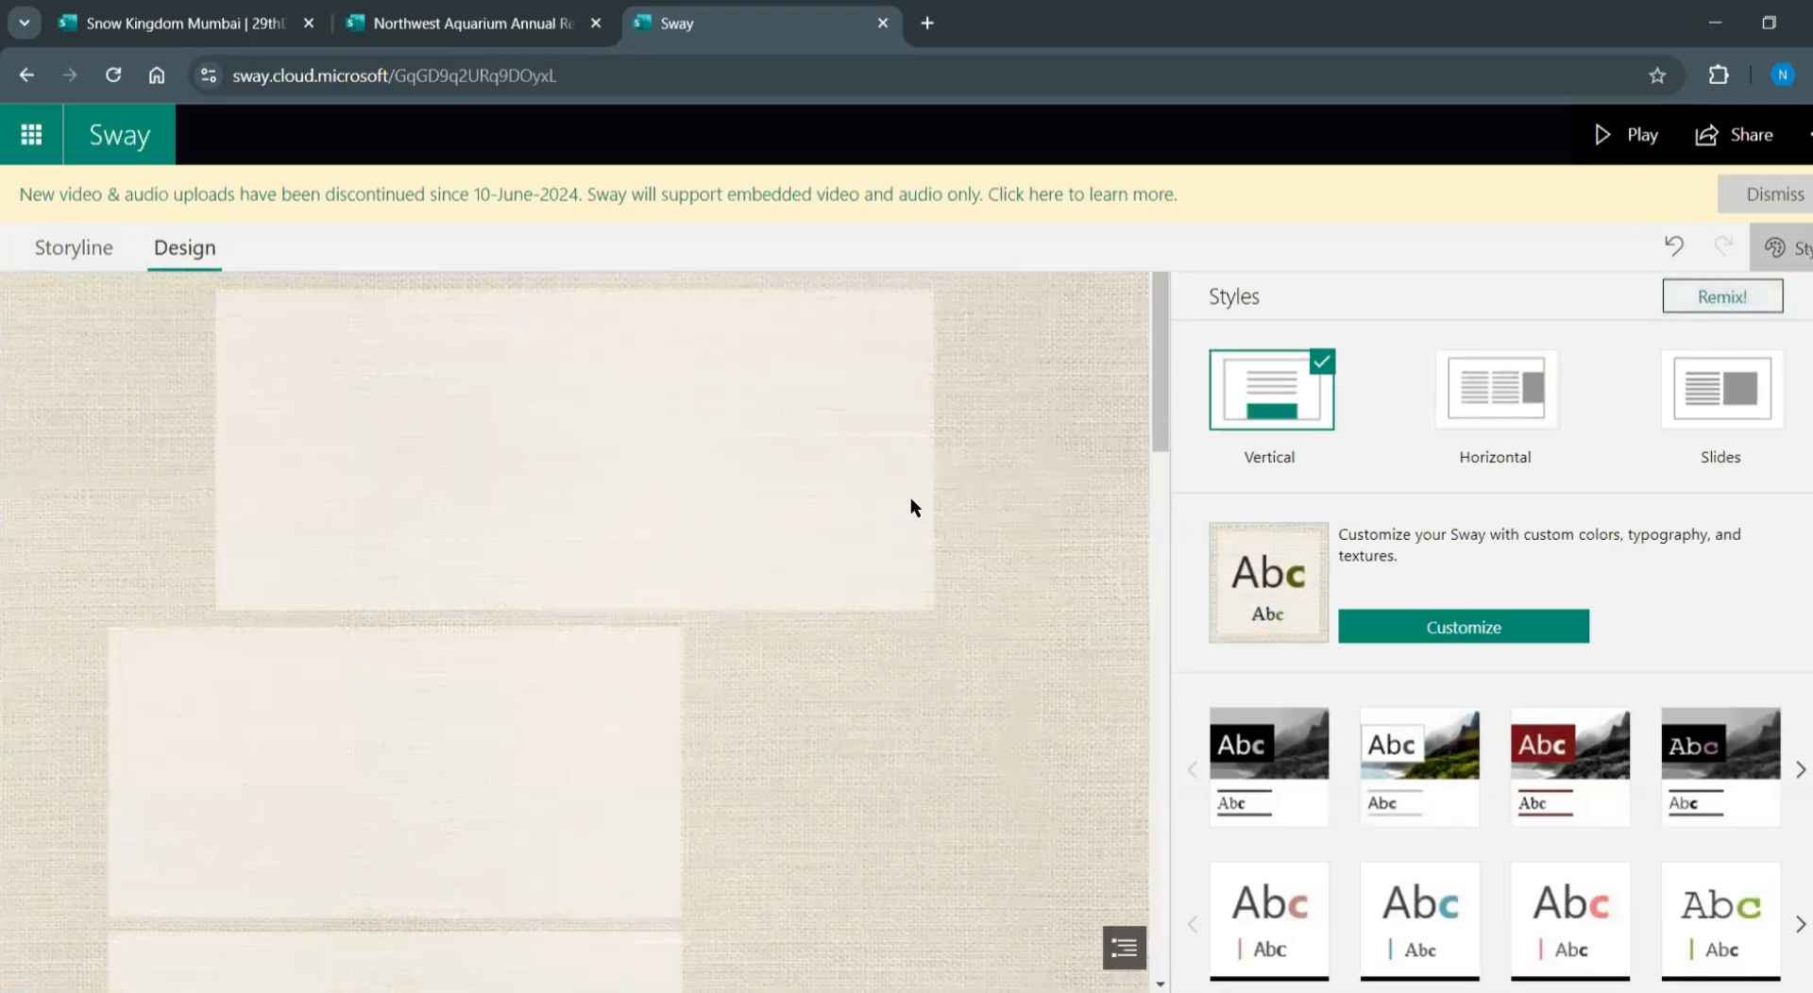
pyautogui.scroll(-10, 853, 576)
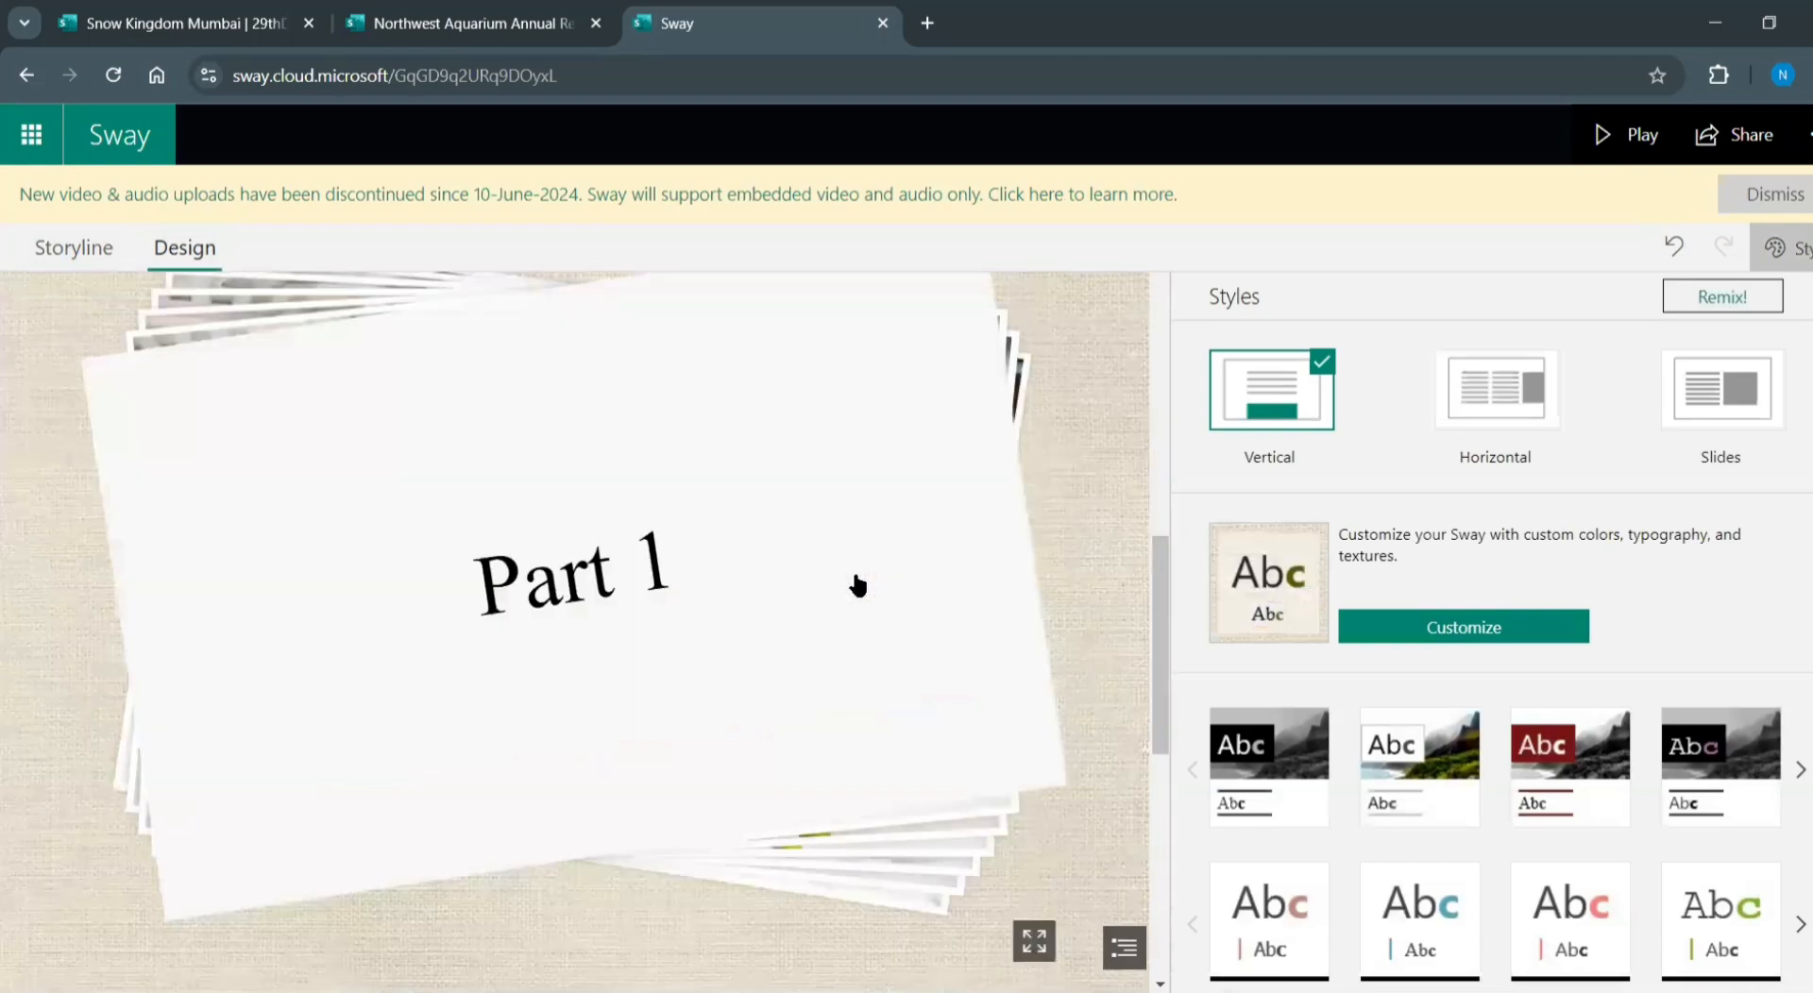
pyautogui.scroll(-4, 855, 590)
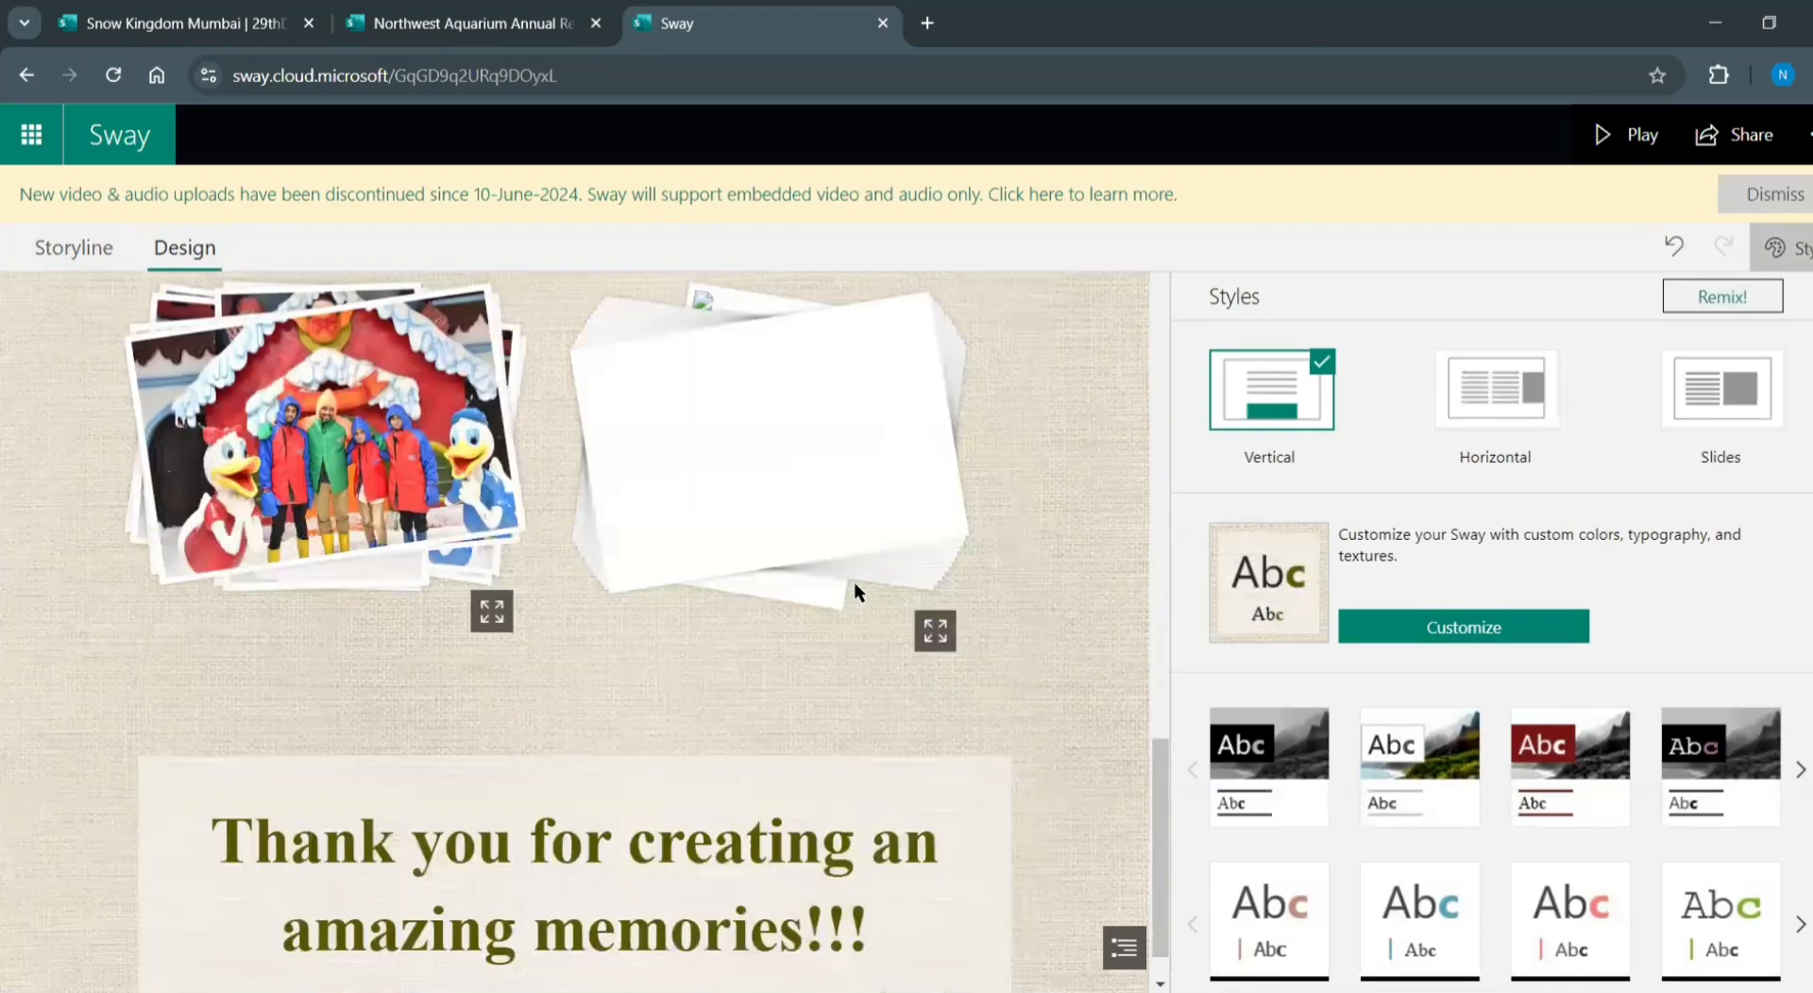
# Remix the Sway's style and switch its layout to Vertical
pyautogui.scroll(8, 855, 581)
pyautogui.scroll(5, 852, 561)
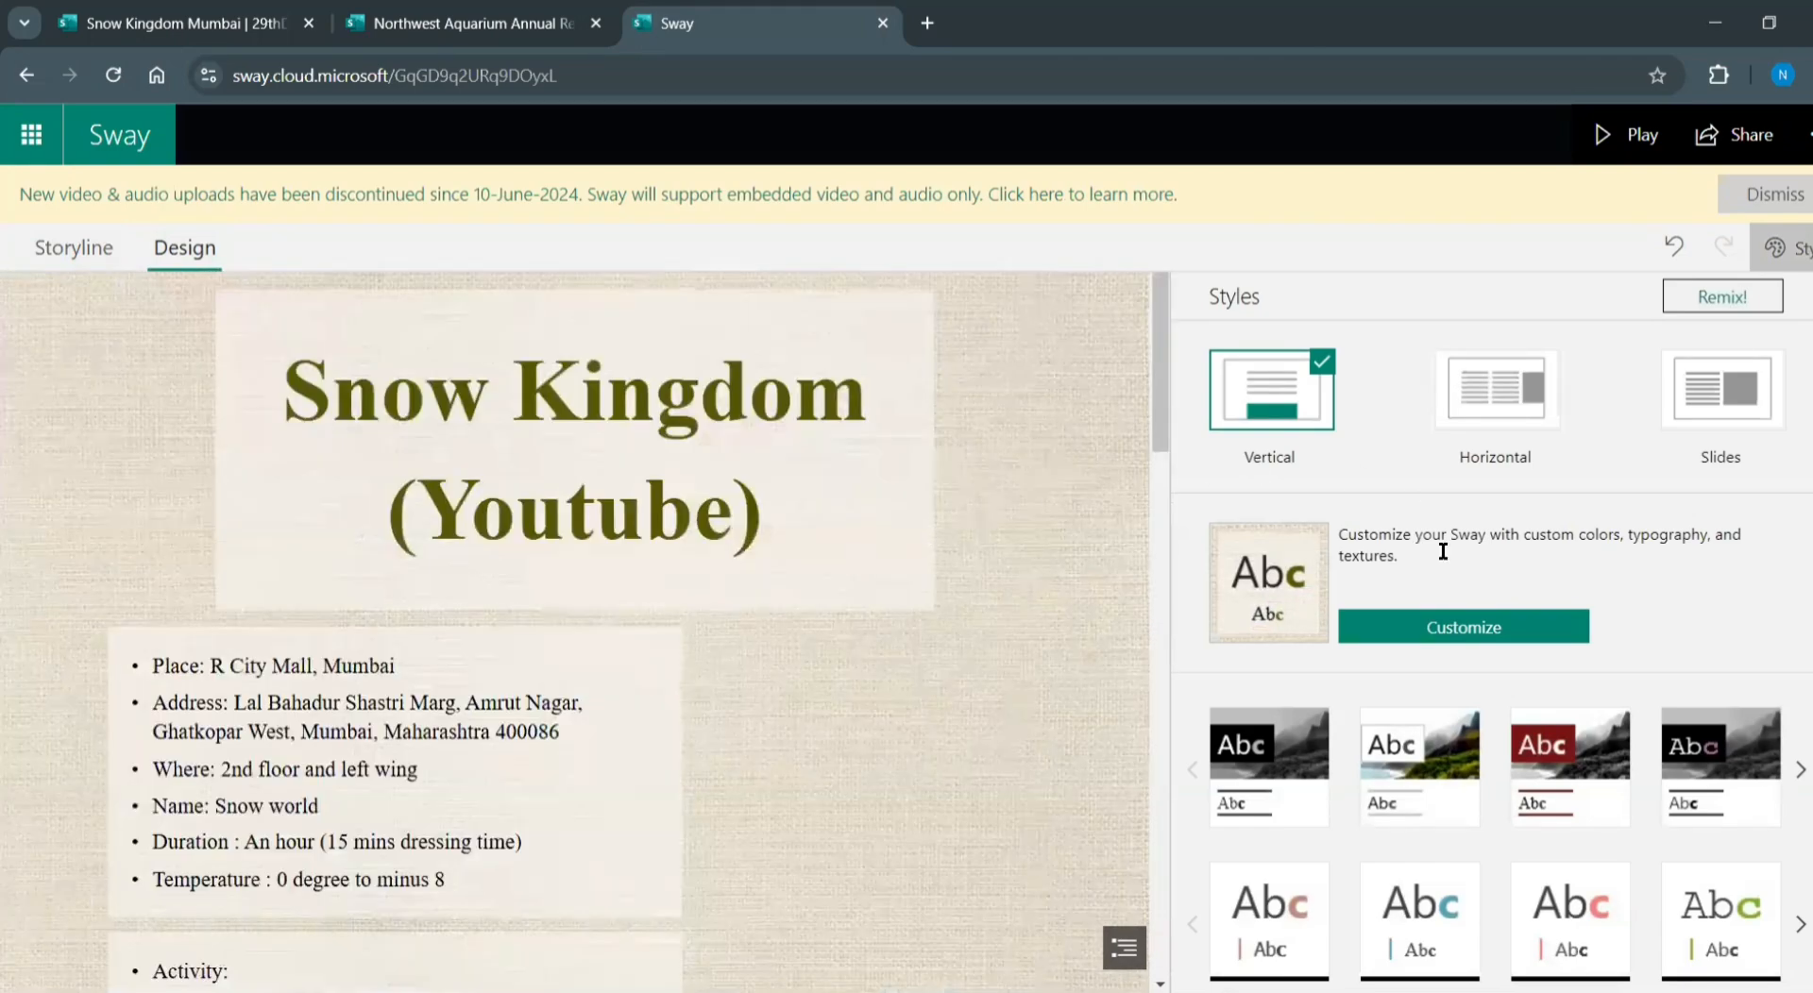
pyautogui.click(1697, 298)
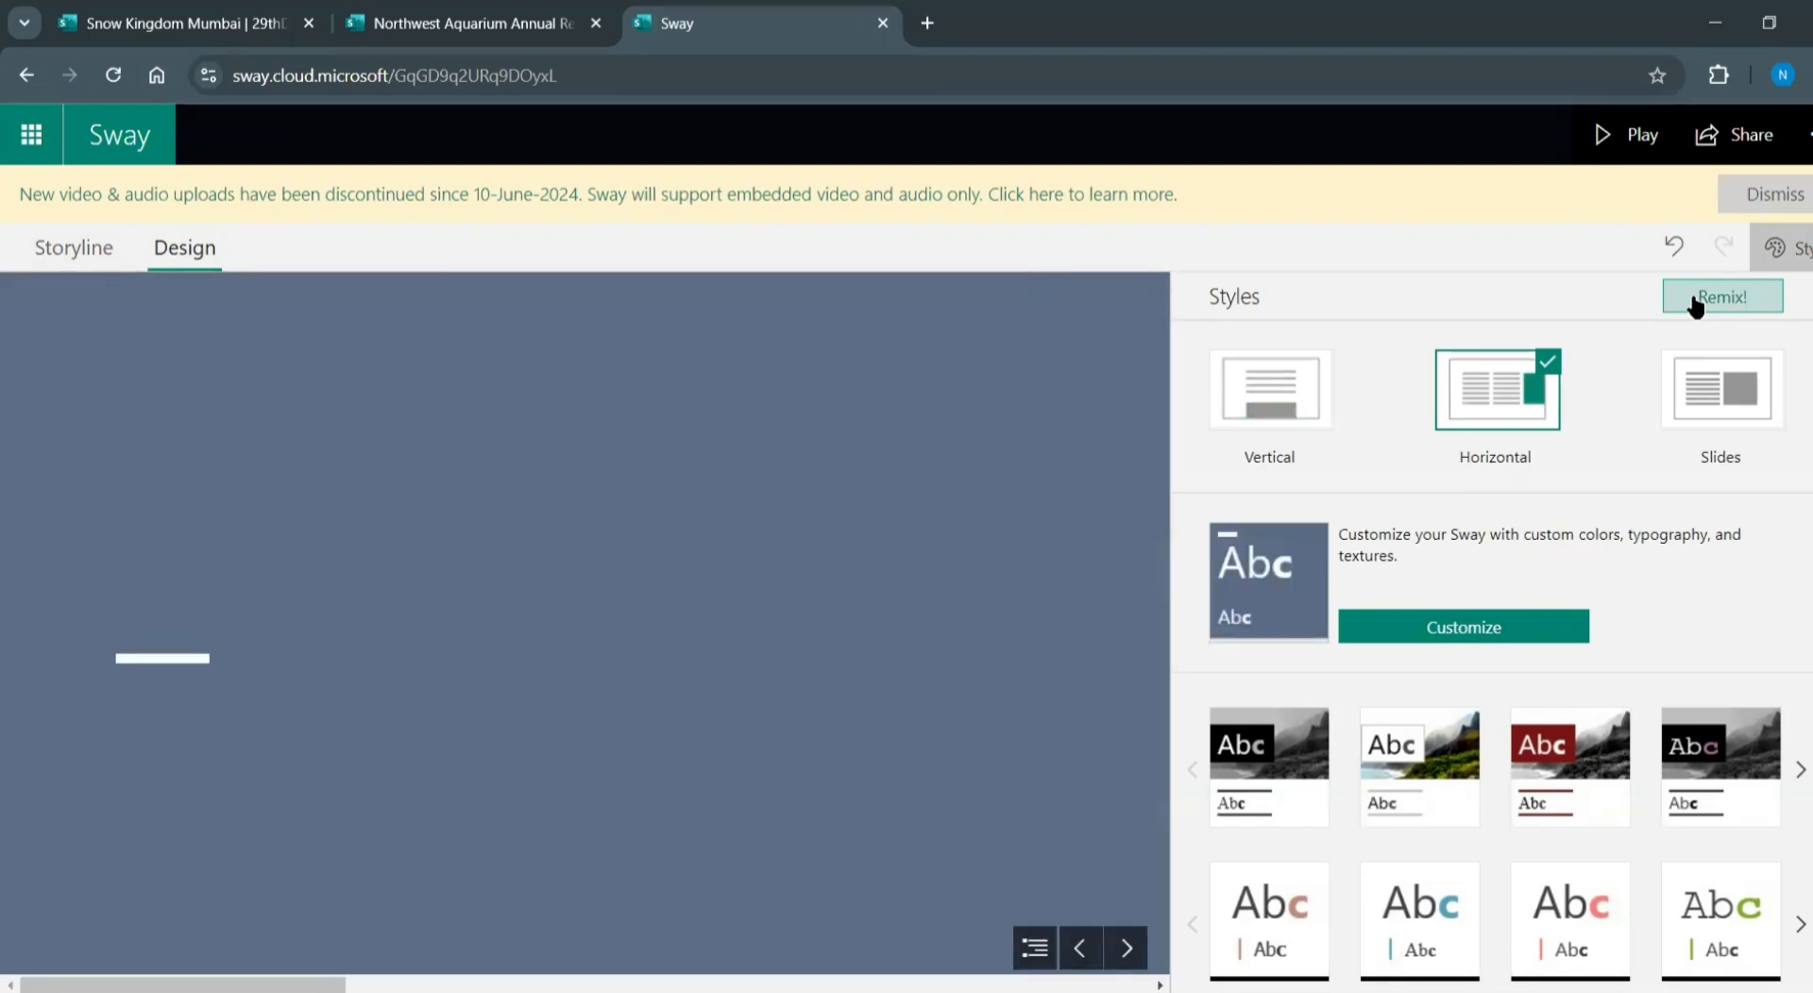
pyautogui.click(1279, 414)
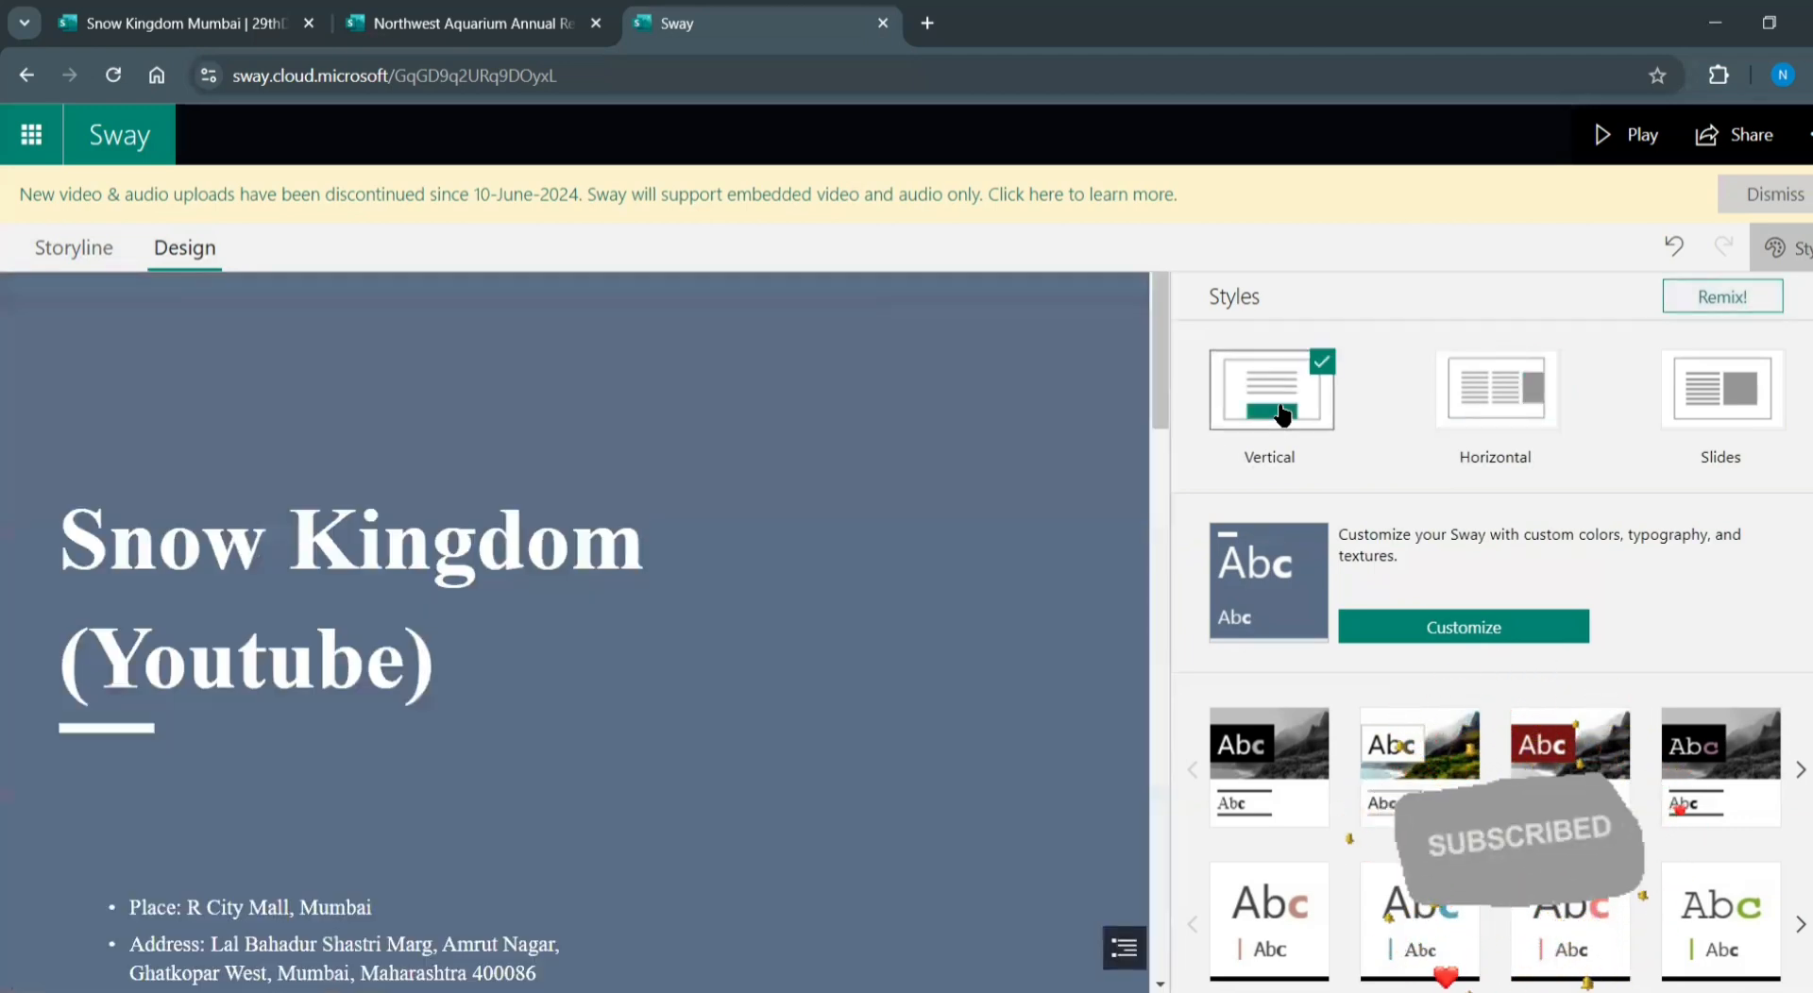
# In the storyline, insert a text card reading "Part 2" between the second and third Stack groups
pyautogui.click(71, 246)
pyautogui.scroll(20, 987, 625)
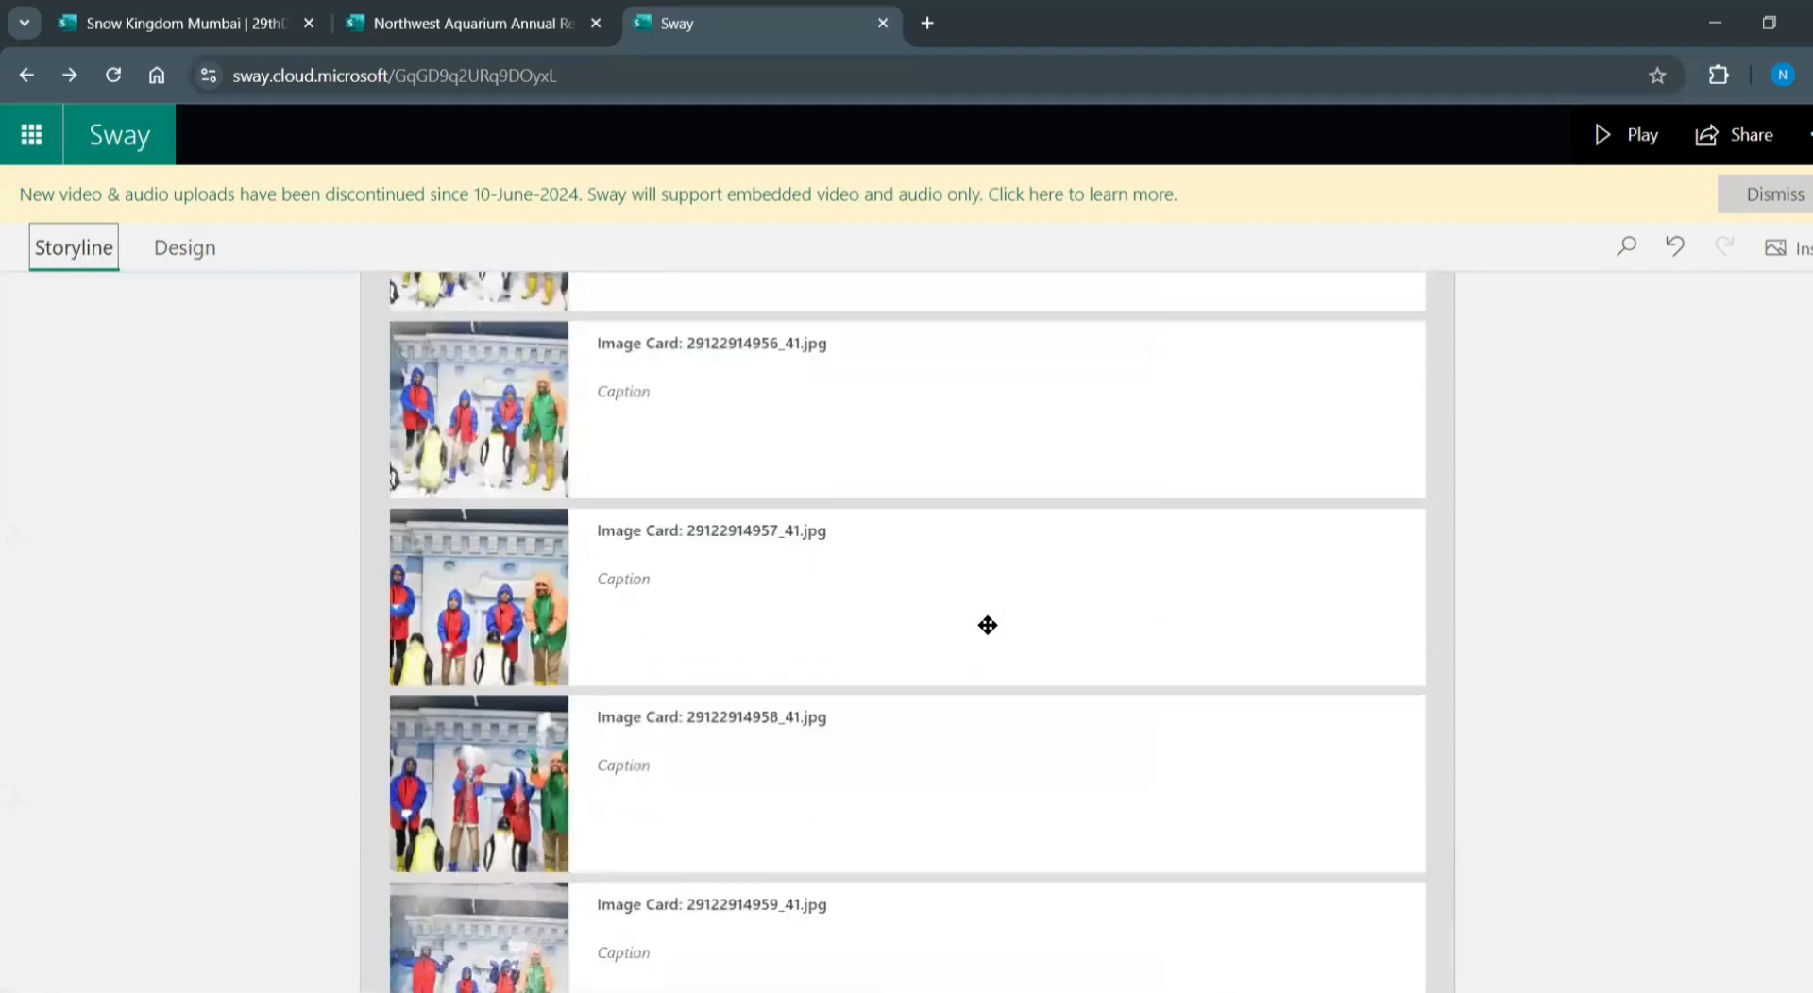
pyautogui.scroll(20, 976, 605)
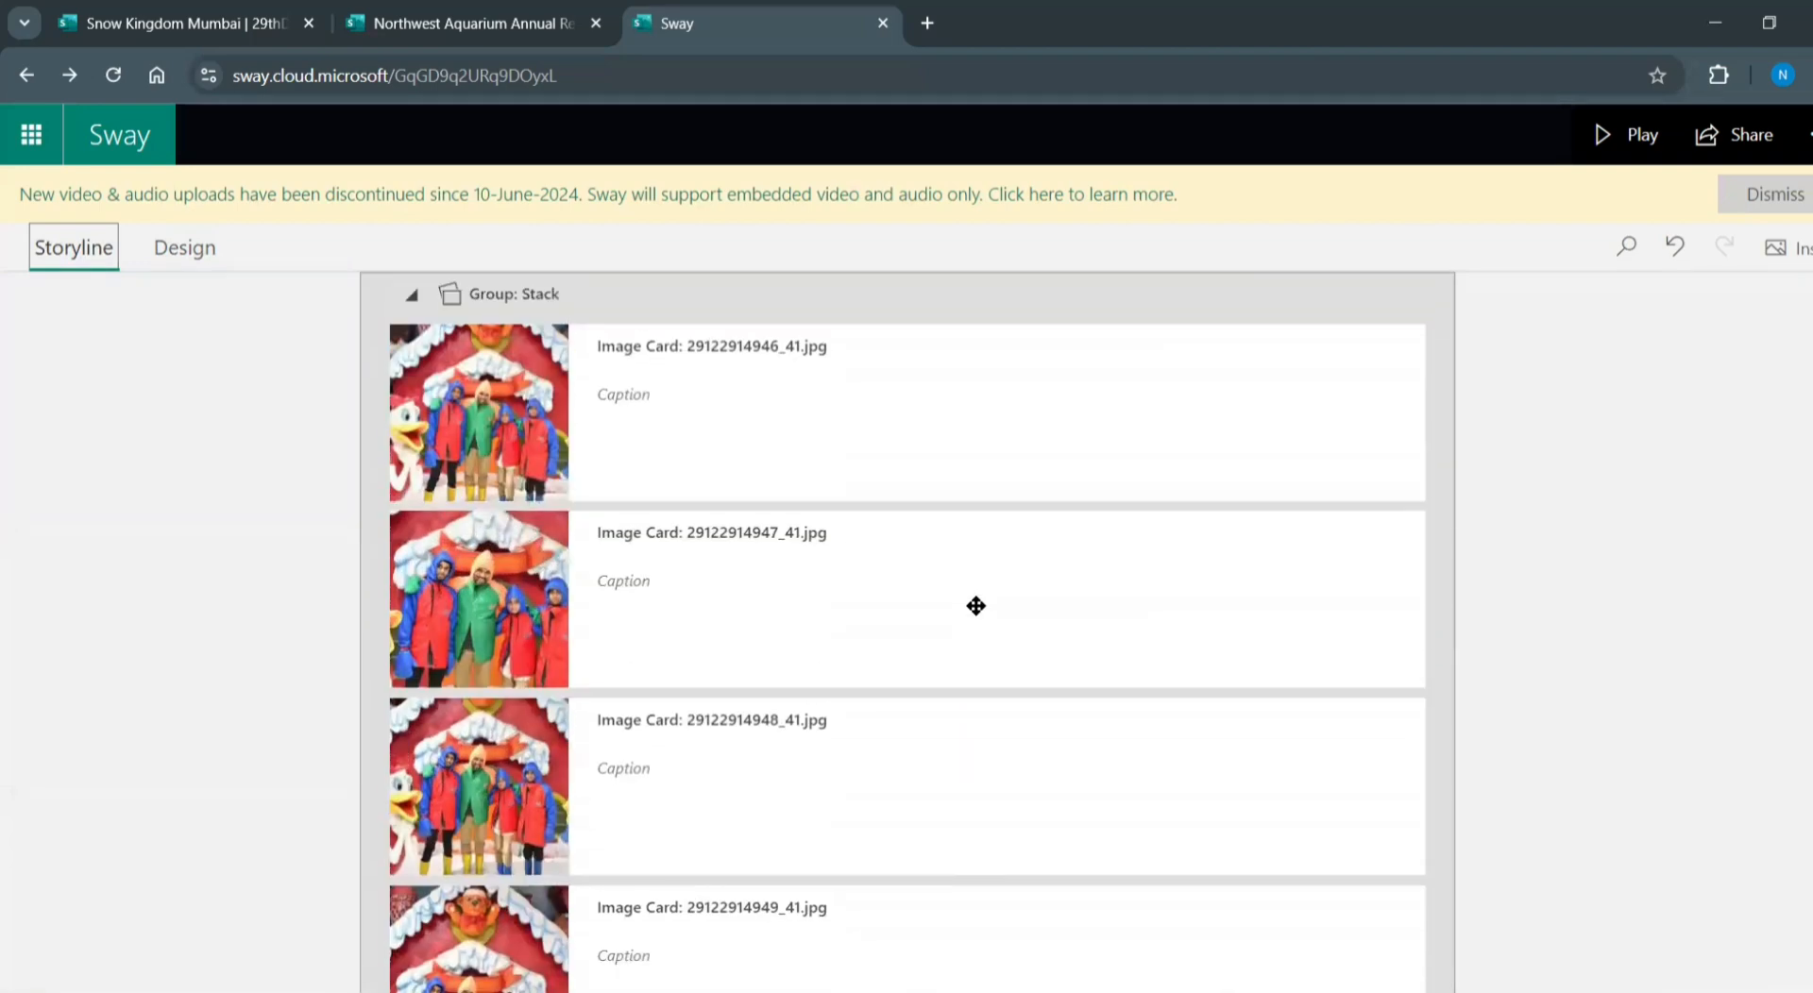
pyautogui.scroll(5, 964, 578)
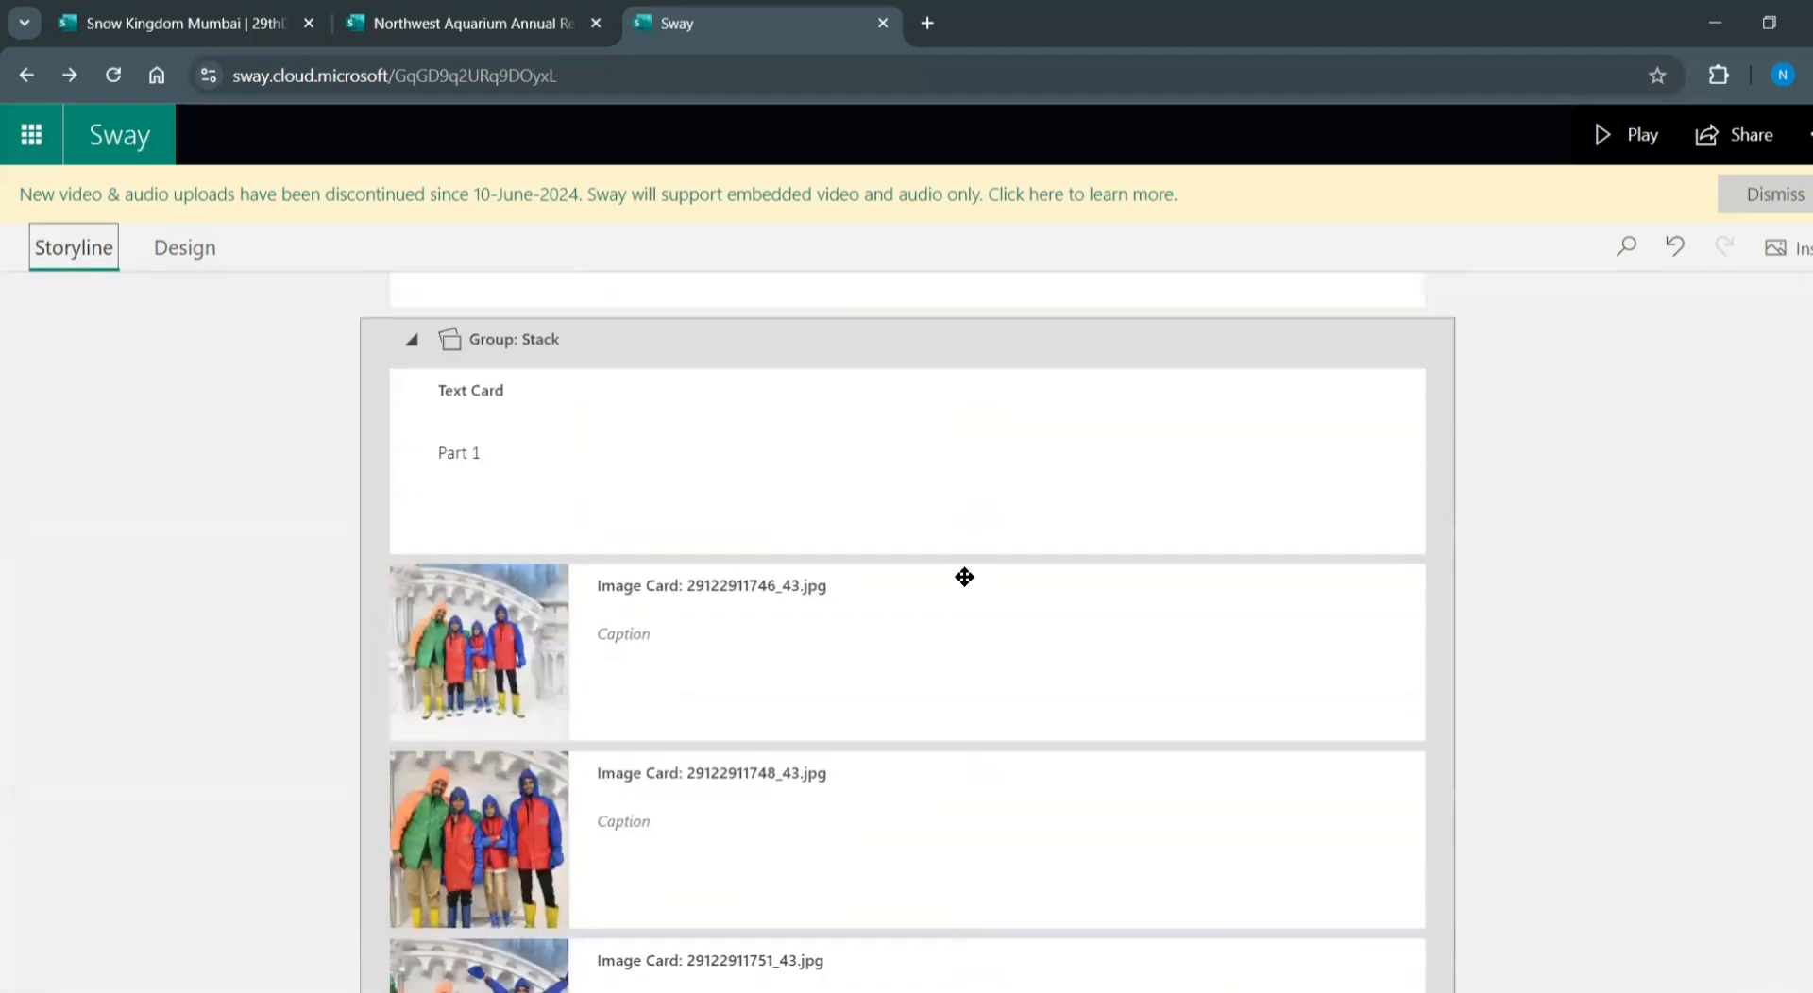
pyautogui.scroll(-15, 961, 585)
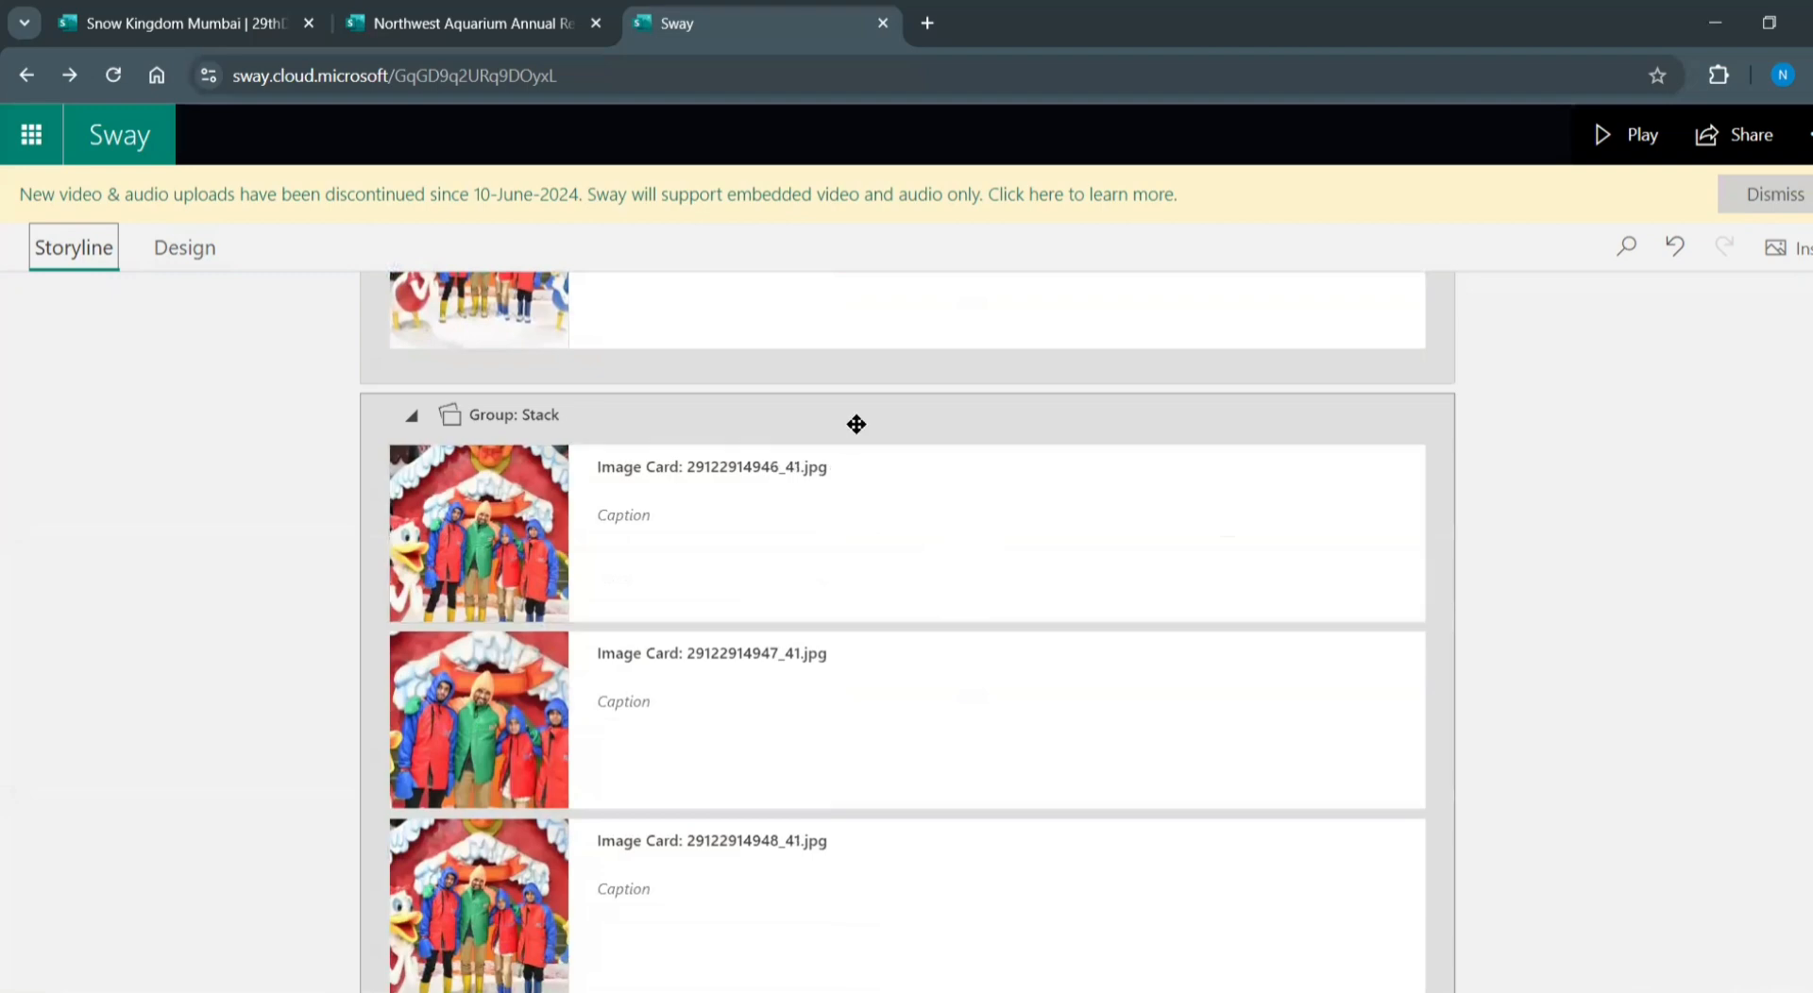
pyautogui.scroll(-8, 864, 415)
pyautogui.scroll(-4, 1023, 489)
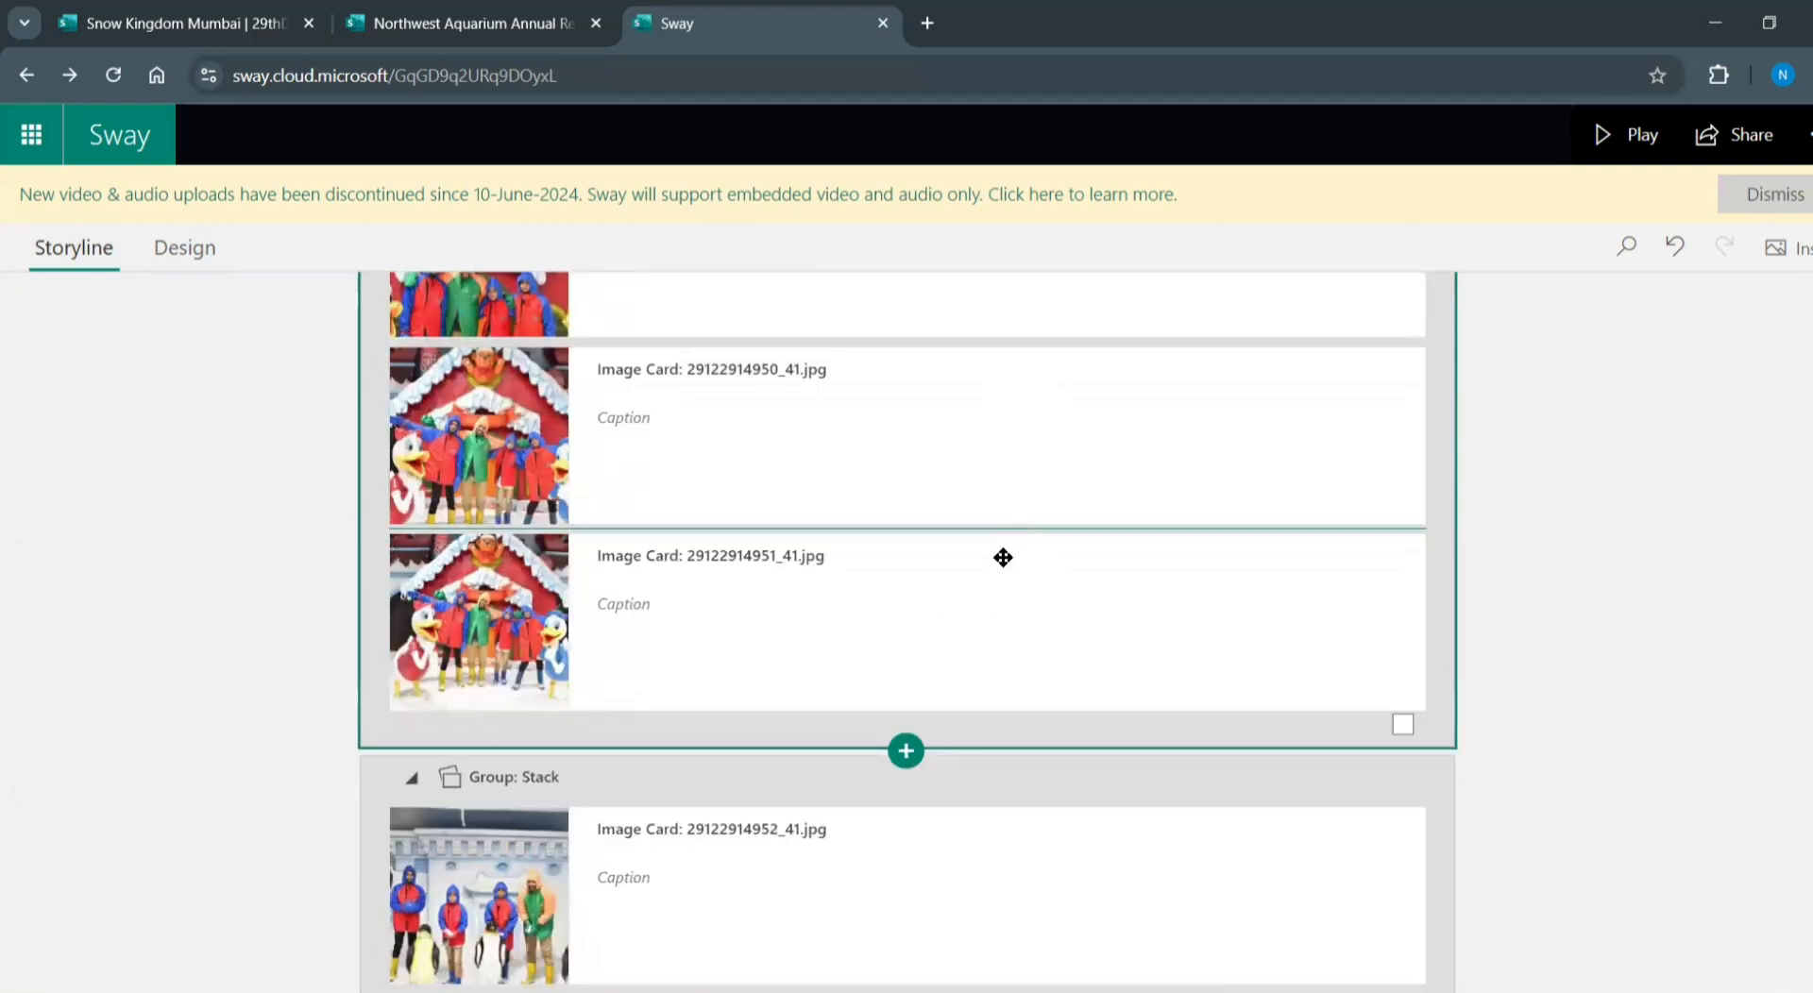
pyautogui.click(905, 510)
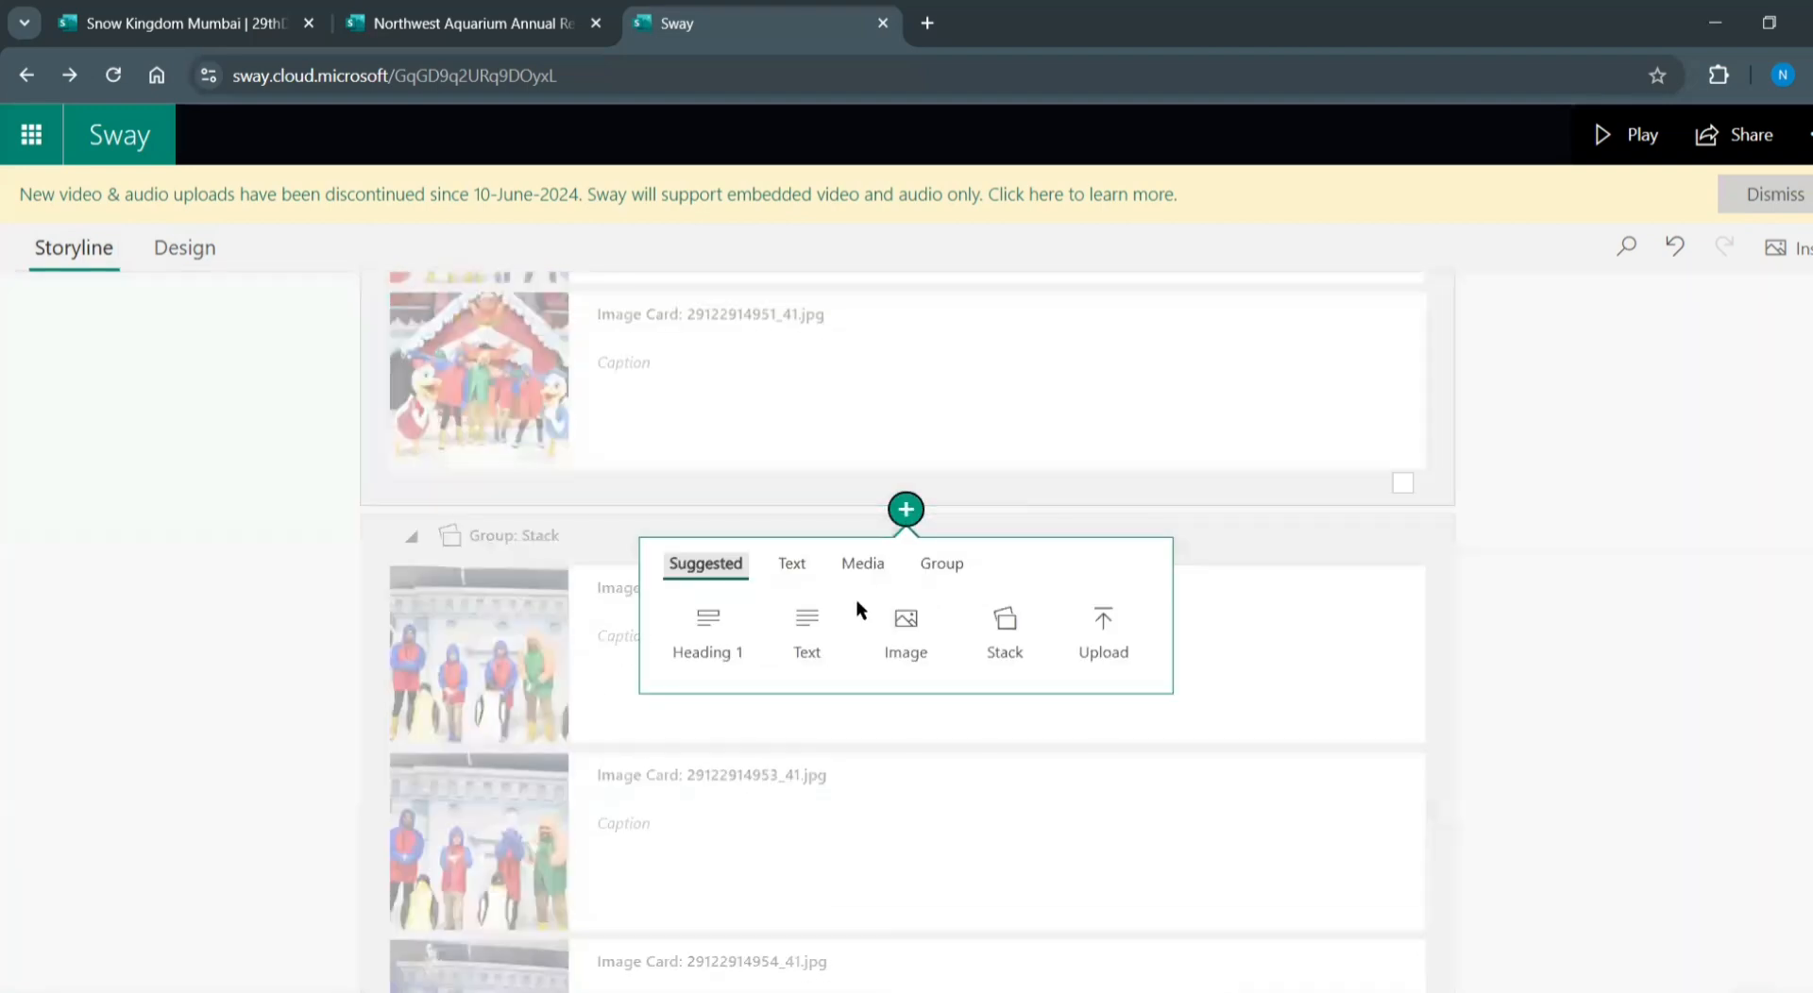
pyautogui.click(810, 623)
pyautogui.write('Part ')
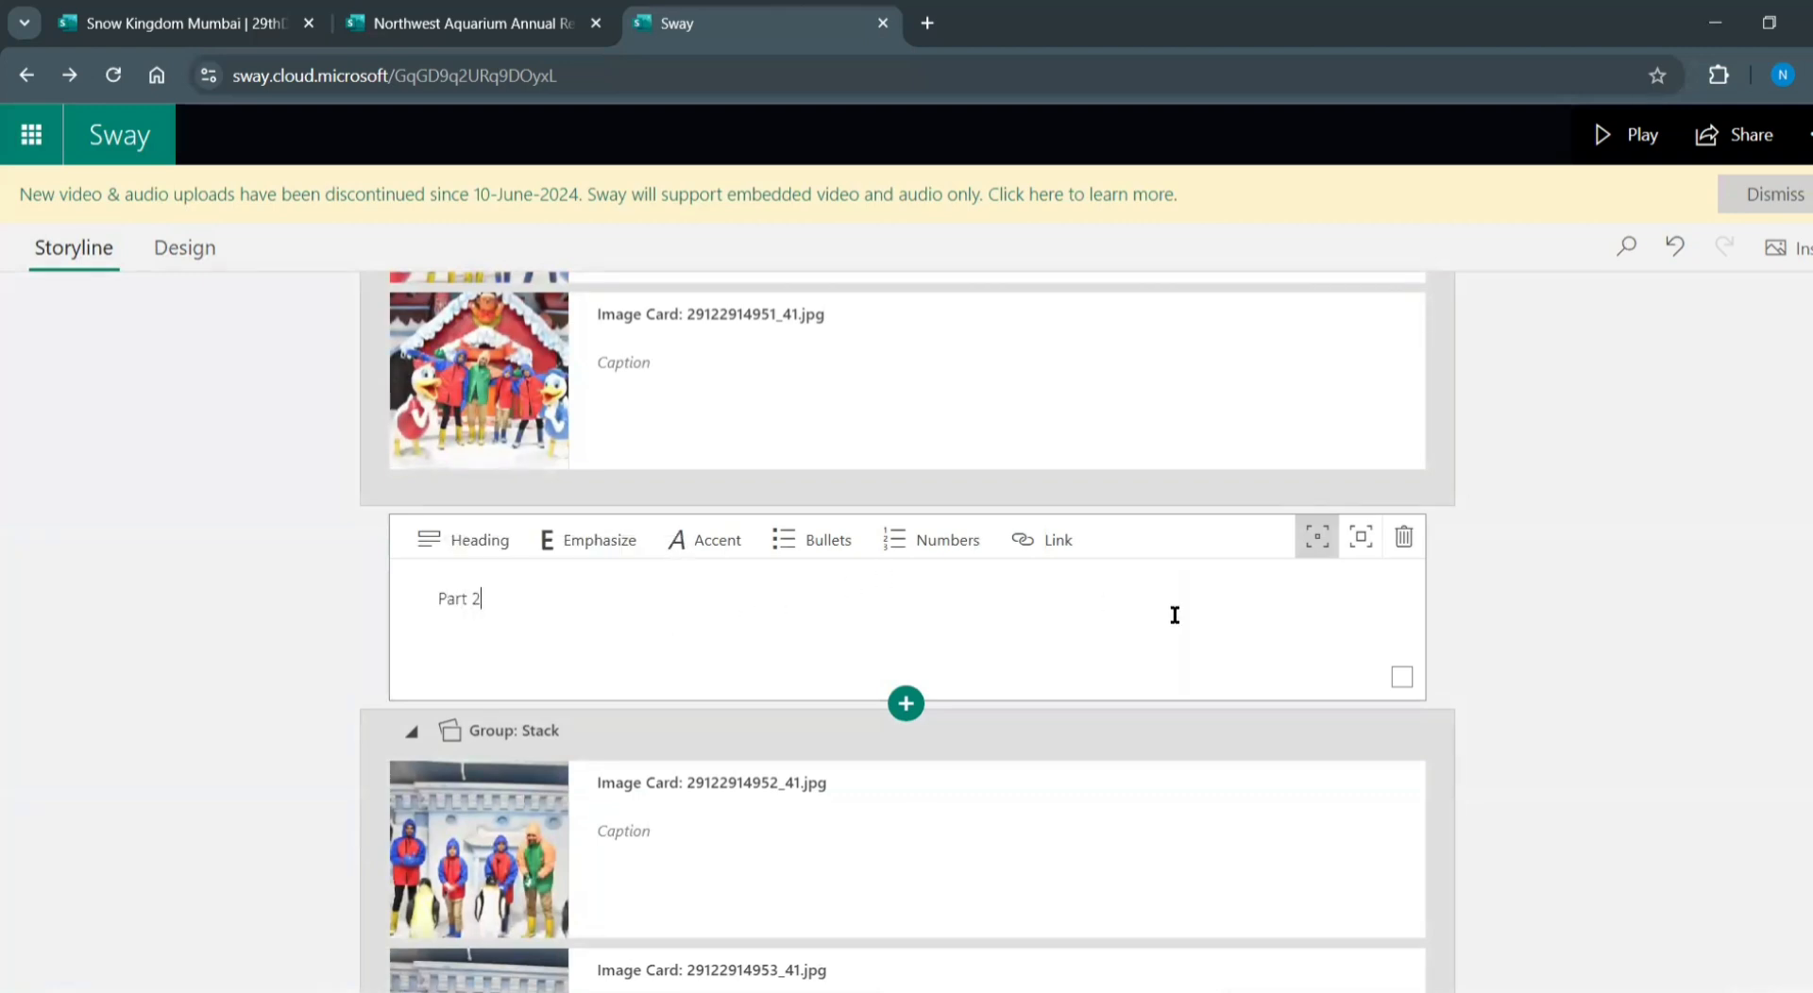
pyautogui.write('2')
# Move the new text card into the third Stack group above its first photo and change its text to "Part 3"
pyautogui.moveTo(1133, 652); pyautogui.dragTo(1113, 822)
pyautogui.scroll(-5, 1572, 673)
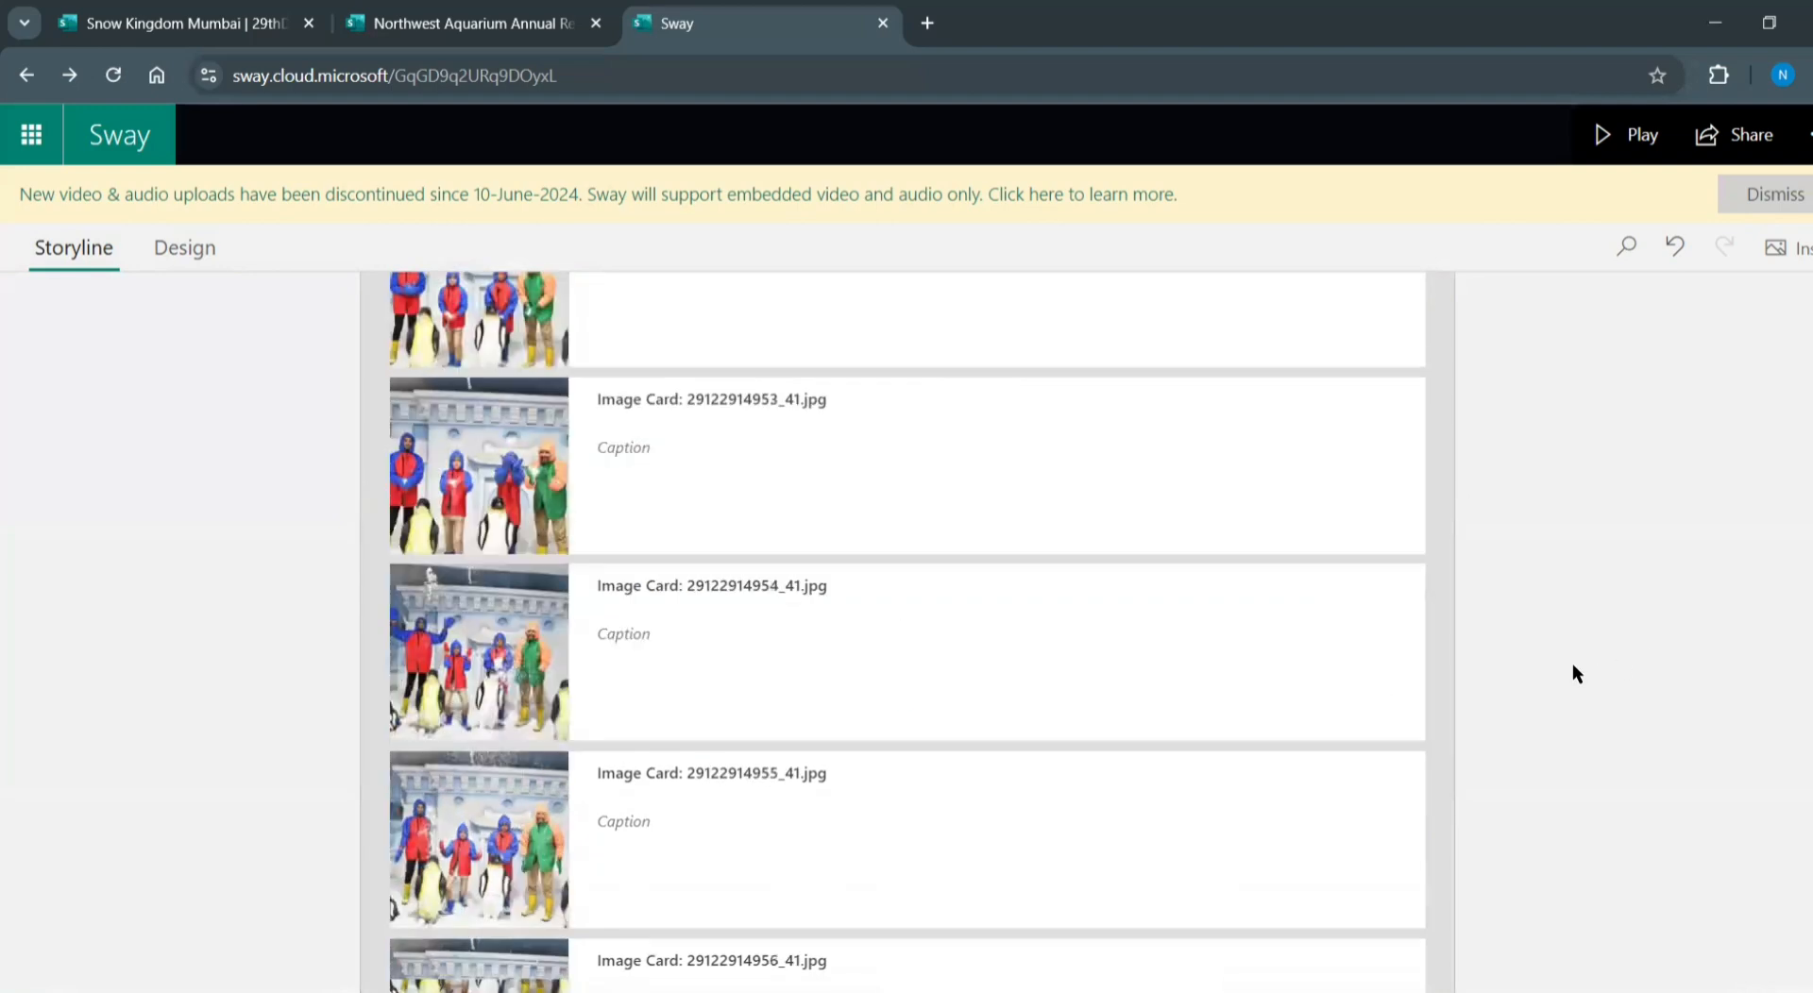
pyautogui.scroll(-10, 1573, 673)
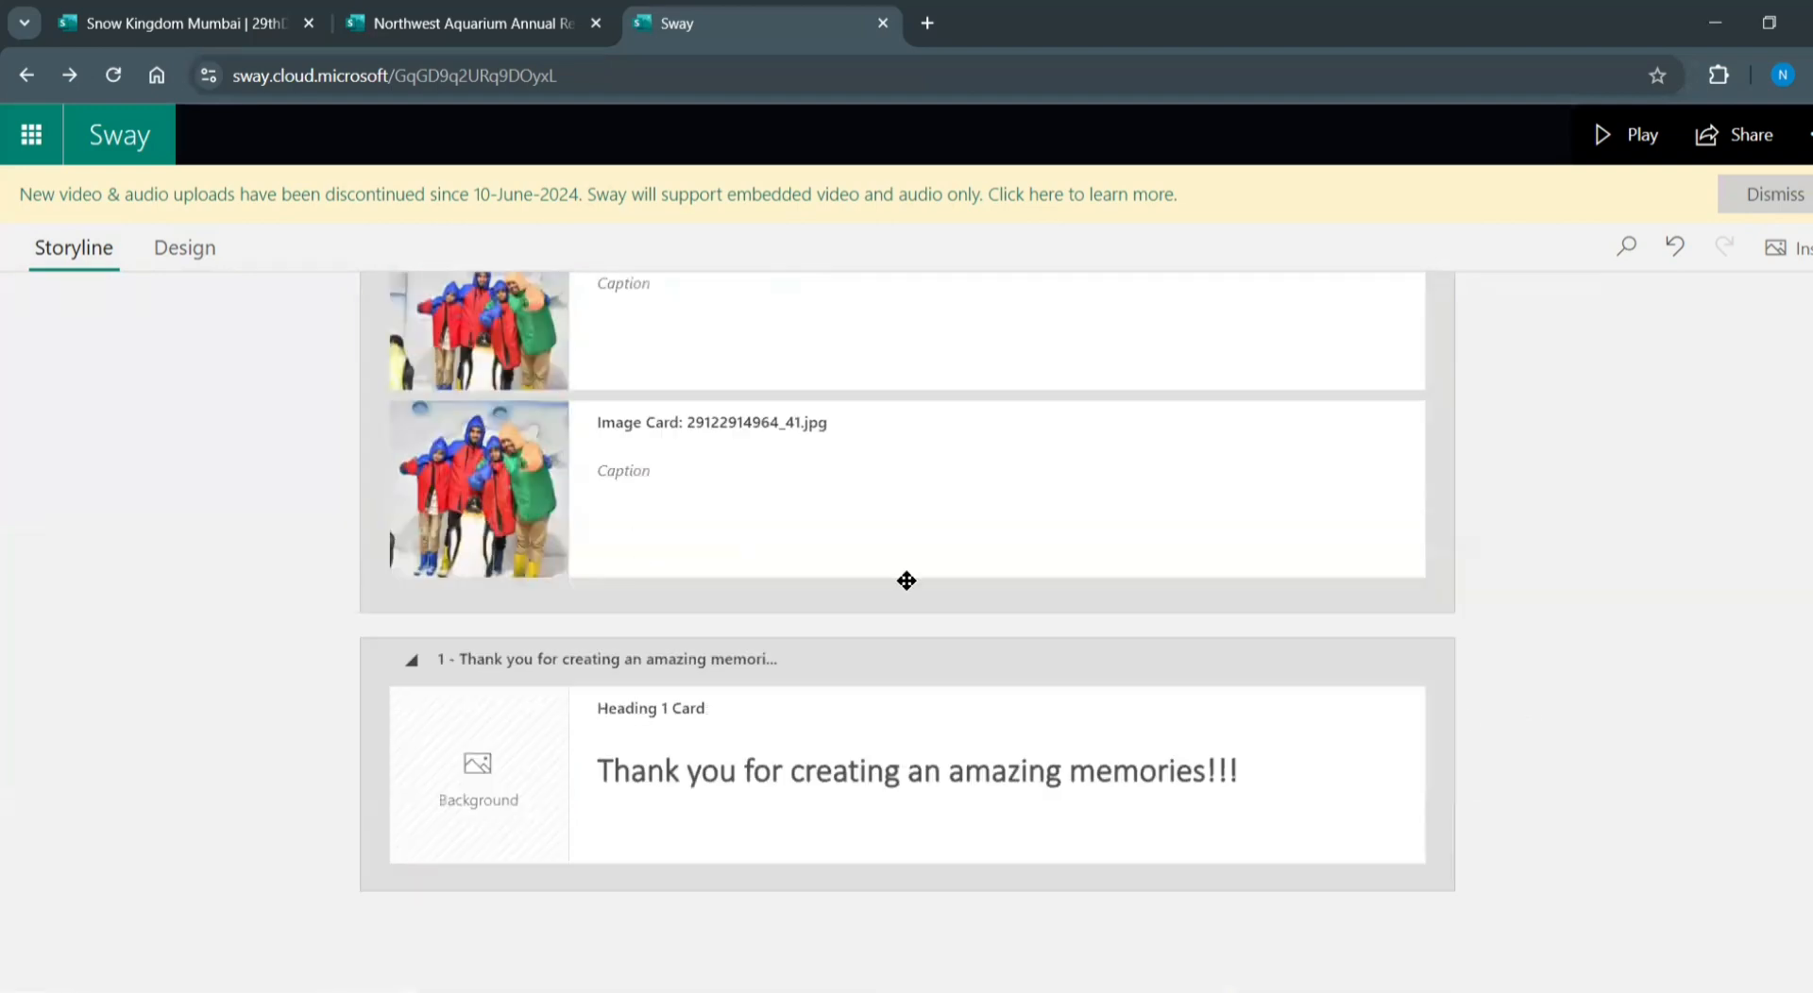
pyautogui.scroll(10, 1008, 535)
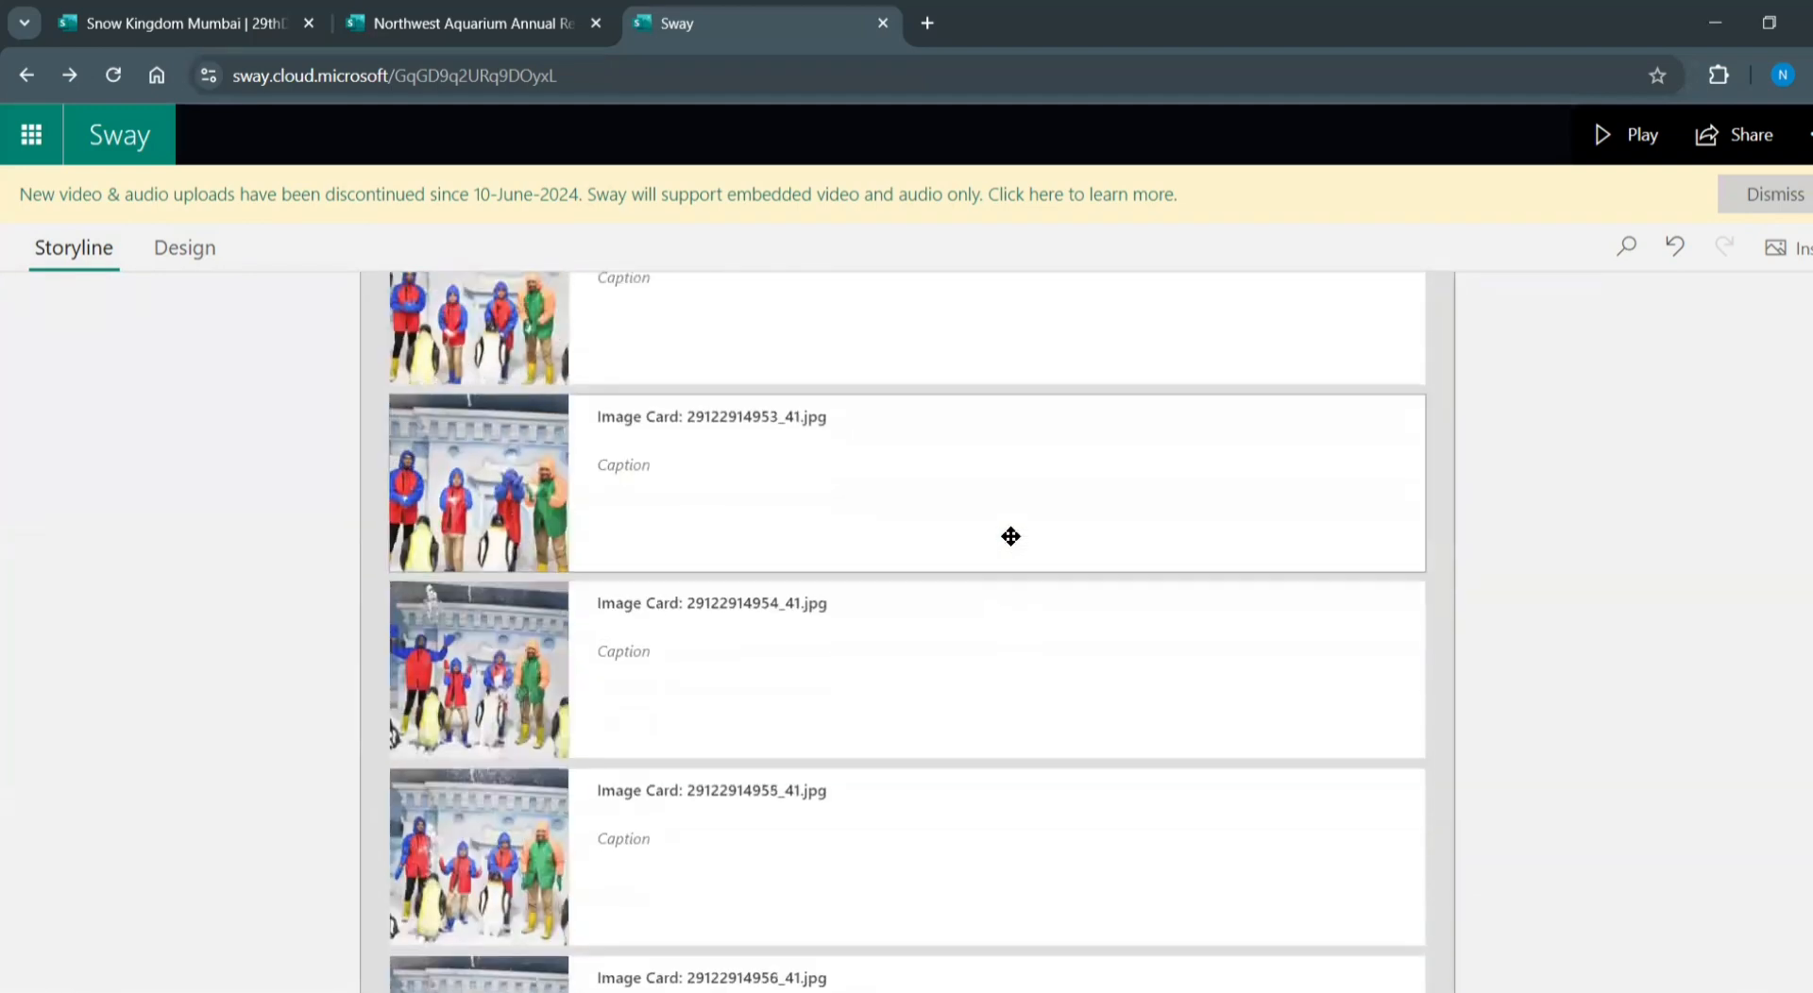
pyautogui.scroll(6, 1011, 536)
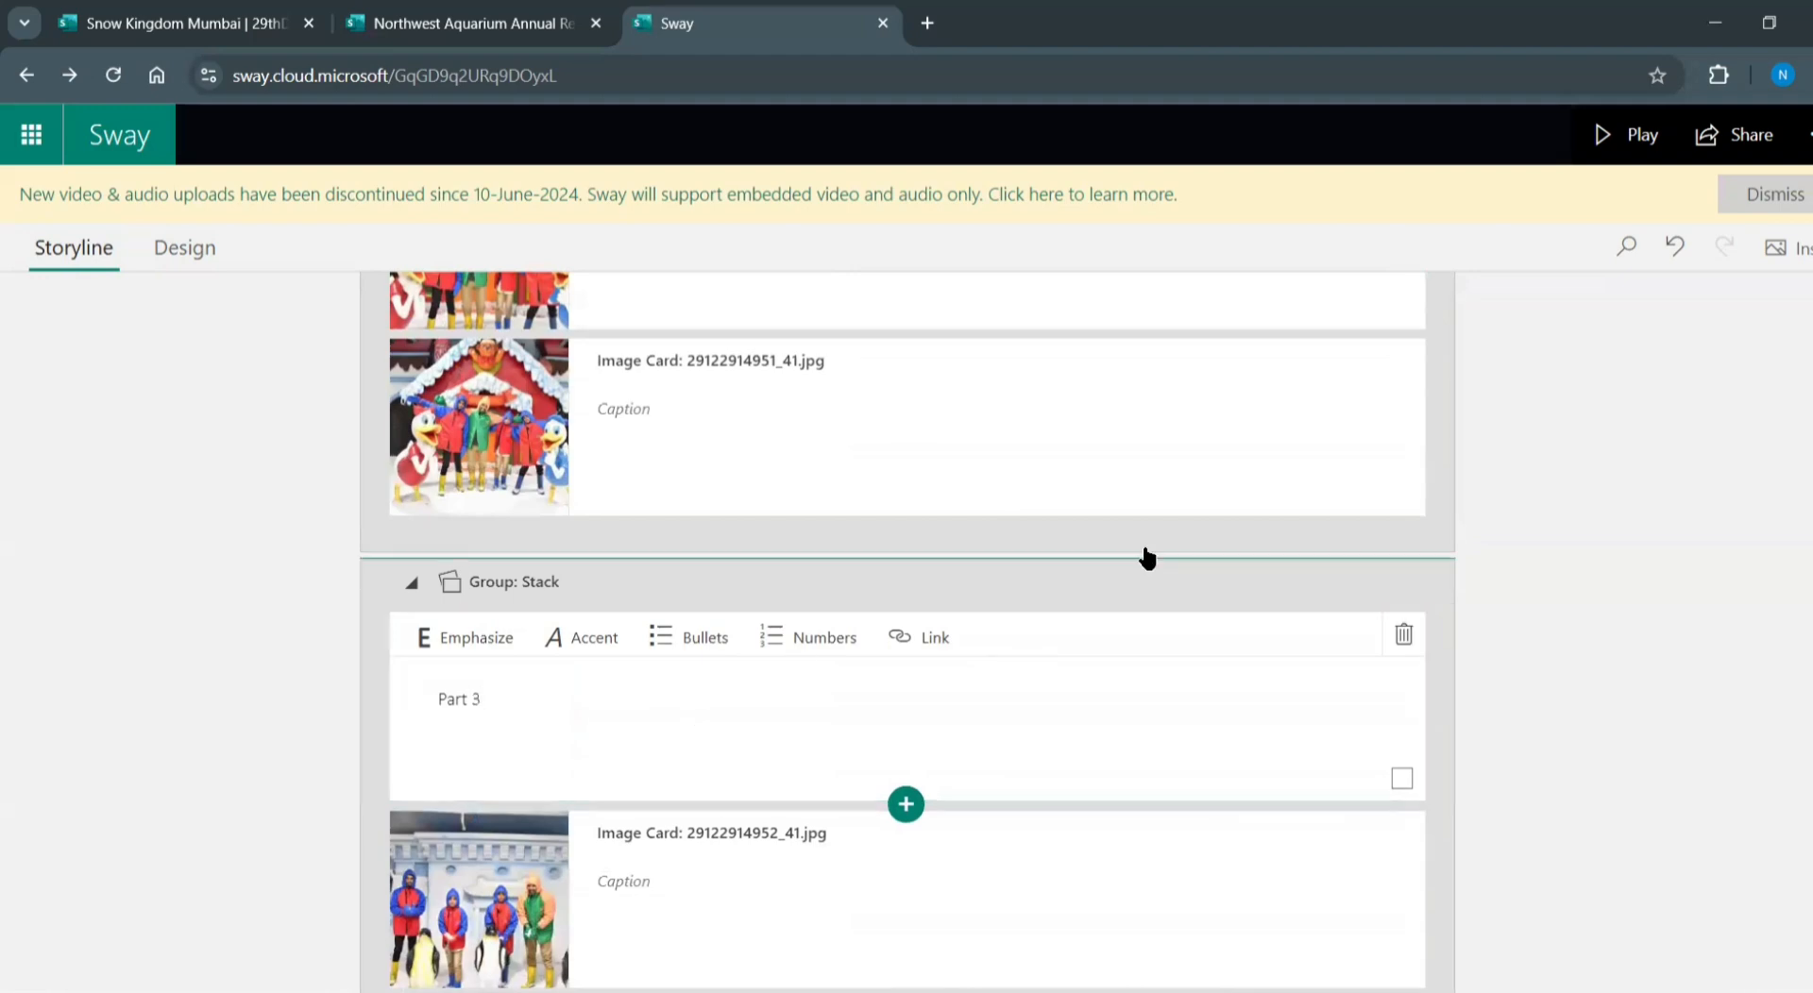
# Add a text card reading "Part2" at the end of the first Stack group and move it to the start of the second Stack
pyautogui.scroll(12, 1145, 550)
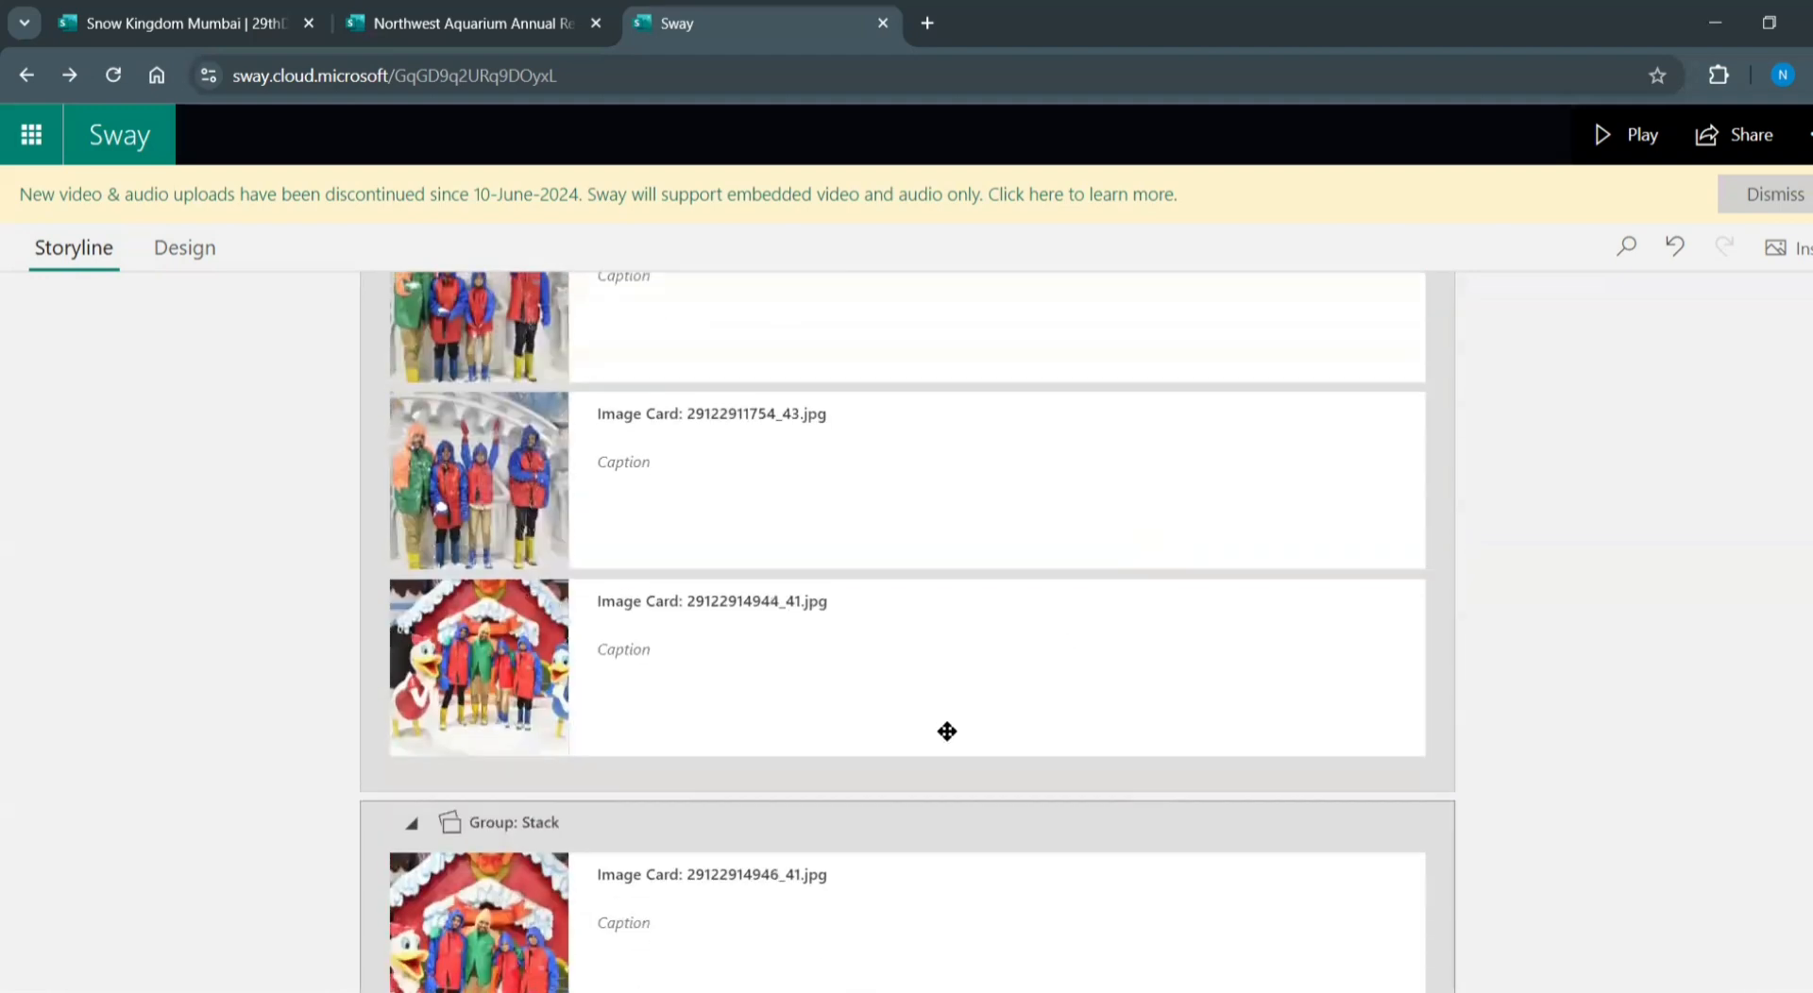
pyautogui.click(943, 671)
pyautogui.click(907, 763)
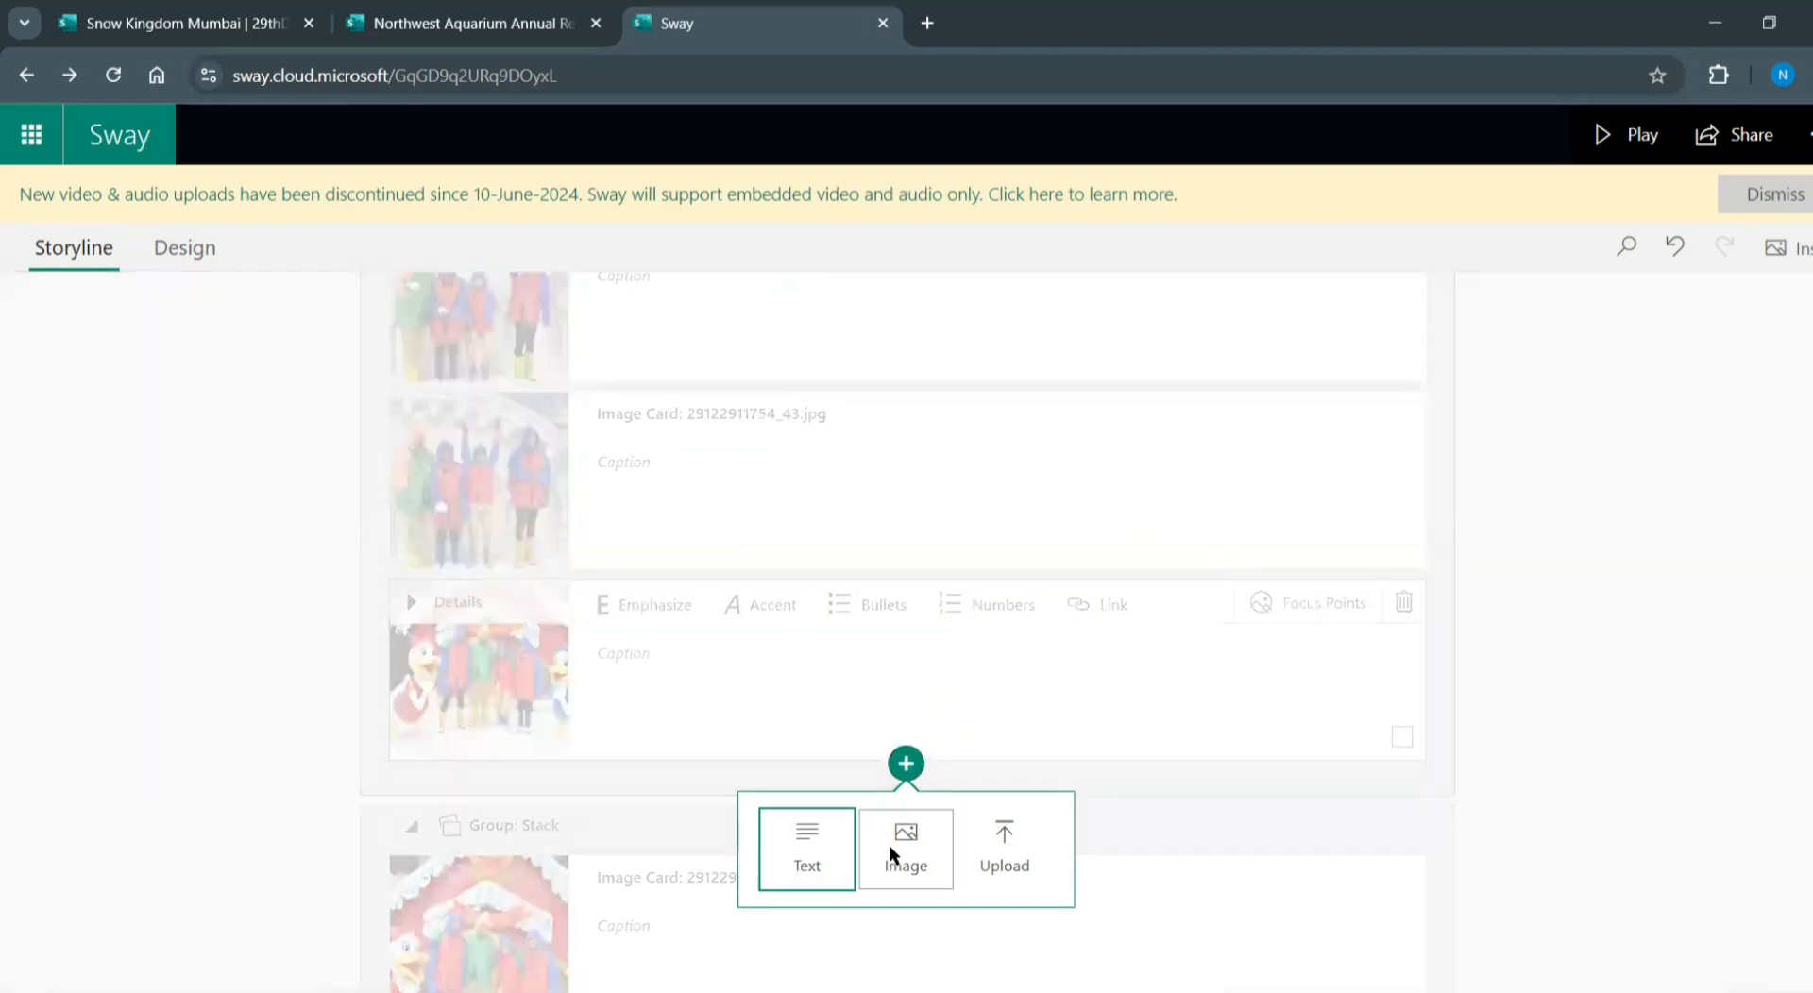
pyautogui.click(822, 847)
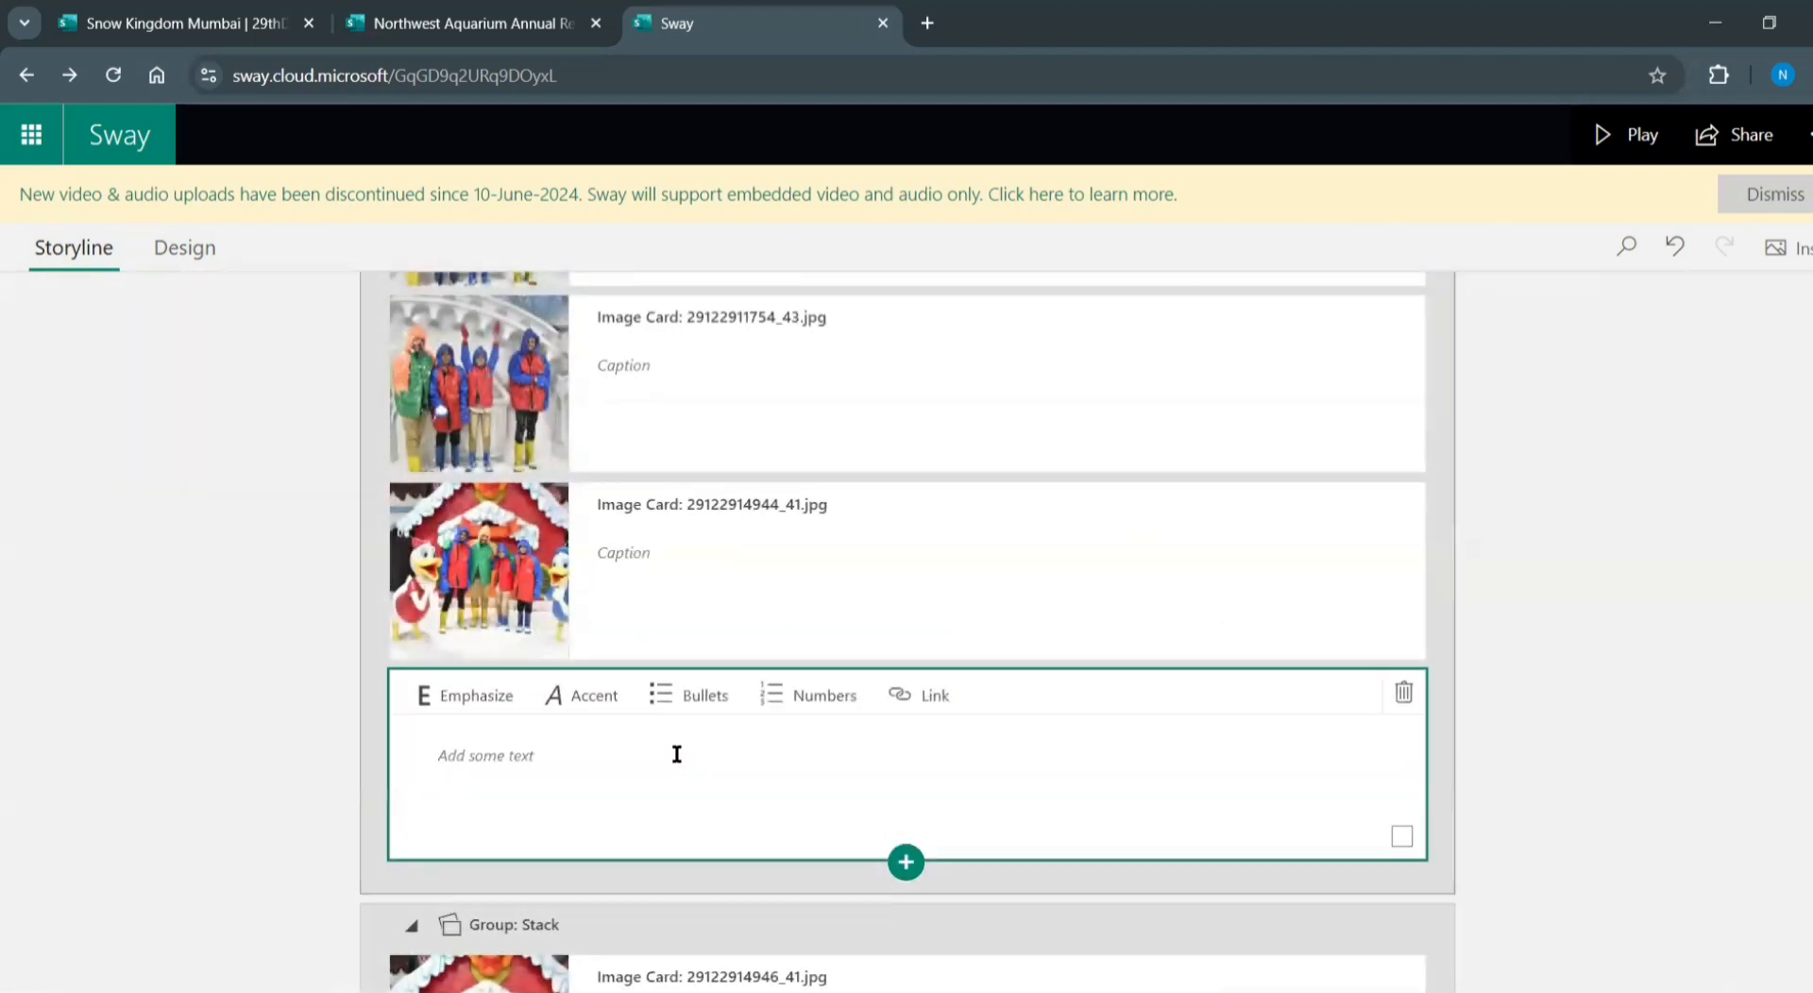
pyautogui.click(676, 755)
pyautogui.write('Part2')
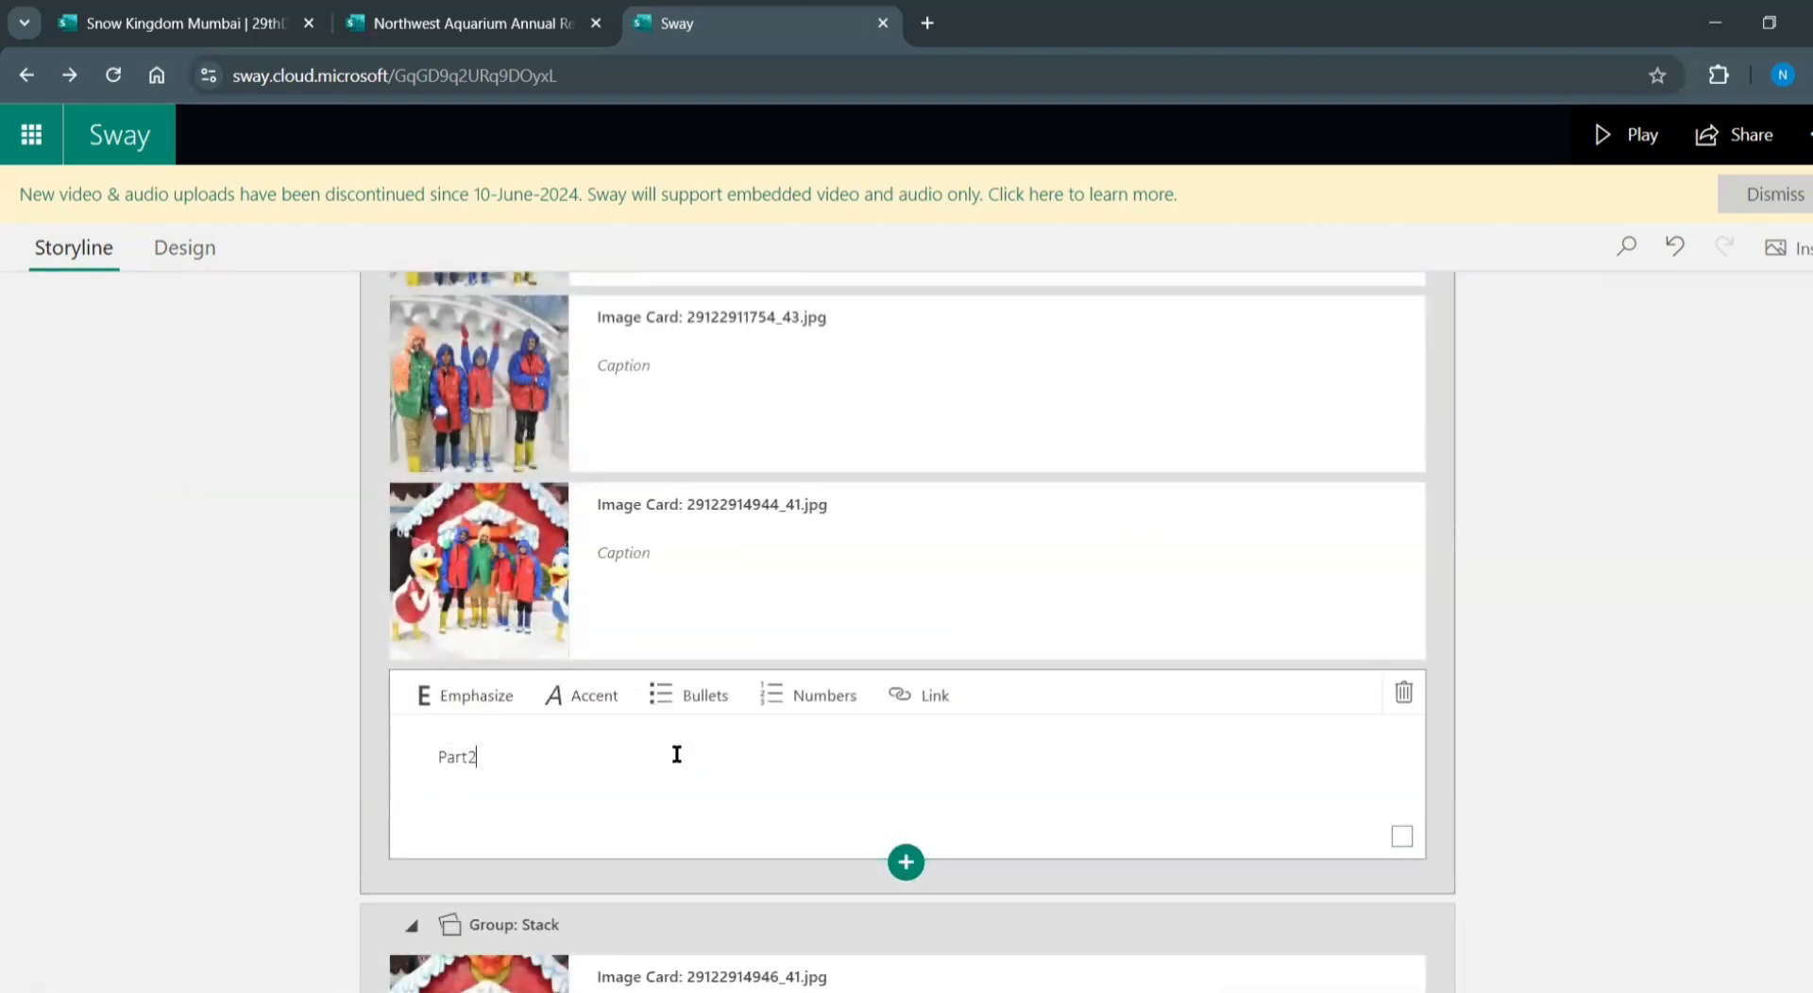
pyautogui.moveTo(1035, 689); pyautogui.dragTo(980, 908)
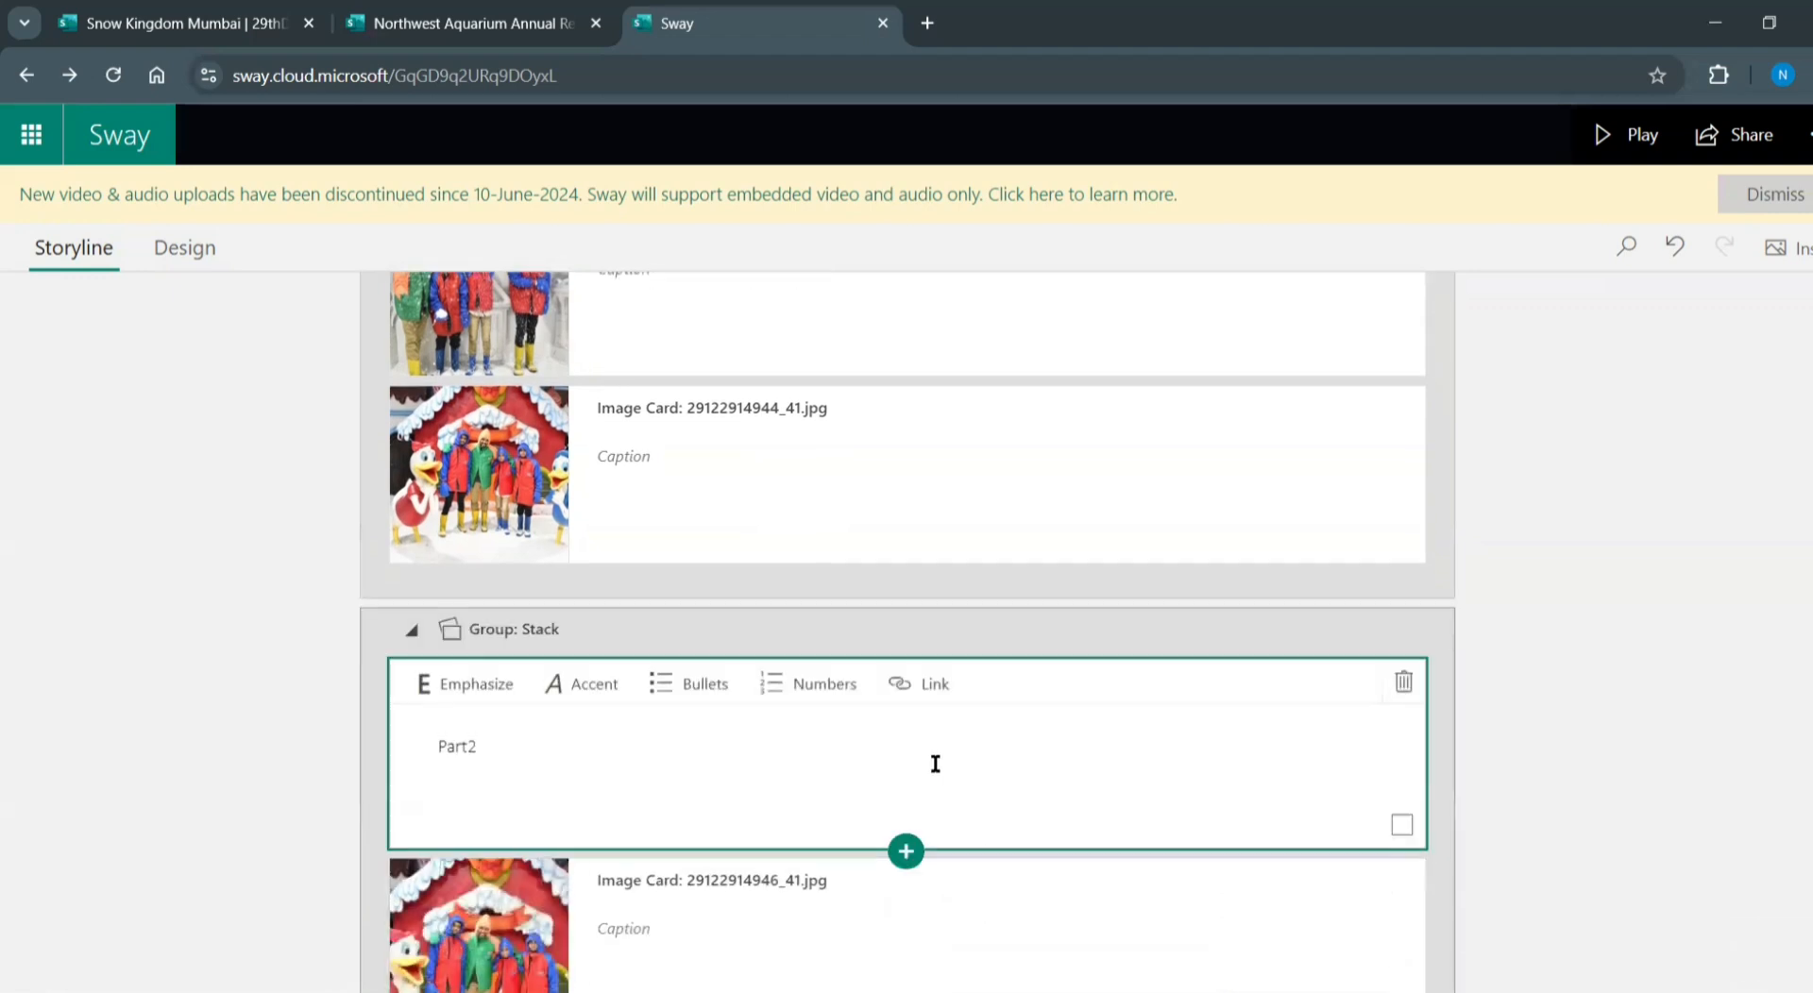
# Preview the design with the labelled photo stacks and remix the Sway's style three times
pyautogui.click(181, 249)
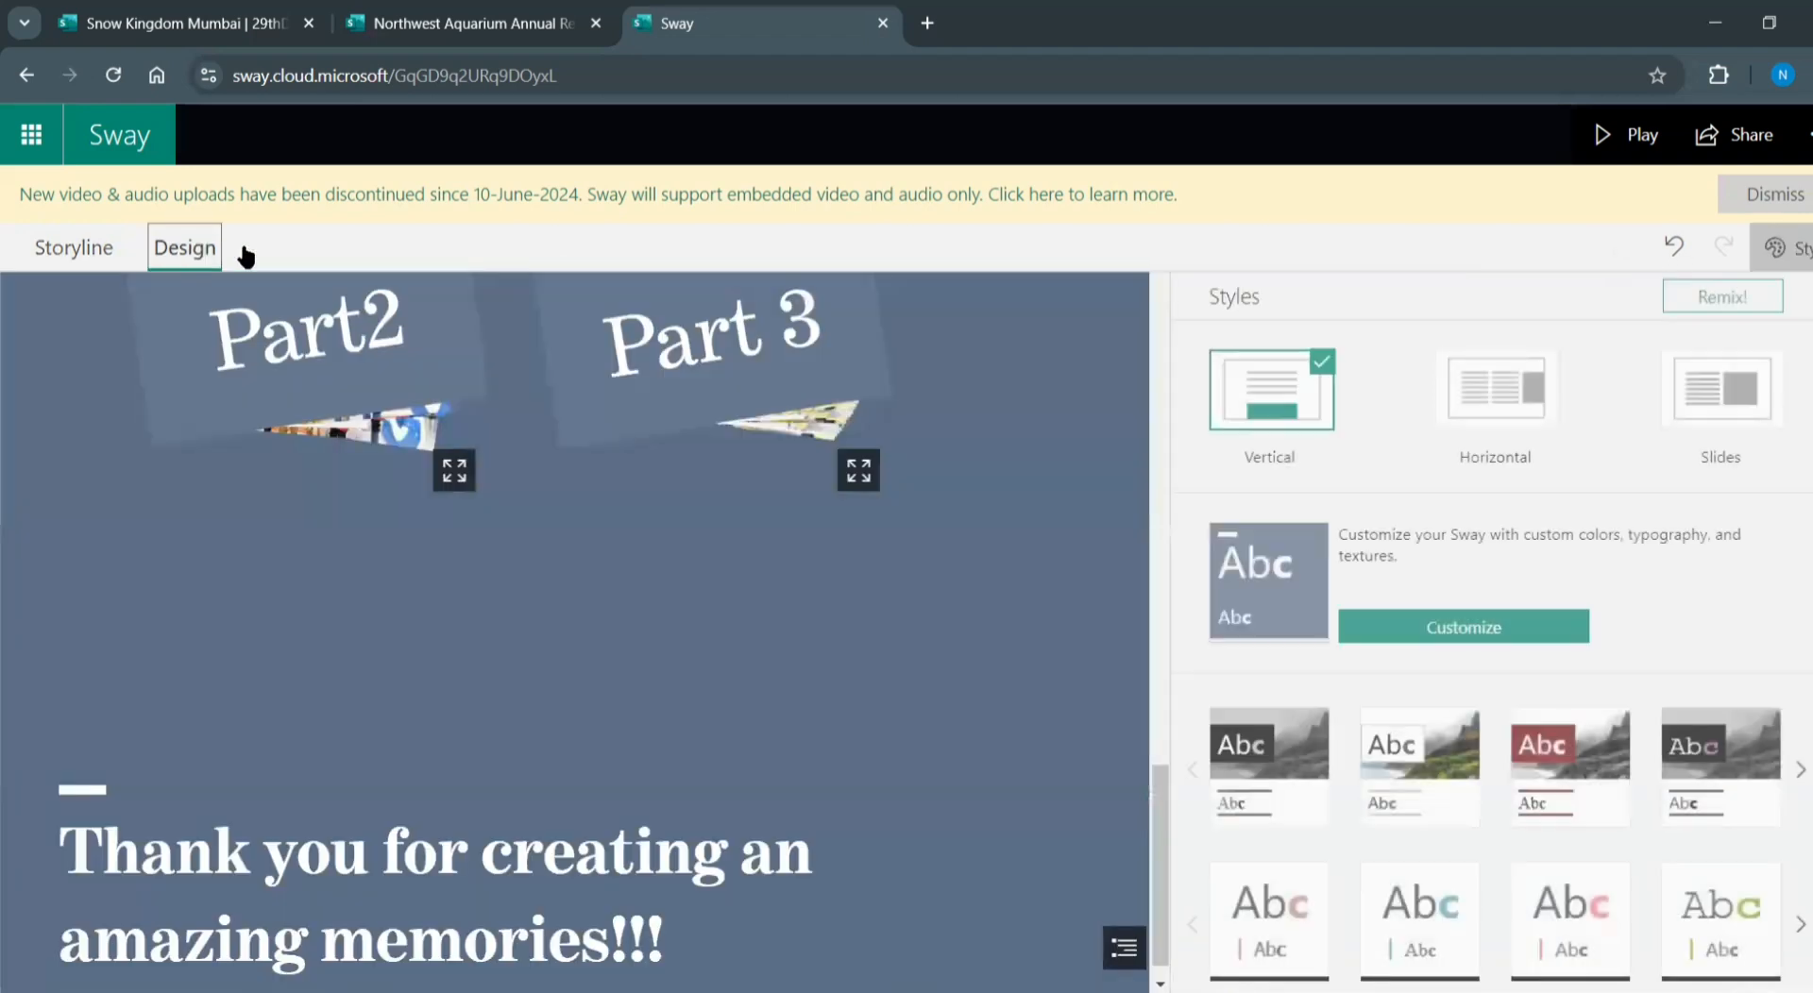
pyautogui.scroll(10, 959, 590)
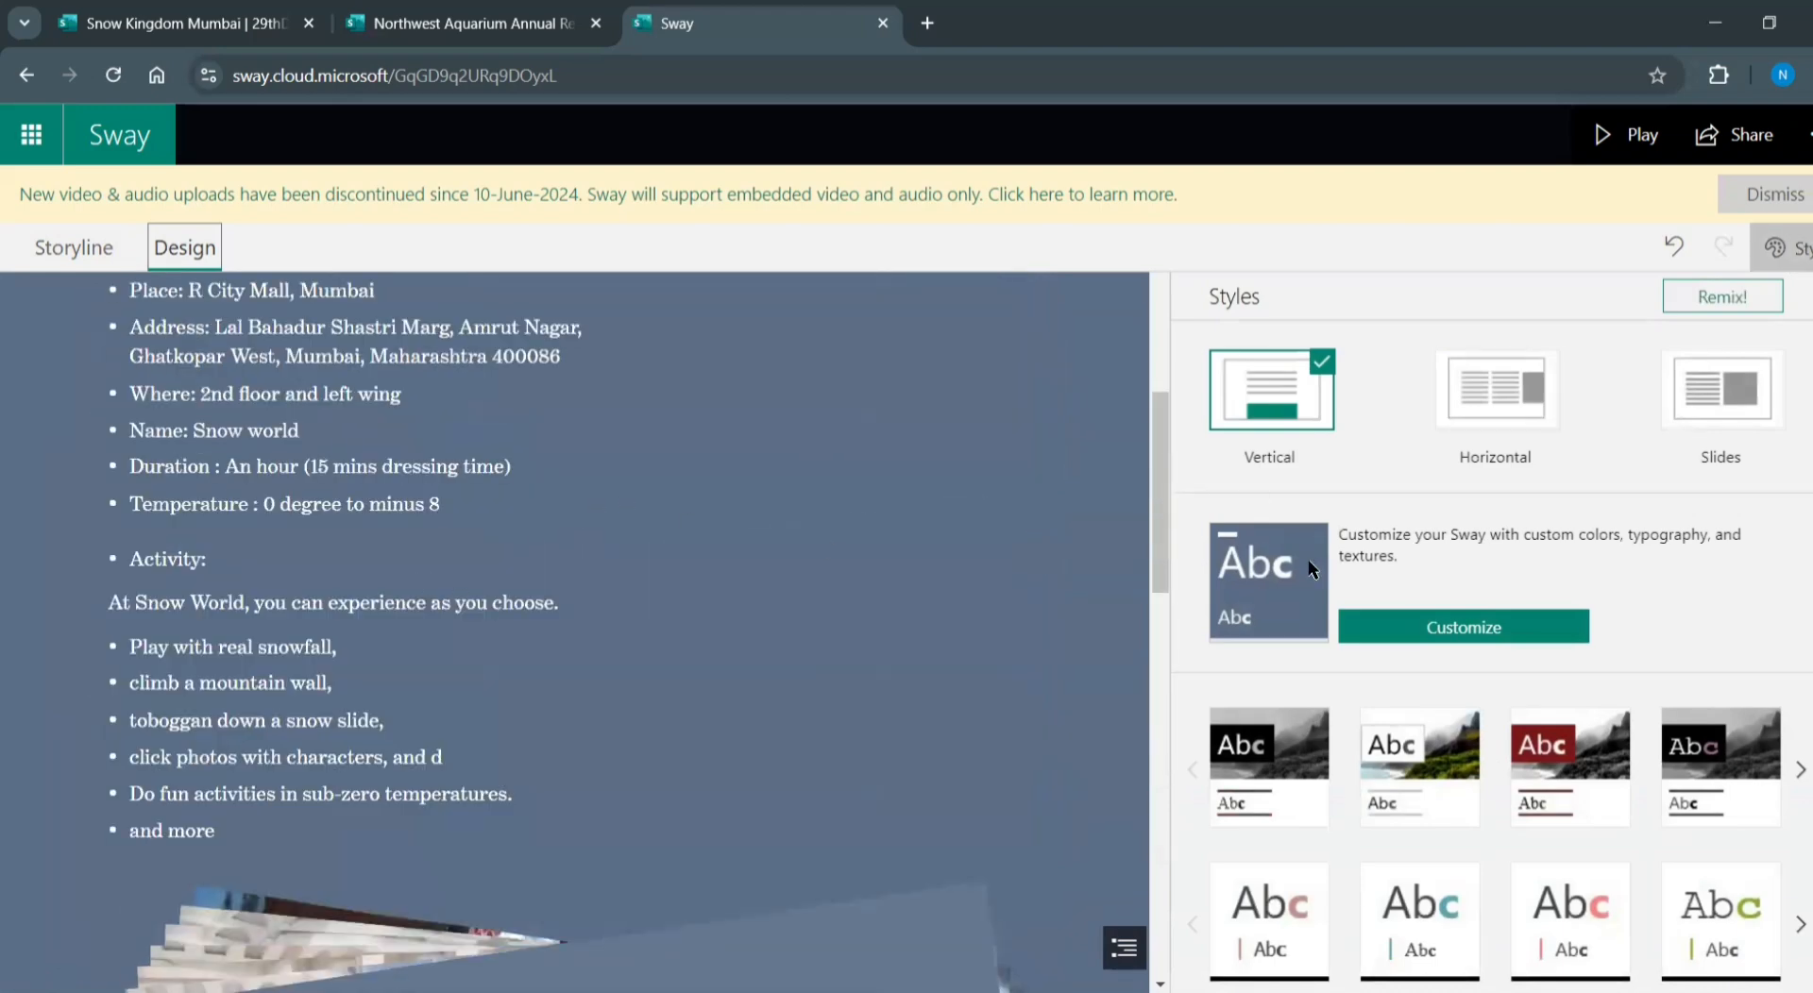
pyautogui.click(1715, 307)
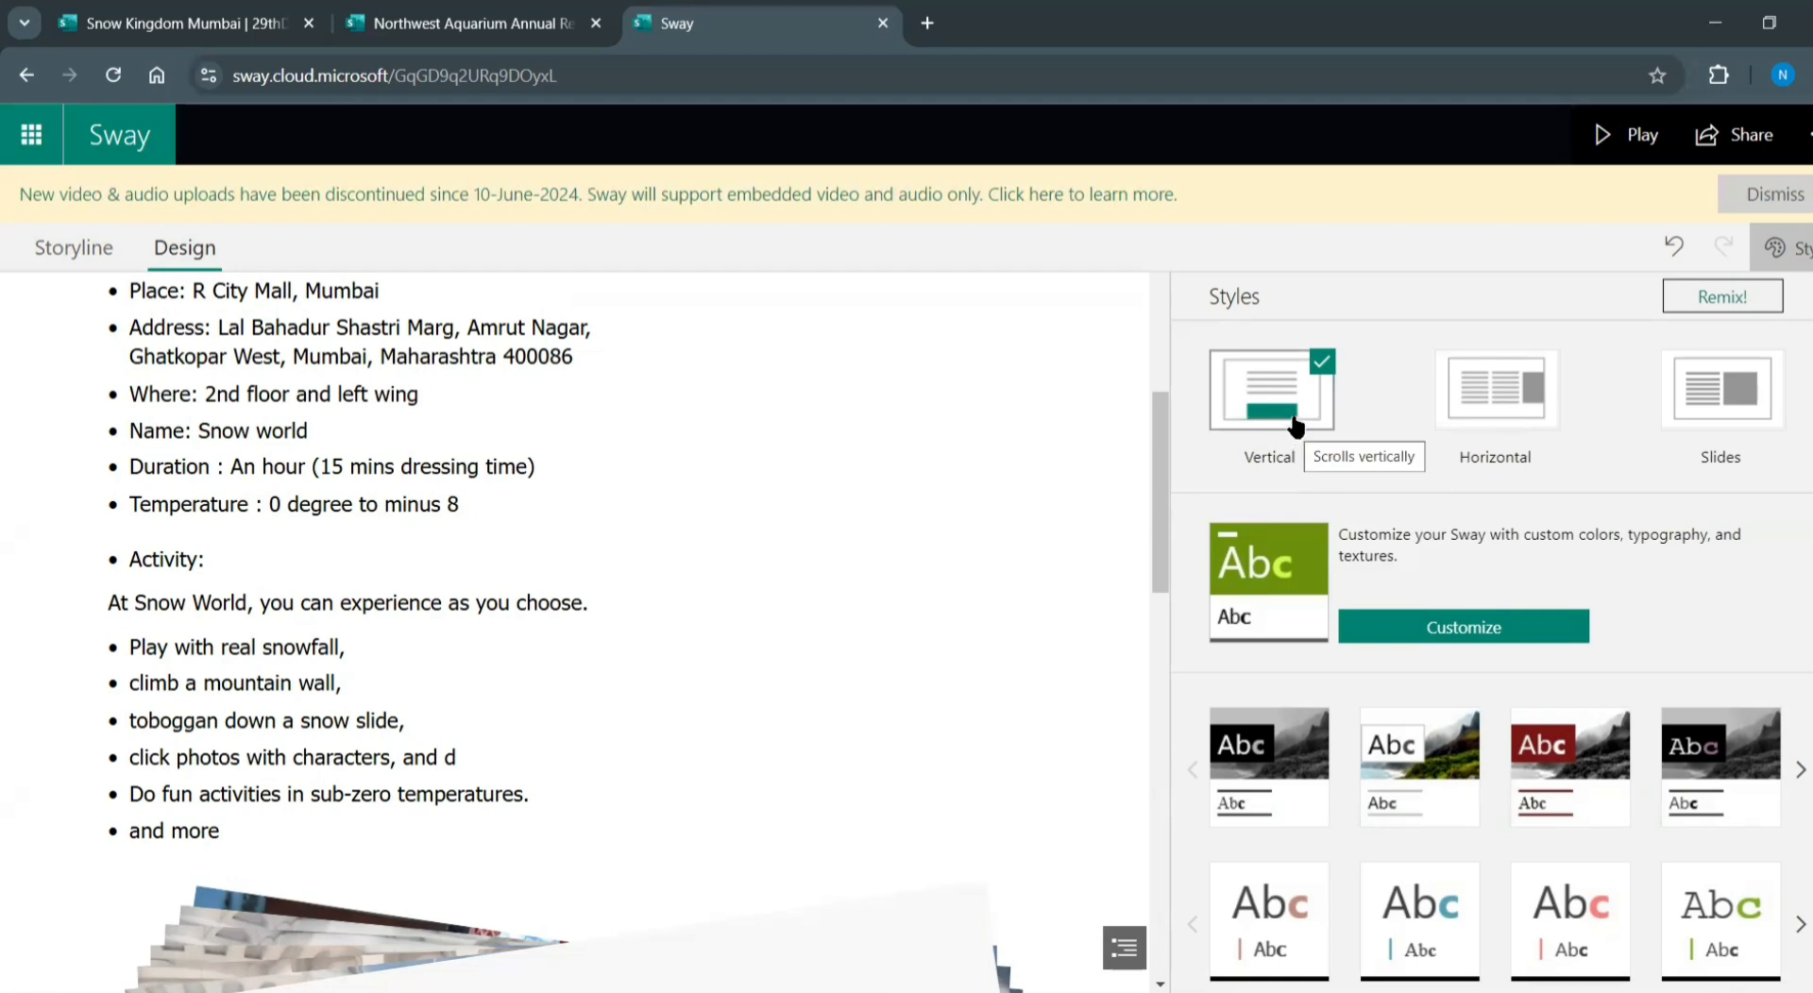
pyautogui.click(1733, 303)
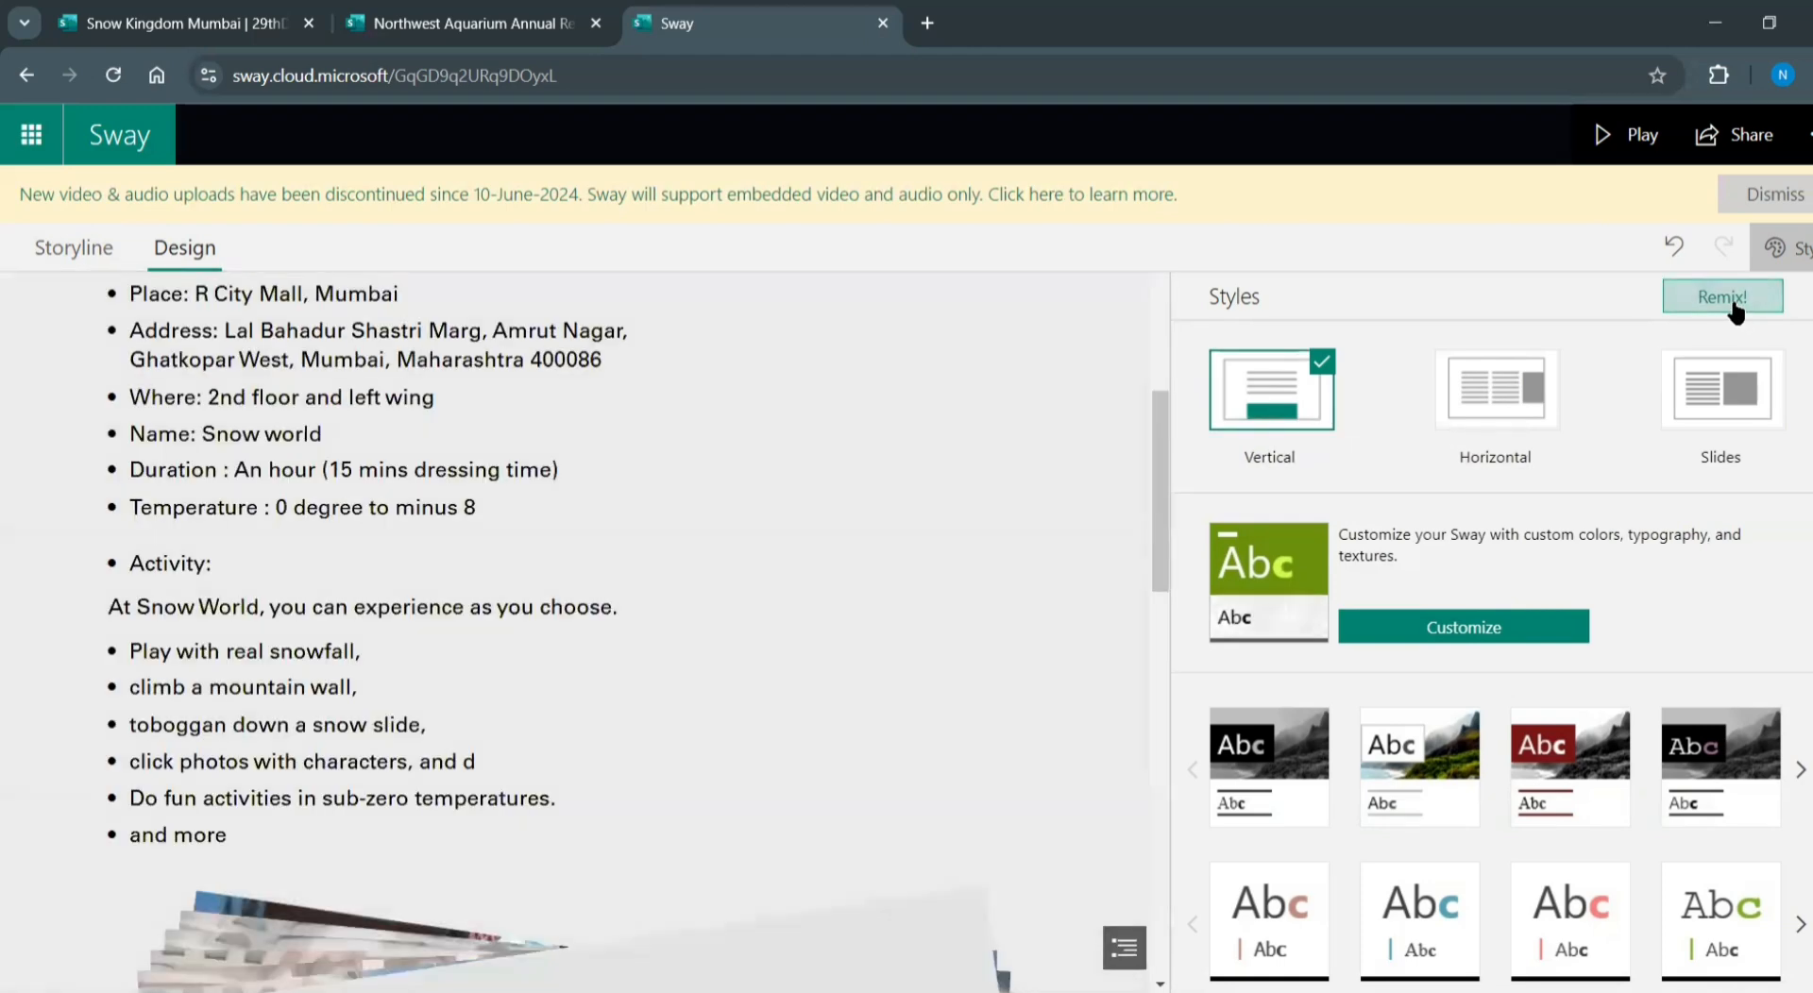
pyautogui.click(1734, 302)
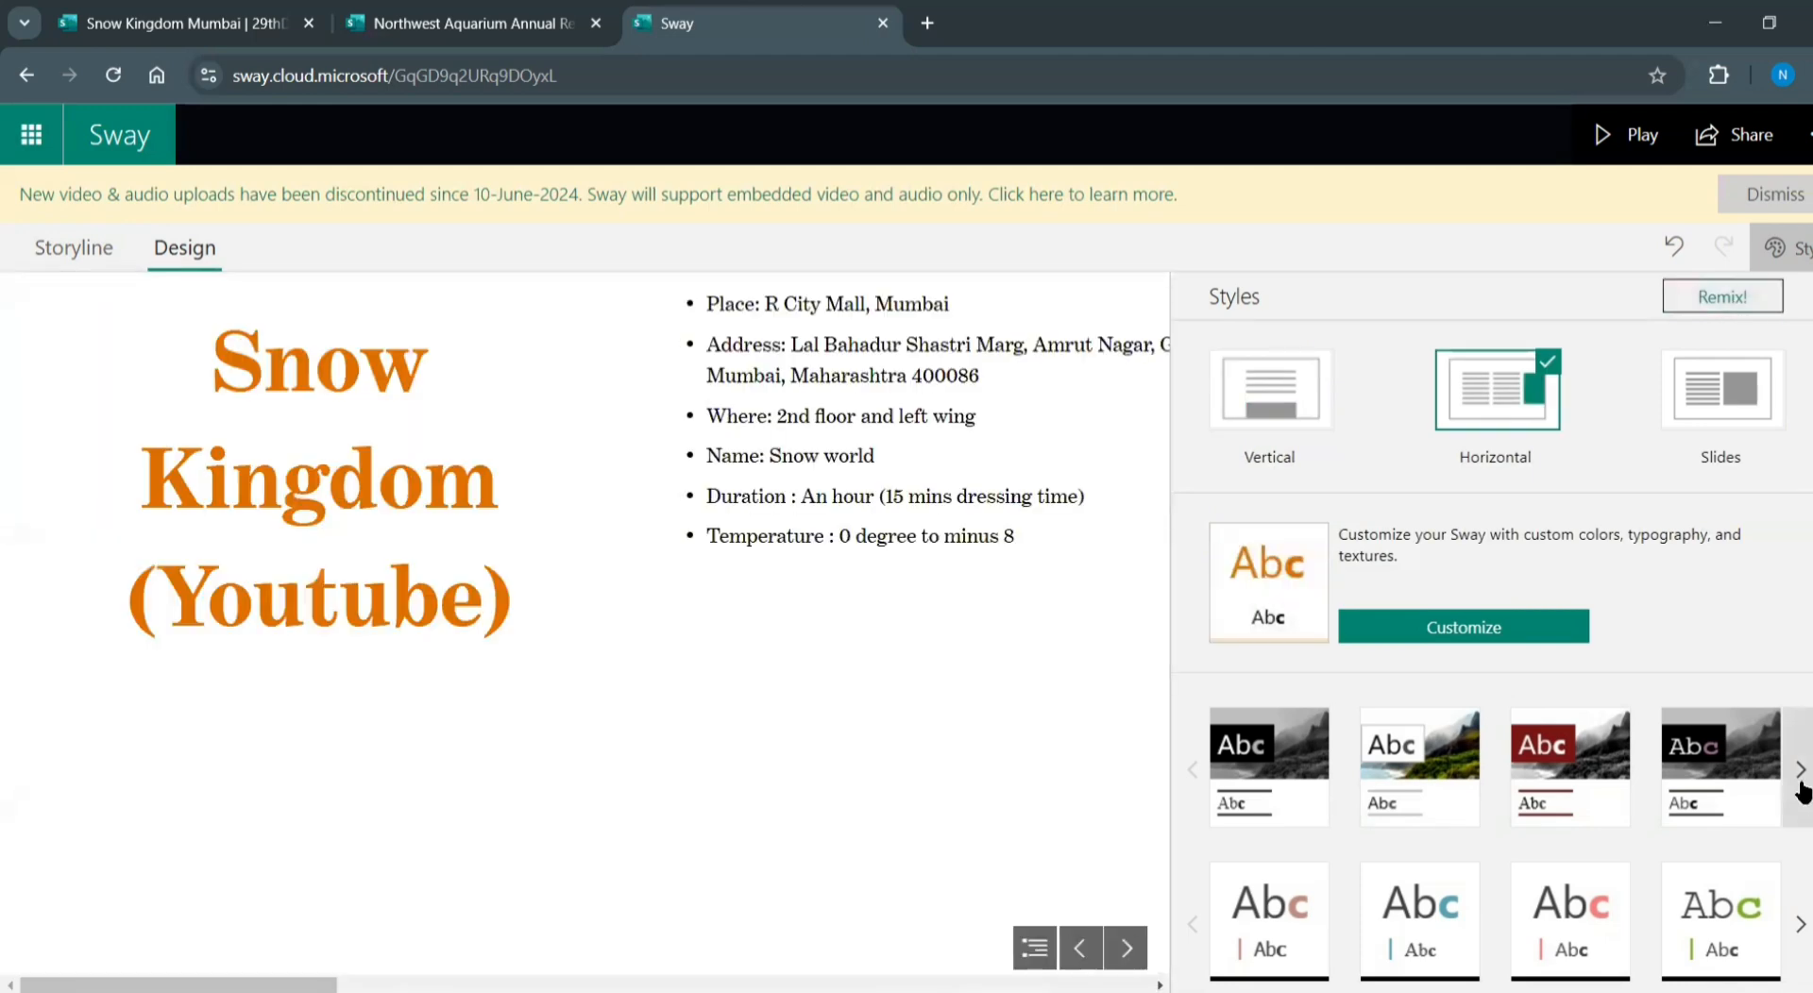
# Browse the style variations, apply the solid teal style with white text, and set the layout to Vertical
pyautogui.click(1794, 930)
pyautogui.scroll(-5, 1779, 906)
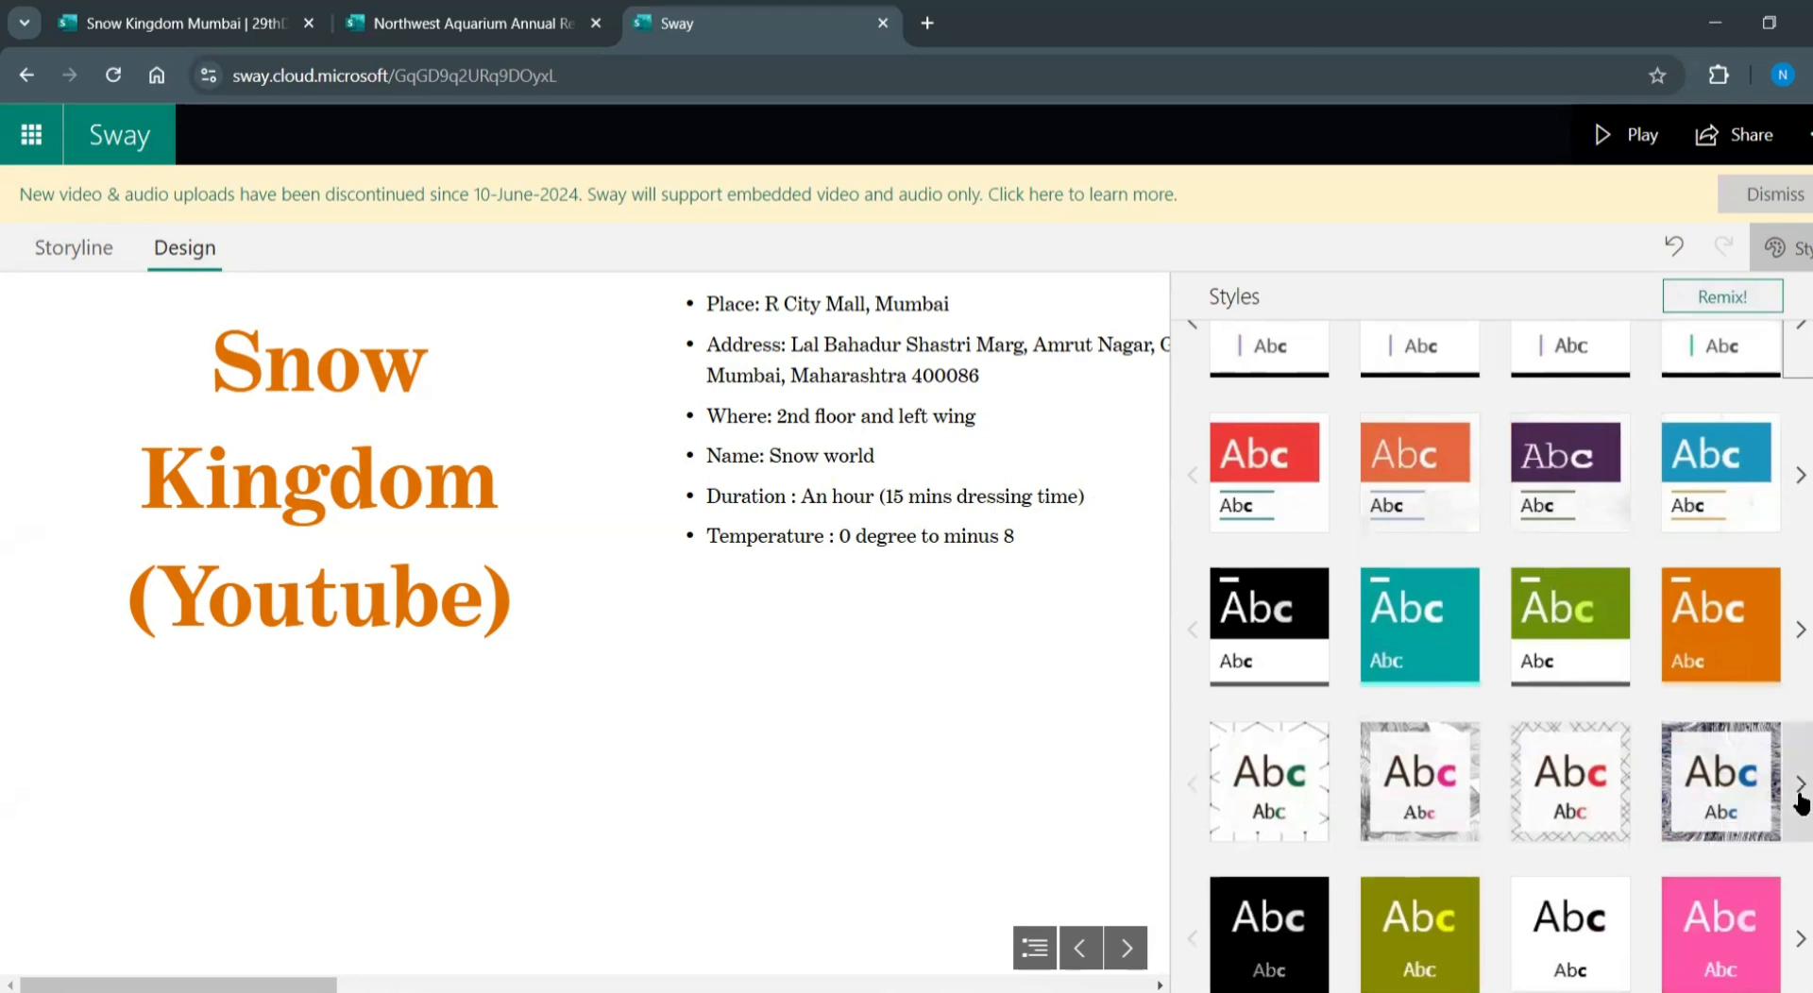
pyautogui.click(1800, 786)
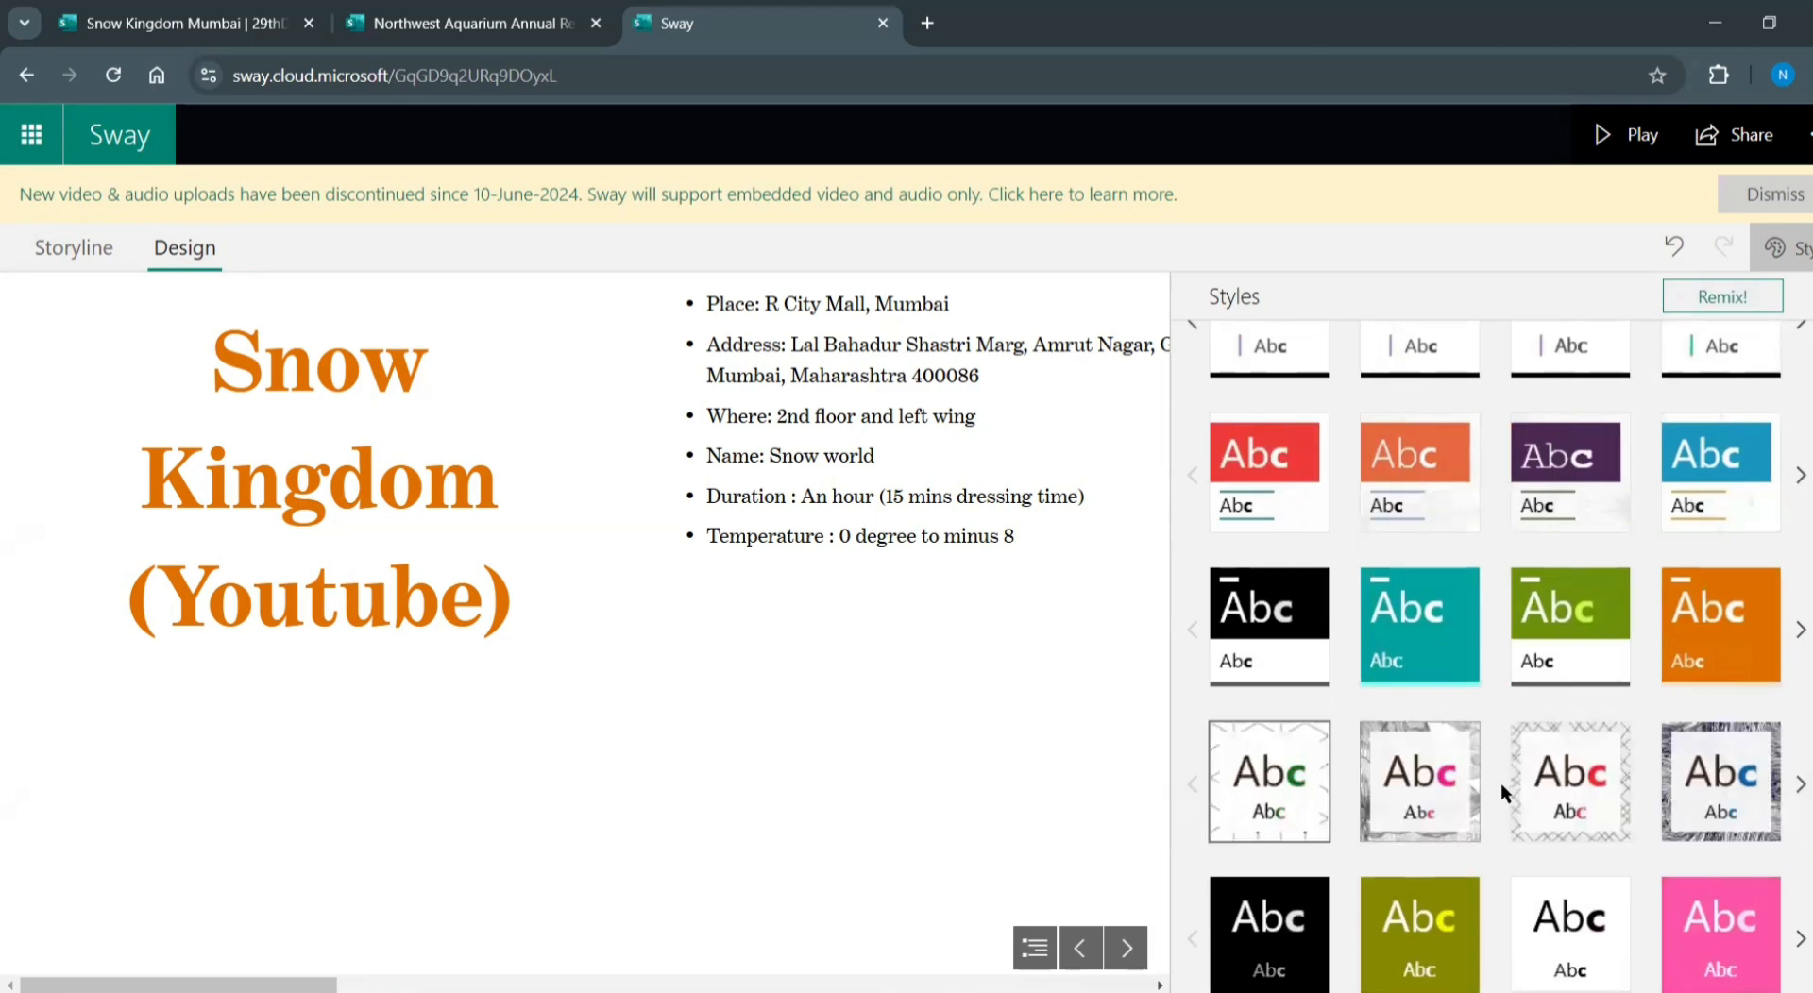
pyautogui.scroll(-2, 1662, 756)
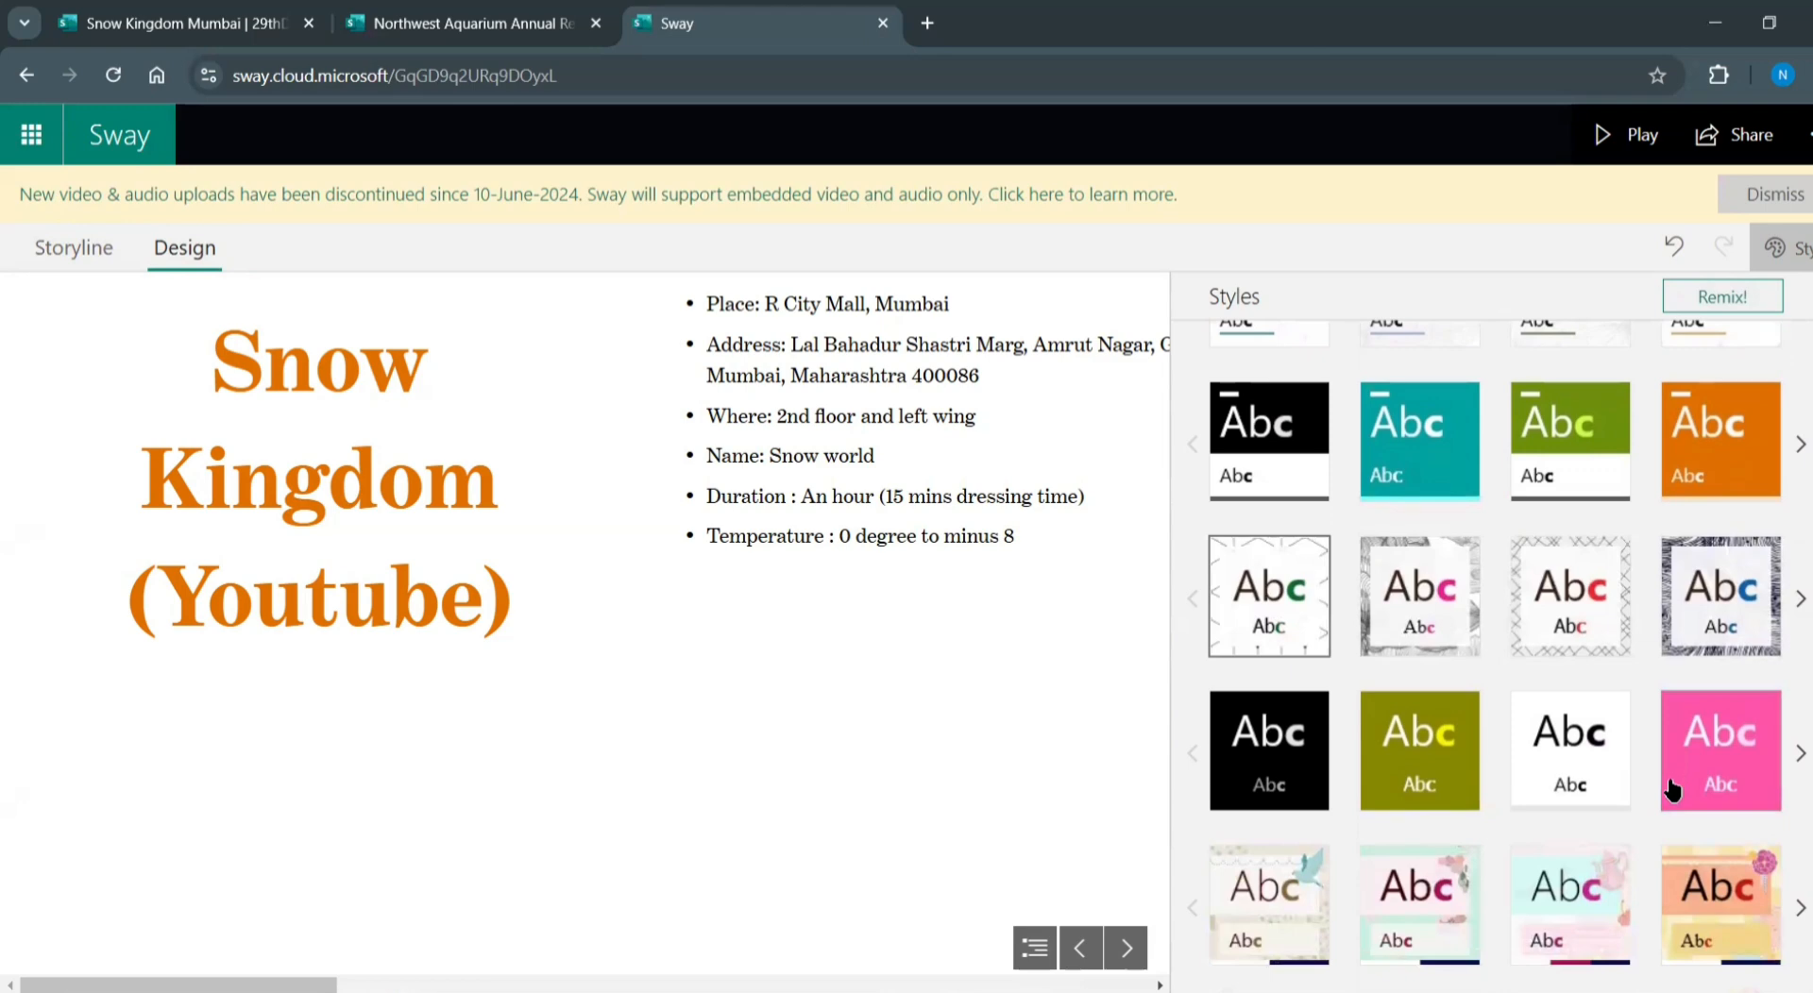
pyautogui.click(1800, 908)
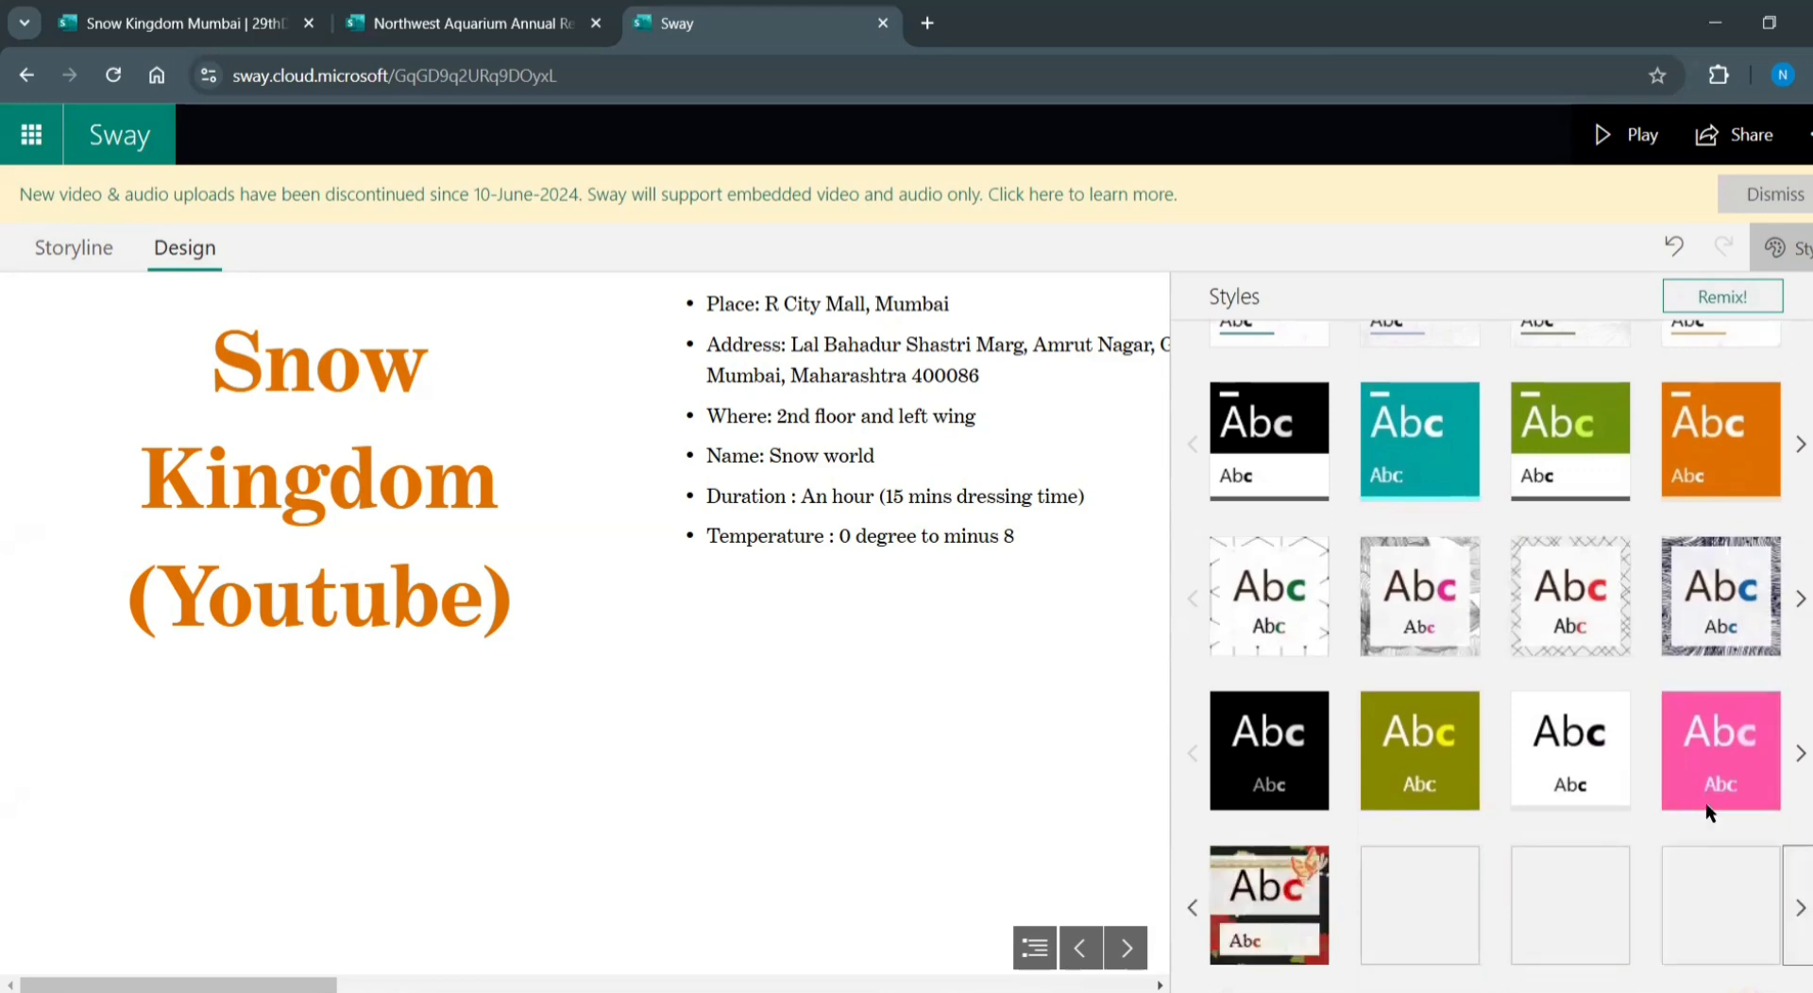
pyautogui.scroll(5, 1700, 640)
pyautogui.scroll(-3, 1705, 696)
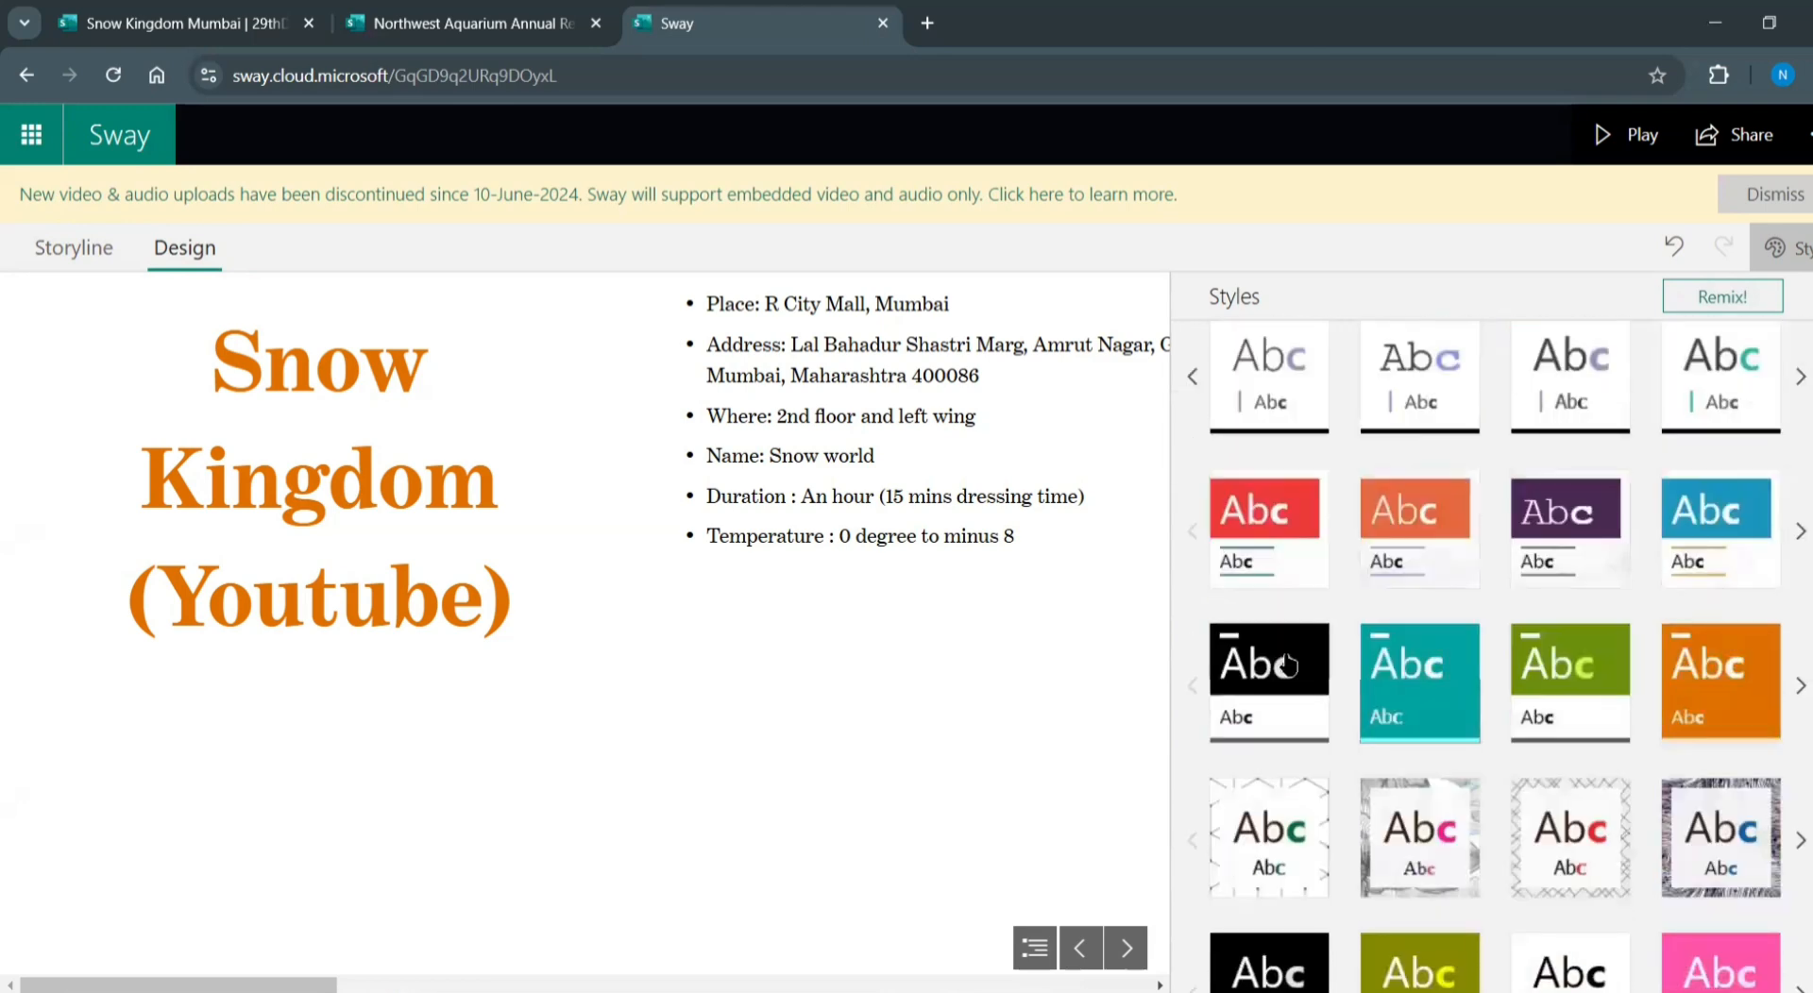
pyautogui.click(1419, 681)
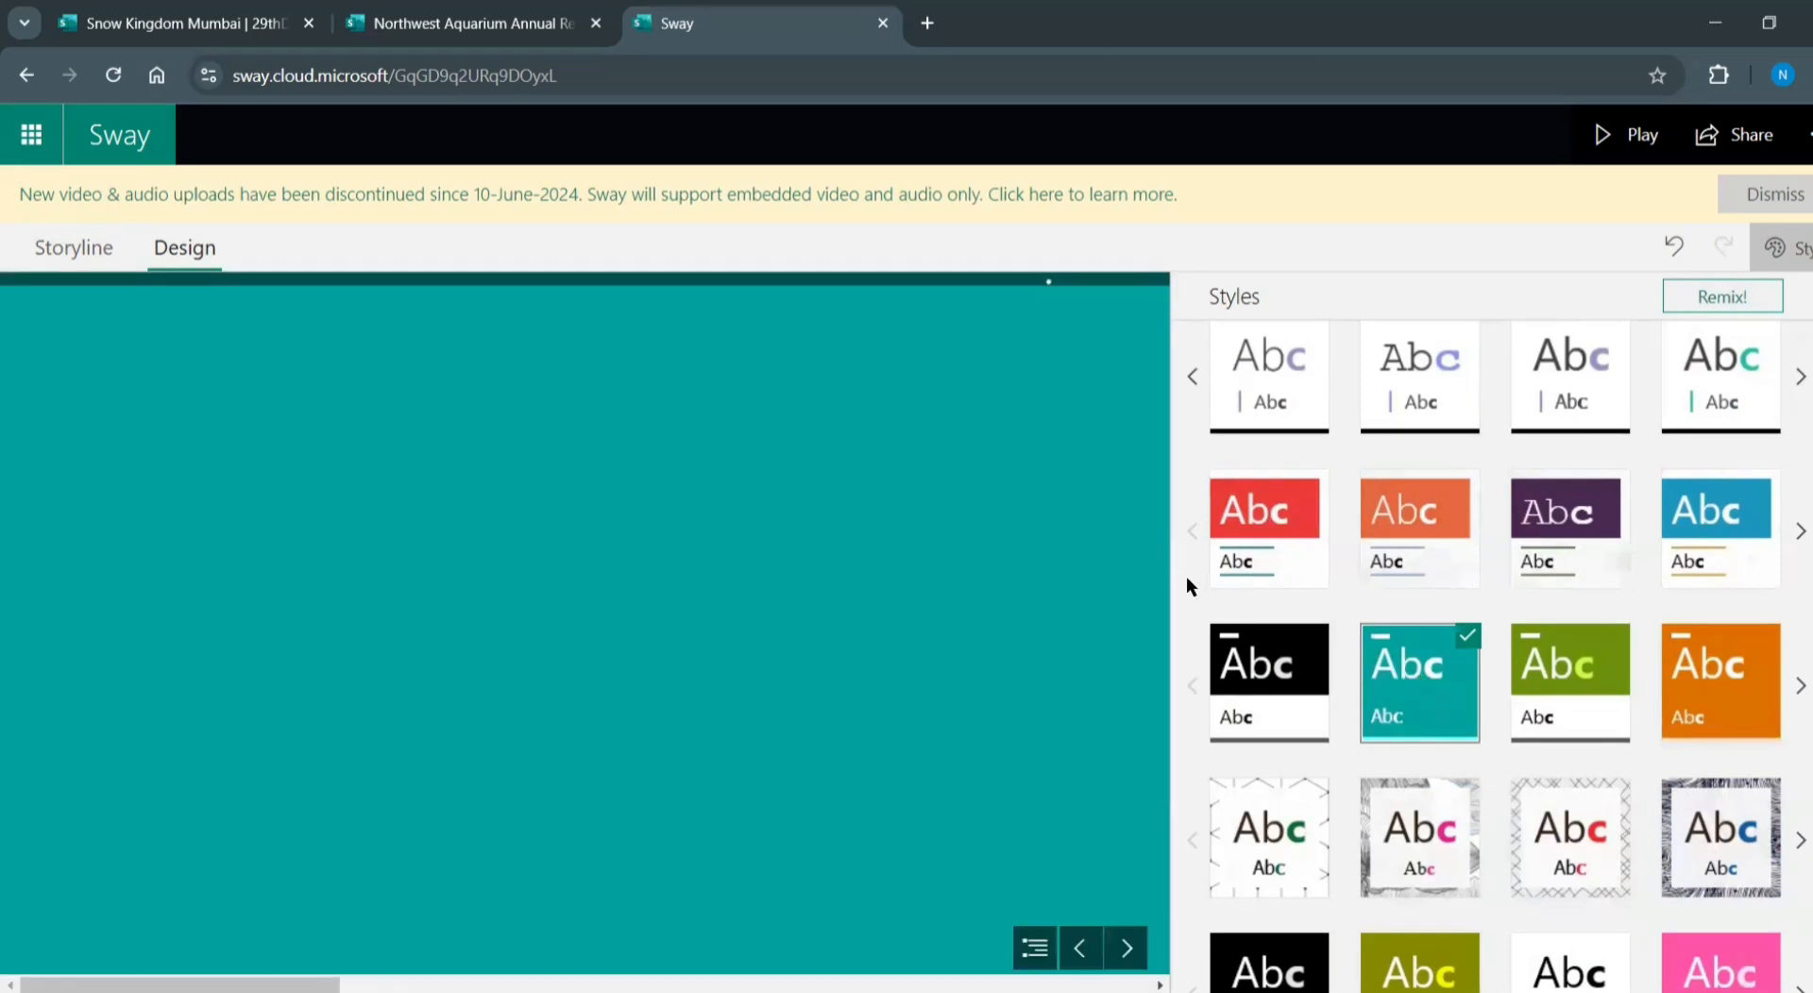
pyautogui.scroll(5, 1243, 427)
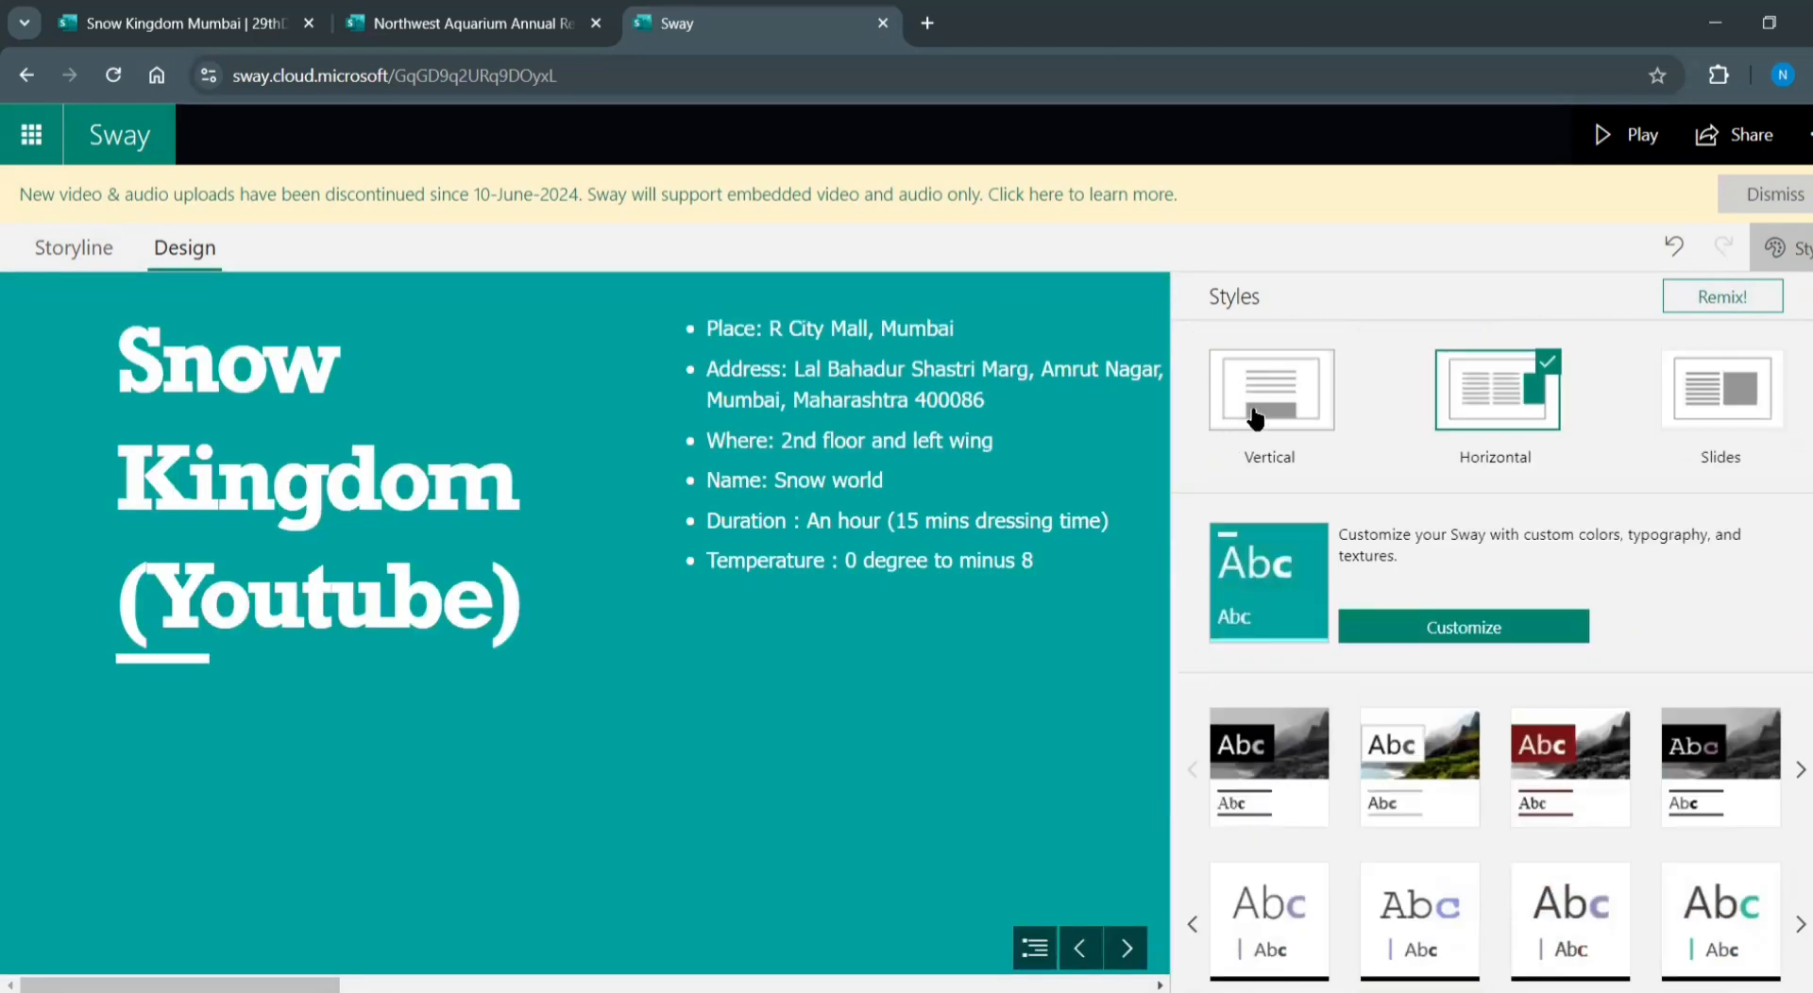
pyautogui.click(1254, 417)
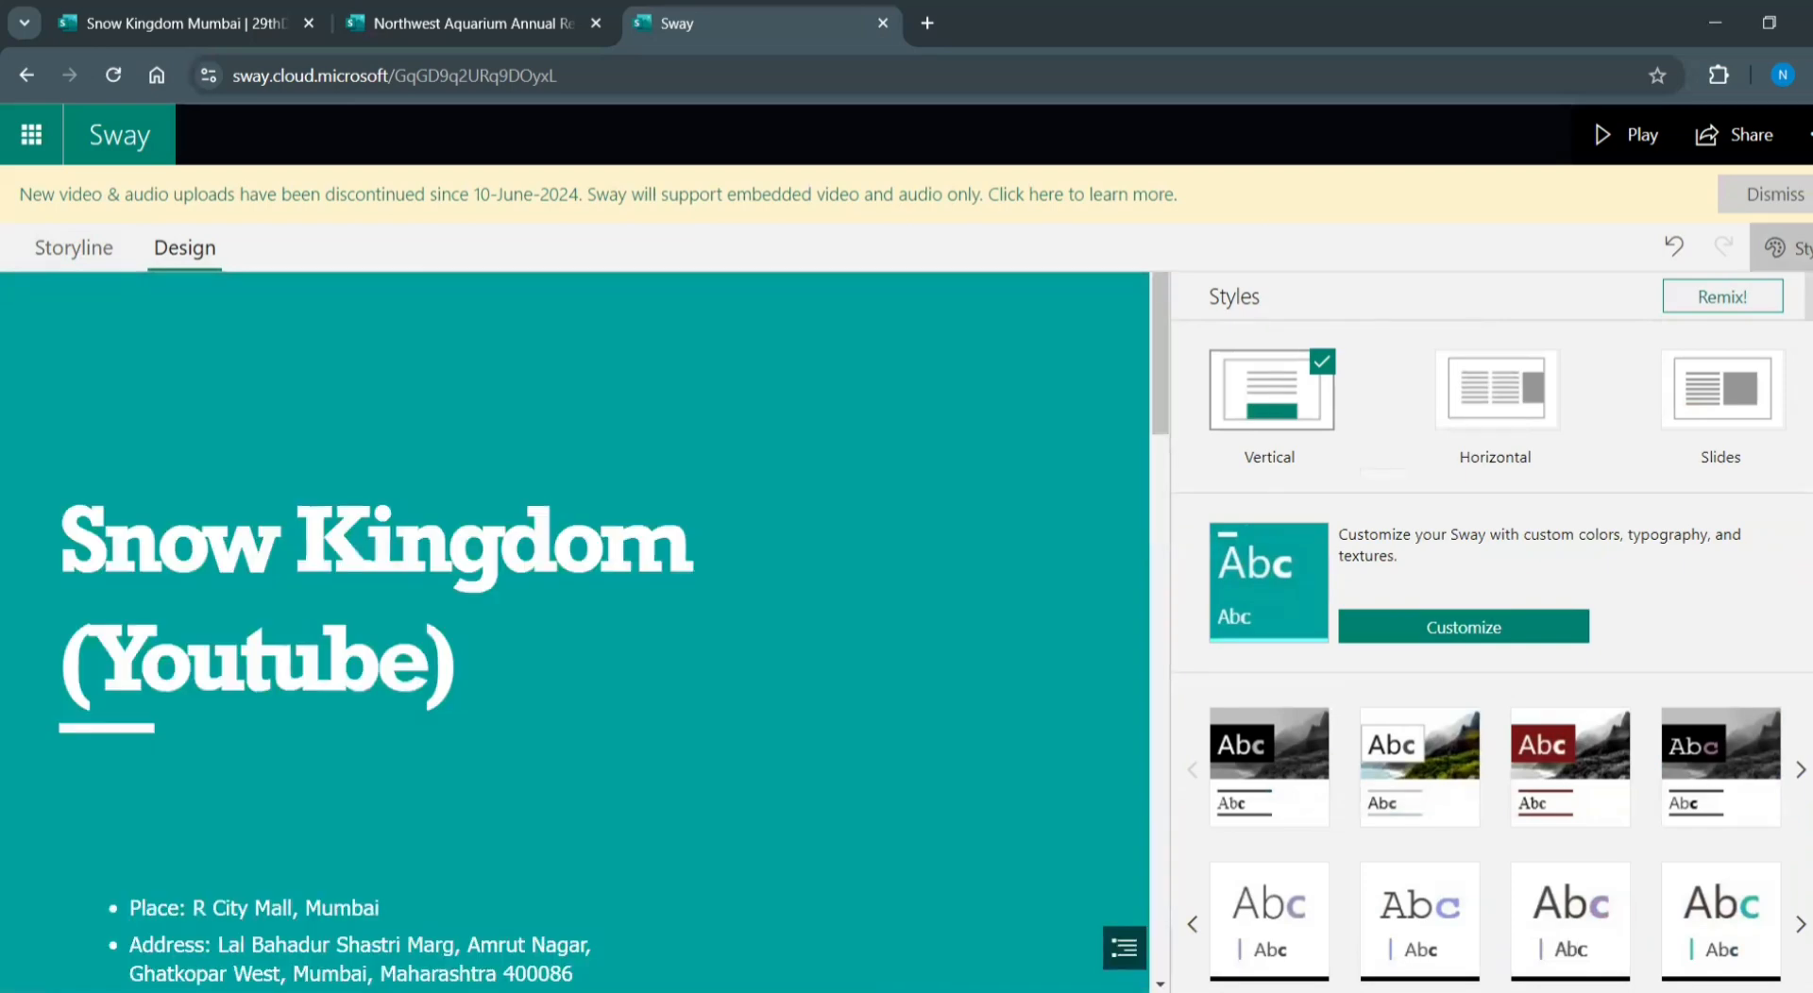
# Close the style options, check the full-width design, and play the finished Sway
pyautogui.click(1788, 249)
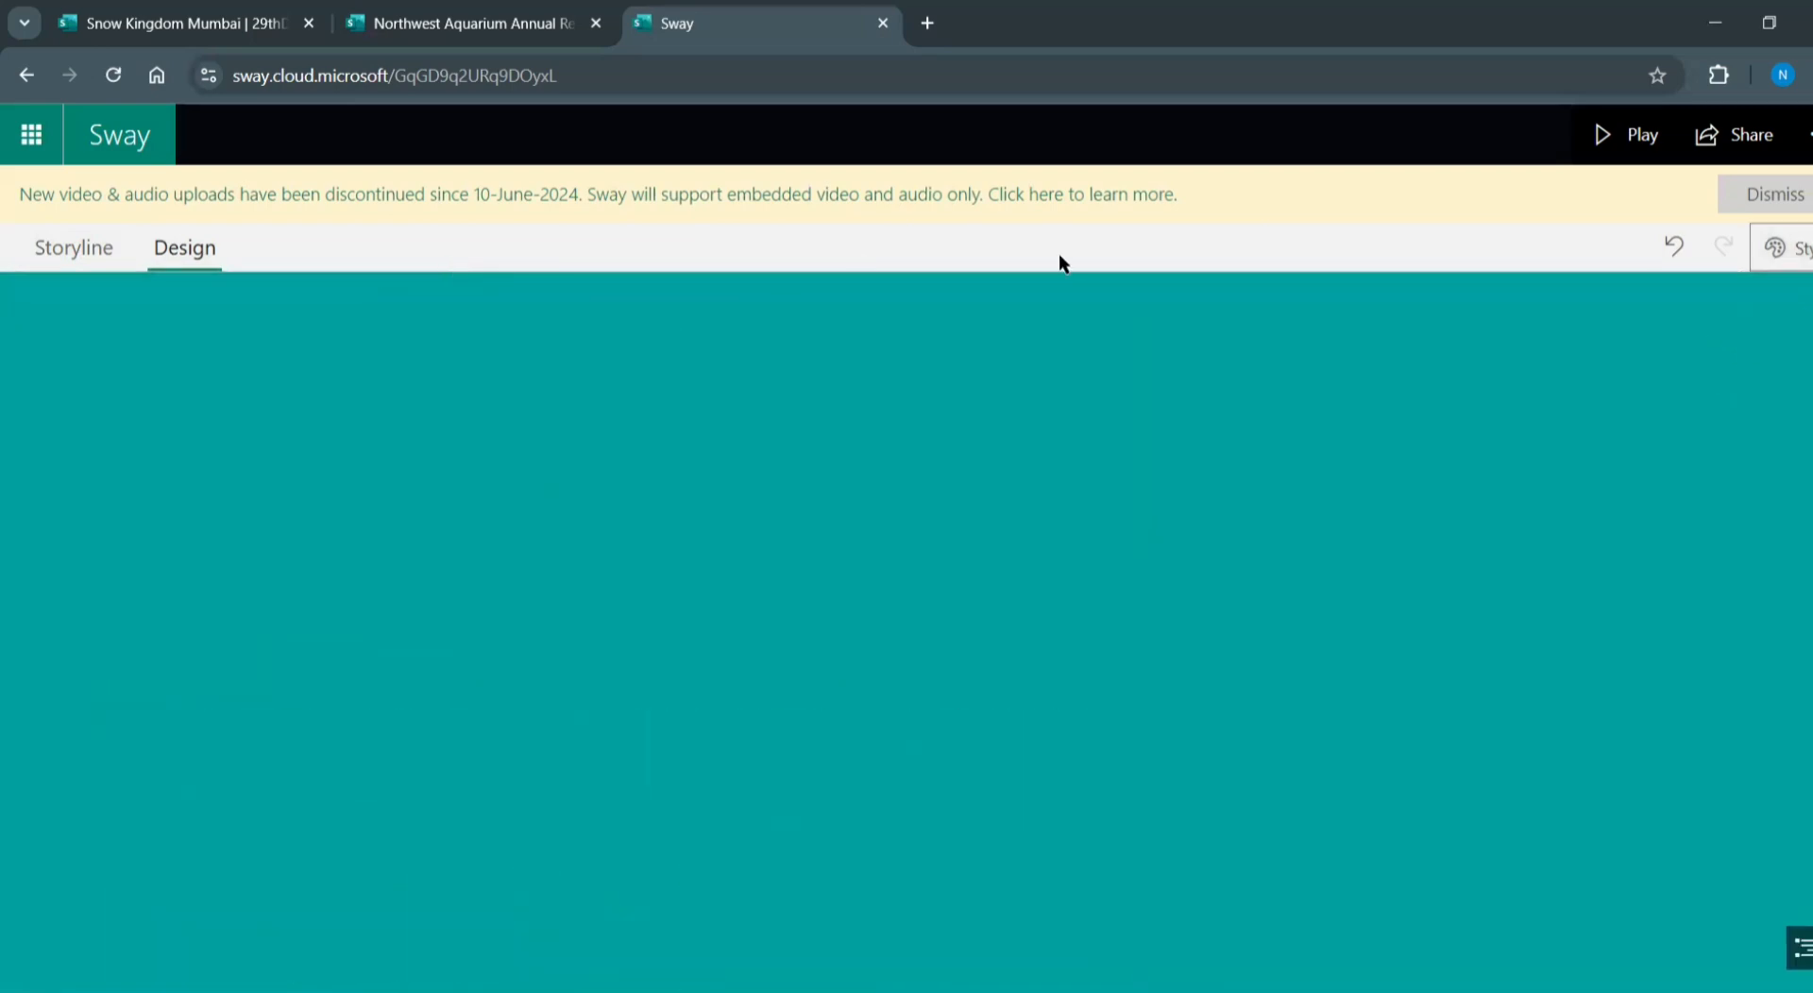
pyautogui.scroll(-1, 1107, 419)
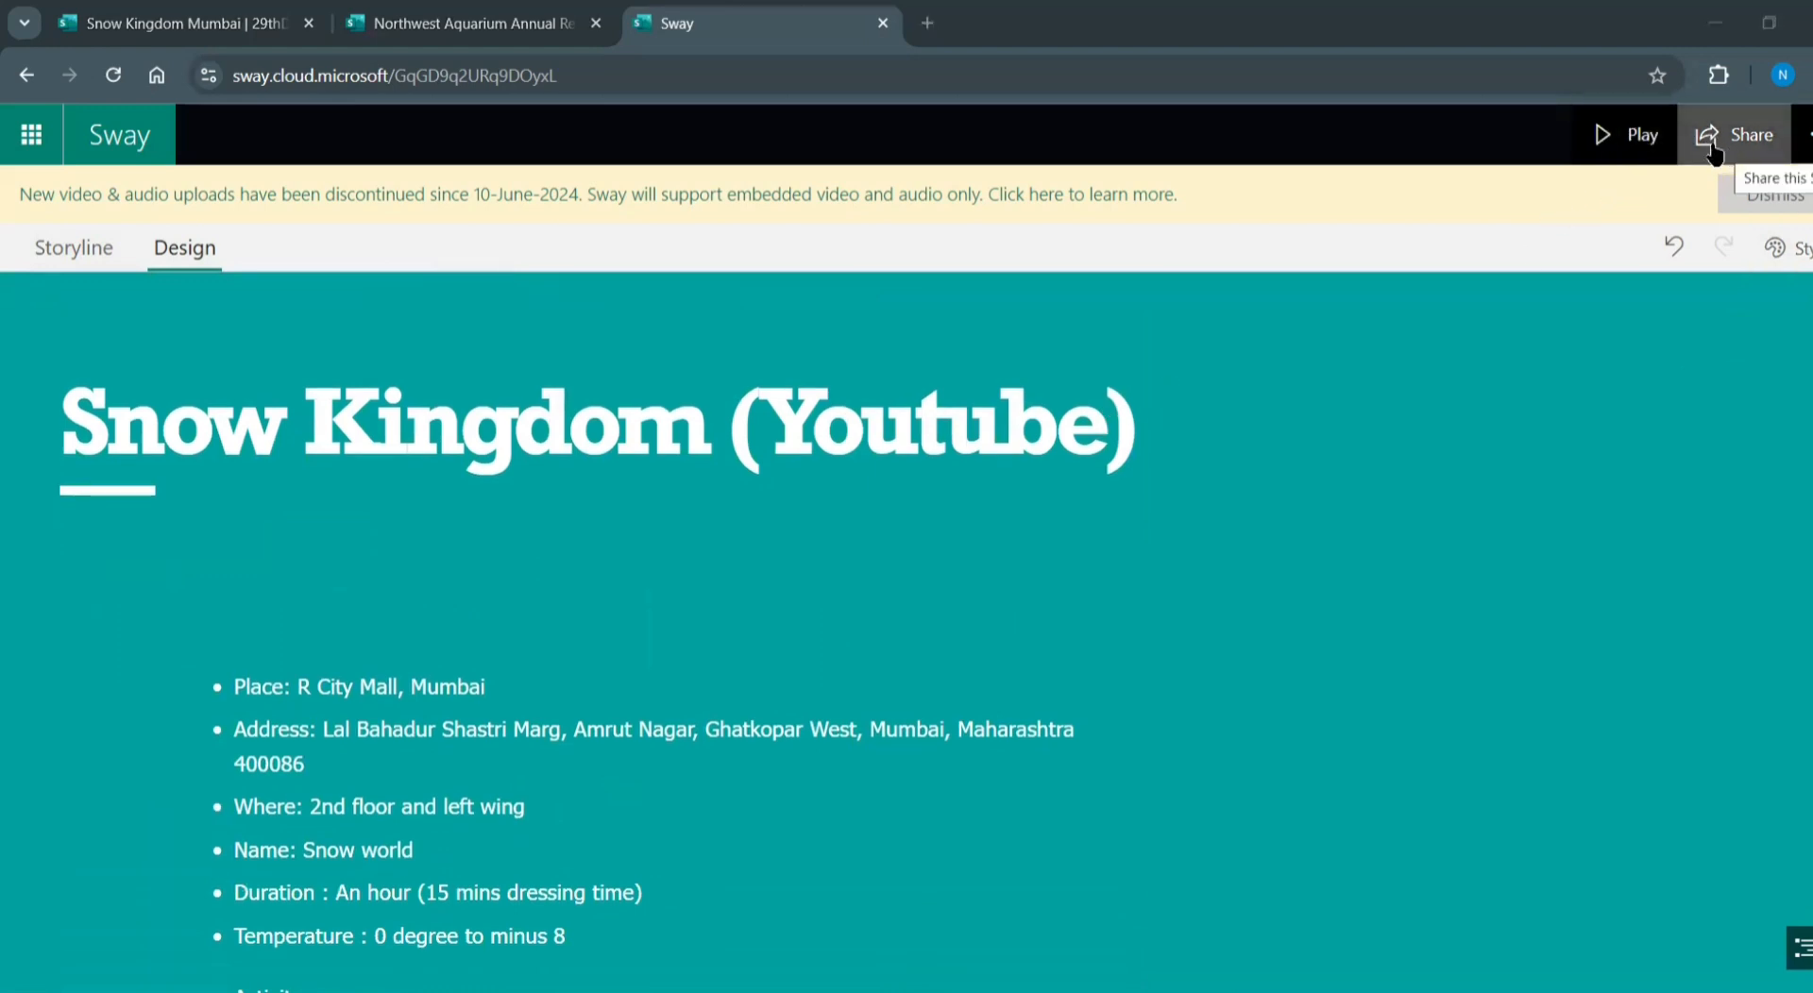
pyautogui.click(1605, 137)
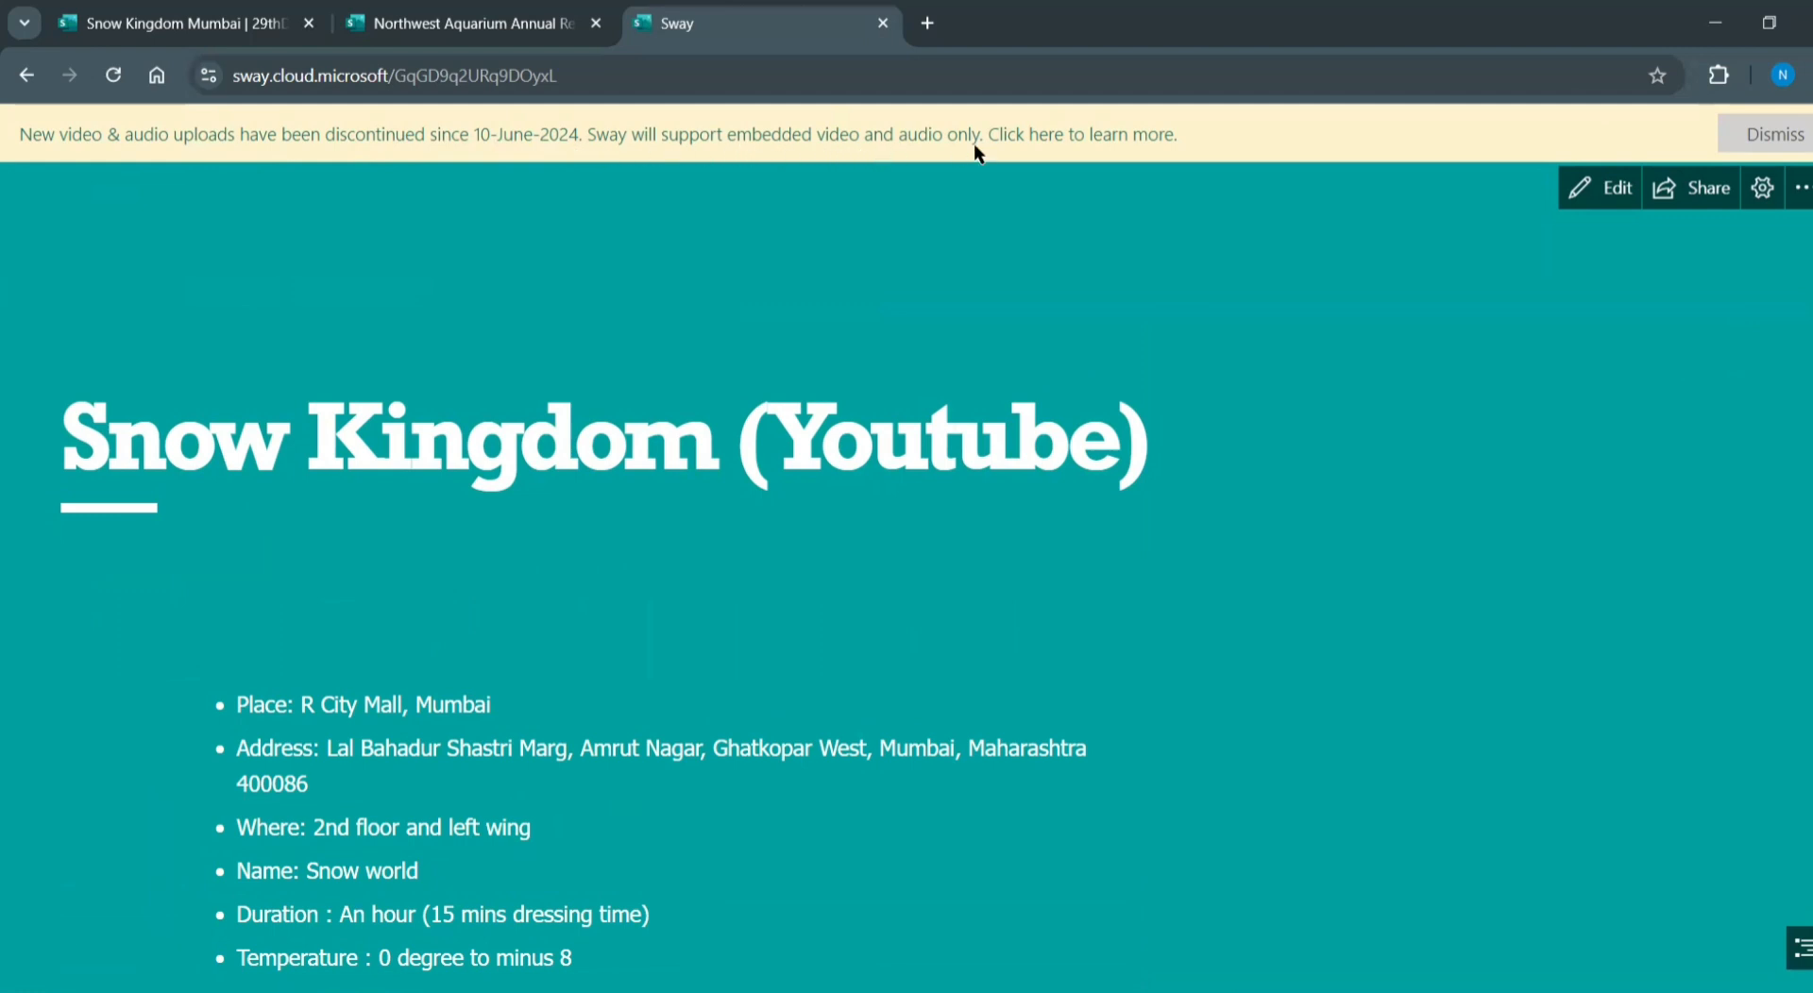
# Dismiss the upload notice and look through the played Sway down to the first photo stack
pyautogui.click(1769, 139)
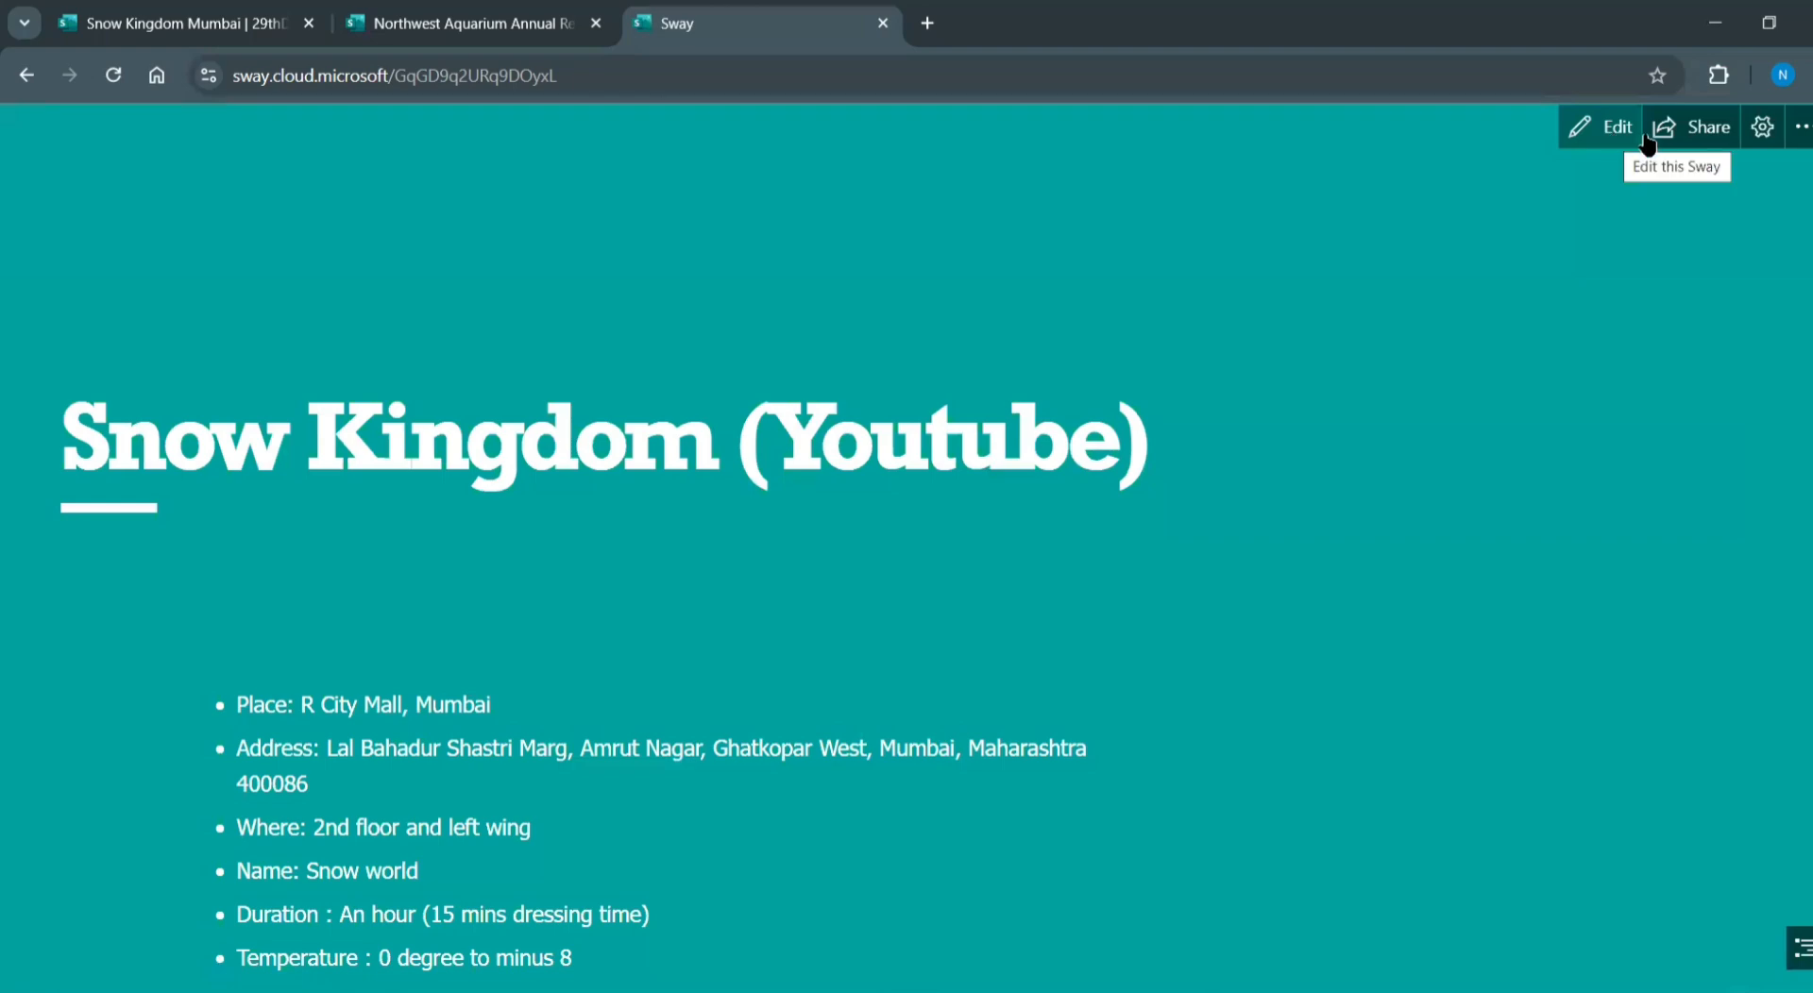
pyautogui.scroll(-12, 869, 326)
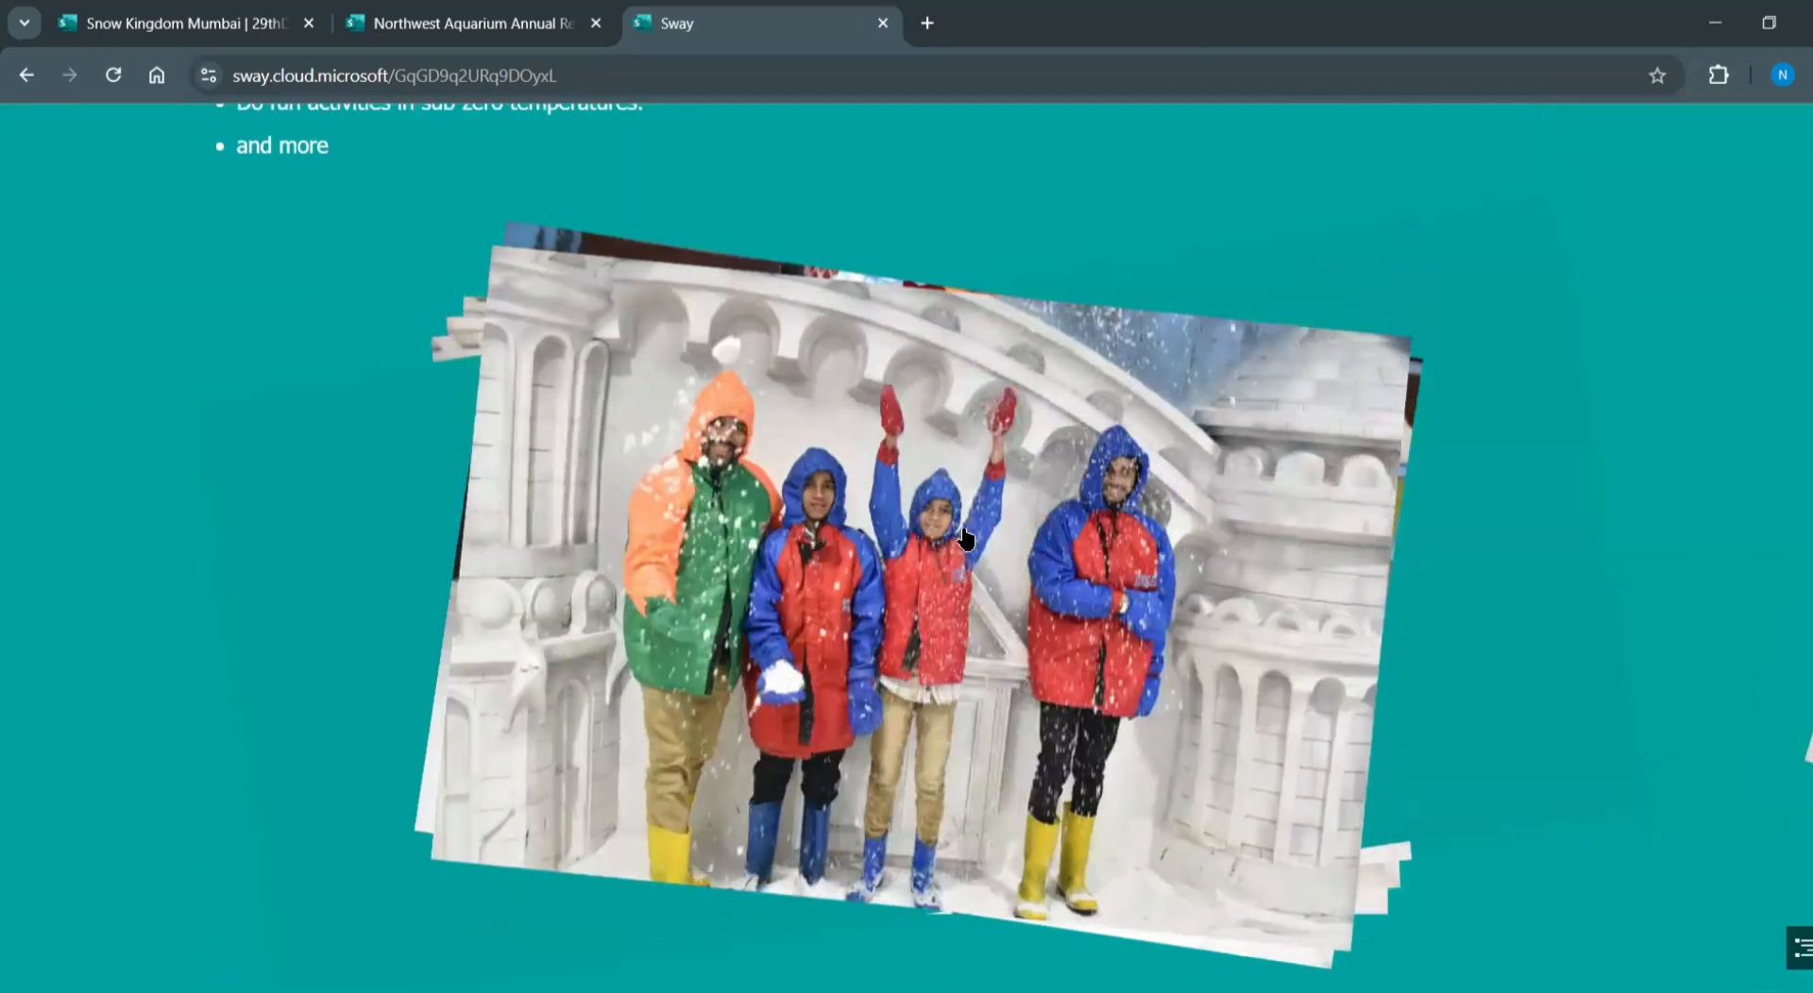
pyautogui.scroll(8, 944, 510)
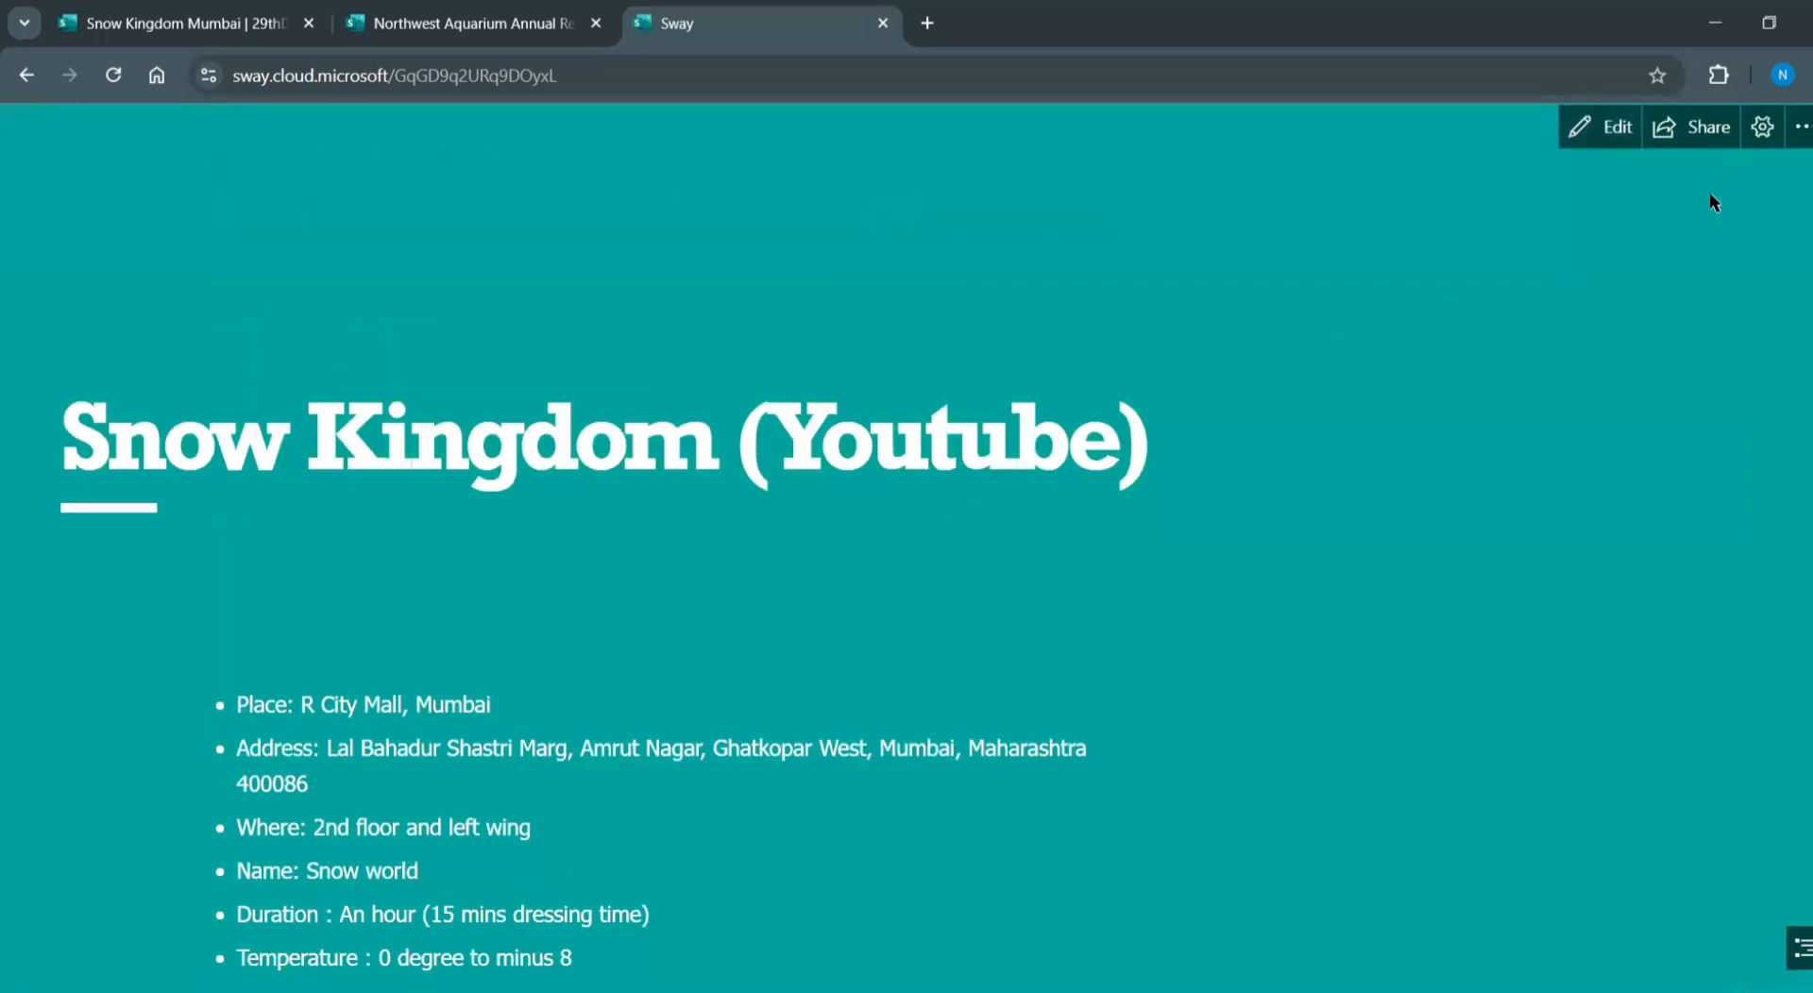
# Copy the Sway's view link from the share options, and open its embed code and close it again
pyautogui.click(1698, 132)
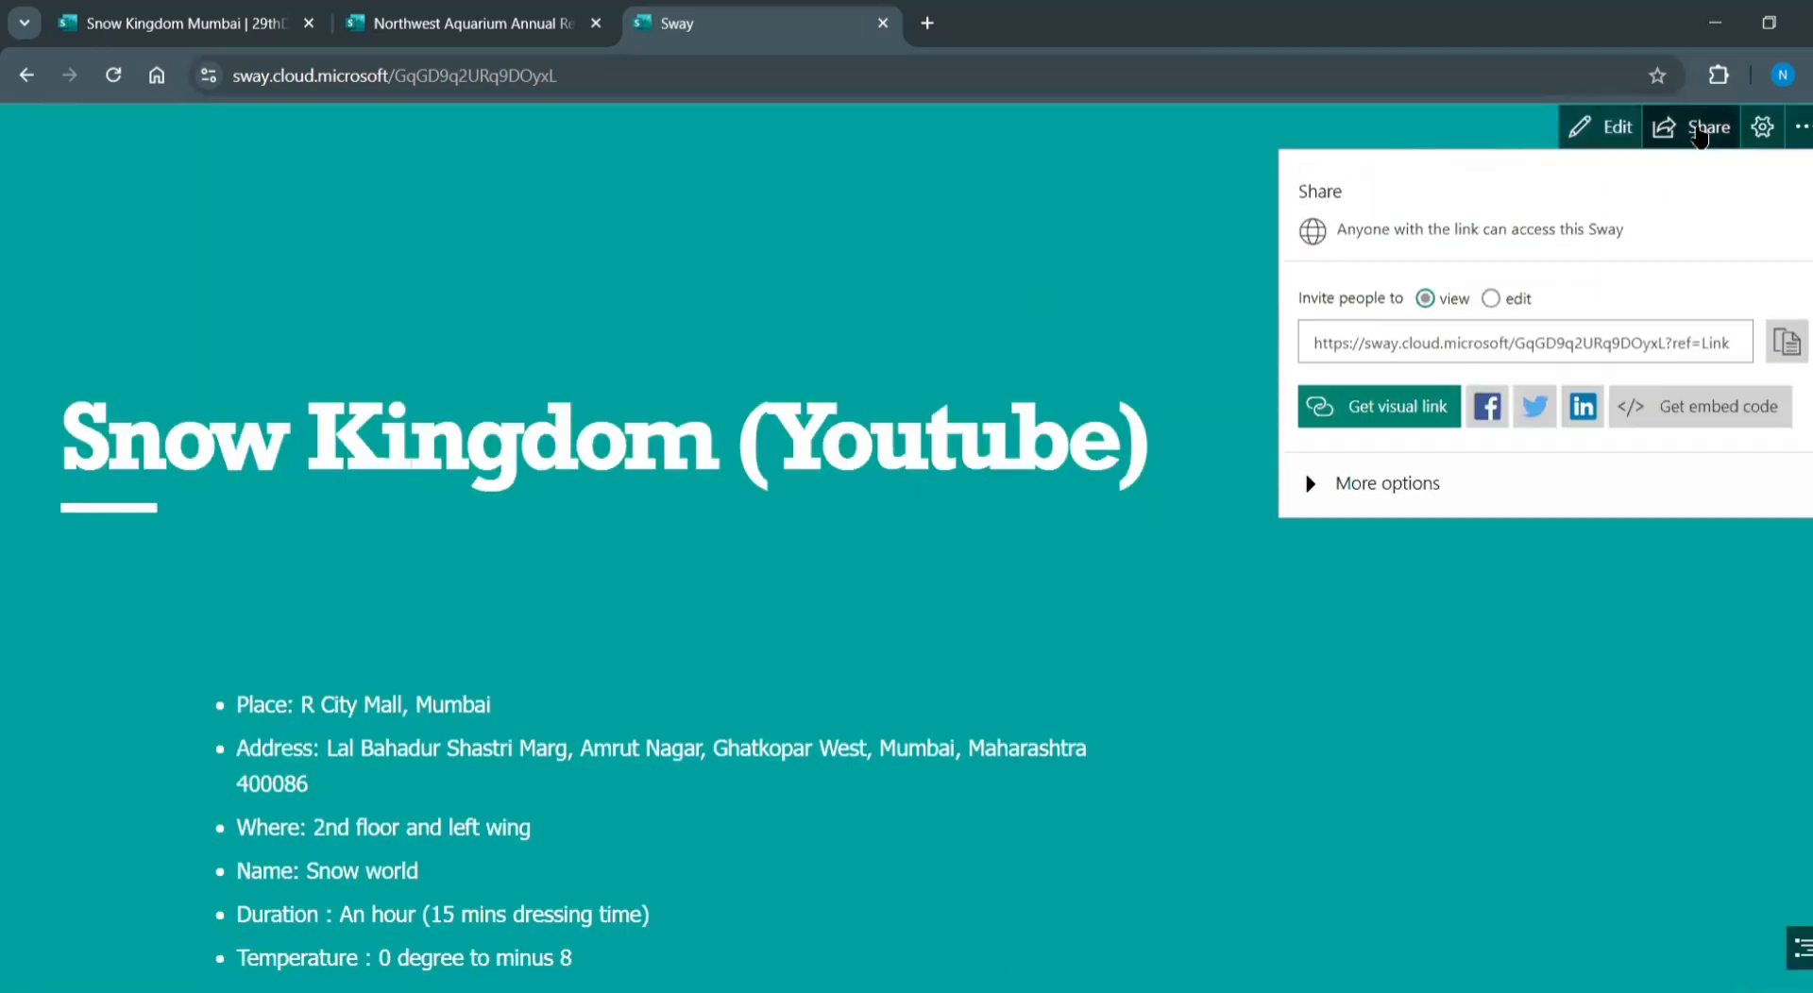
pyautogui.click(1786, 343)
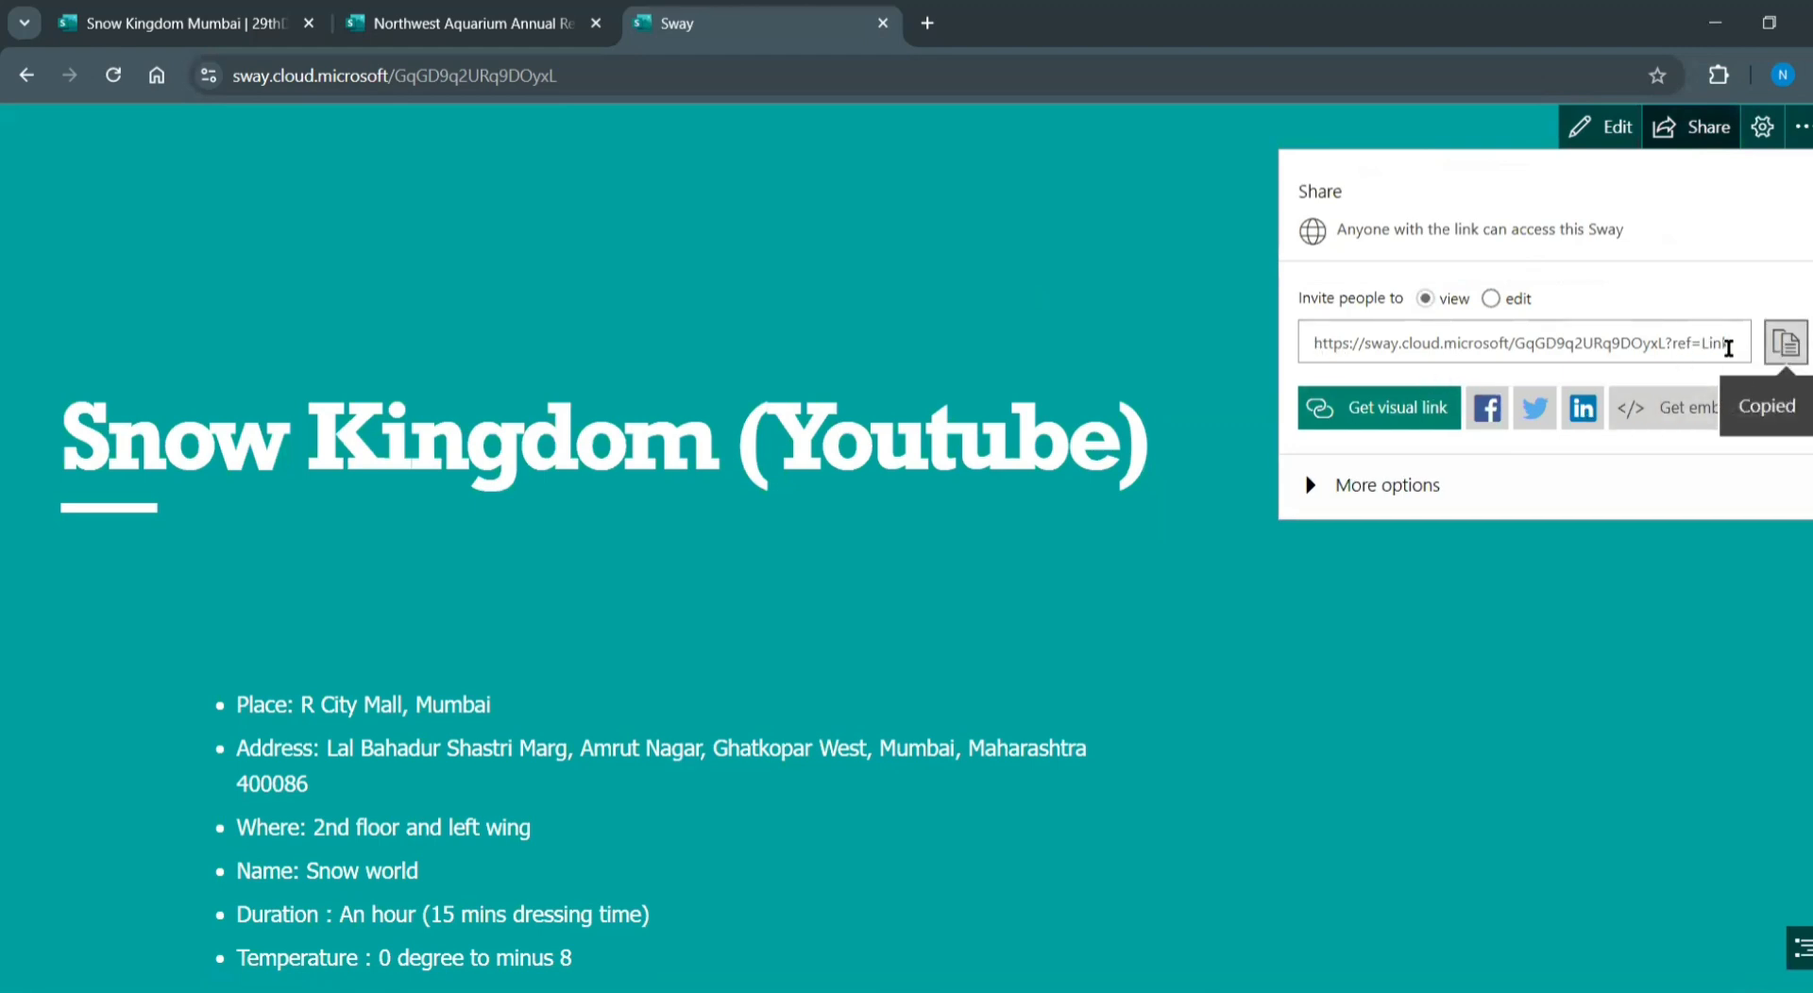
pyautogui.click(1661, 422)
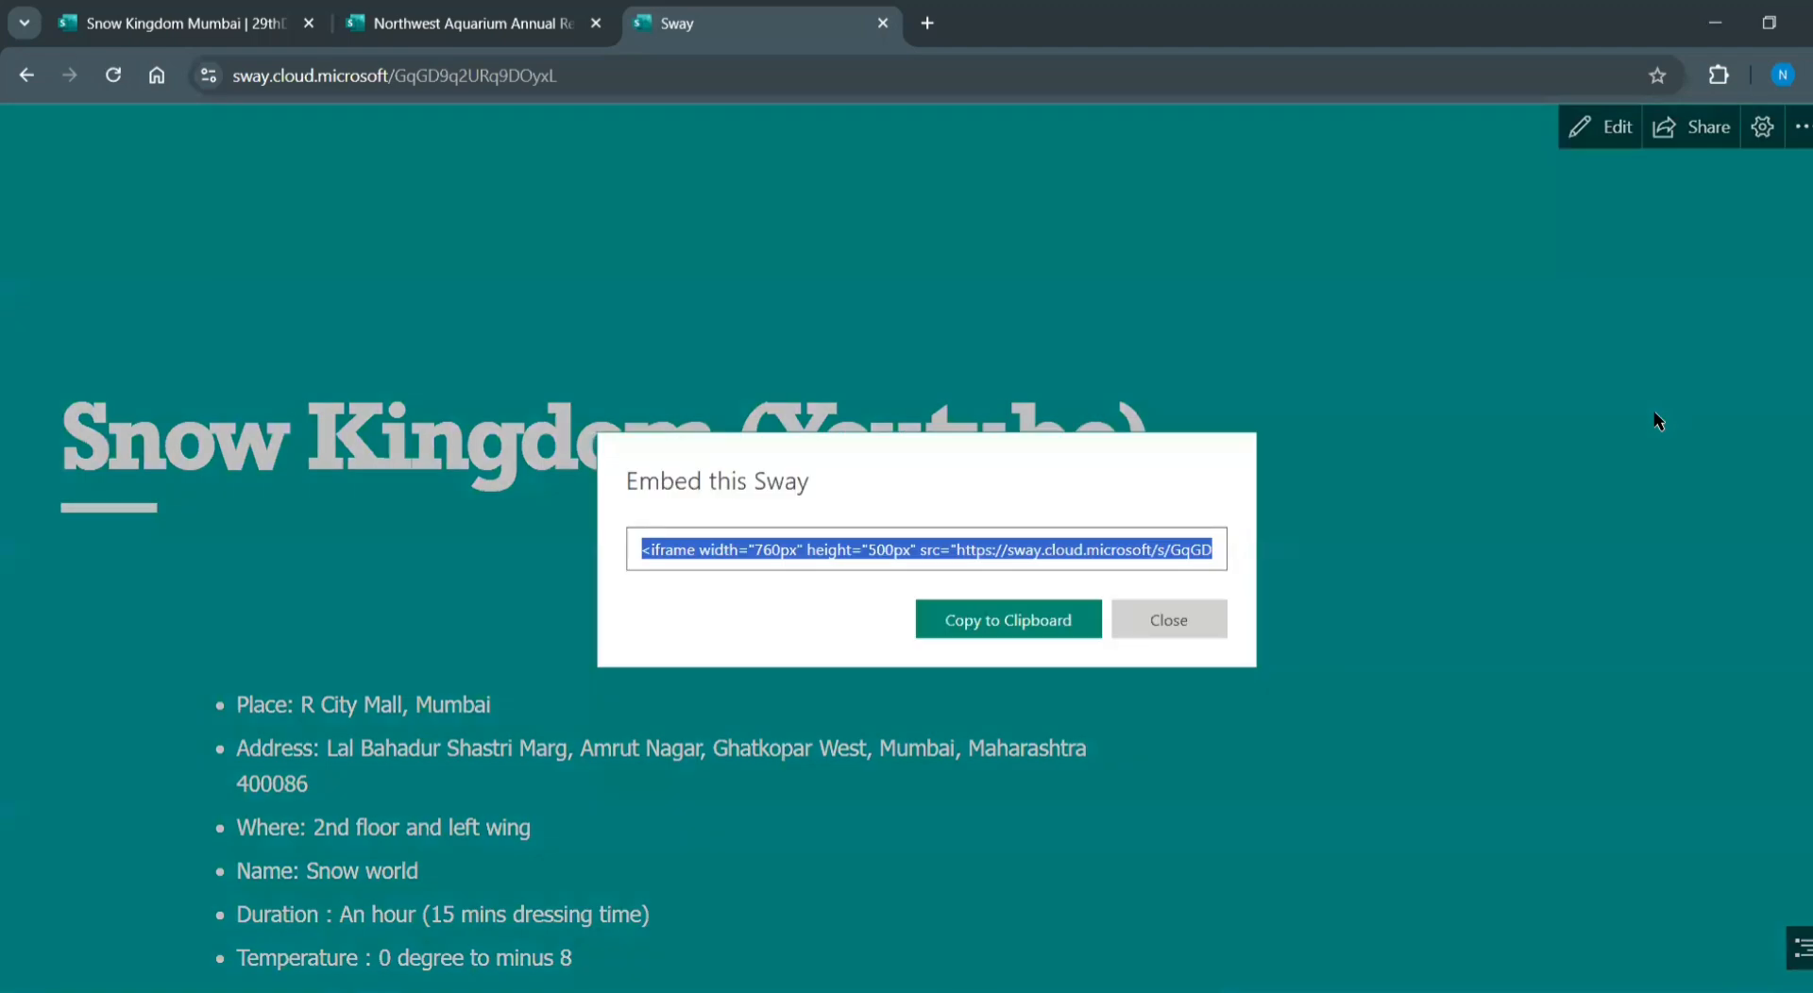
pyautogui.click(1163, 620)
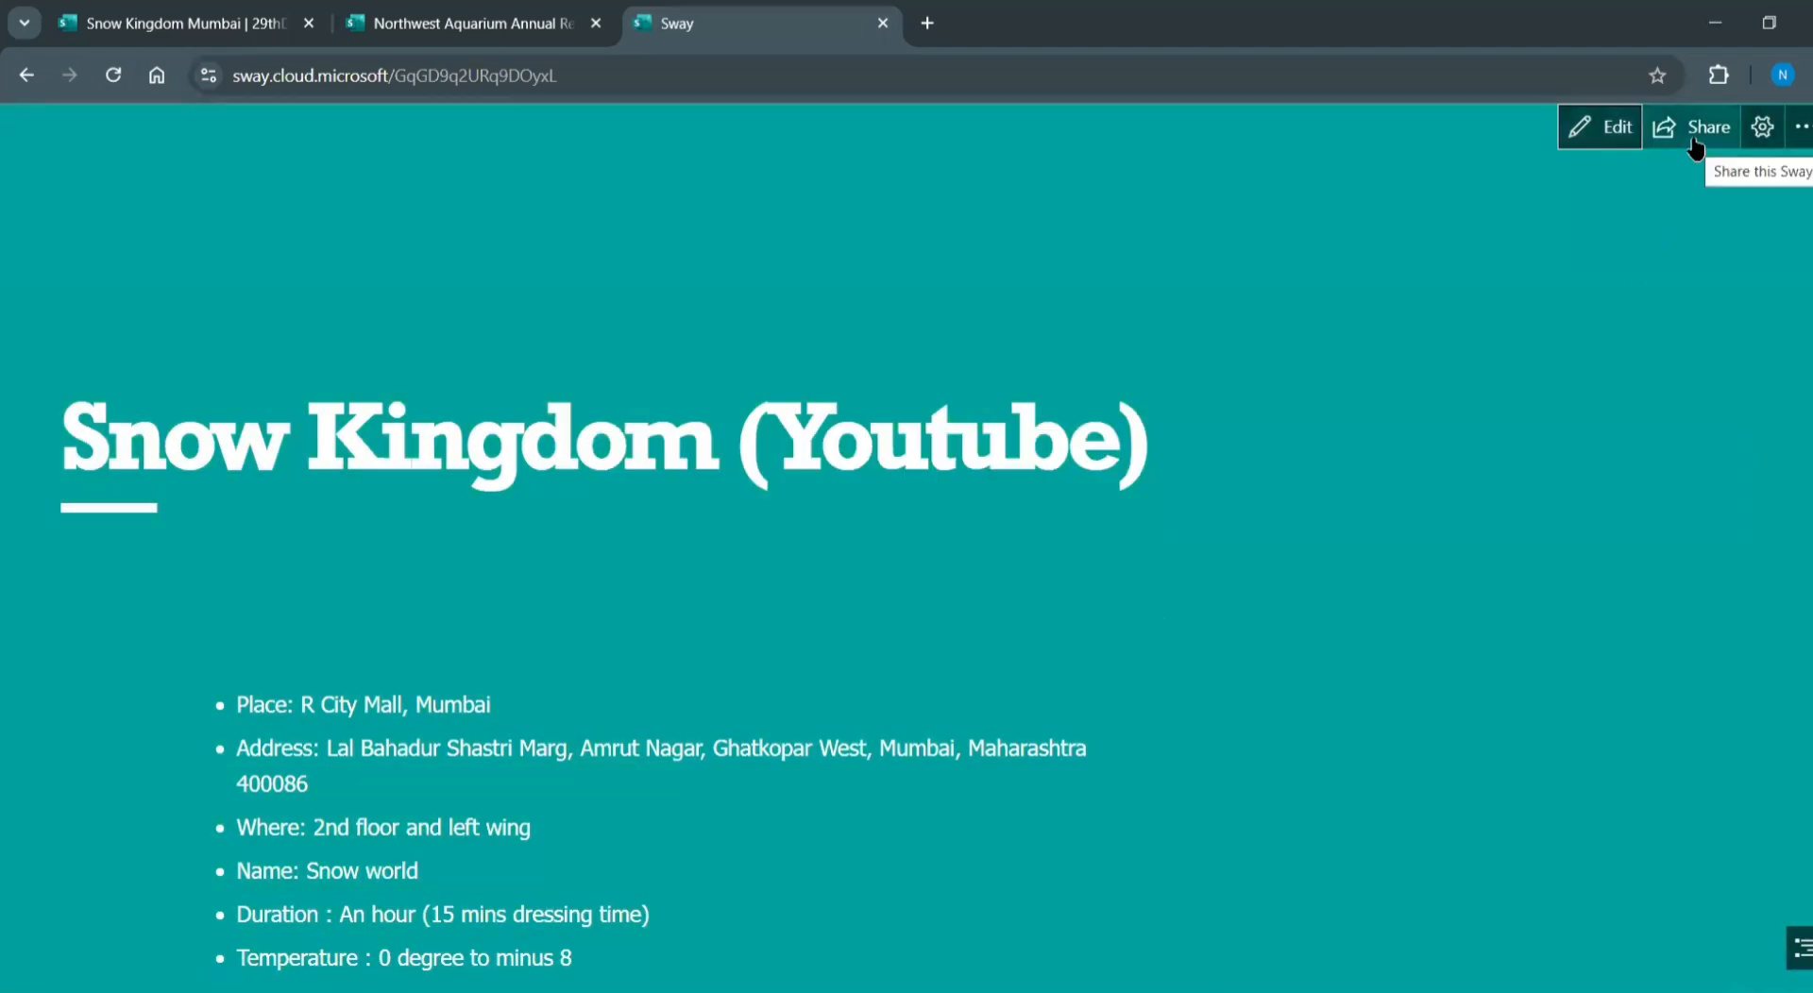
# Expand the additional share options, copy the view link and open it in a new browser tab
pyautogui.click(1697, 146)
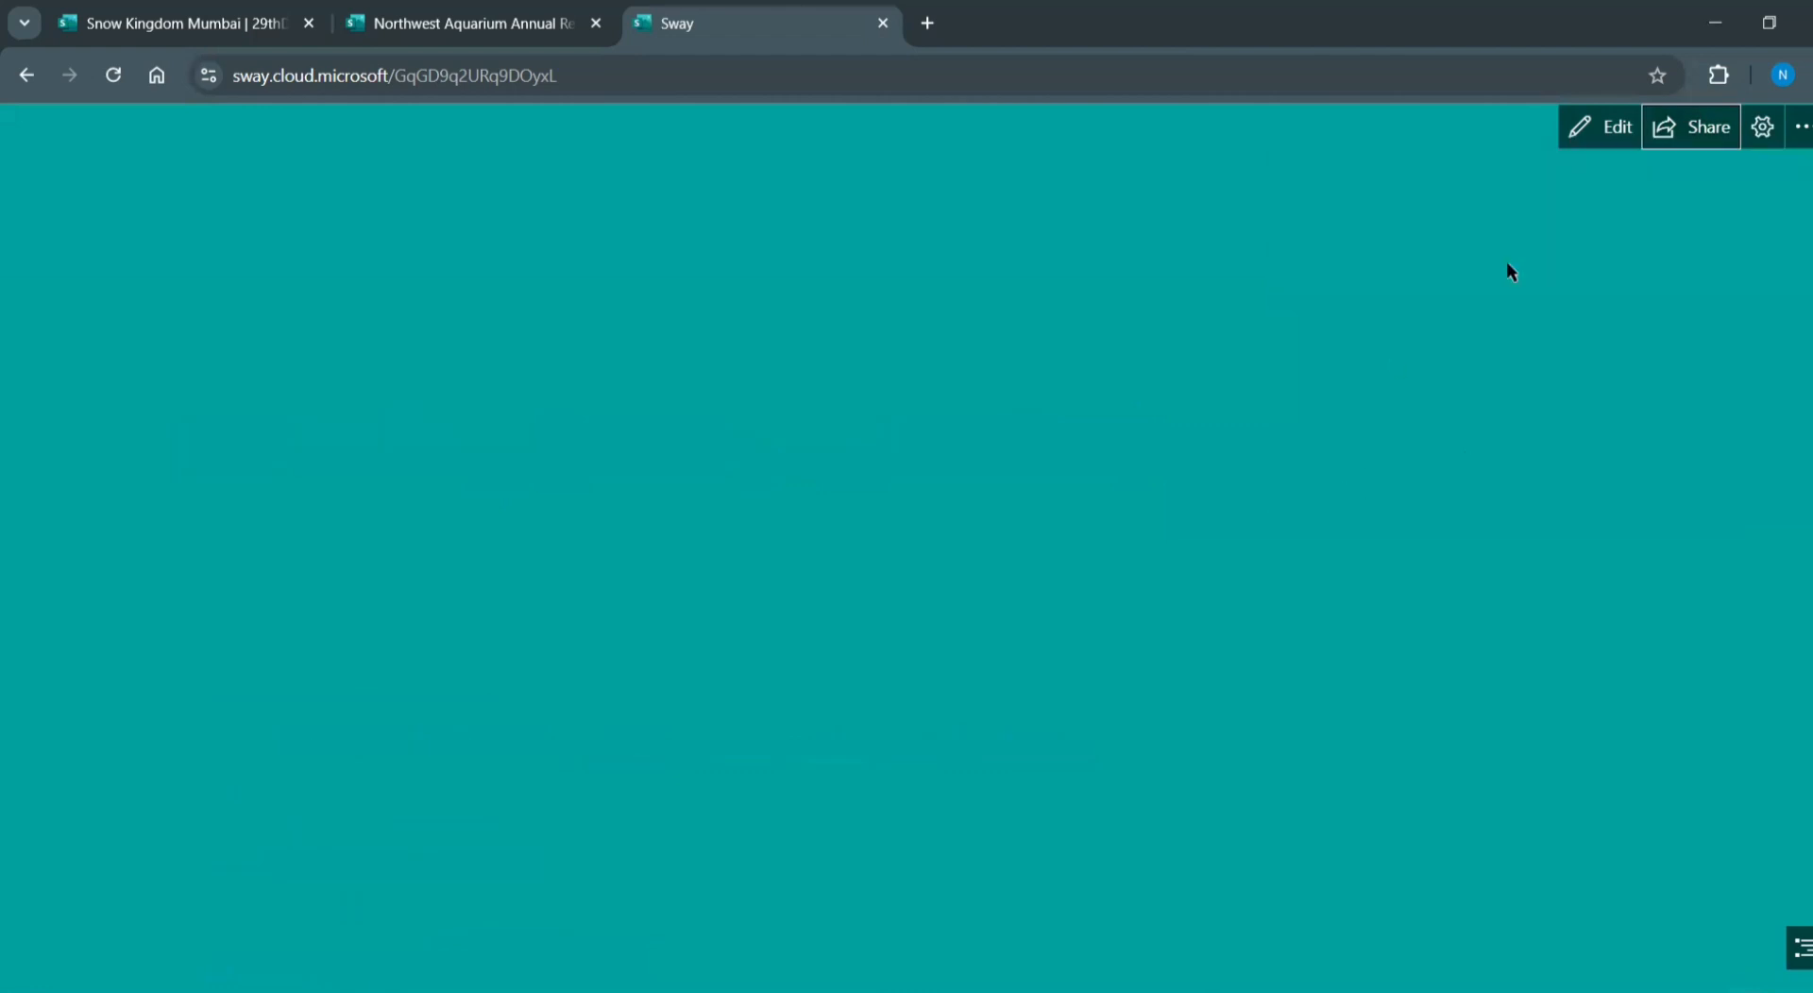
pyautogui.click(1700, 135)
pyautogui.click(1313, 486)
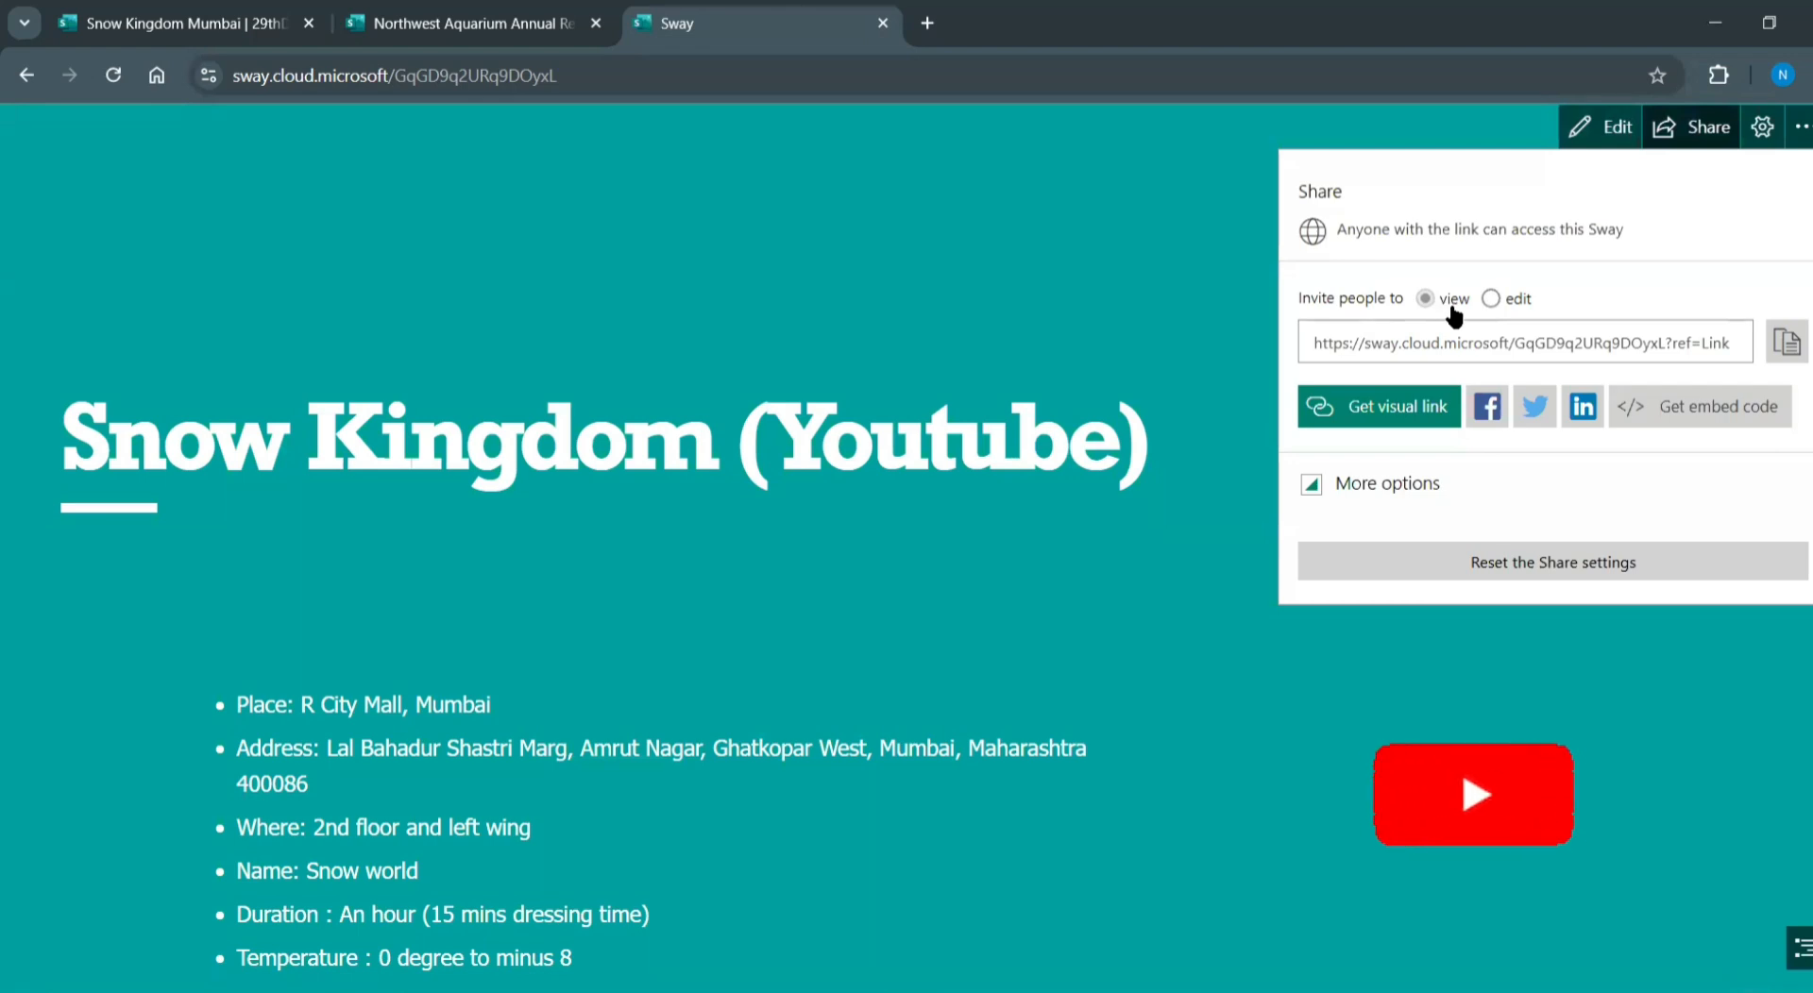
pyautogui.click(1785, 342)
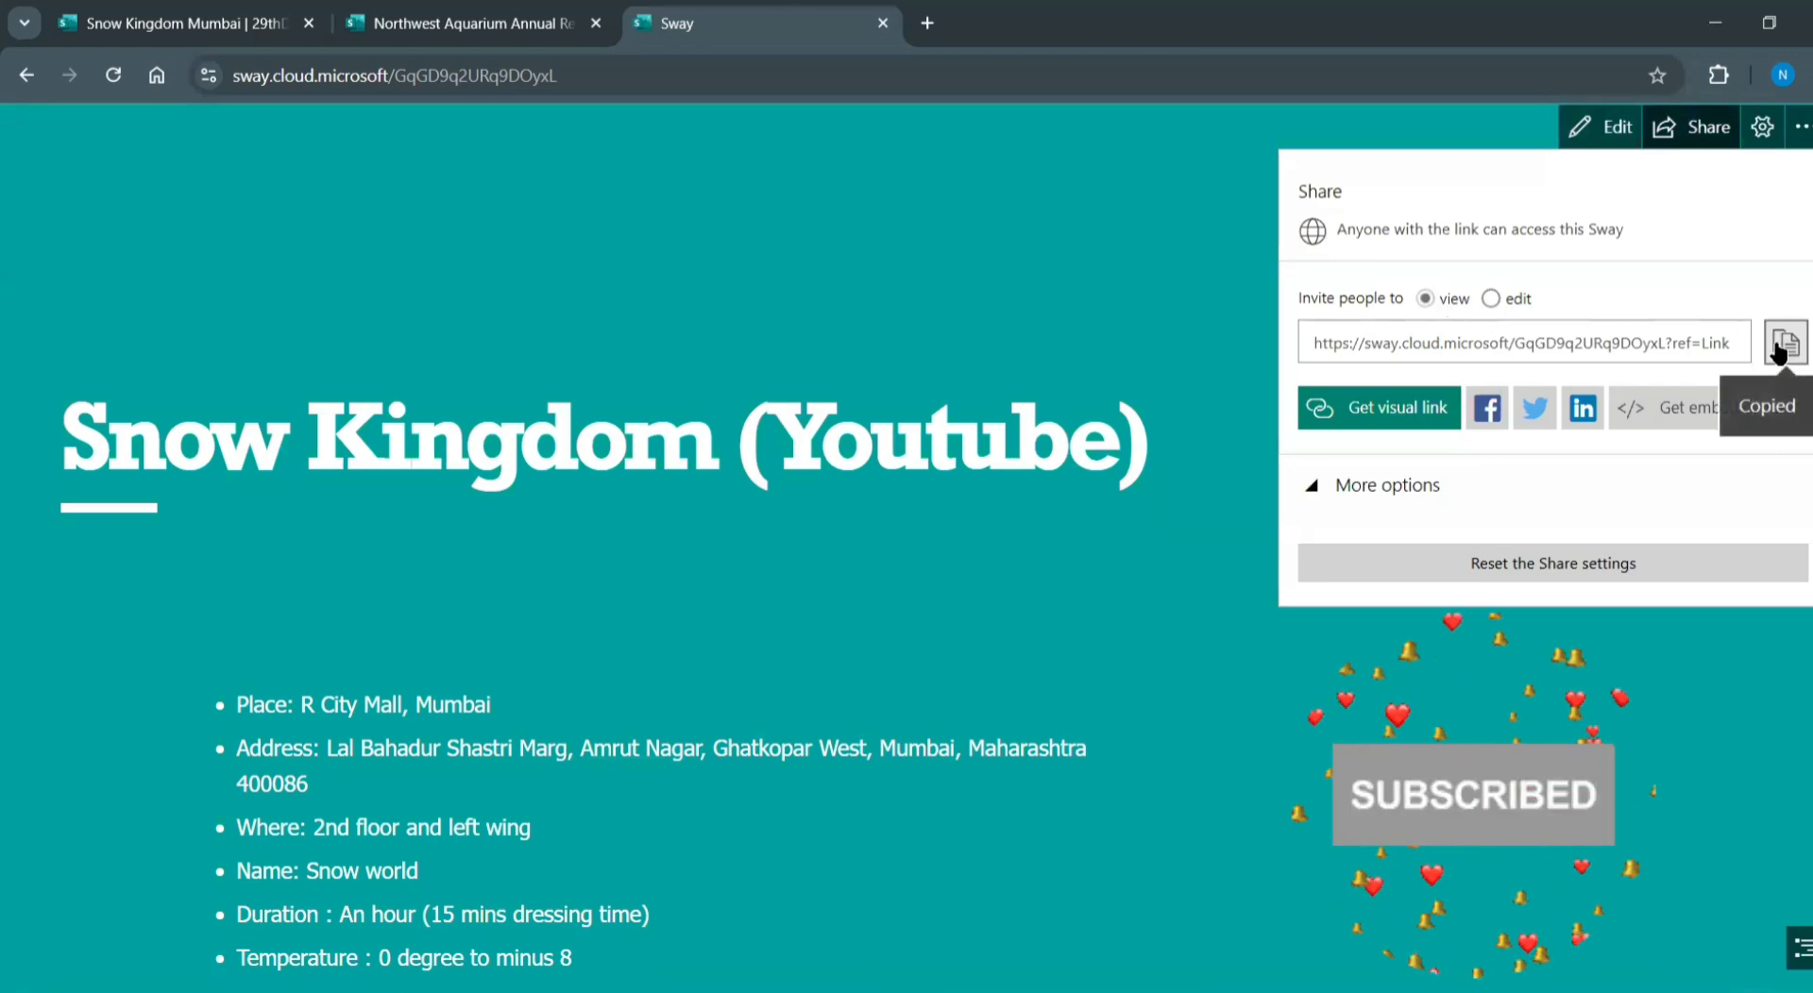
pyautogui.click(928, 22)
pyautogui.hotkey('ctrl', 'v')
pyautogui.press('Return')
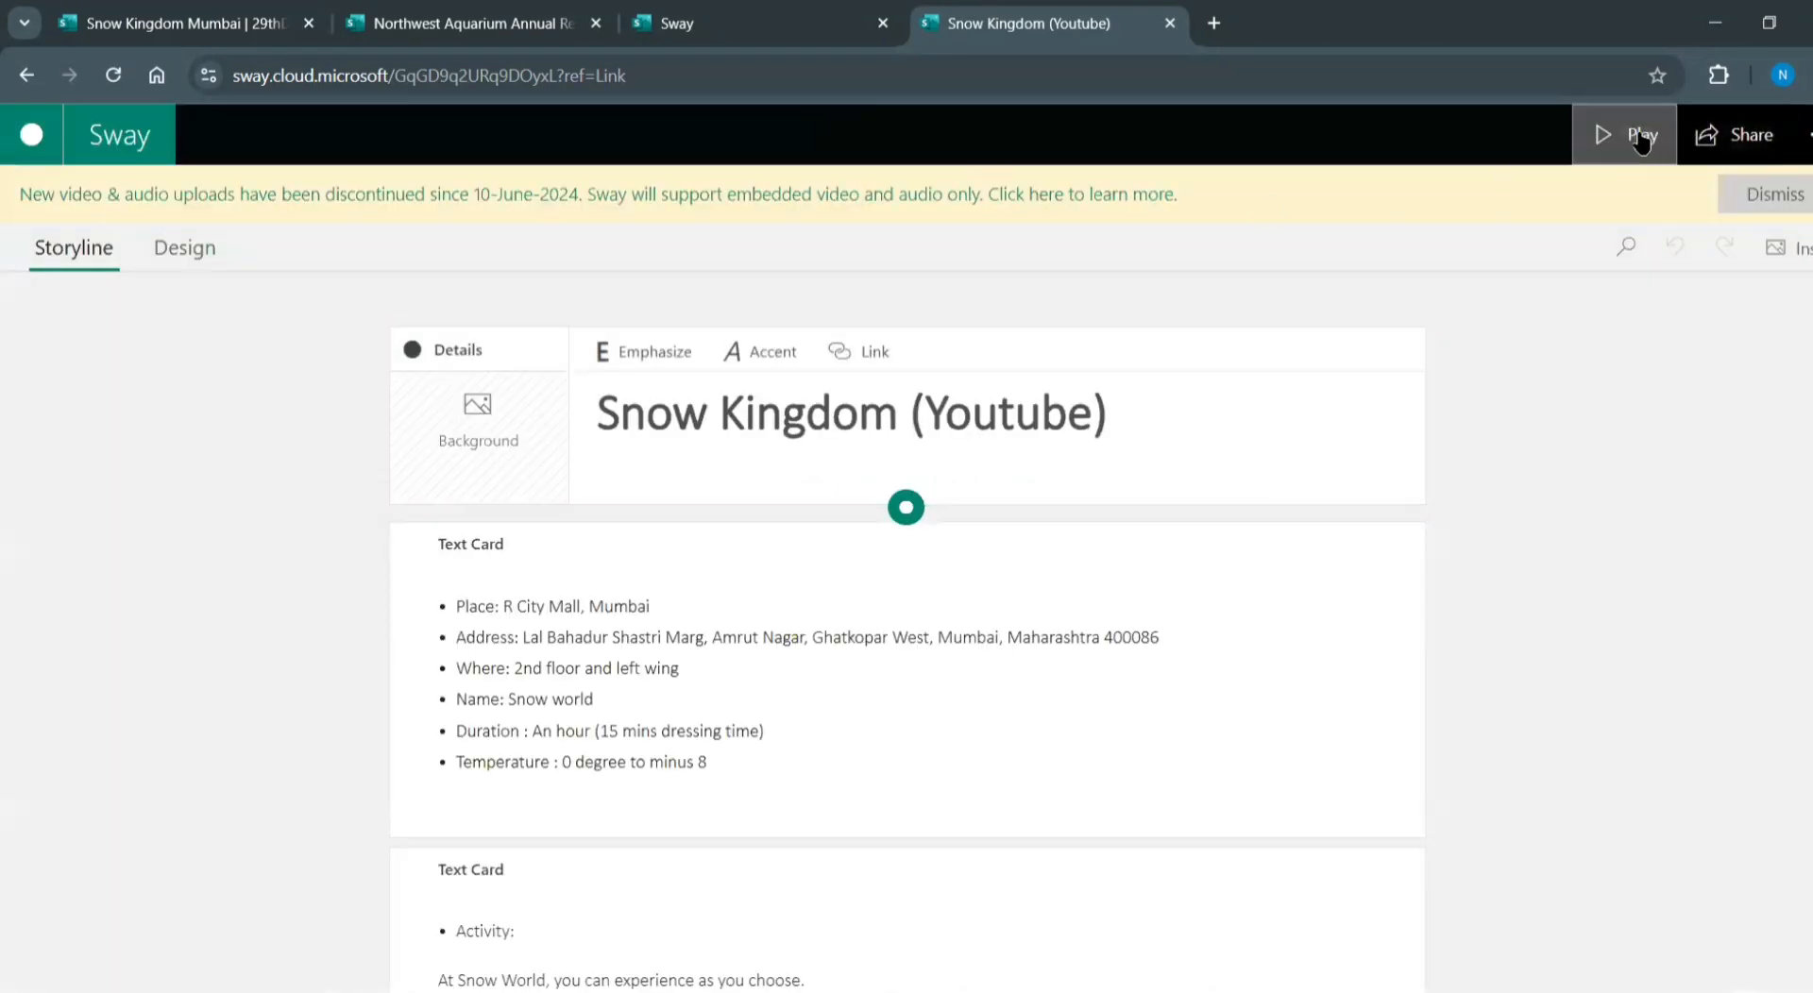
# Play the Sway opened from the shared link and look through the Part 1, Part2 and Part 3 photo stacks
pyautogui.click(1619, 135)
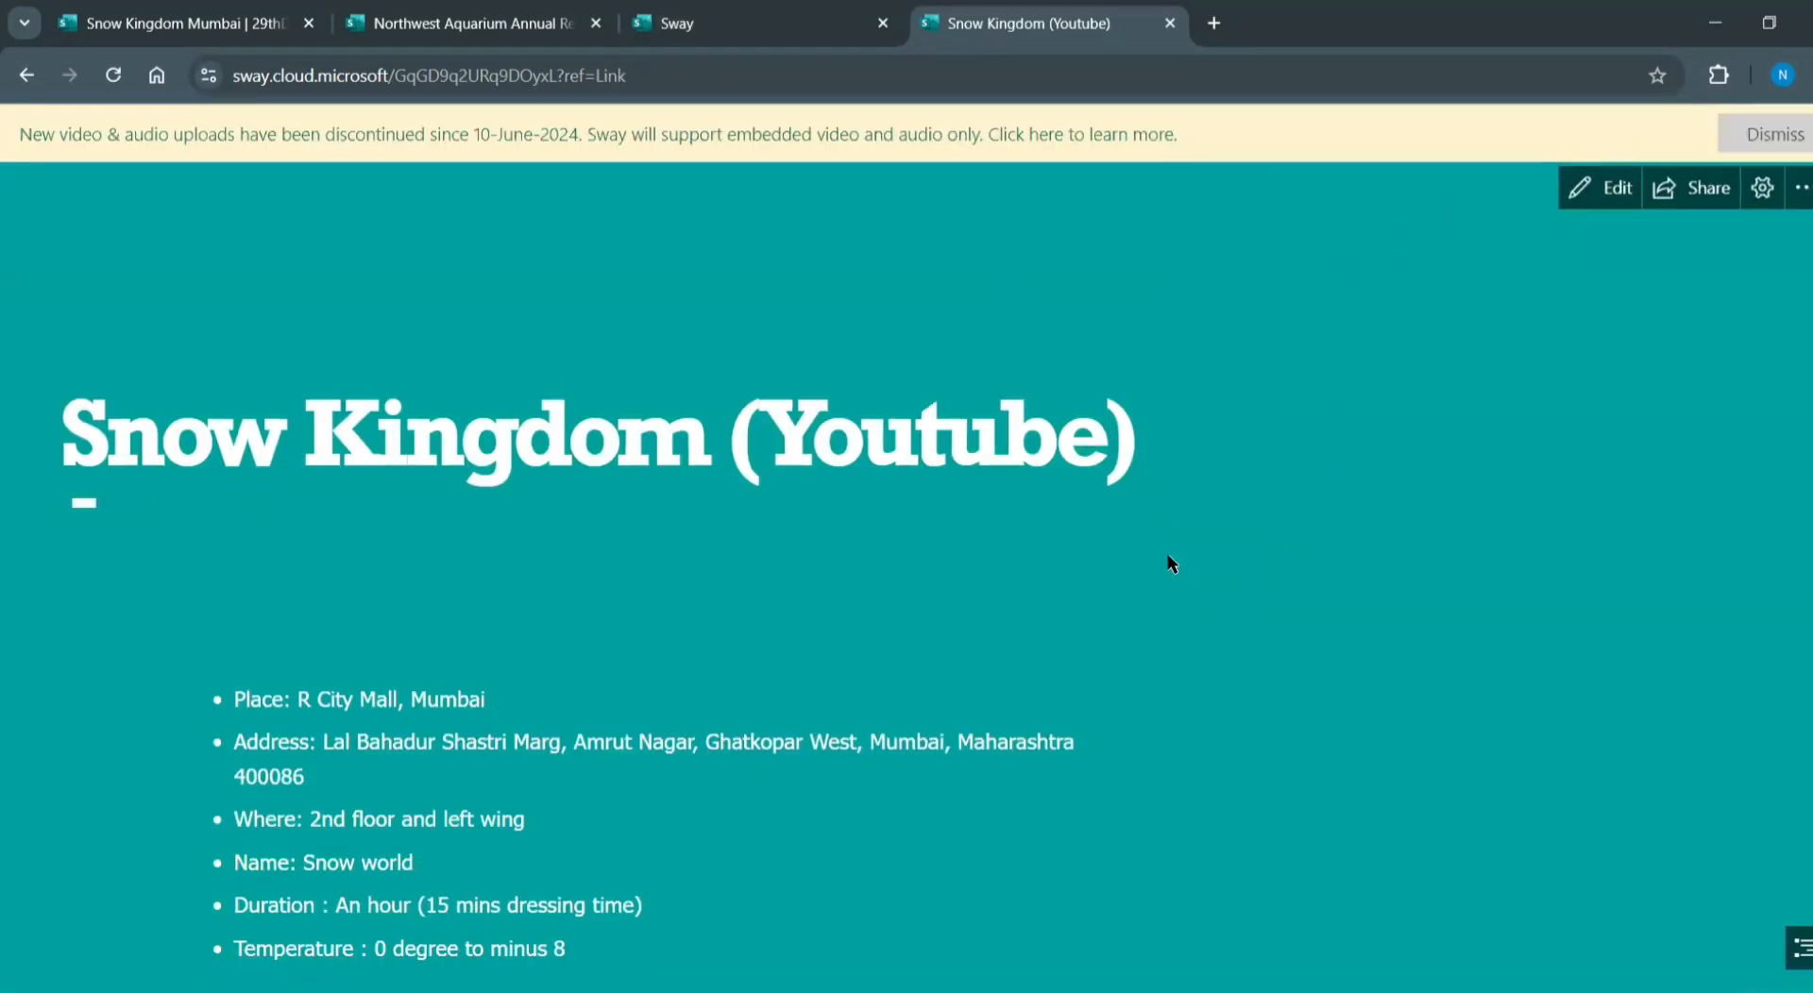
pyautogui.scroll(-15, 1170, 562)
pyautogui.scroll(4, 1103, 626)
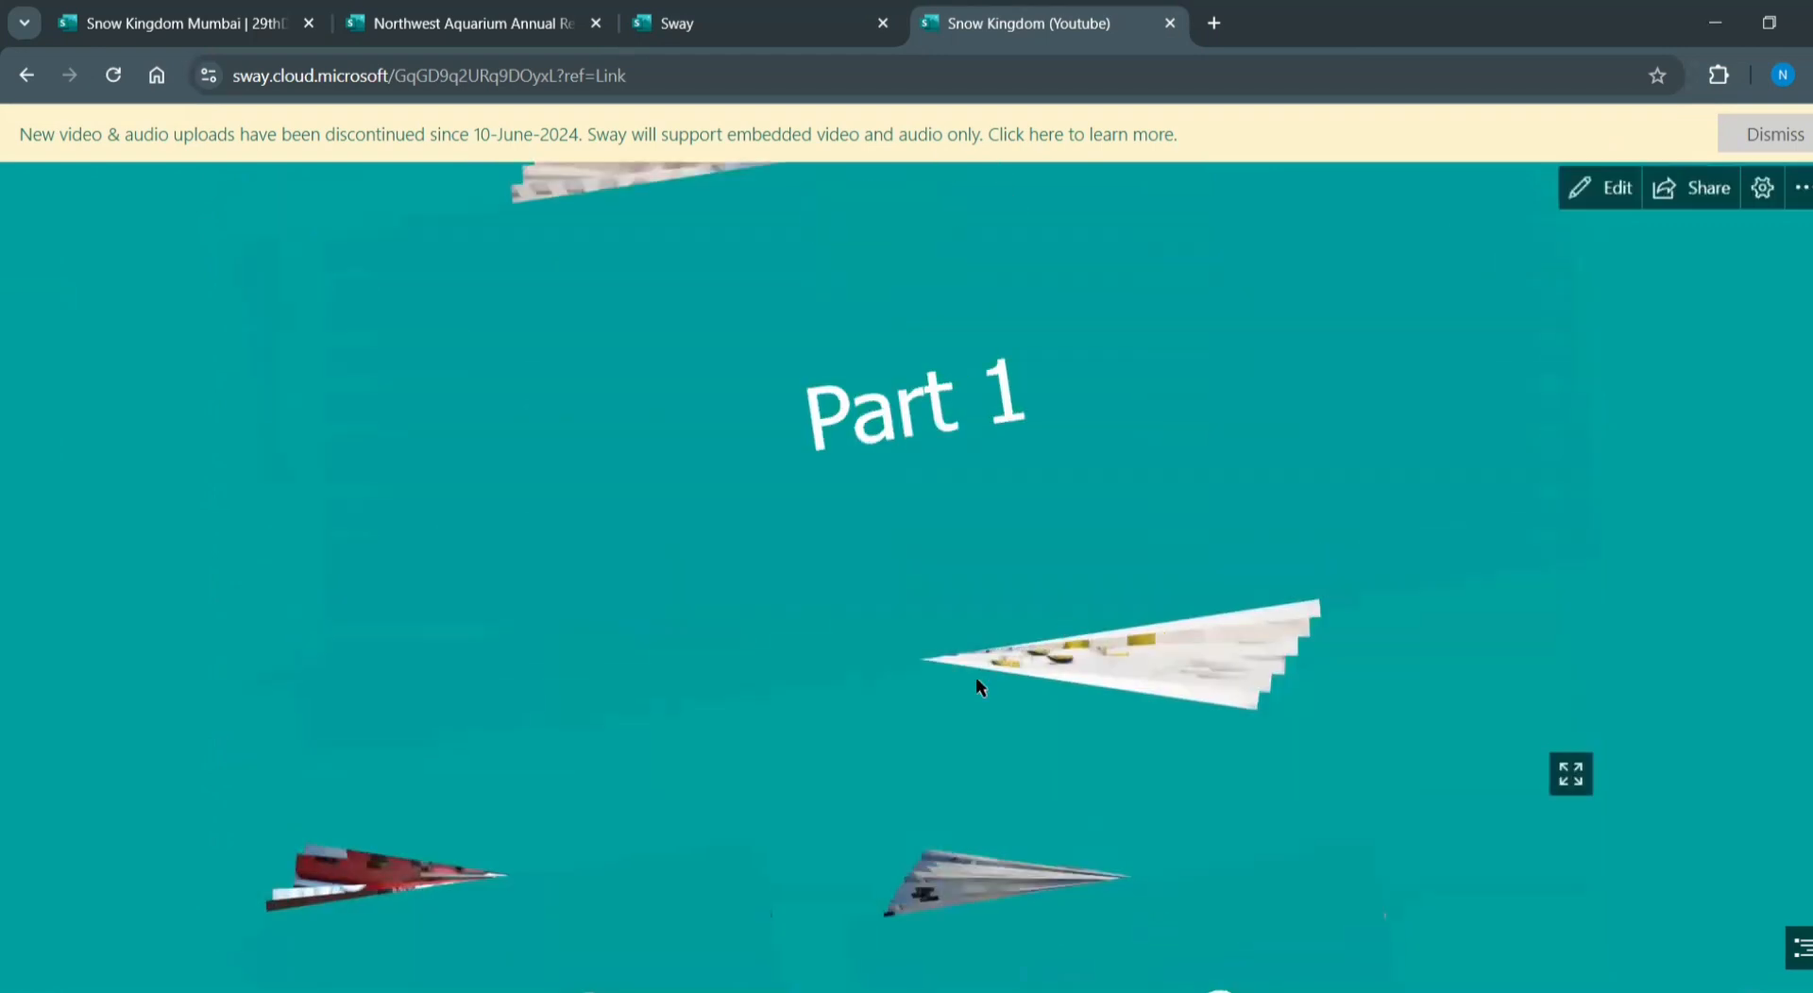
pyautogui.scroll(-4, 952, 727)
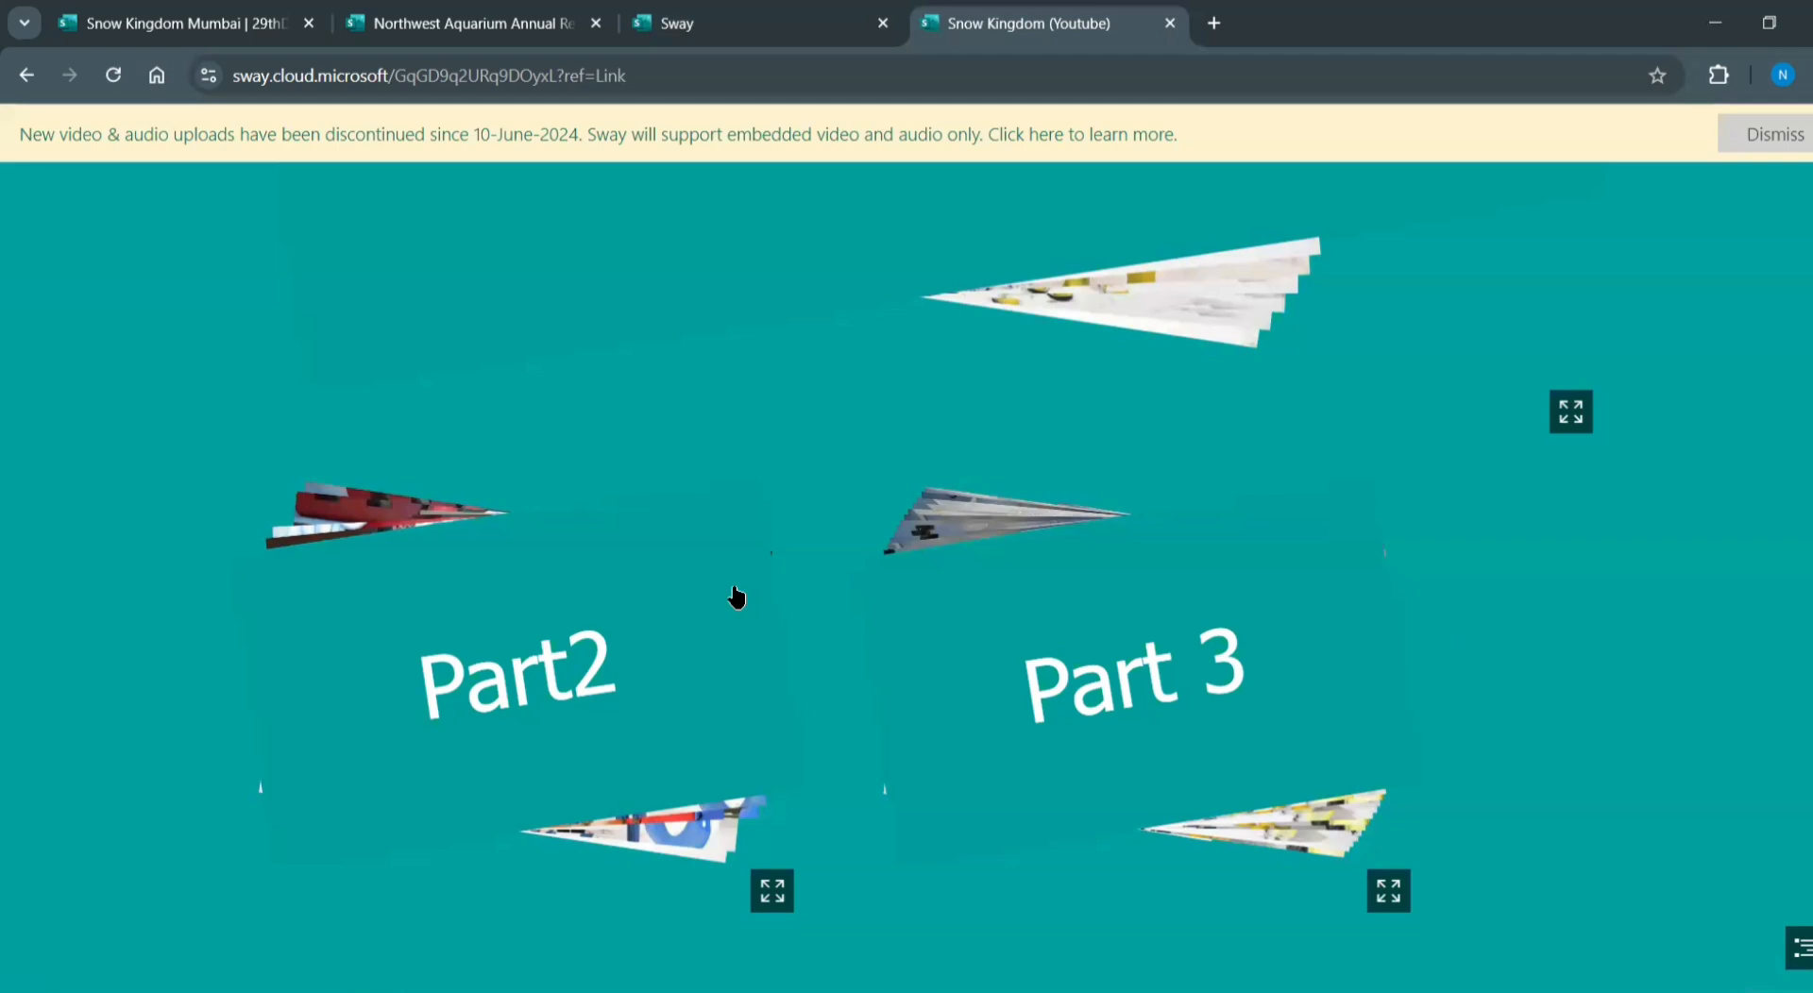
# Return to the original Sway, close its share options and resume editing in the Storyline
pyautogui.click(753, 42)
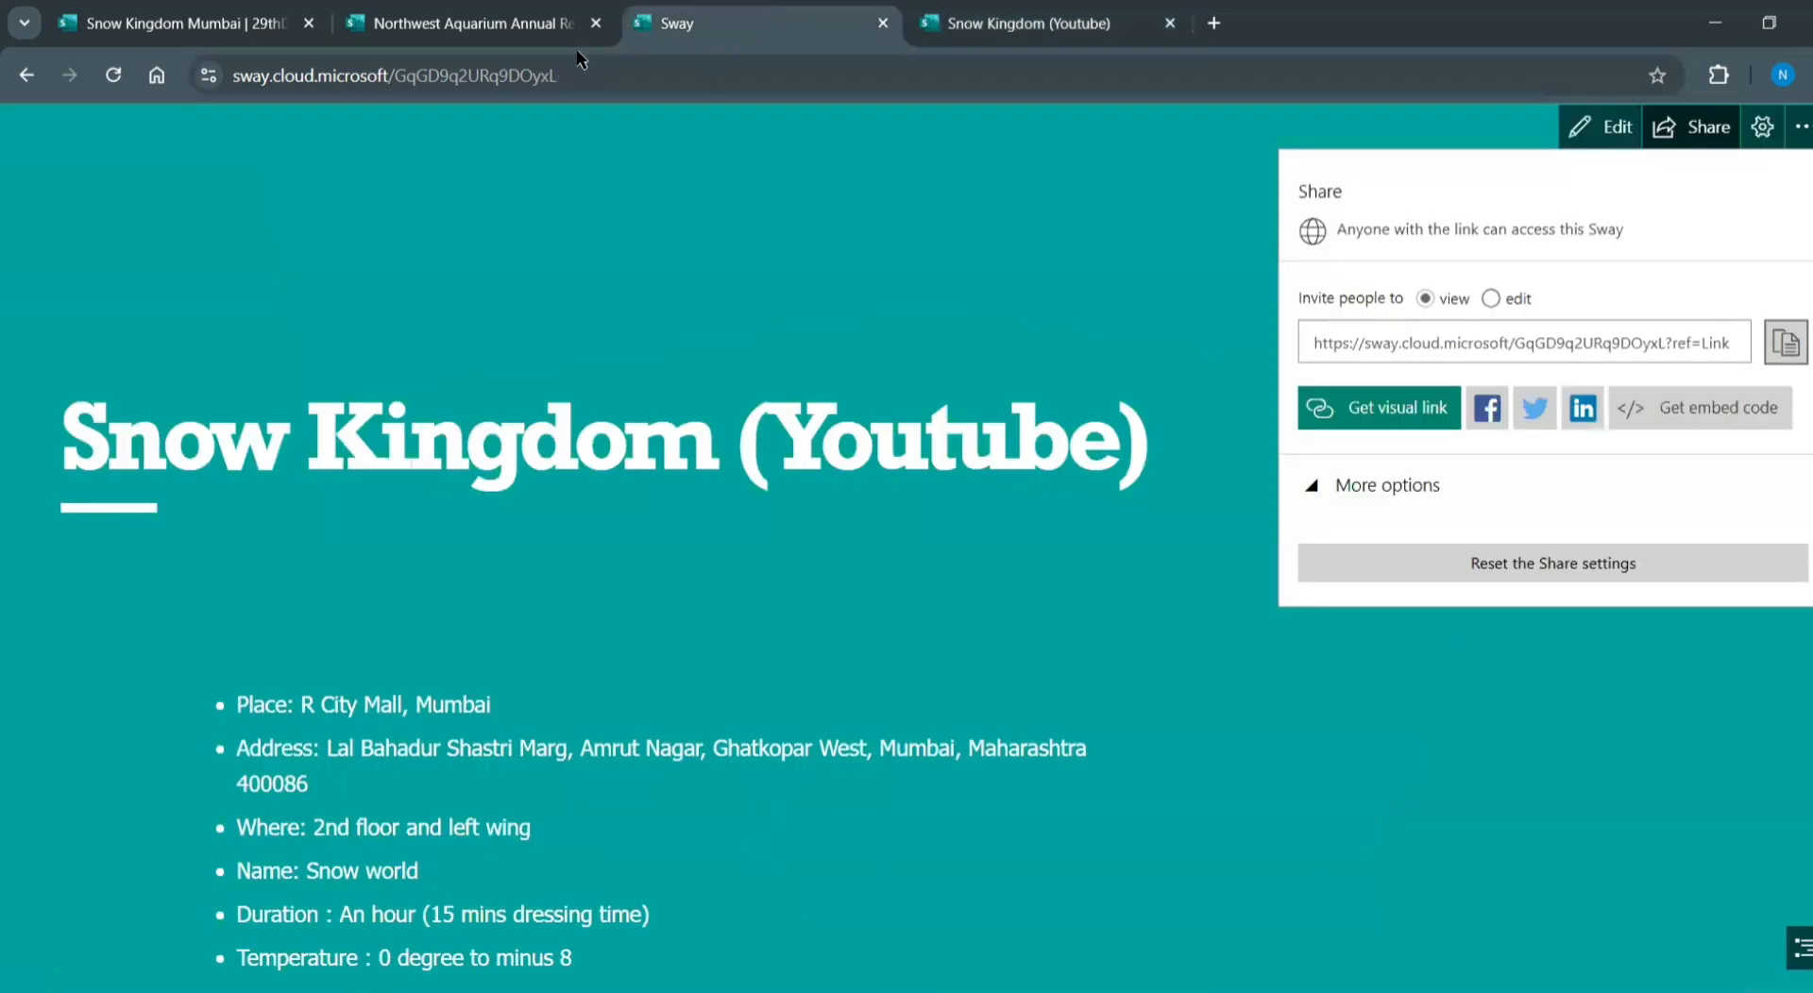
pyautogui.click(1453, 256)
pyautogui.click(1583, 136)
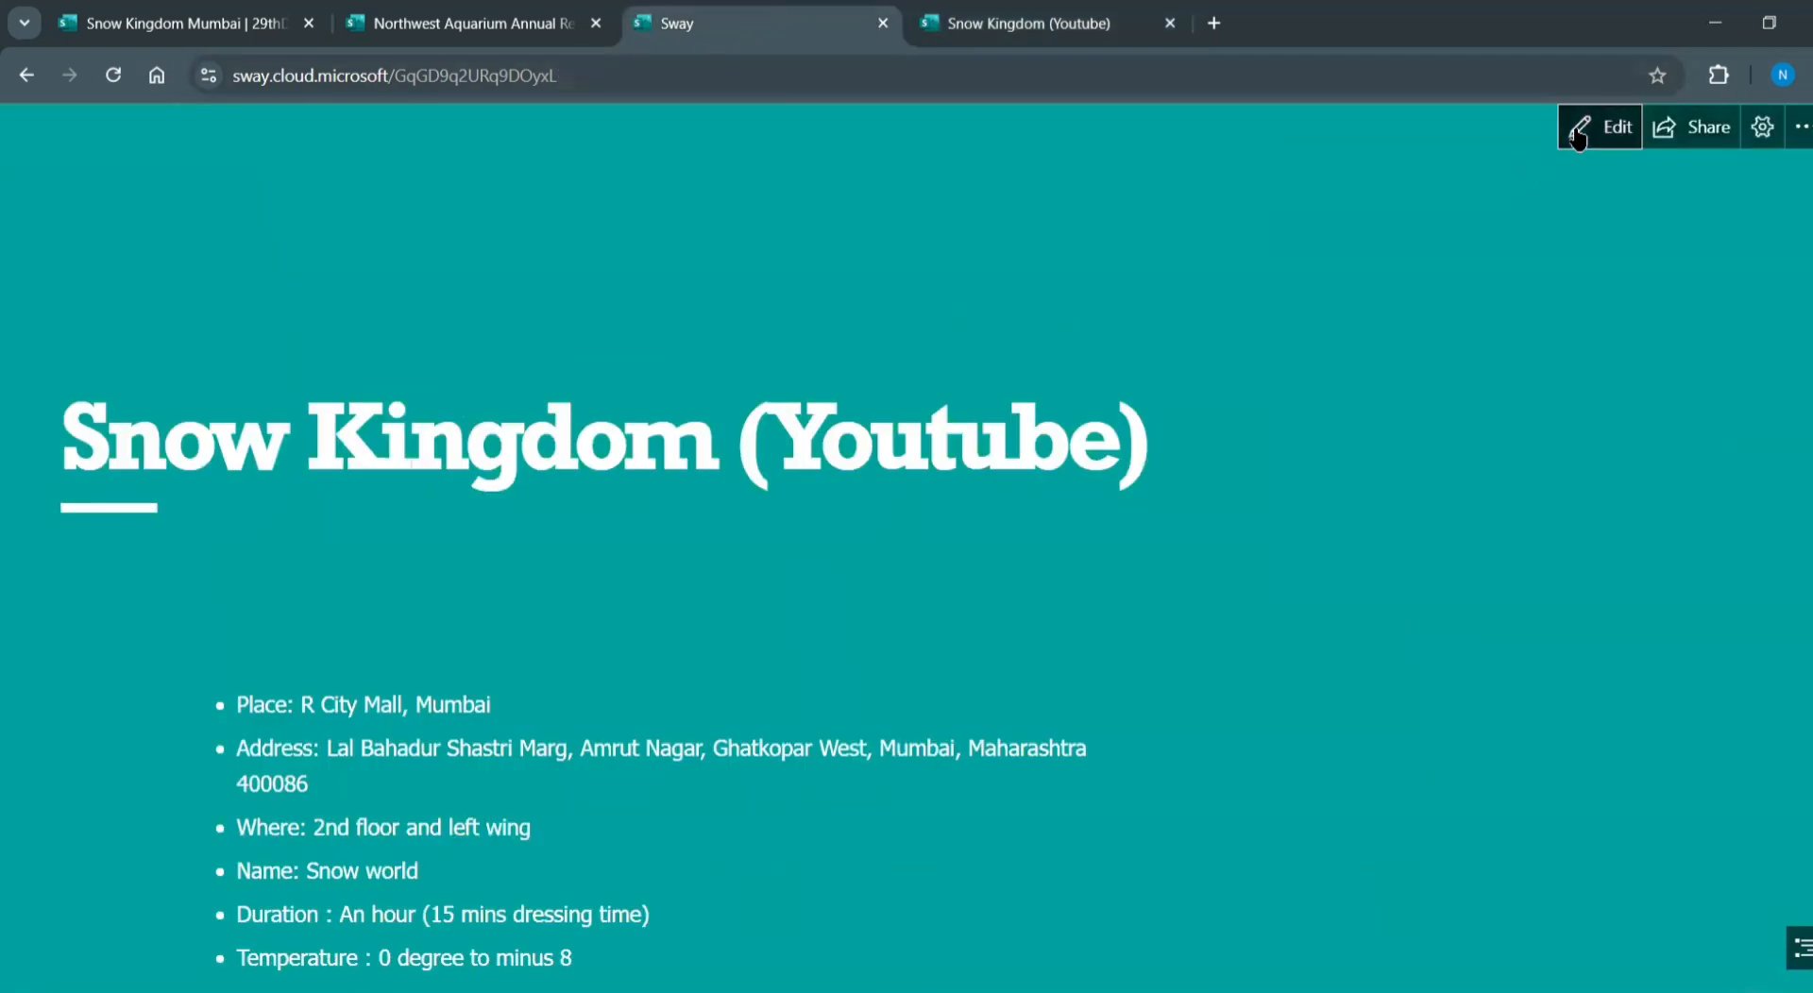
pyautogui.scroll(-3, 1032, 613)
pyautogui.scroll(-10, 1004, 733)
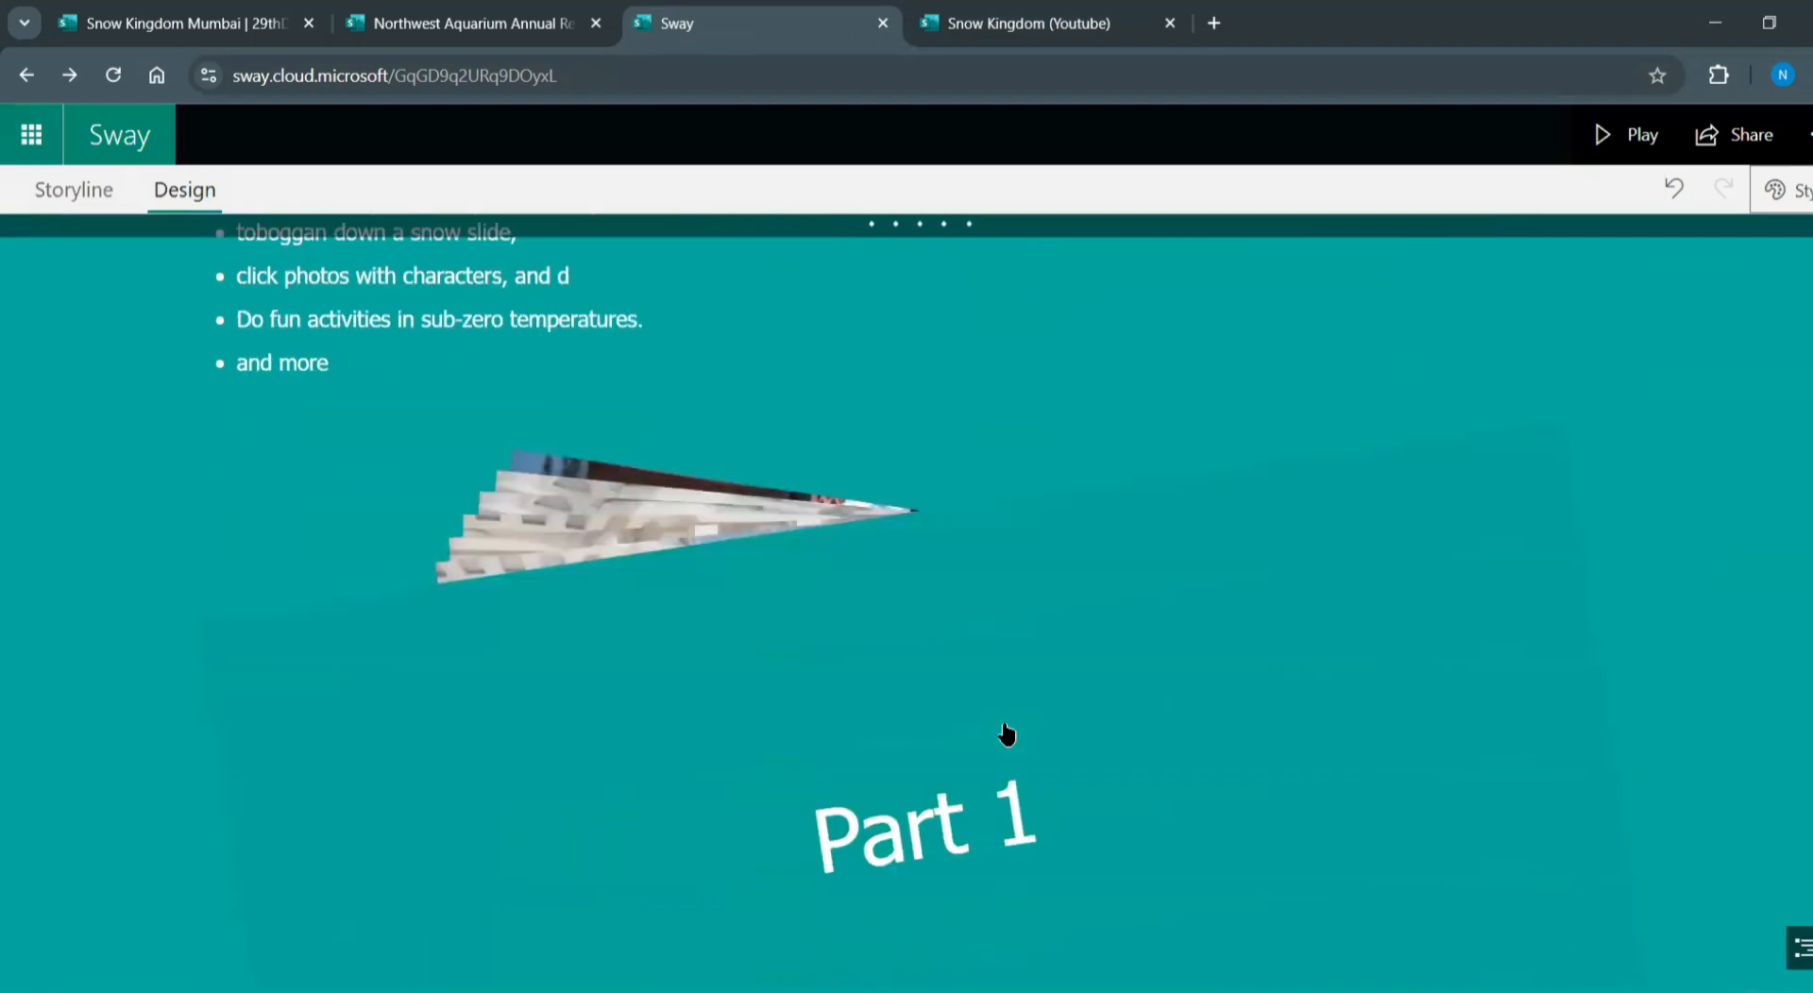
pyautogui.click(79, 190)
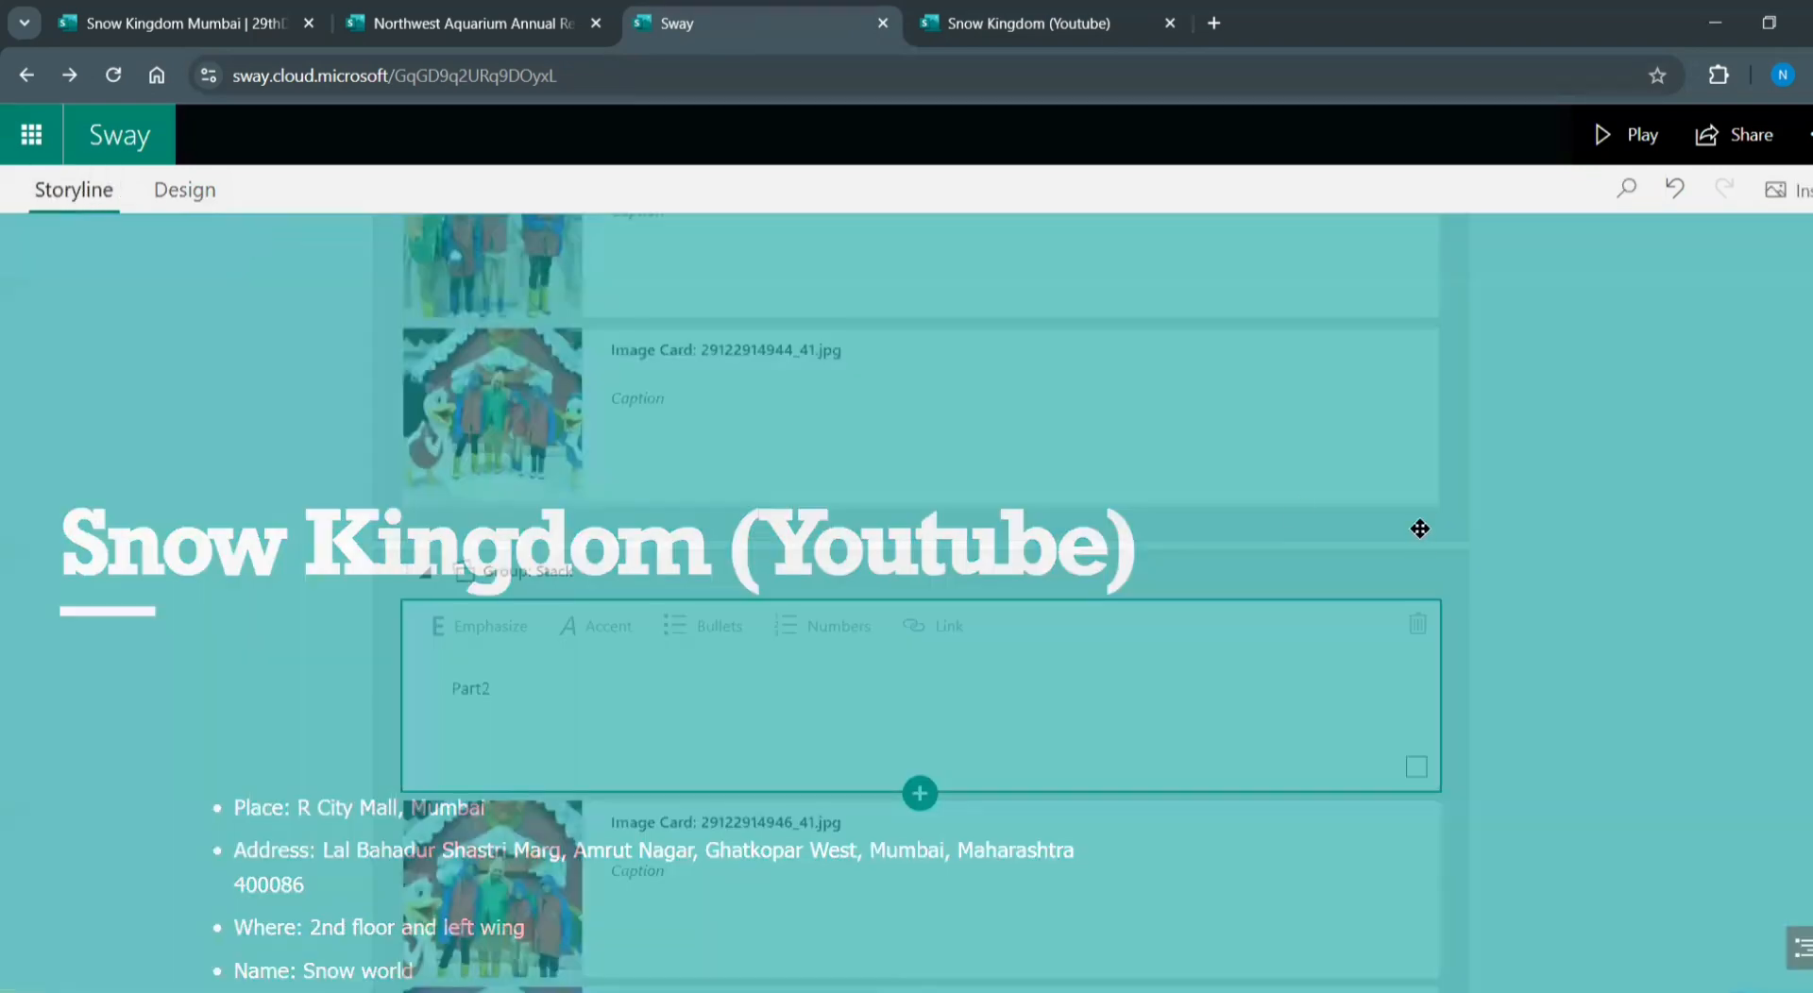
# Mark the entire image as important in the focus points of the first Part2 photo, and view its image details
pyautogui.scroll(-5, 1411, 579)
pyautogui.scroll(5, 1412, 579)
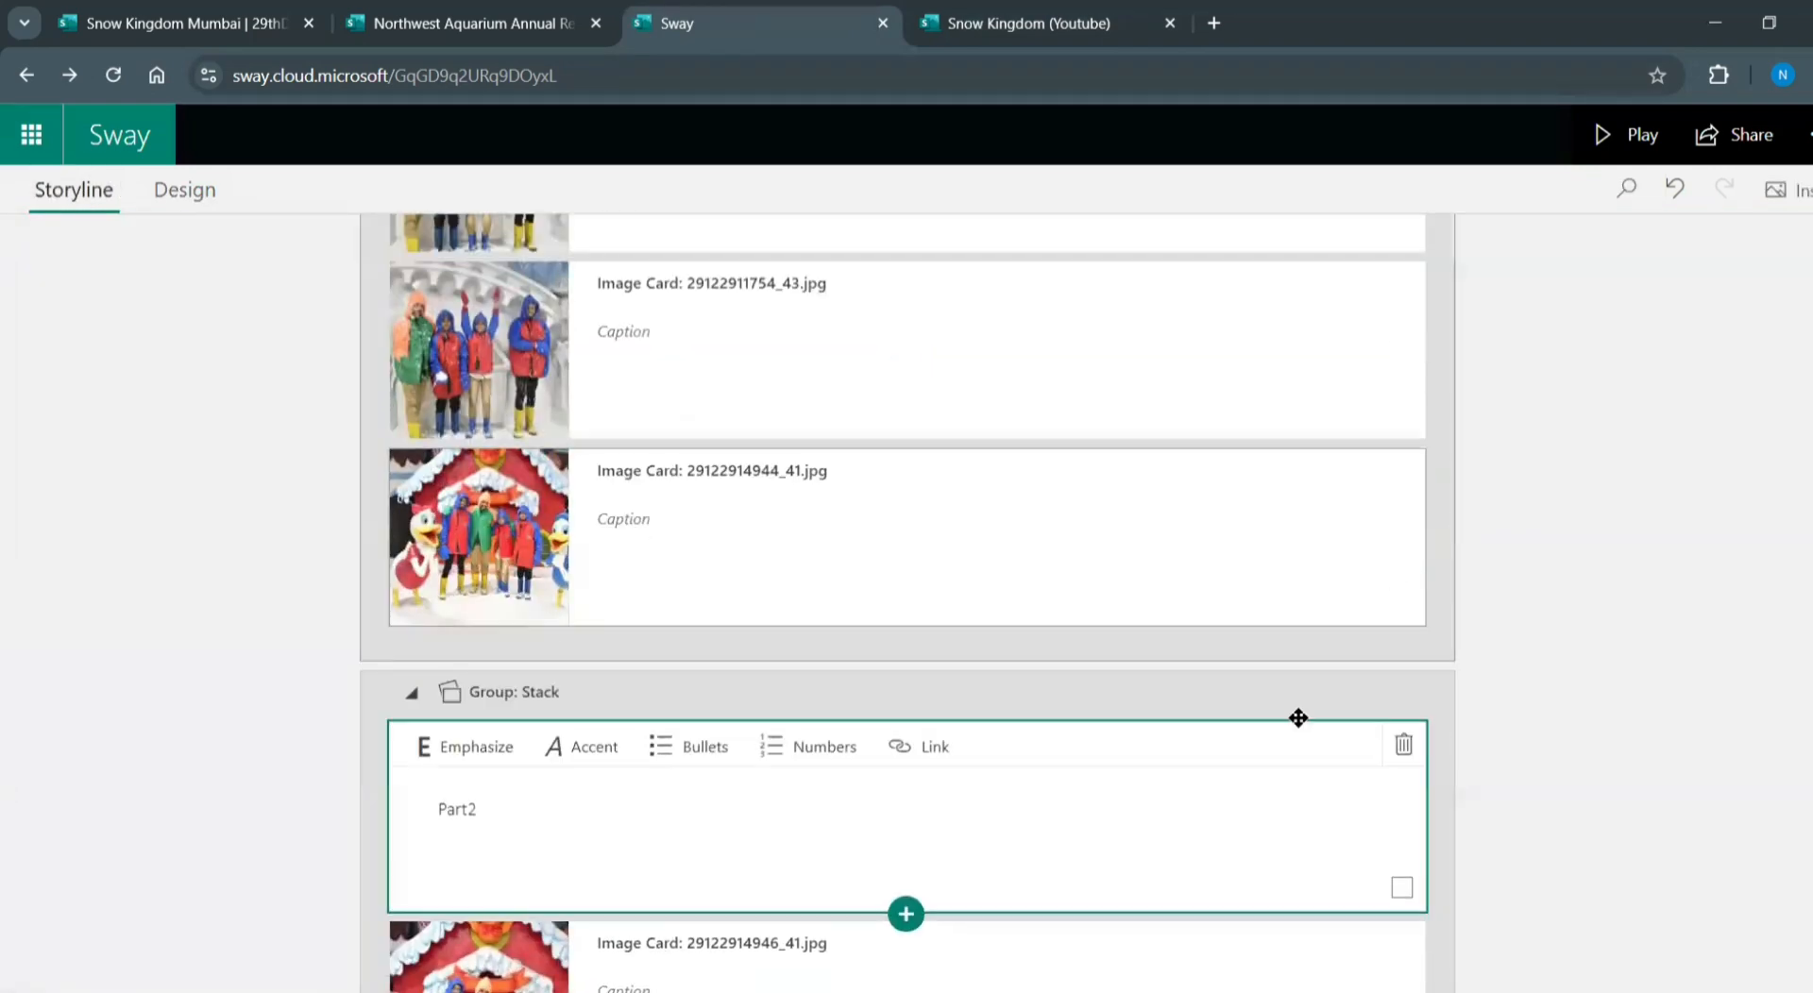
pyautogui.scroll(-3, 1294, 793)
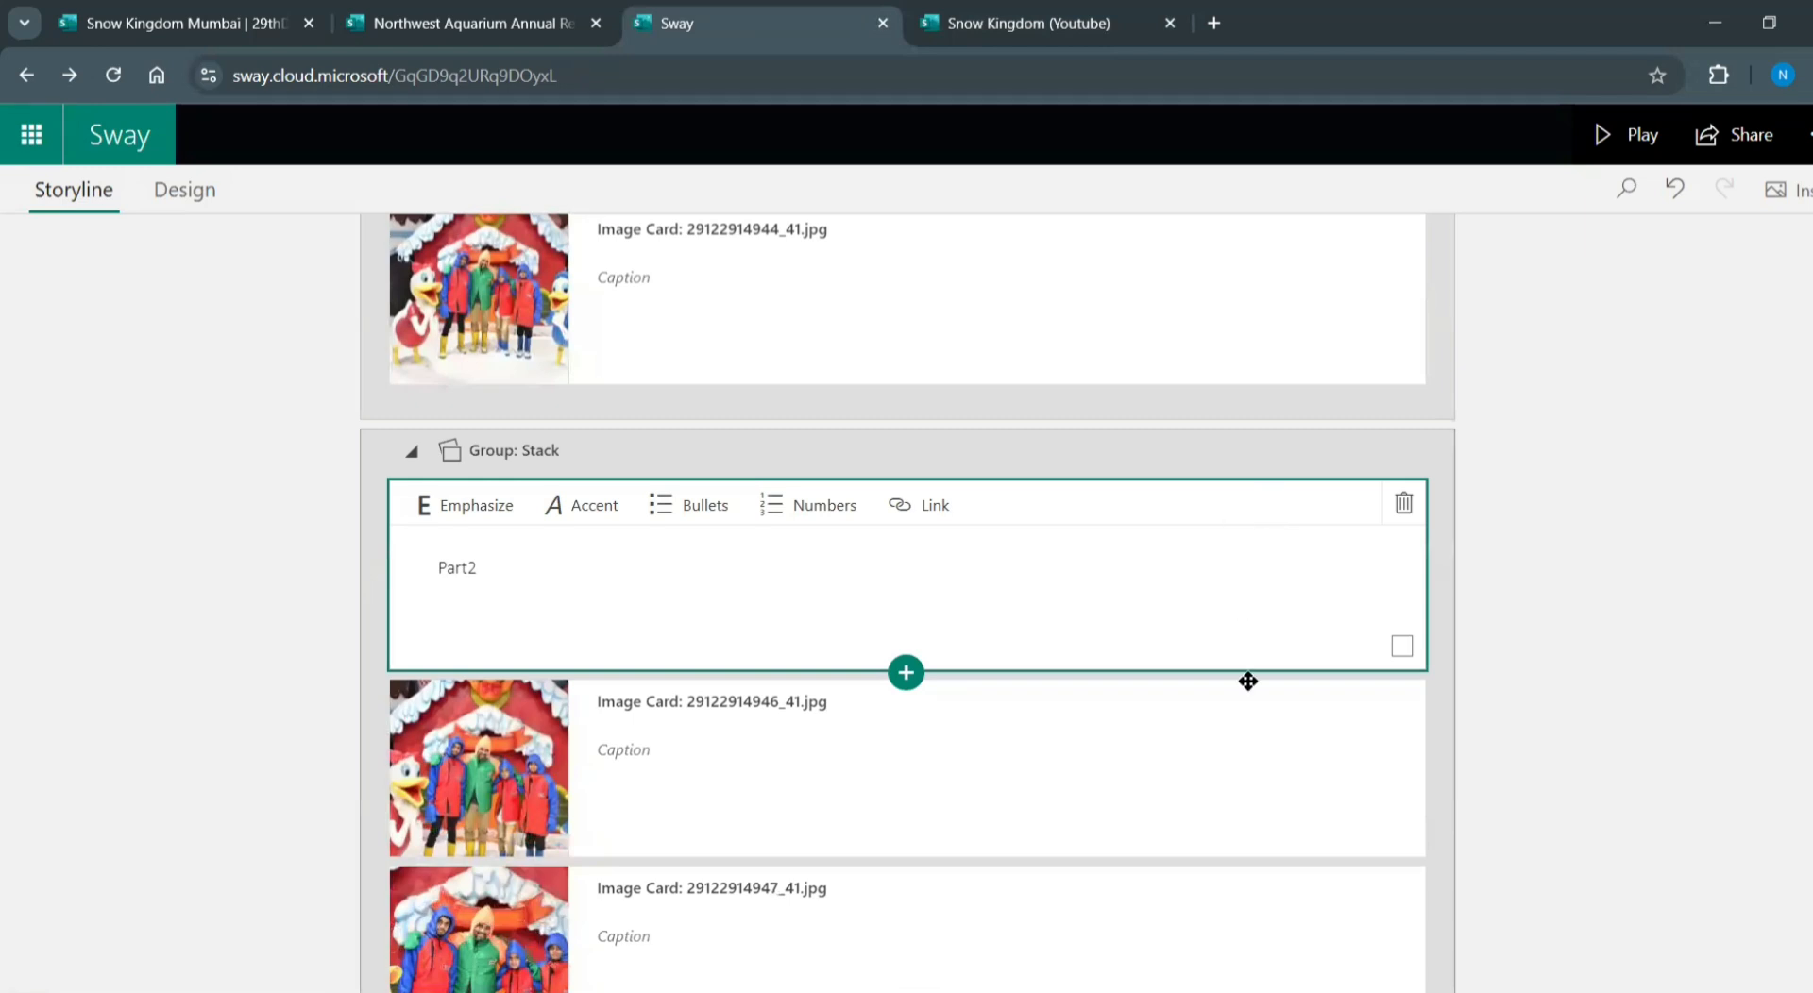
pyautogui.click(1247, 745)
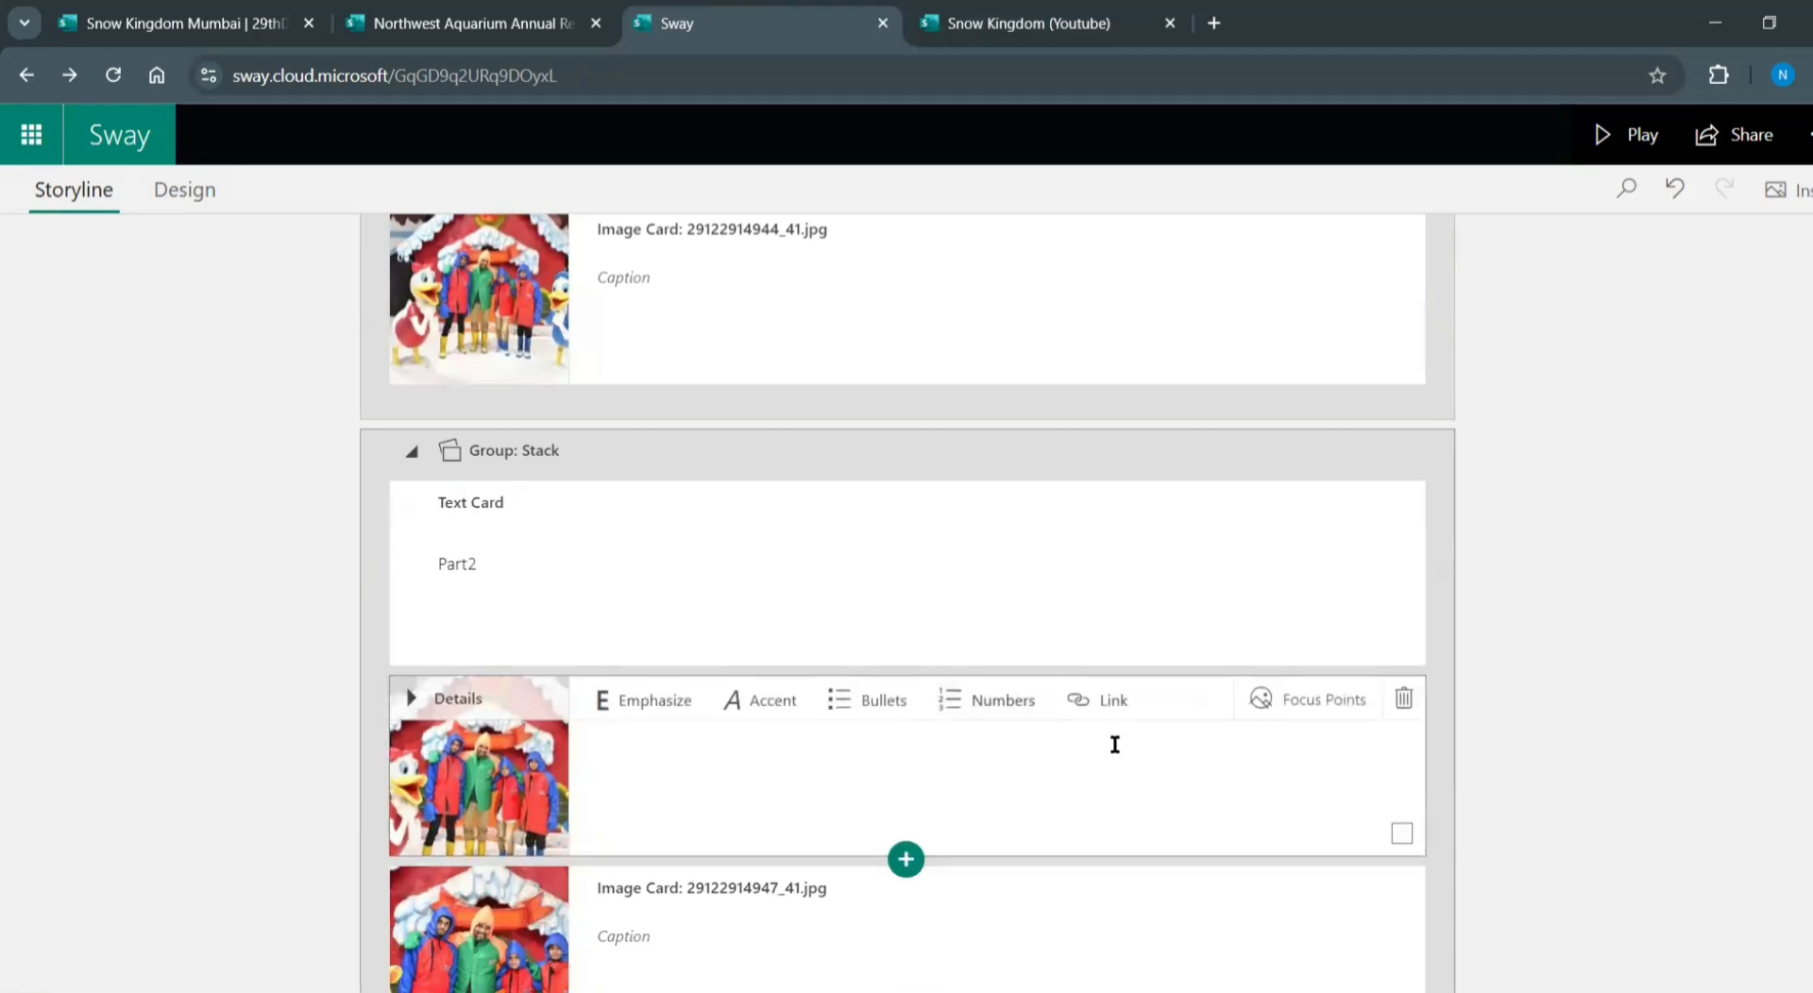
pyautogui.click(1307, 701)
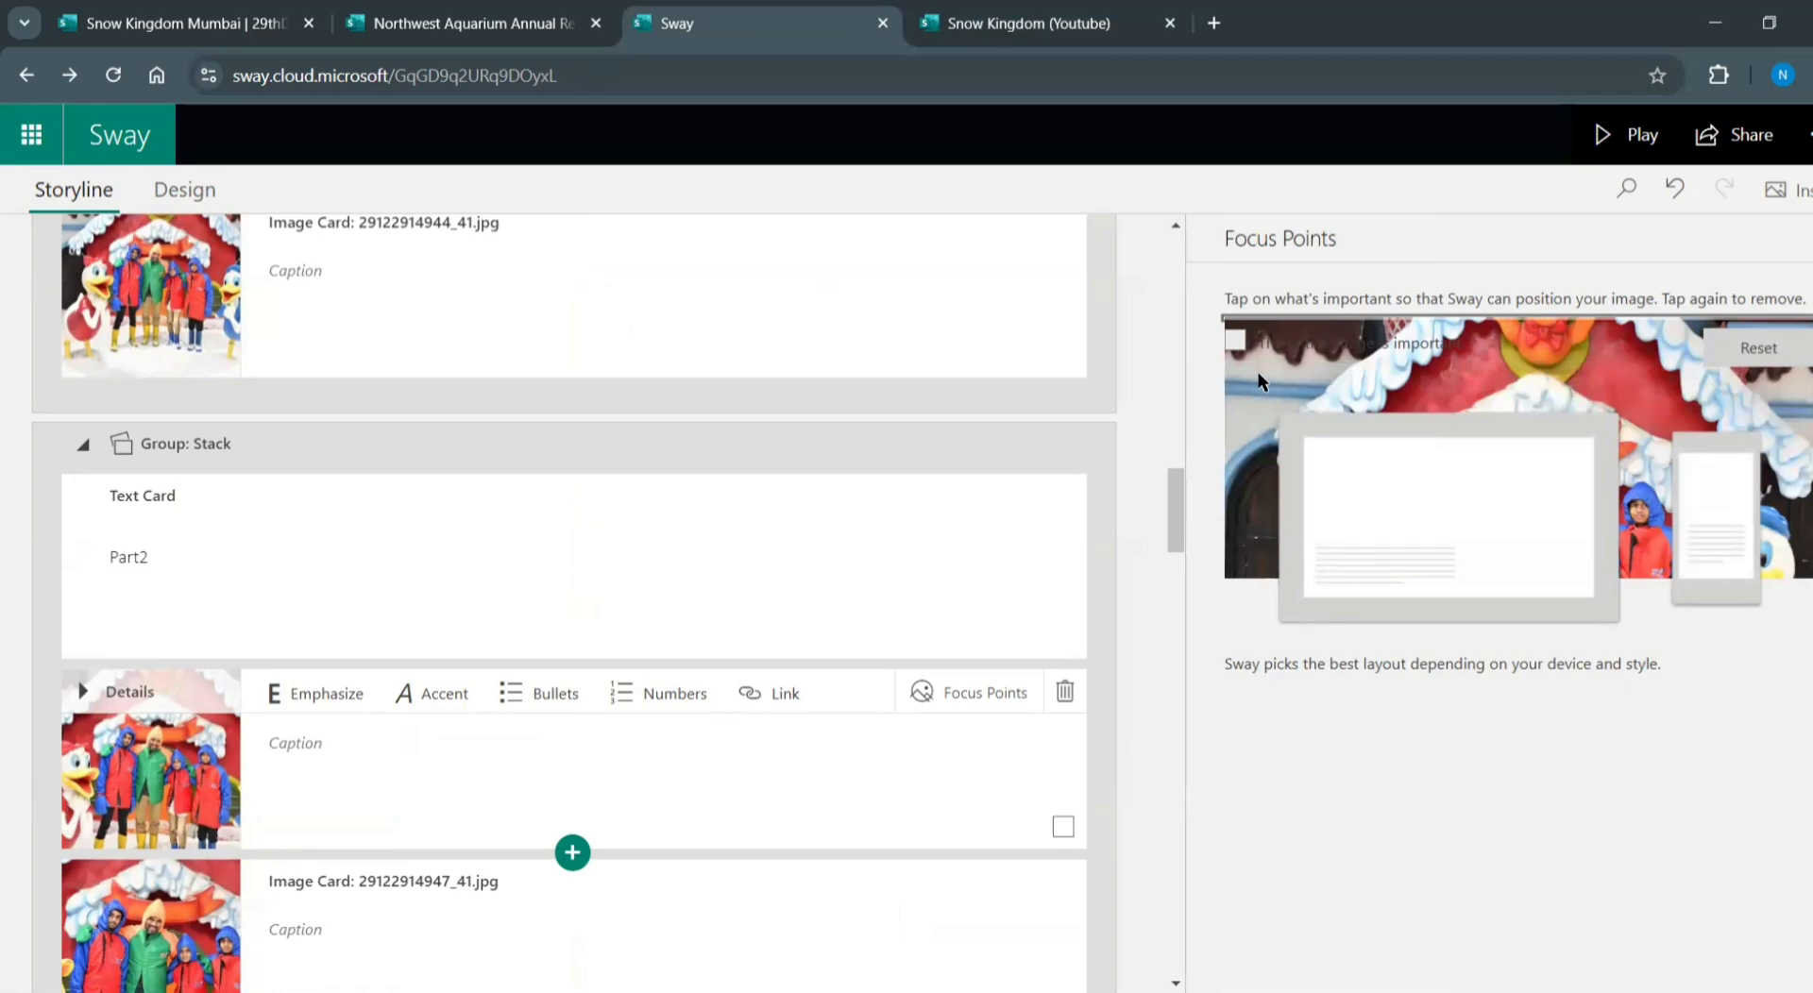
pyautogui.click(1239, 655)
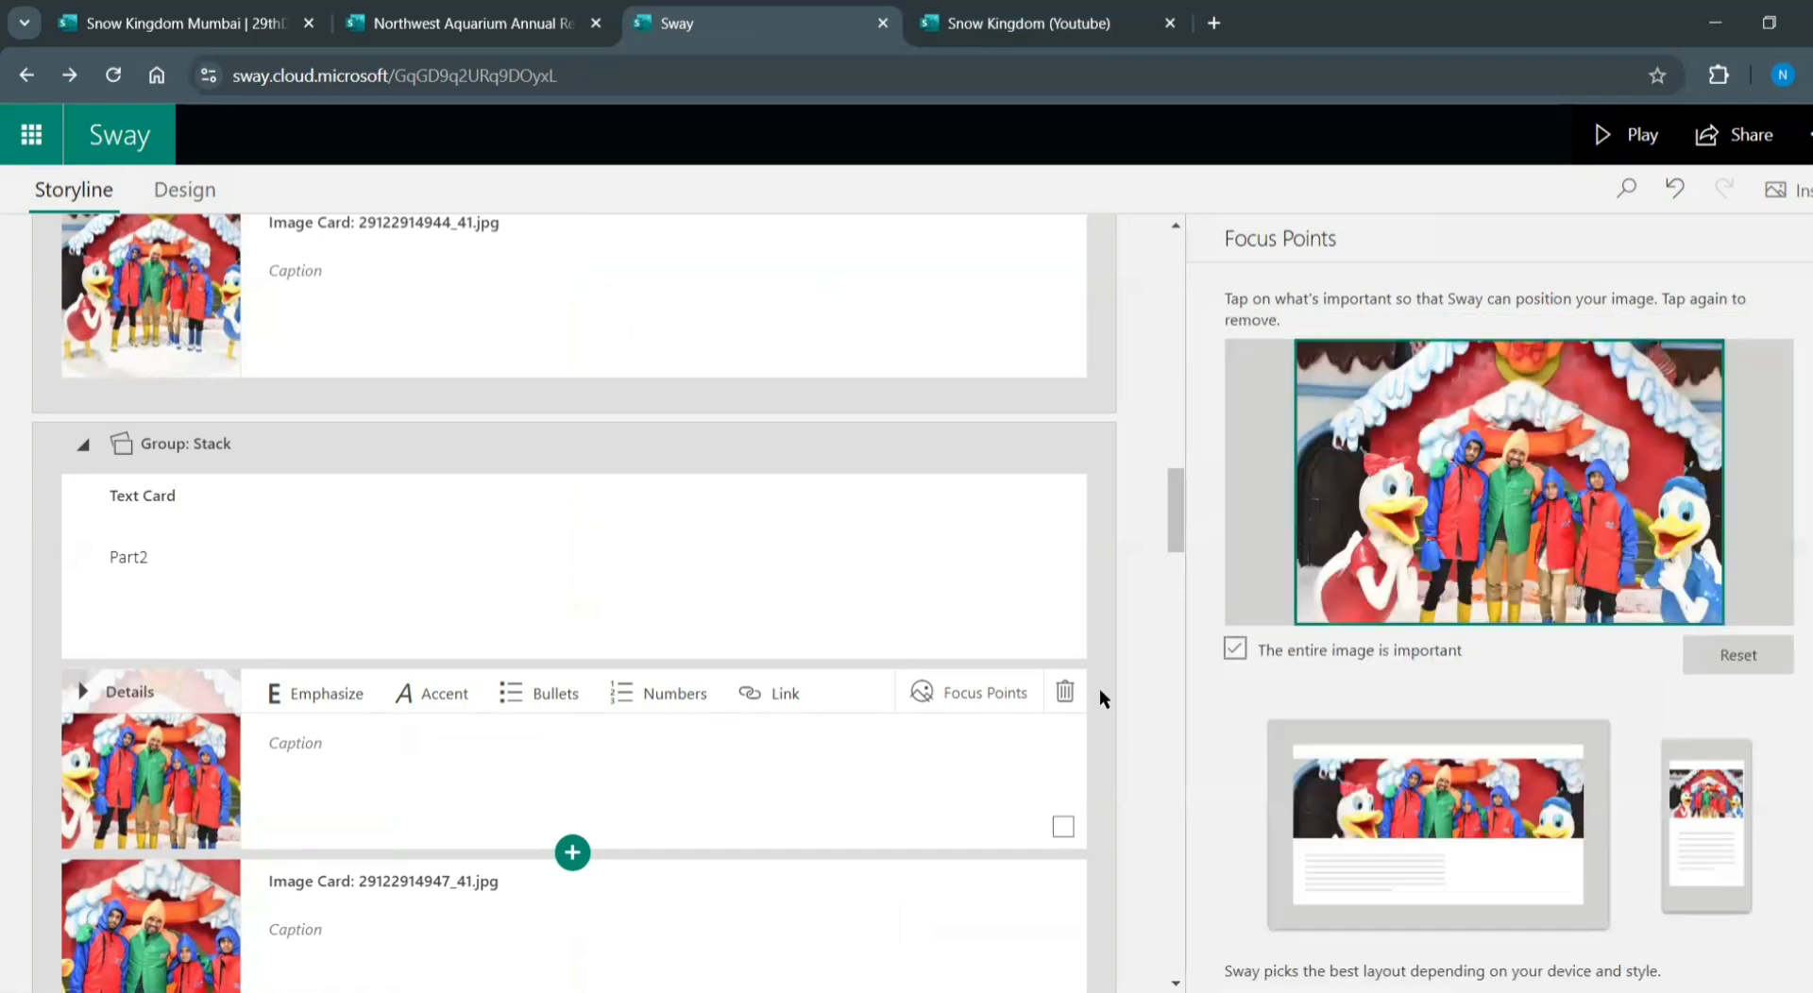
pyautogui.click(1810, 238)
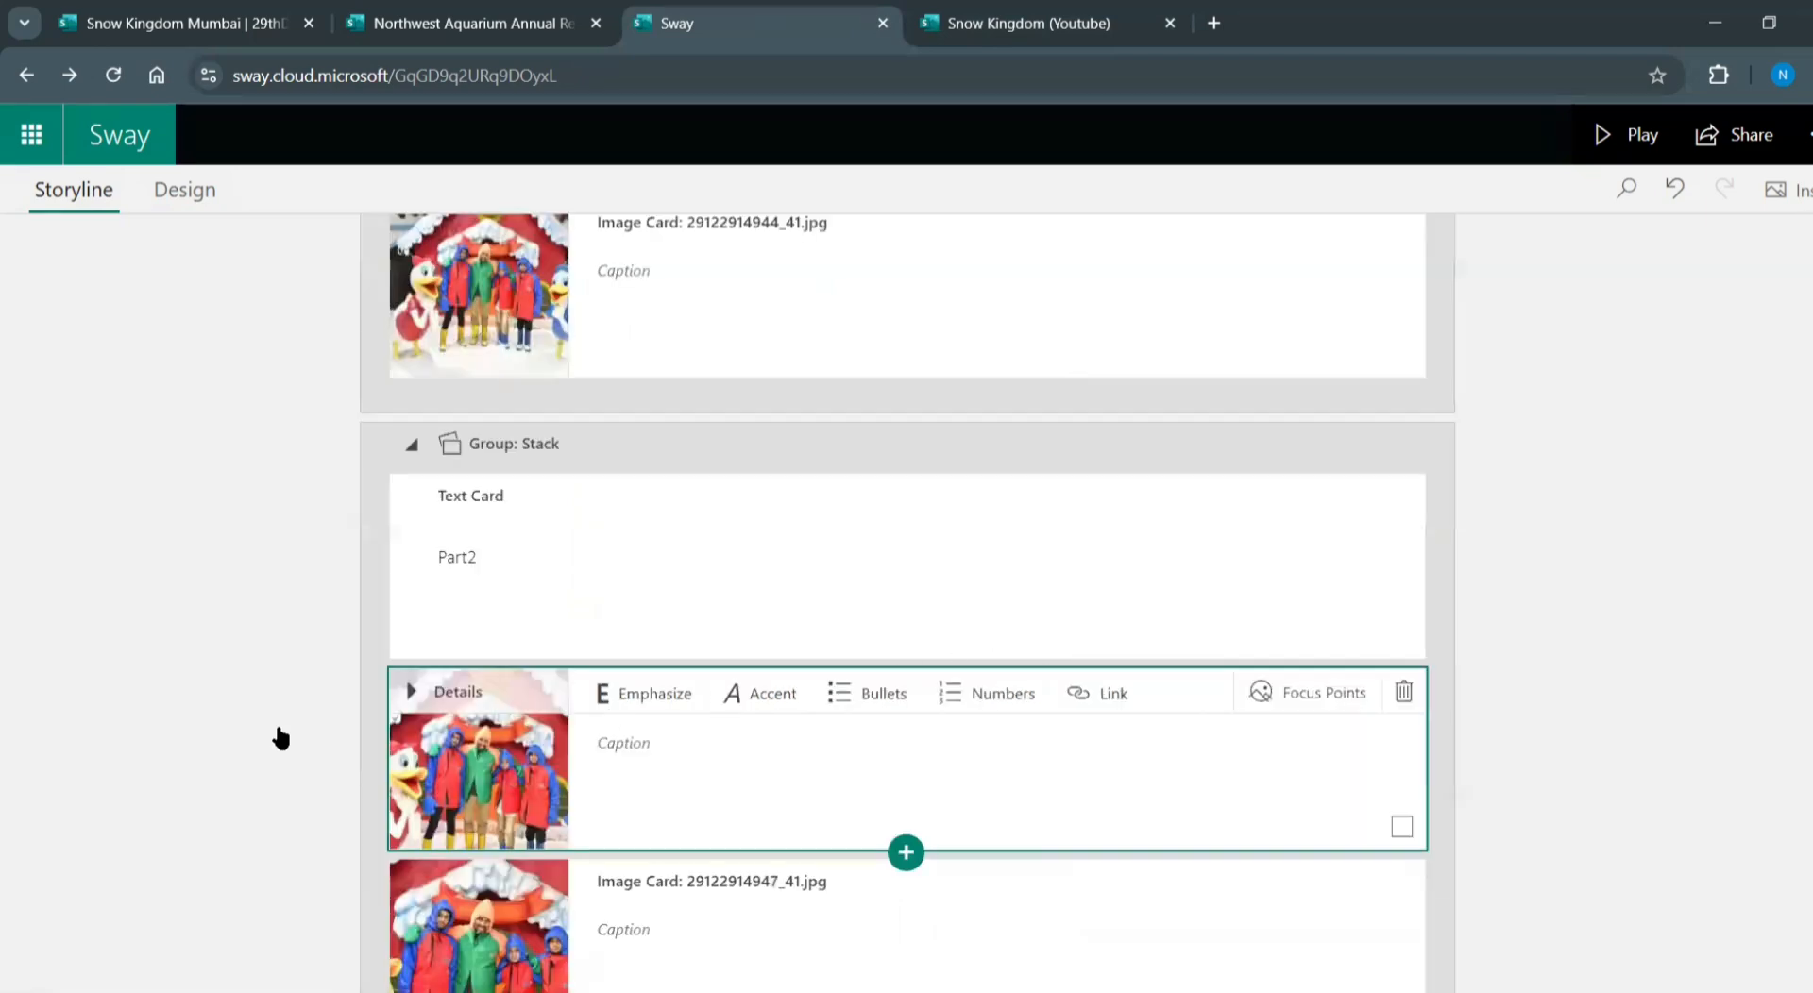
pyautogui.click(414, 694)
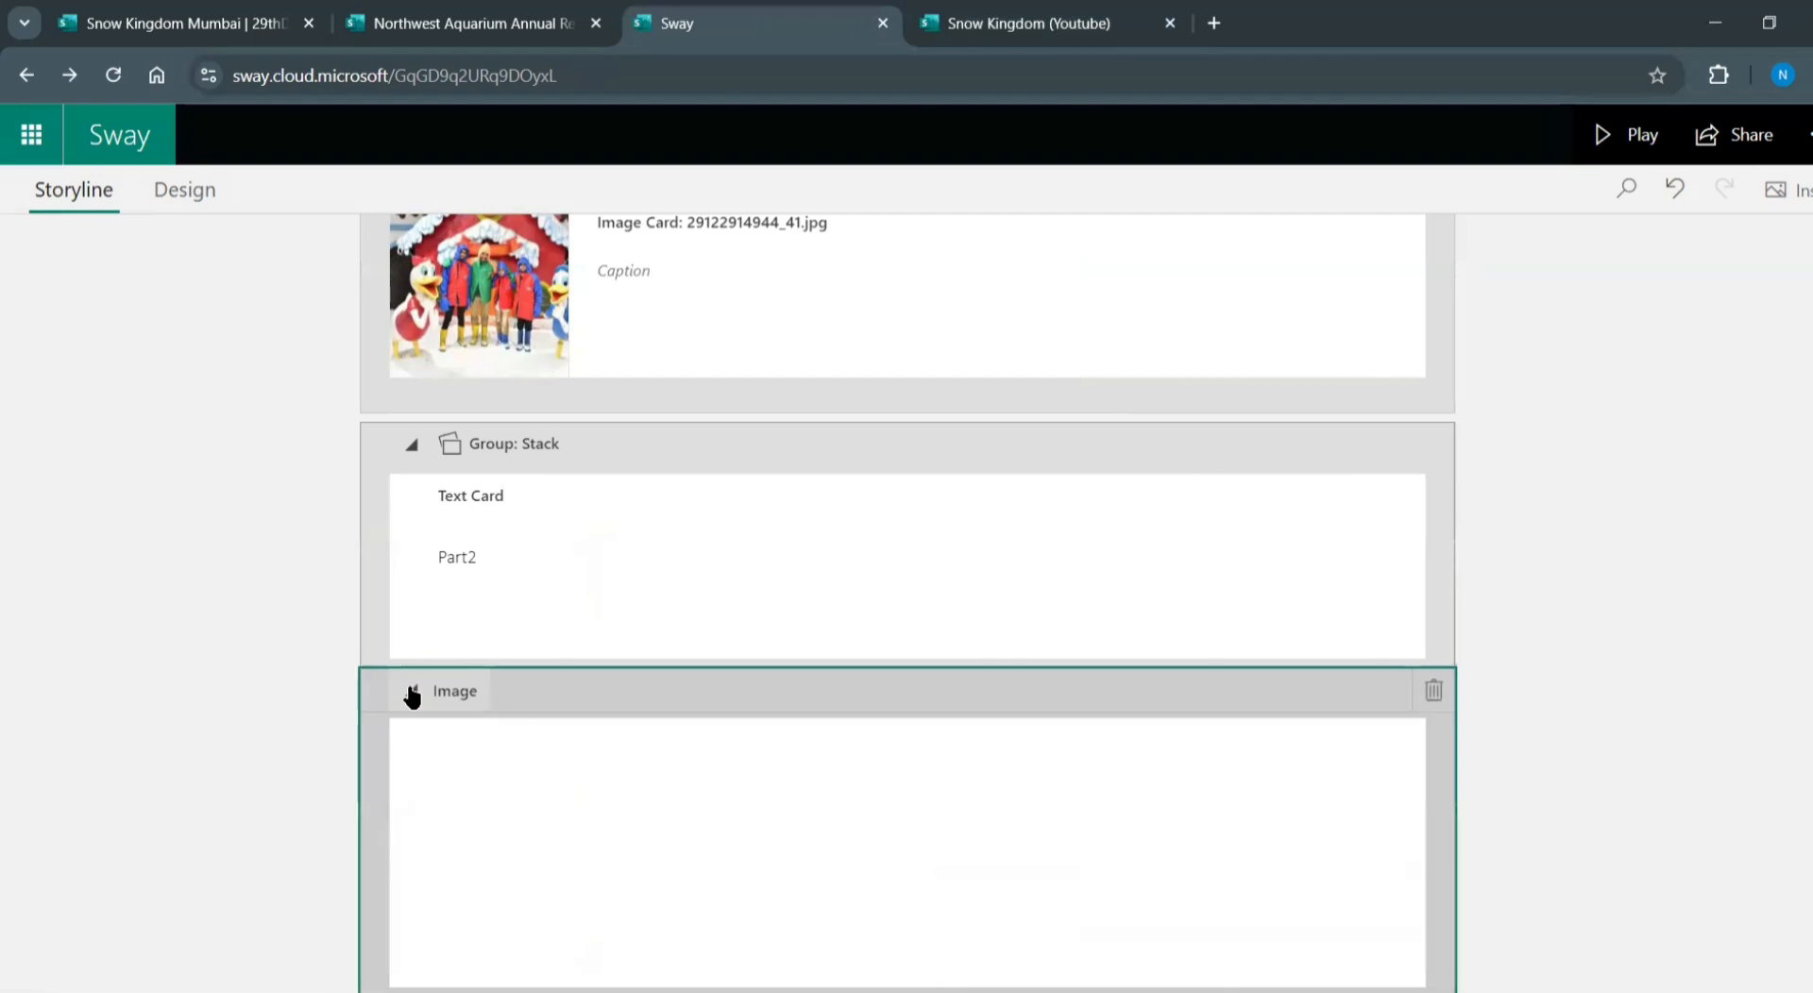
pyautogui.click(411, 694)
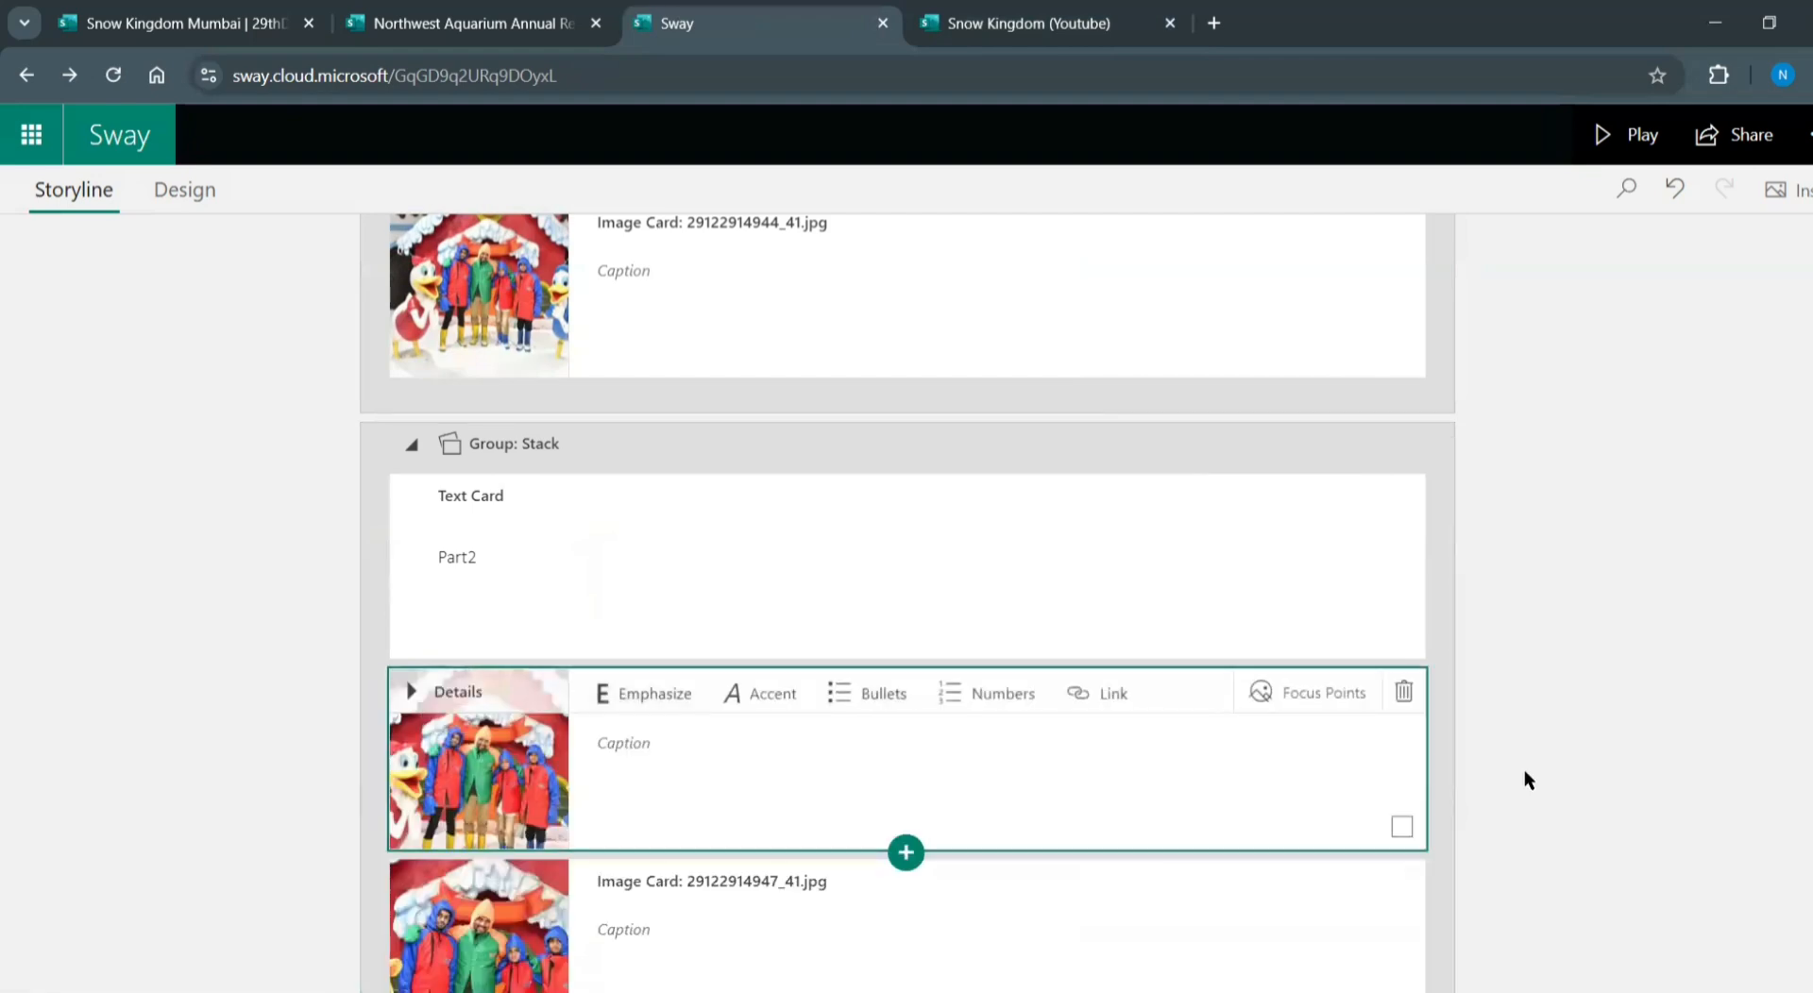
# Select the whole Part2 Stack group, view its group types and set the group to the strongest emphasis level
pyautogui.scroll(-10, 1520, 775)
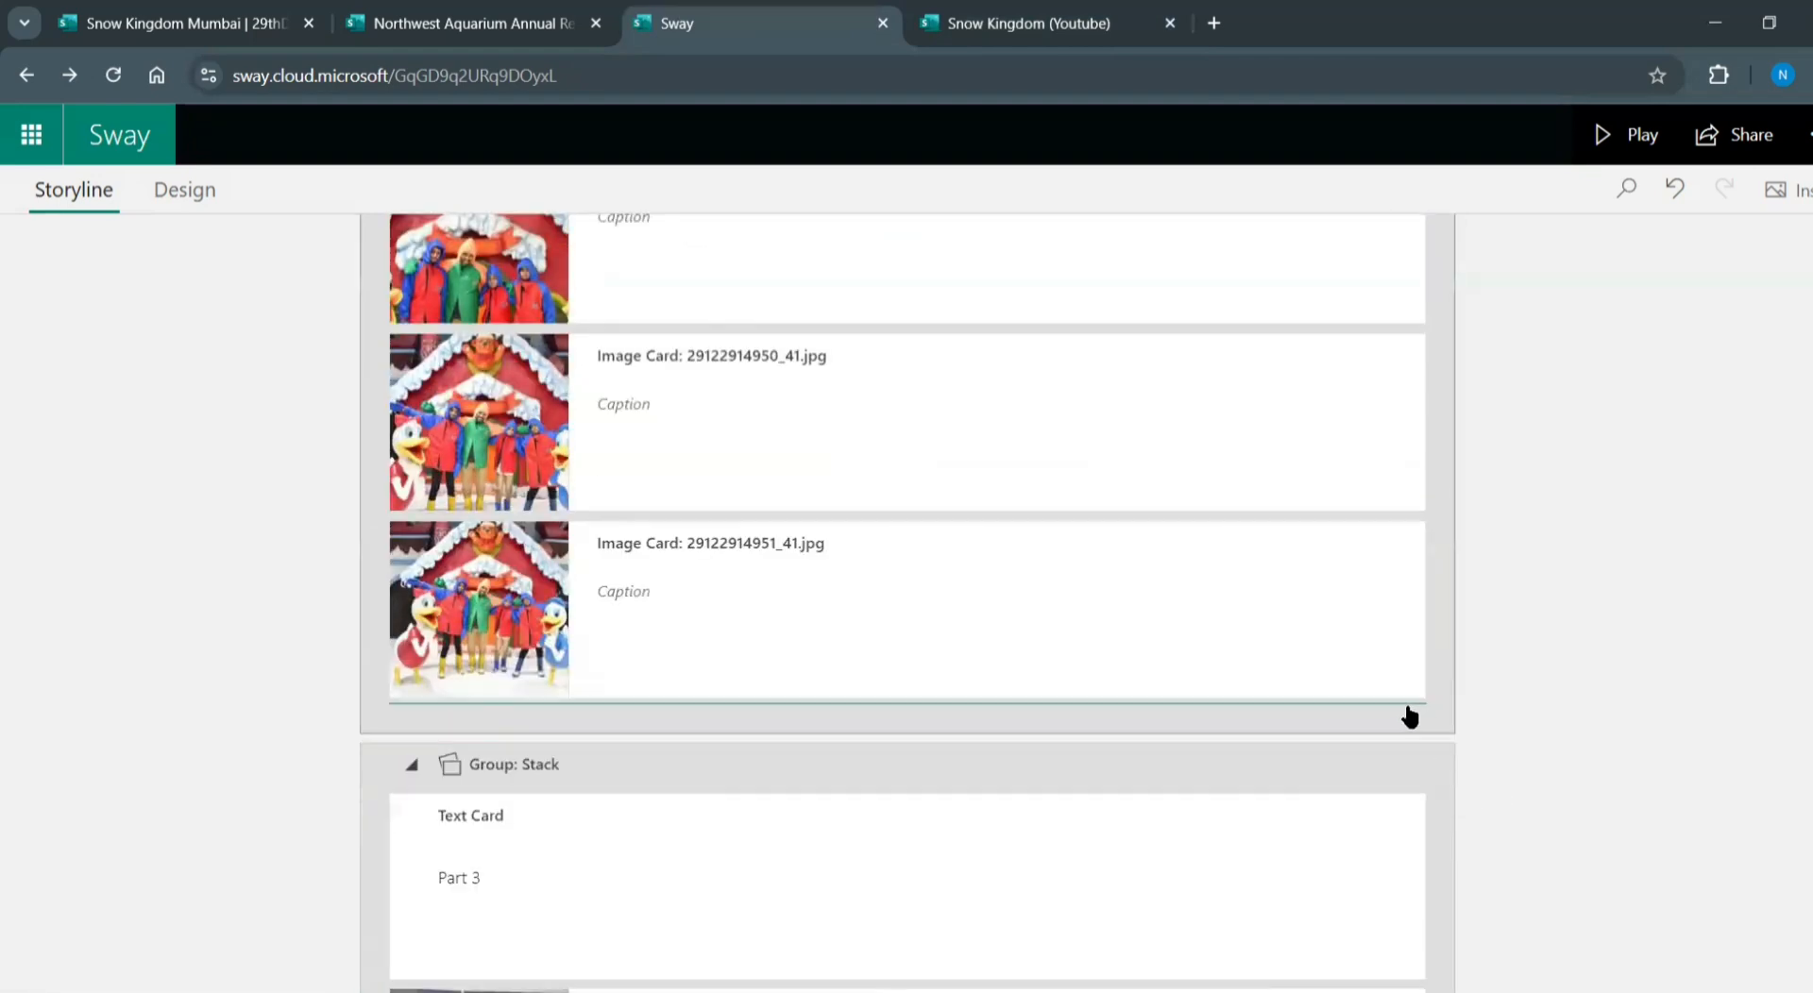
pyautogui.click(1360, 681)
pyautogui.click(1402, 676)
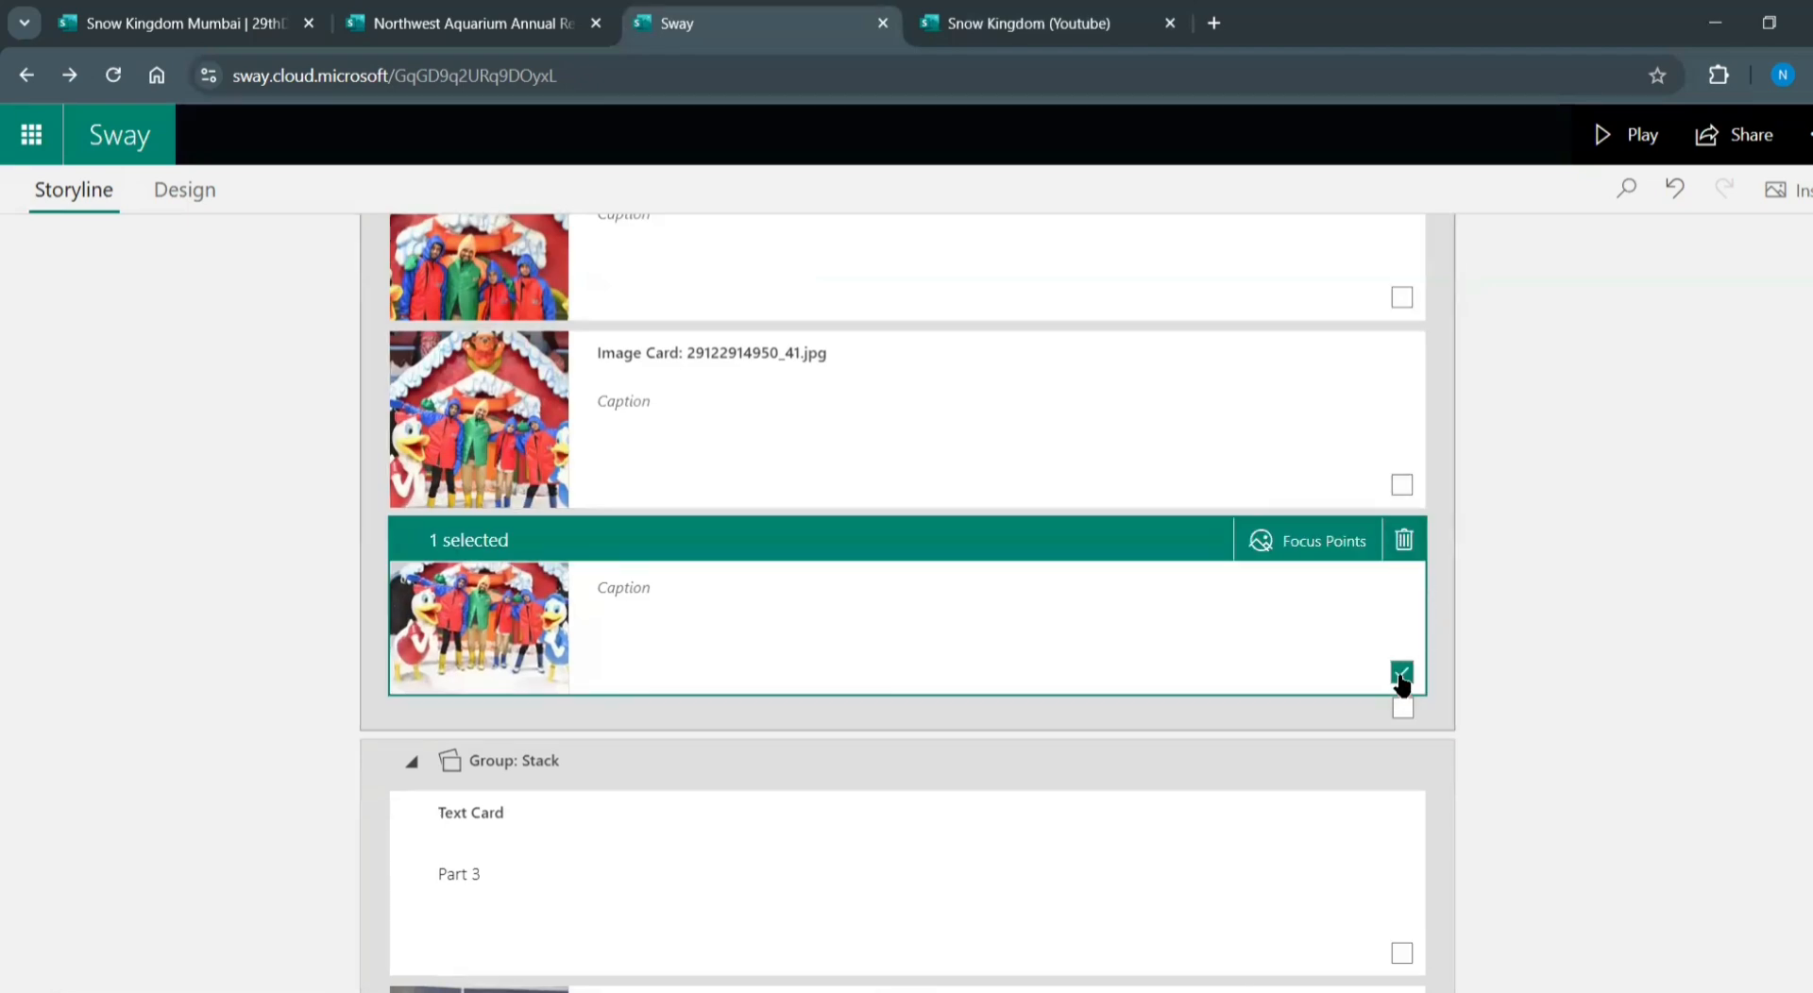
pyautogui.click(1407, 714)
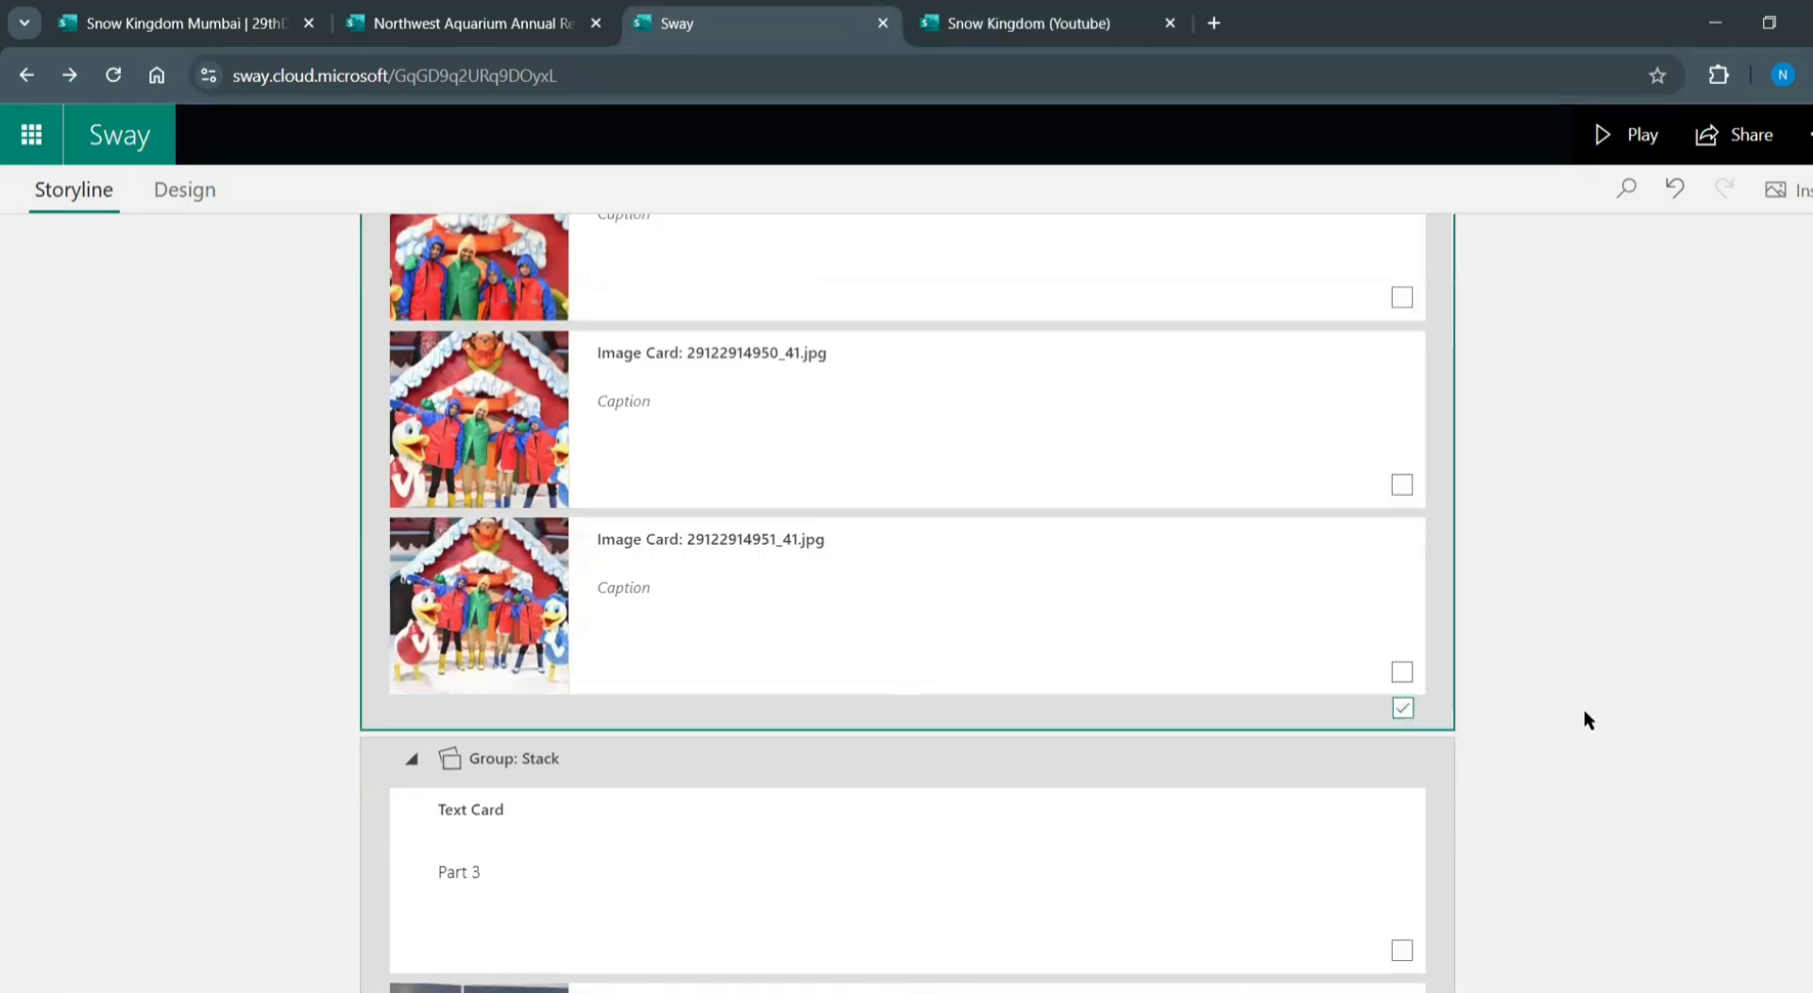
pyautogui.scroll(10, 1501, 678)
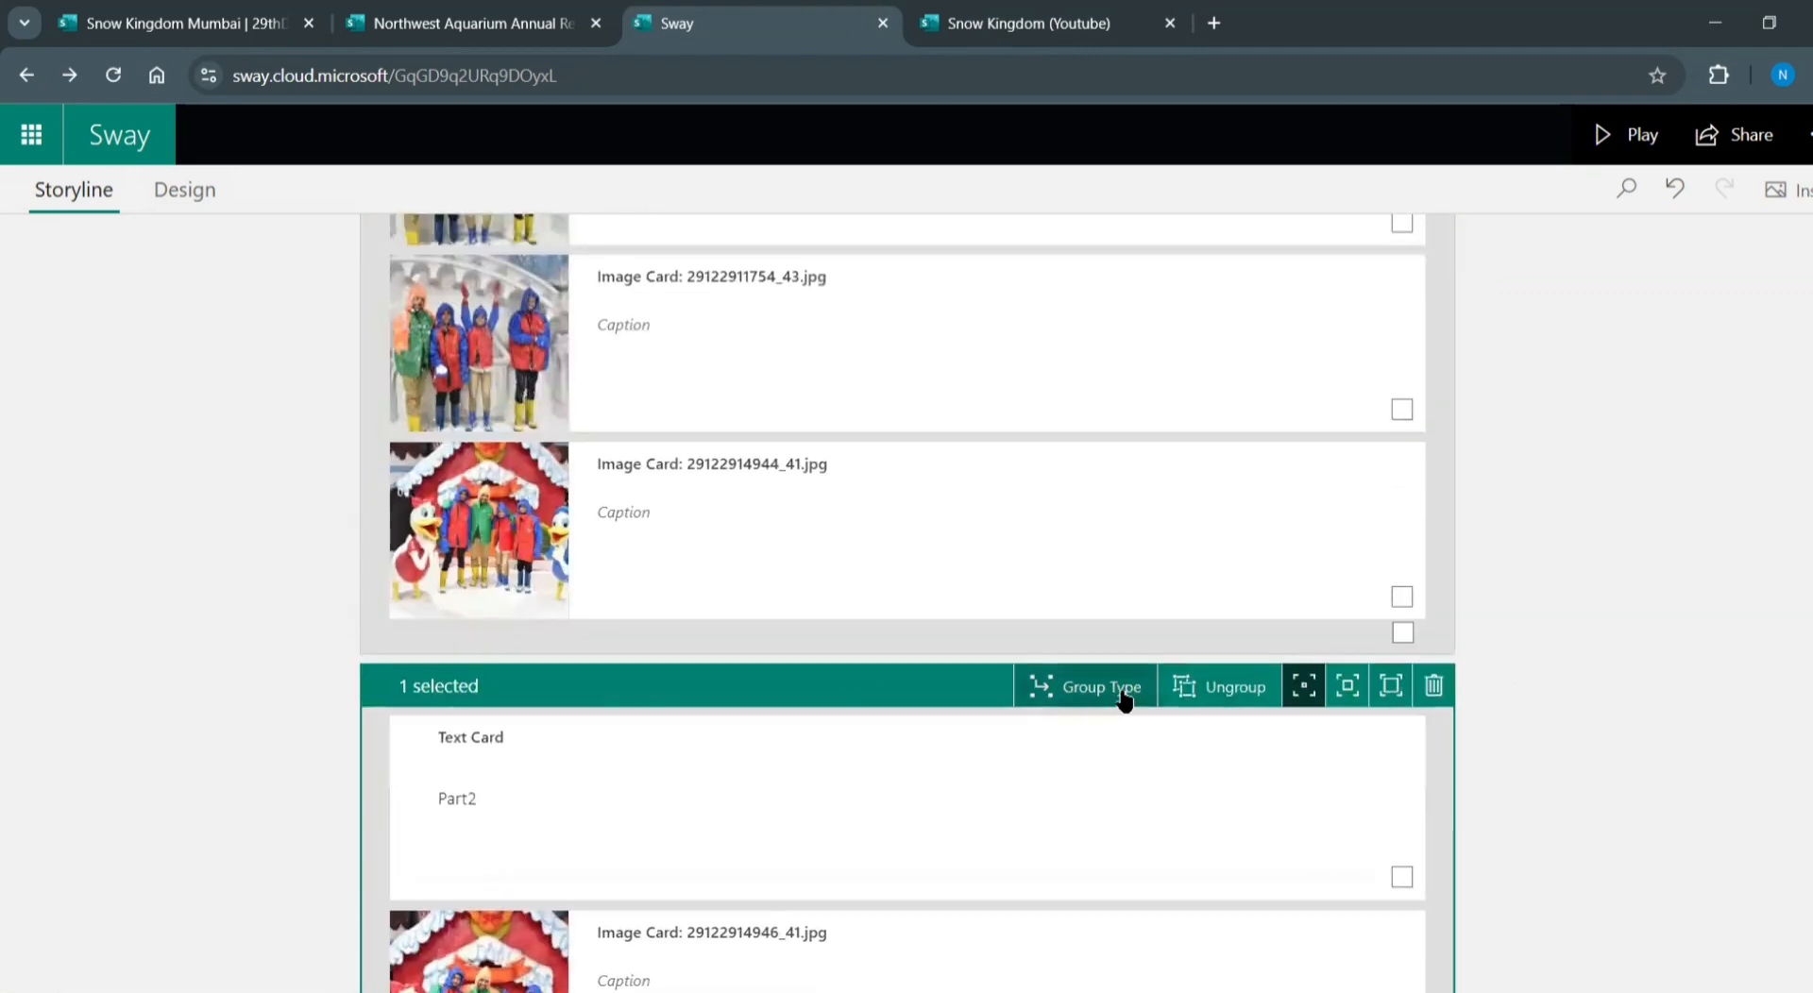
pyautogui.click(1106, 687)
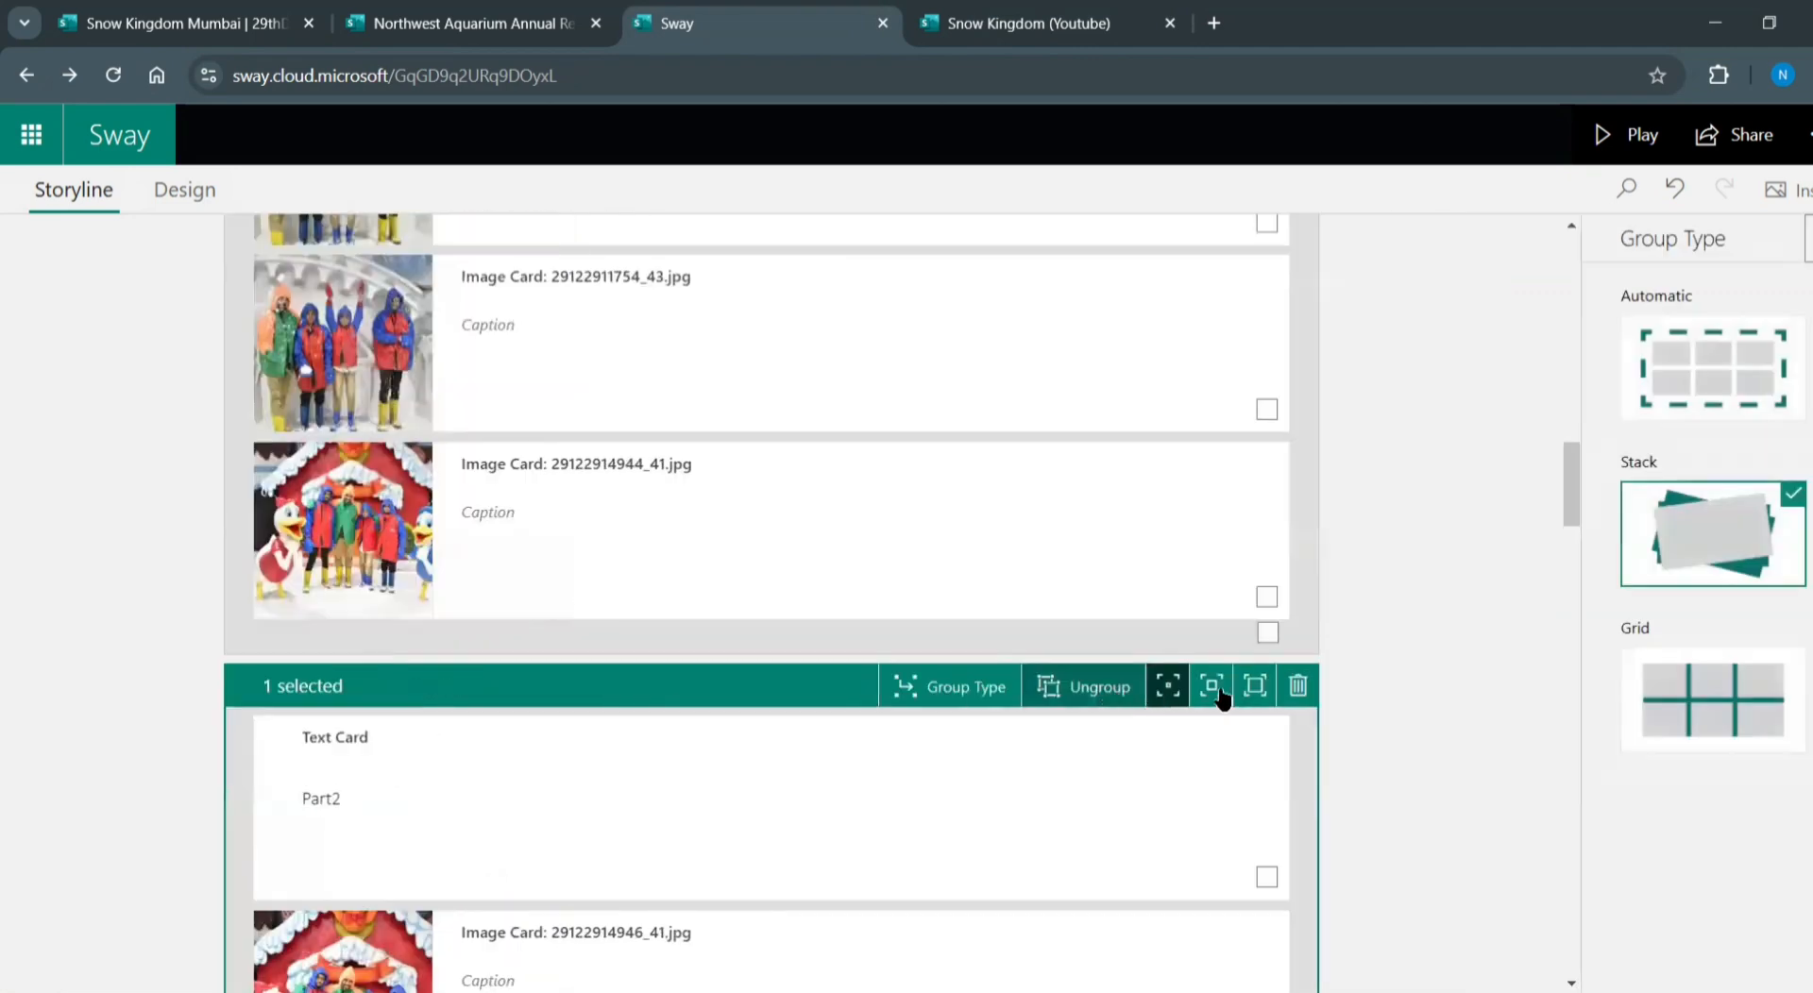
pyautogui.click(1261, 688)
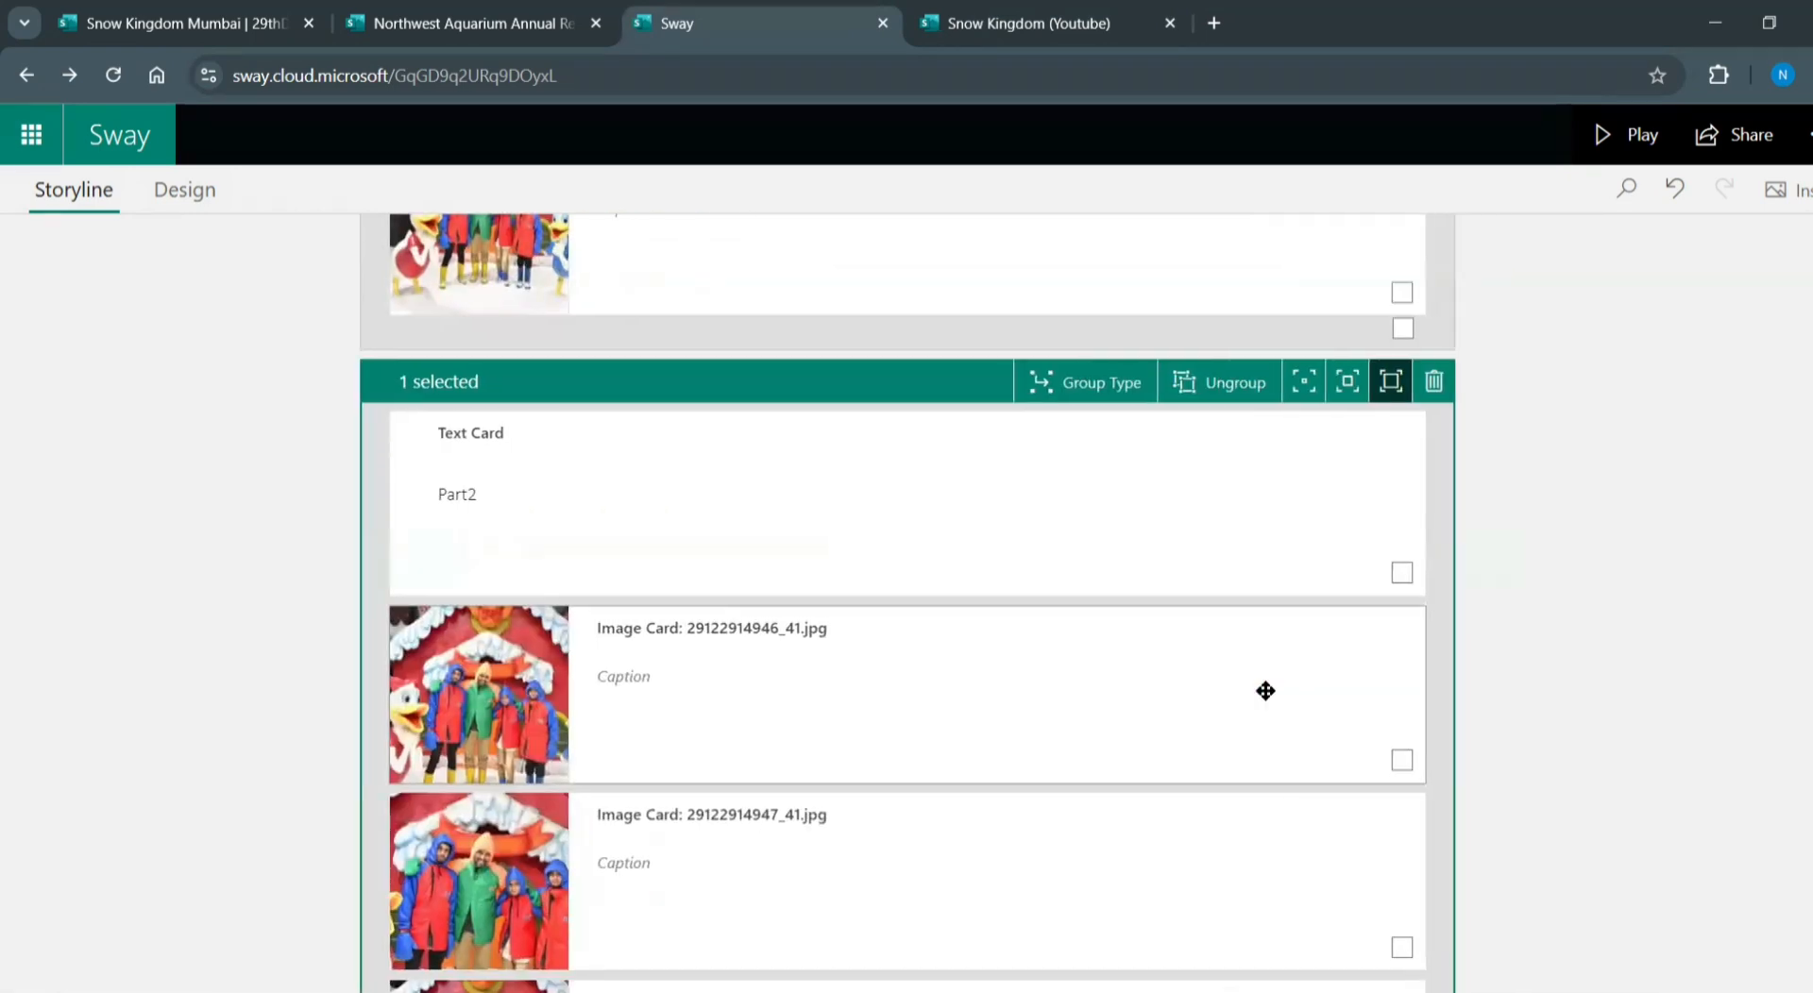
# Collapse the Part 3 Stack group and expand it again
pyautogui.scroll(-10, 1259, 696)
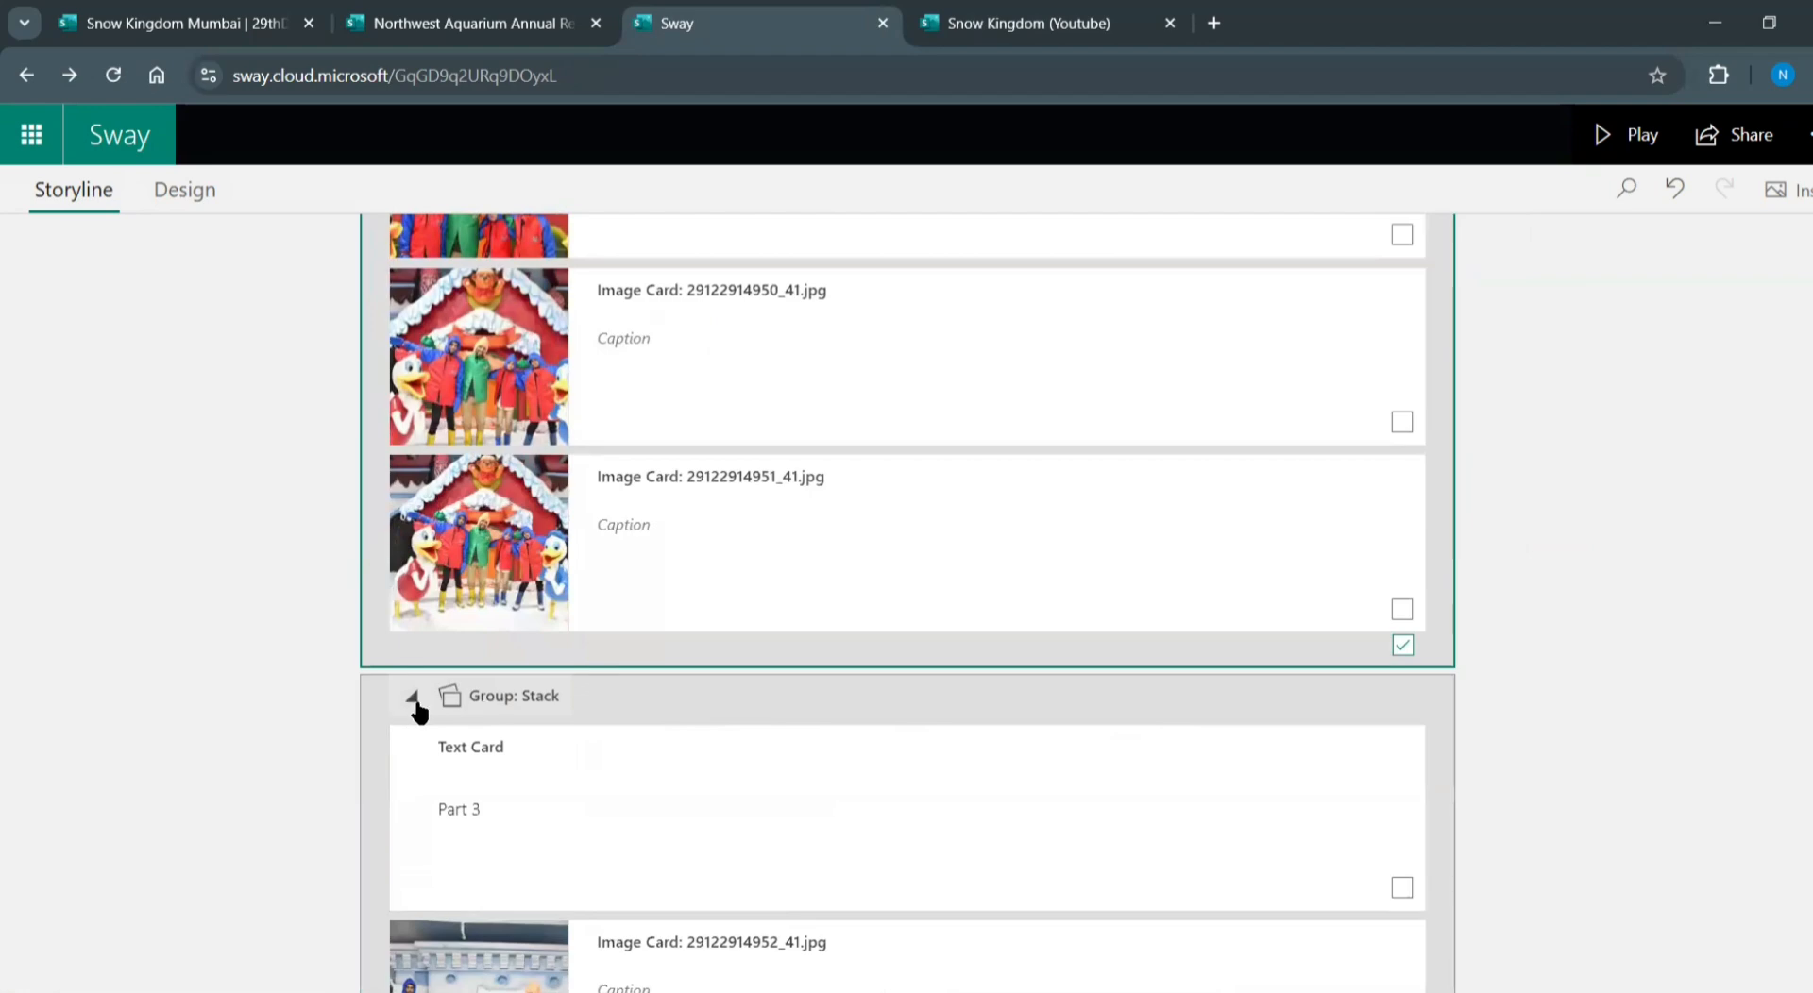
pyautogui.click(413, 698)
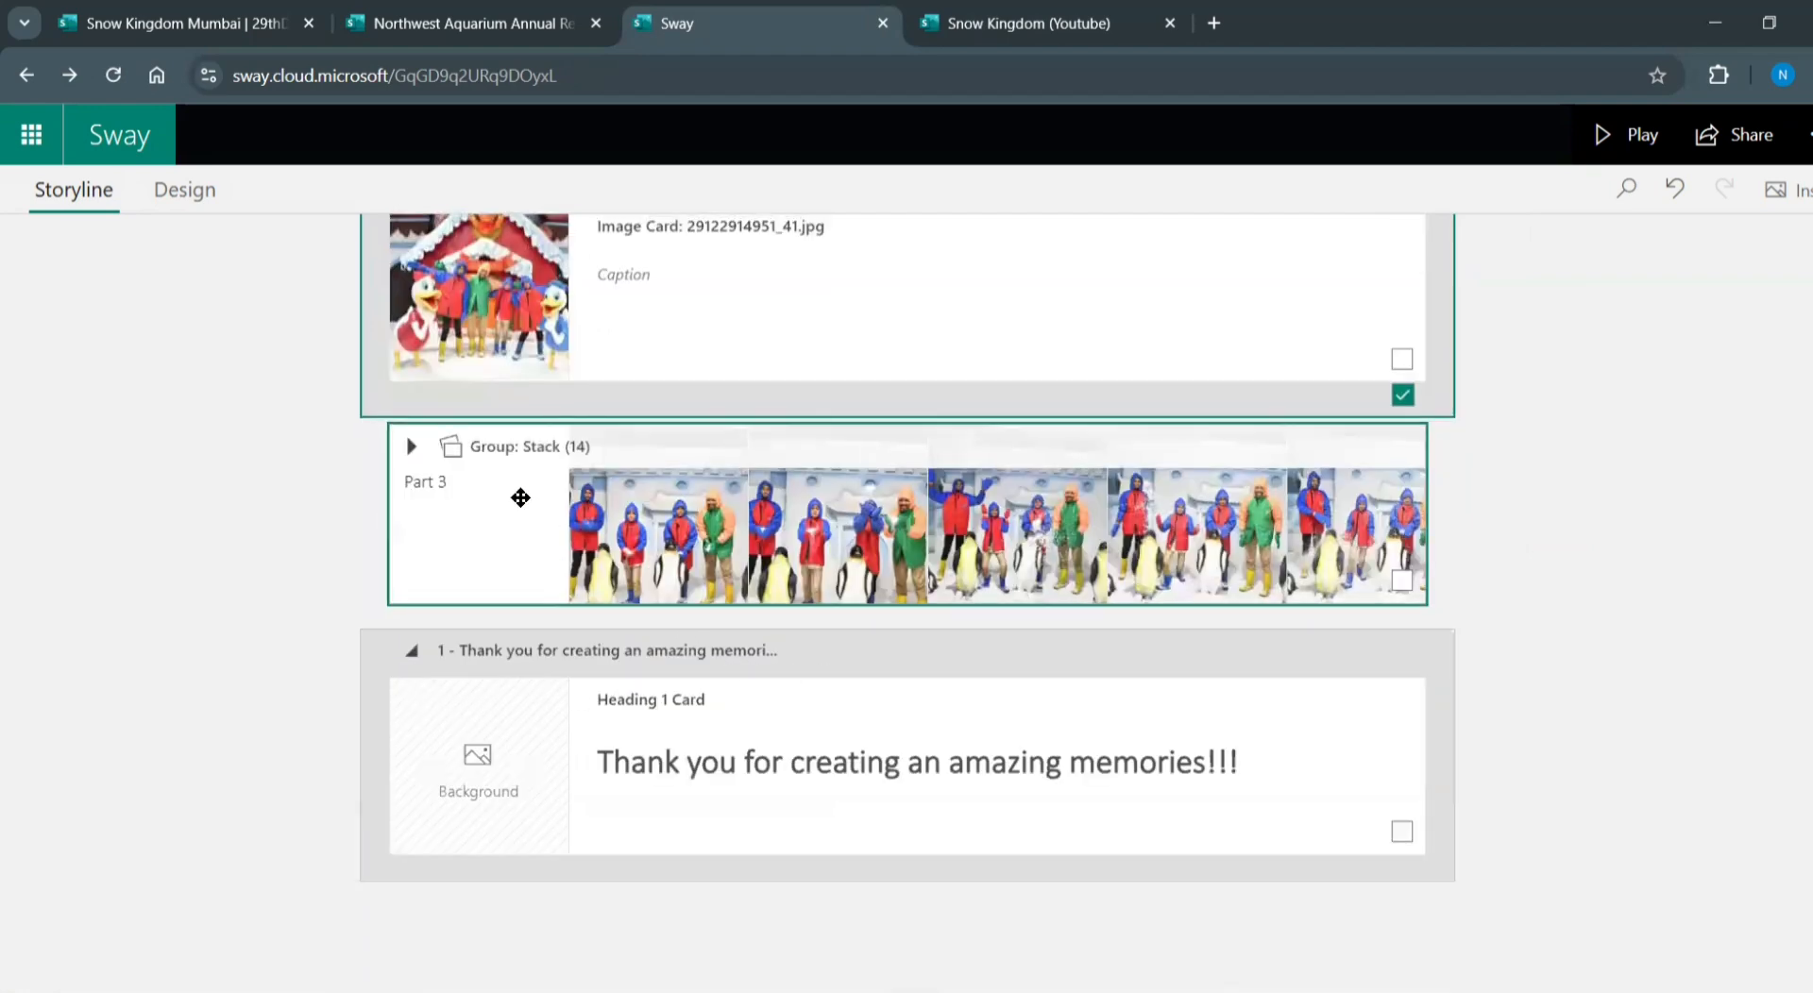
pyautogui.click(411, 451)
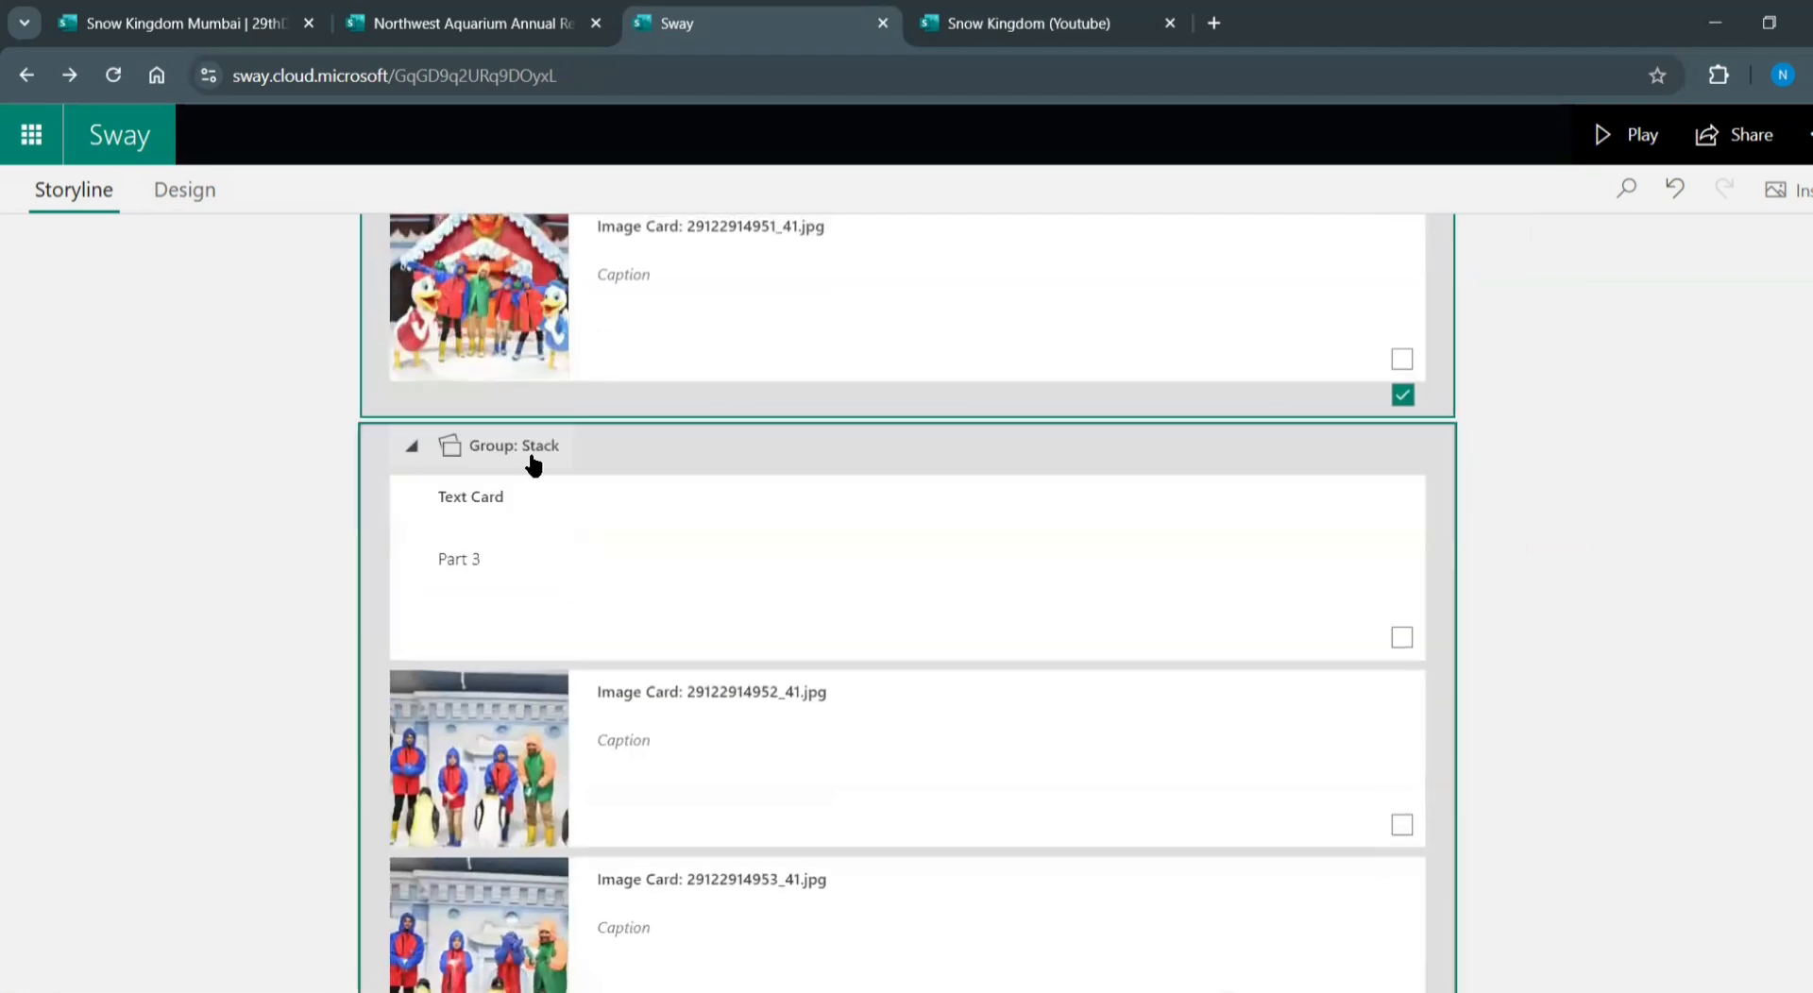
# Add the whole Part 3 Stack group to the current Part2 group selection and view the group types available for both
pyautogui.scroll(-8, 1354, 639)
pyautogui.scroll(-15, 1354, 639)
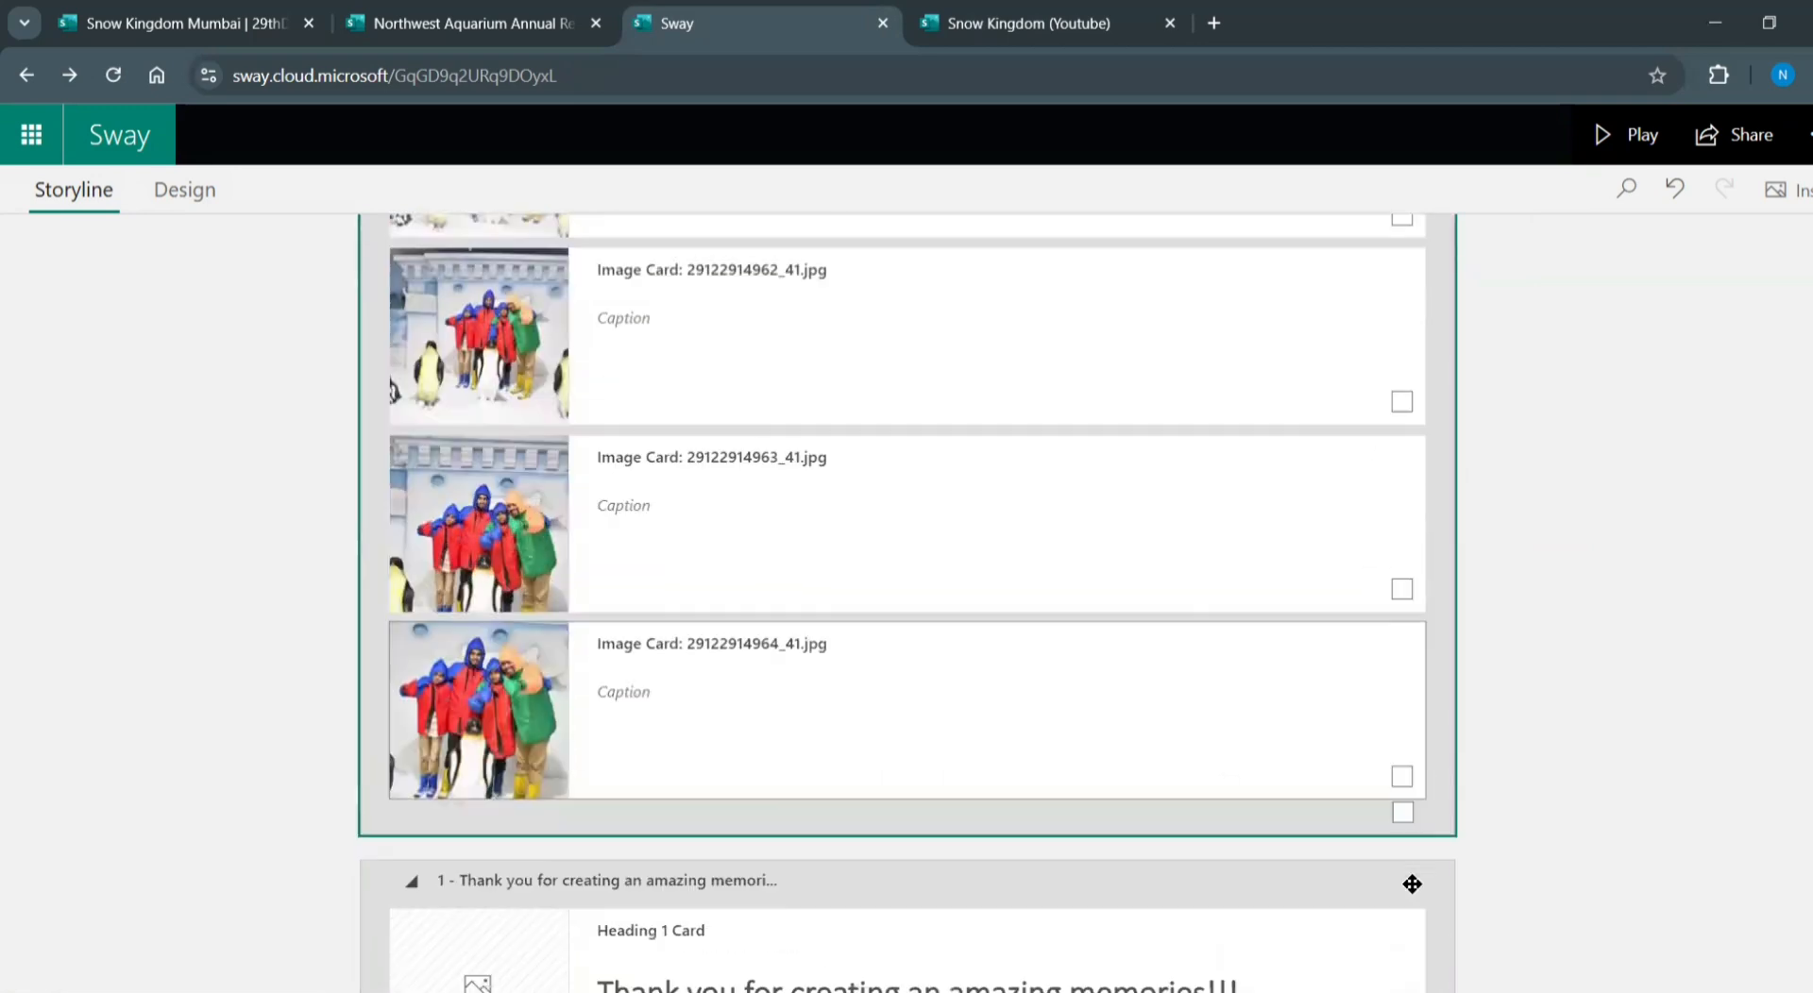
pyautogui.click(1403, 813)
pyautogui.scroll(5, 1492, 694)
pyautogui.scroll(10, 1481, 672)
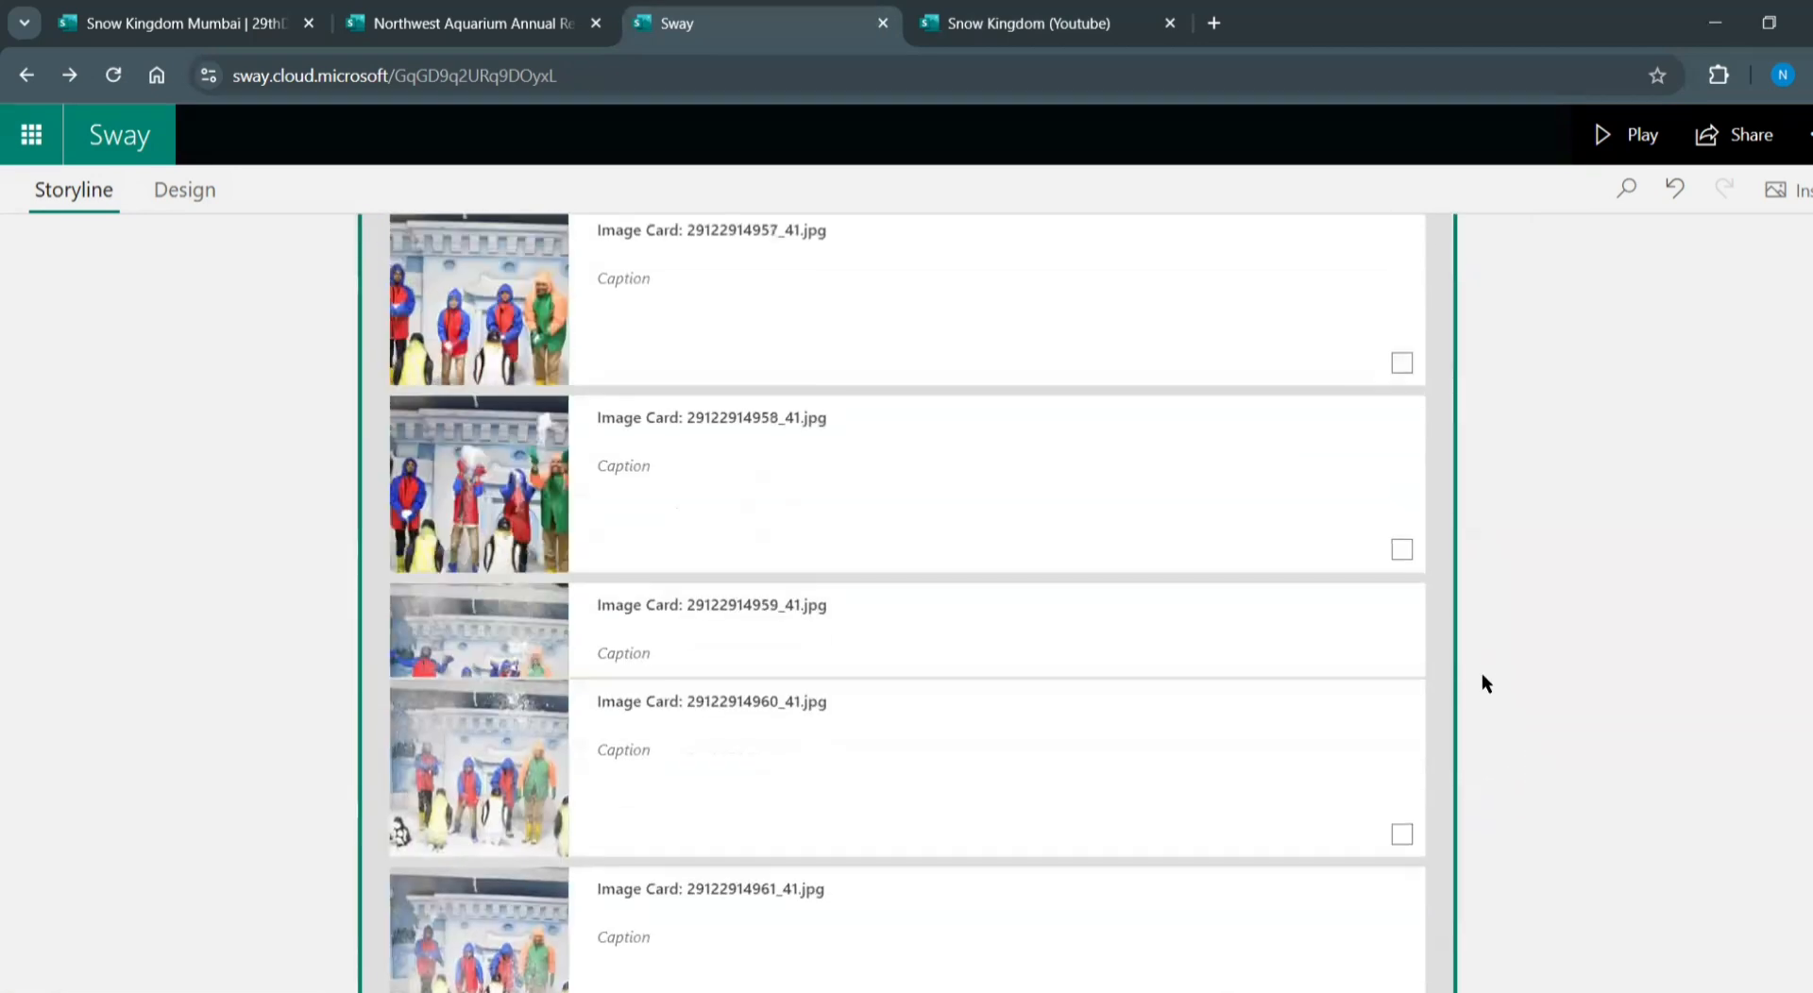
pyautogui.scroll(5, 1476, 669)
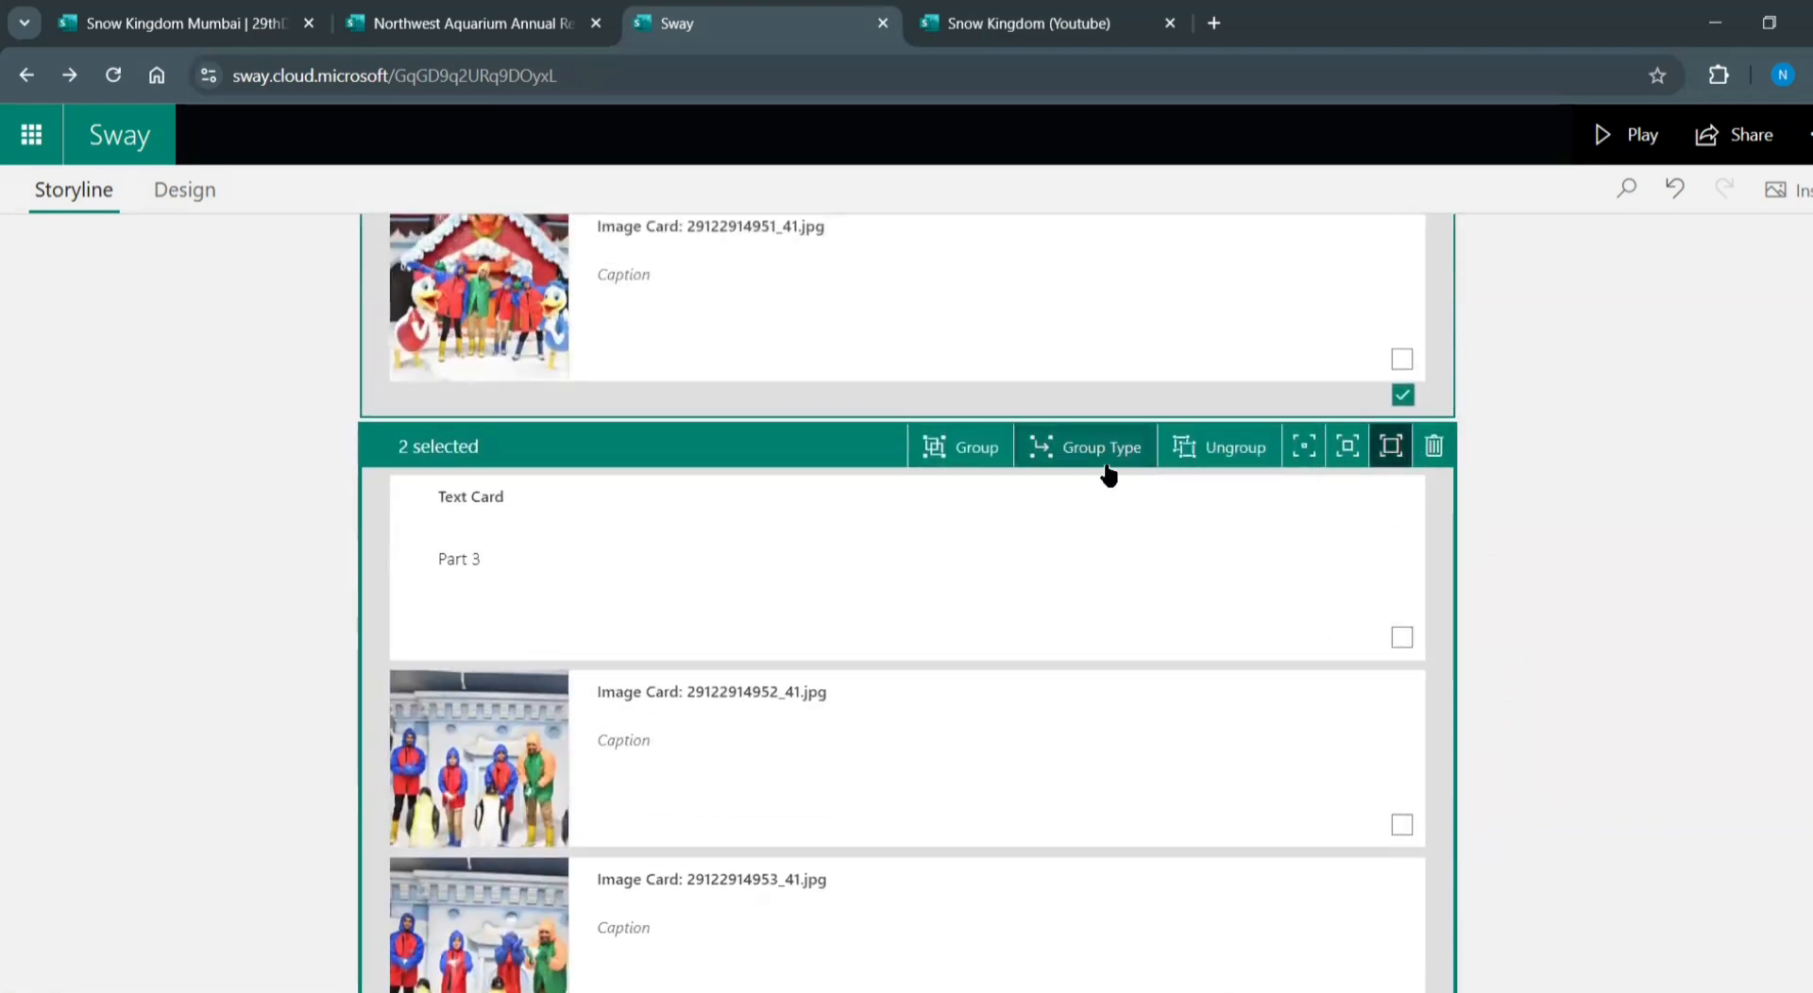
pyautogui.click(1040, 453)
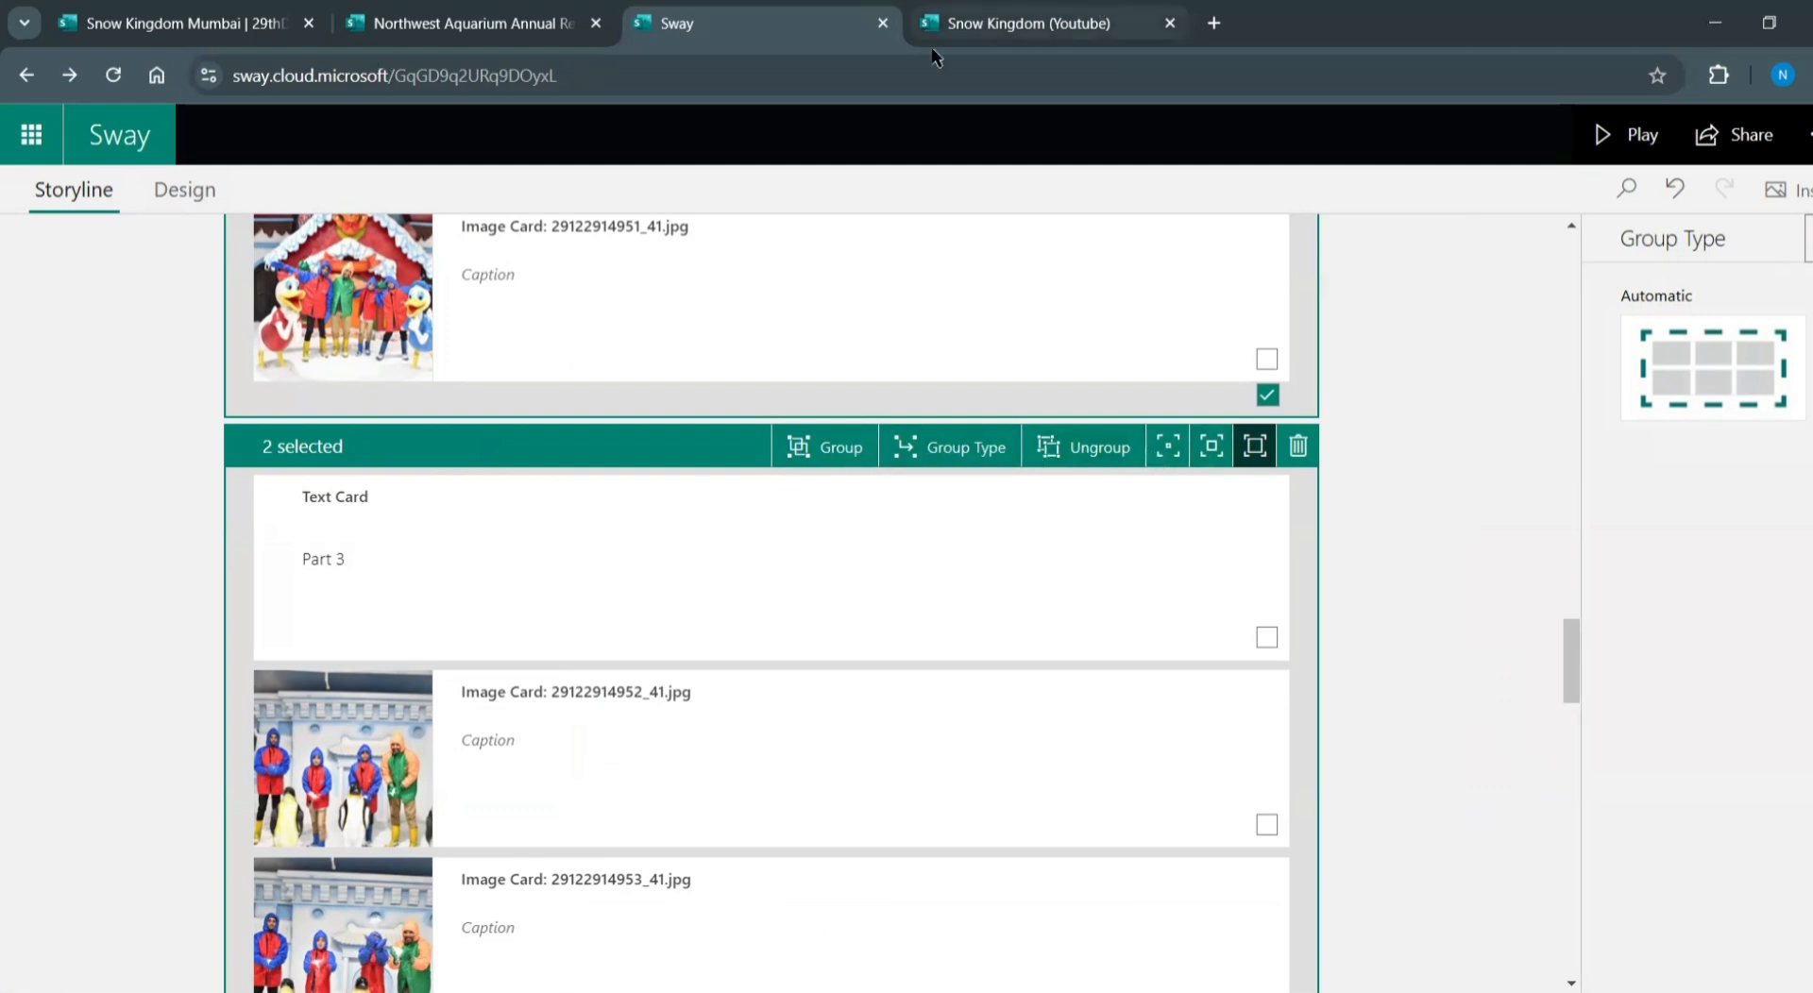
# Switch to the shared Snow Kingdom (Youtube) Sway, reload its link and play it
pyautogui.click(1029, 28)
pyautogui.click(914, 72)
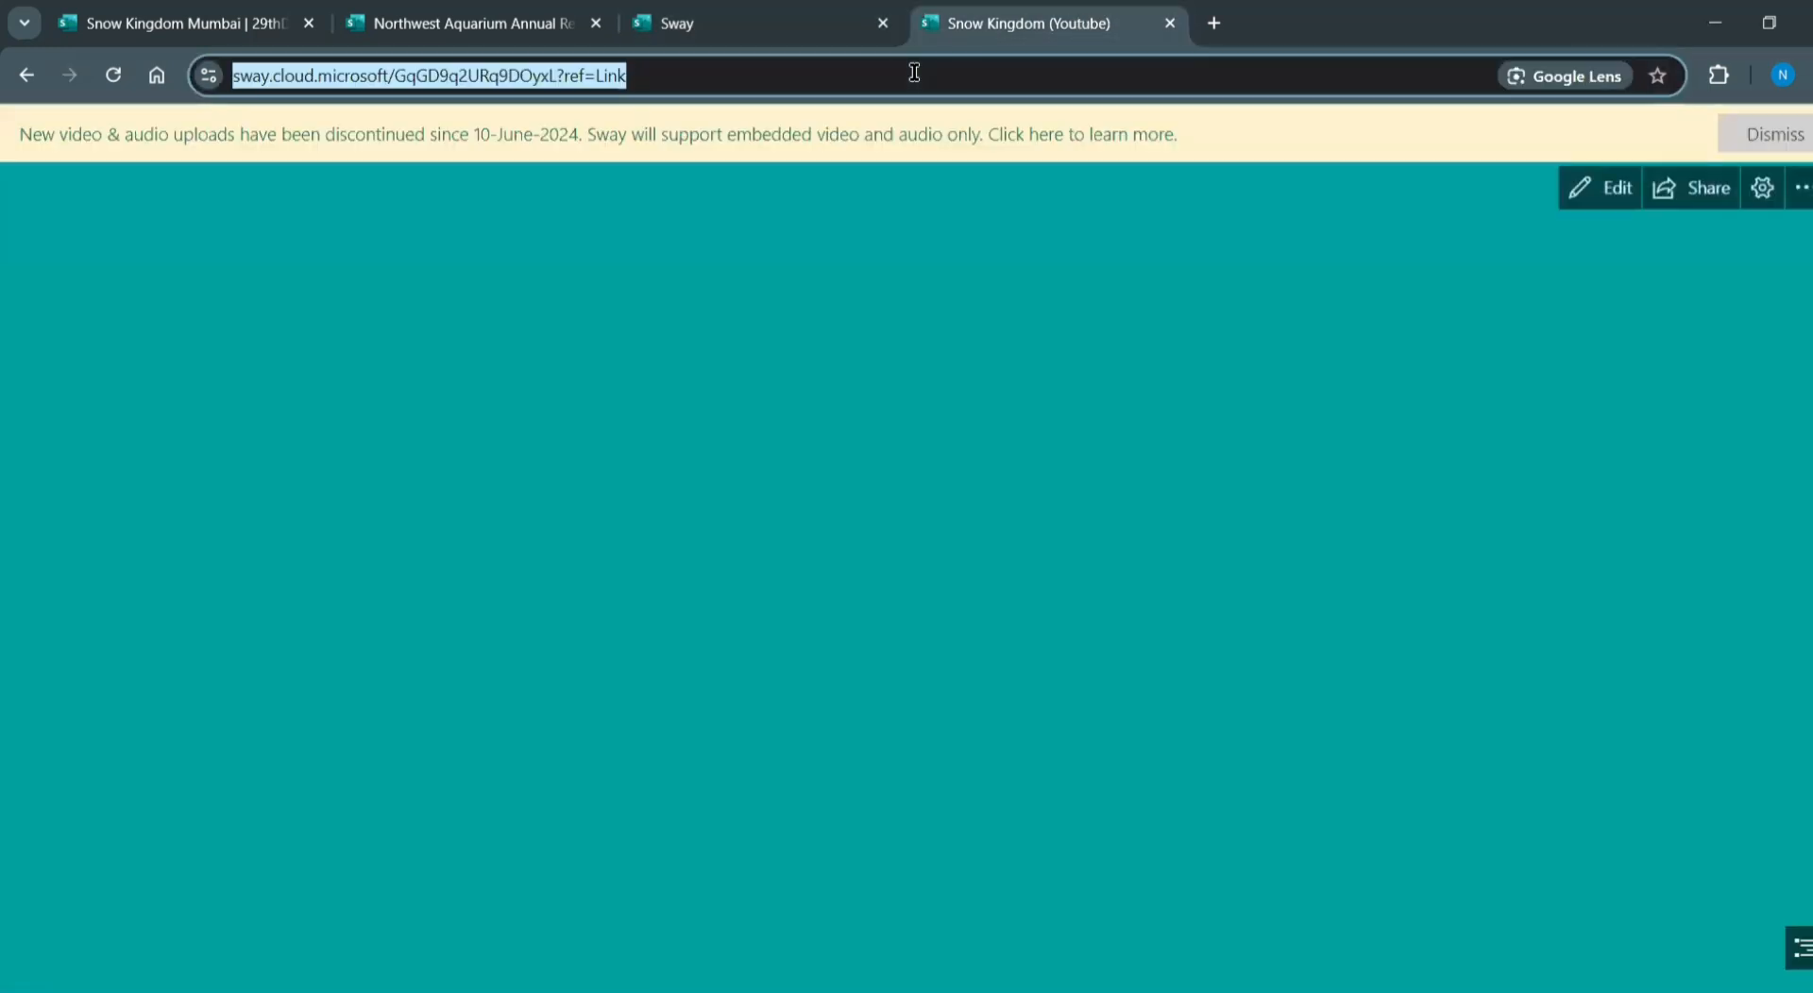
pyautogui.press('Return')
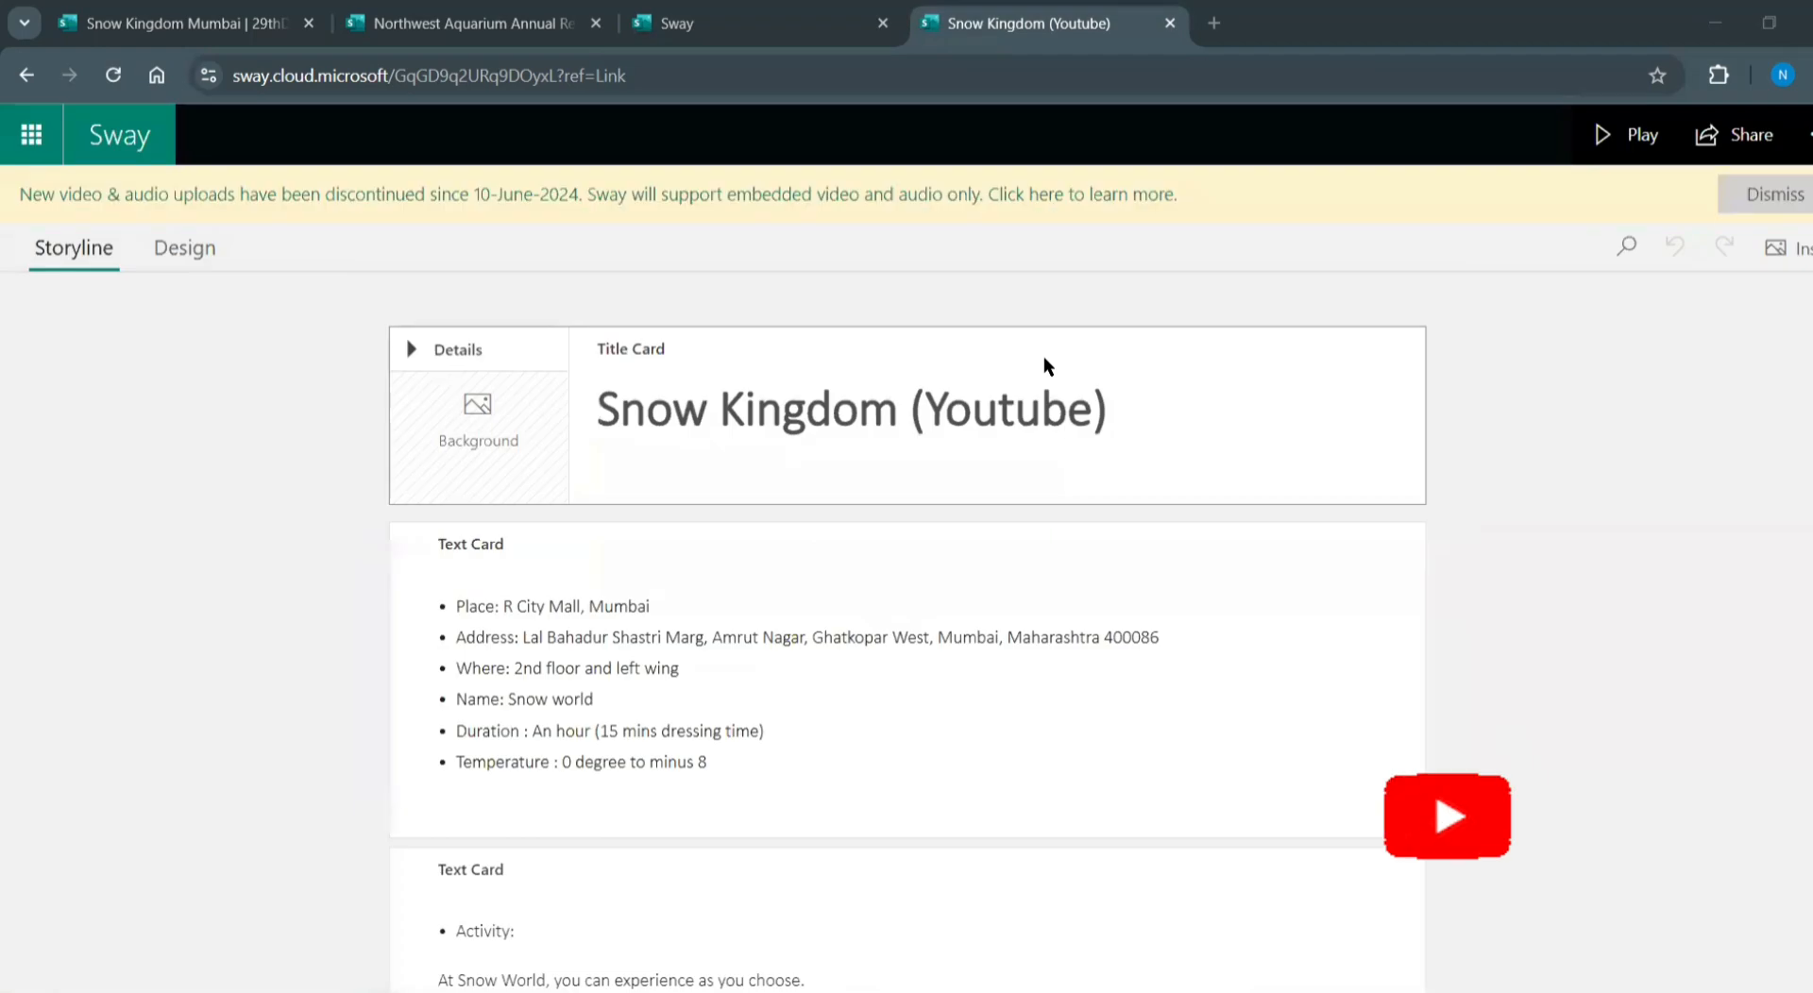
pyautogui.click(1580, 153)
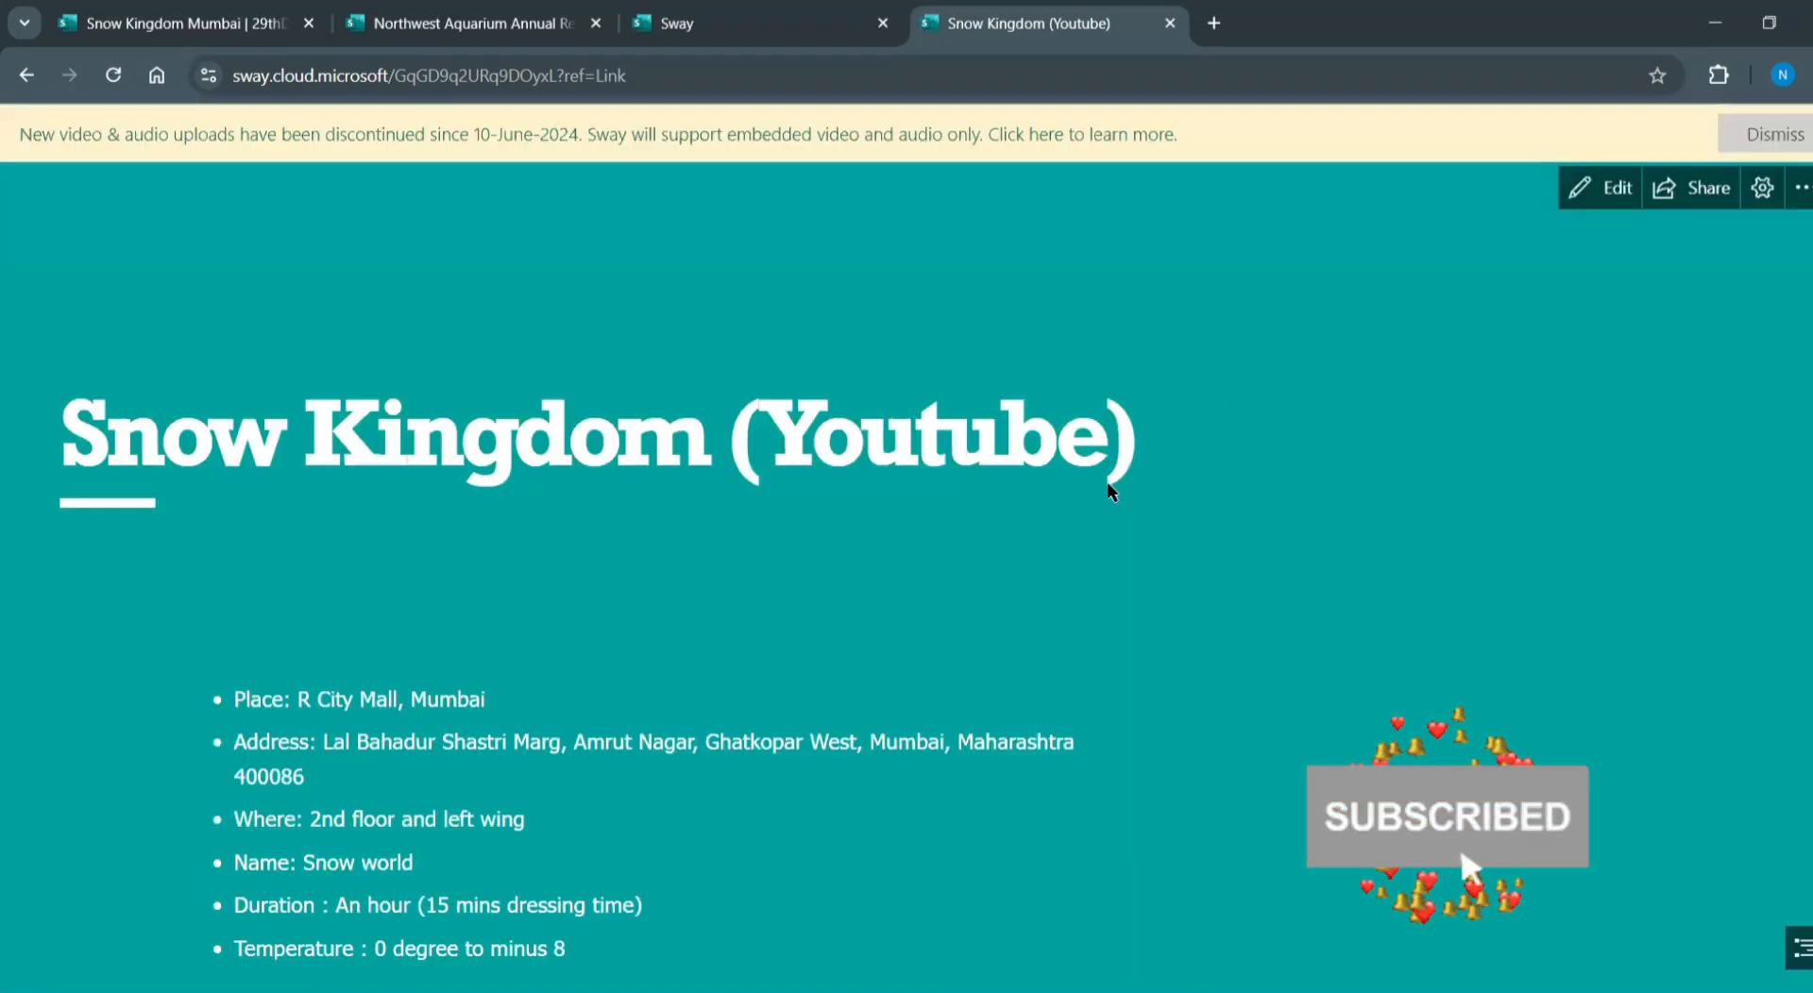
# Look through the played Sway from the text to the Part2 and Part 3 stacks, flipping through Part 3 photos
pyautogui.scroll(-10, 1107, 508)
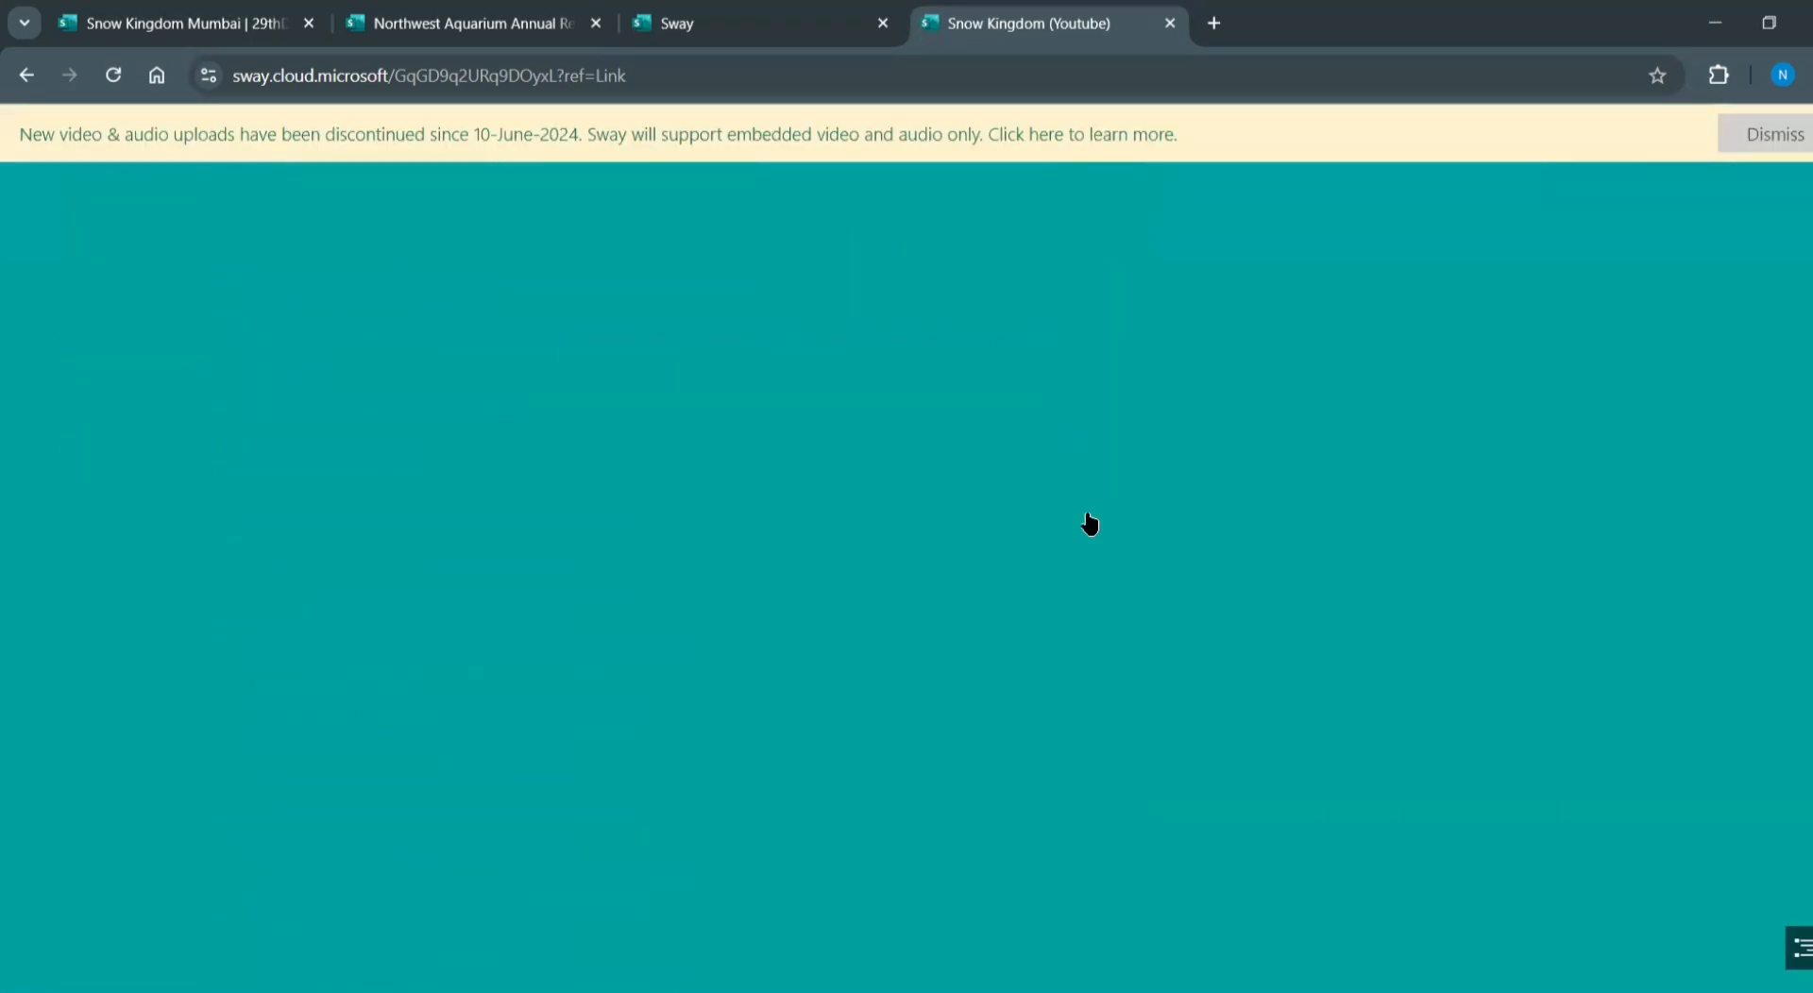
pyautogui.scroll(-10, 1085, 451)
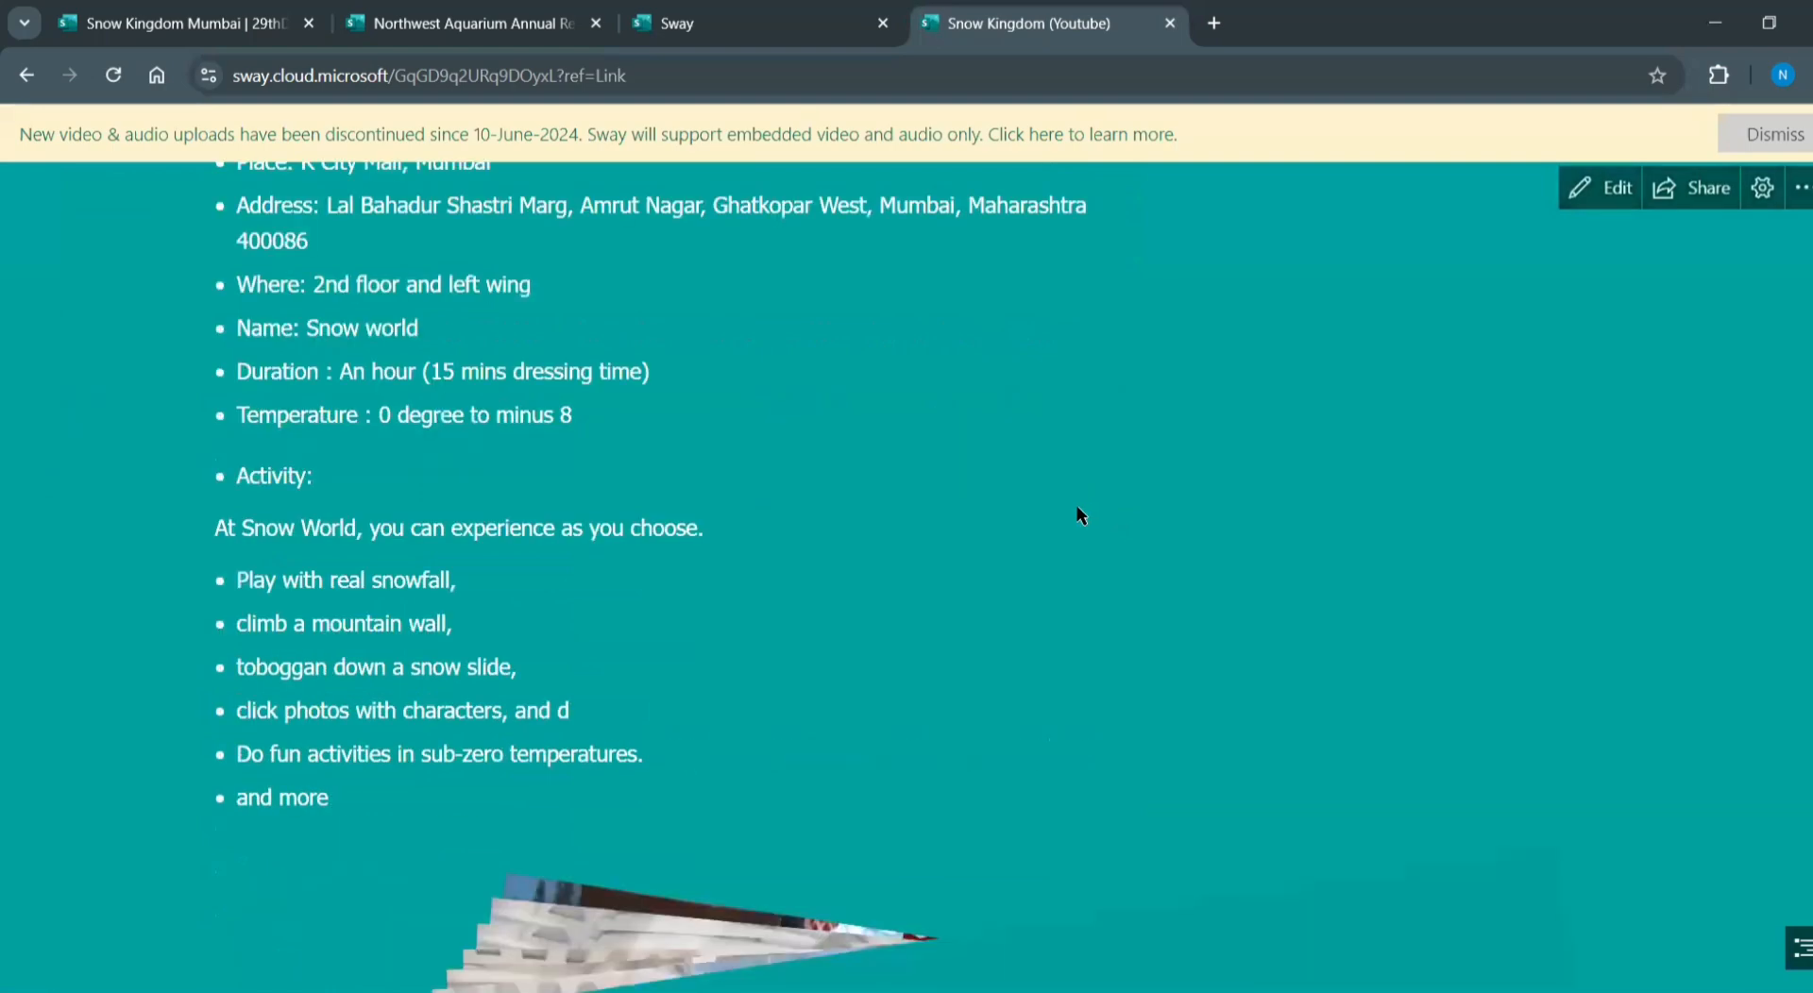
pyautogui.scroll(-2, 1081, 529)
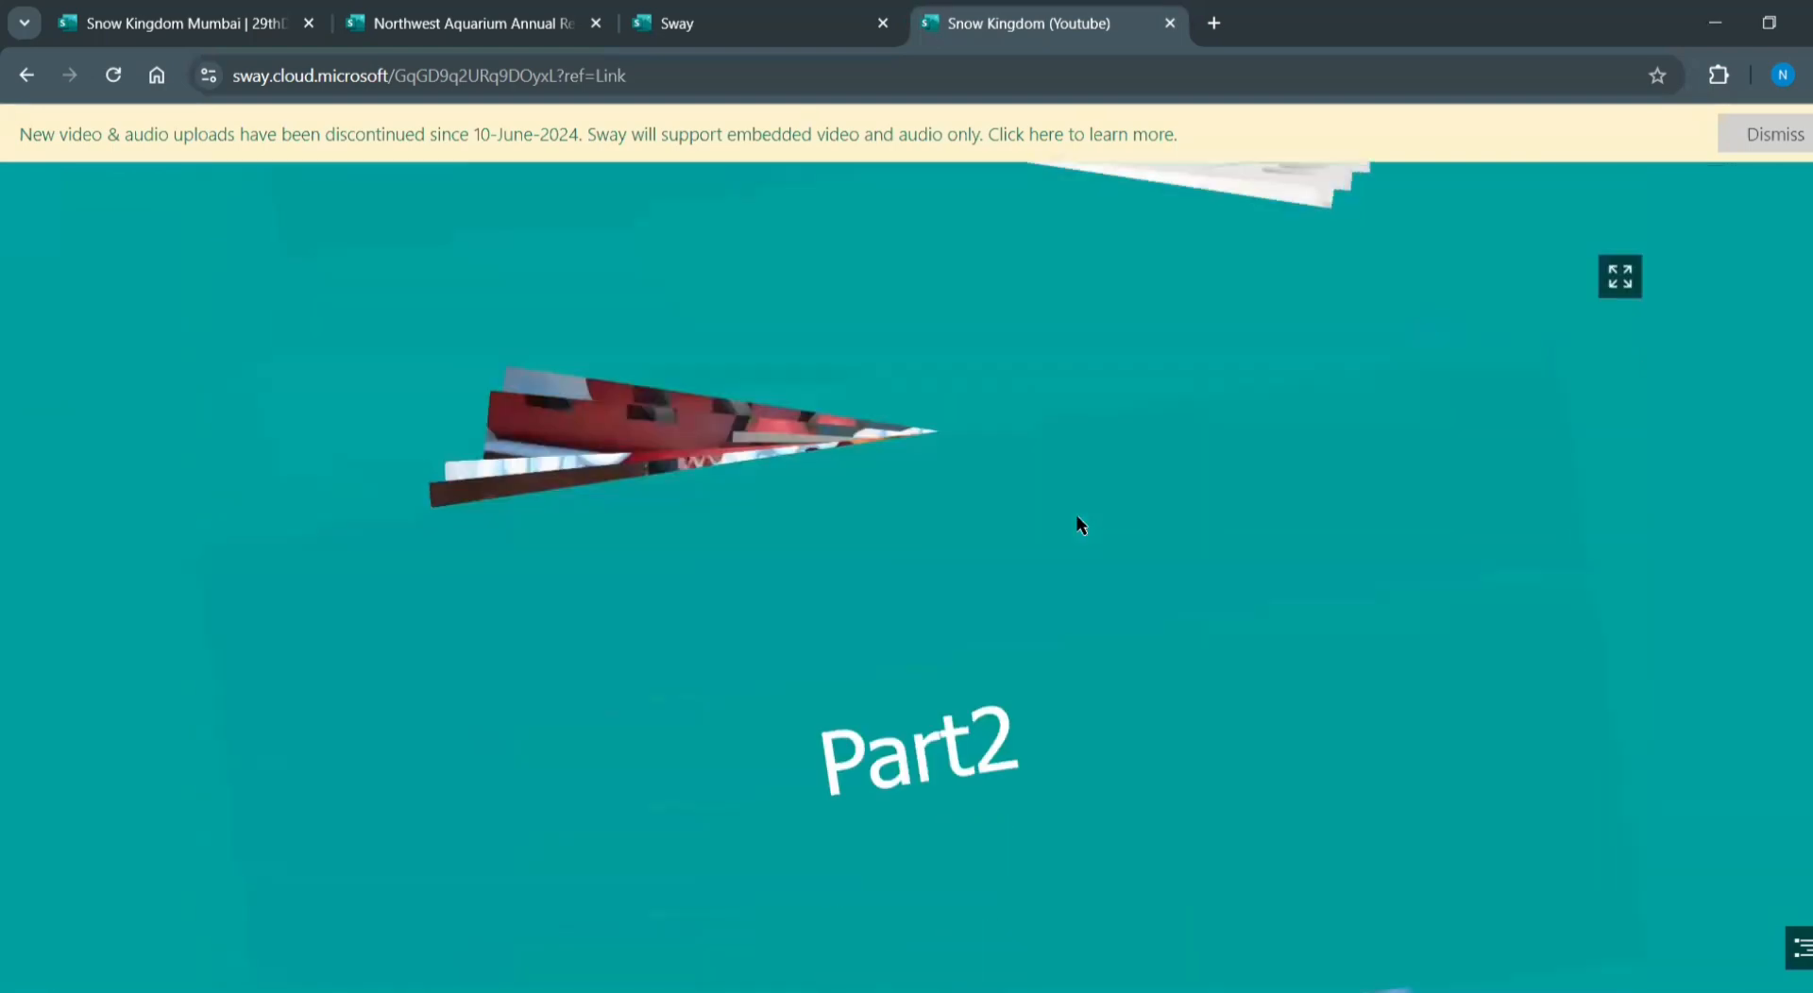
pyautogui.scroll(-10, 1081, 528)
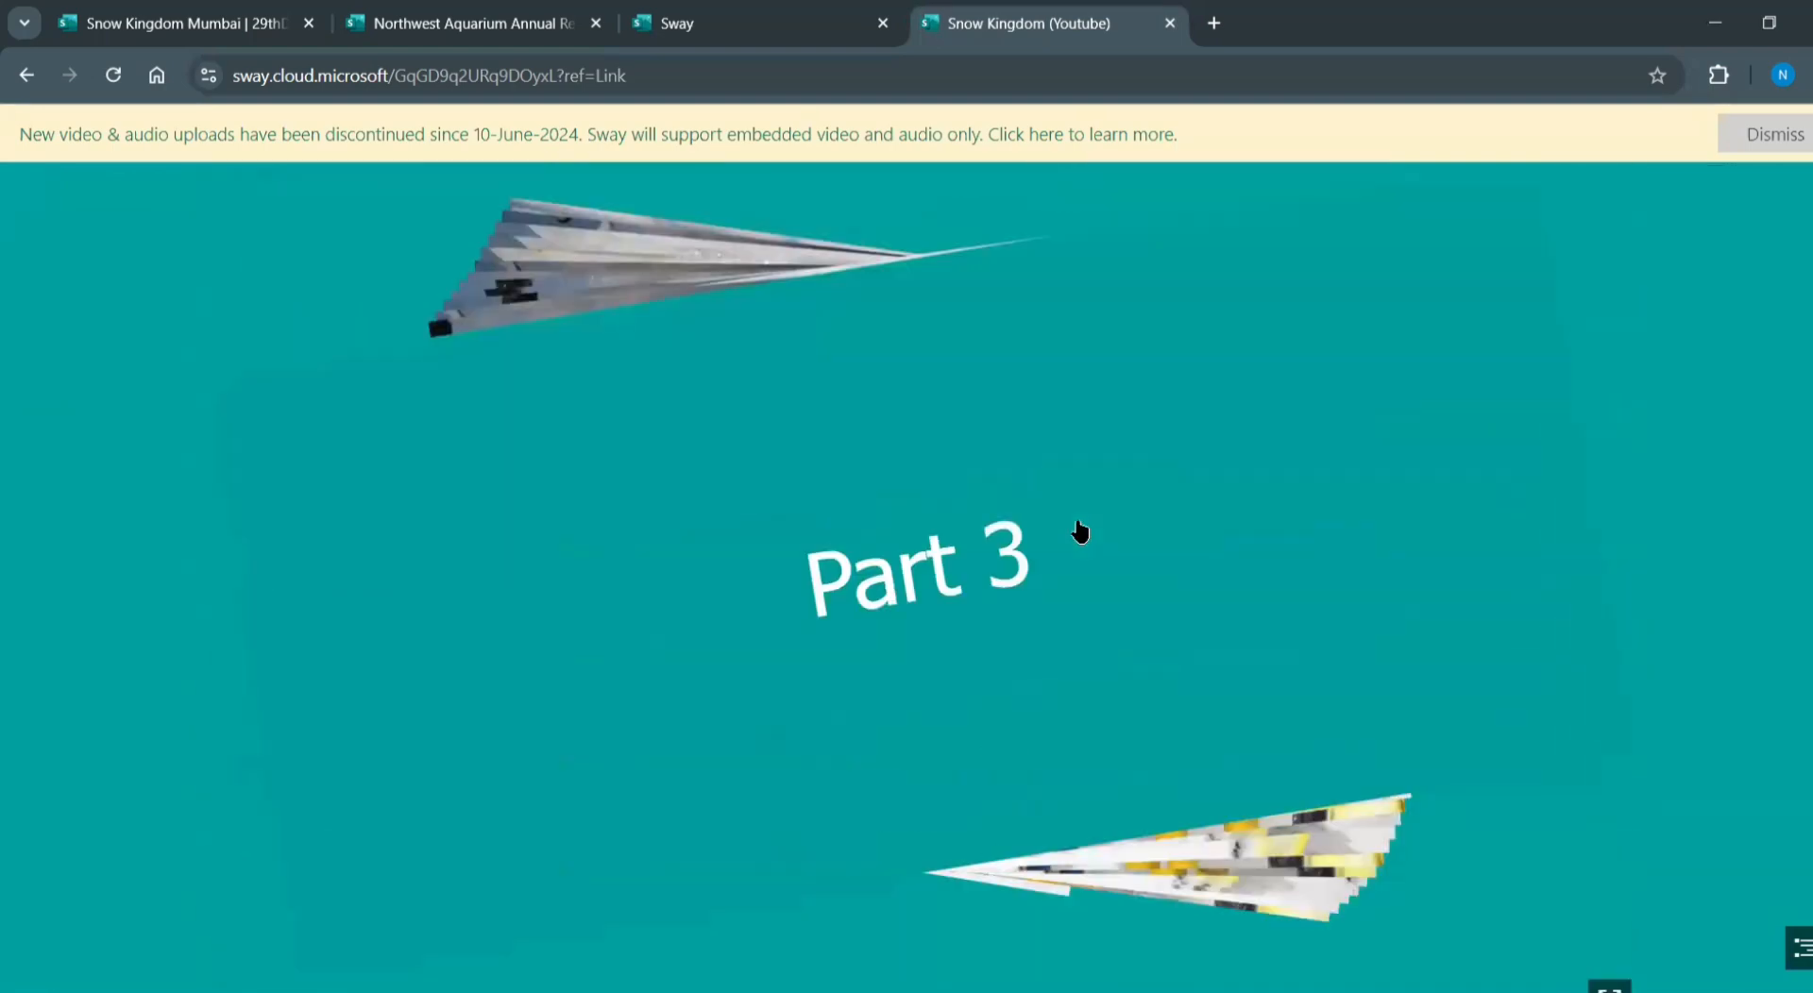
pyautogui.scroll(-3, 1017, 576)
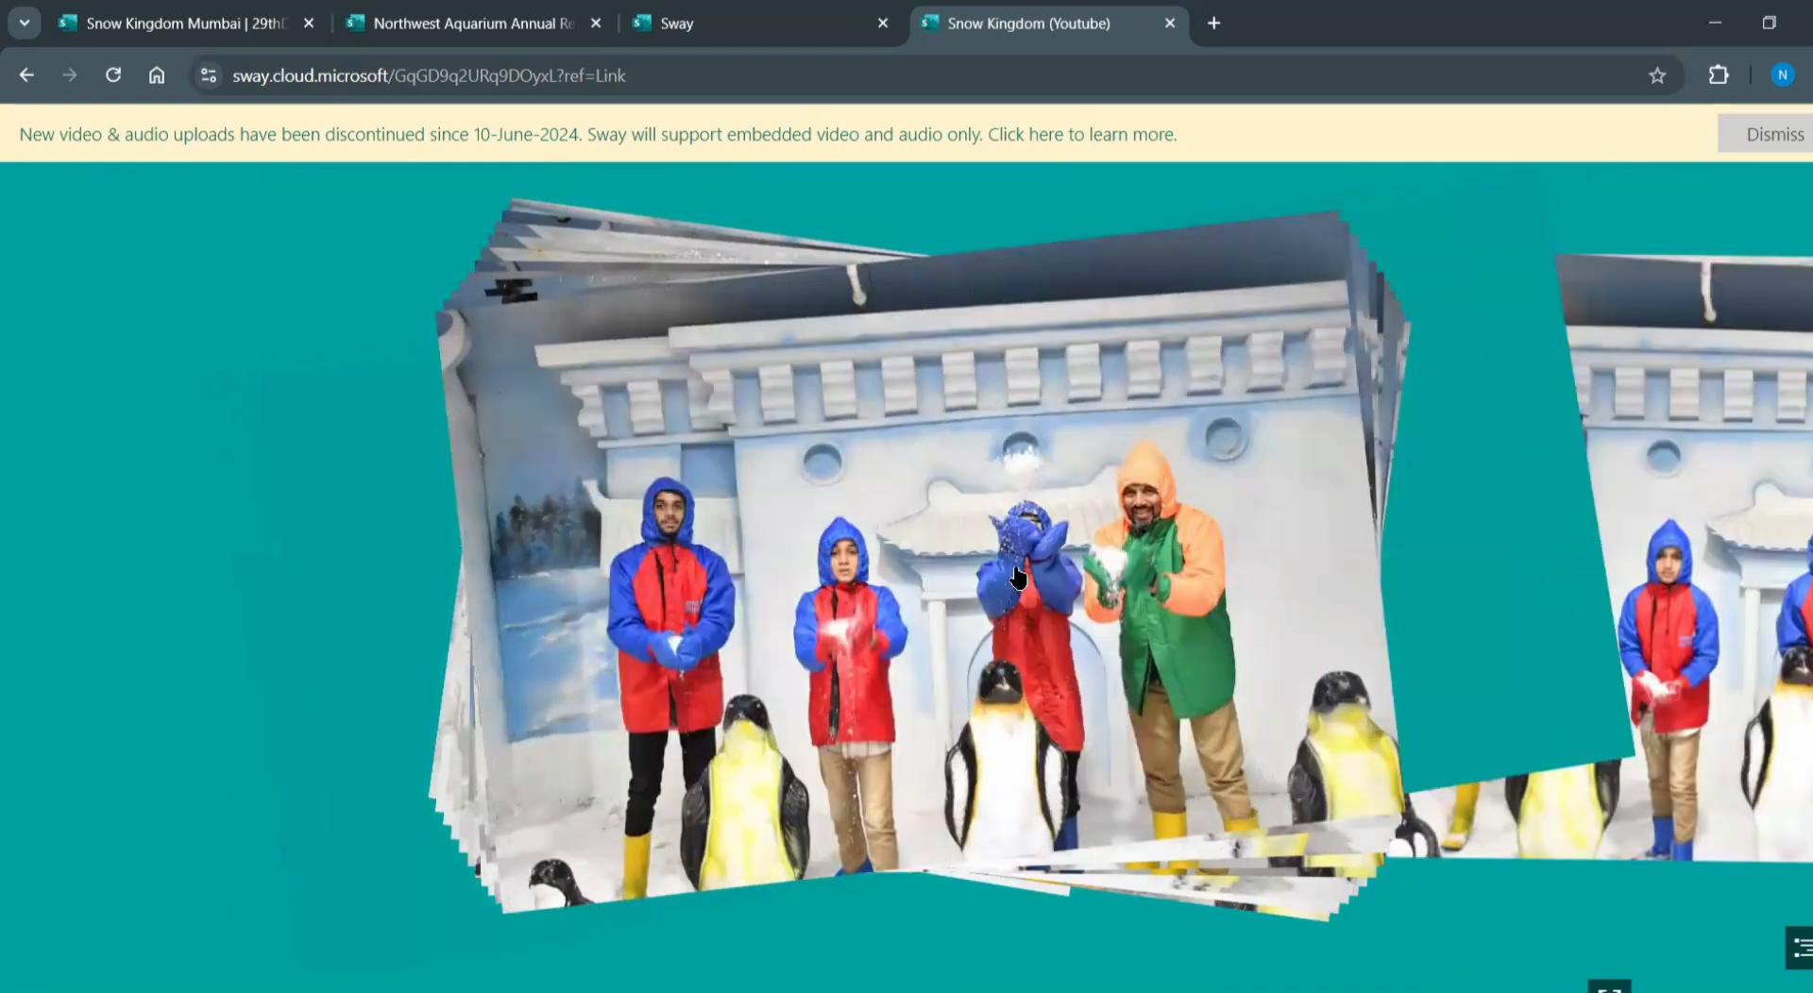
pyautogui.click(1019, 577)
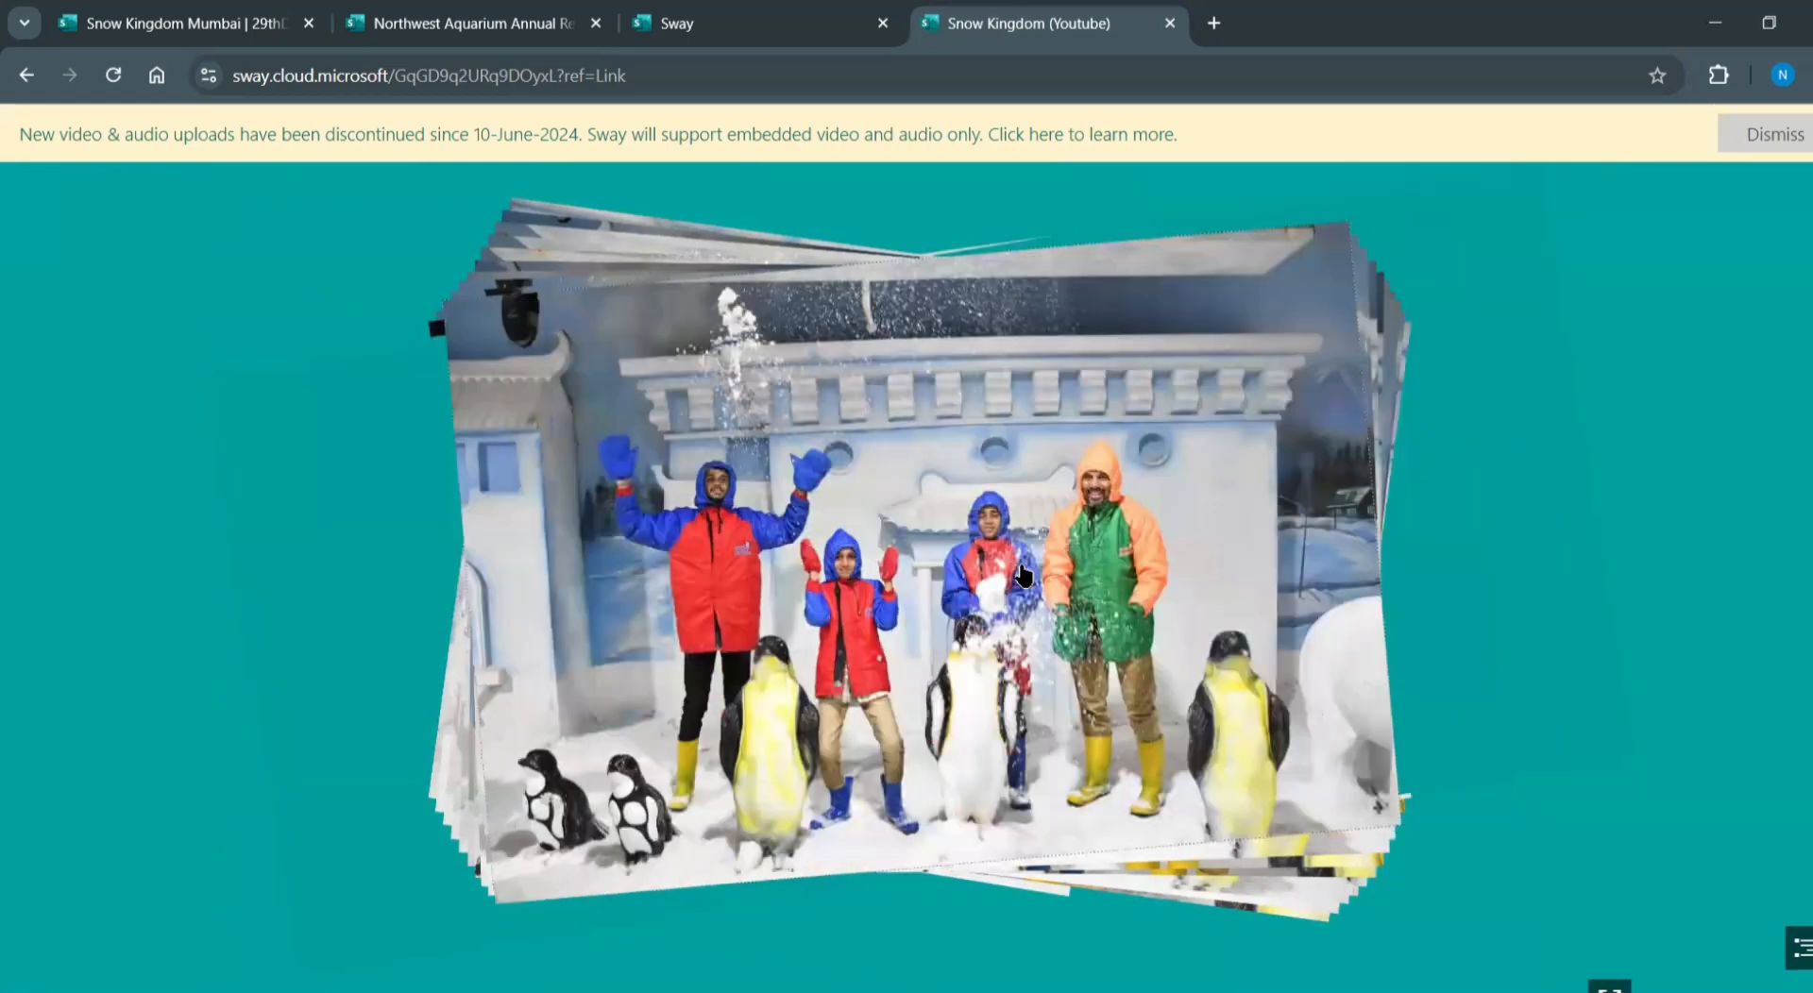
pyautogui.click(1024, 573)
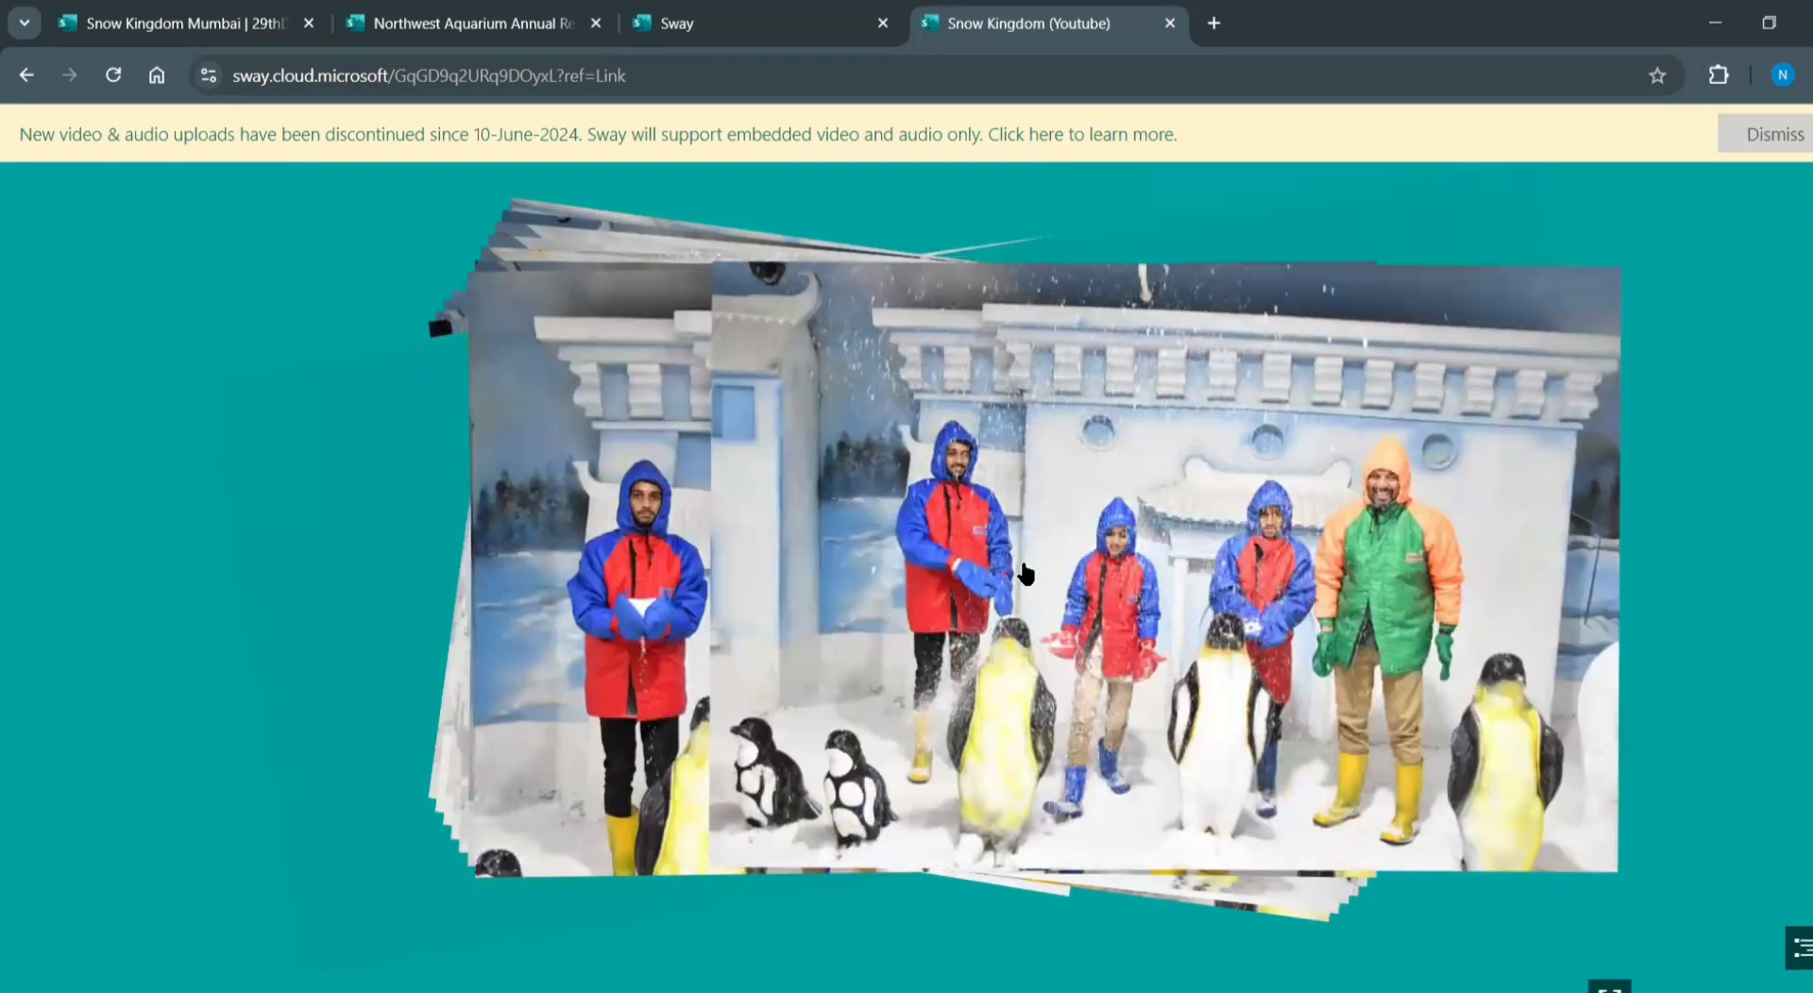
pyautogui.scroll(5, 1025, 573)
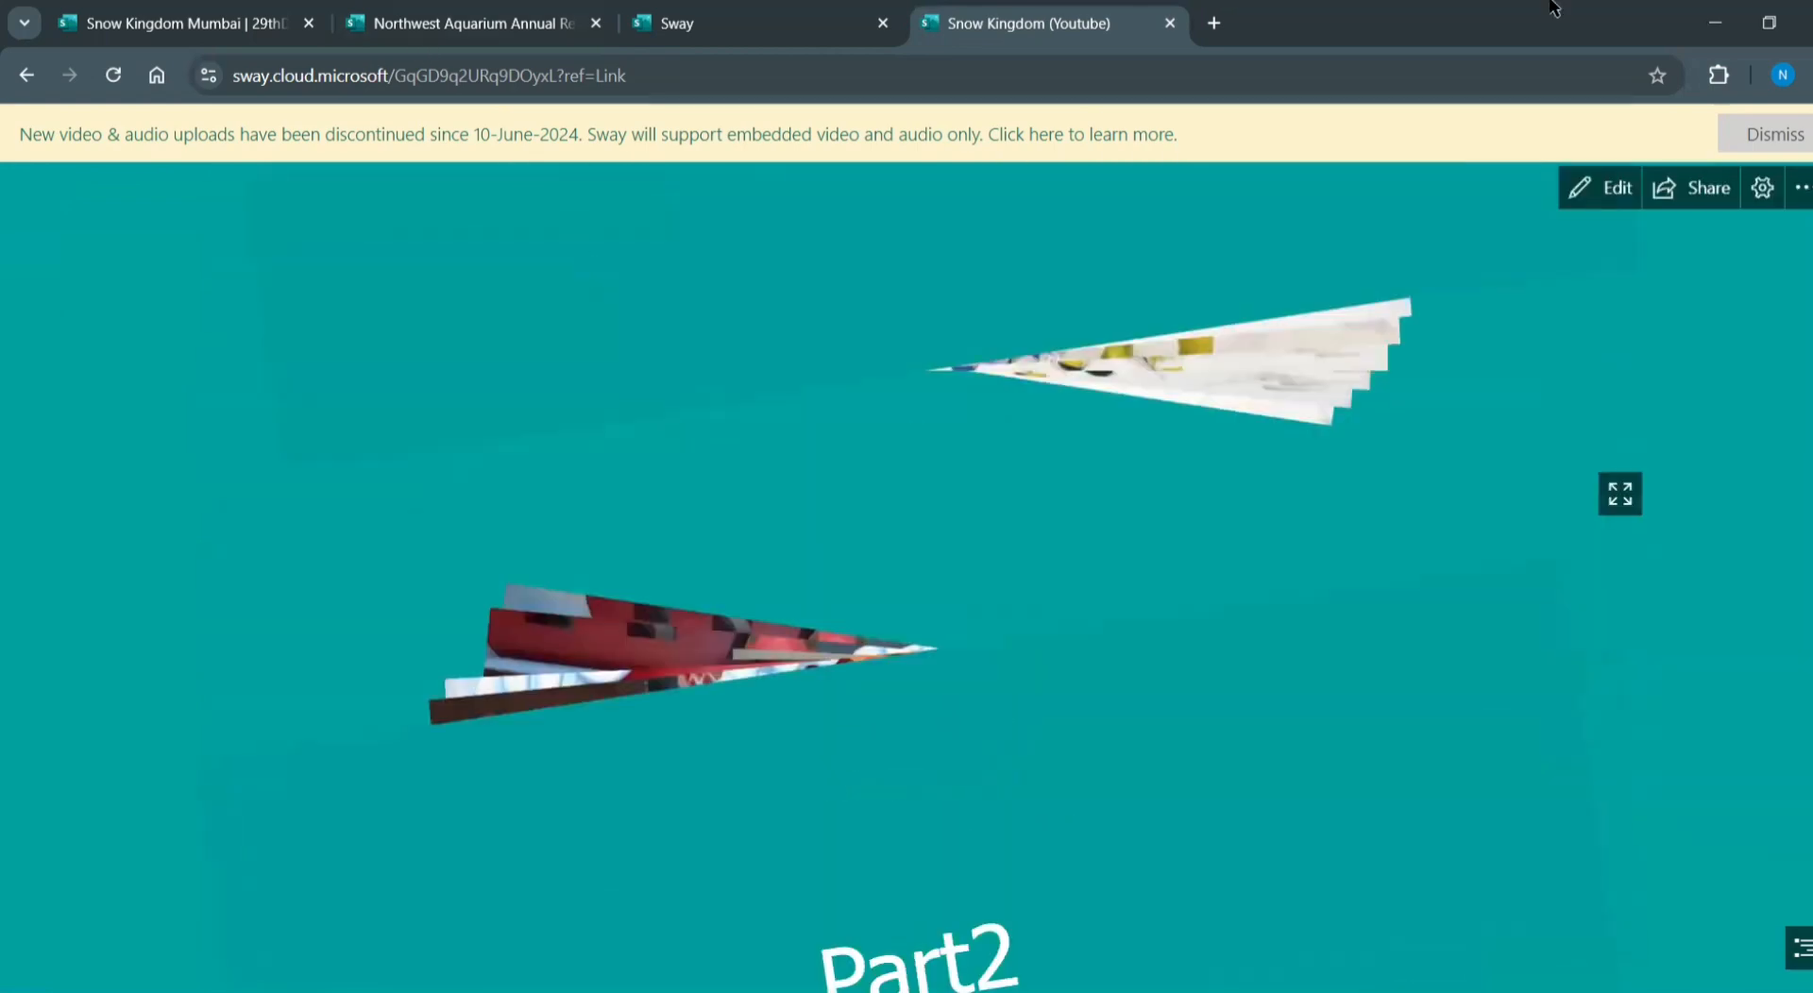
# Return to the Sway being edited, open the style customization in its Design view and remix the design twice
pyautogui.click(489, 7)
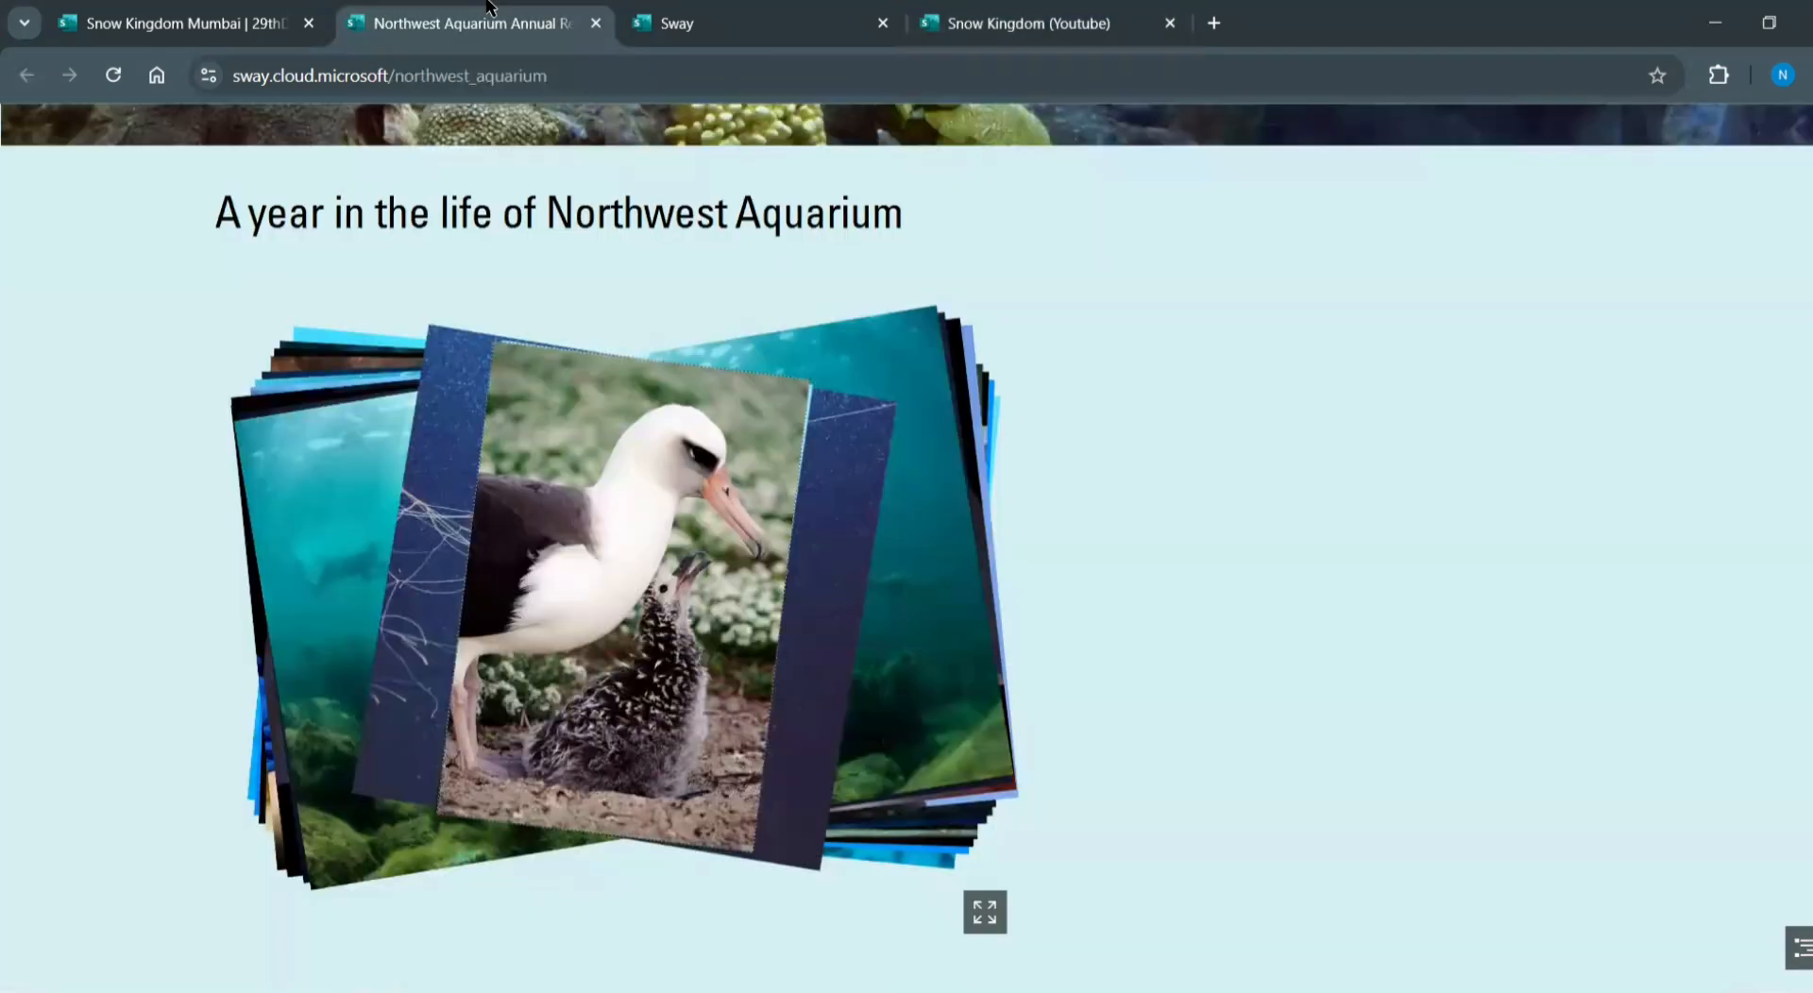
pyautogui.click(720, 7)
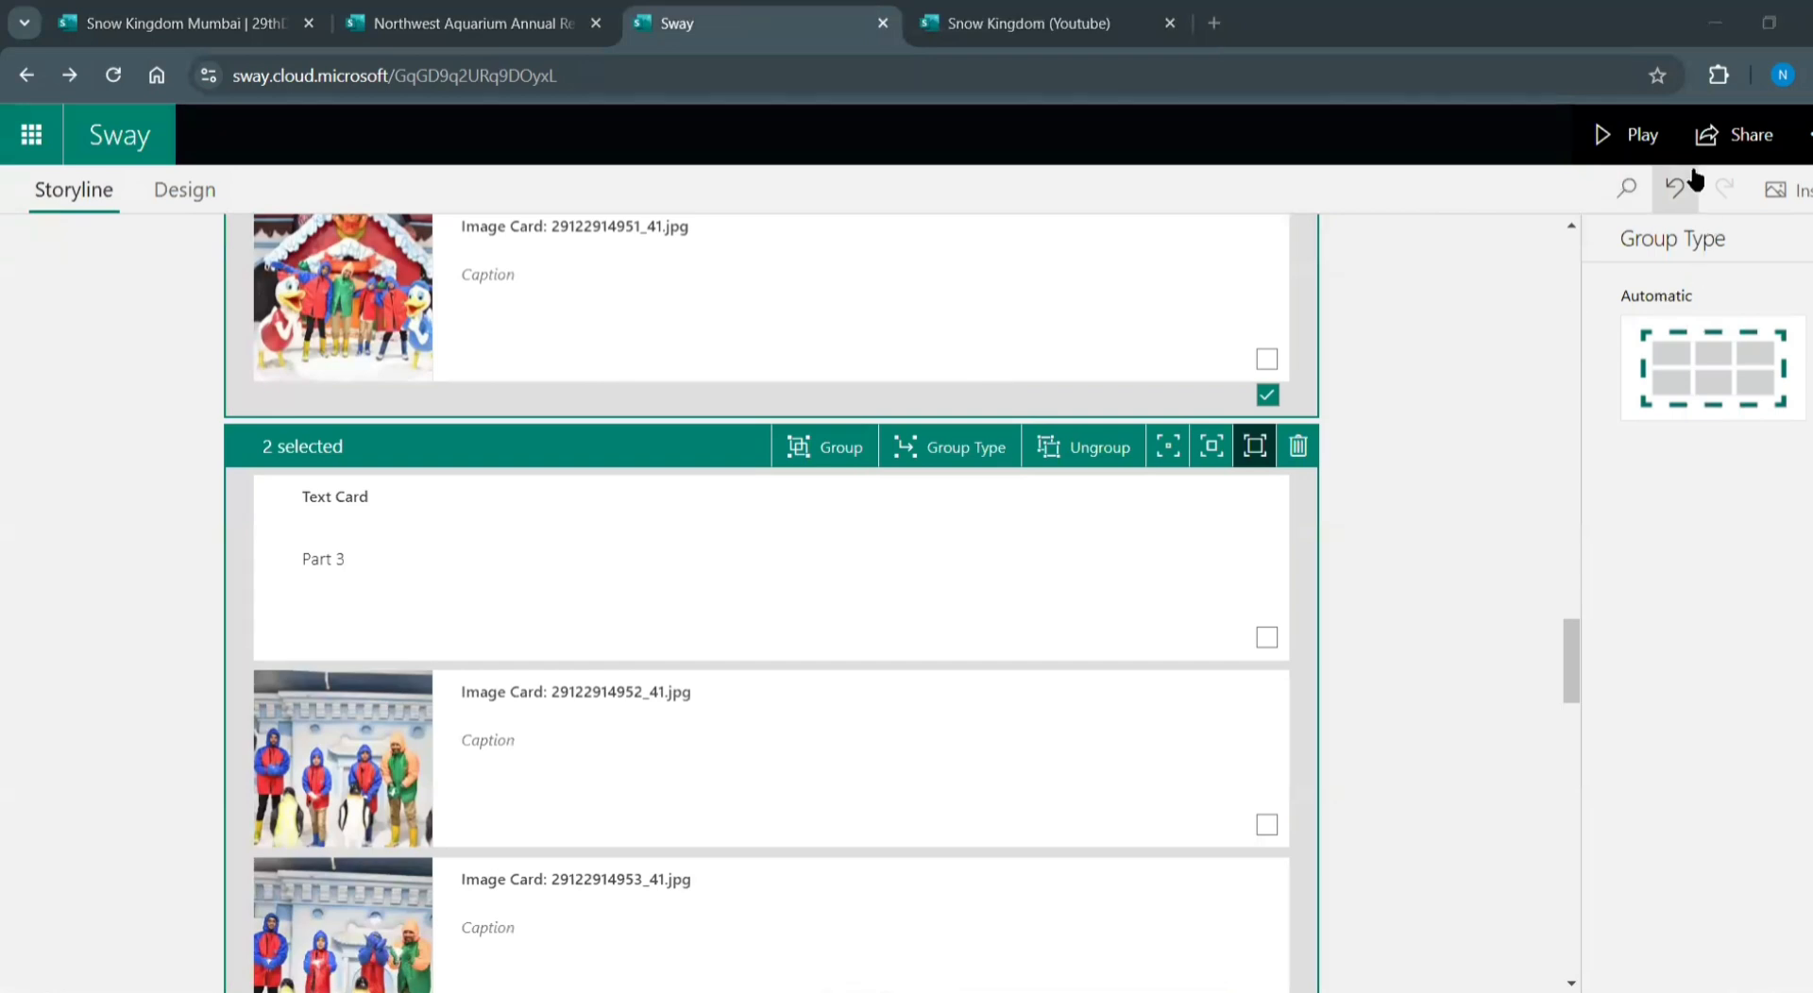
pyautogui.click(189, 193)
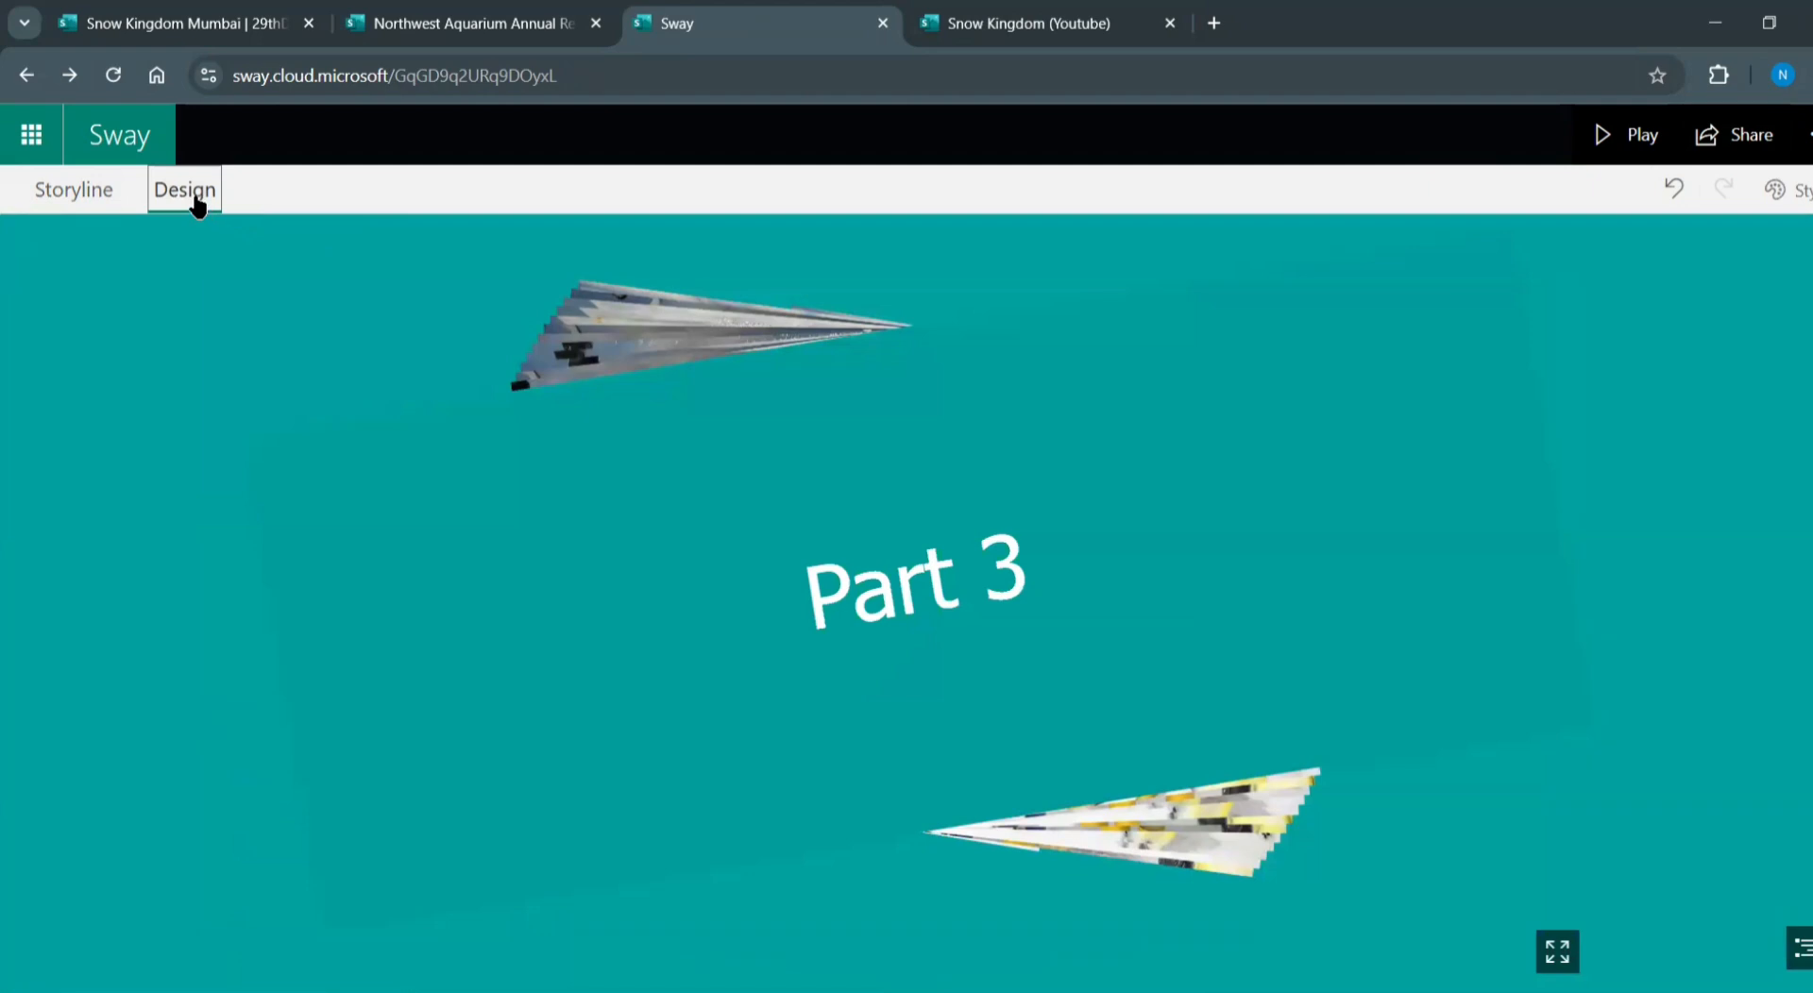
pyautogui.scroll(15, 907, 603)
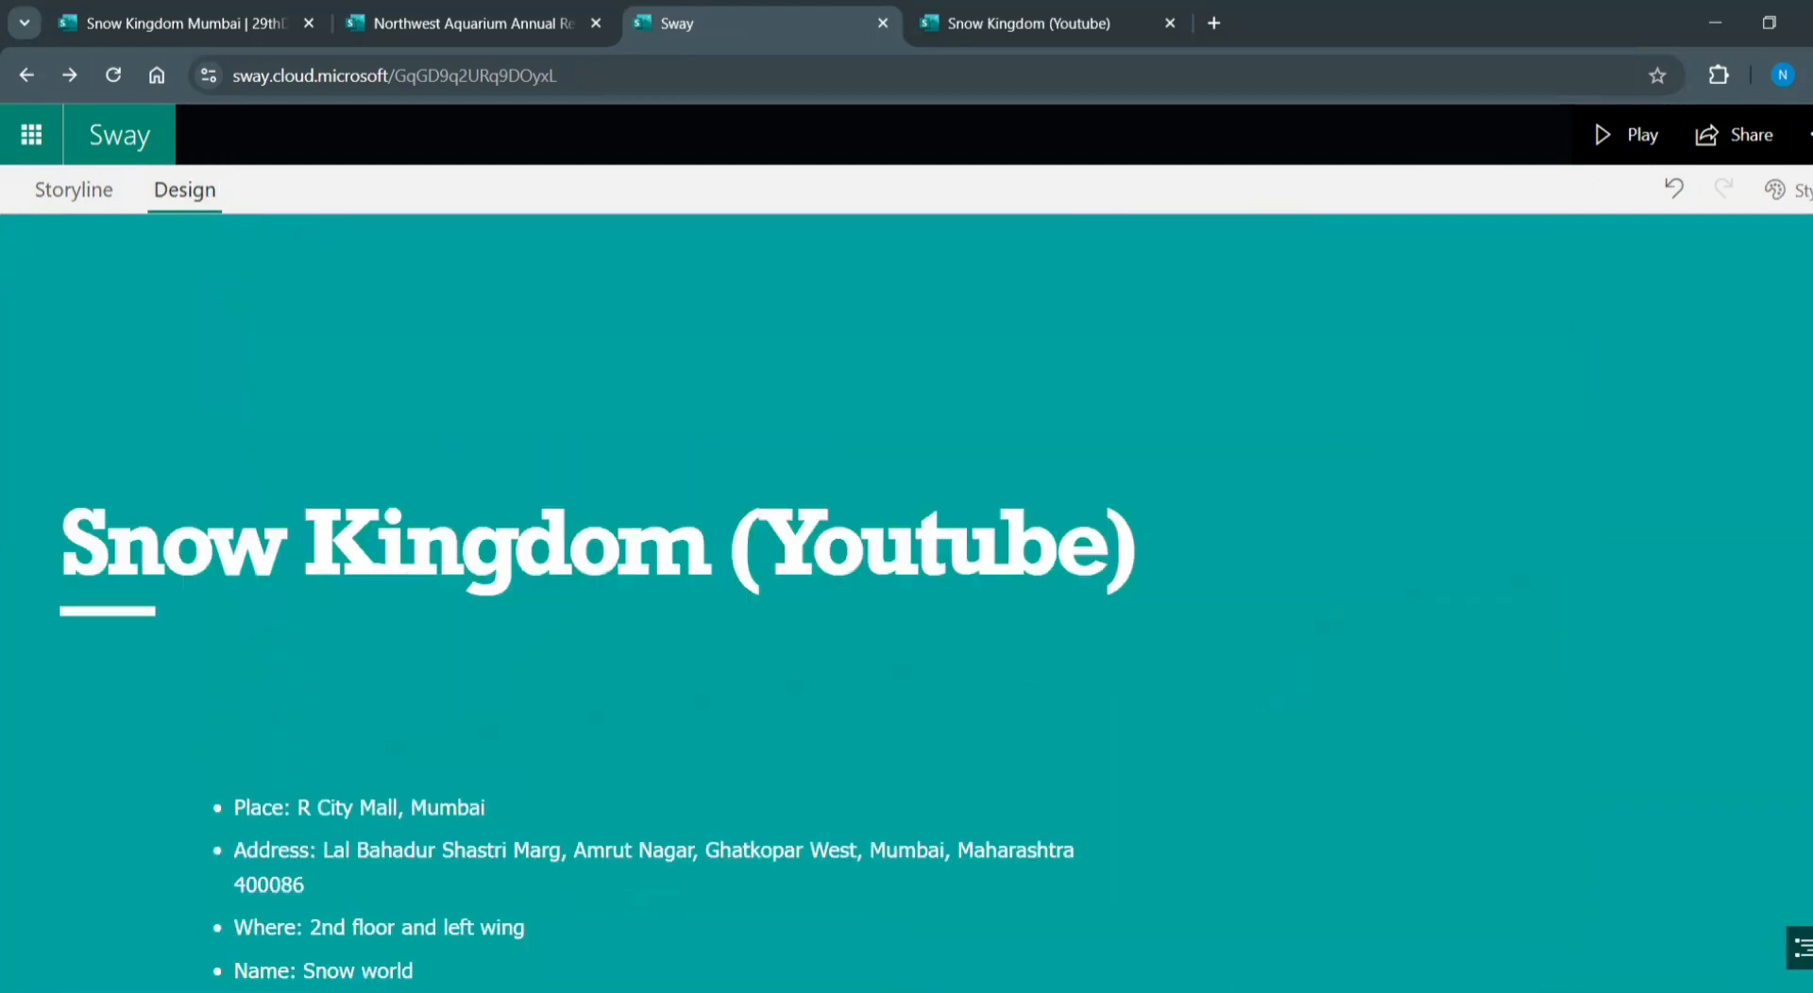
pyautogui.click(1795, 190)
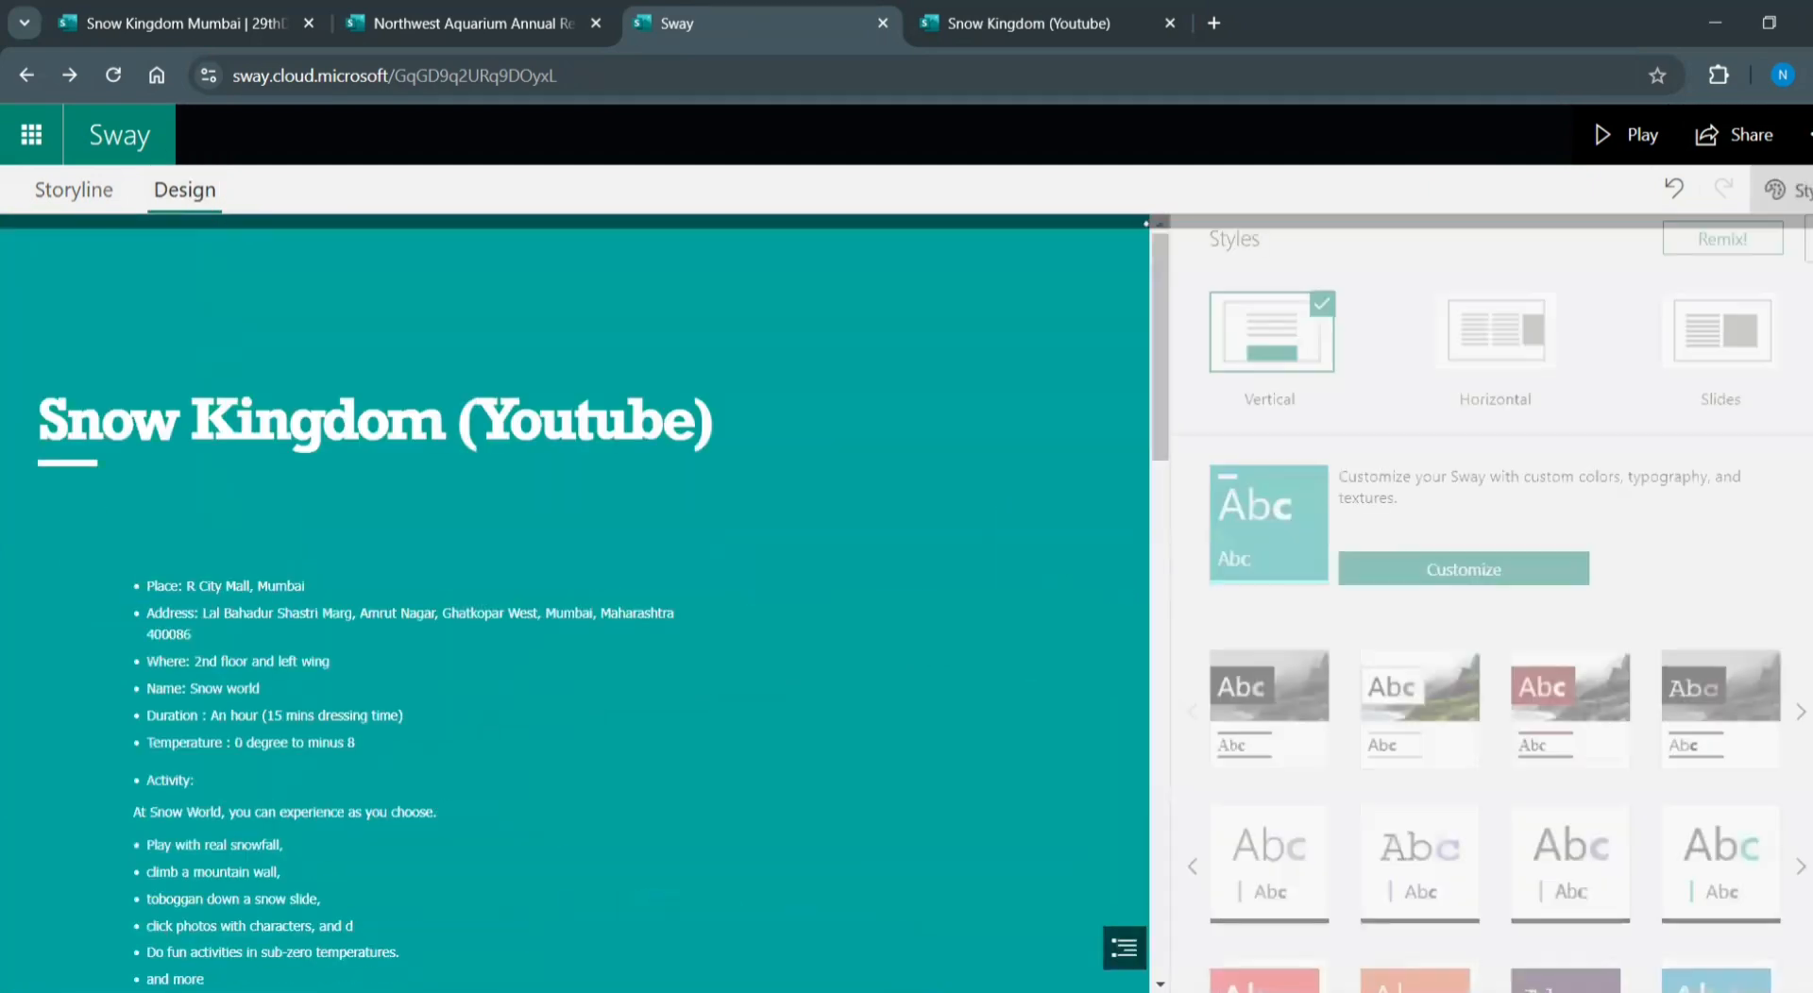
pyautogui.click(1440, 576)
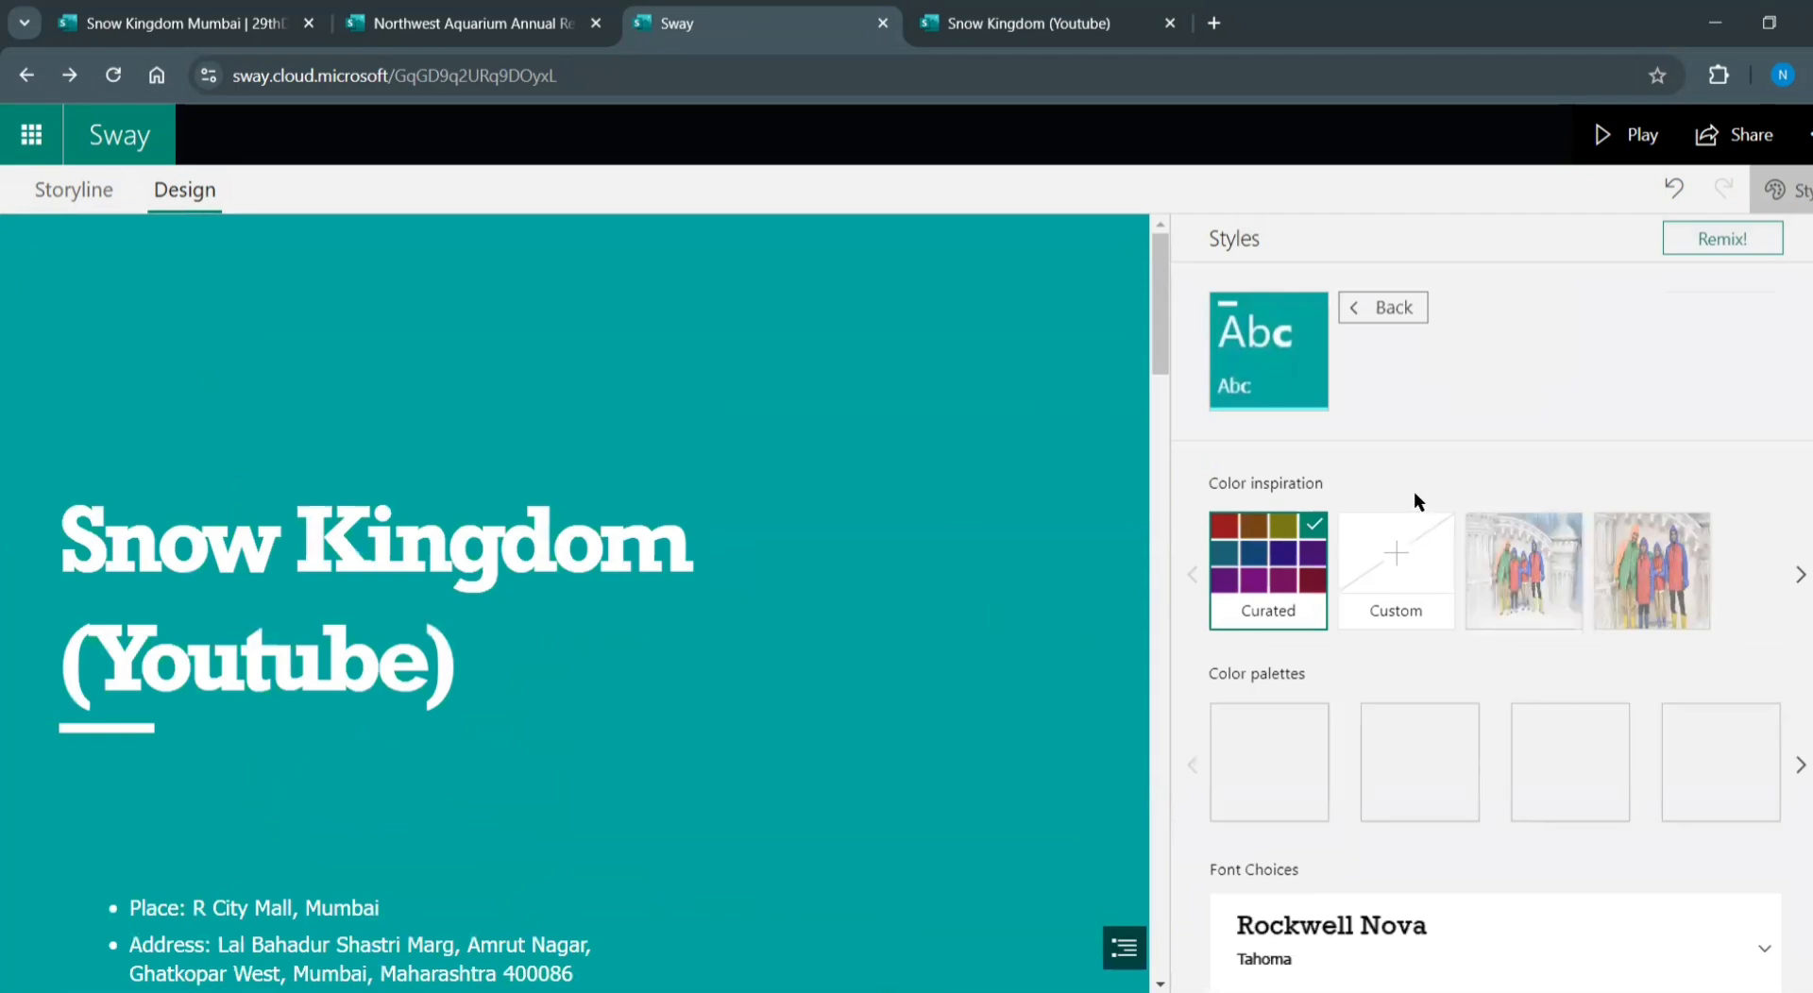
pyautogui.click(1715, 244)
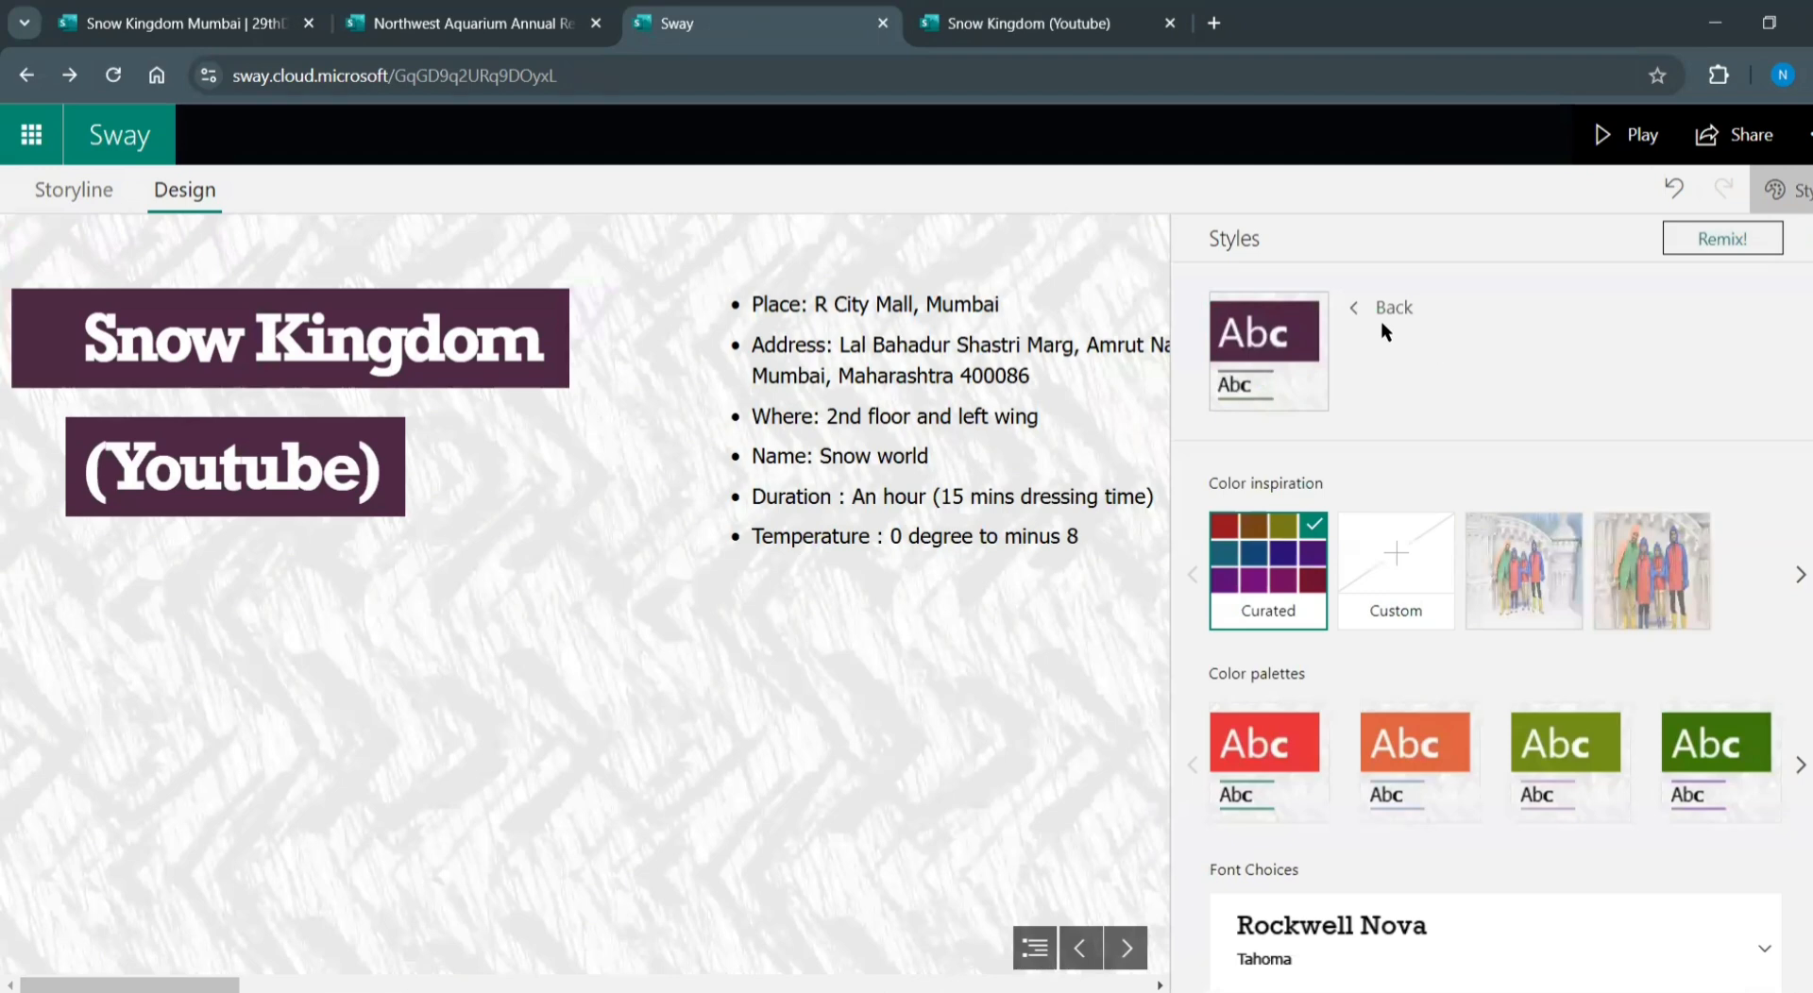
pyautogui.click(1721, 242)
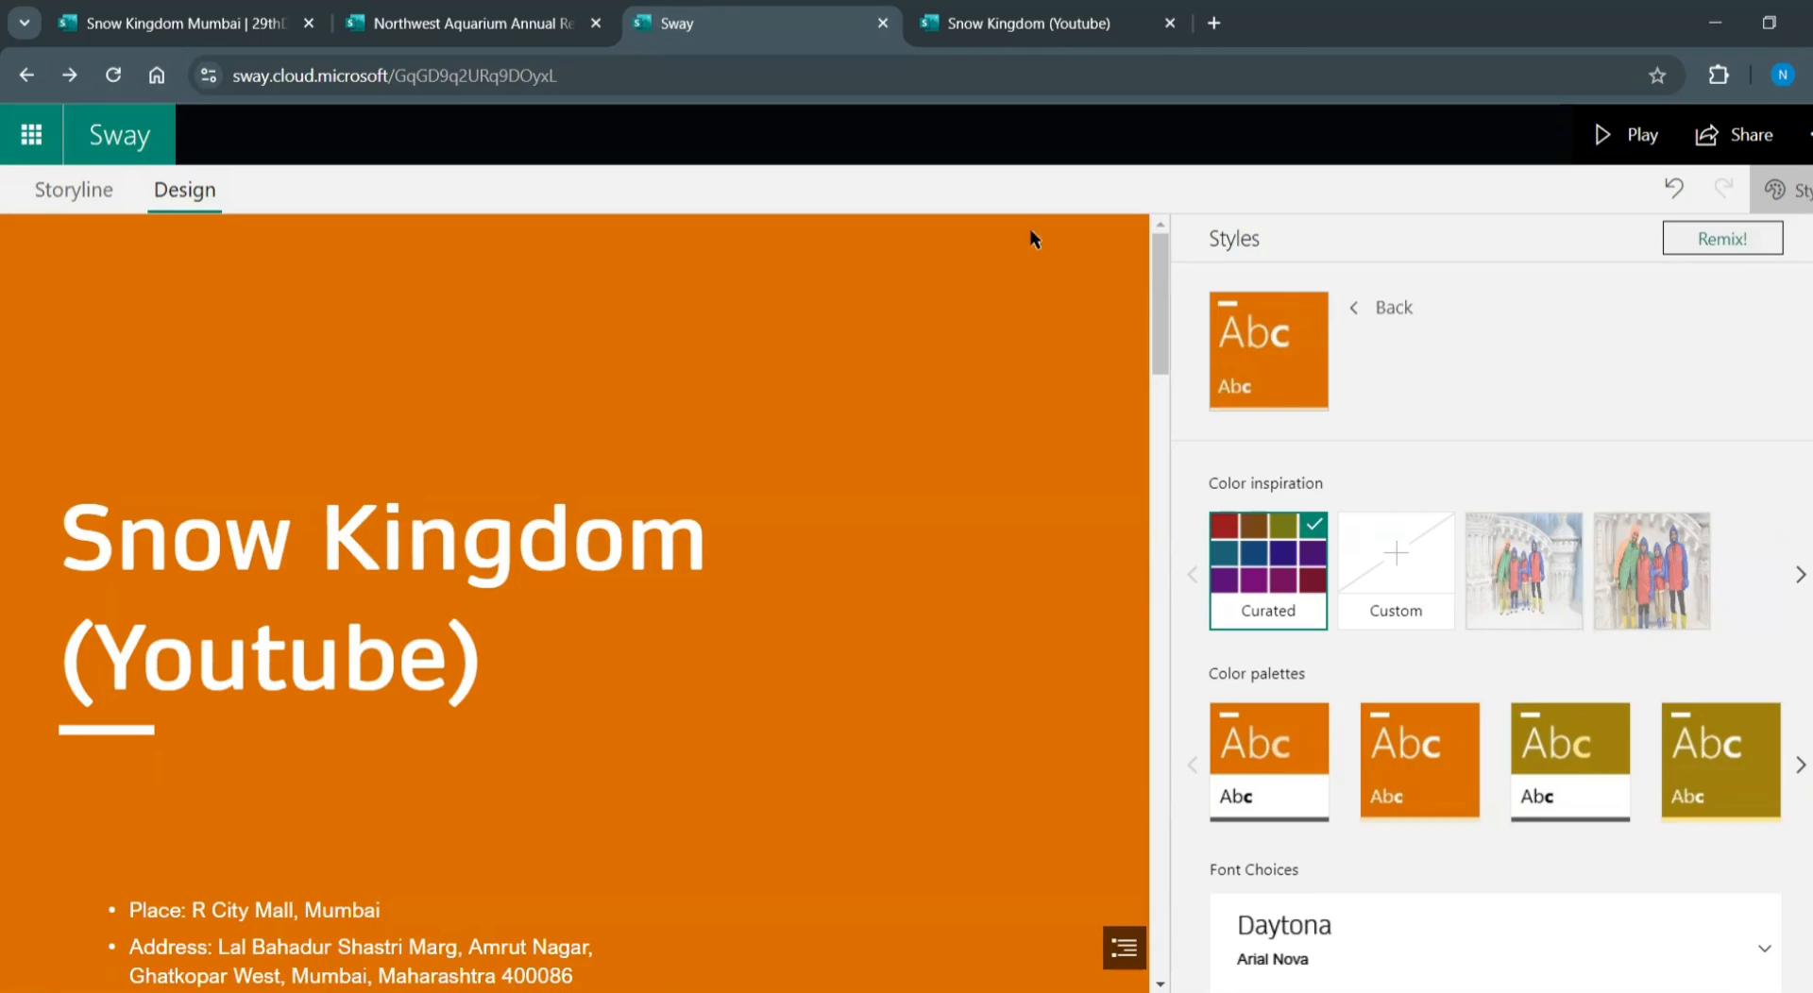
# Reload the shared Sway link and play it again to review the remixed design on the opening text
pyautogui.click(1032, 23)
pyautogui.click(804, 81)
pyautogui.press('Return')
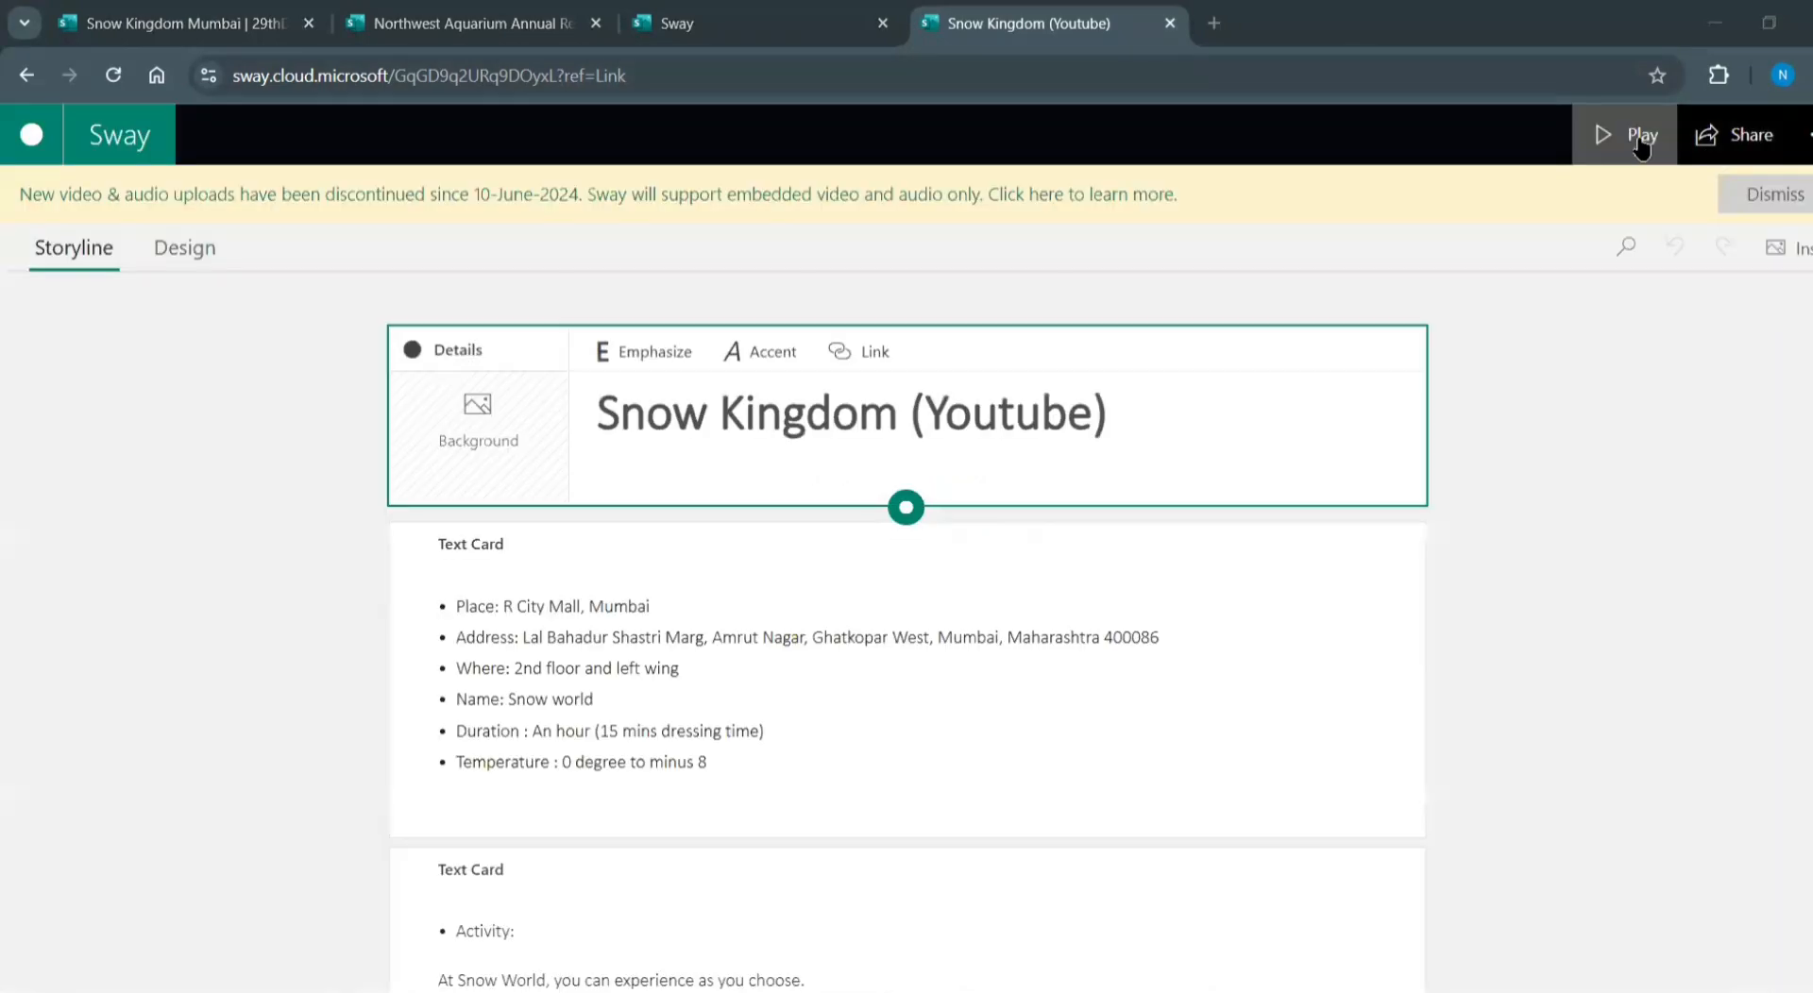
pyautogui.click(1622, 134)
pyautogui.scroll(-10, 1043, 697)
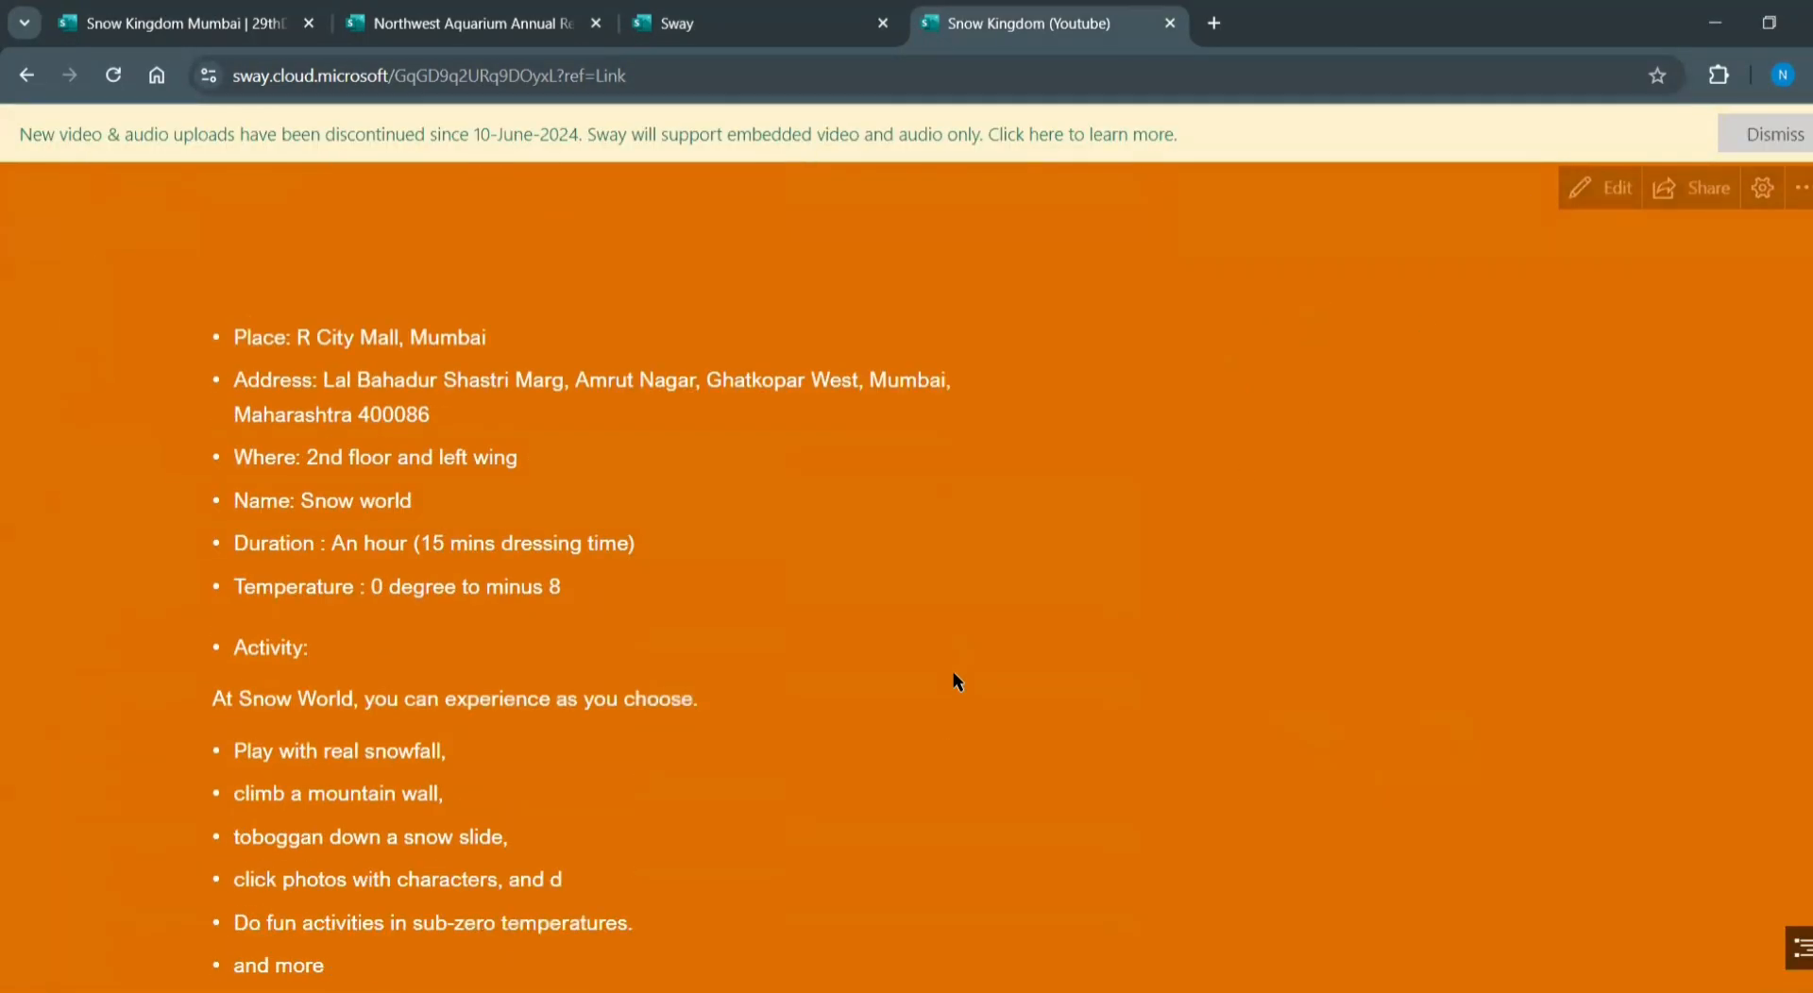